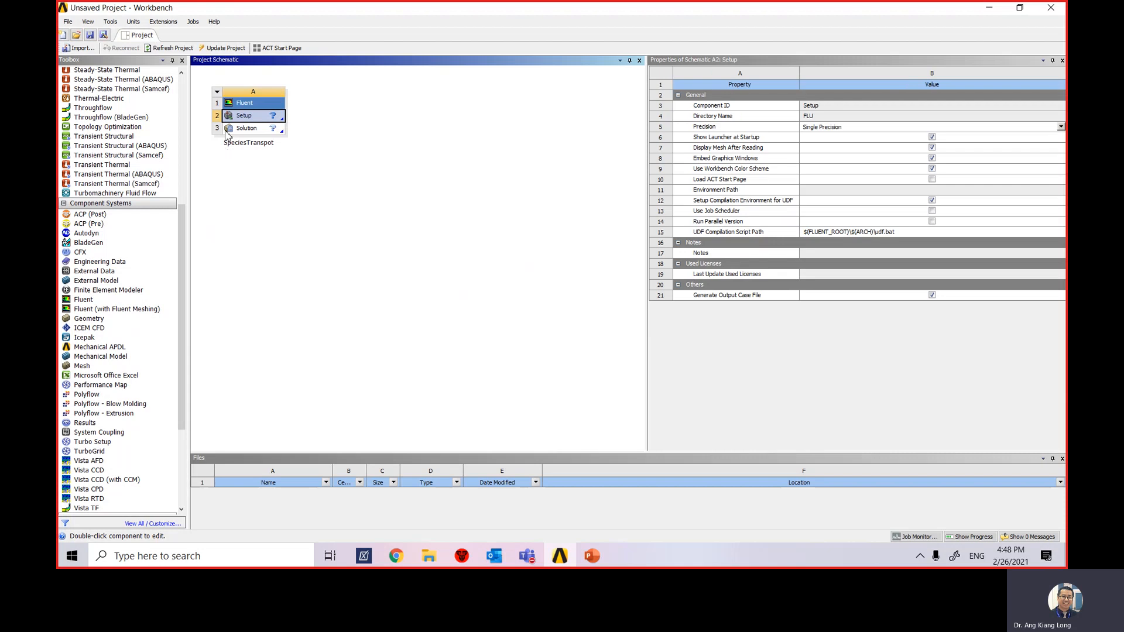
# Step: Save the project as SpeciesTransport in the folder D:\Nilai U\EE3400\ANSYS workbench exercise
pyautogui.click(69, 22)
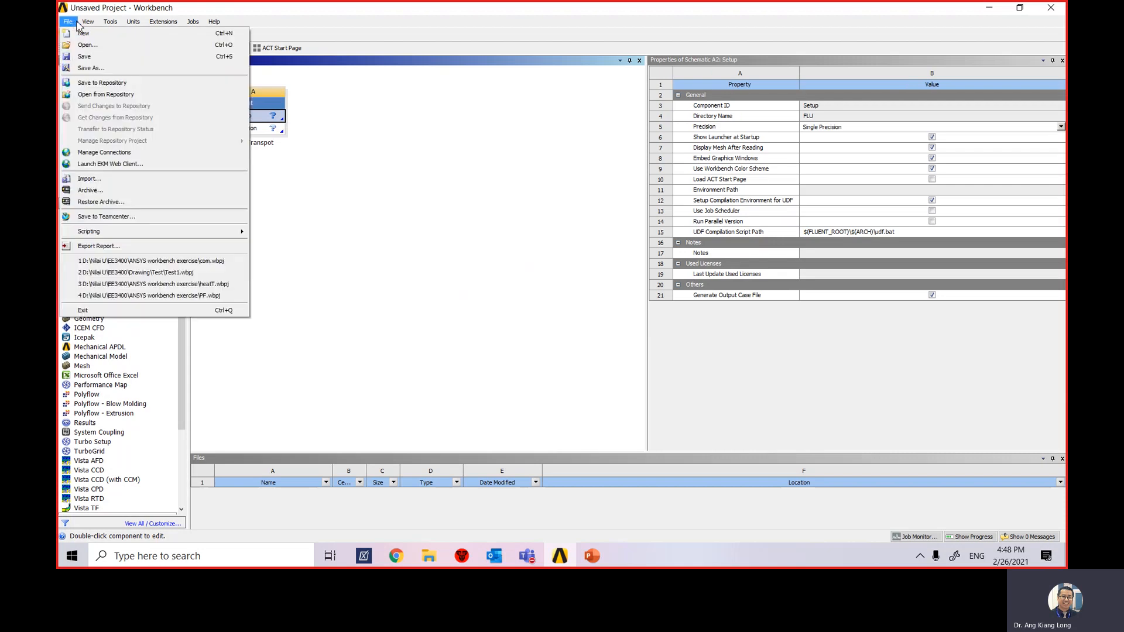
pyautogui.click(69, 22)
pyautogui.click(70, 22)
pyautogui.click(91, 68)
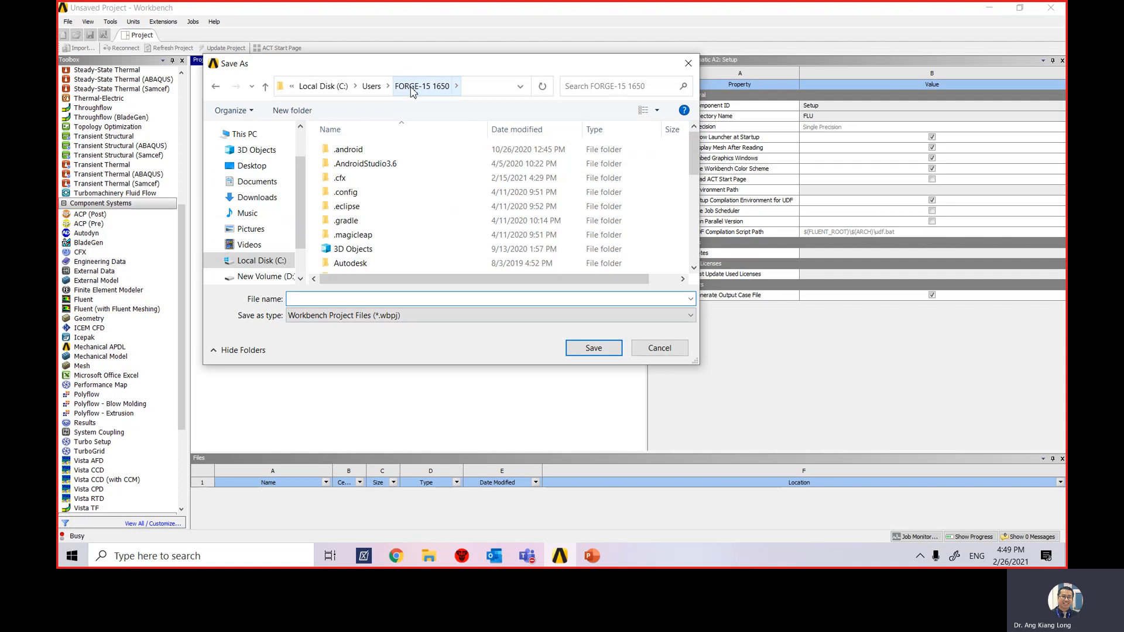
pyautogui.click(264, 276)
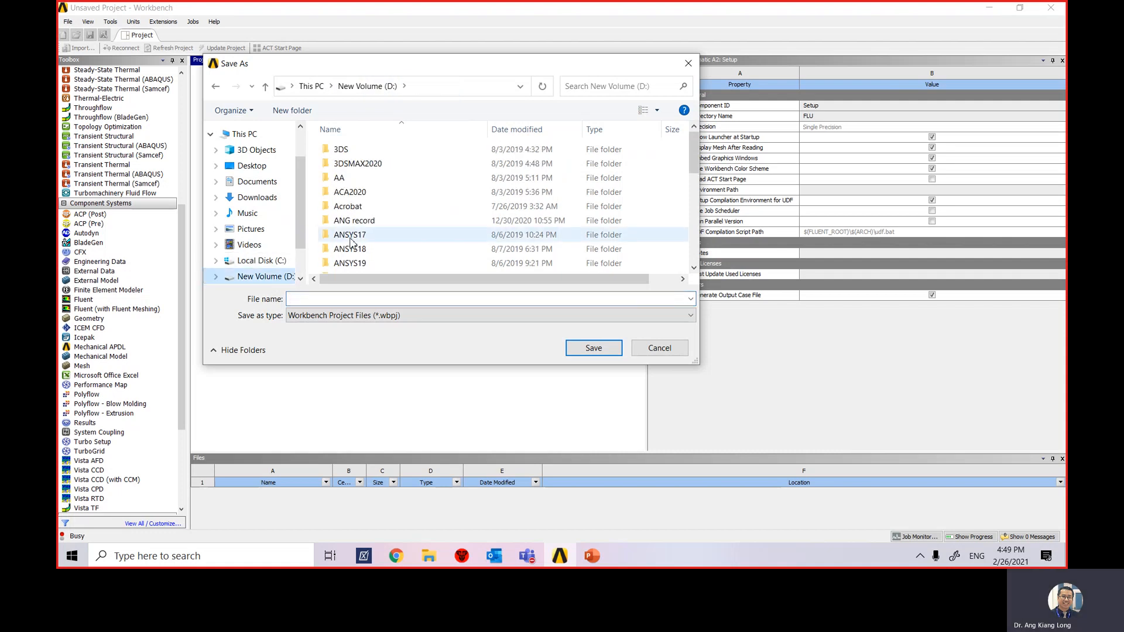
pyautogui.scroll(-5, 350, 240)
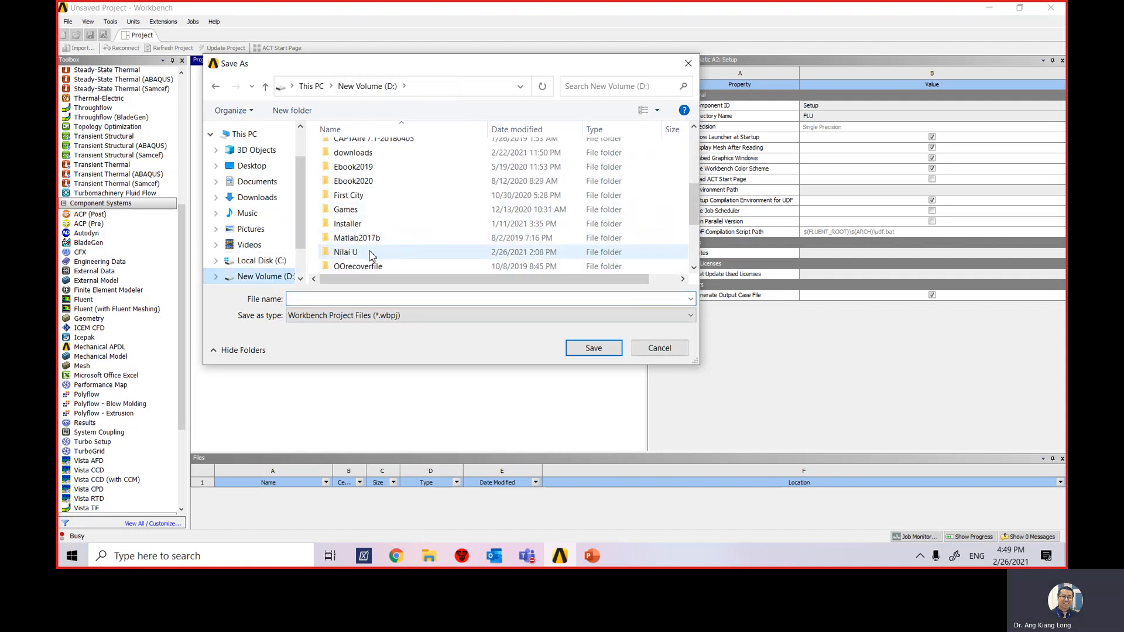
pyautogui.doubleClick(370, 257)
pyautogui.scroll(-5, 366, 258)
pyautogui.doubleClick(366, 241)
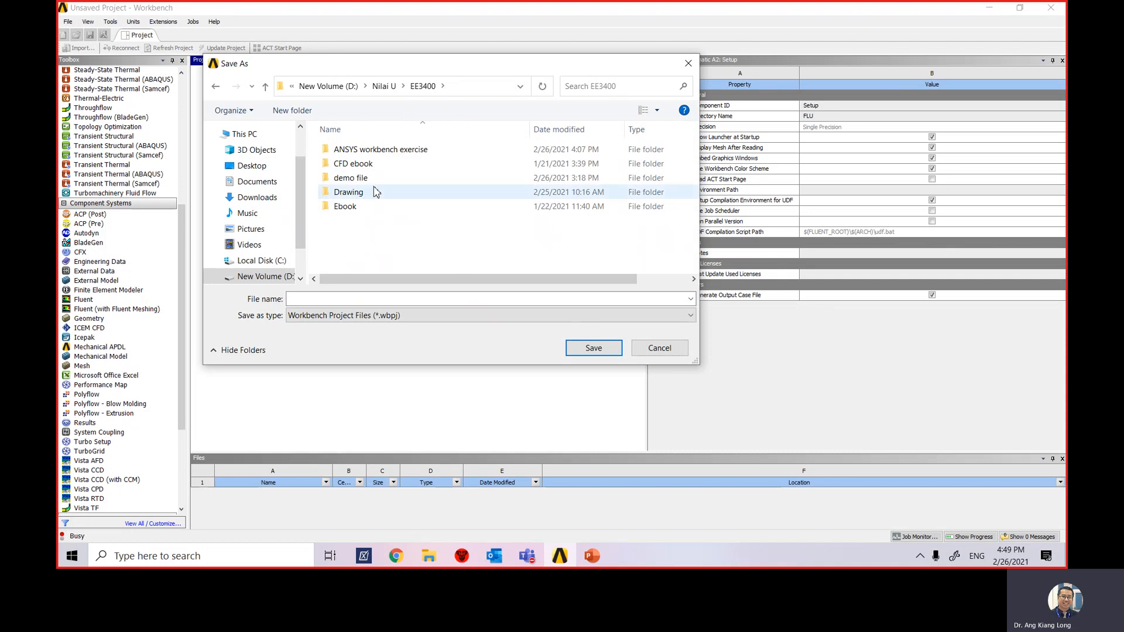
pyautogui.doubleClick(375, 149)
pyautogui.click(342, 300)
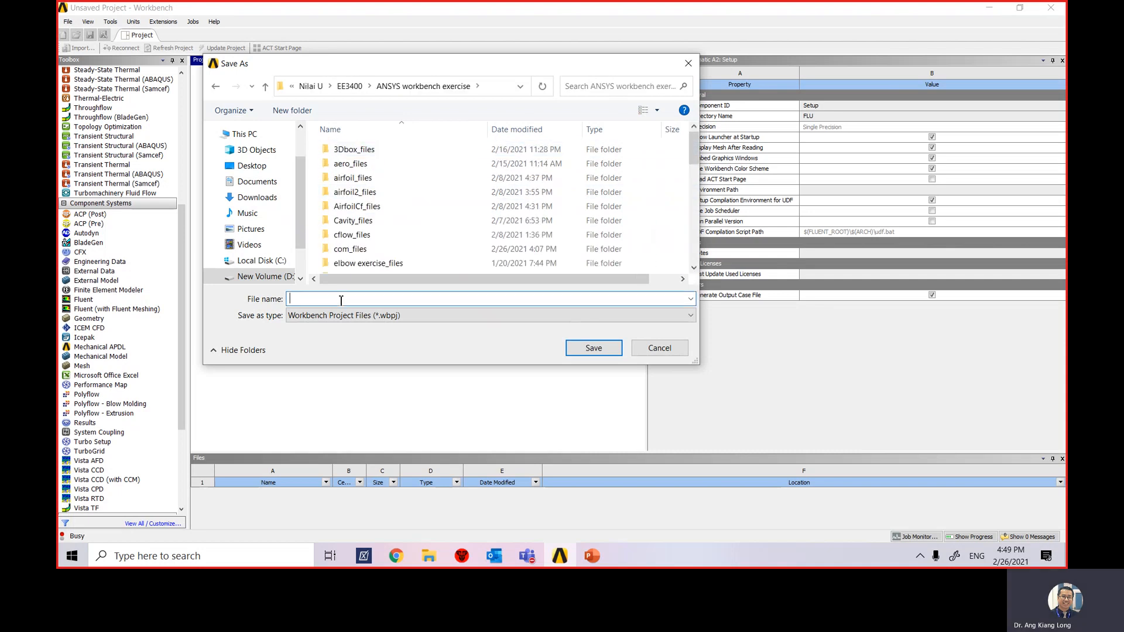
pyautogui.write('SpeciesTransport')
pyautogui.click(594, 348)
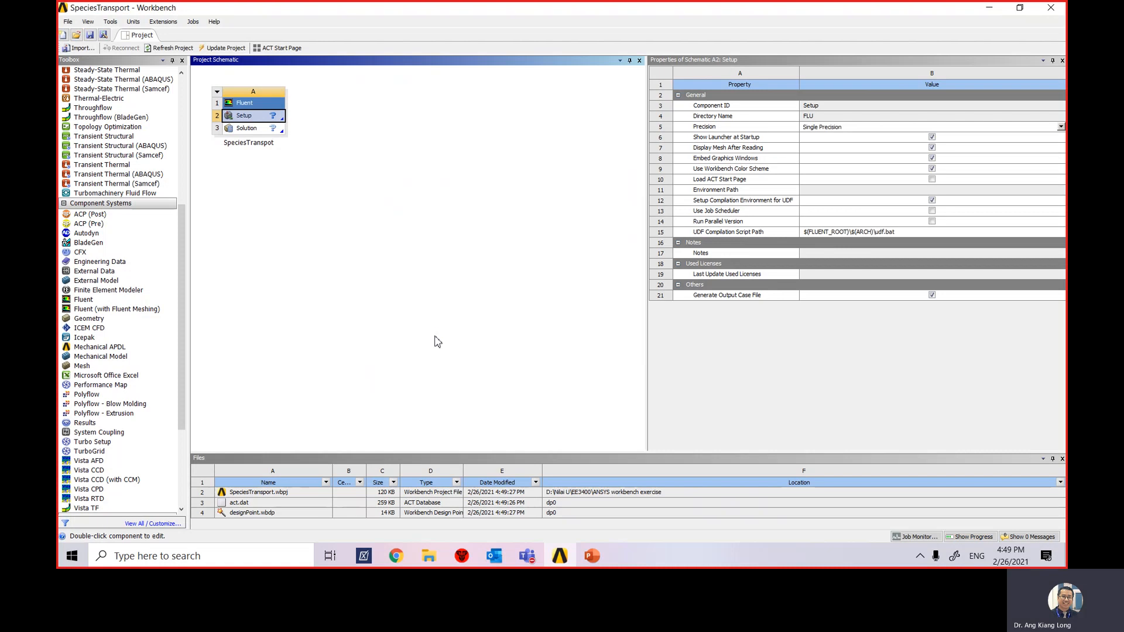
# Step: Open the Fluent launcher for the Setup cell and show the Problem Description slide full screen in PowerPoint
pyautogui.doubleClick(268, 123)
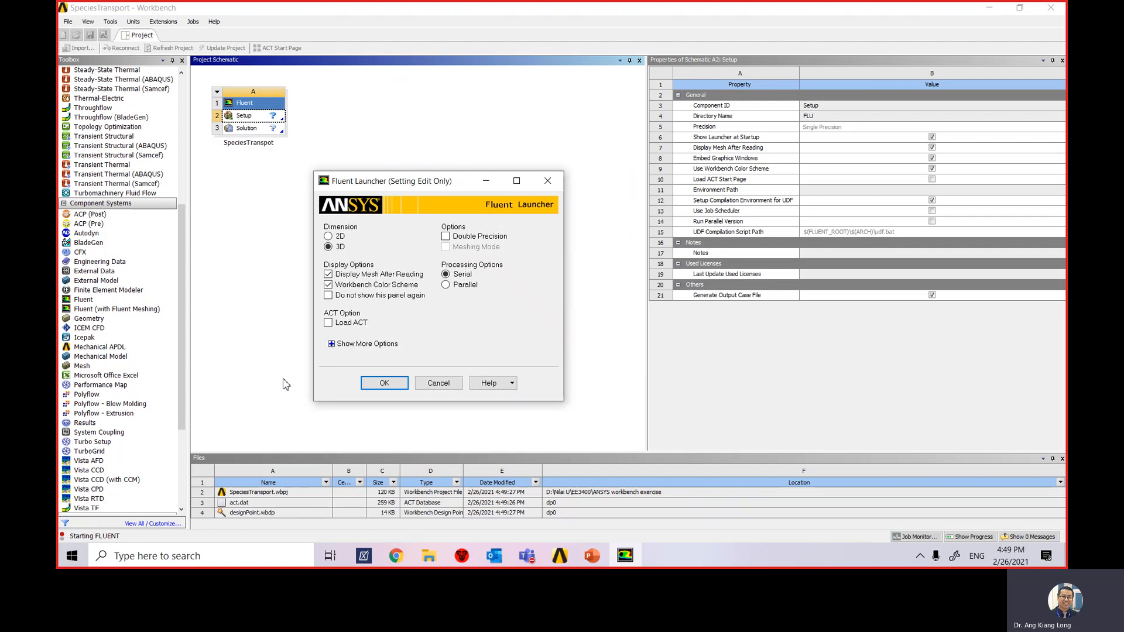
pyautogui.click(592, 555)
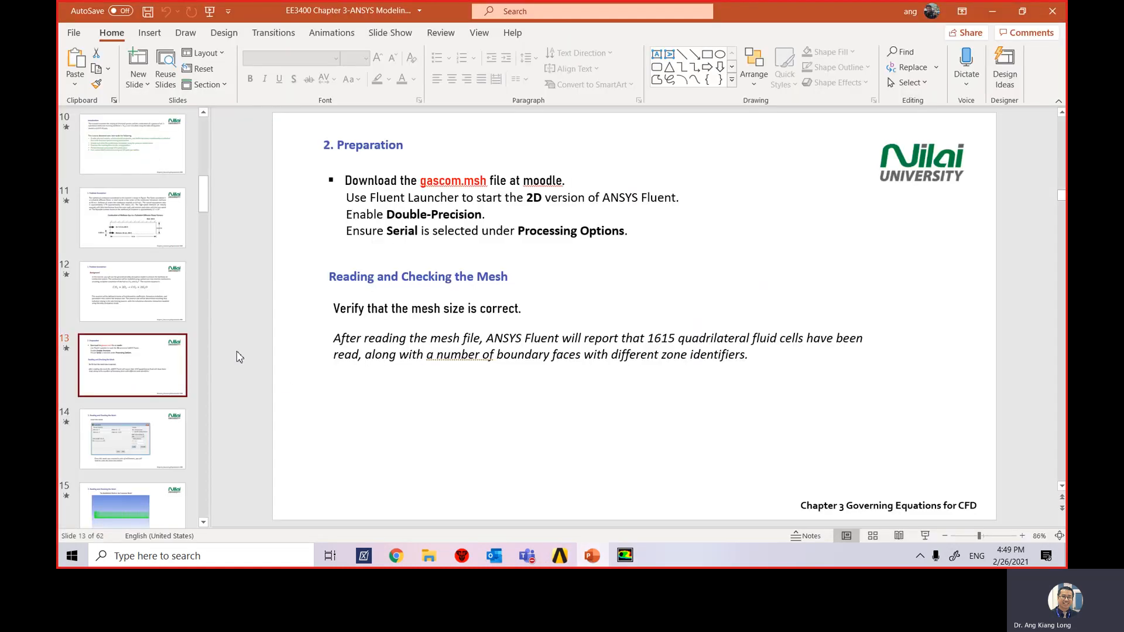
pyautogui.click(133, 217)
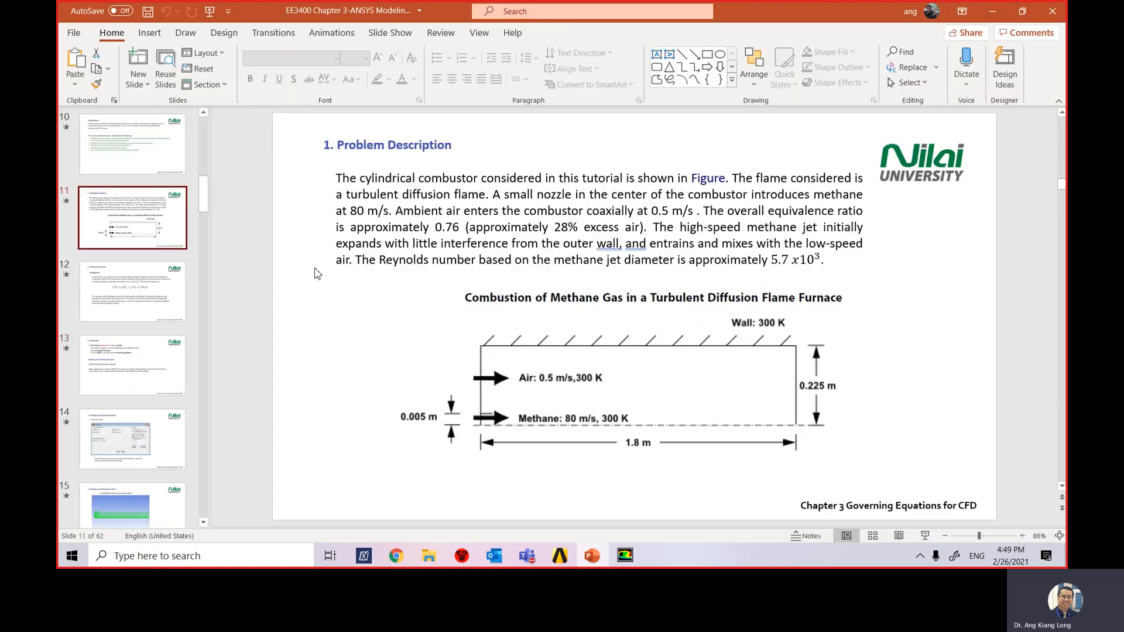
pyautogui.click(926, 536)
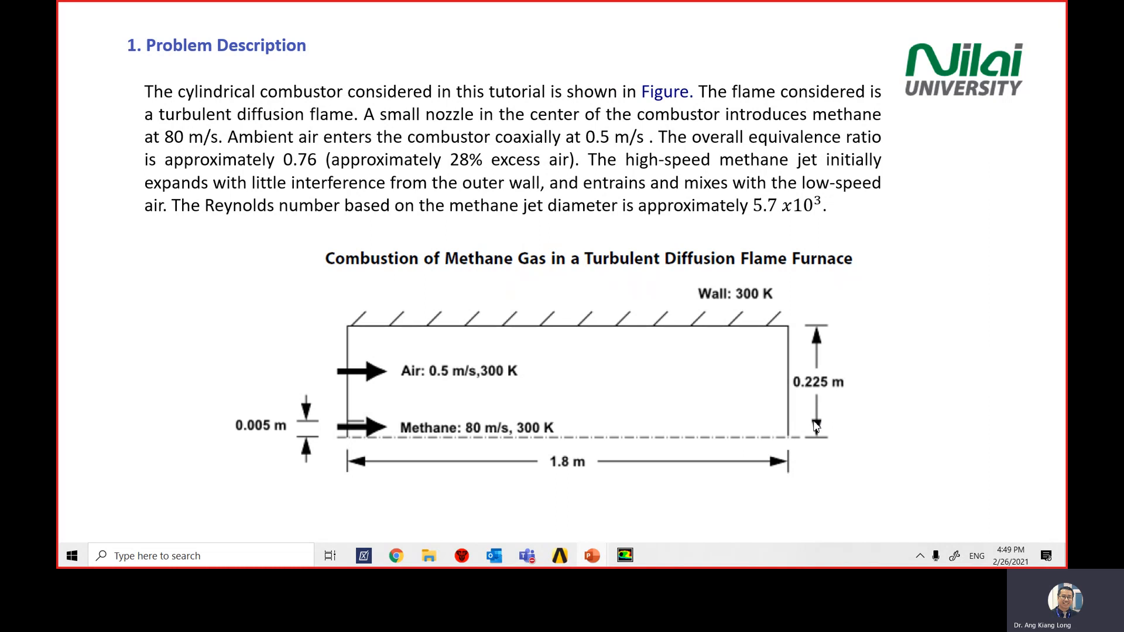
# Step: Switch back to Workbench and start Fluent in 2D with double precision and serial processing
pyautogui.click(561, 556)
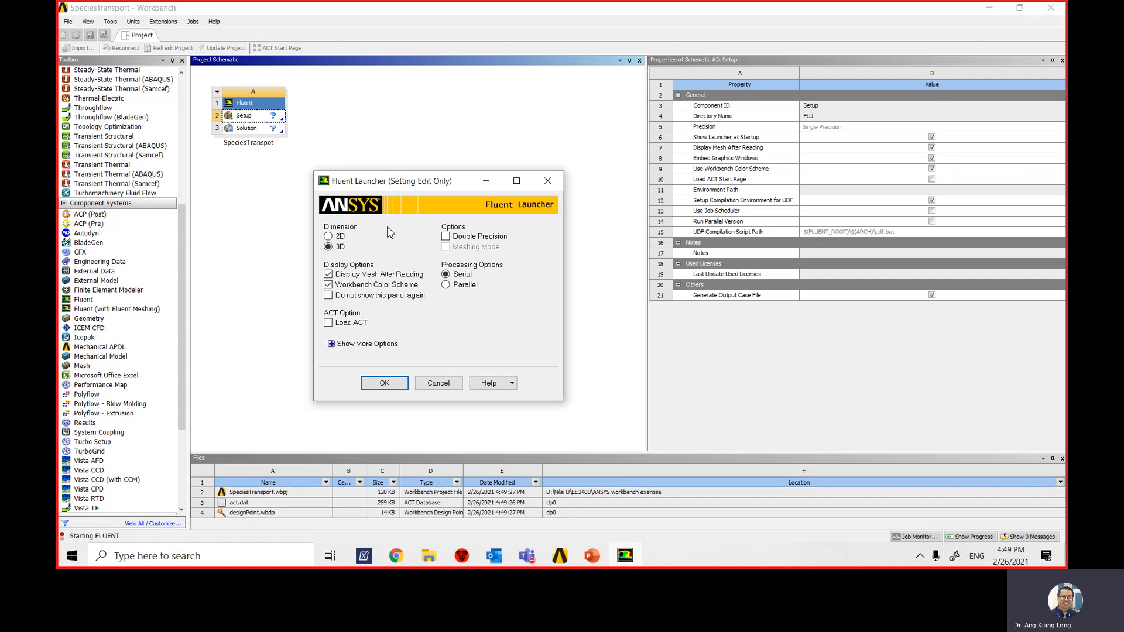
pyautogui.click(328, 236)
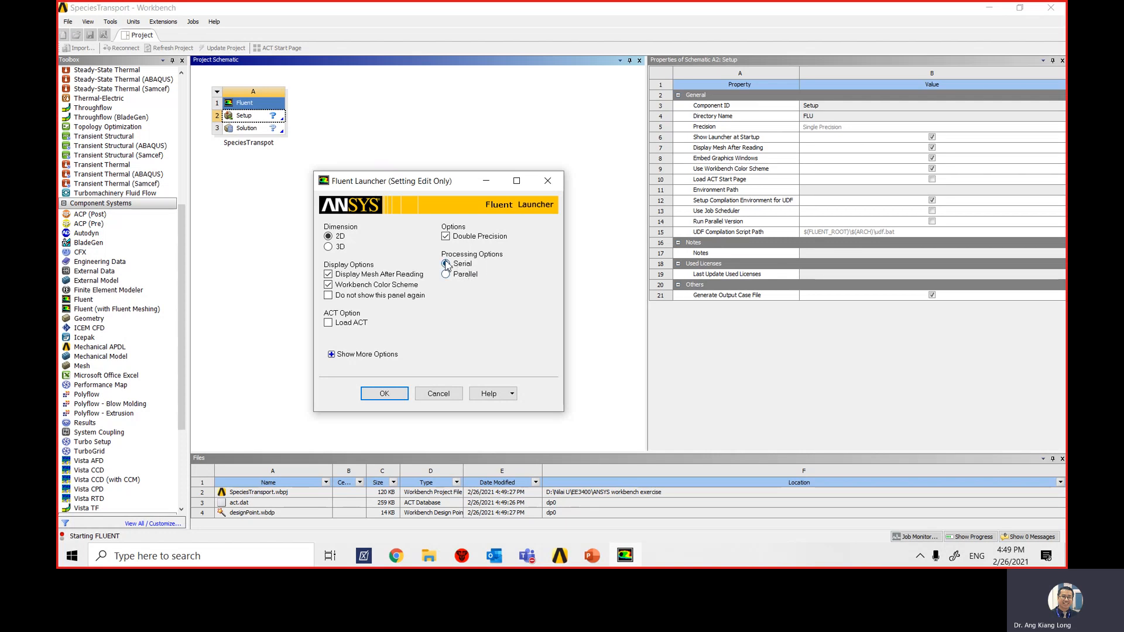
pyautogui.click(389, 394)
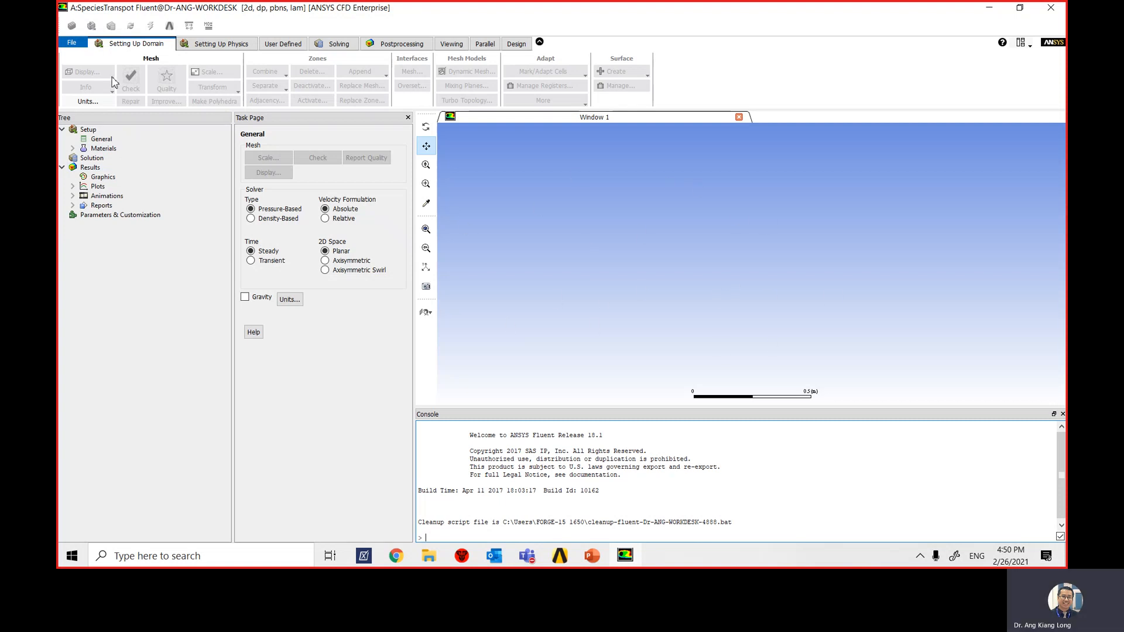
# Step: Import the mesh file gascomb.msh from D:\Nilai U\EE3400\demo file\species_transport
pyautogui.click(73, 46)
pyautogui.moveTo(115, 142)
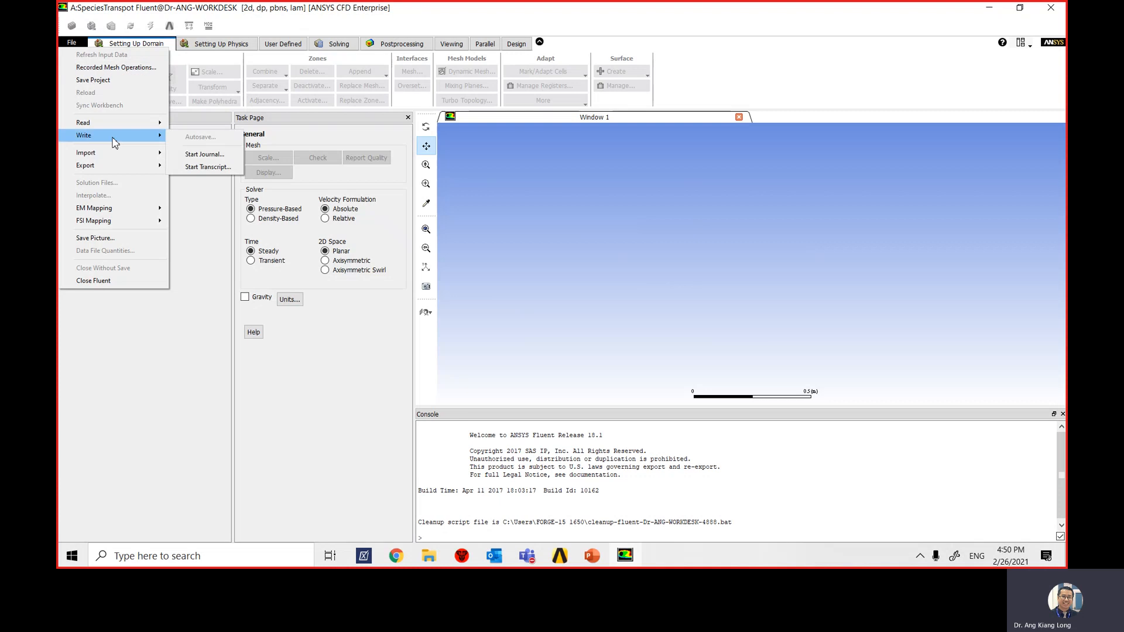
pyautogui.click(191, 156)
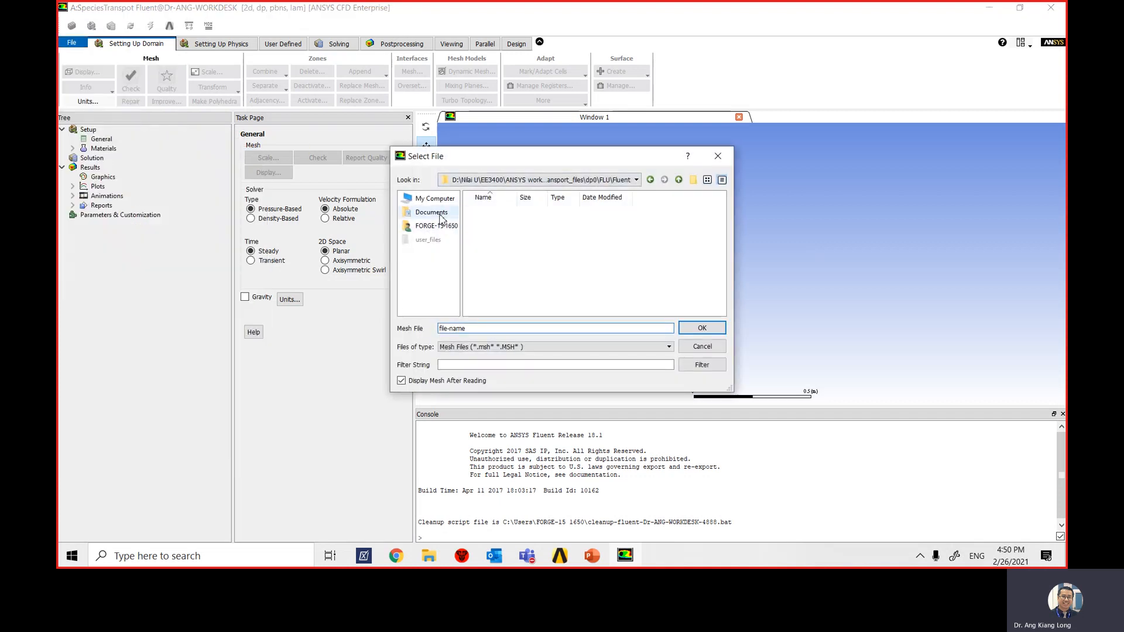
pyautogui.click(637, 180)
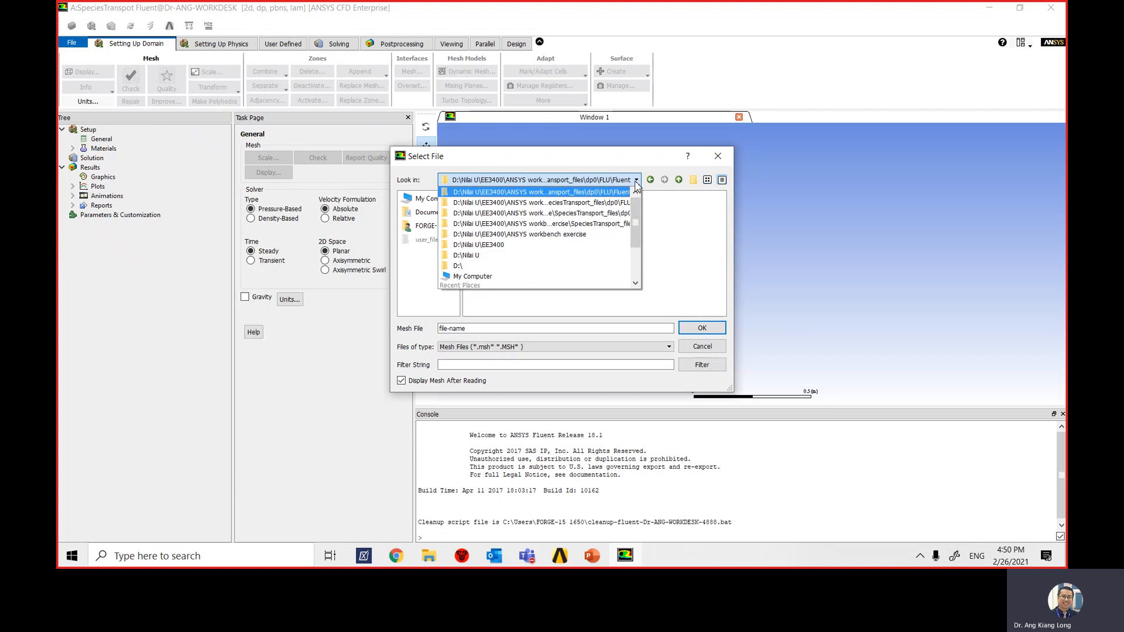
pyautogui.click(544, 251)
pyautogui.doubleClick(536, 239)
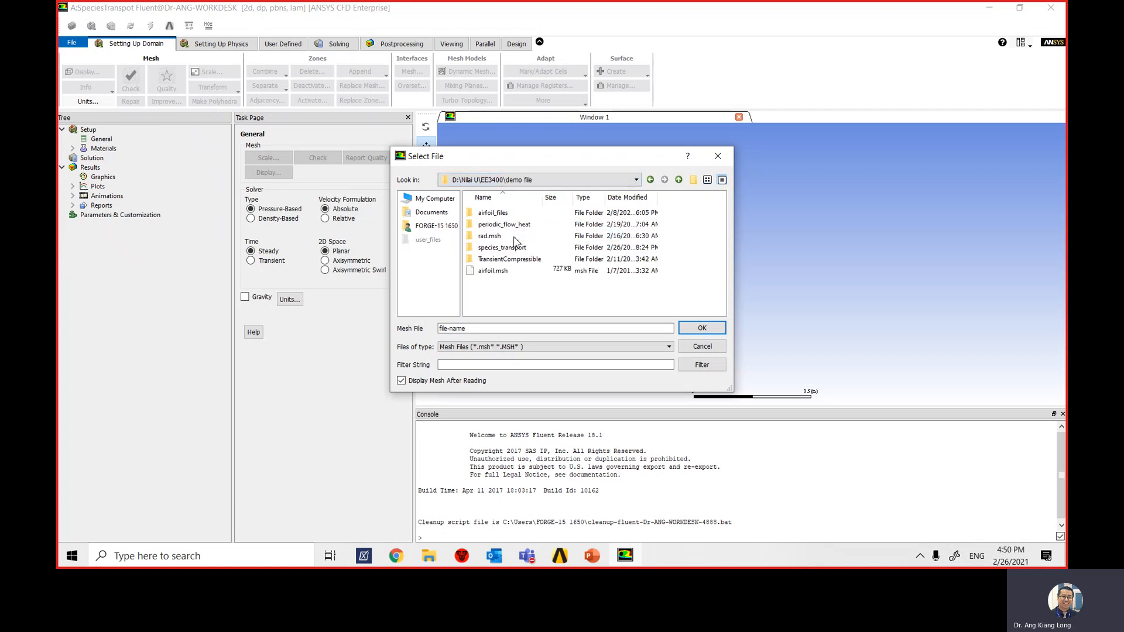
pyautogui.click(504, 224)
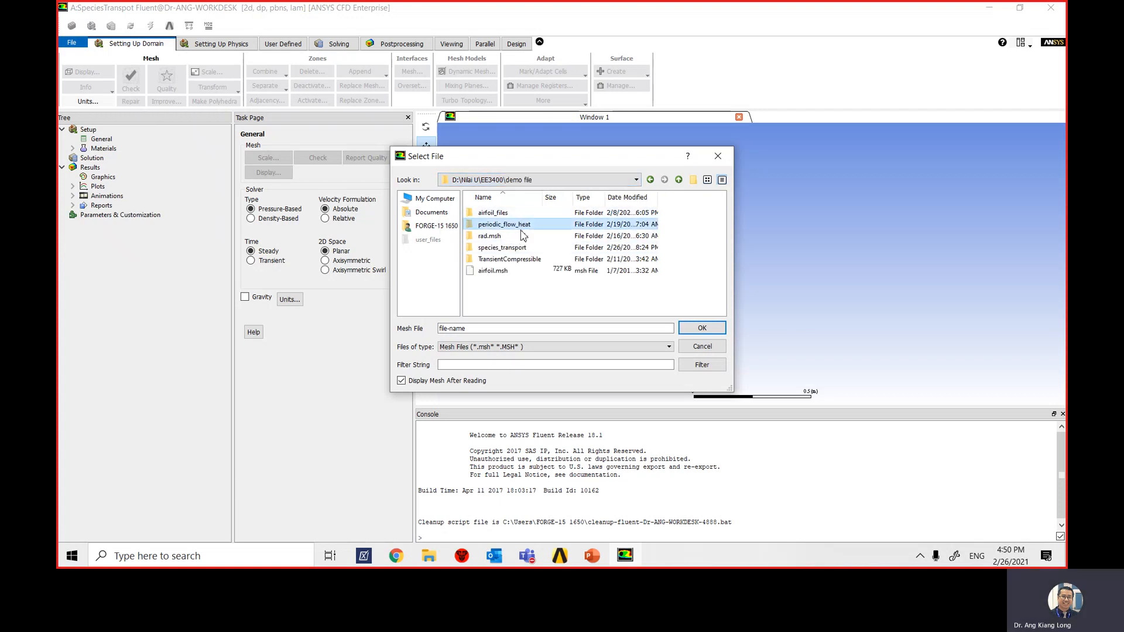
pyautogui.click(523, 251)
pyautogui.doubleClick(523, 250)
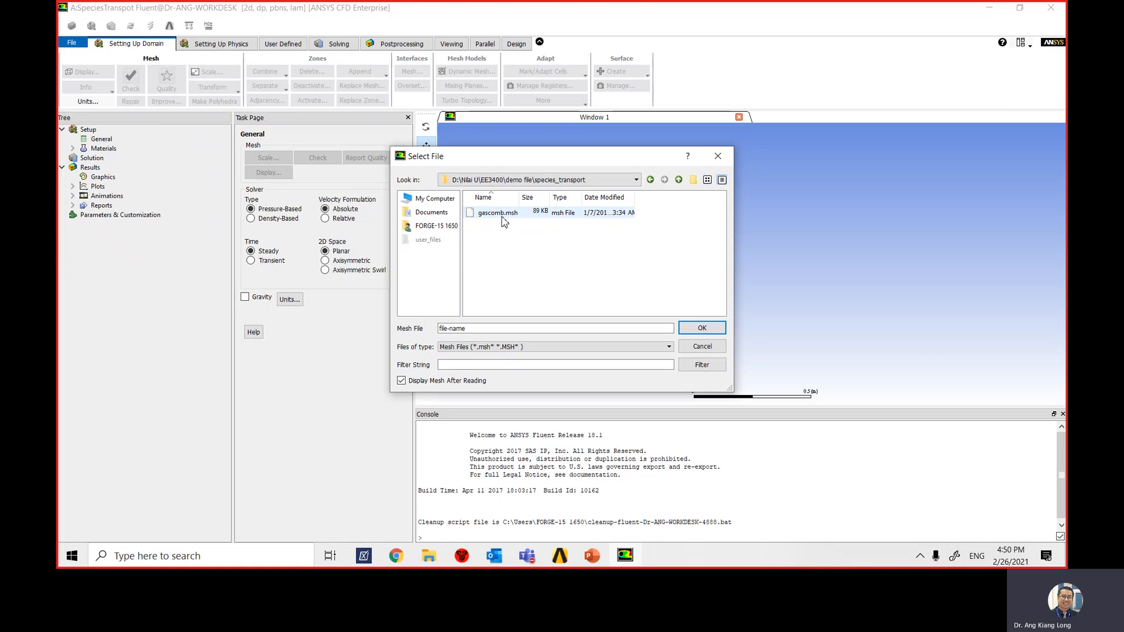
pyautogui.click(500, 217)
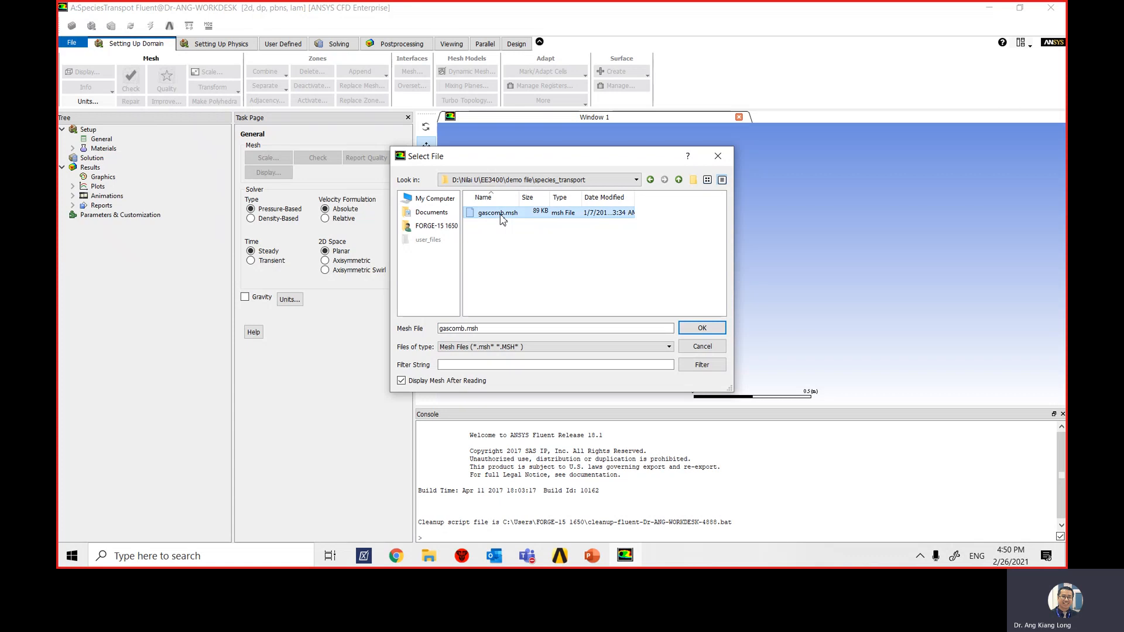
pyautogui.click(702, 328)
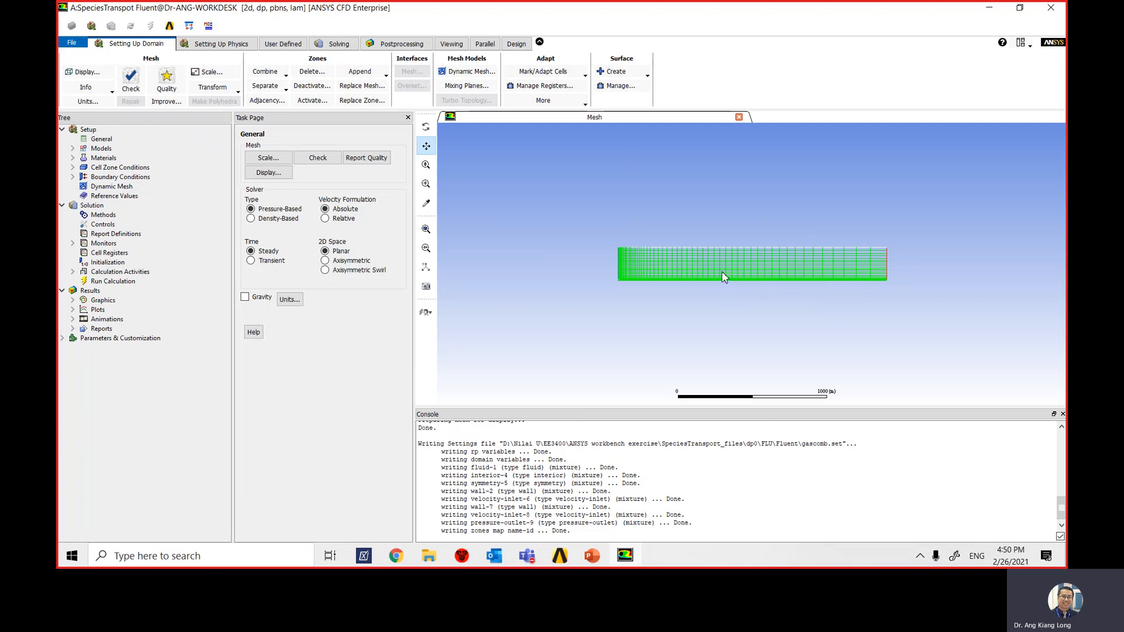
# Step: Examine the imported combustor mesh up close, from the inlet end along its length
pyautogui.scroll(3, 726, 280)
pyautogui.scroll(5, 745, 284)
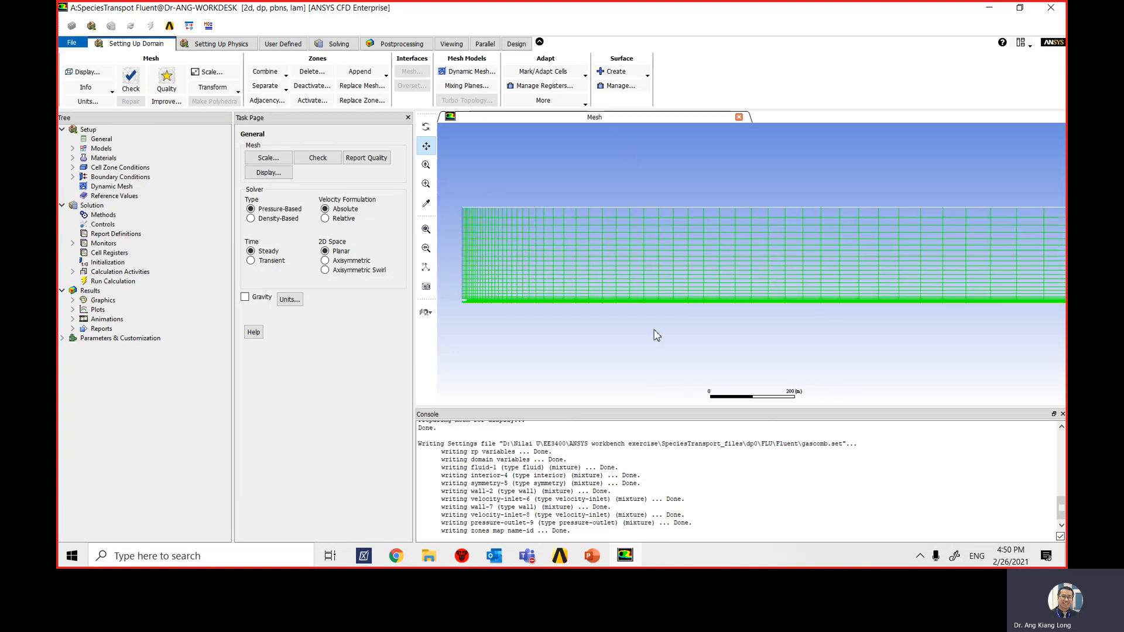
pyautogui.scroll(3, 655, 332)
pyautogui.scroll(-7, 624, 321)
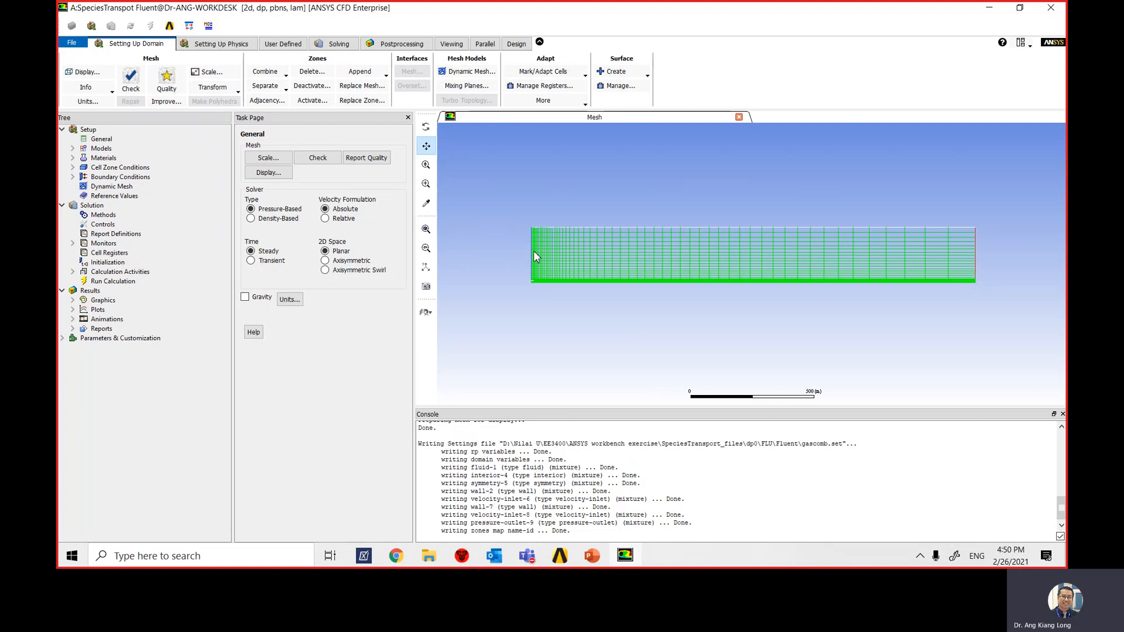
pyautogui.scroll(3, 533, 258)
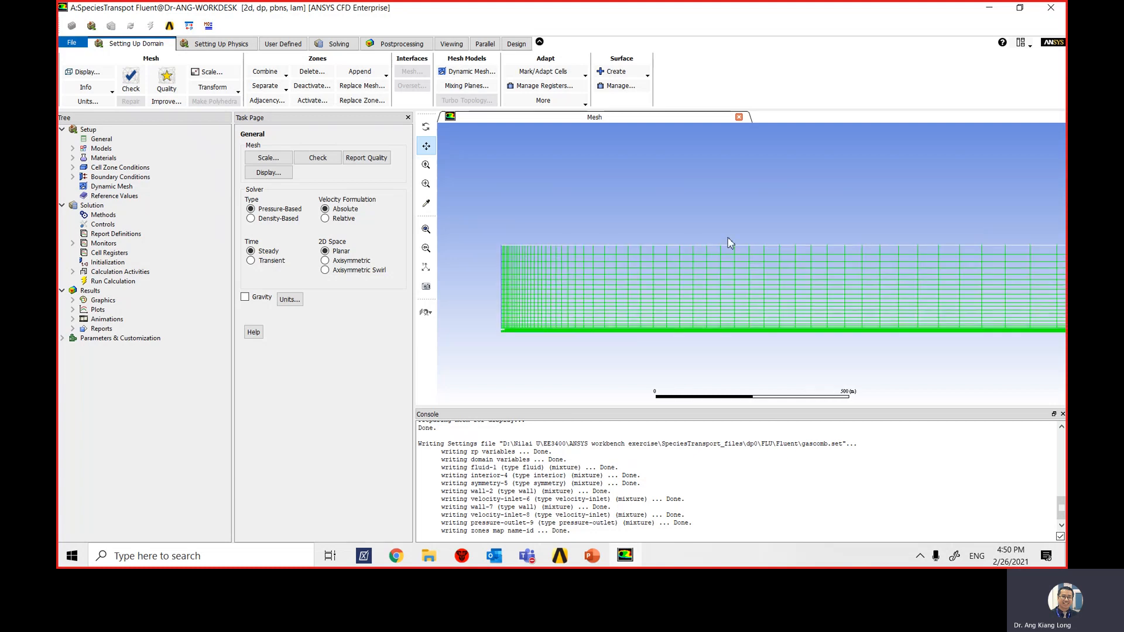
pyautogui.scroll(2, 489, 318)
pyautogui.scroll(-2, 509, 248)
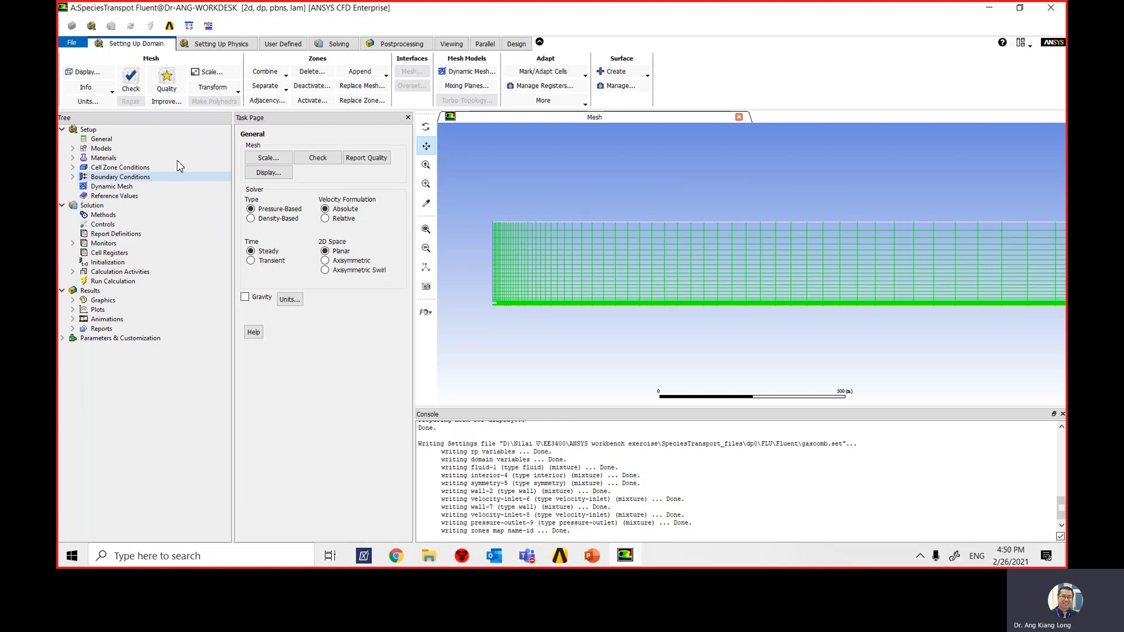
# Step: List the boundary condition zones and identify the zones at the mesh's upper edge and left edge
pyautogui.click(73, 176)
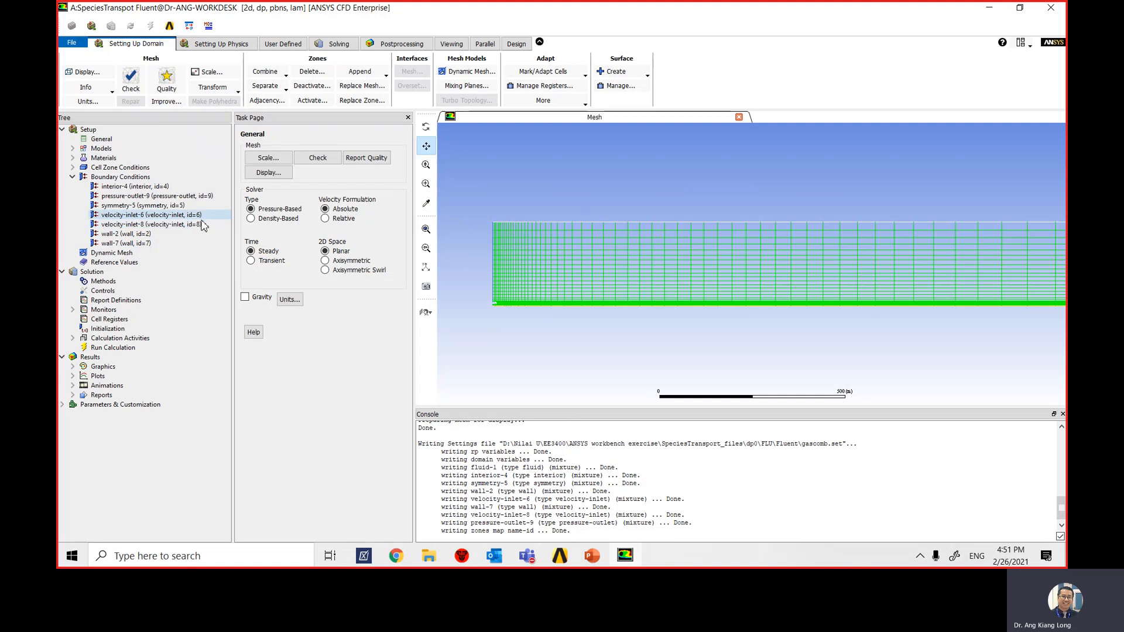
pyautogui.click(659, 224)
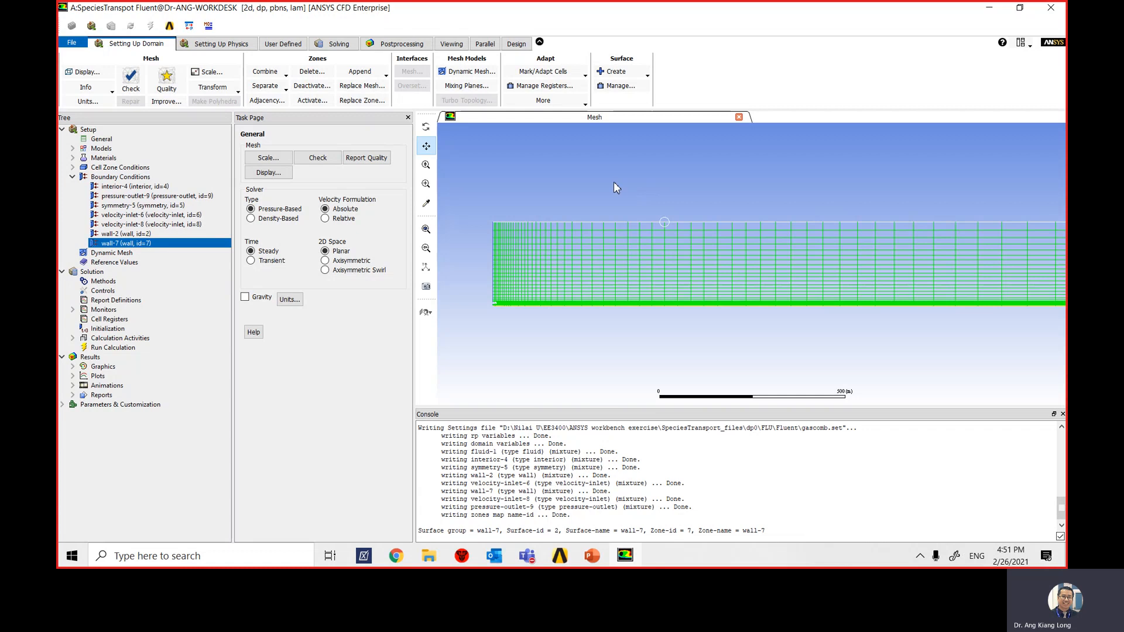
pyautogui.click(494, 244)
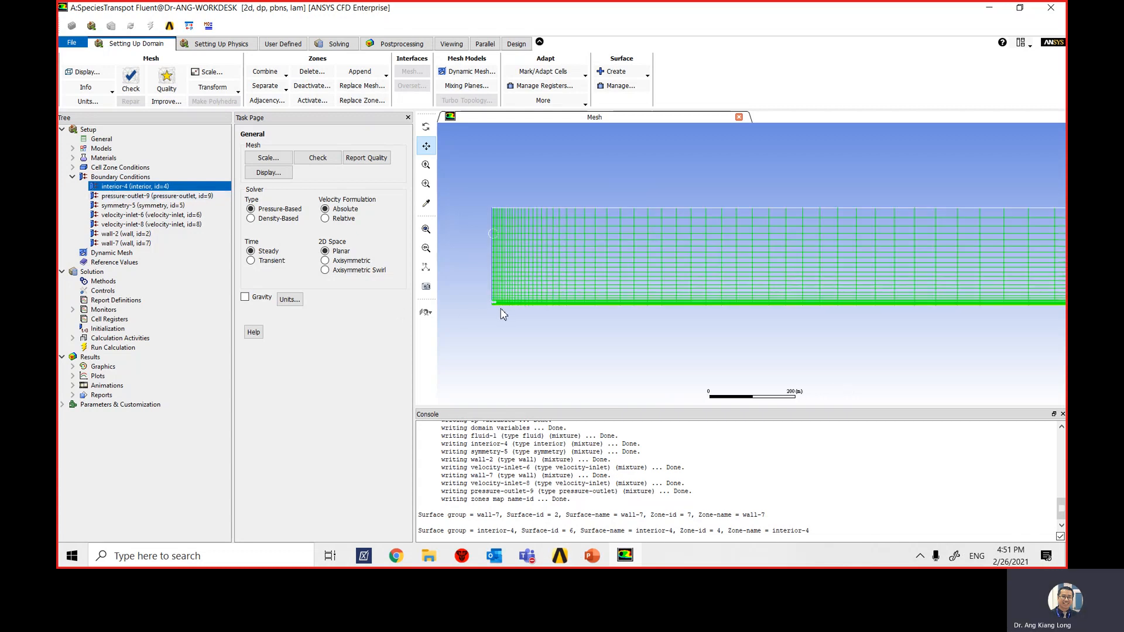
# Step: Examine the nozzle area and identify the inlet zones on the left edge below and above the nozzle wall
pyautogui.scroll(5, 491, 313)
pyautogui.scroll(3, 490, 313)
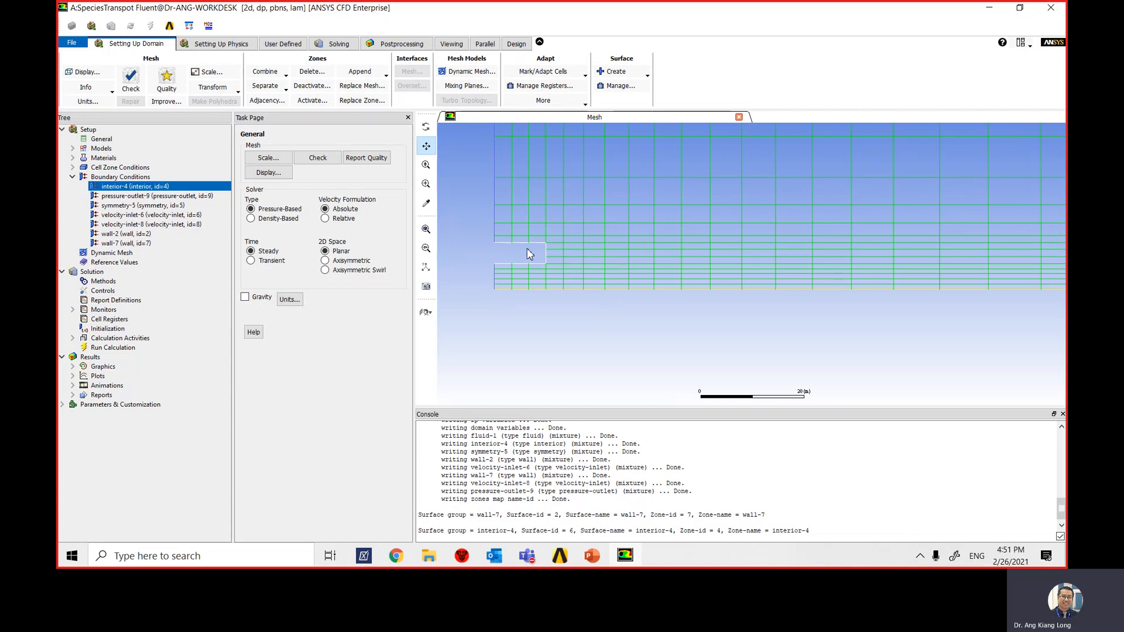
pyautogui.scroll(3, 530, 252)
pyautogui.scroll(-4, 515, 257)
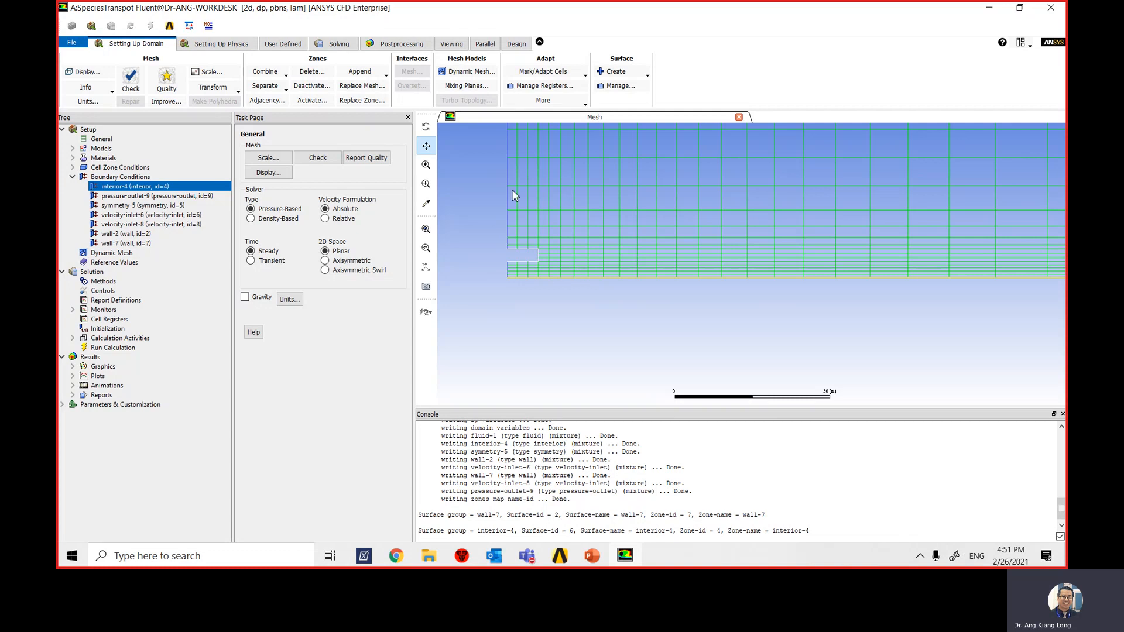
pyautogui.click(508, 270)
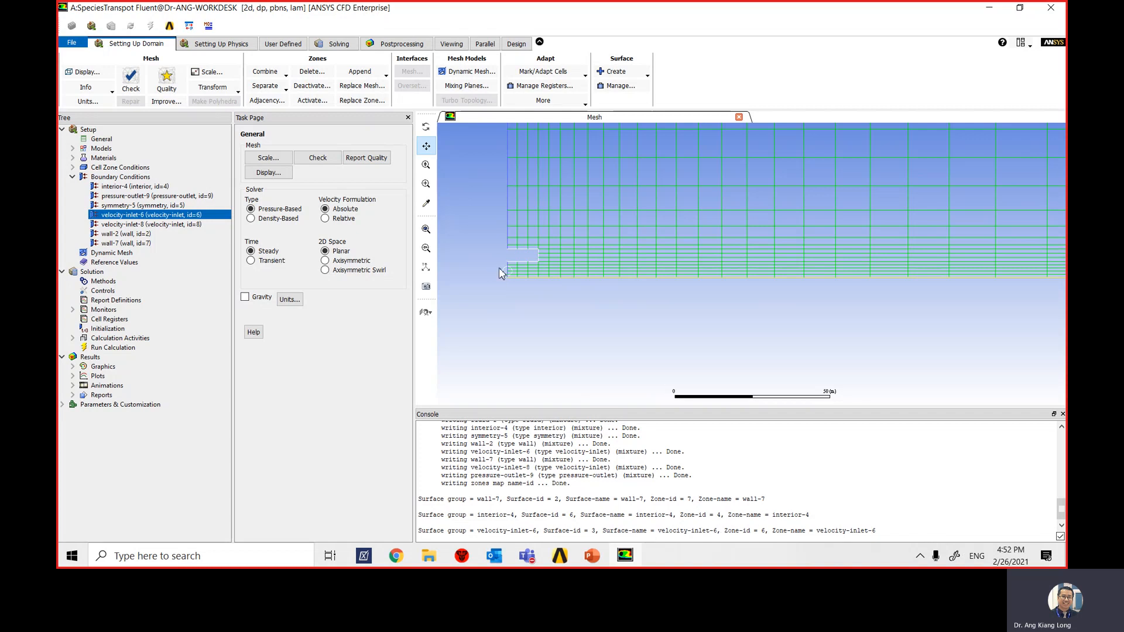
pyautogui.click(507, 185)
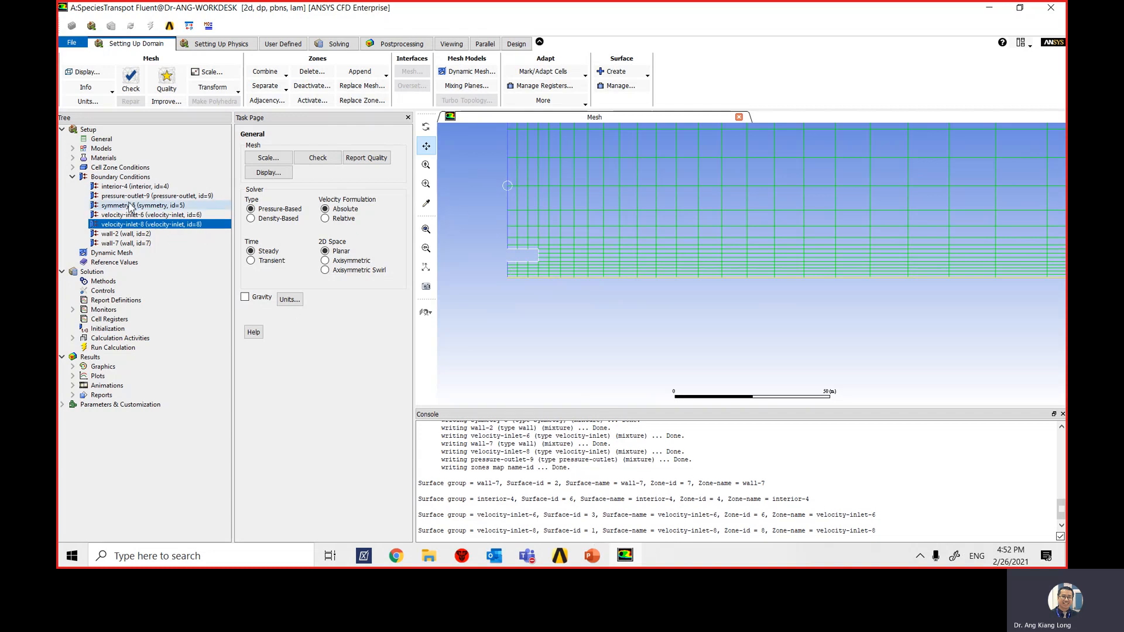
pyautogui.scroll(3, 681, 199)
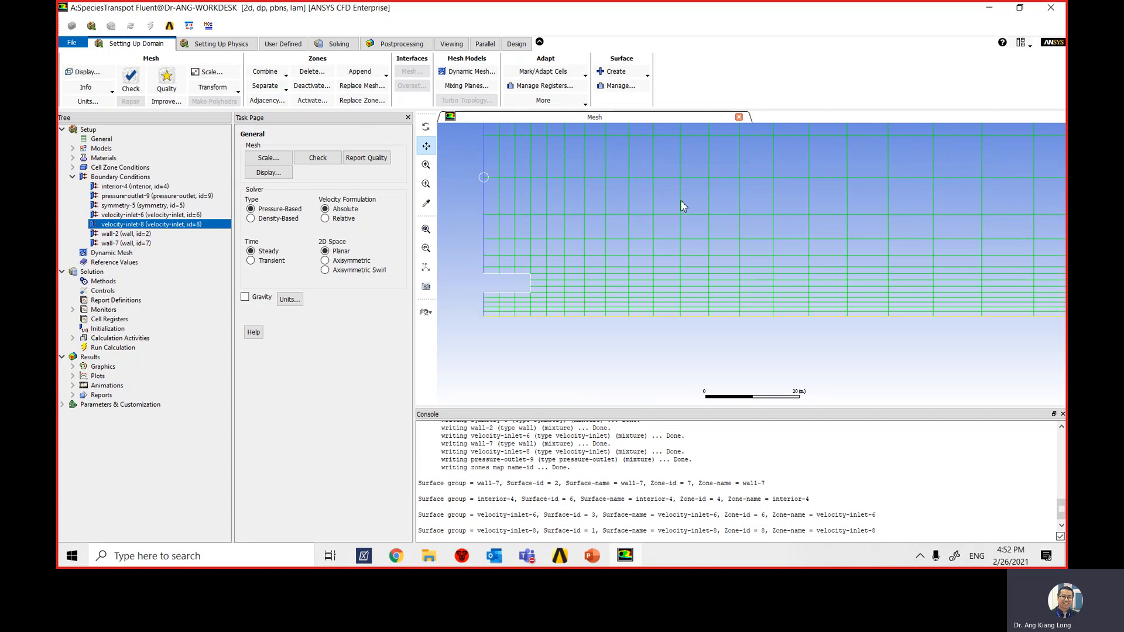
pyautogui.scroll(-2, 866, 175)
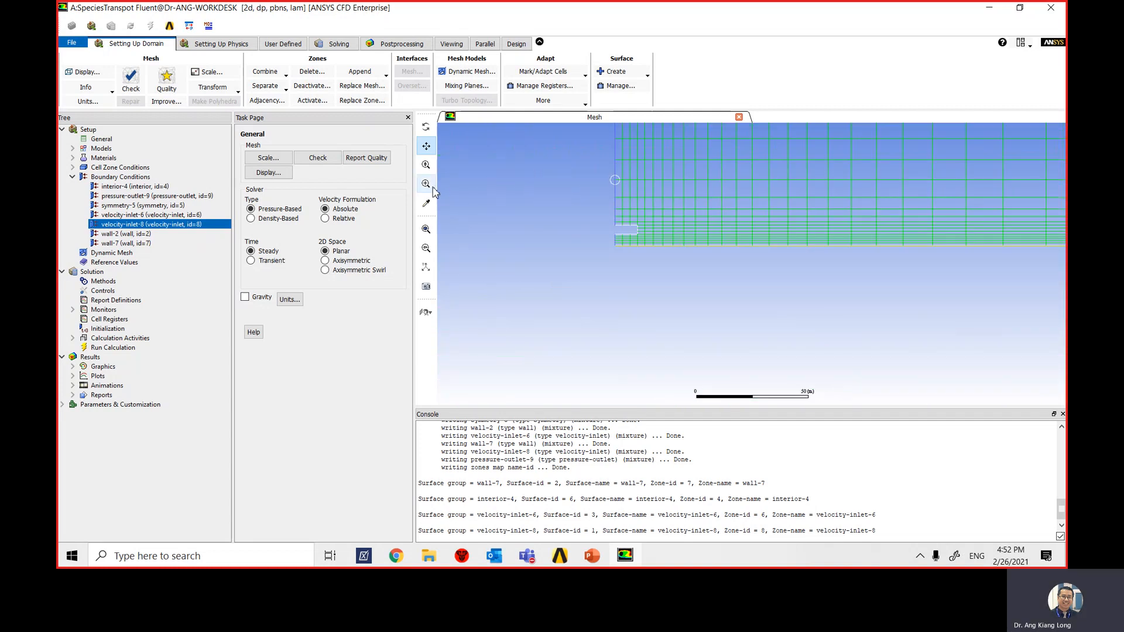
# Step: Fit the whole mesh in view and identify the boundary zone at its right-hand end
pyautogui.click(425, 230)
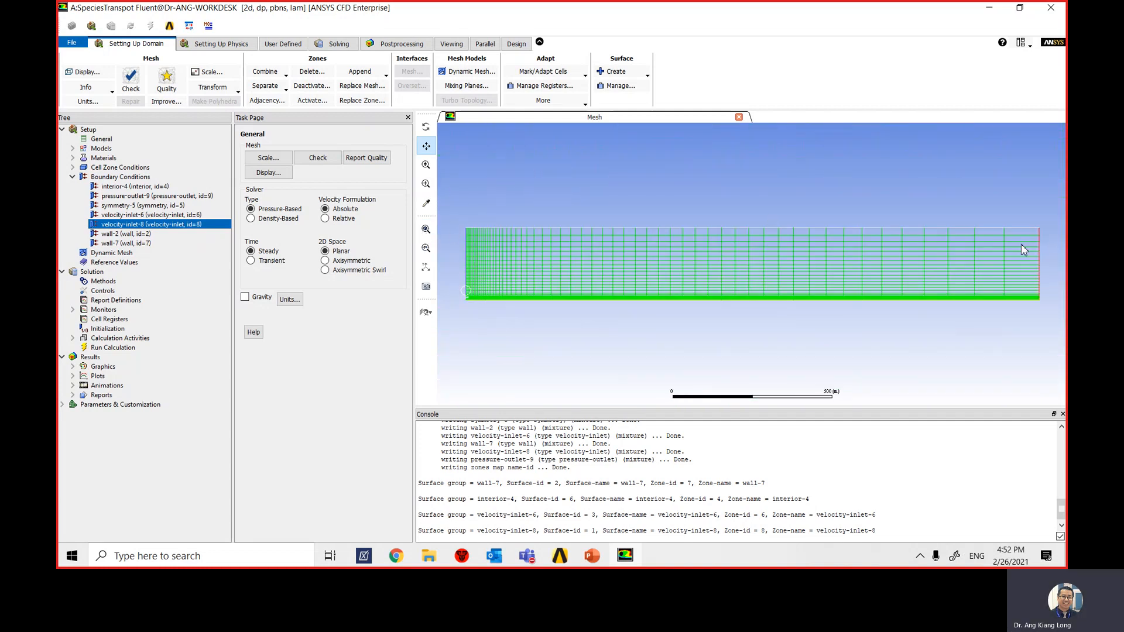
pyautogui.click(1040, 255)
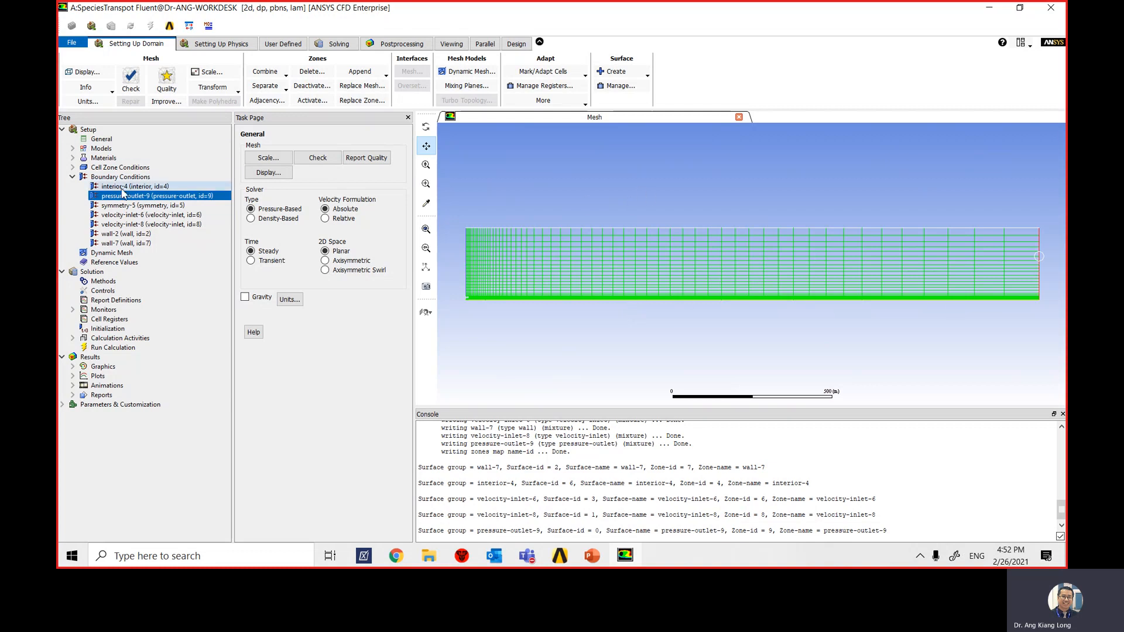
pyautogui.rightClick(719, 186)
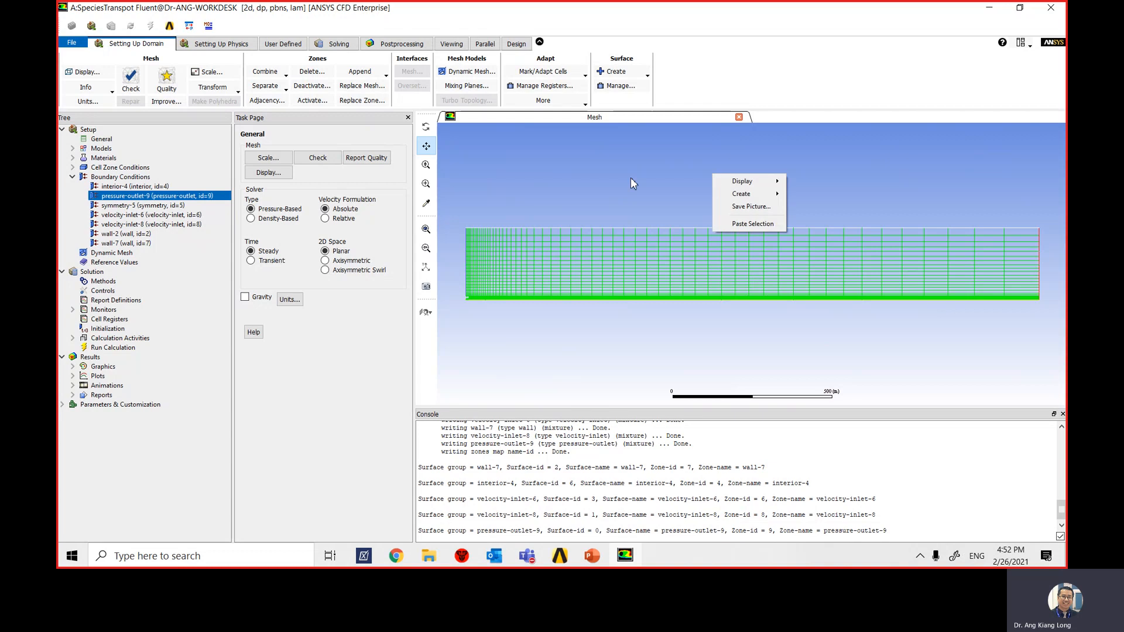
pyautogui.click(589, 177)
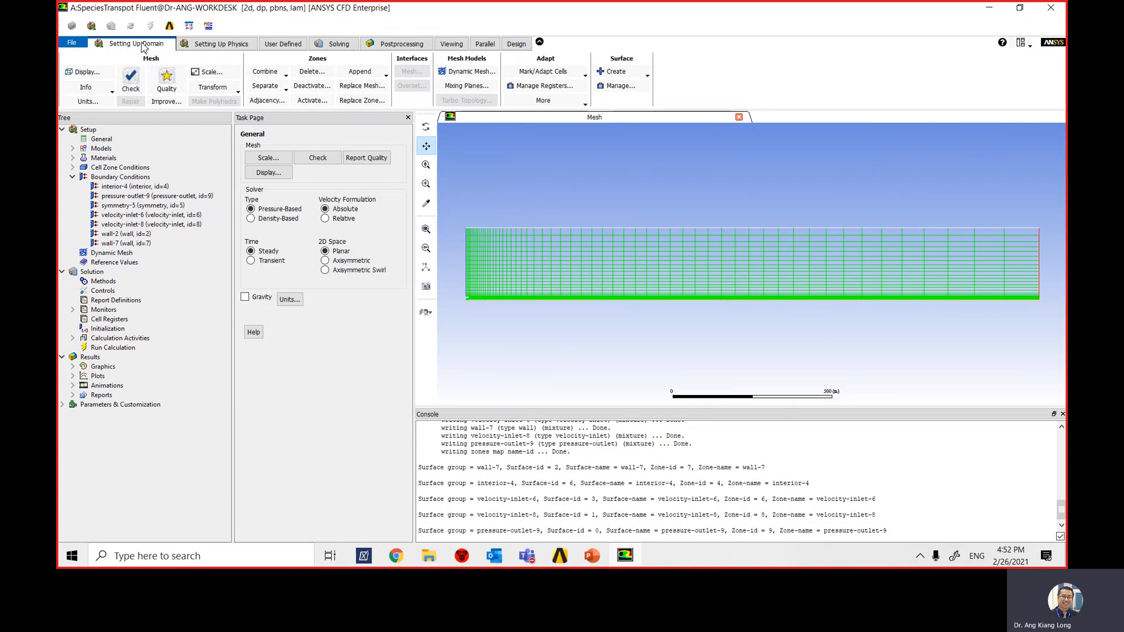
# Step: Run a mesh check and examine the minimum volume in the console report
pyautogui.click(132, 82)
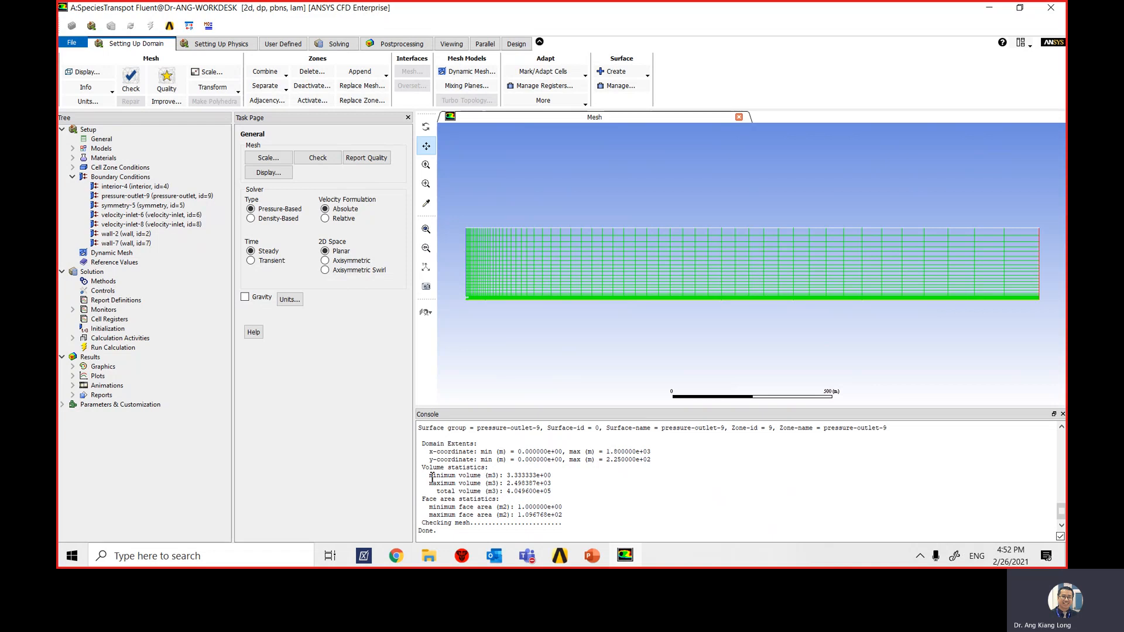
pyautogui.moveTo(427, 479); pyautogui.dragTo(560, 478)
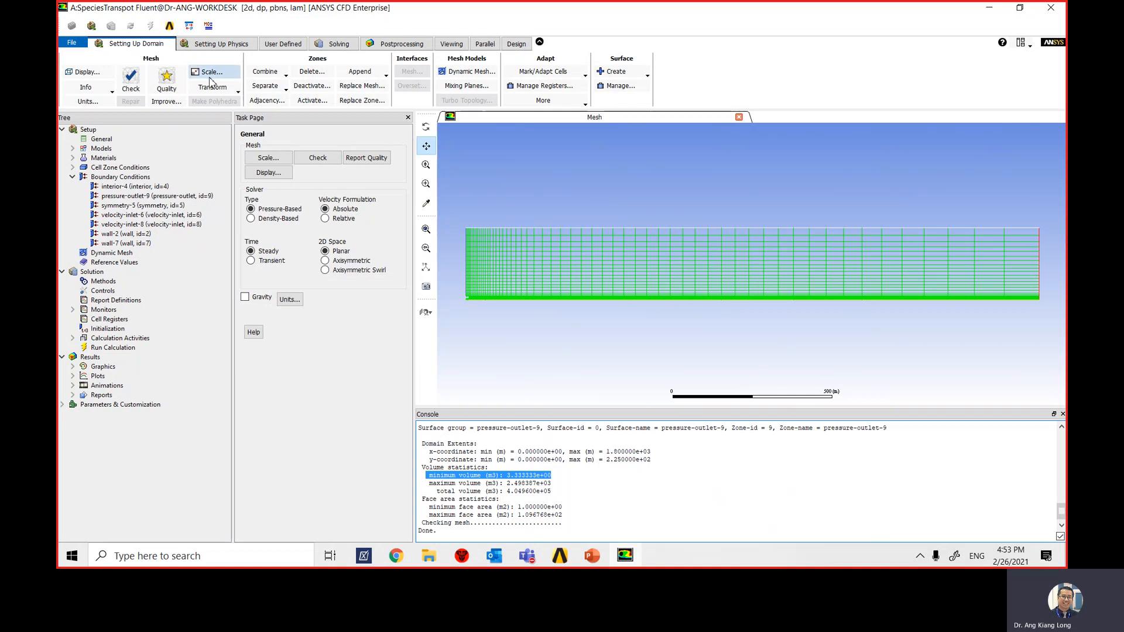
# Step: Compare the mesh extents with the combustor dimensions on the PowerPoint slide and scale the mesh in Fluent as created in mm
pyautogui.click(211, 72)
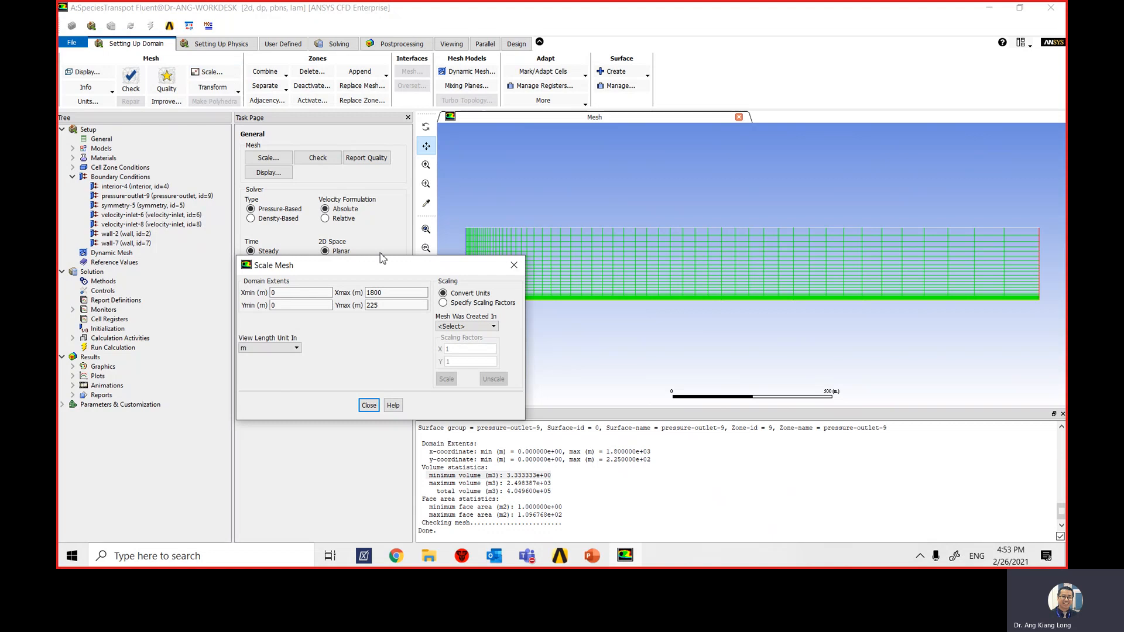
pyautogui.moveTo(384, 255); pyautogui.dragTo(473, 108)
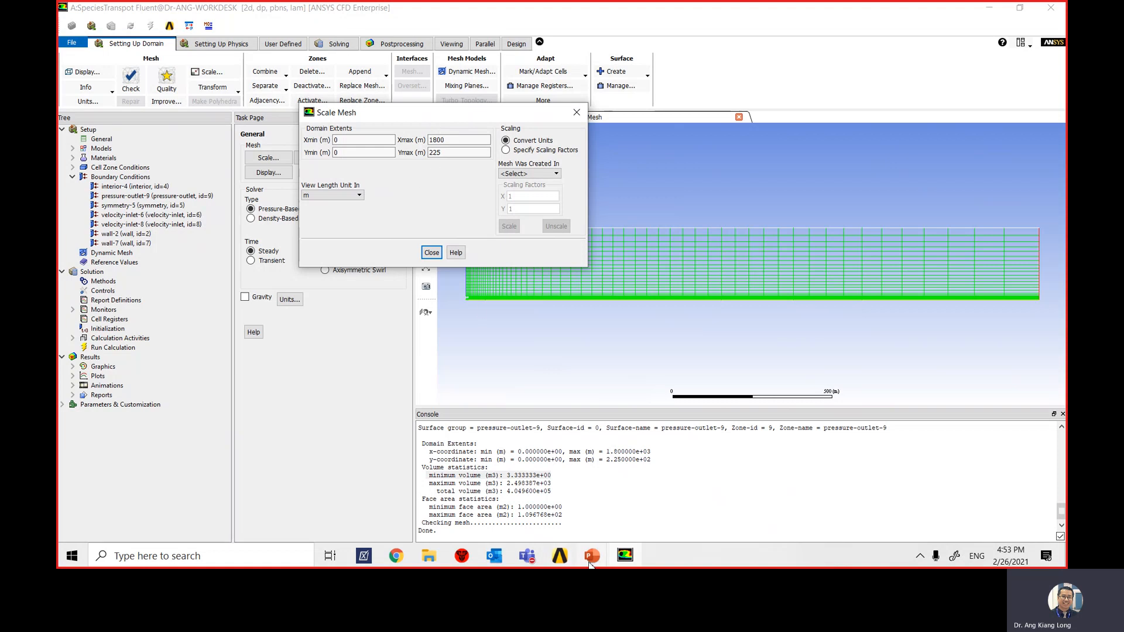
pyautogui.moveTo(590, 563)
pyautogui.click(671, 512)
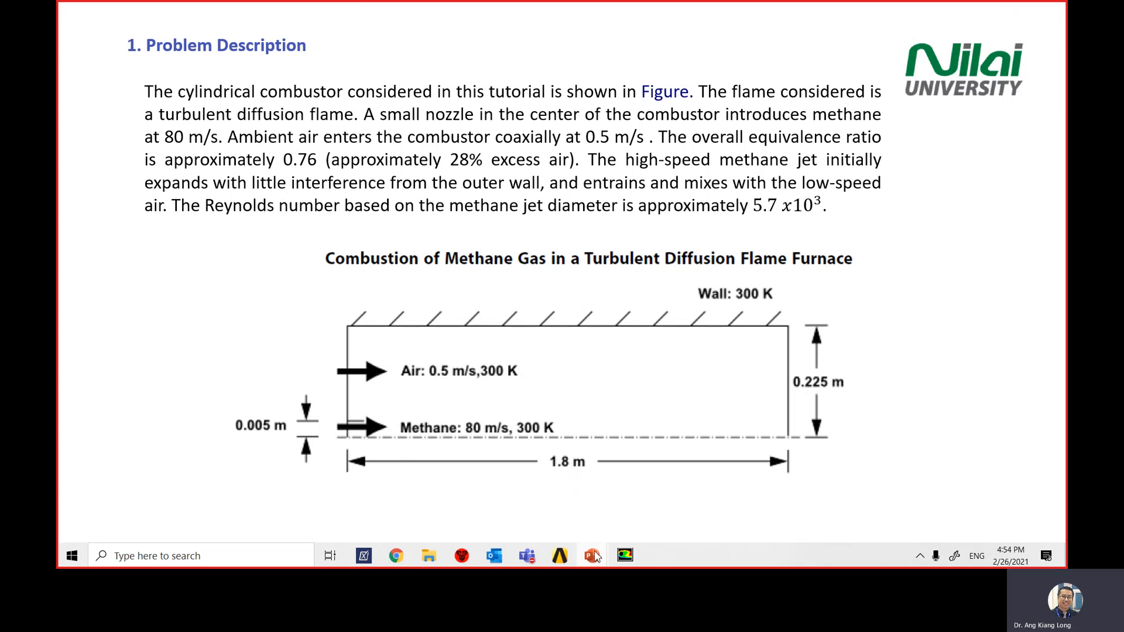
pyautogui.click(625, 555)
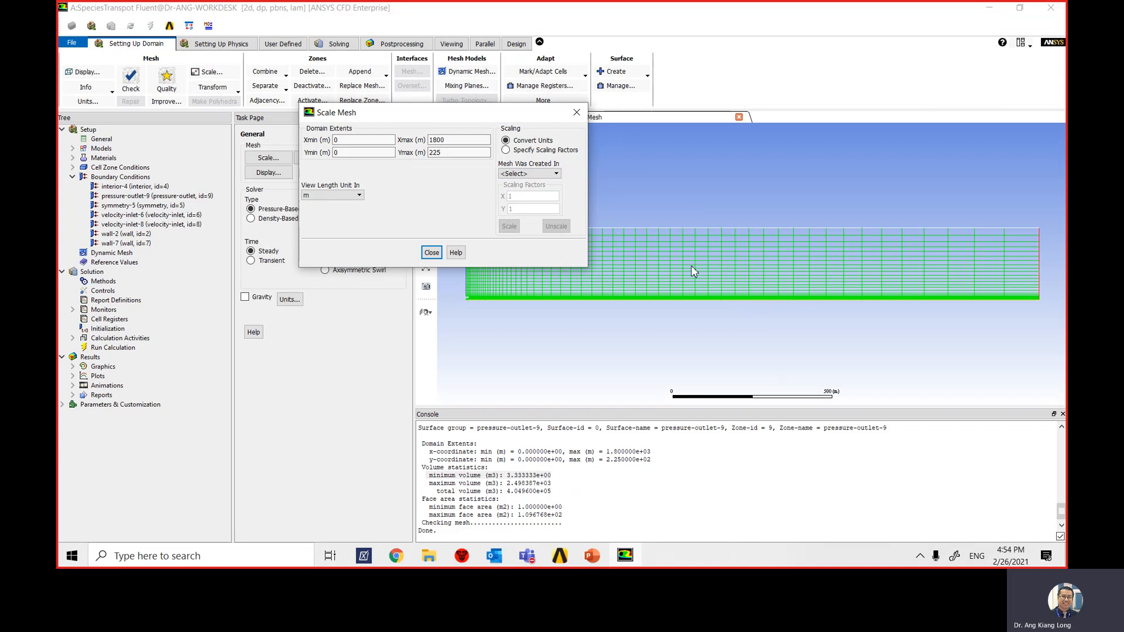
pyautogui.click(550, 174)
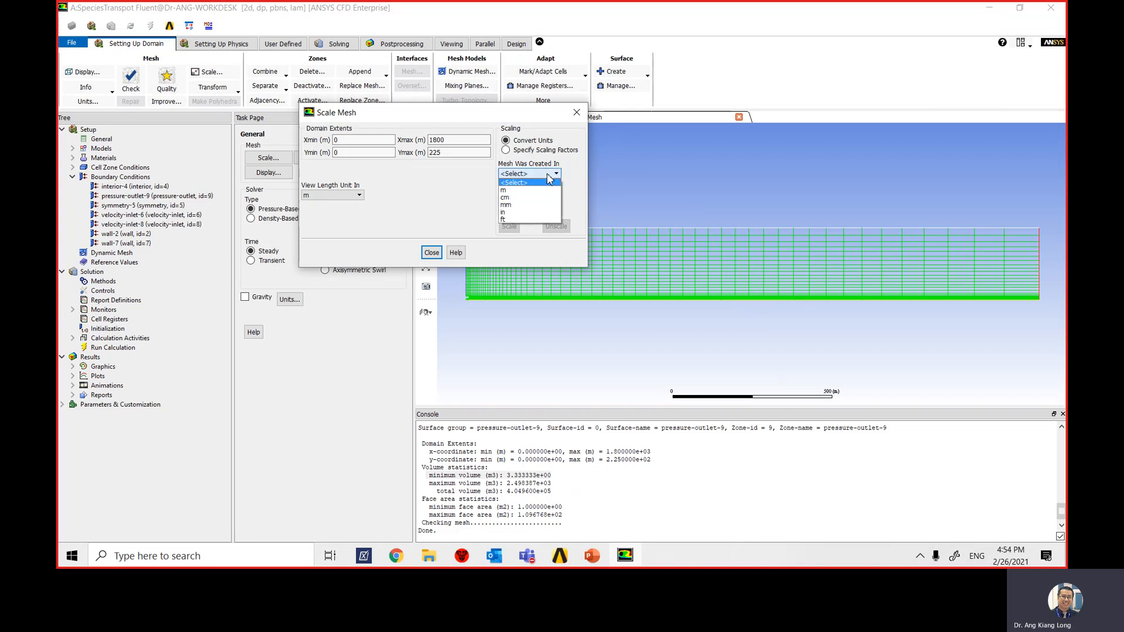
pyautogui.click(506, 205)
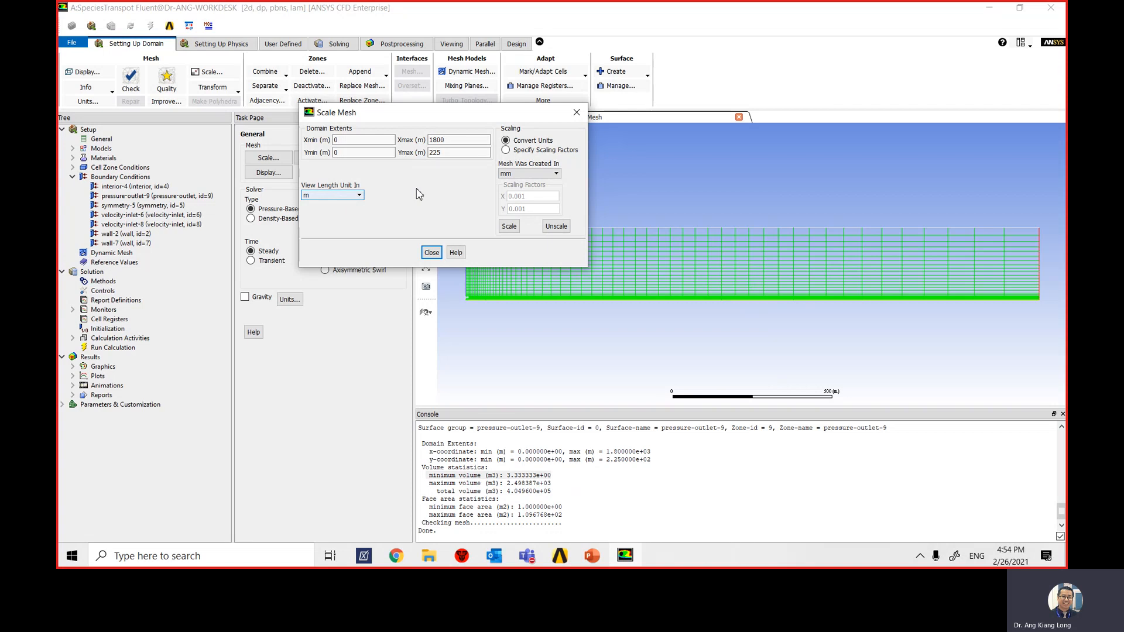
pyautogui.click(514, 229)
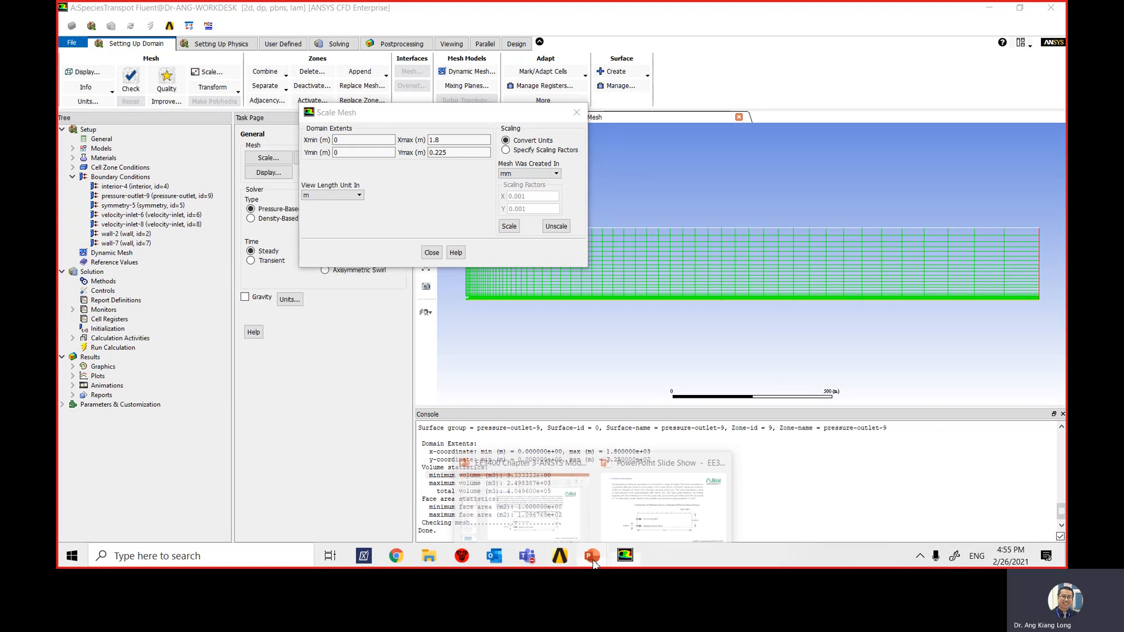
# Step: Compare the scaled domain extents with the PowerPoint slide's dimensions, then recheck the mesh's minimum volume in Fluent
pyautogui.click(670, 468)
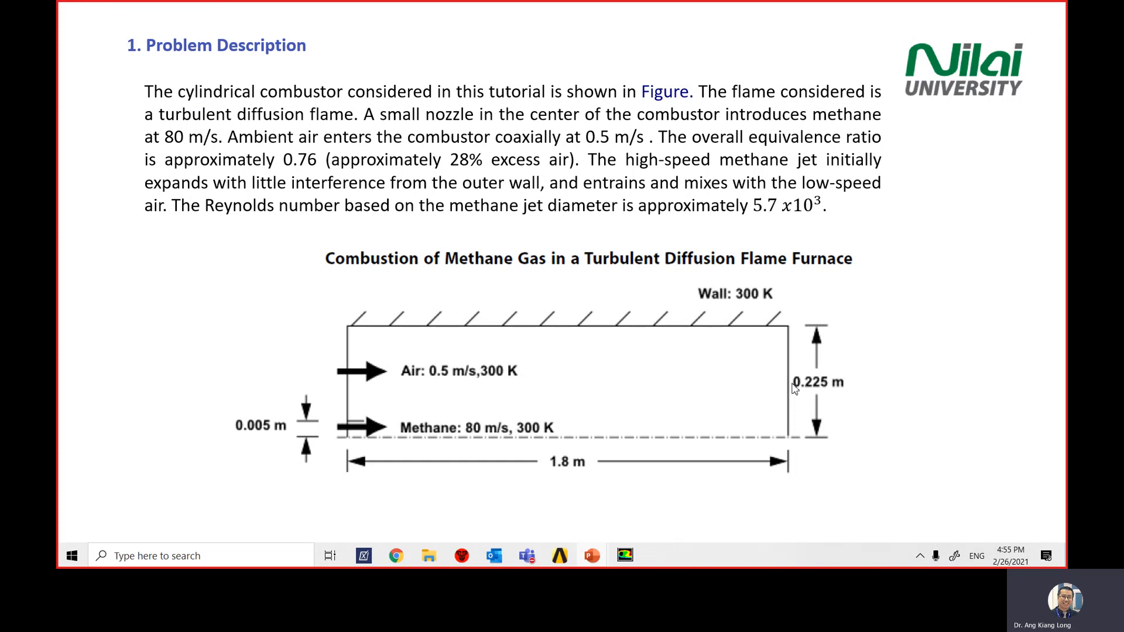
pyautogui.click(561, 556)
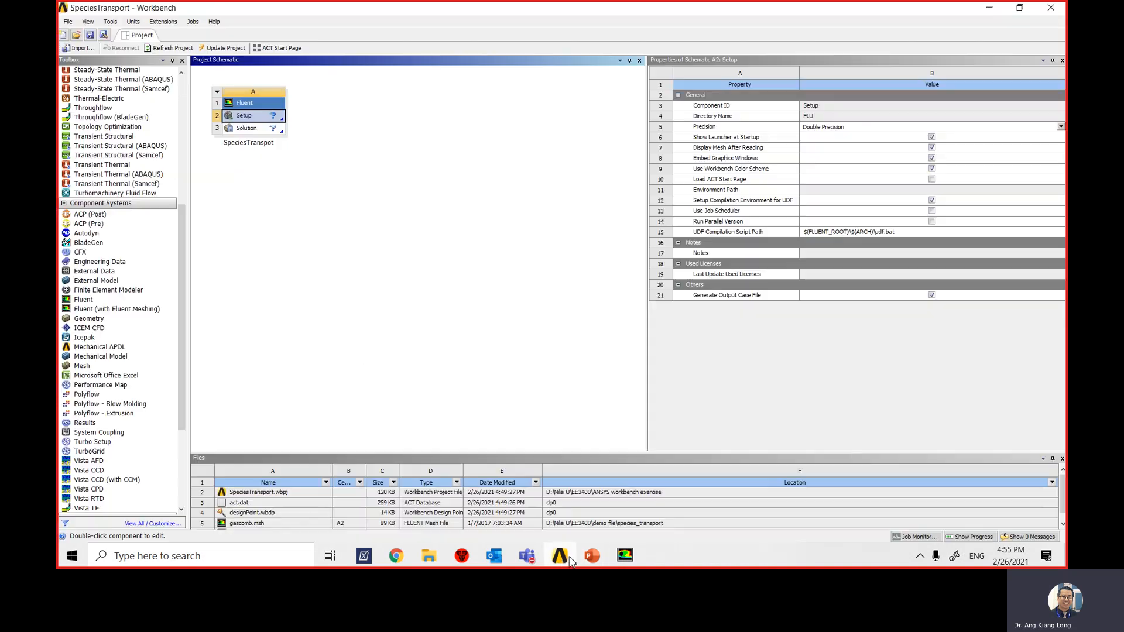
pyautogui.click(633, 559)
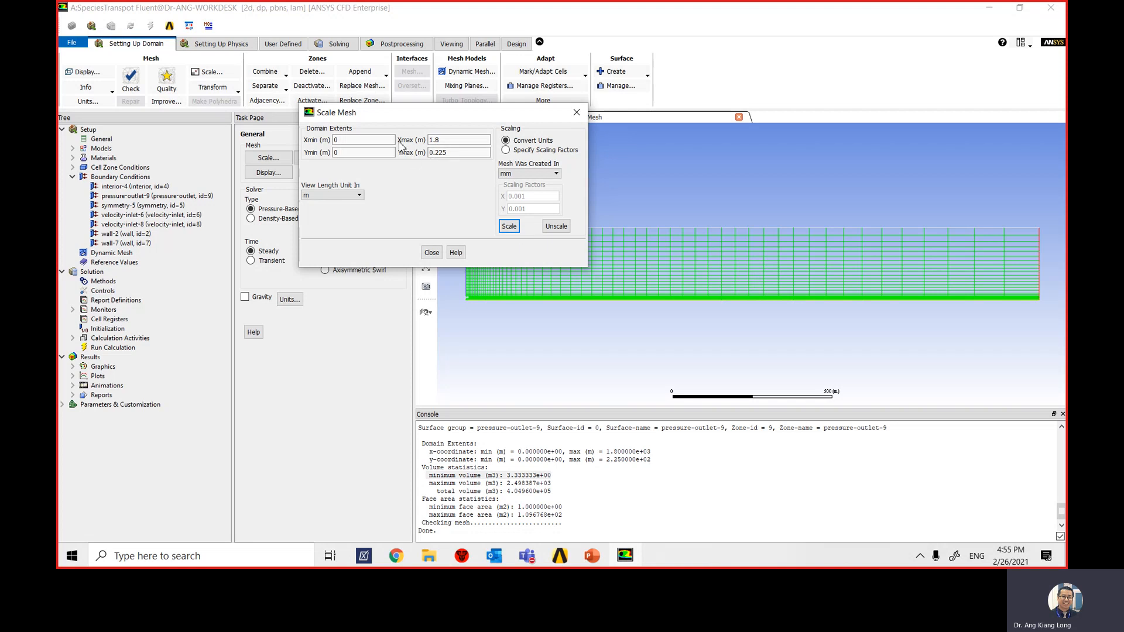
pyautogui.click(433, 253)
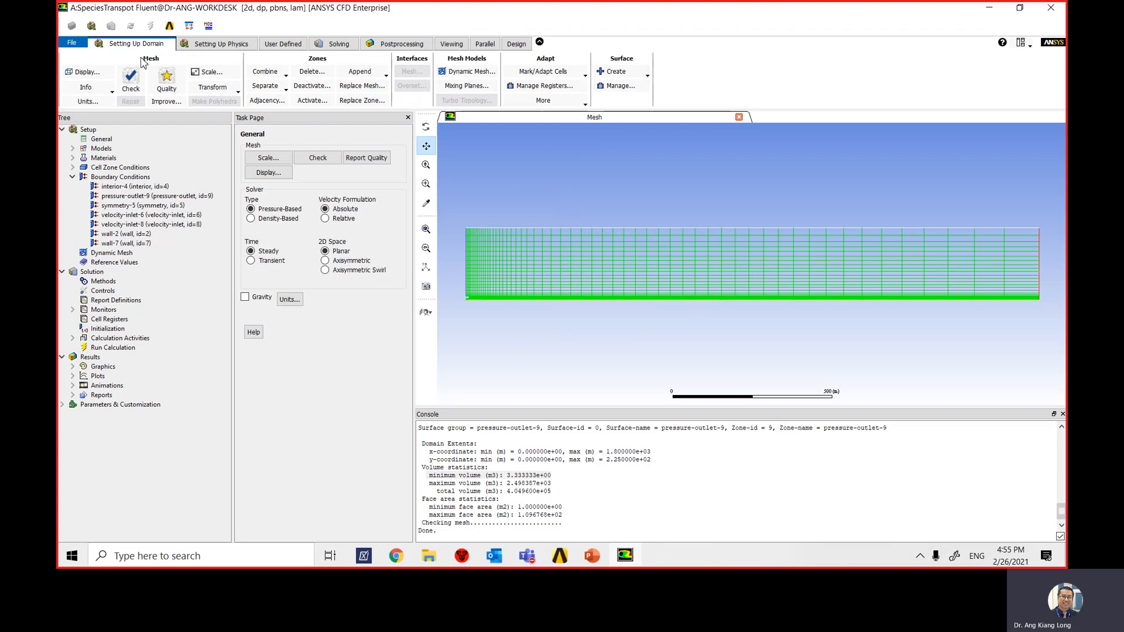
pyautogui.click(131, 79)
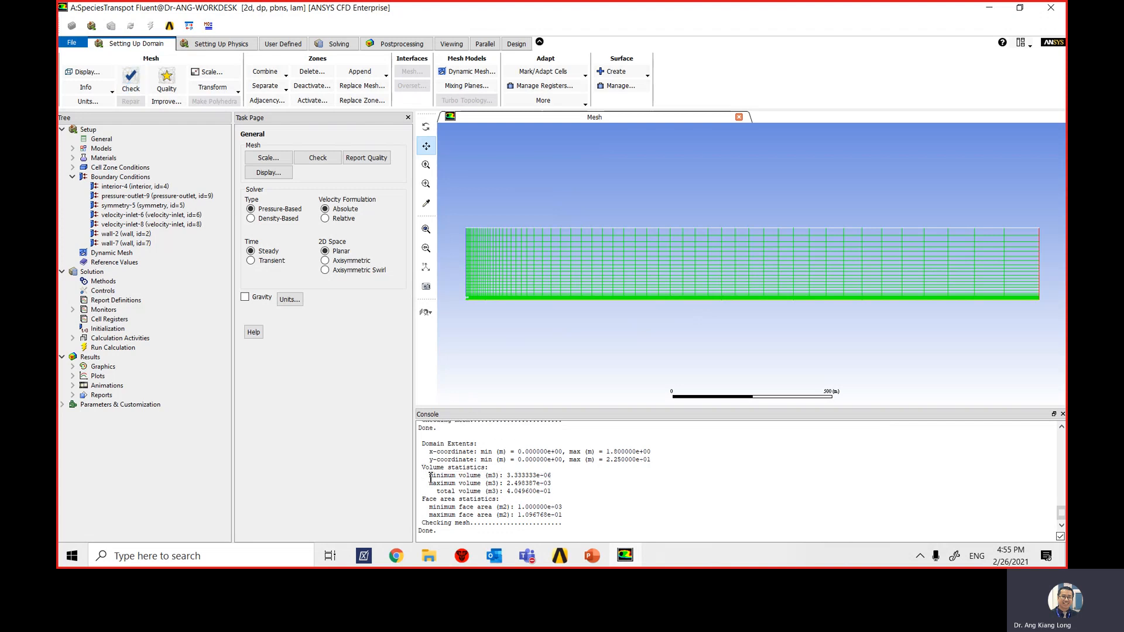
pyautogui.moveTo(429, 476); pyautogui.dragTo(561, 476)
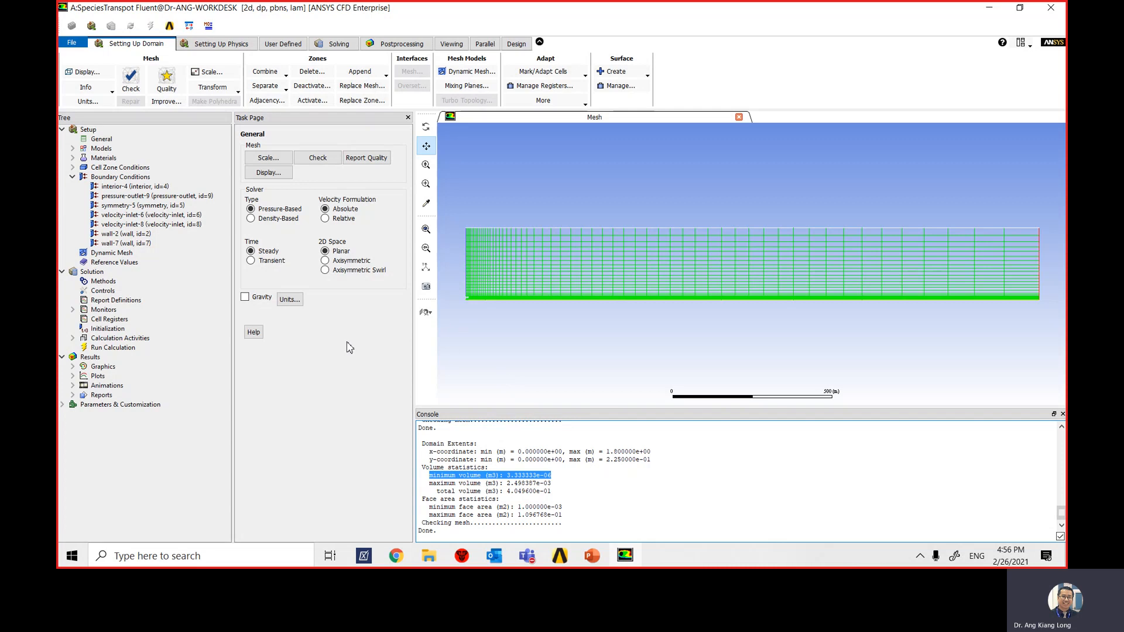
# Step: Set the solver's 2D space to Axisymmetric and enable the energy equation
pyautogui.click(327, 262)
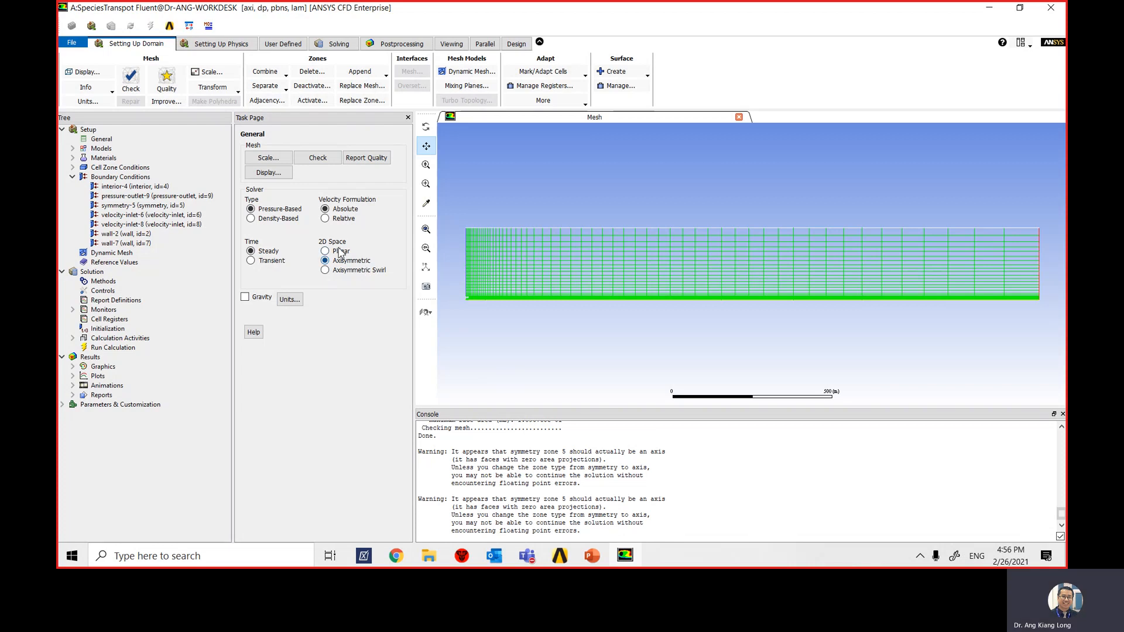
pyautogui.doubleClick(103, 149)
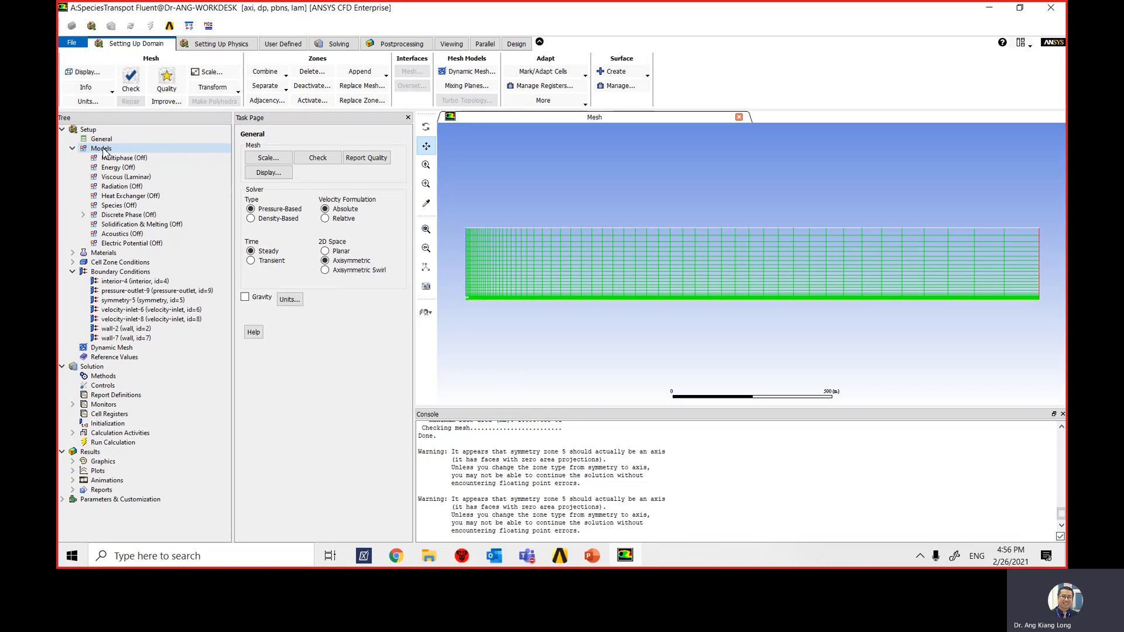
pyautogui.click(234, 45)
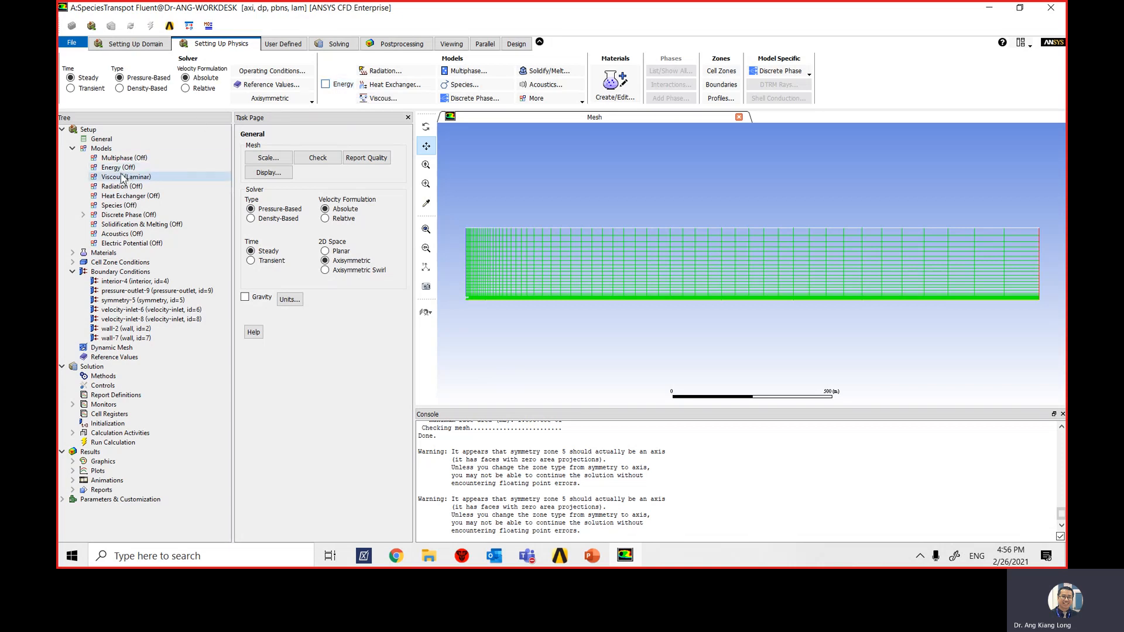
pyautogui.click(326, 85)
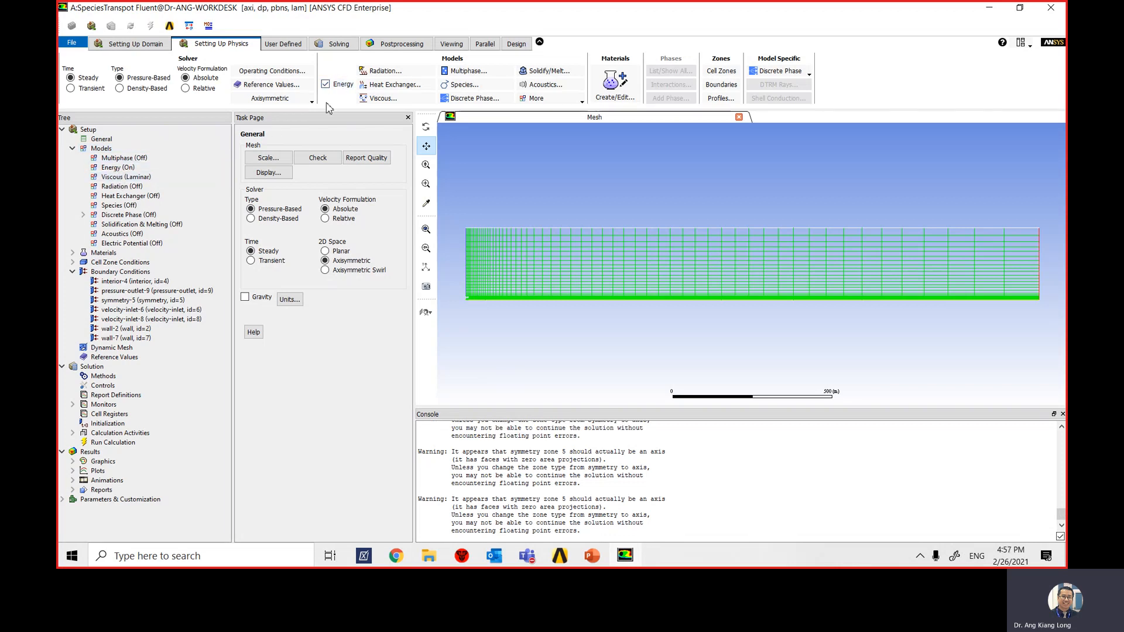
# Step: Set the viscous model to standard k-epsilon (2 eqn) with standard wall functions, keeping the default model constants
pyautogui.click(144, 180)
pyautogui.rightClick(146, 181)
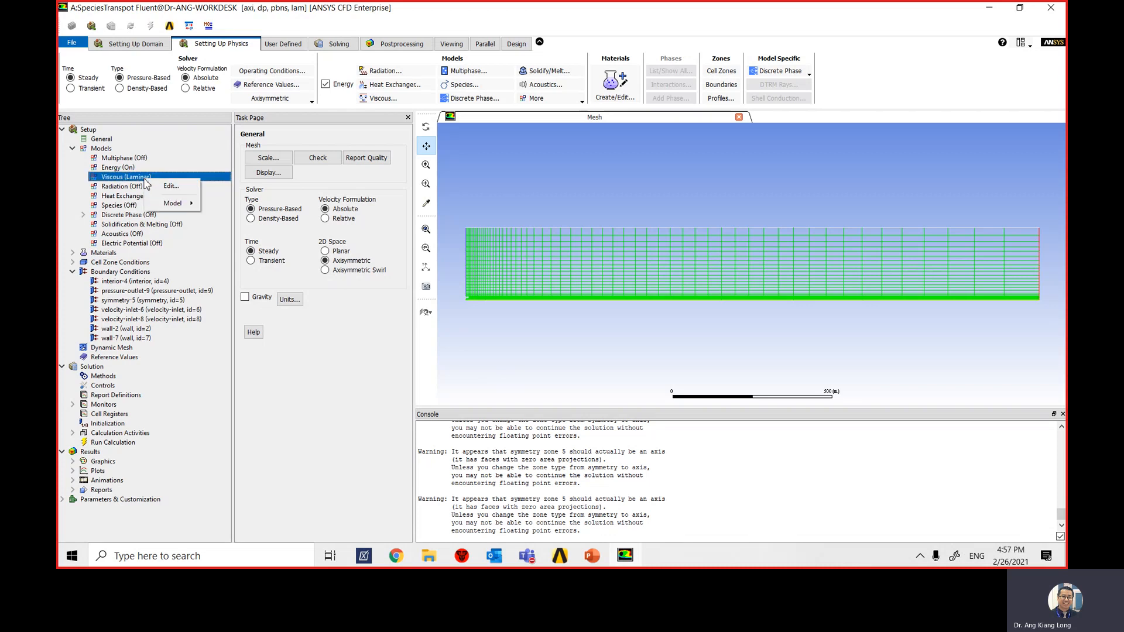
pyautogui.click(162, 184)
pyautogui.moveTo(306, 263); pyautogui.dragTo(388, 122)
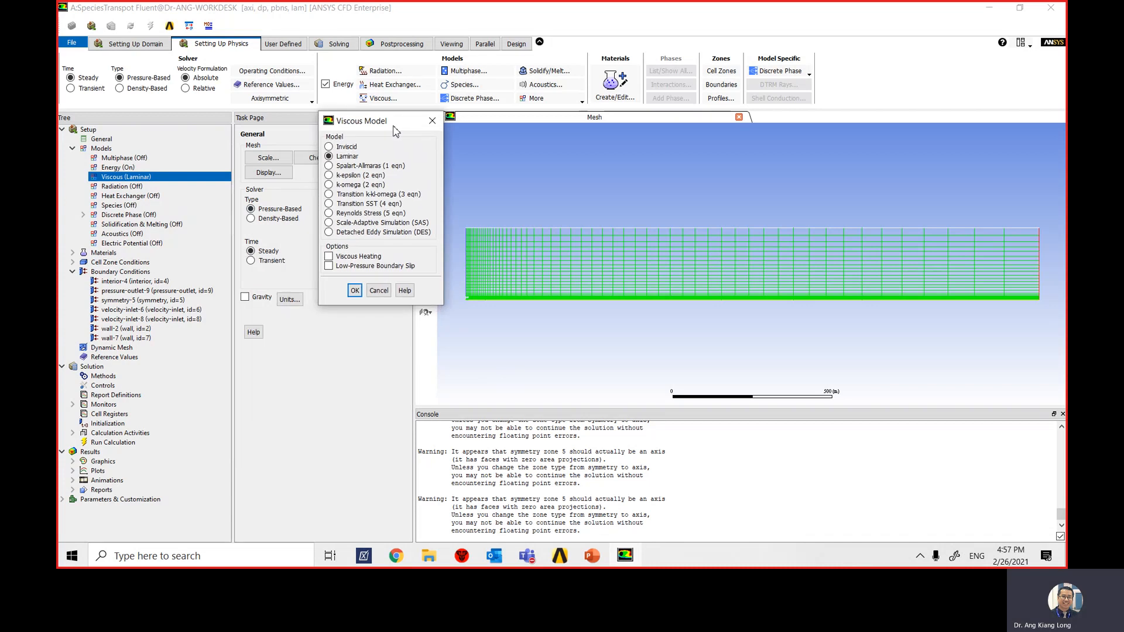
pyautogui.click(329, 175)
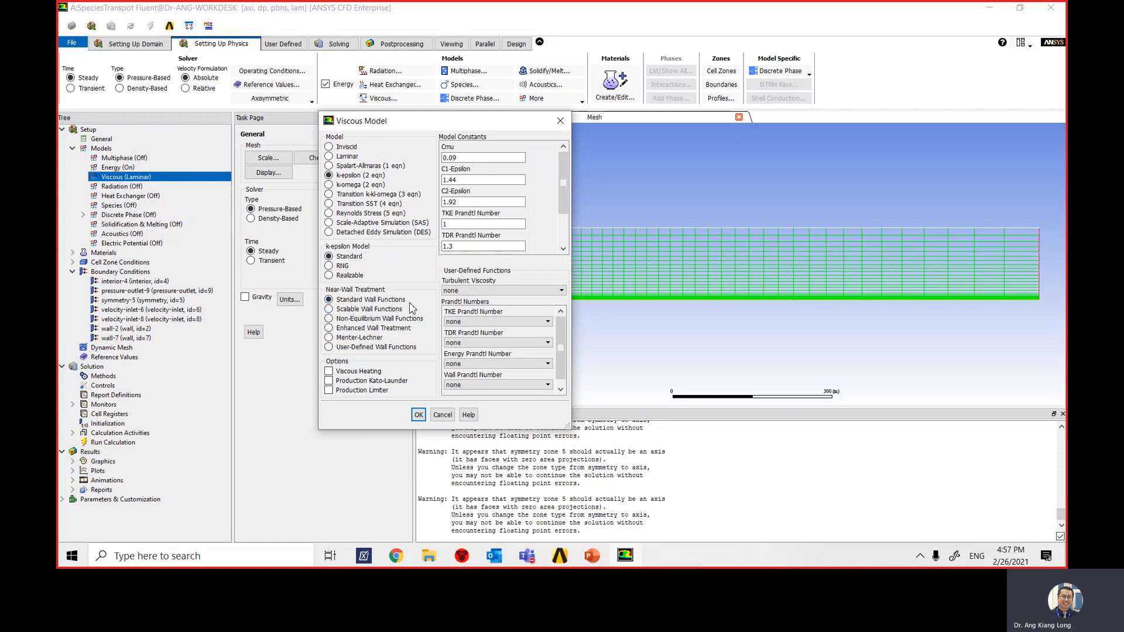
pyautogui.moveTo(564, 202); pyautogui.dragTo(567, 234)
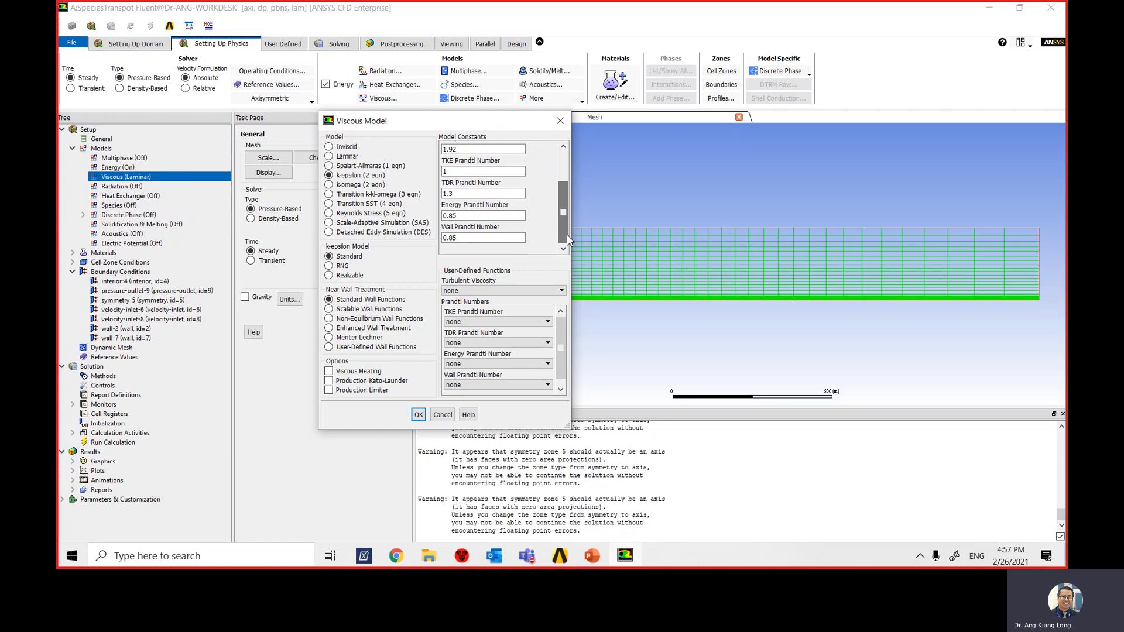
pyautogui.moveTo(563, 361); pyautogui.dragTo(564, 368)
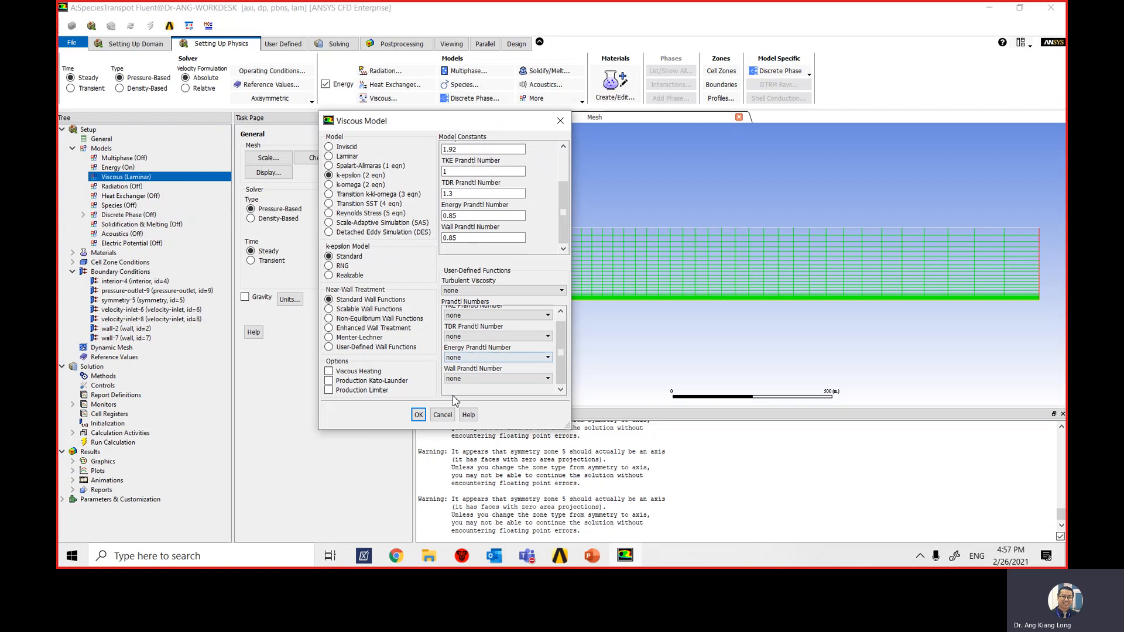
pyautogui.click(419, 419)
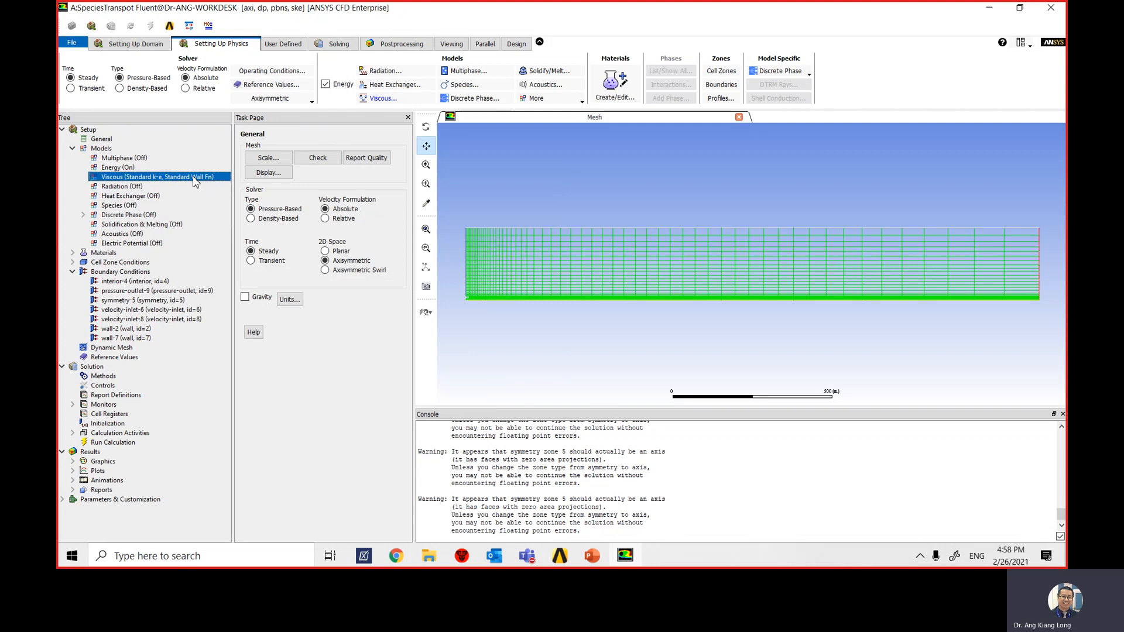
# Step: Set the species model to Species Transport and enable volumetric reactions
pyautogui.click(119, 206)
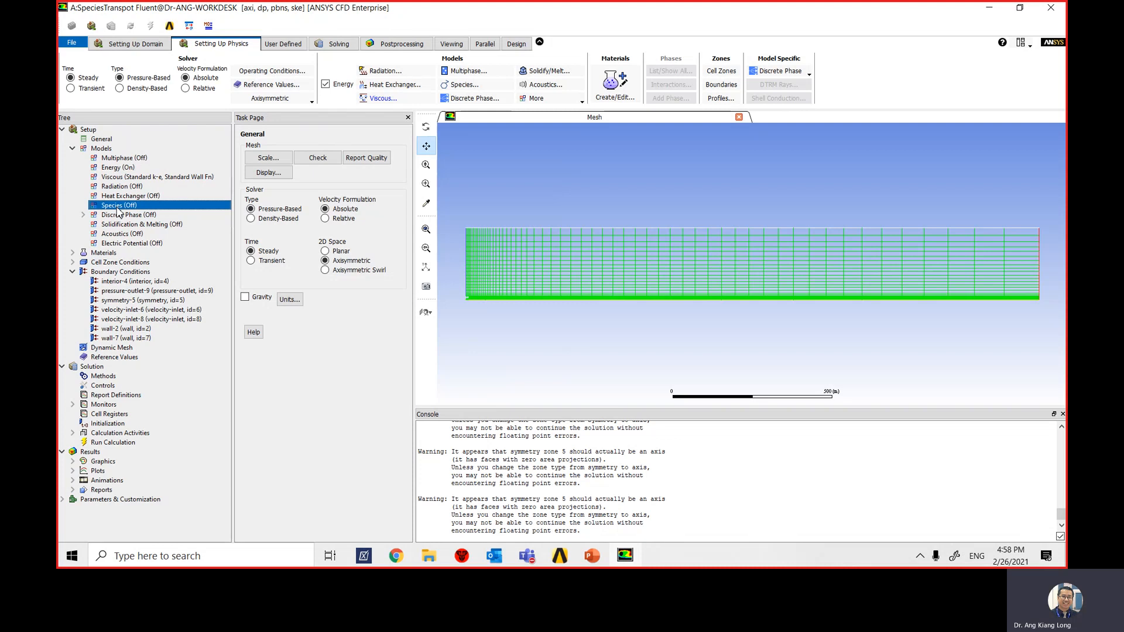
pyautogui.rightClick(119, 212)
pyautogui.click(138, 219)
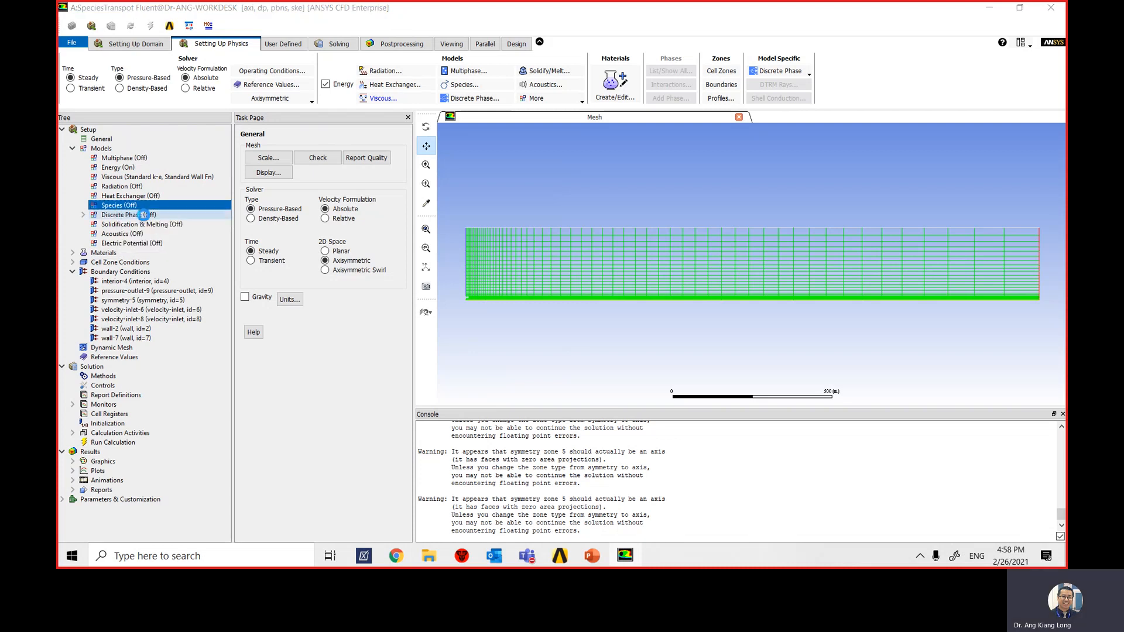
pyautogui.moveTo(283, 271); pyautogui.dragTo(511, 161)
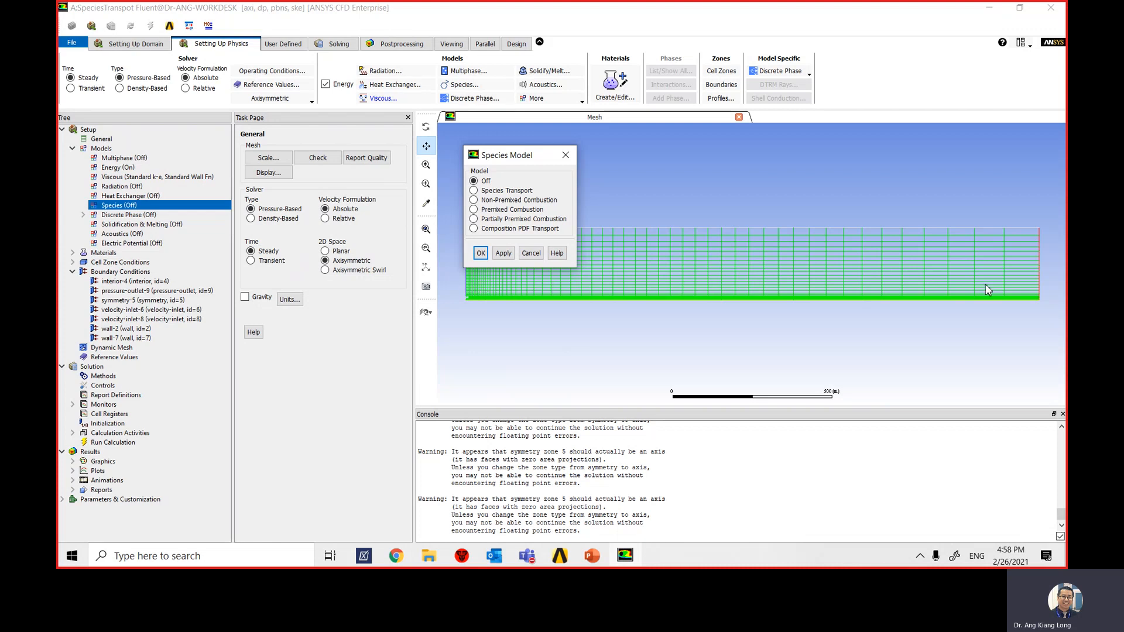
pyautogui.click(474, 190)
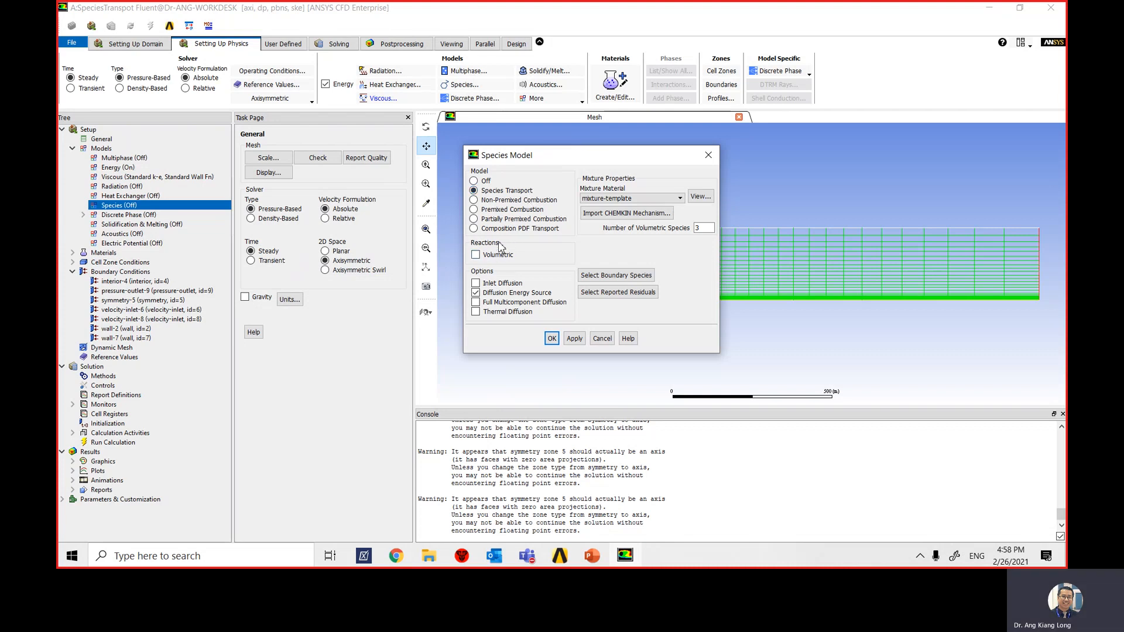
pyautogui.click(475, 256)
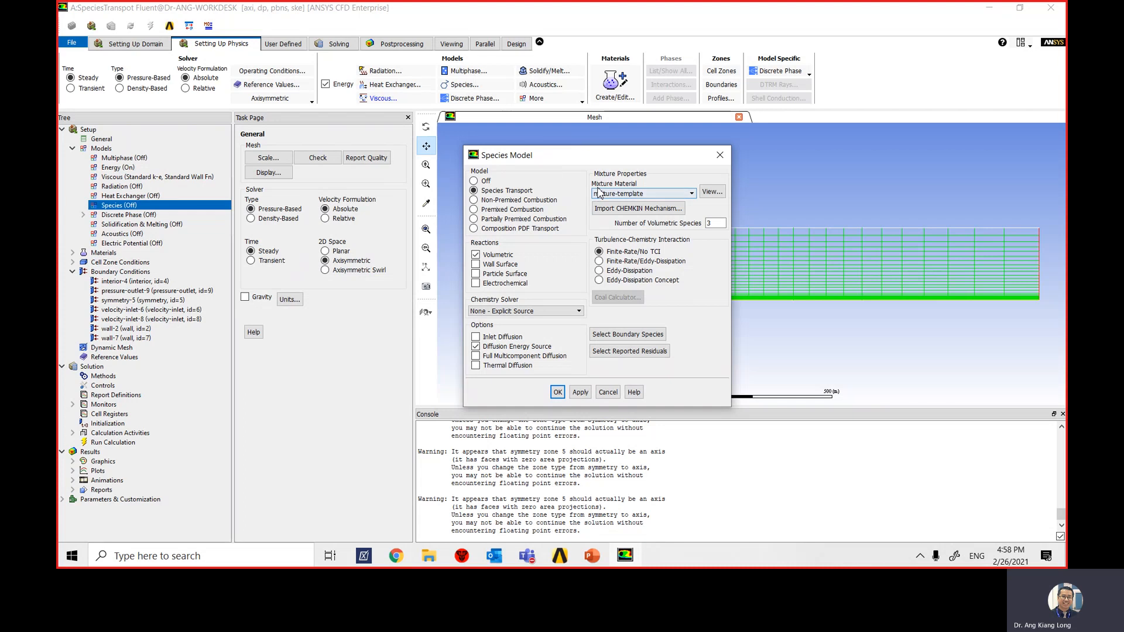
# Step: Choose methane-air as the mixture material for the species model
pyautogui.click(651, 194)
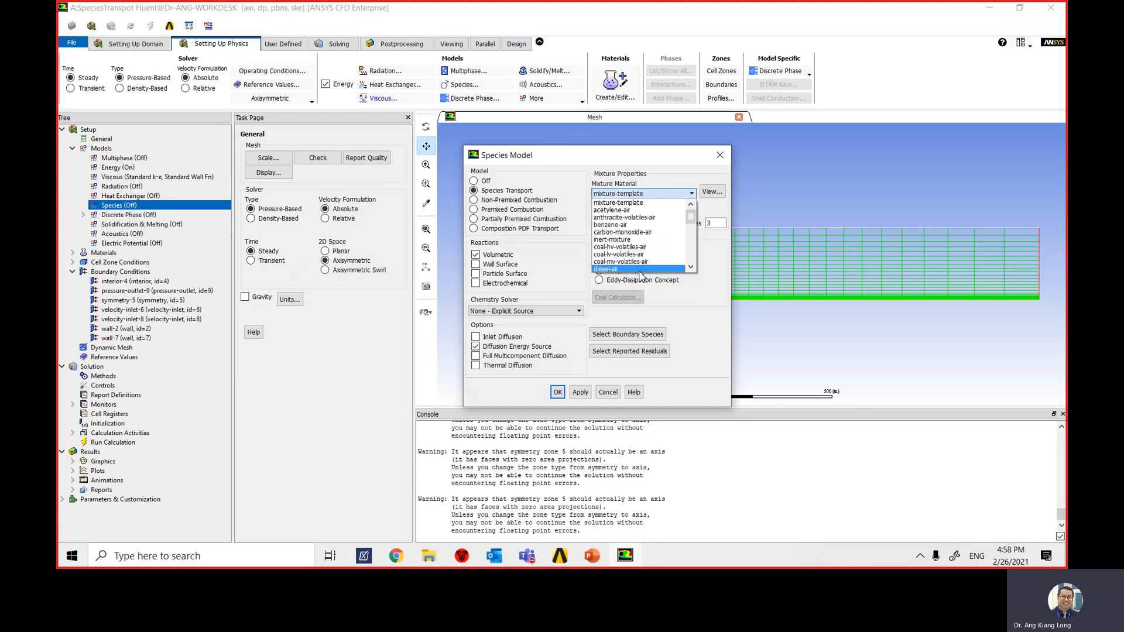
pyautogui.scroll(-1, 642, 267)
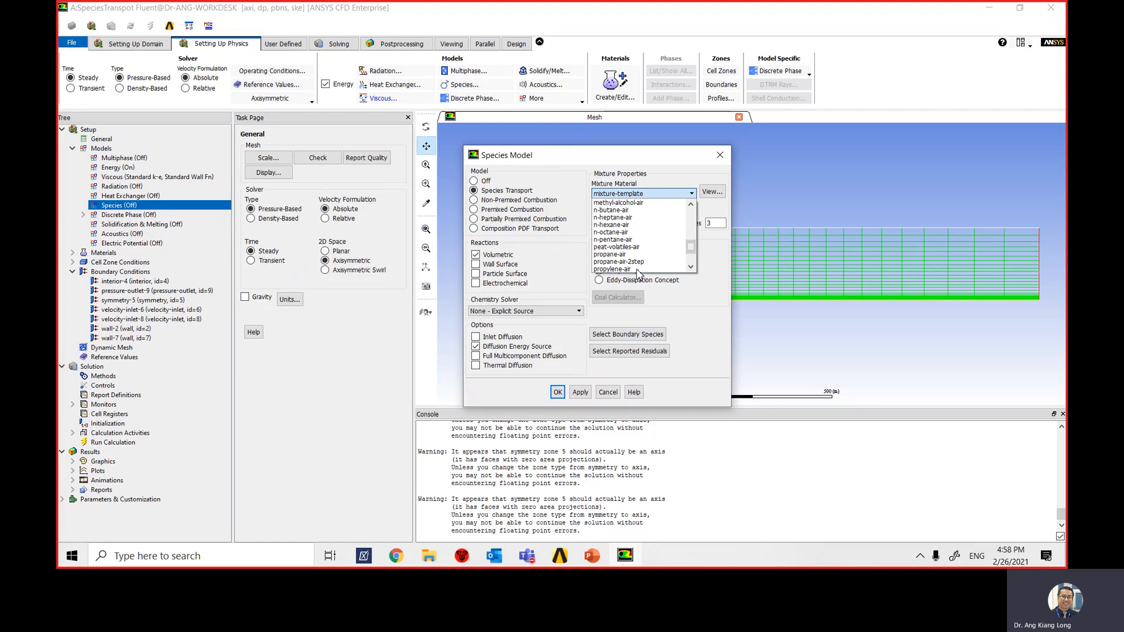
pyautogui.scroll(-3, 644, 234)
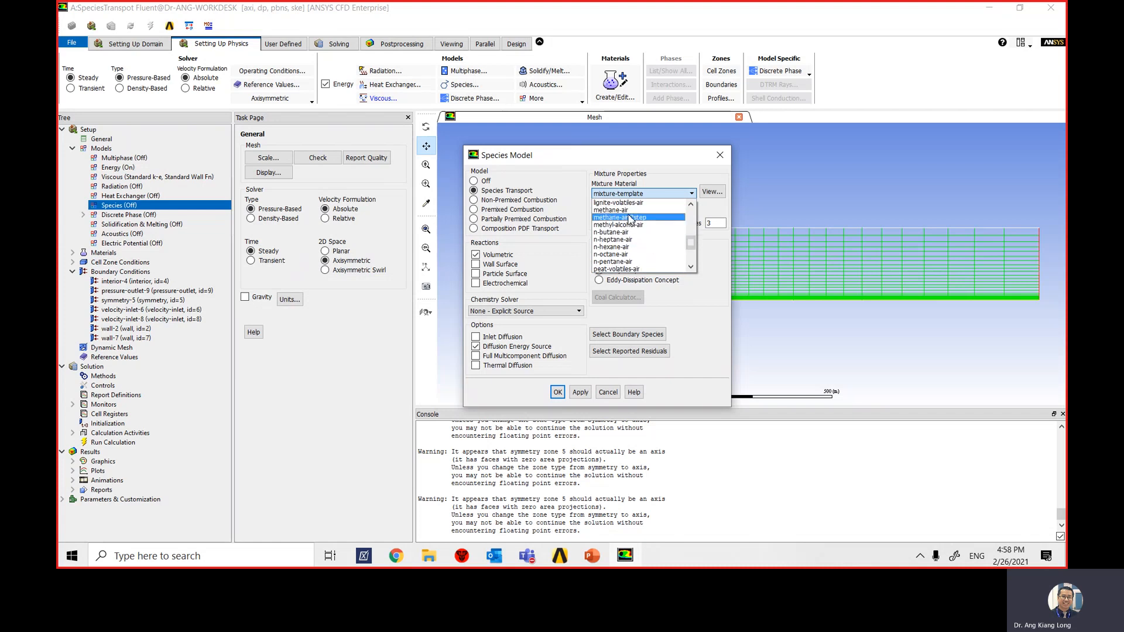
pyautogui.click(610, 209)
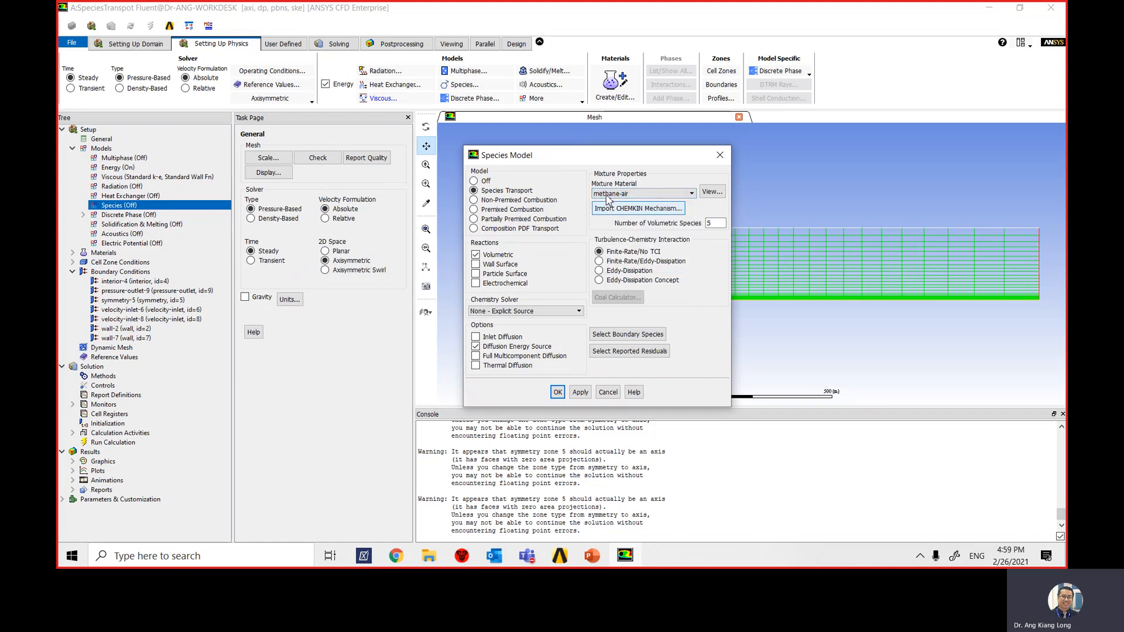
# Step: Look through the available mixture materials for other fuels, keeping methane-air selected
pyautogui.click(671, 199)
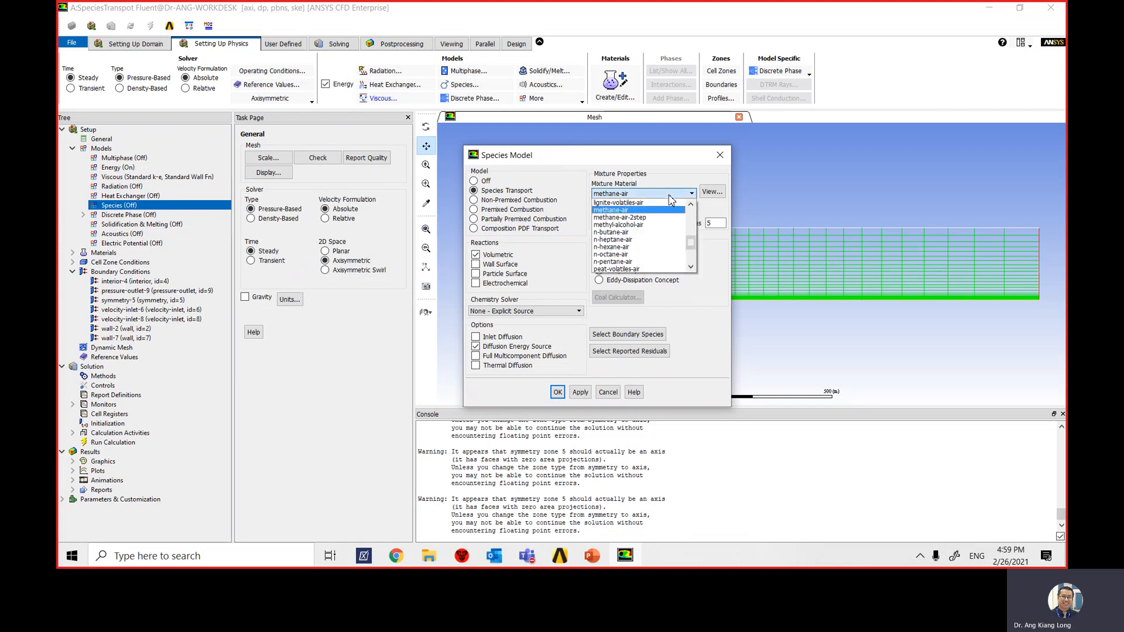
pyautogui.scroll(1, 650, 231)
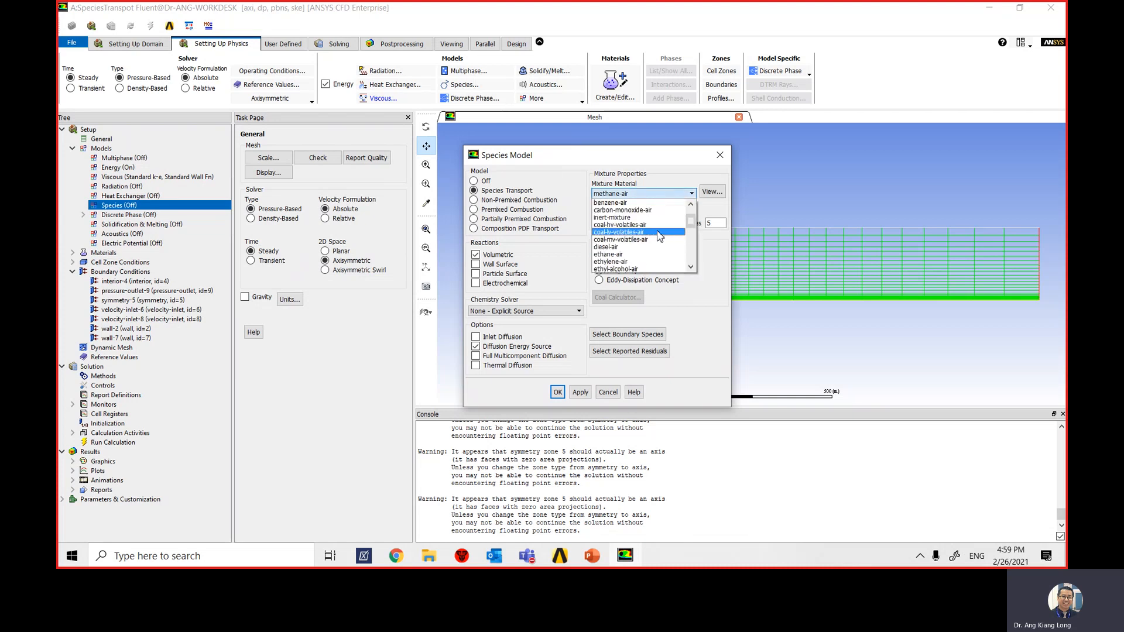
pyautogui.scroll(5, 650, 233)
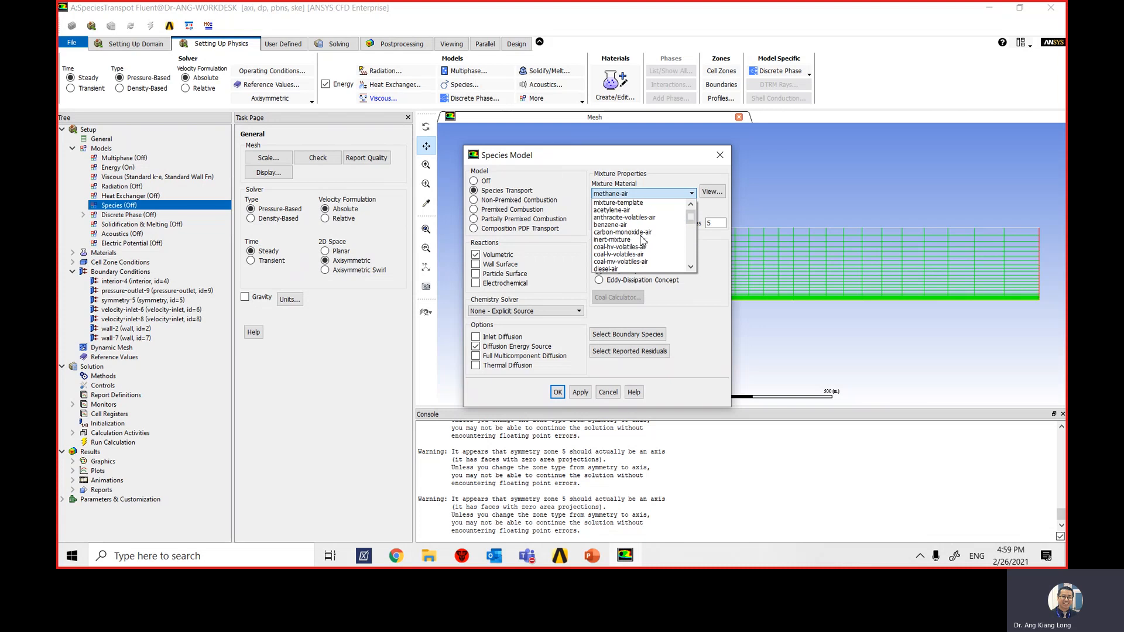
pyautogui.scroll(-2, 629, 237)
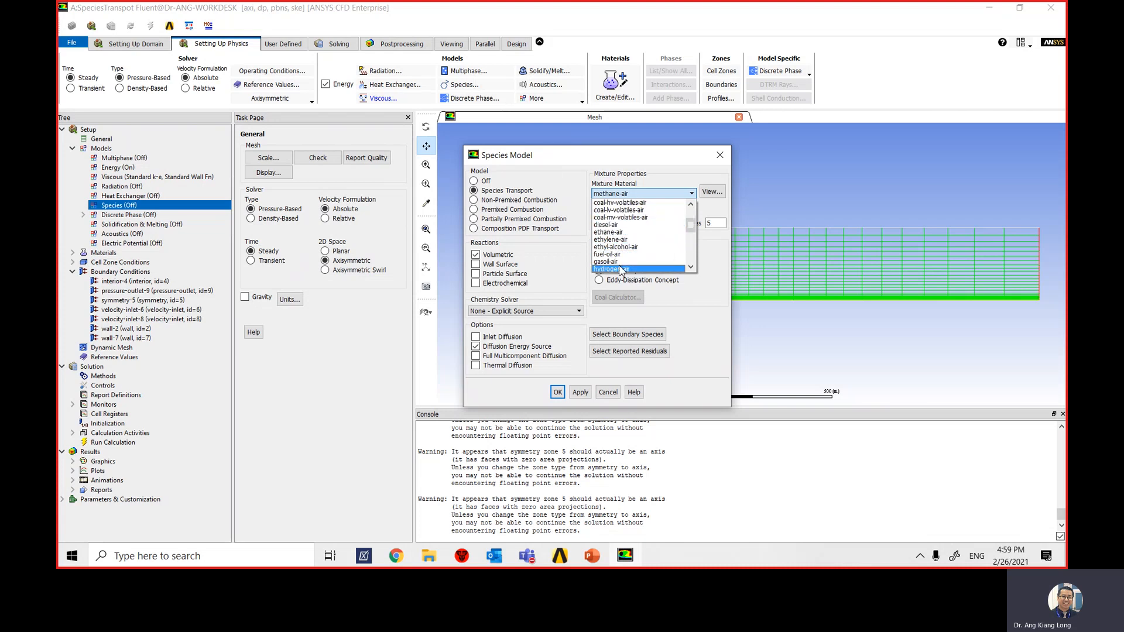
pyautogui.scroll(-1, 620, 245)
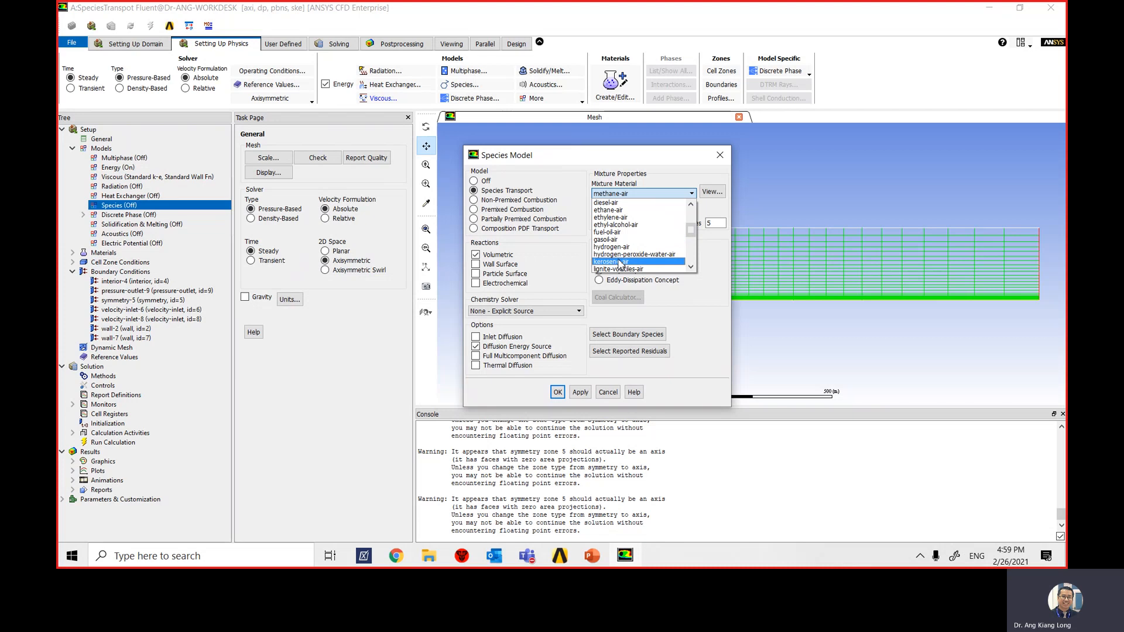
pyautogui.scroll(3, 622, 237)
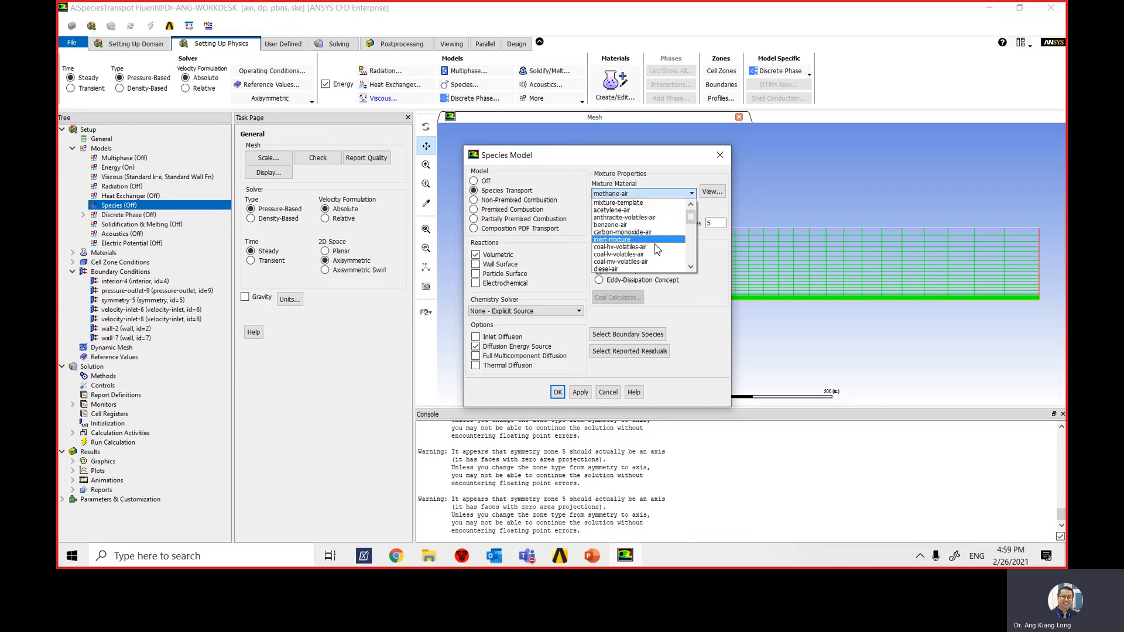
pyautogui.scroll(-3, 656, 251)
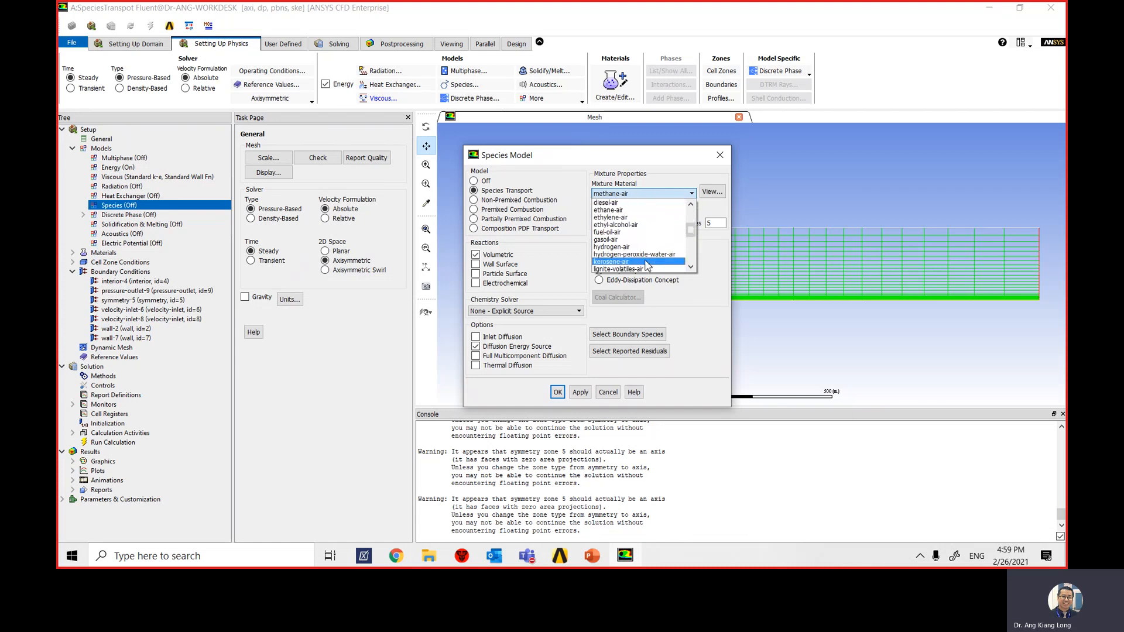
pyautogui.scroll(-2, 647, 266)
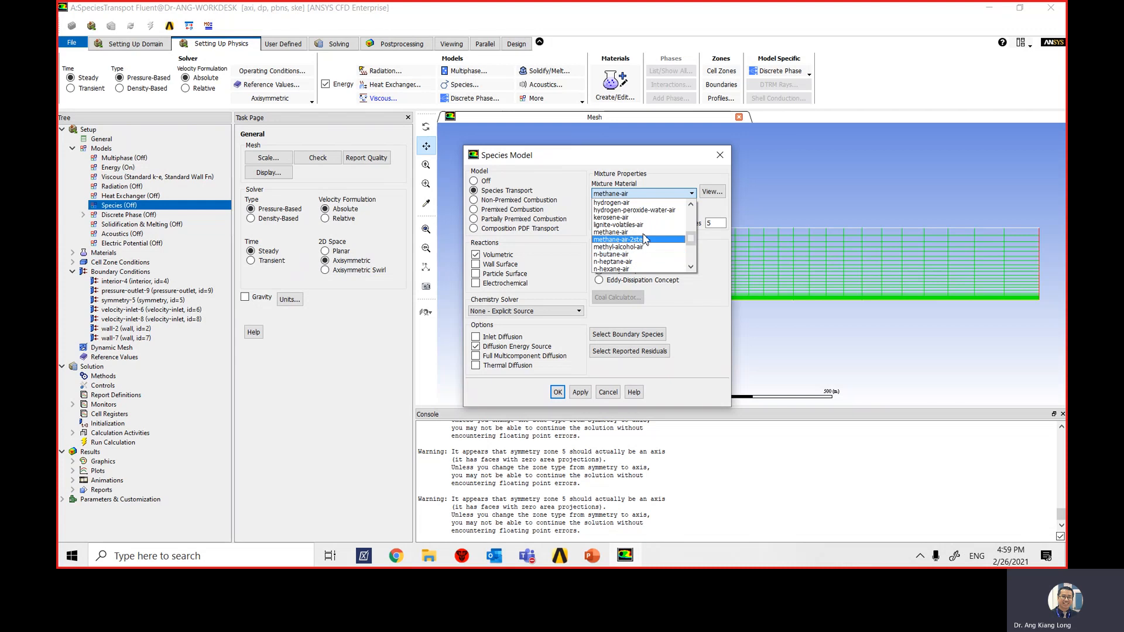
pyautogui.click(643, 232)
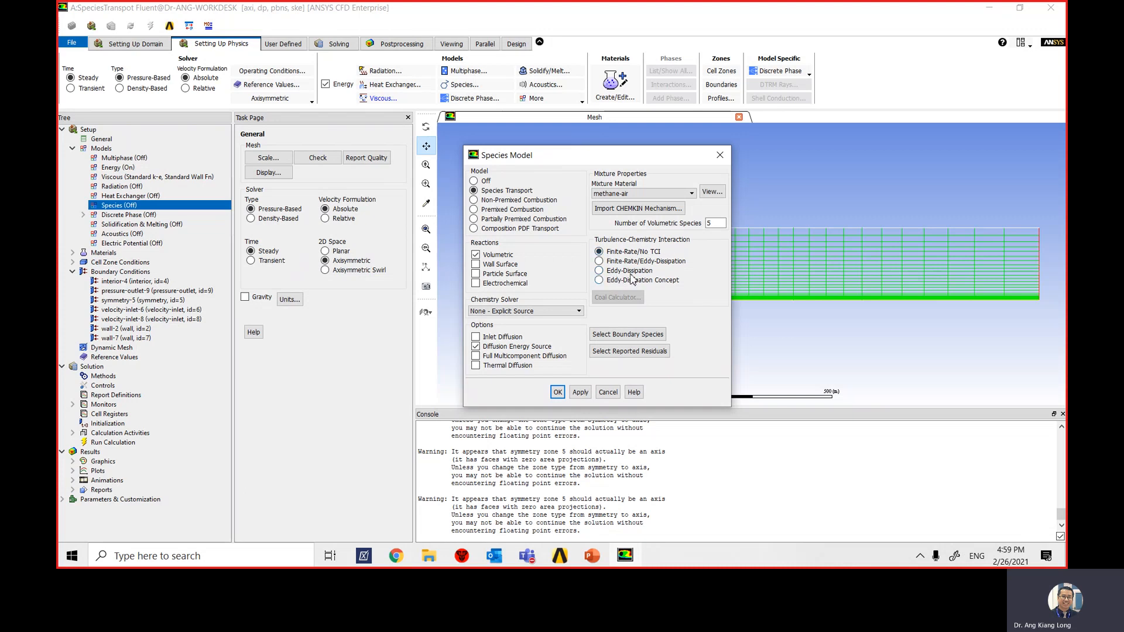
# Step: Set the turbulence-chemistry interaction to Eddy-Dissipation, confirm the species model and check the console messages about symmetry zone 5
pyautogui.click(599, 272)
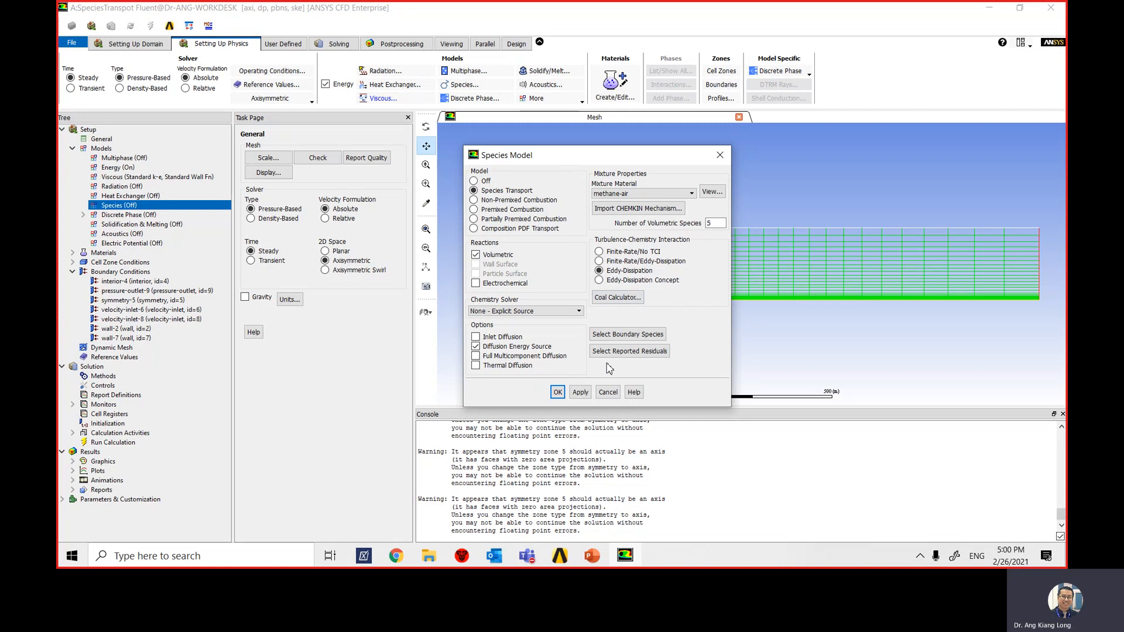
pyautogui.click(559, 392)
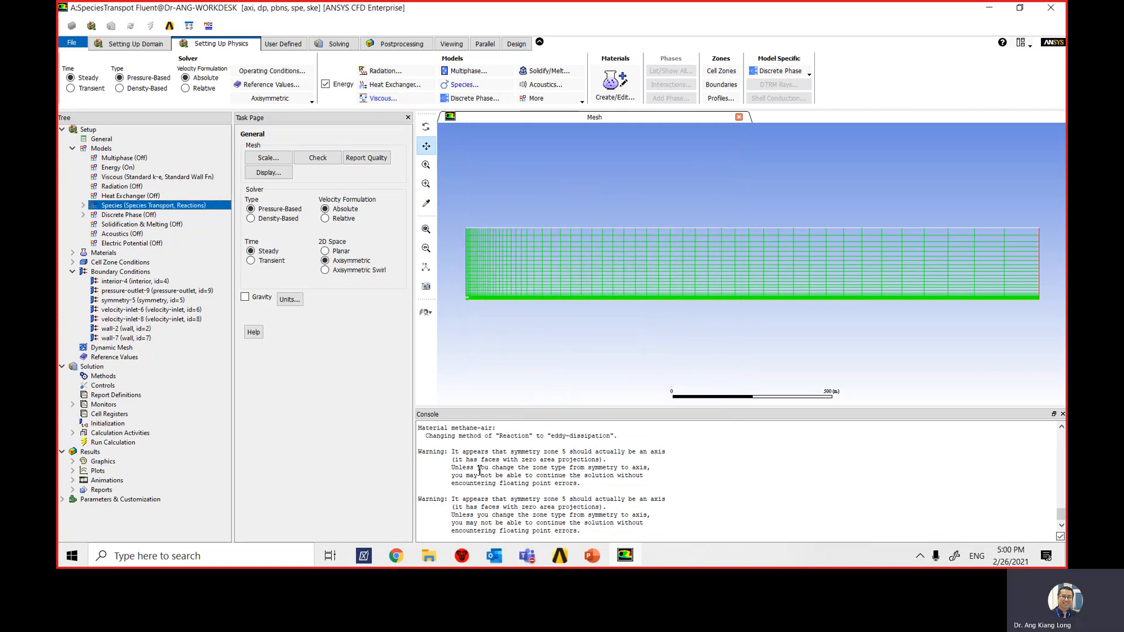
pyautogui.moveTo(452, 452); pyautogui.dragTo(616, 463)
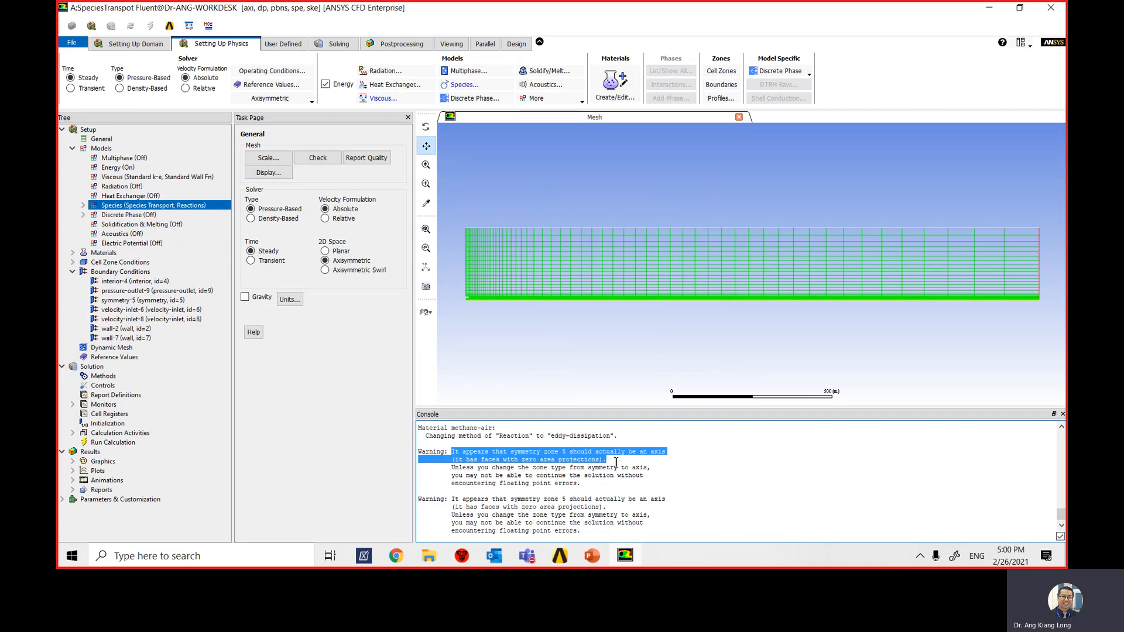
pyautogui.click(533, 472)
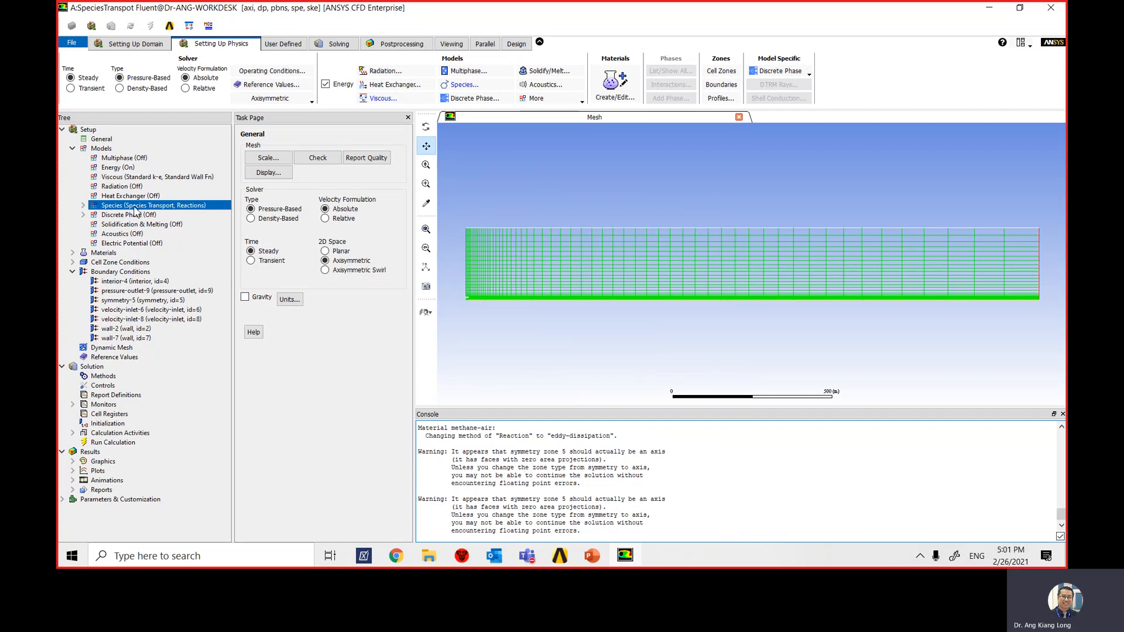
# Step: Open the methane-air mixture material for editing
pyautogui.click(72, 149)
pyautogui.click(72, 158)
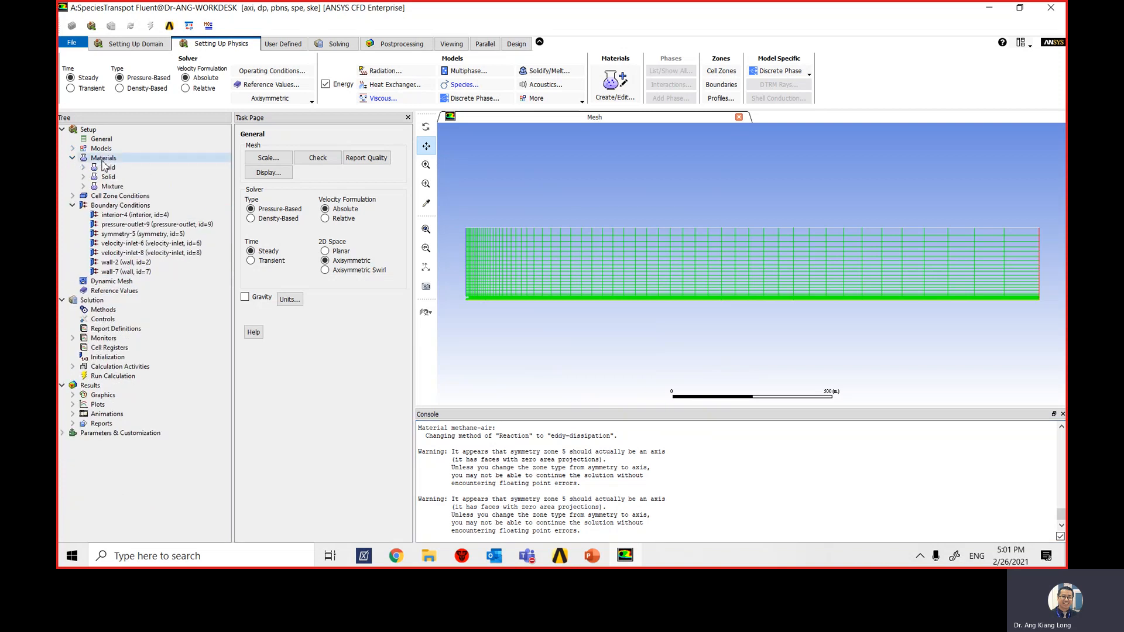
pyautogui.click(103, 159)
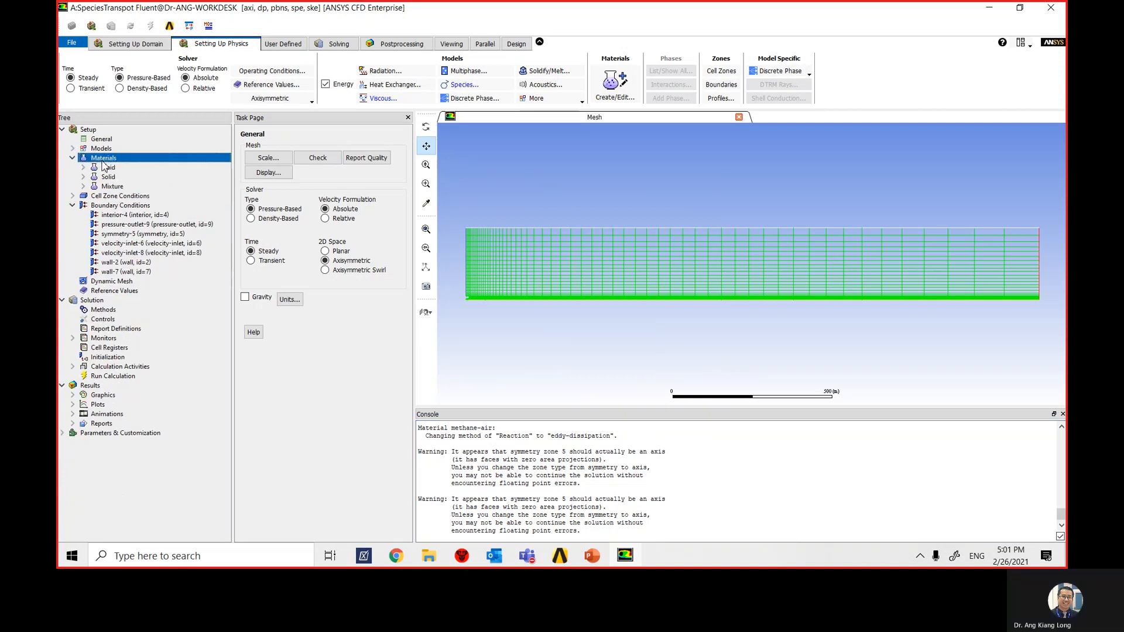
pyautogui.click(84, 187)
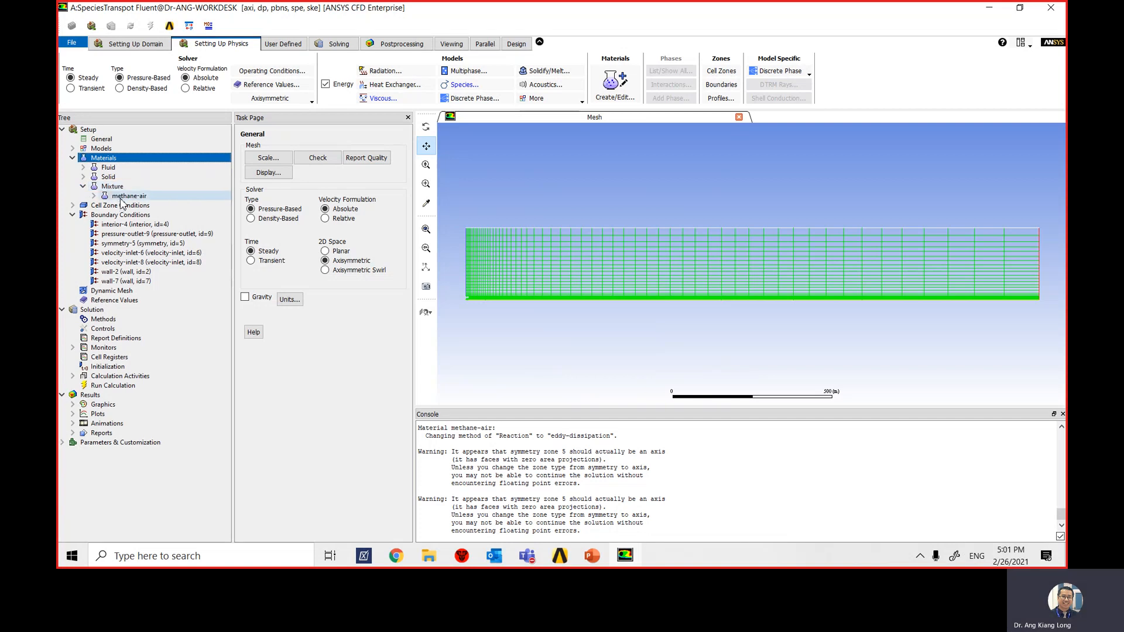
pyautogui.click(127, 197)
pyautogui.rightClick(141, 201)
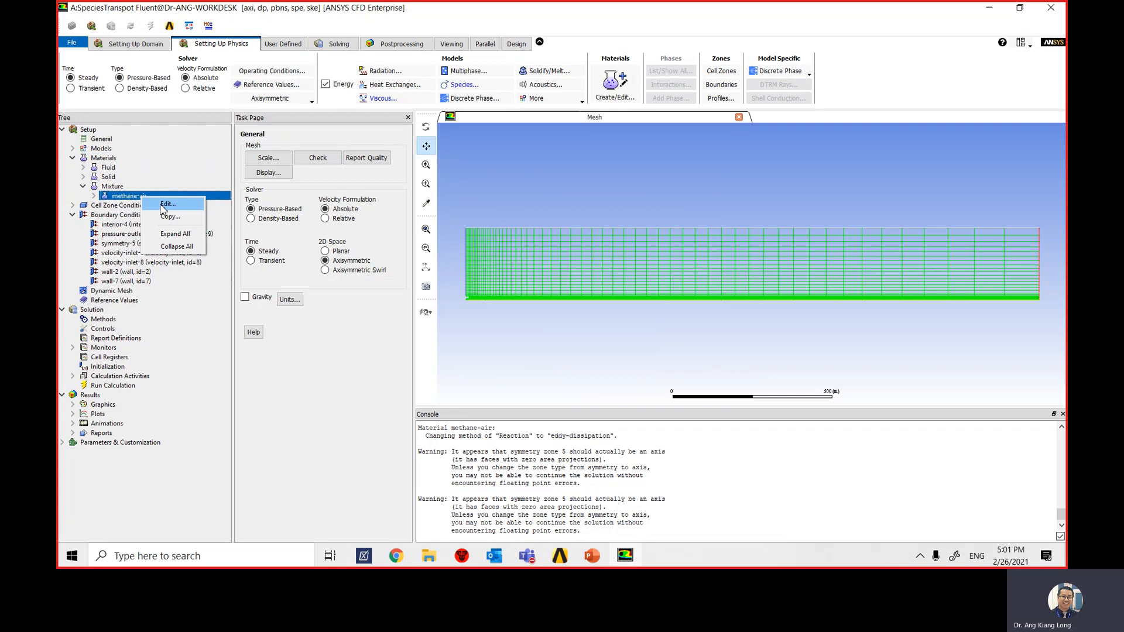
pyautogui.click(165, 210)
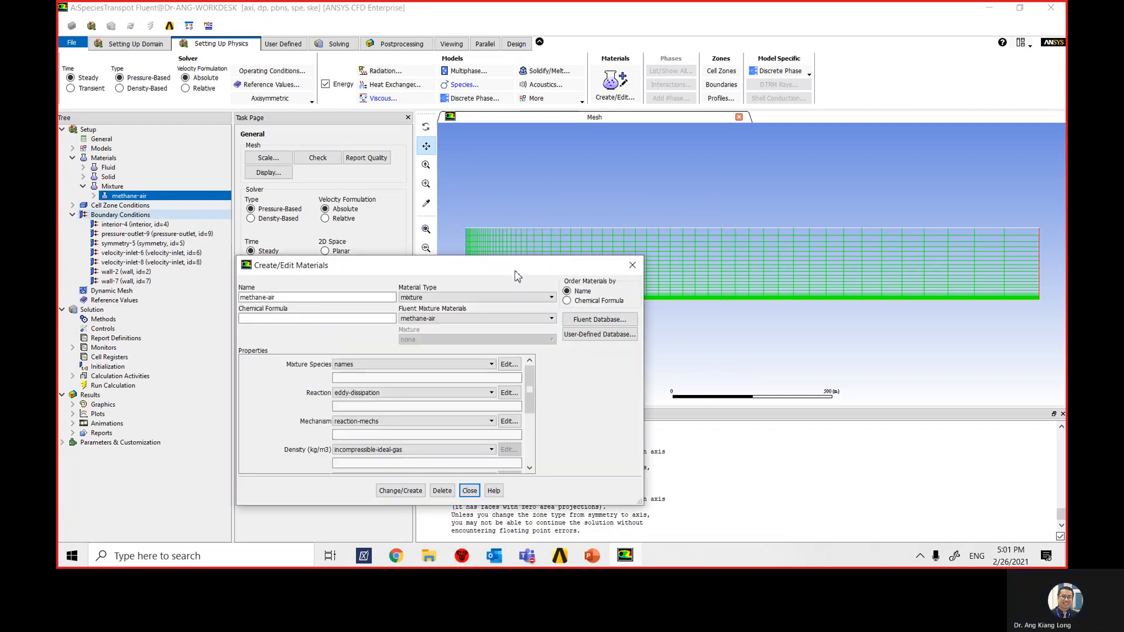
pyautogui.moveTo(510, 272); pyautogui.dragTo(654, 117)
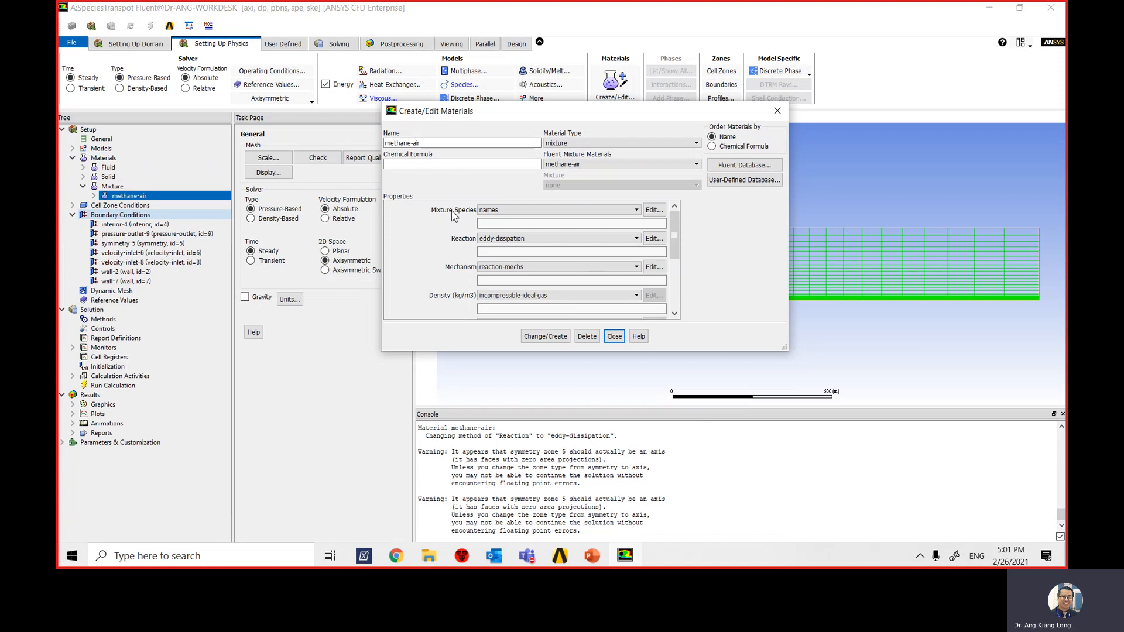
# Step: Review the methane-air mixture's selected species and accept them without changes
pyautogui.click(655, 211)
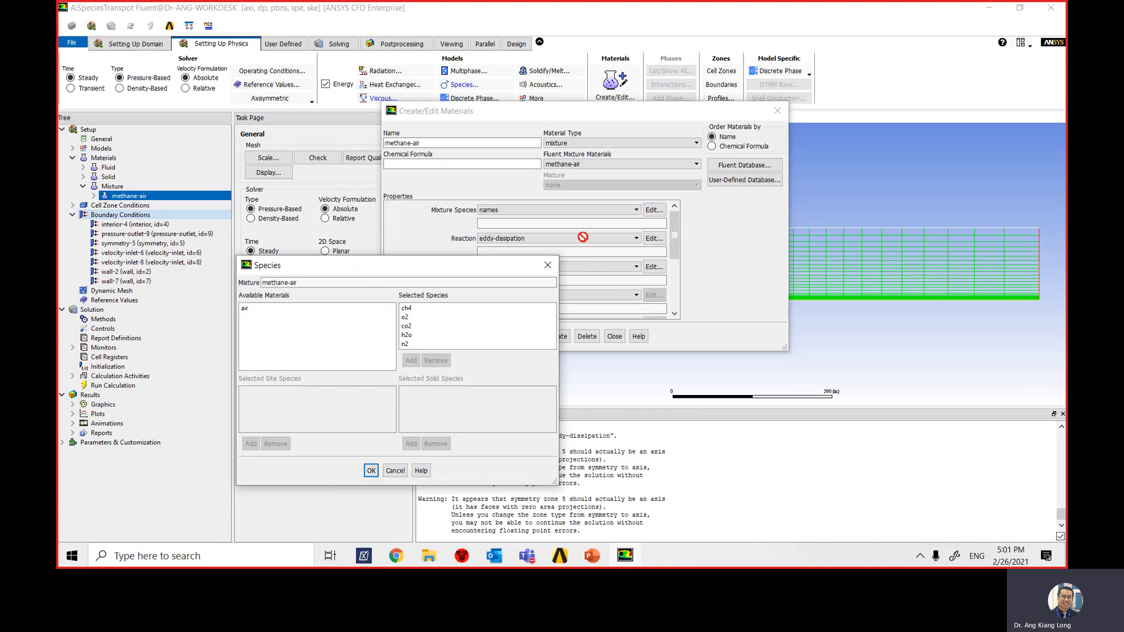
pyautogui.moveTo(433, 273); pyautogui.dragTo(671, 143)
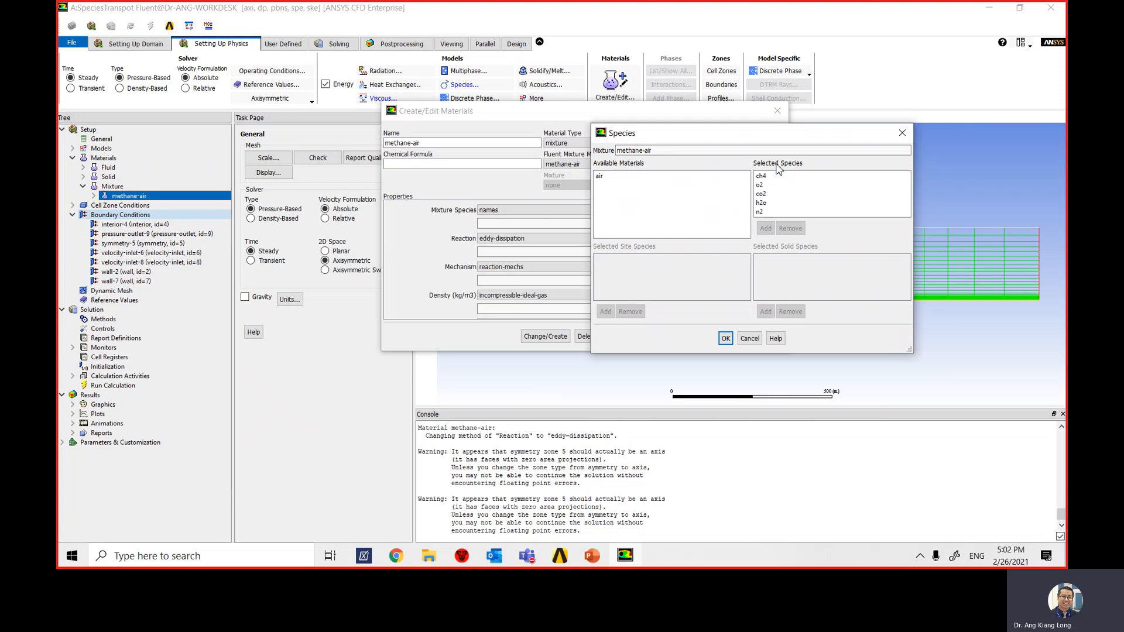
pyautogui.click(726, 340)
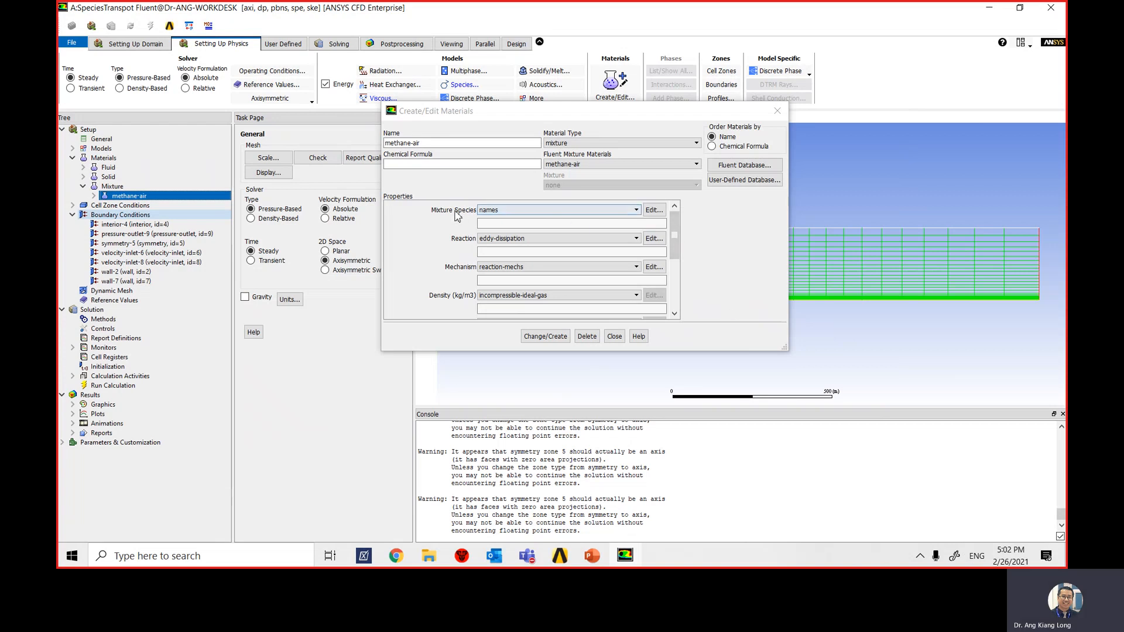
pyautogui.click(655, 211)
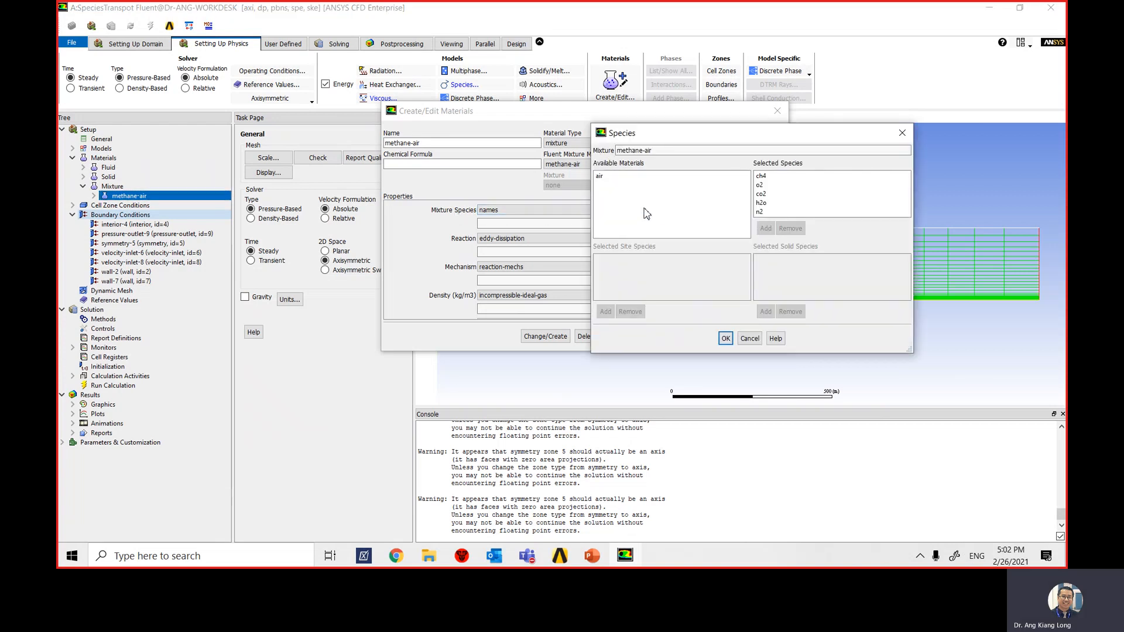
pyautogui.click(725, 339)
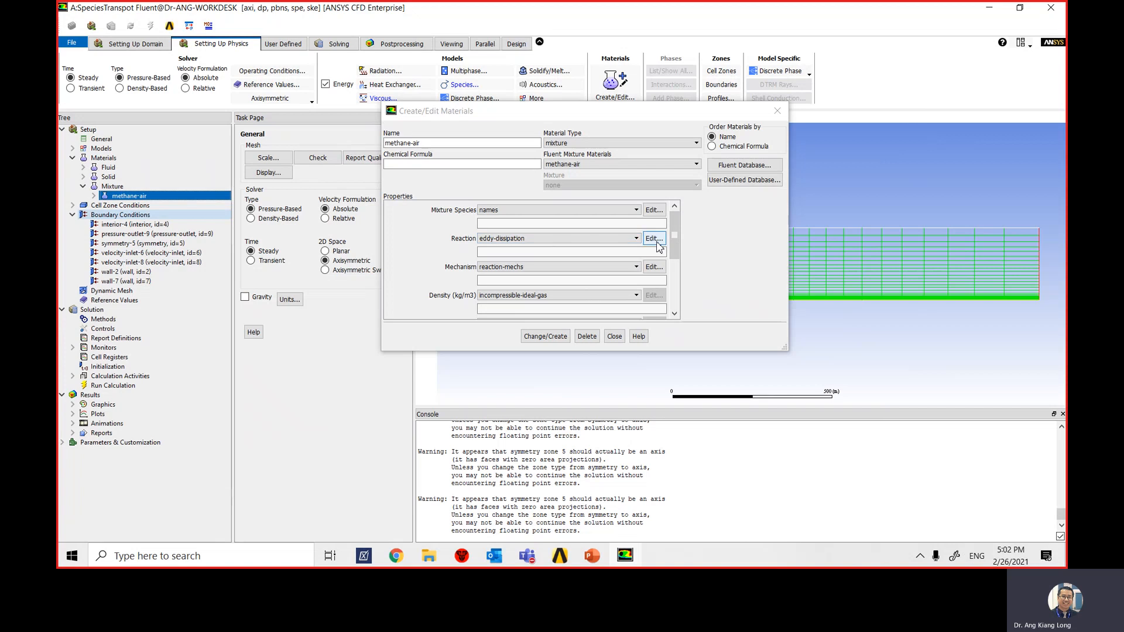
# Step: Review the methane-air reaction's reactants, products, stoichiometric coefficients and mixing rate, and accept the default settings
pyautogui.click(654, 239)
pyautogui.moveTo(360, 272); pyautogui.dragTo(706, 122)
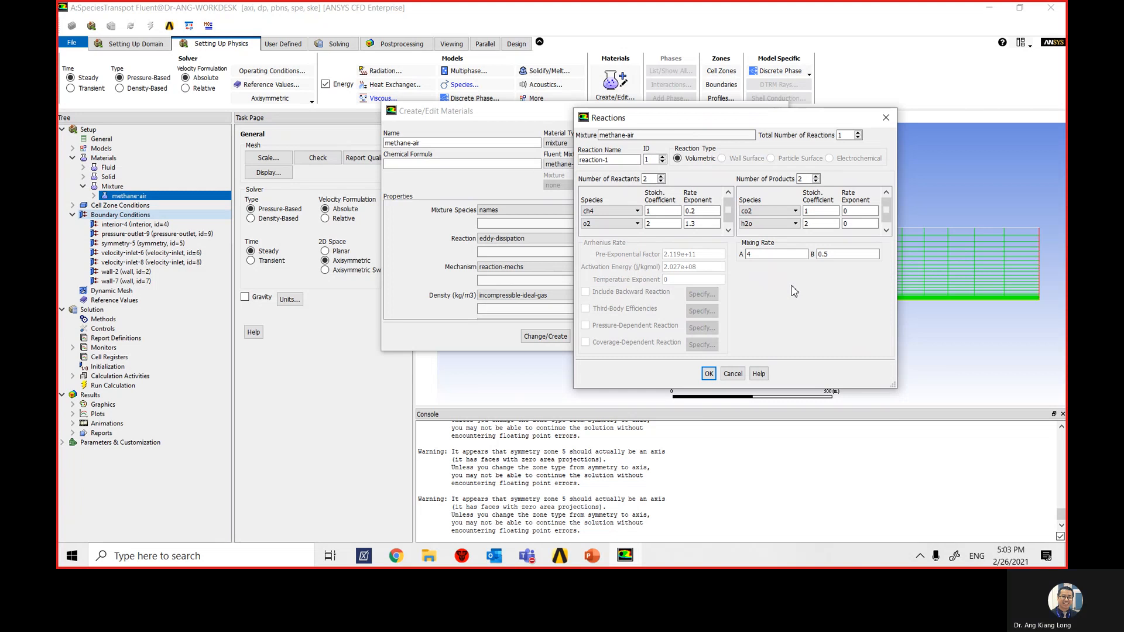
pyautogui.click(709, 375)
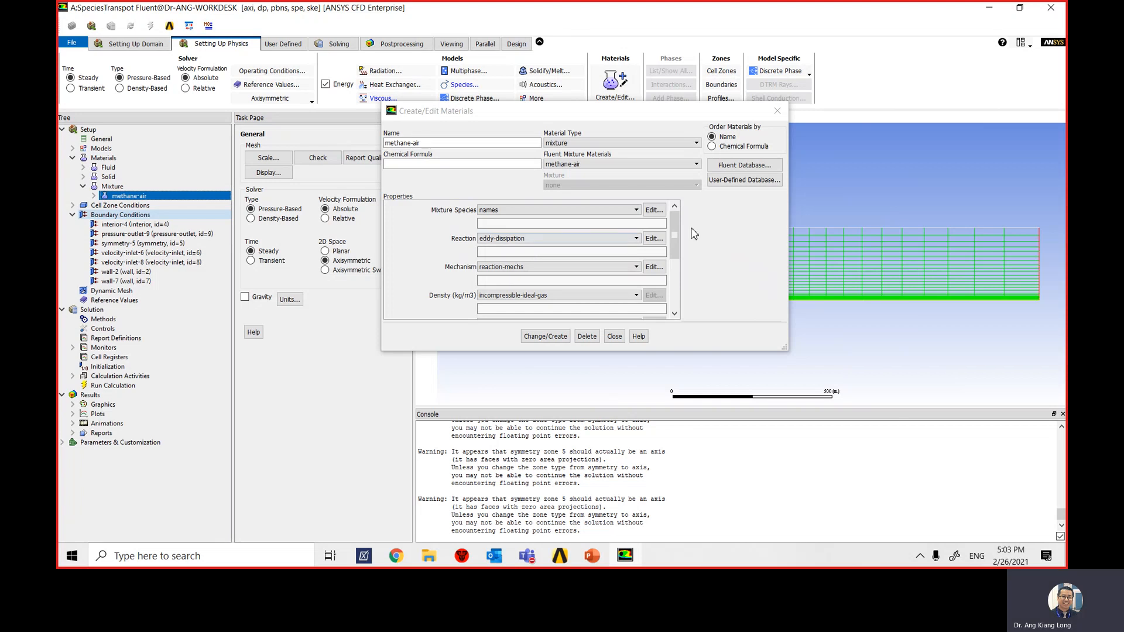
# Step: Review the methane-air mixture's density, specific heat, conductivity, viscosity and mass diffusivity settings, apply the material and close the editor
pyautogui.click(674, 256)
pyautogui.moveTo(673, 256); pyautogui.dragTo(673, 273)
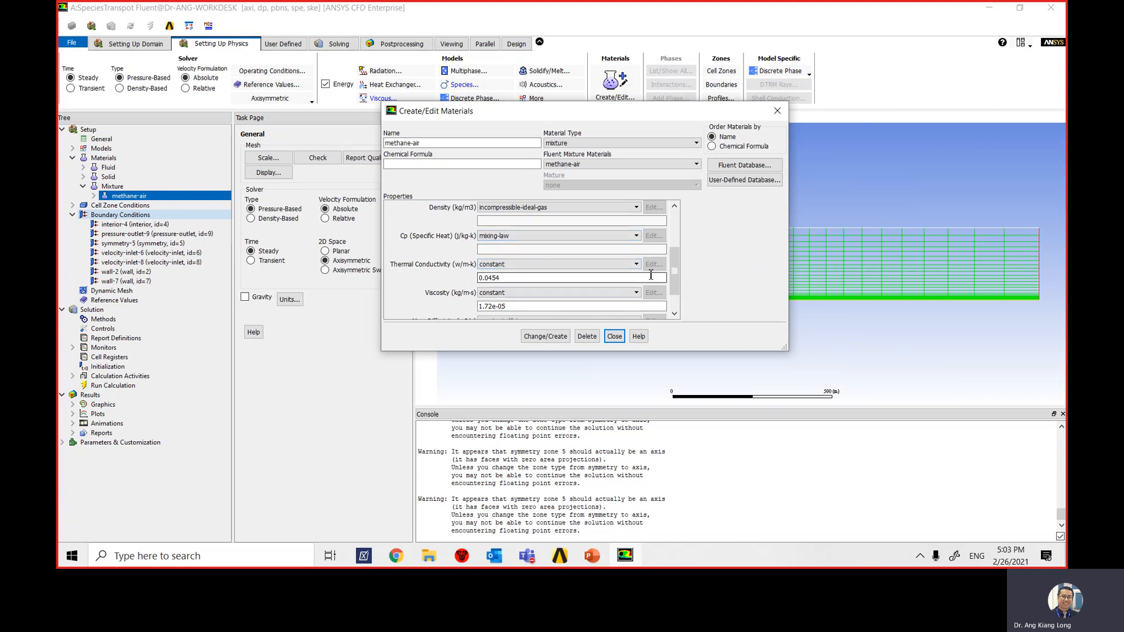
pyautogui.moveTo(673, 277); pyautogui.dragTo(674, 292)
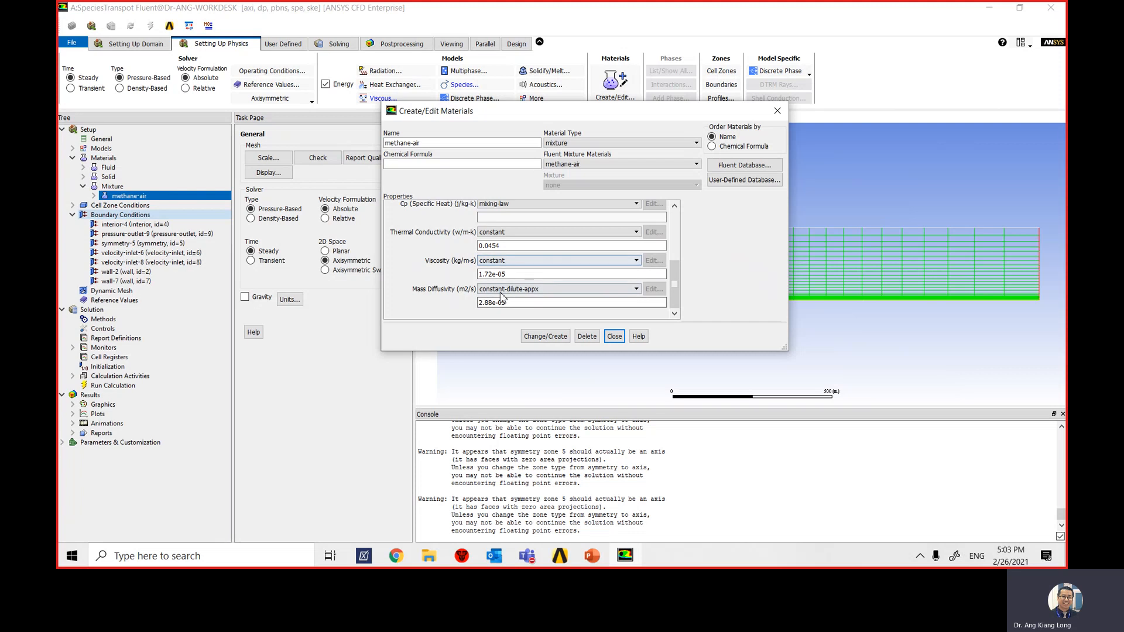
pyautogui.click(549, 338)
pyautogui.click(613, 338)
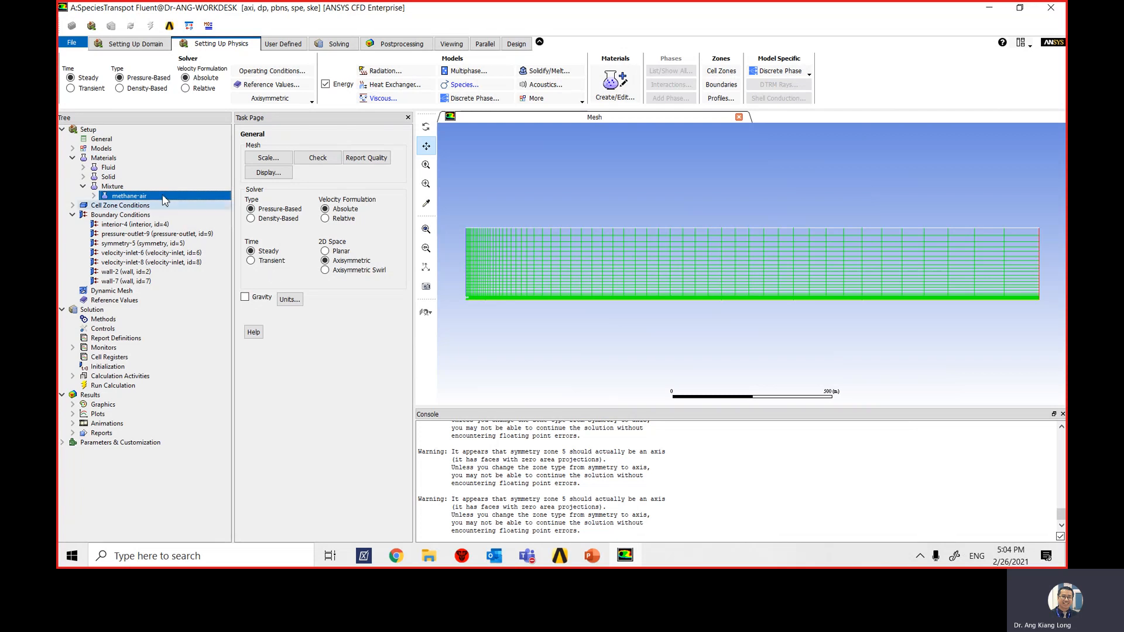
pyautogui.click(73, 159)
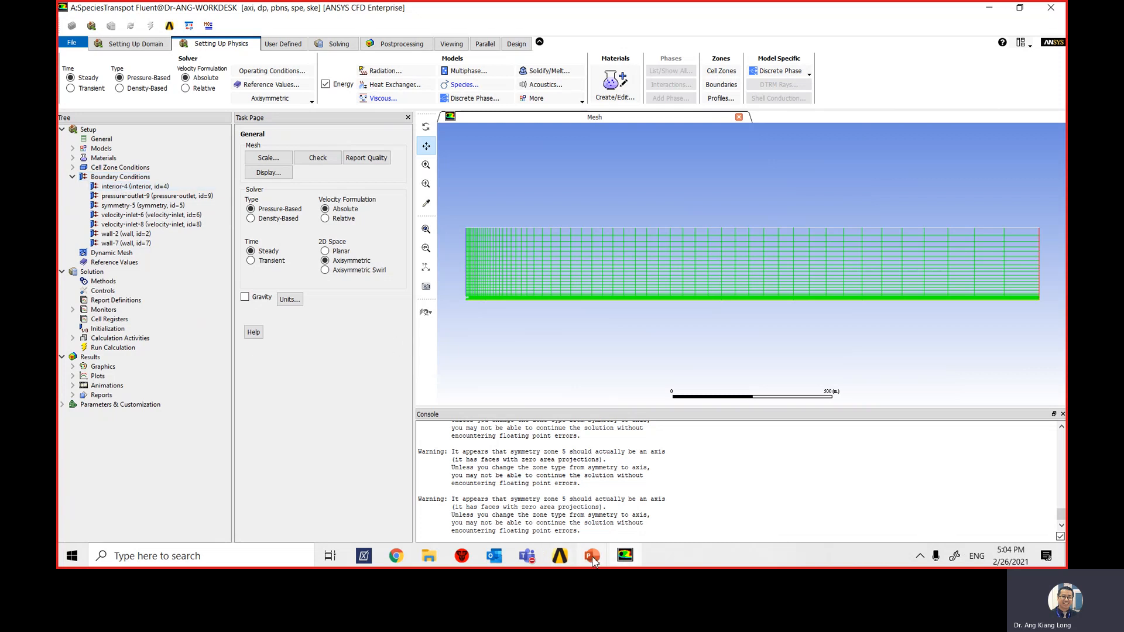
# Step: Switch to the PowerPoint slide show to check the combustor's problem description, and return to Fluent
pyautogui.moveTo(592, 557)
pyautogui.click(655, 508)
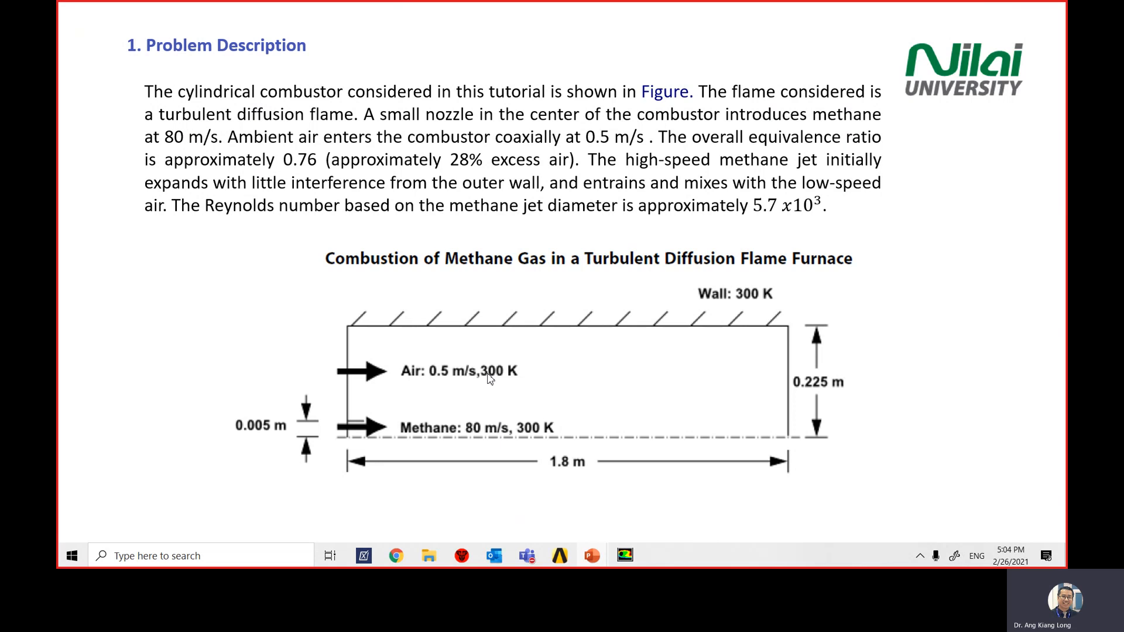
pyautogui.click(625, 556)
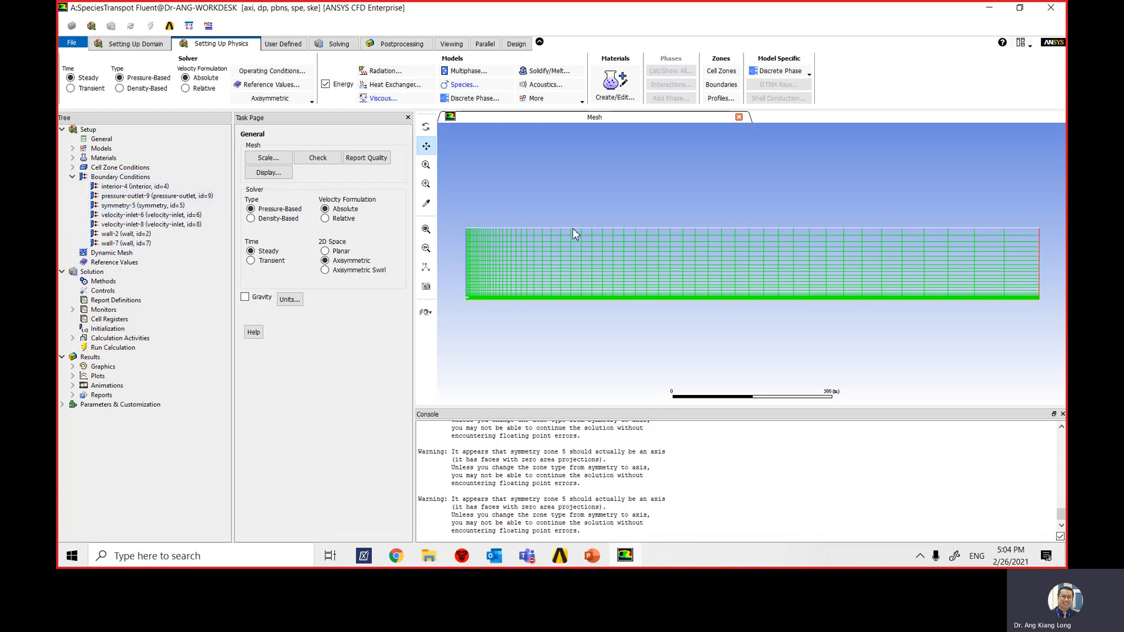
pyautogui.click(135, 207)
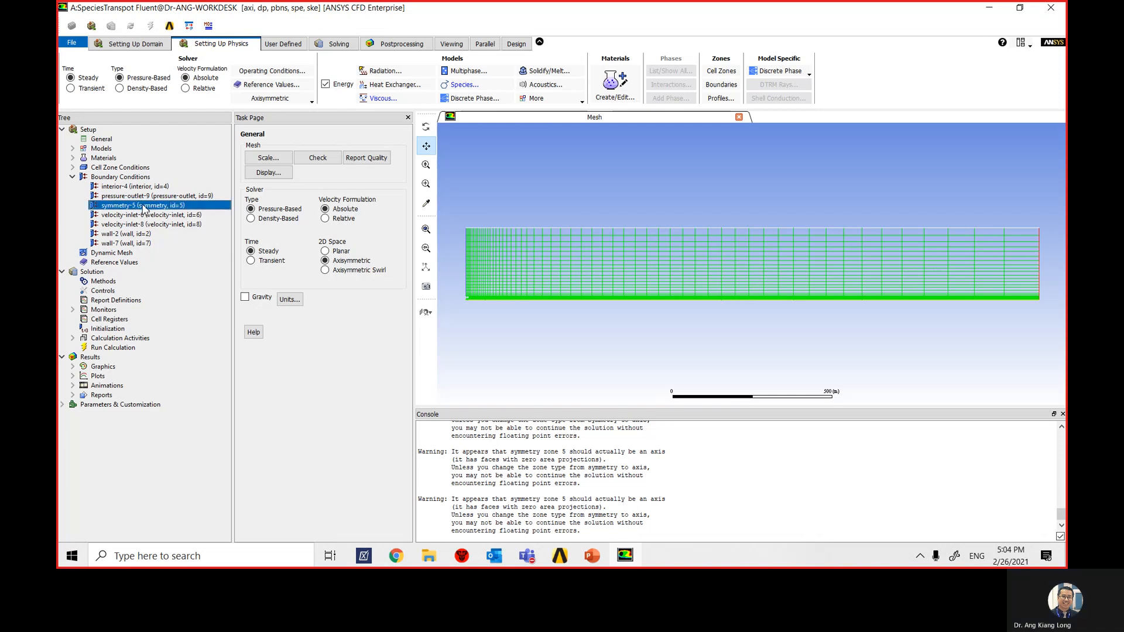
pyautogui.doubleClick(144, 209)
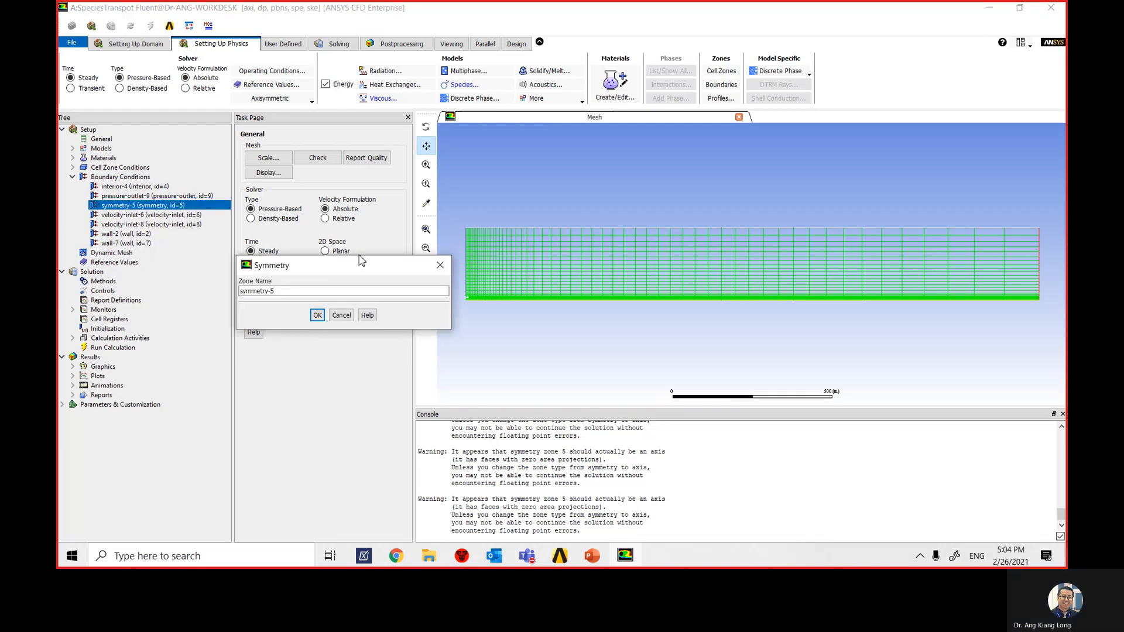
pyautogui.click(350, 320)
# Step: Change the boundary type of symmetry-5 to axis and accept the zone name axis-5
pyautogui.click(120, 177)
pyautogui.click(72, 177)
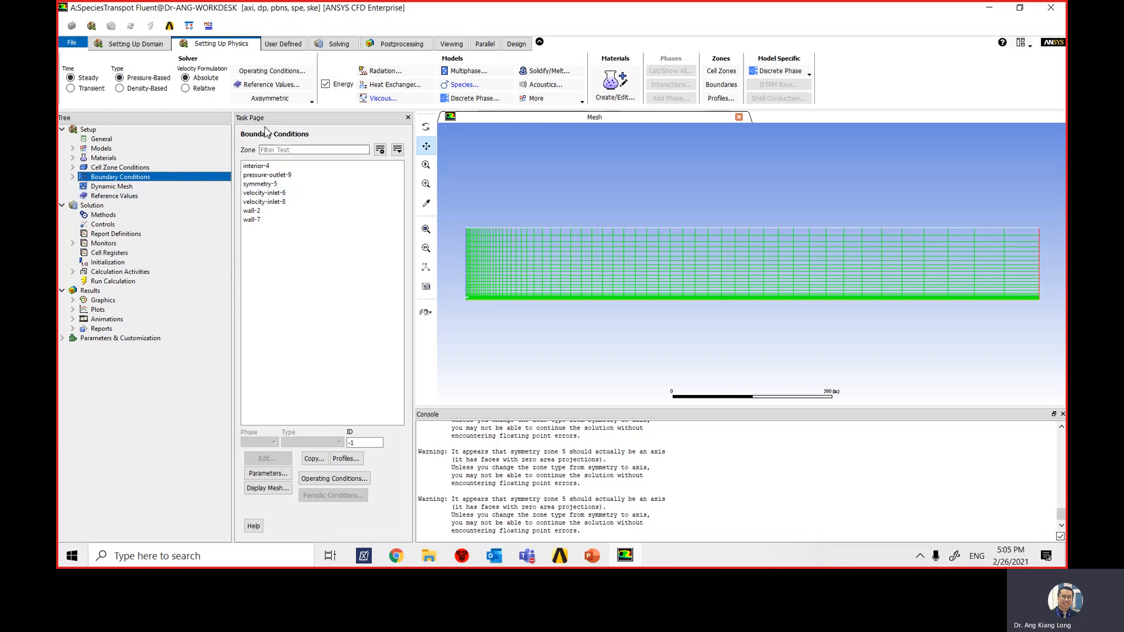
pyautogui.click(278, 185)
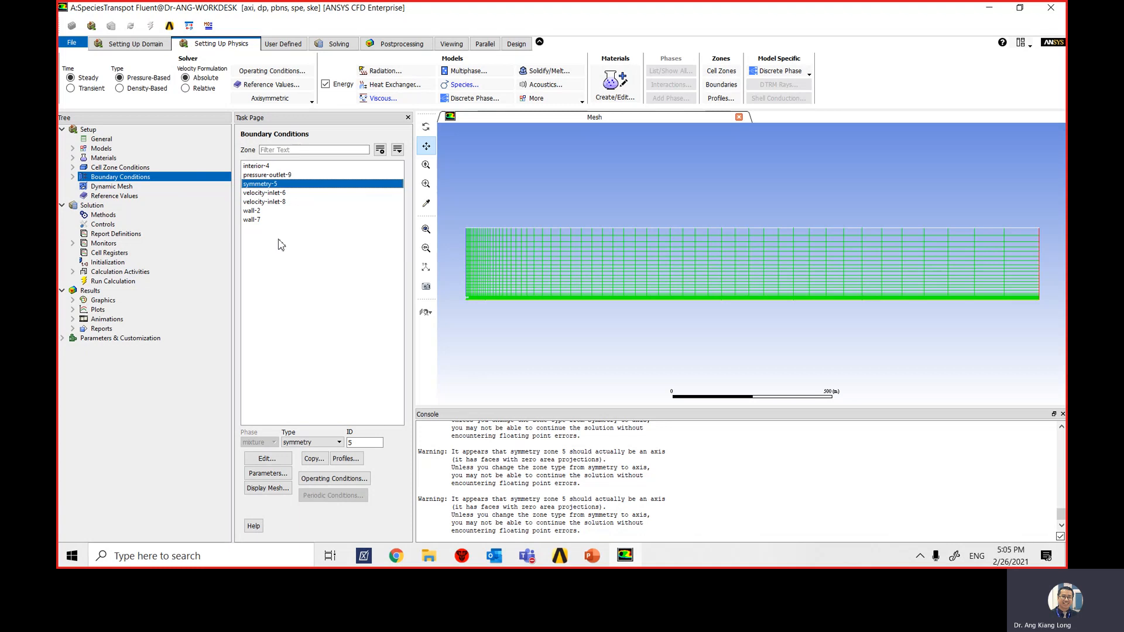
pyautogui.click(312, 444)
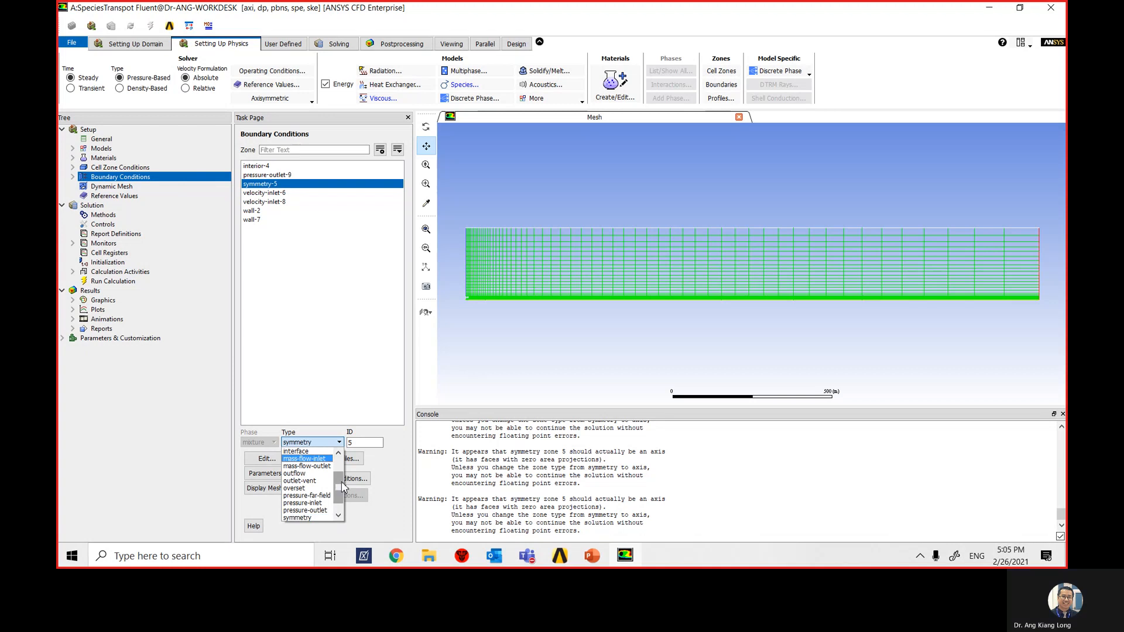
pyautogui.scroll(2, 308, 456)
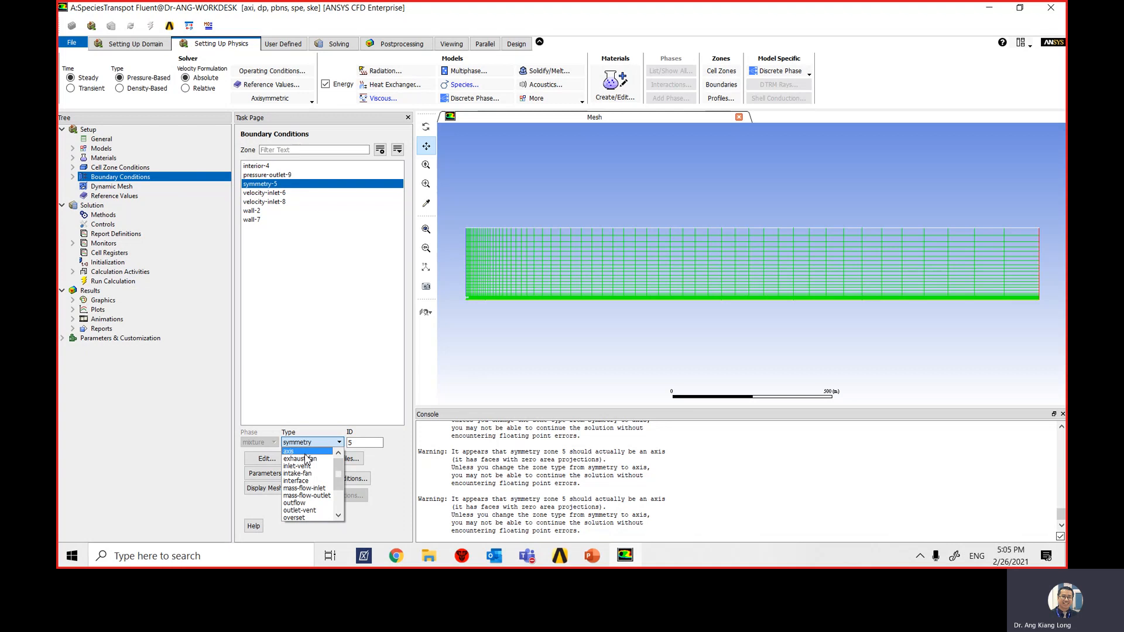
pyautogui.click(291, 451)
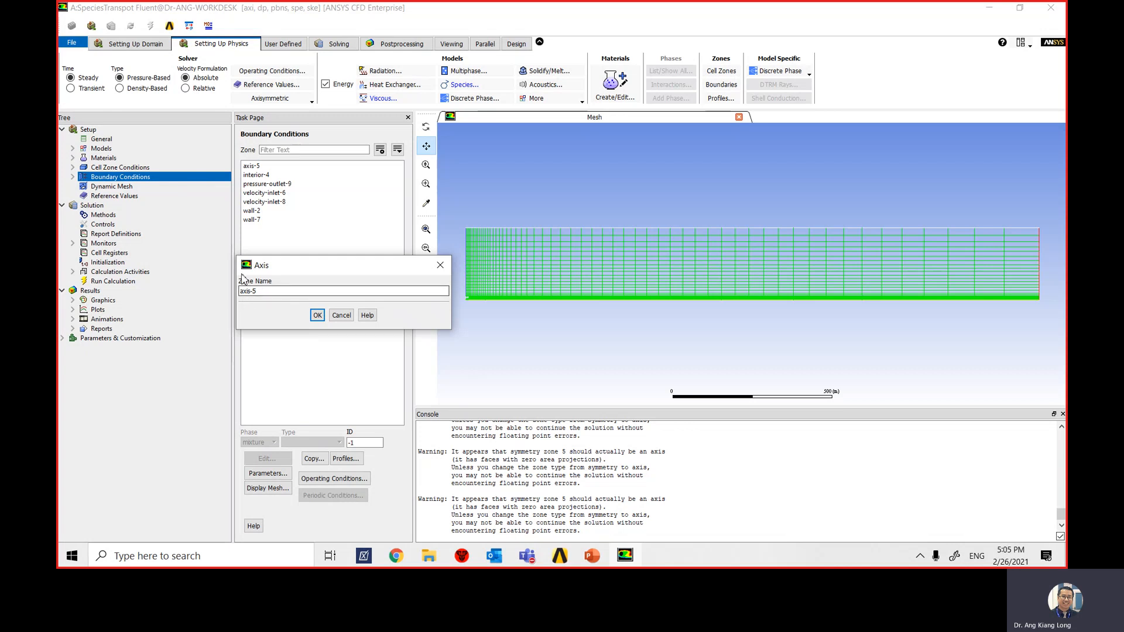
pyautogui.click(318, 316)
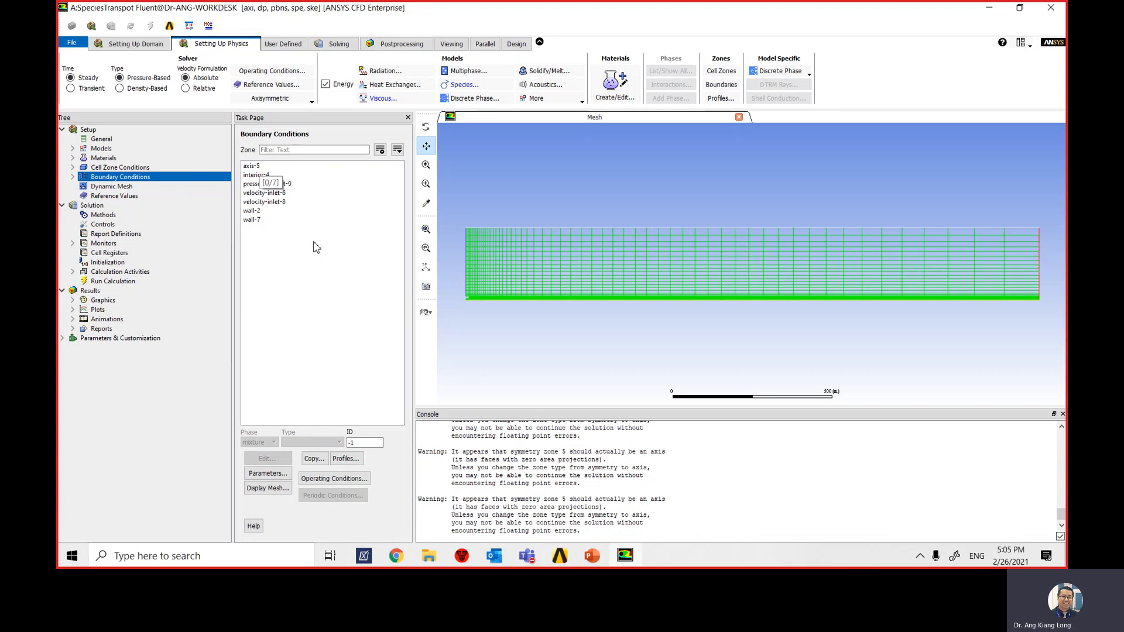
# Step: Open the velocity-inlet-8 boundary for editing, rename it air-inlet and set its velocity magnitude to 0.5 m/s
pyautogui.click(264, 202)
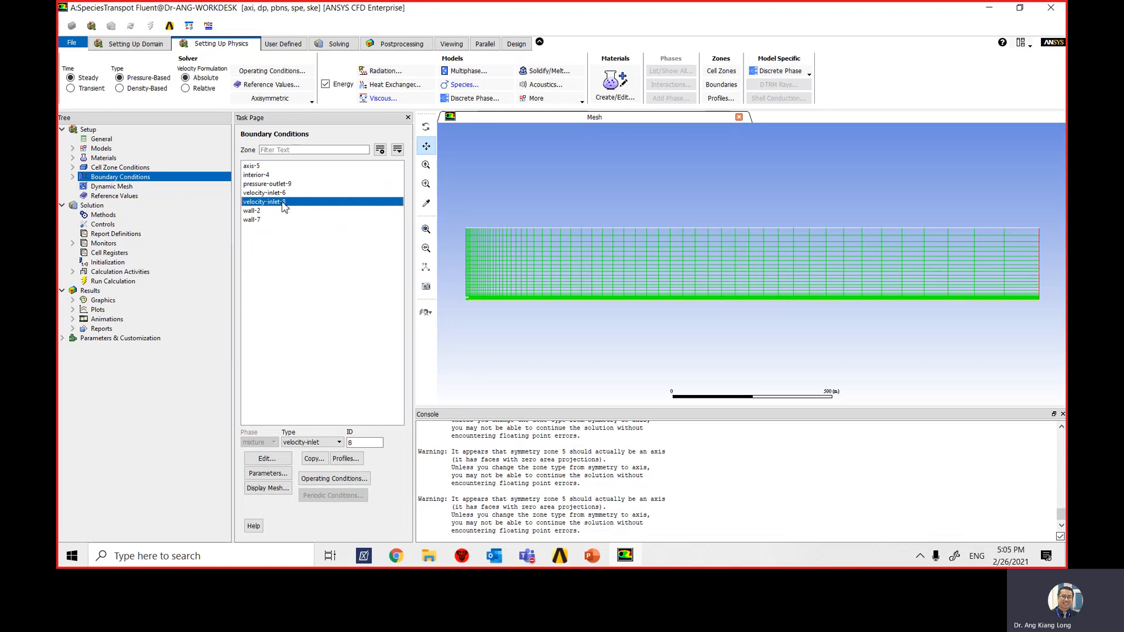
pyautogui.click(72, 176)
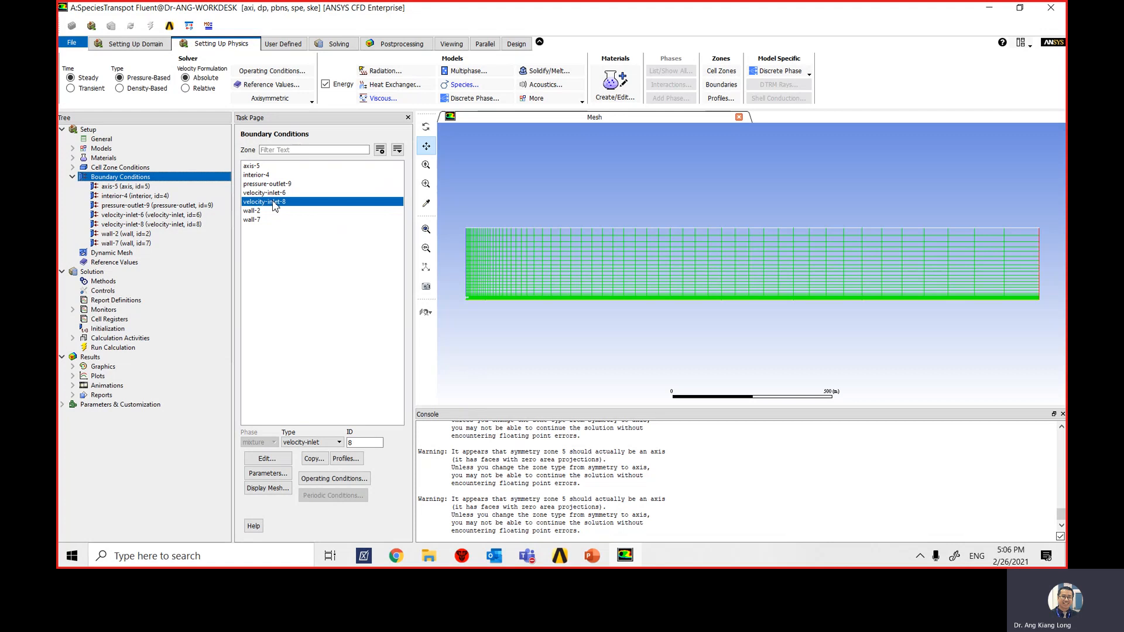
pyautogui.click(271, 463)
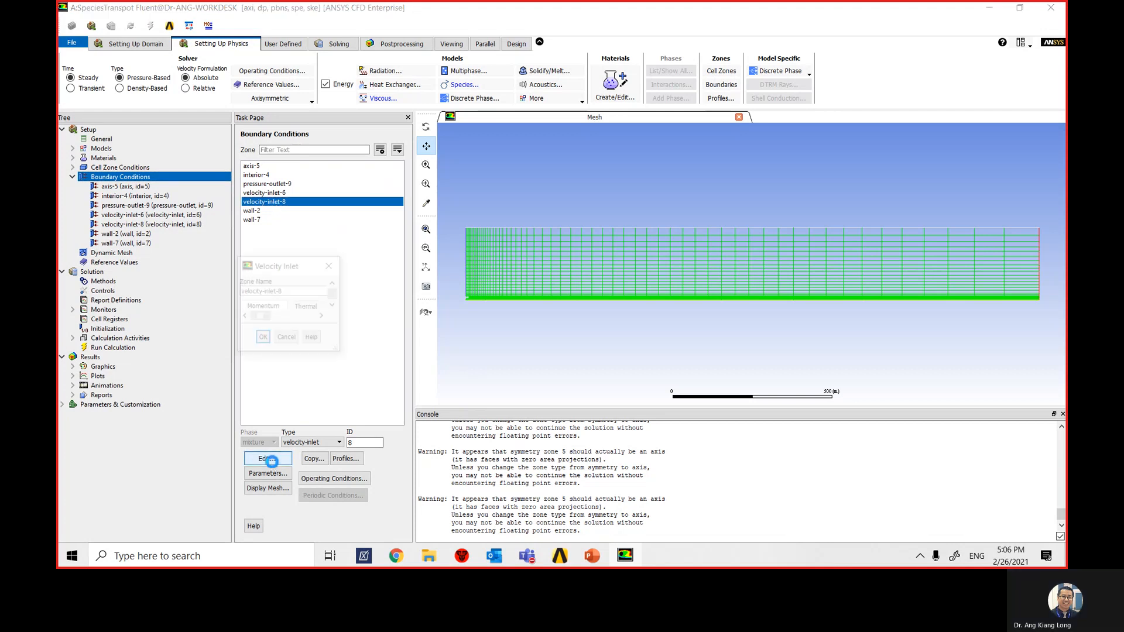
pyautogui.moveTo(382, 276); pyautogui.dragTo(498, 176)
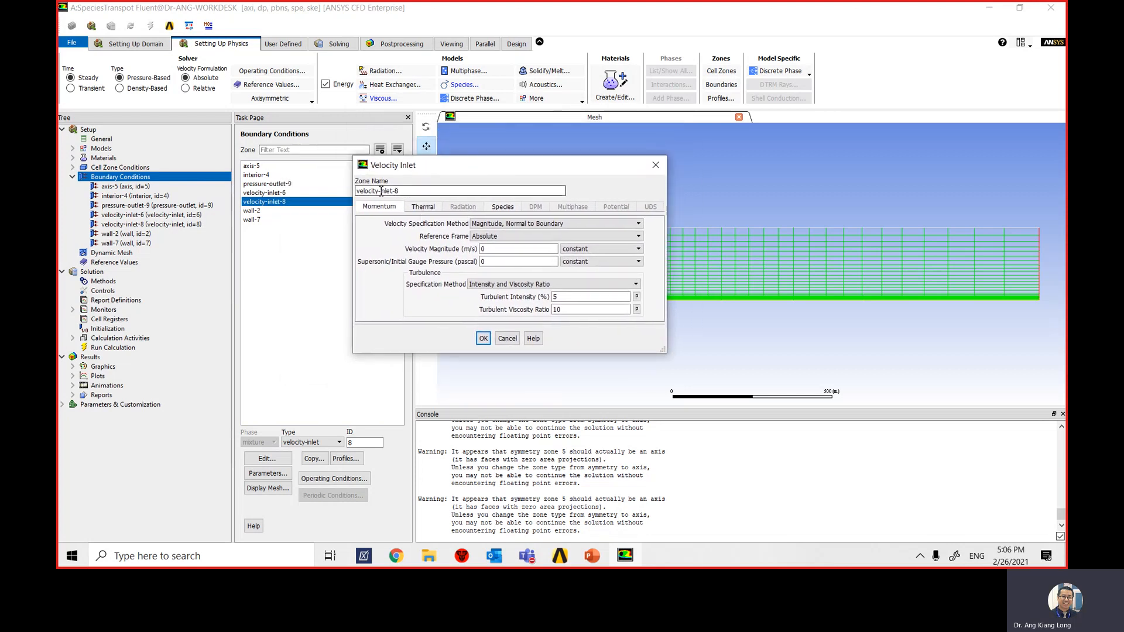
pyautogui.moveTo(401, 191); pyautogui.dragTo(352, 191)
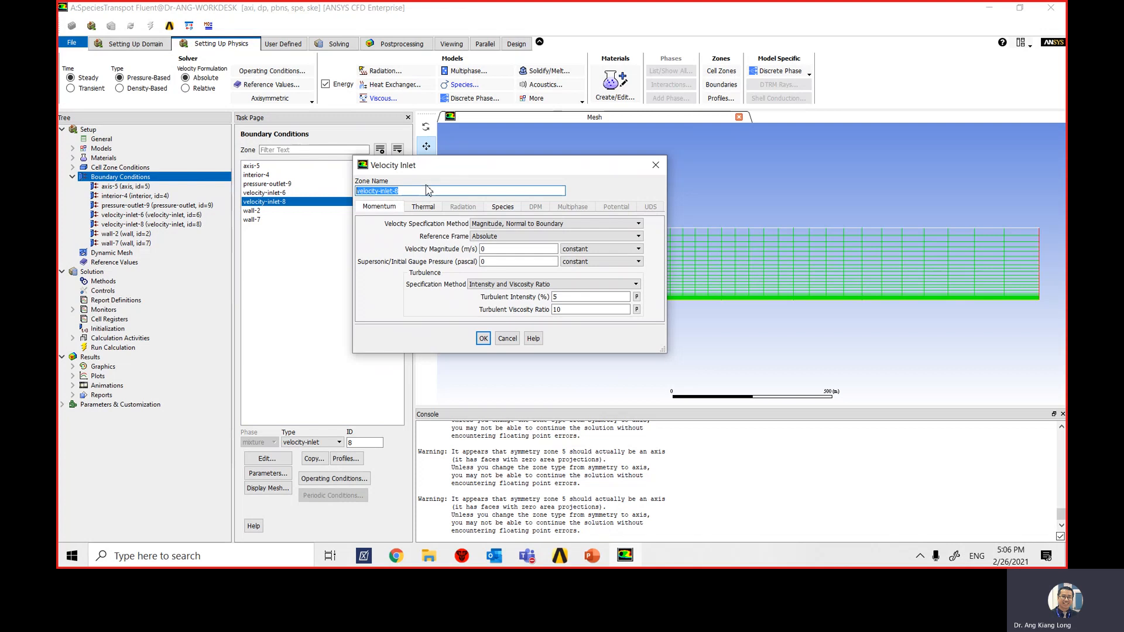
pyautogui.write('air-inlet')
pyautogui.click(484, 249)
pyautogui.click(493, 248)
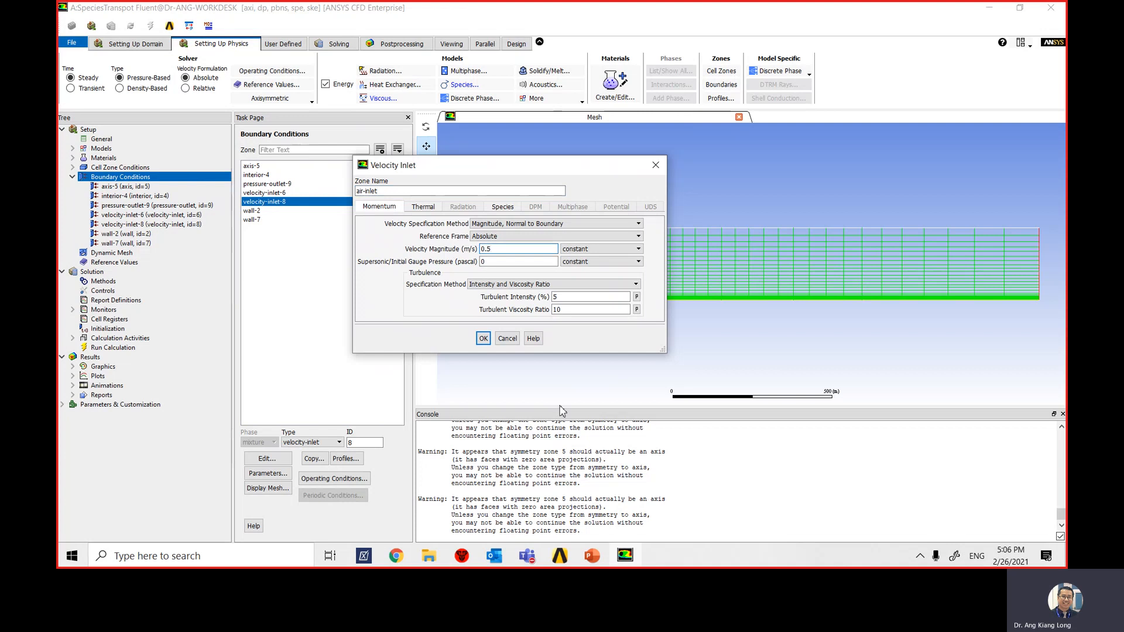
# Step: Check the air inlet's velocity and temperature on the PowerPoint problem description slide, and return to Fluent
pyautogui.click(593, 561)
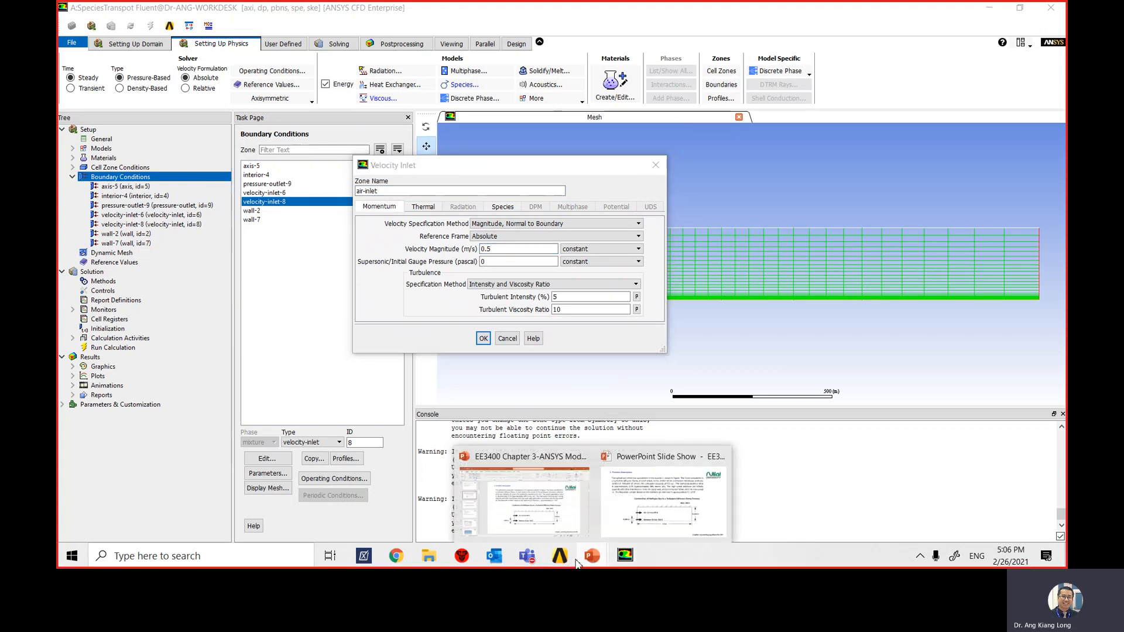
pyautogui.click(662, 498)
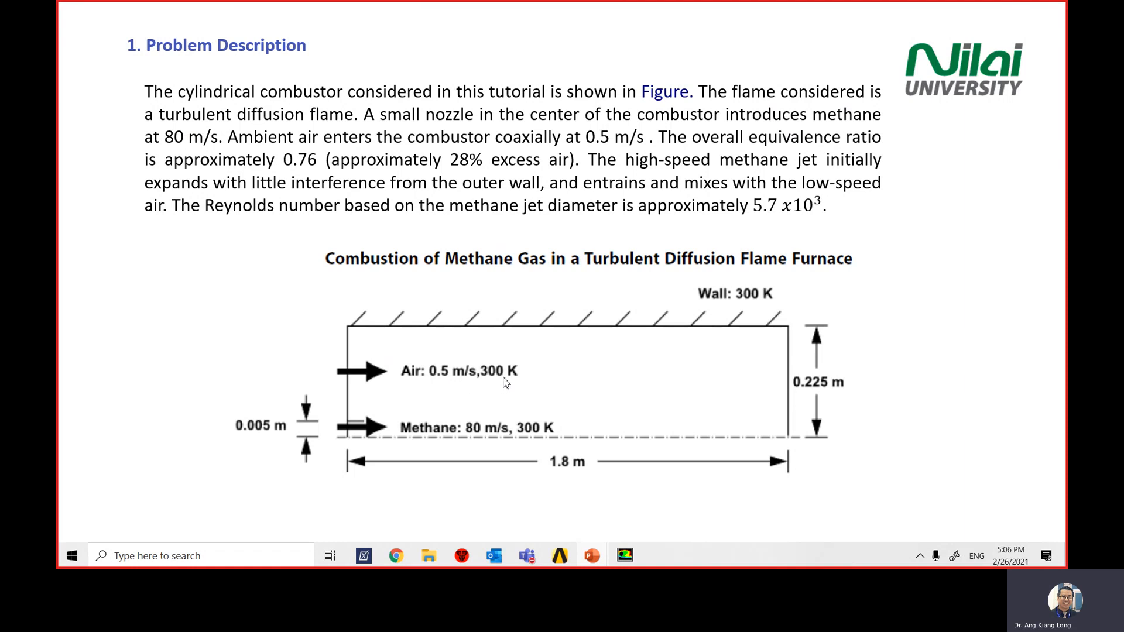
pyautogui.click(625, 555)
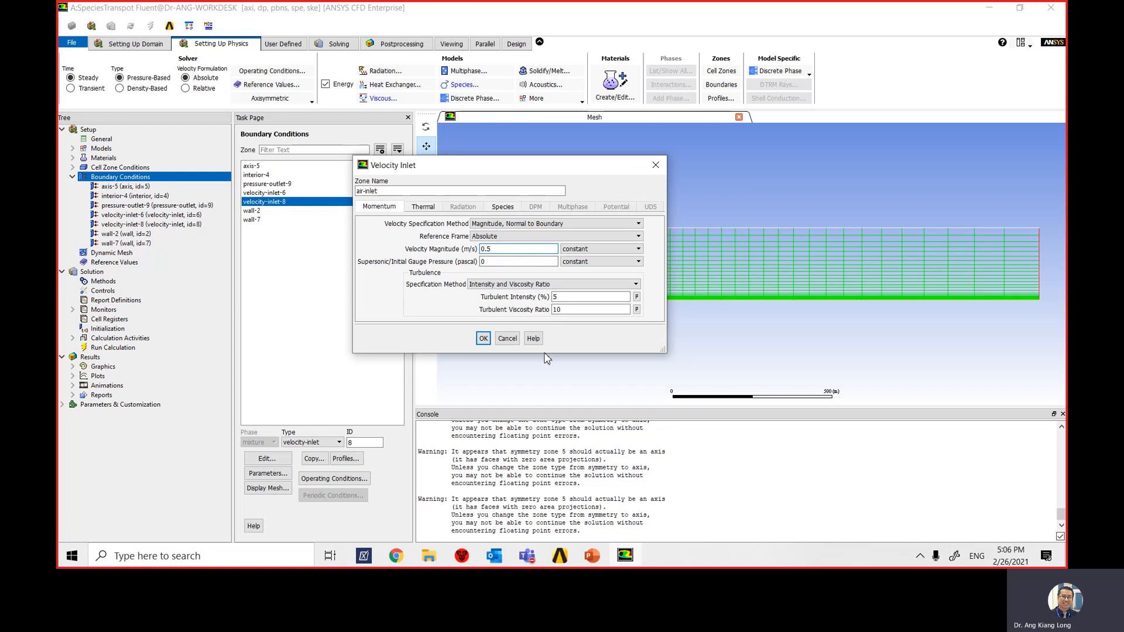
# Step: Set the air inlet's turbulent intensity to 10% and its turbulence specification method to Intensity and Hydraulic Diameter
pyautogui.click(553, 297)
pyautogui.moveTo(553, 297); pyautogui.dragTo(545, 296)
pyautogui.click(569, 312)
pyautogui.click(505, 286)
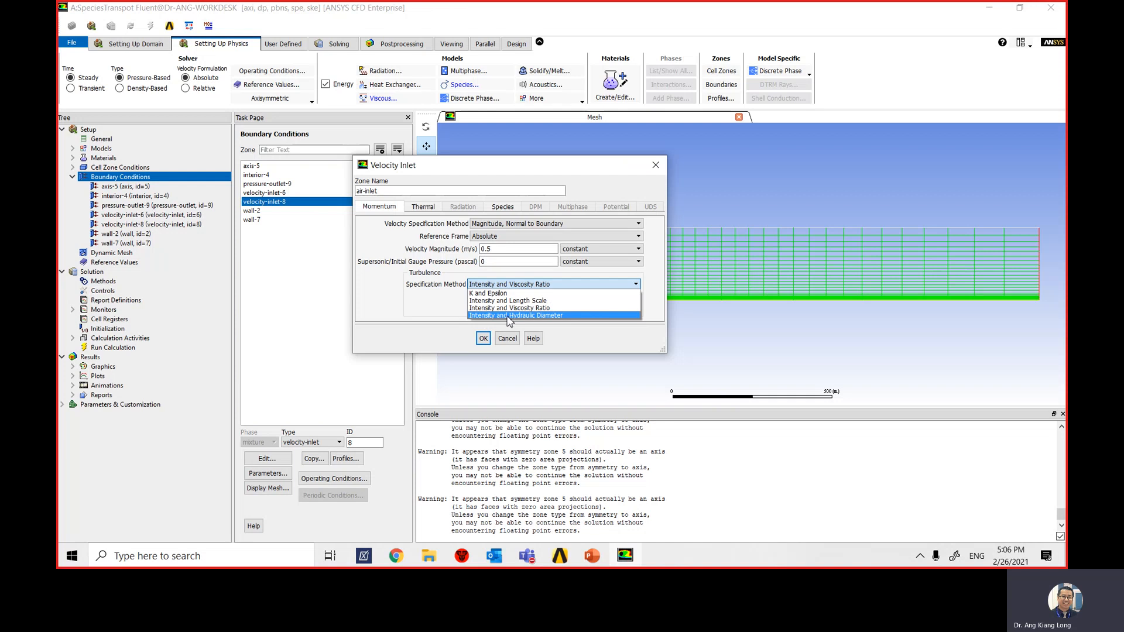
pyautogui.click(557, 317)
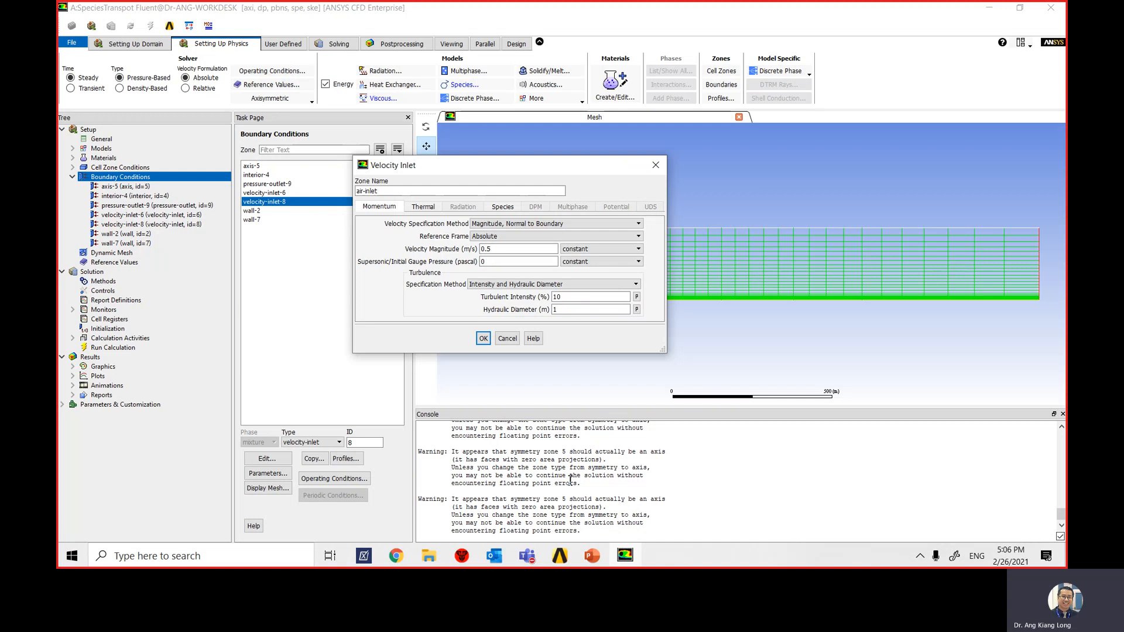
# Step: Check the combustor dimensions on the PowerPoint slide and set the air inlet's hydraulic diameter to 0.44 m in Fluent
pyautogui.moveTo(598, 565)
pyautogui.click(658, 482)
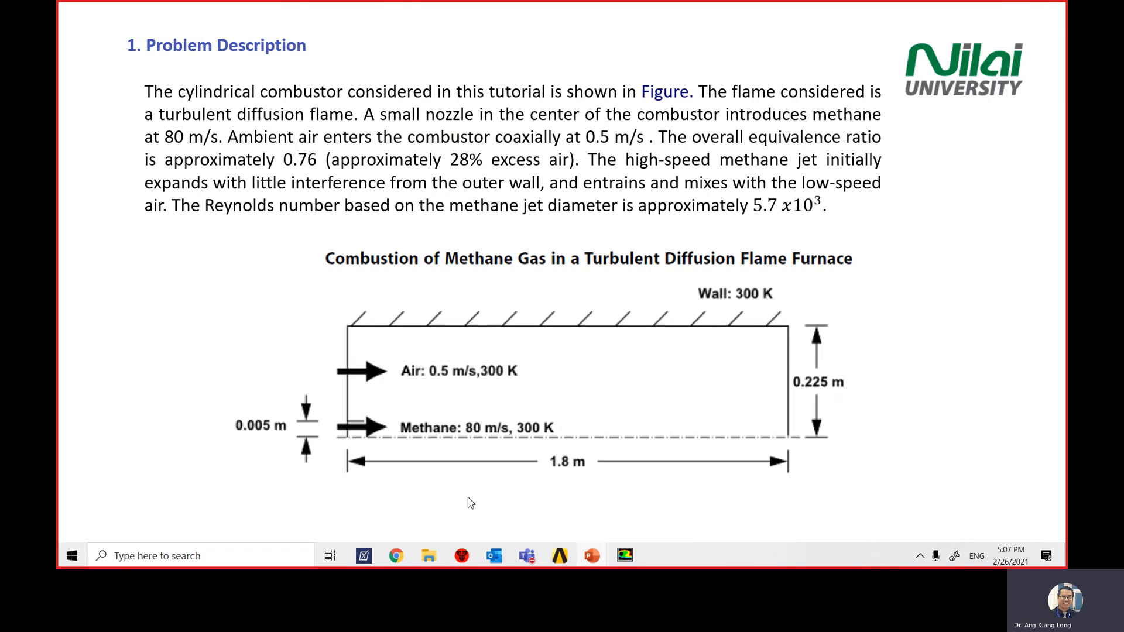
pyautogui.click(625, 556)
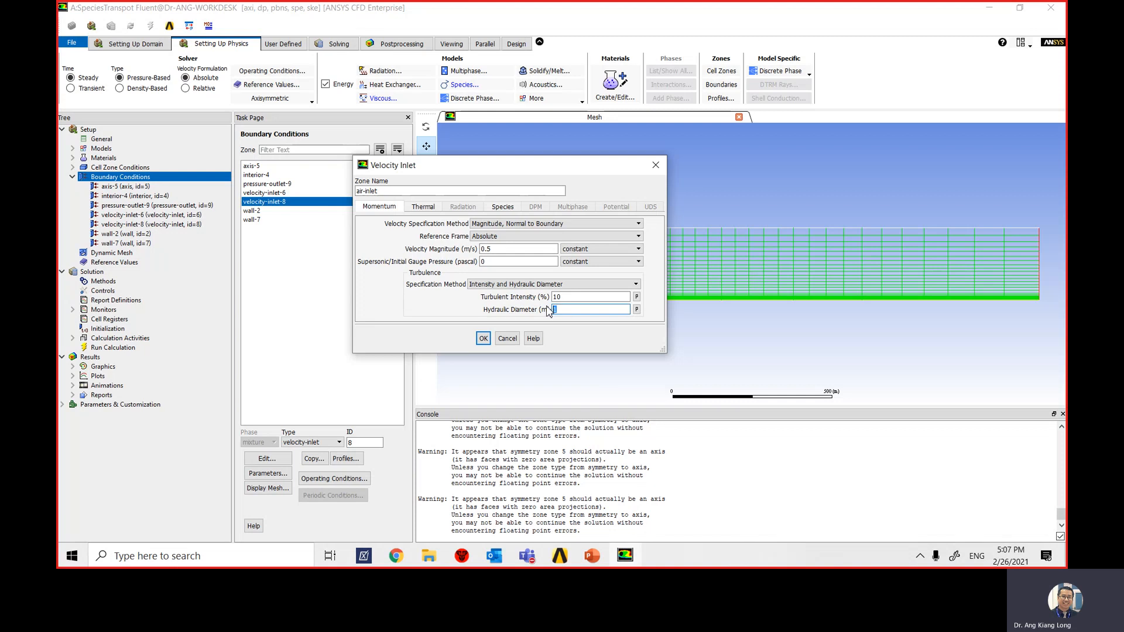
pyautogui.write('.1')
pyautogui.press('BackSpace')
pyautogui.press('BackSpace')
pyautogui.press('BackSpace')
pyautogui.write('.44')
# Step: Review the air inlet's temperature and set its o2 species mass fraction to 0.23
pyautogui.click(424, 207)
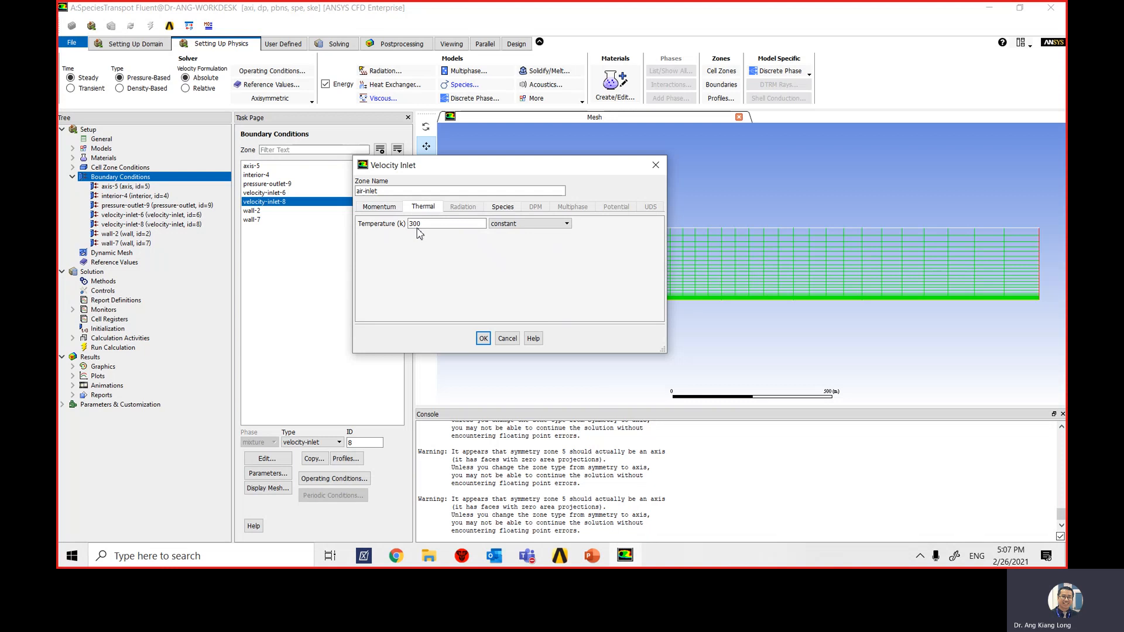
pyautogui.click(505, 208)
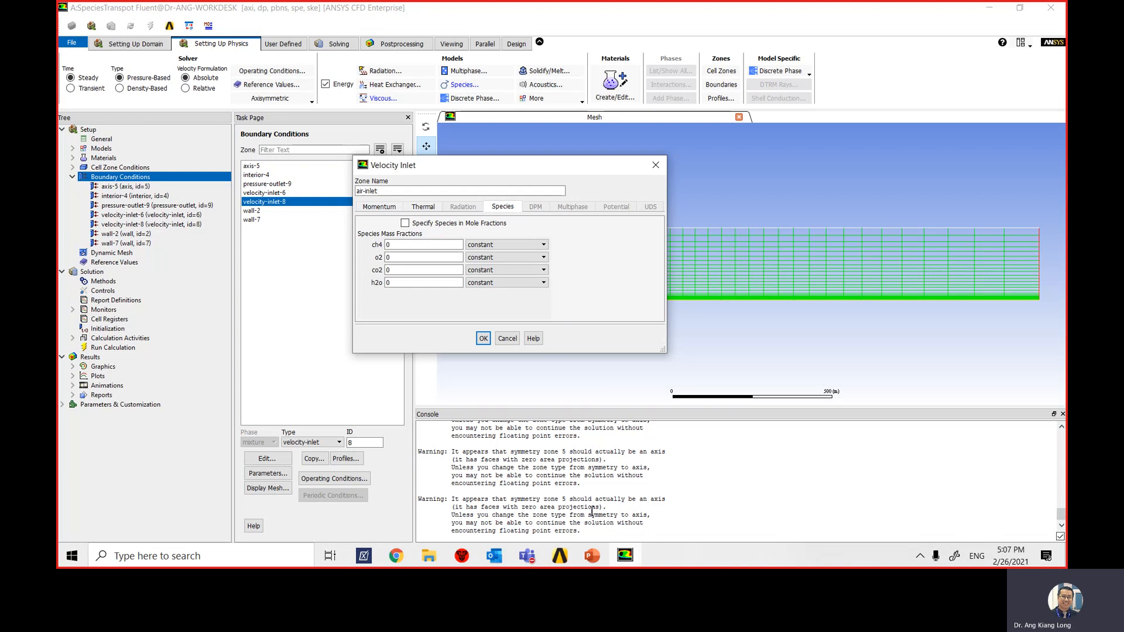
pyautogui.click(624, 556)
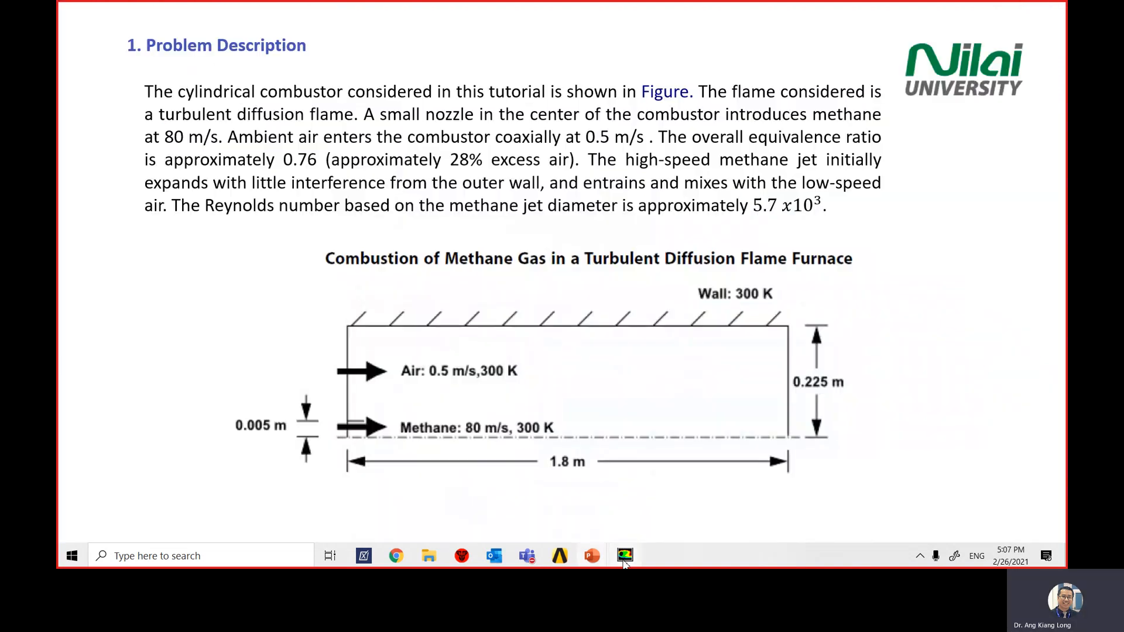
pyautogui.click(625, 557)
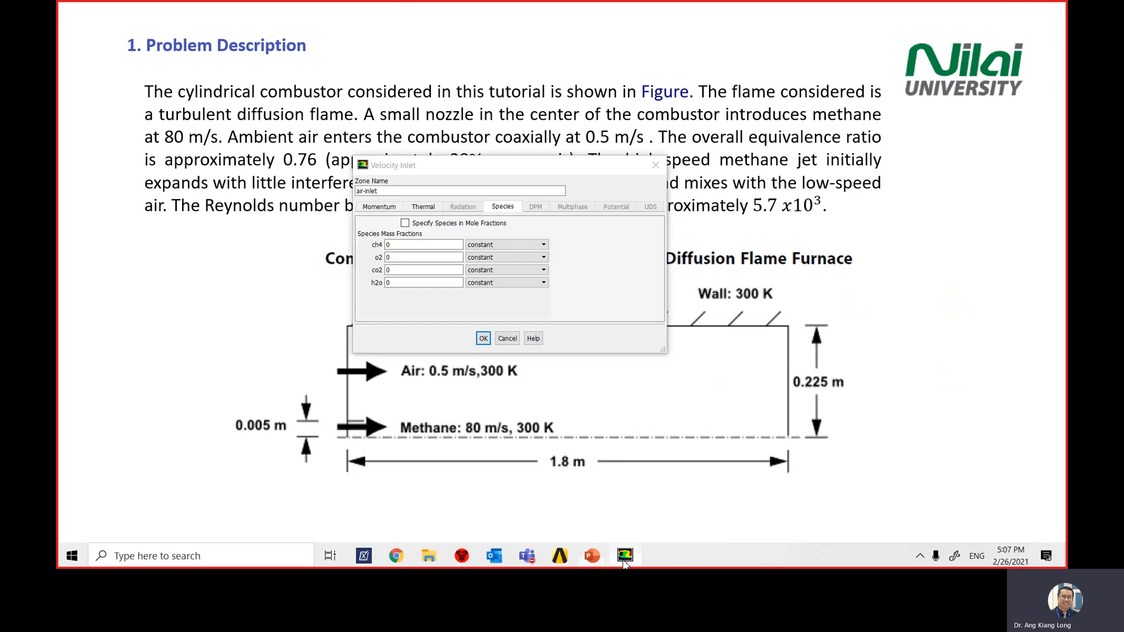
pyautogui.click(392, 258)
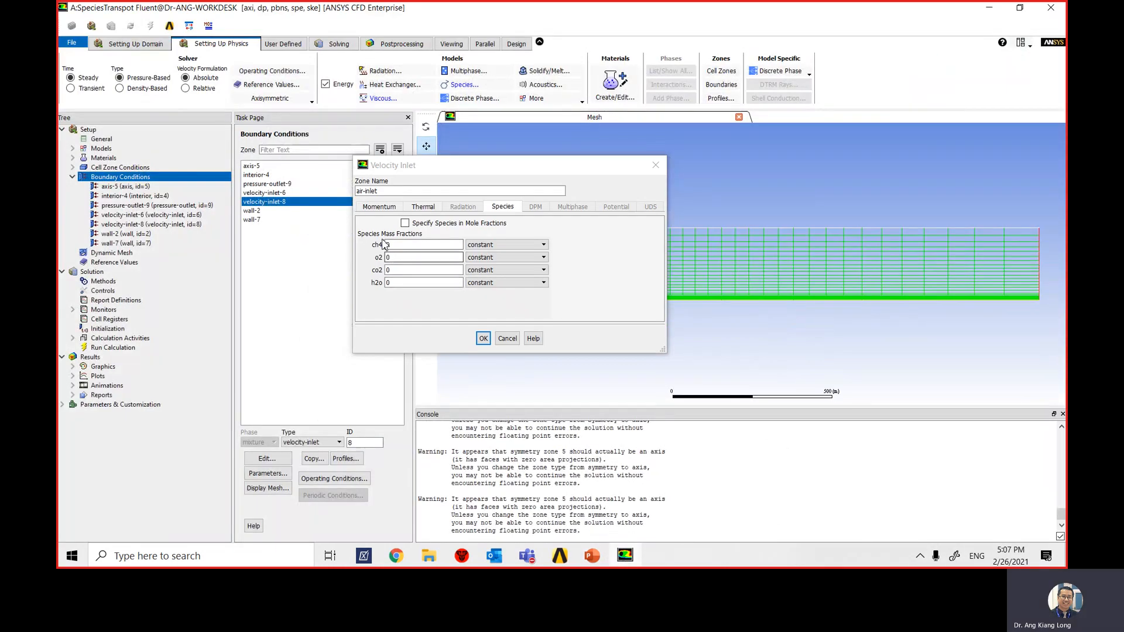
pyautogui.moveTo(391, 258); pyautogui.dragTo(380, 258)
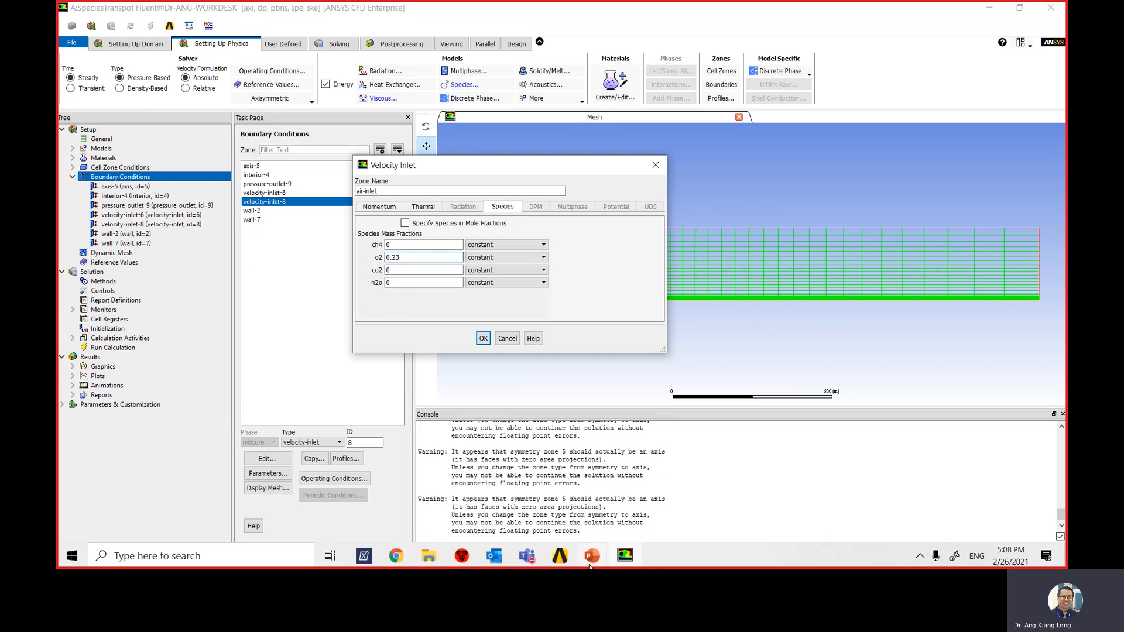
# Step: Find the slide with the velocity-inlet-8 boundary conditions in the PowerPoint deck, review its settings, and return to Fluent
pyautogui.moveTo(593, 563)
pyautogui.click(556, 527)
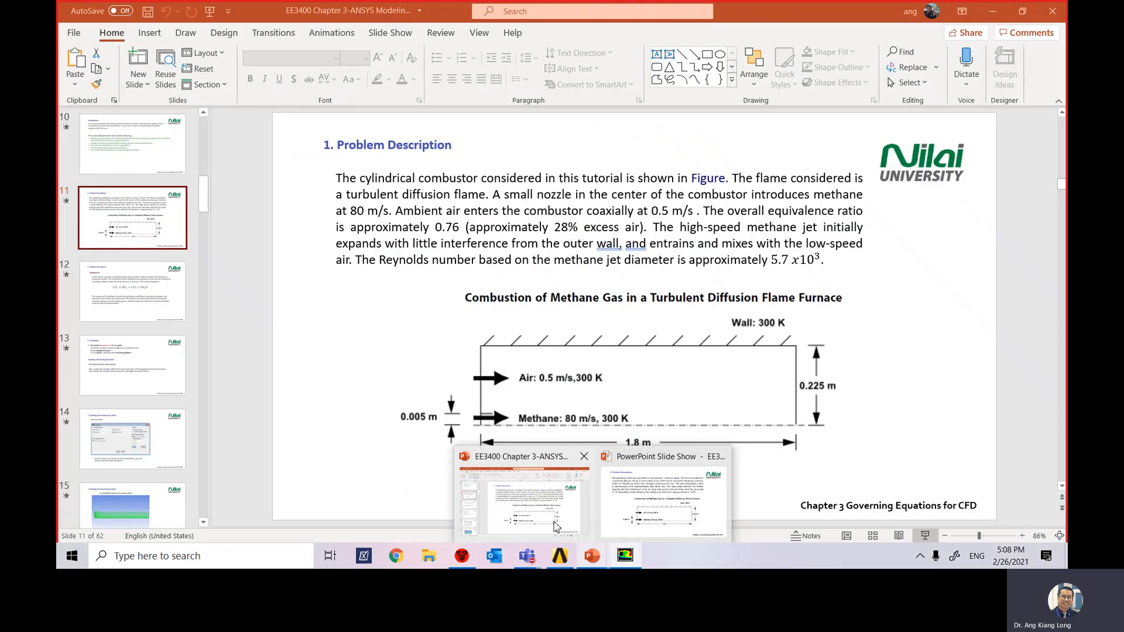
pyautogui.scroll(-7, 132, 340)
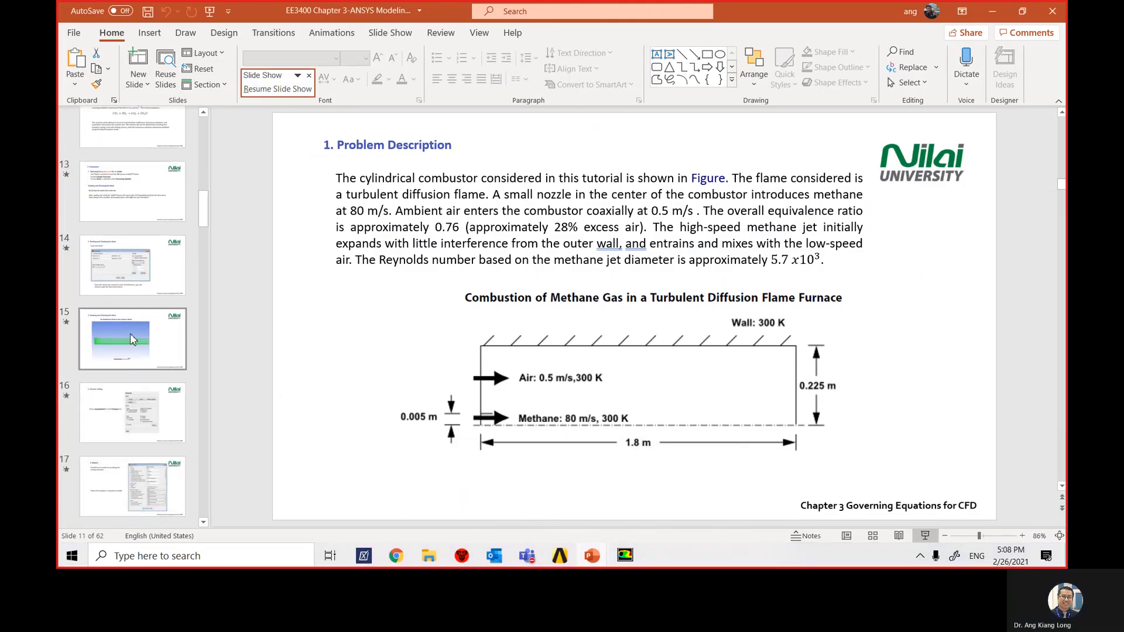
pyautogui.scroll(-12, 132, 339)
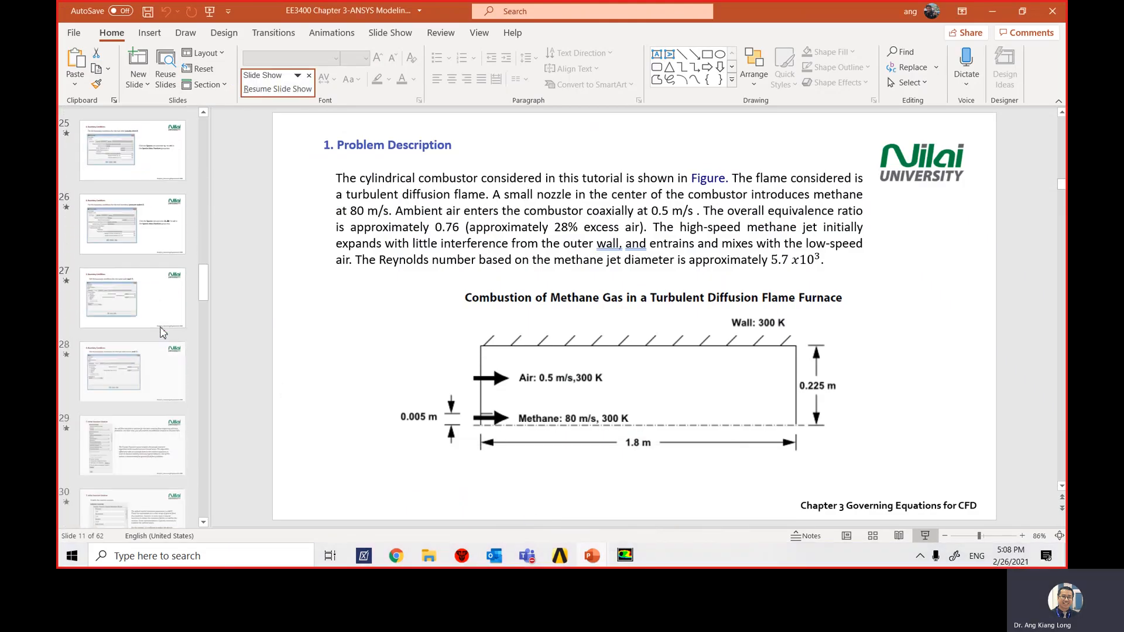
pyautogui.moveTo(200, 369); pyautogui.dragTo(200, 479)
pyautogui.moveTo(216, 351); pyautogui.dragTo(212, 187)
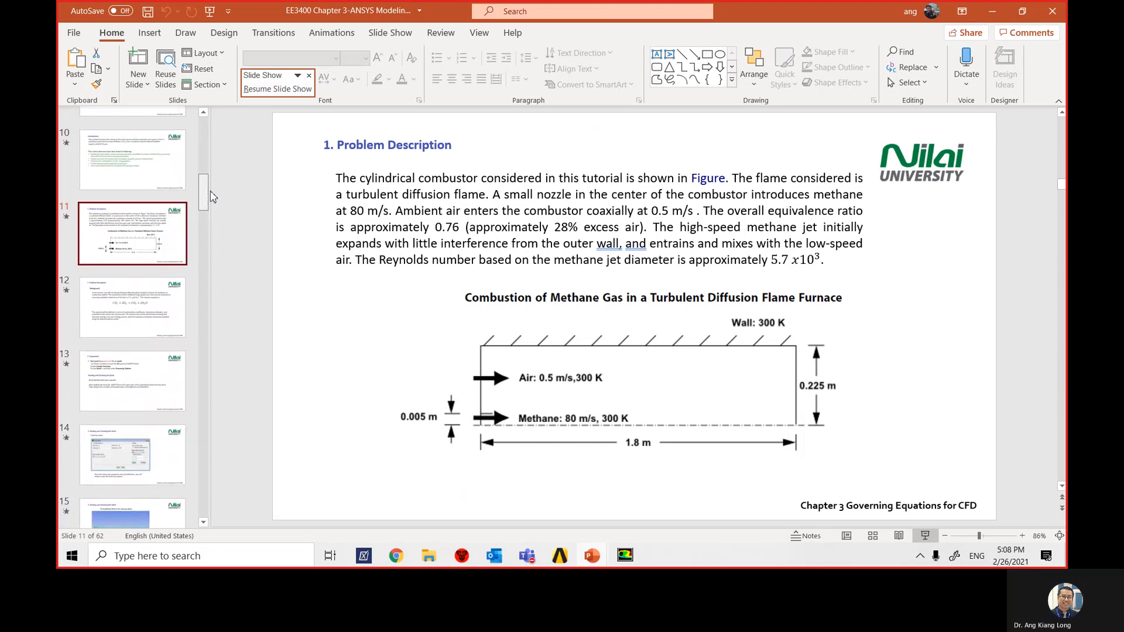
pyautogui.click(166, 260)
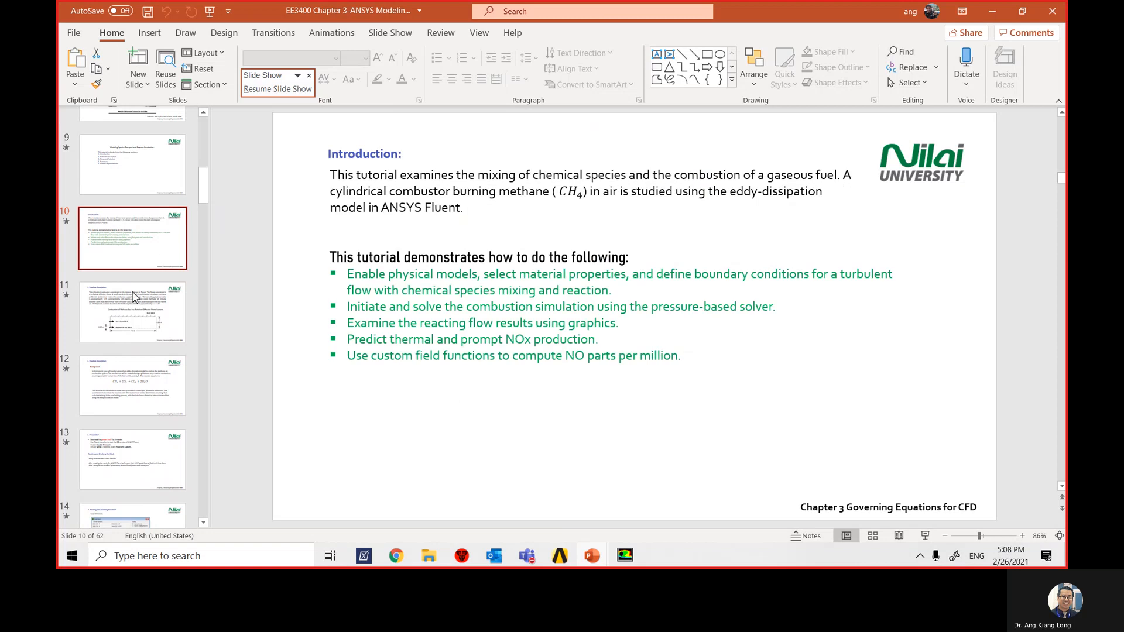
pyautogui.scroll(-2, 135, 316)
pyautogui.click(148, 269)
pyautogui.click(130, 331)
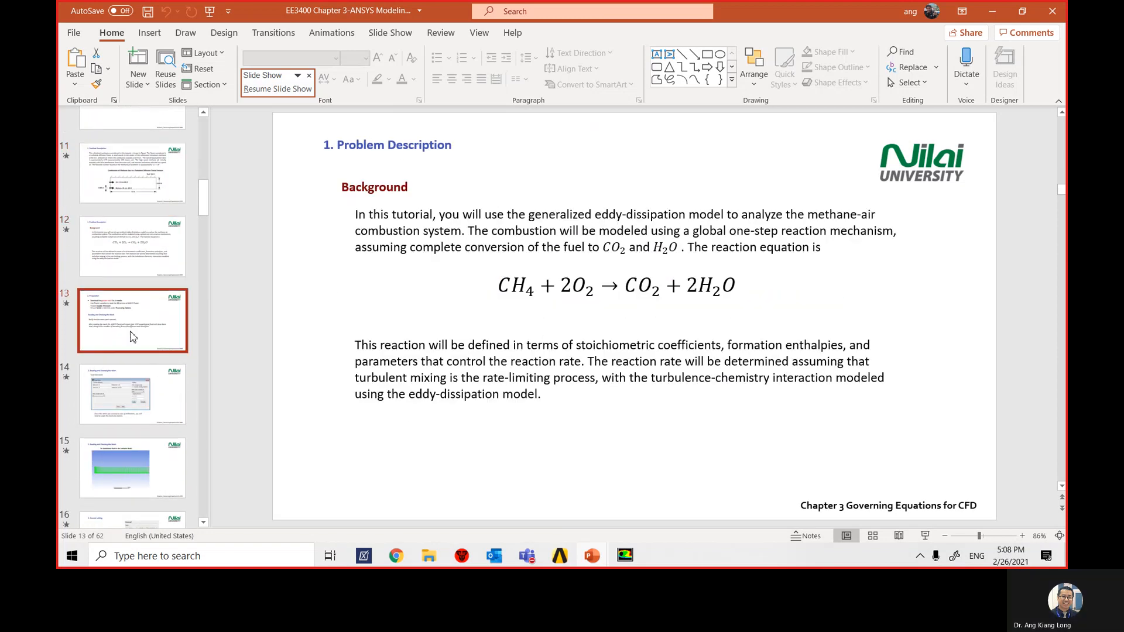
pyautogui.scroll(-5, 132, 335)
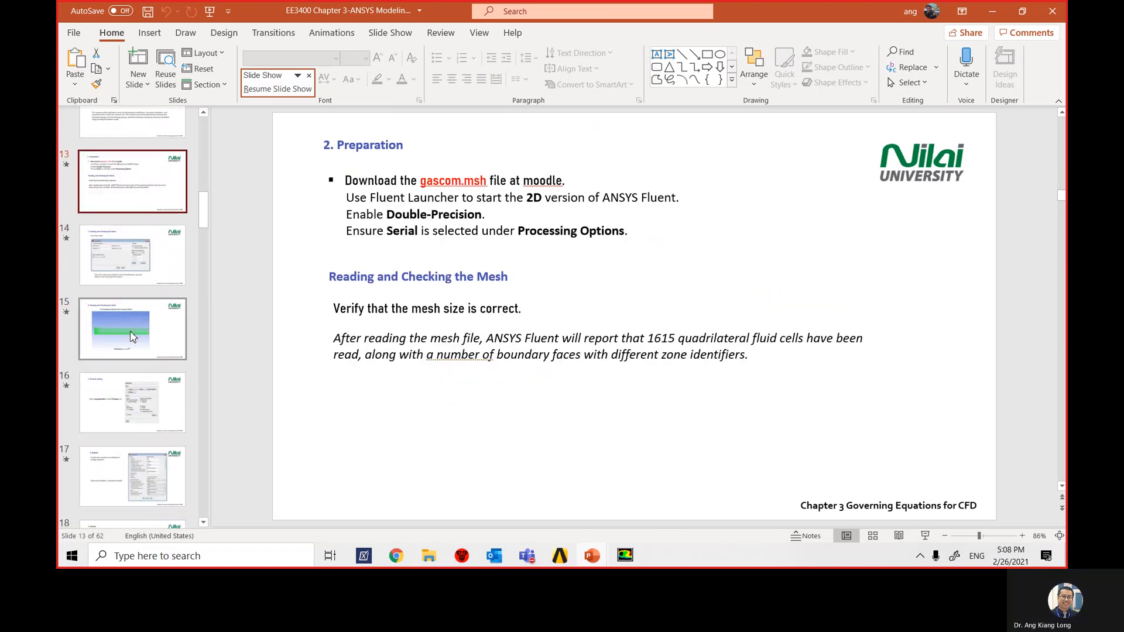
pyautogui.moveTo(204, 242); pyautogui.dragTo(195, 281)
pyautogui.click(195, 282)
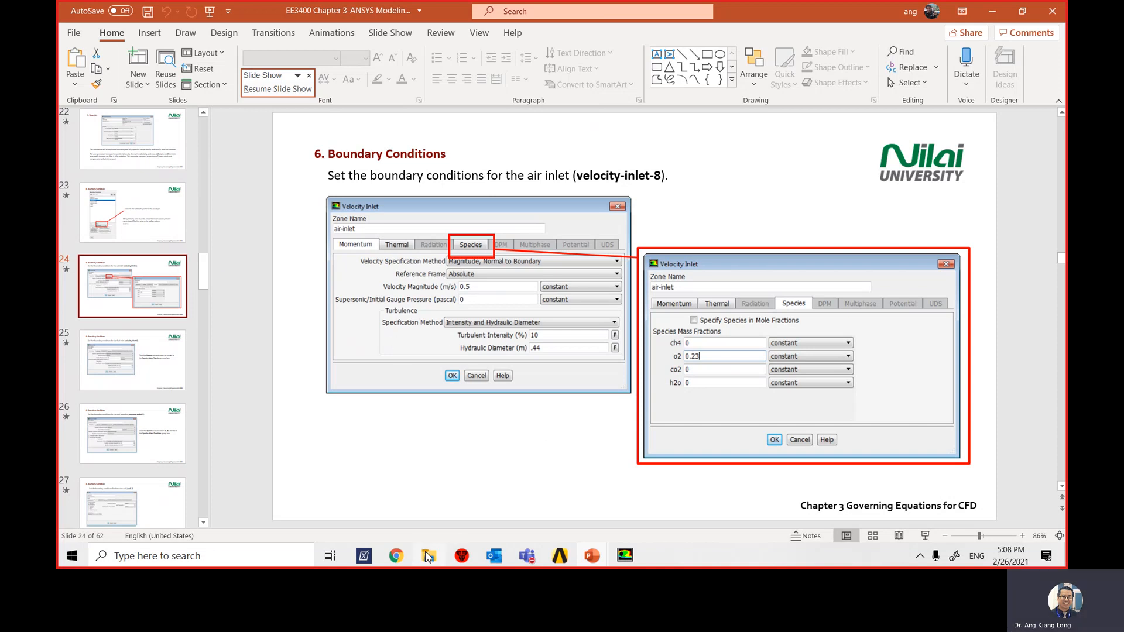
pyautogui.click(991, 13)
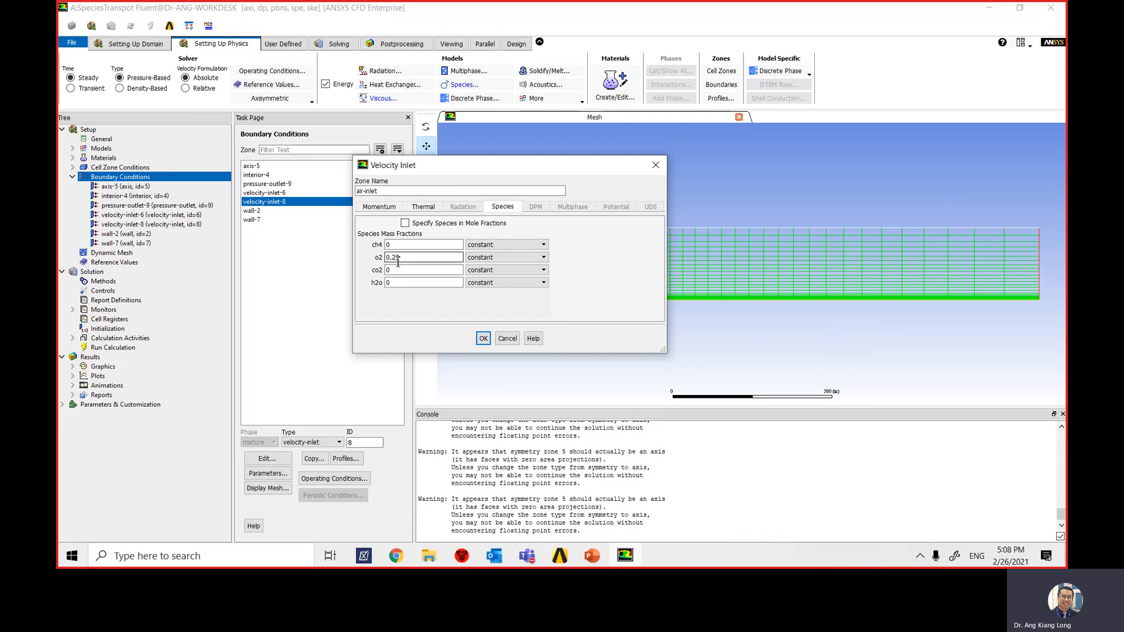
# Step: Review the problem description in the PowerPoint slide show and apply the air inlet's boundary conditions in Fluent
pyautogui.click(592, 555)
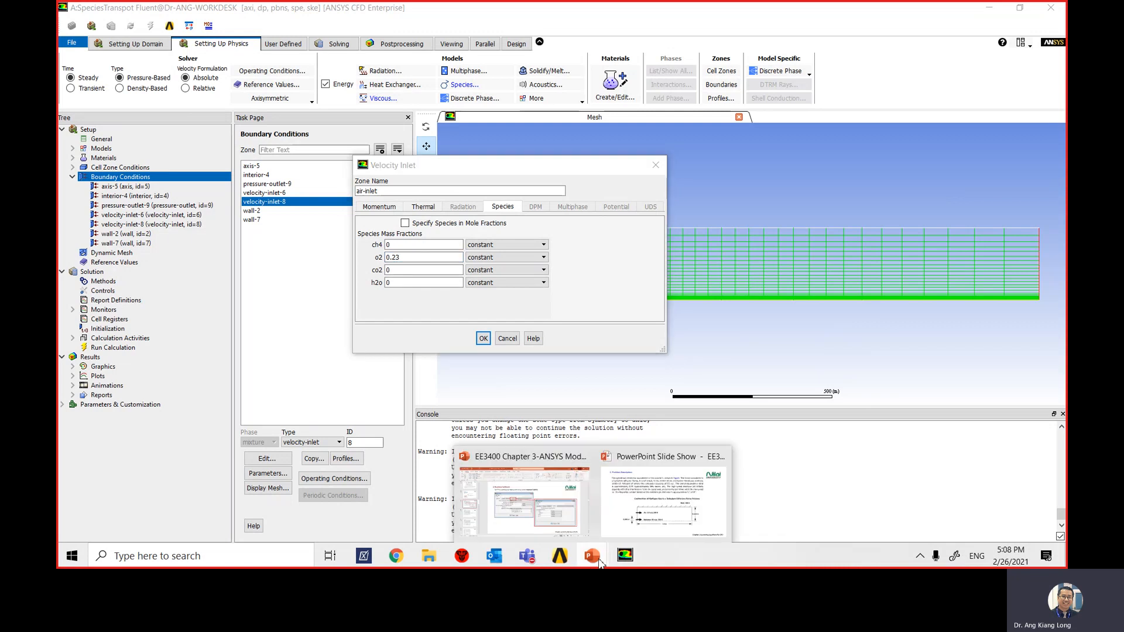
pyautogui.click(665, 499)
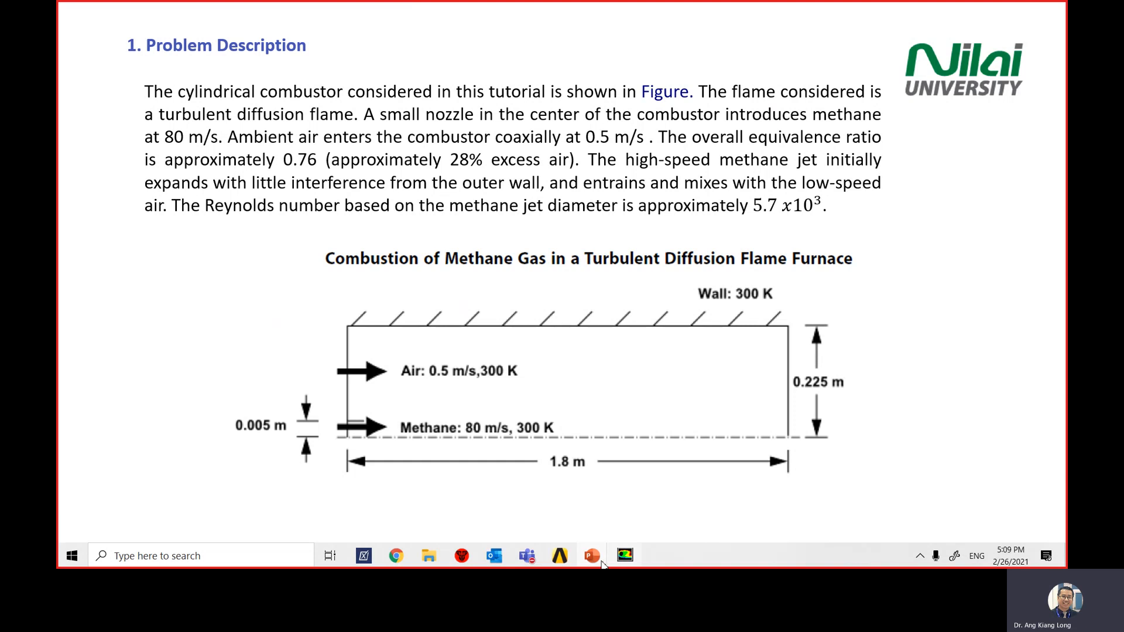
pyautogui.click(560, 556)
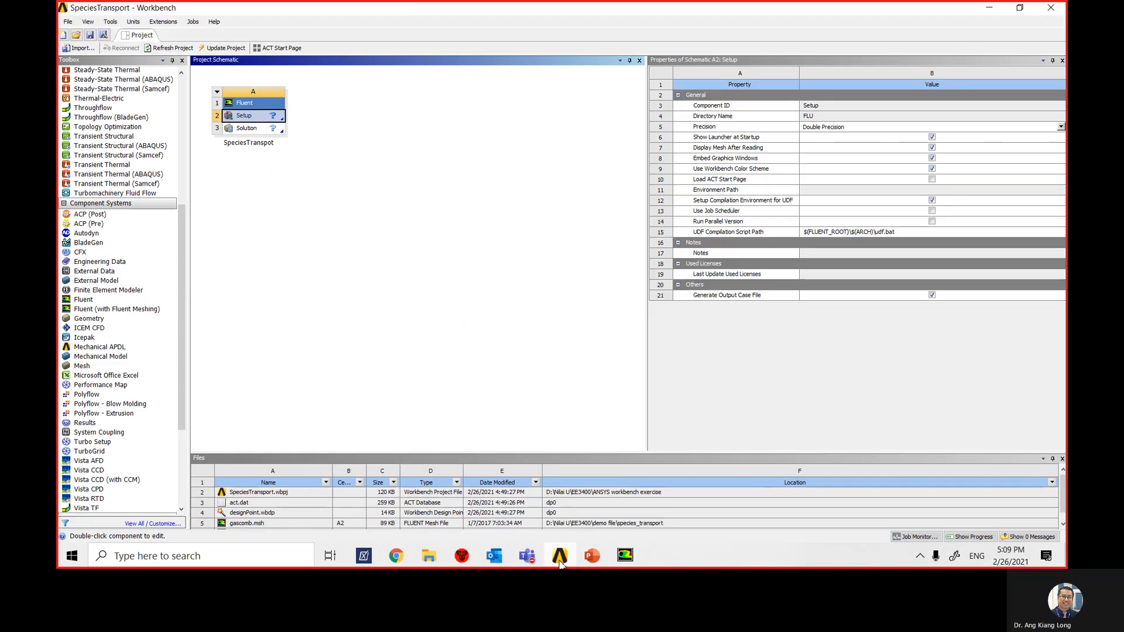
pyautogui.click(625, 557)
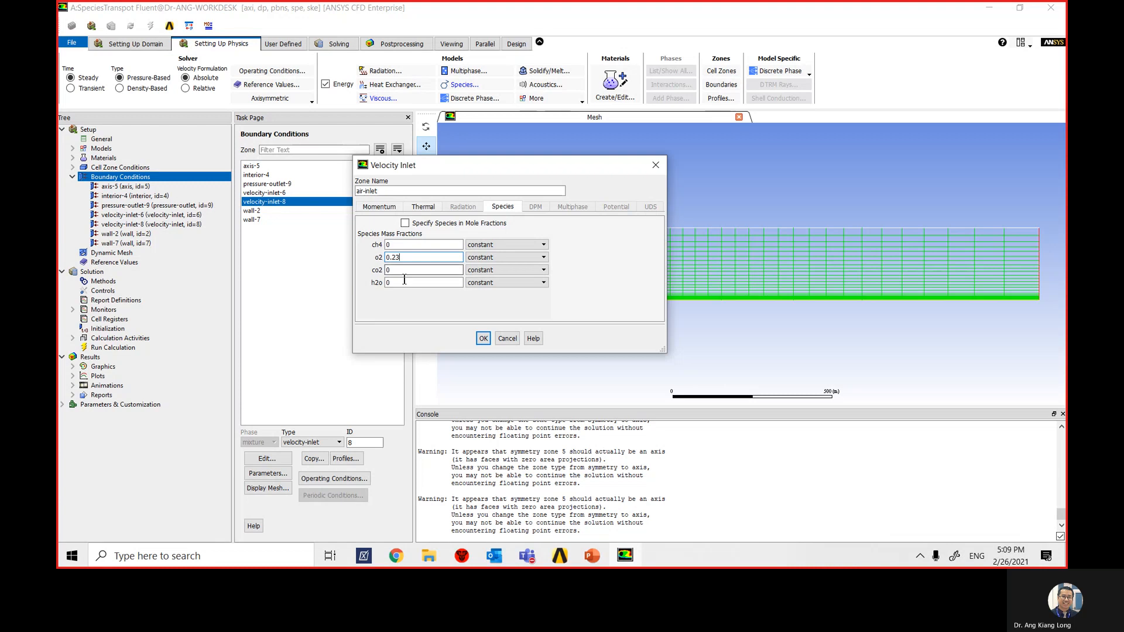
pyautogui.click(483, 339)
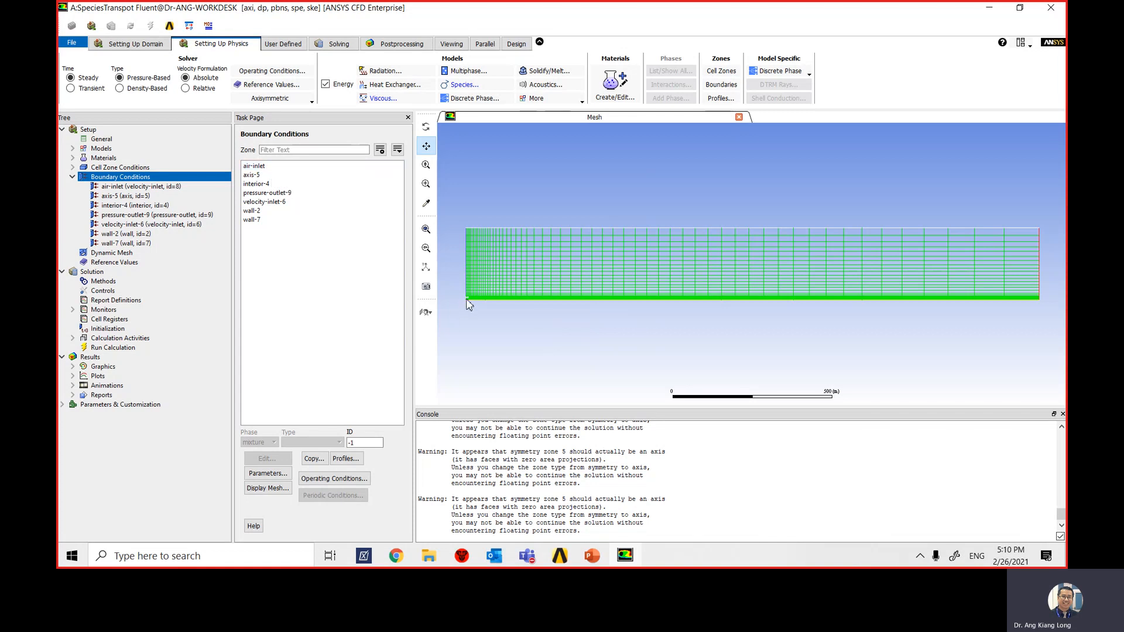
# Step: Check the methane inlet's velocity and position in the combustor diagram on the PowerPoint slide, and return to Fluent
pyautogui.click(572, 563)
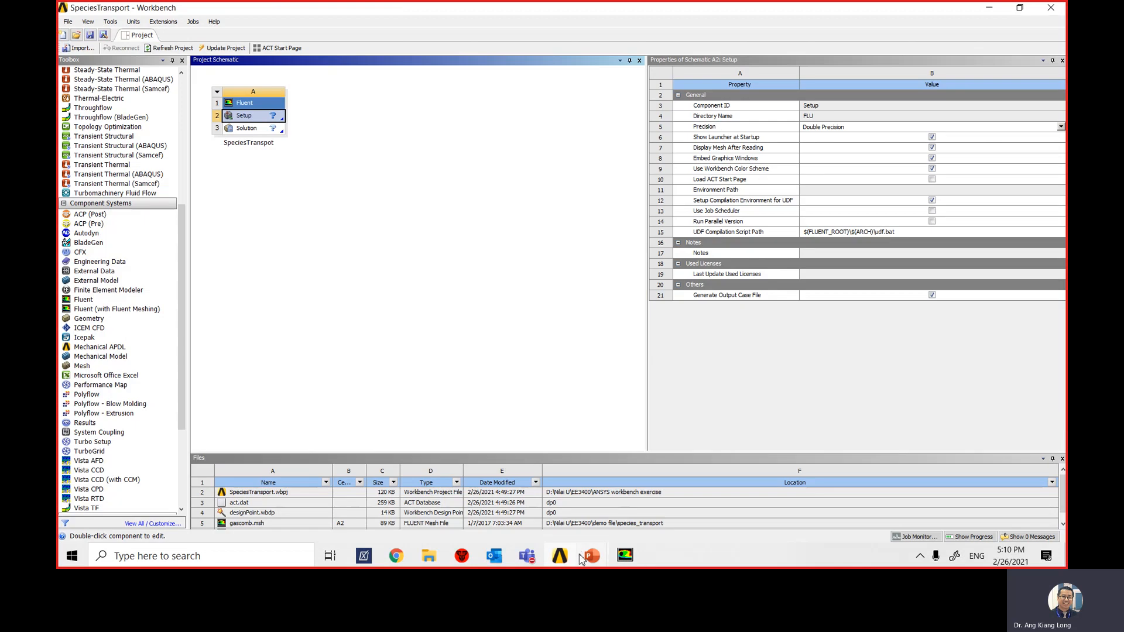
pyautogui.click(583, 559)
pyautogui.click(677, 492)
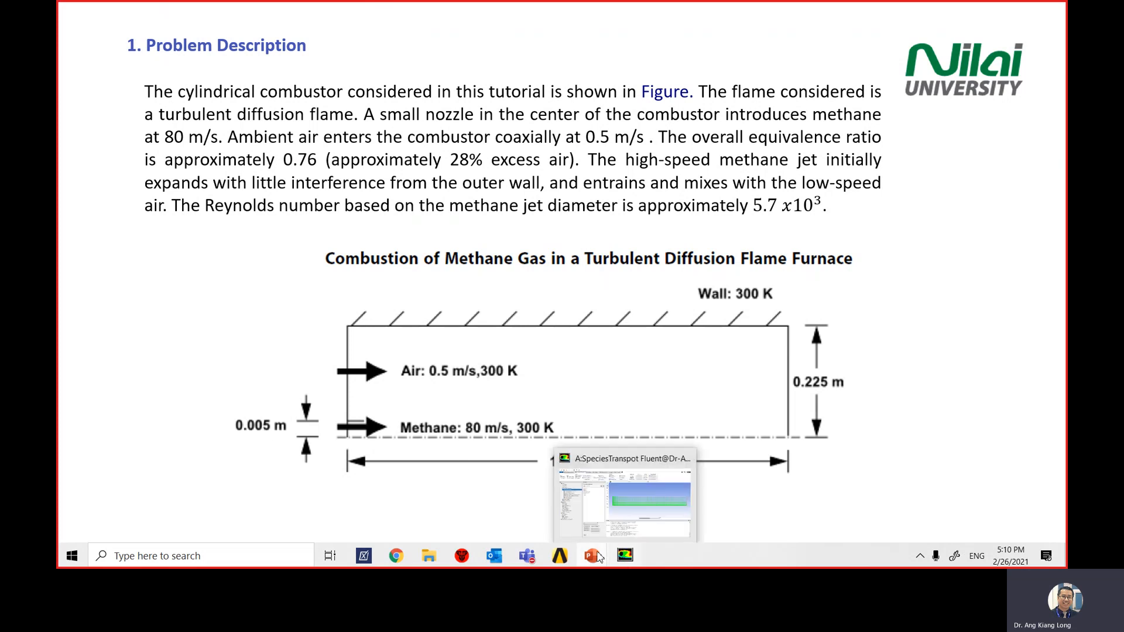
pyautogui.click(629, 561)
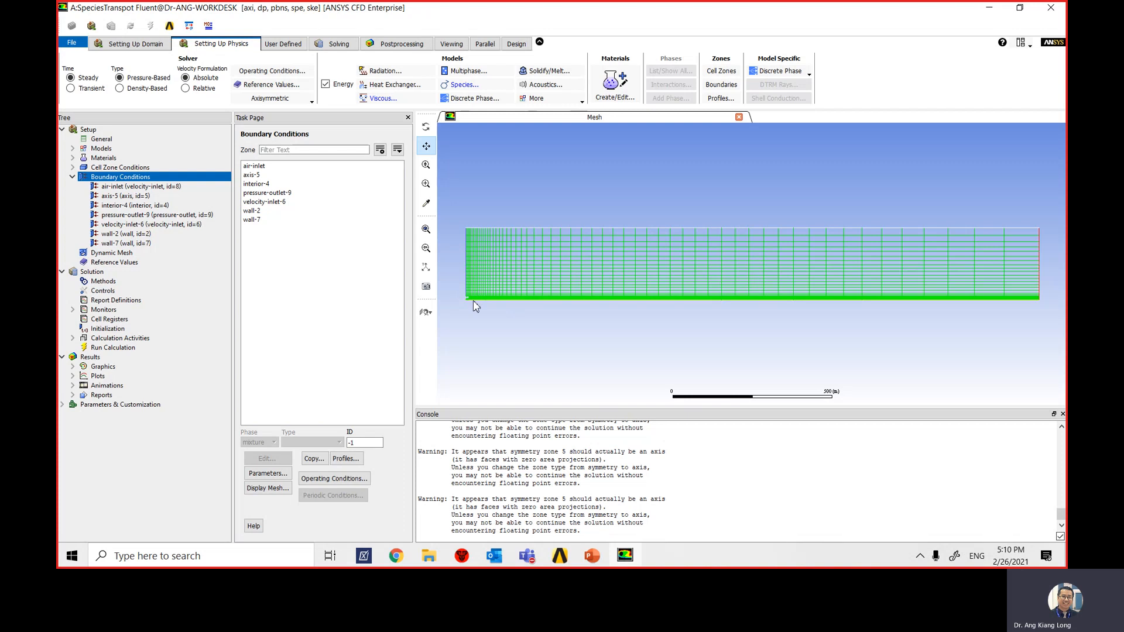
# Step: Open the velocity-inlet-6 boundary for editing and rename the zone as fuel-inlet
pyautogui.click(168, 225)
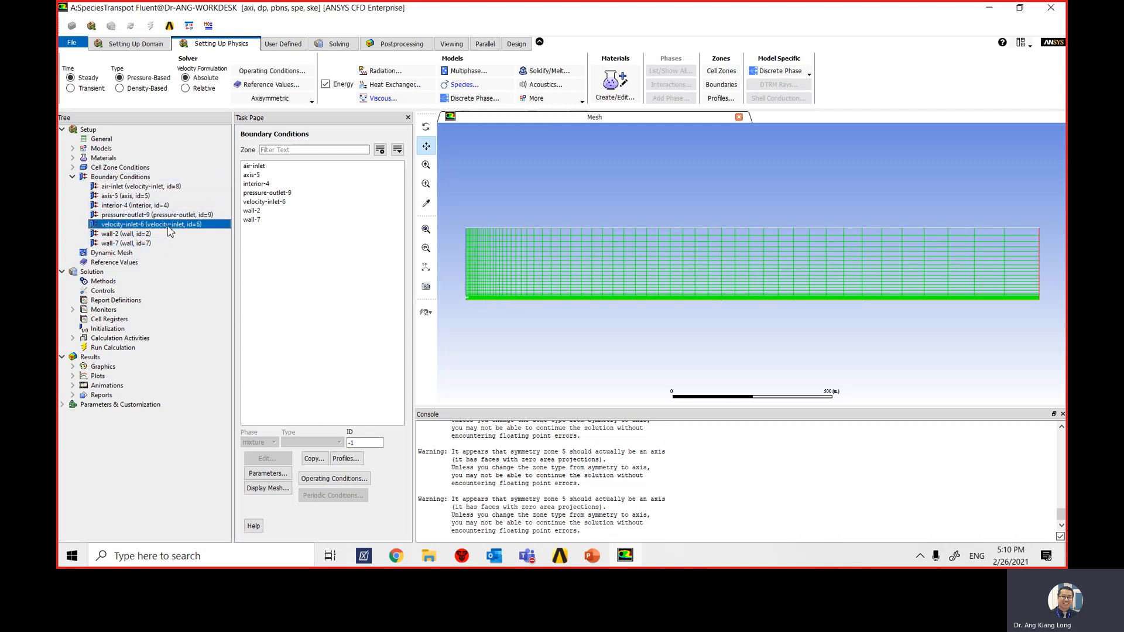
pyautogui.click(287, 202)
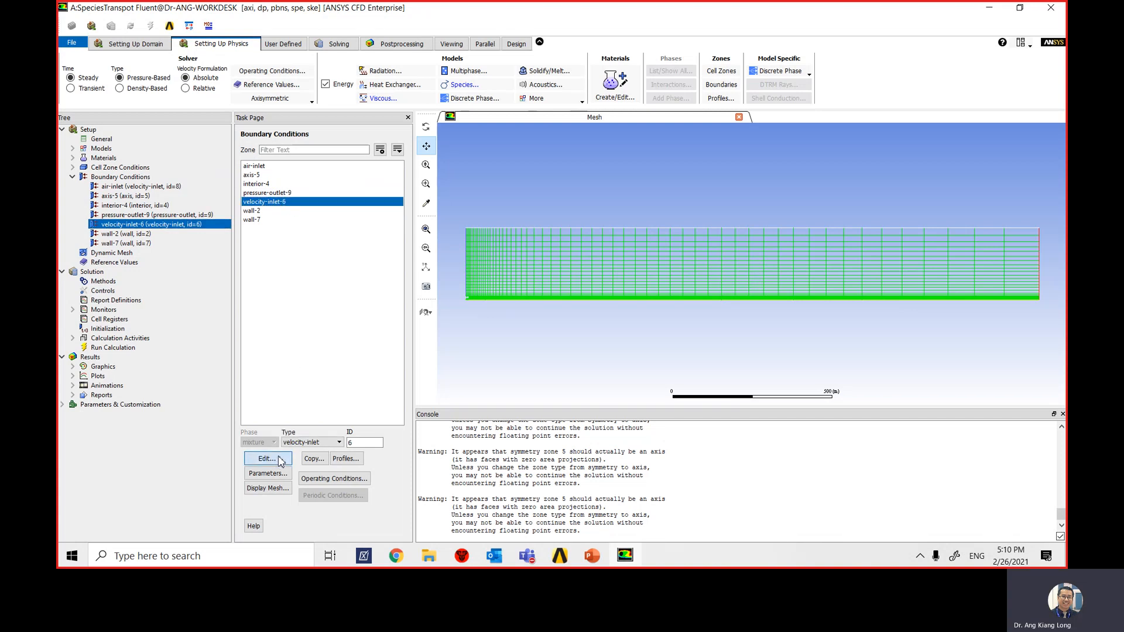
pyautogui.click(280, 461)
pyautogui.moveTo(337, 268); pyautogui.dragTo(208, 176)
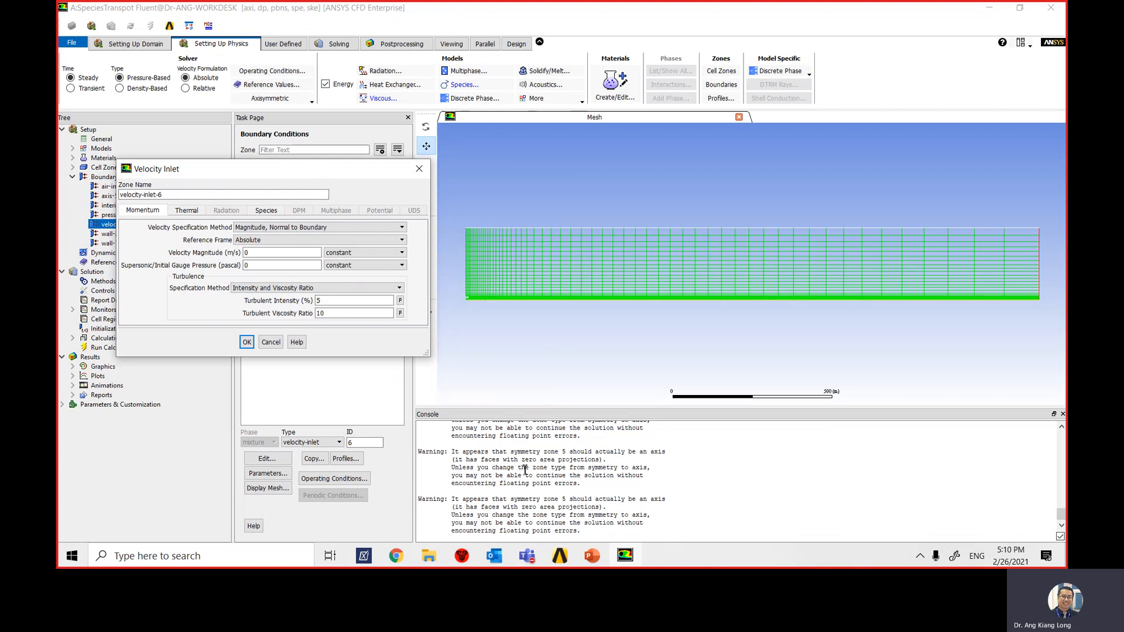
pyautogui.moveTo(294, 175); pyautogui.dragTo(565, 167)
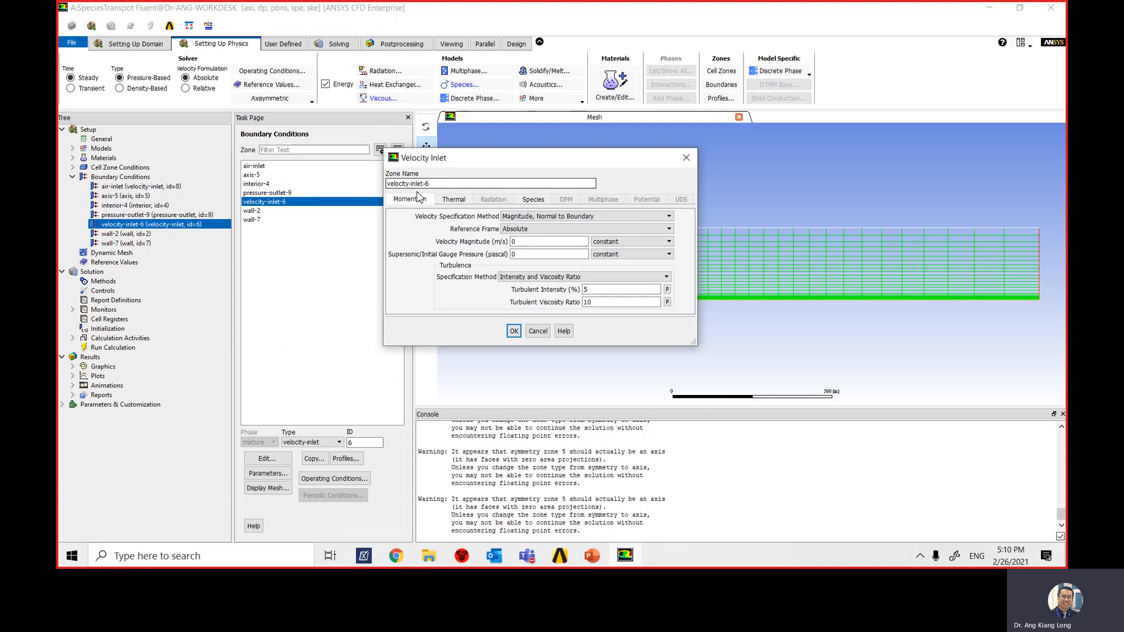
pyautogui.moveTo(441, 184); pyautogui.dragTo(350, 184)
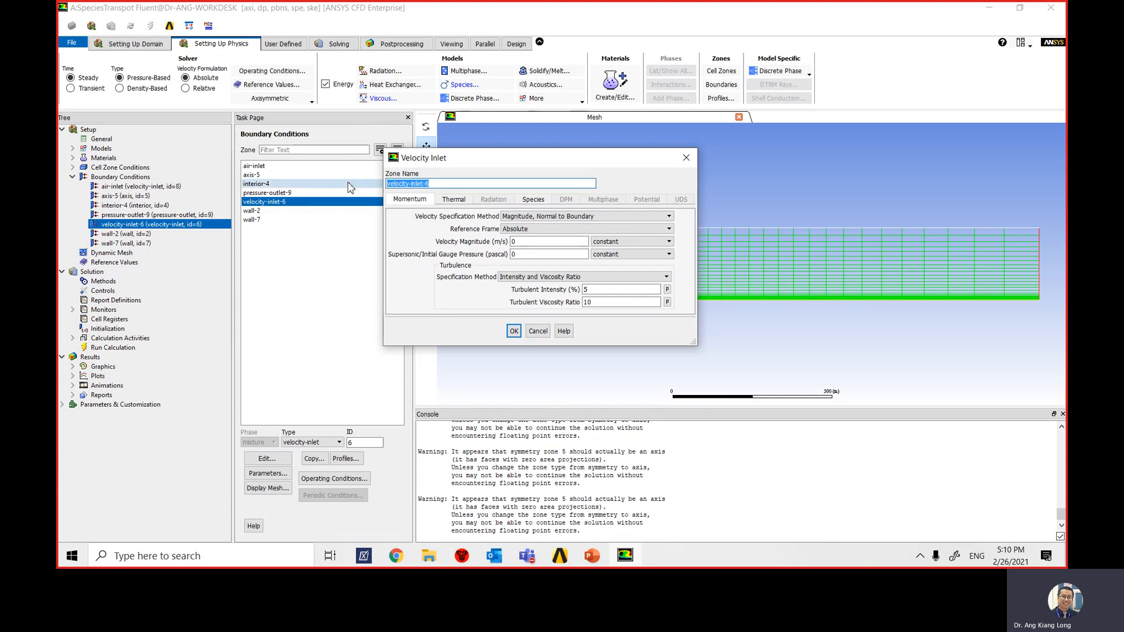
pyautogui.click(446, 181)
pyautogui.moveTo(433, 185); pyautogui.dragTo(367, 185)
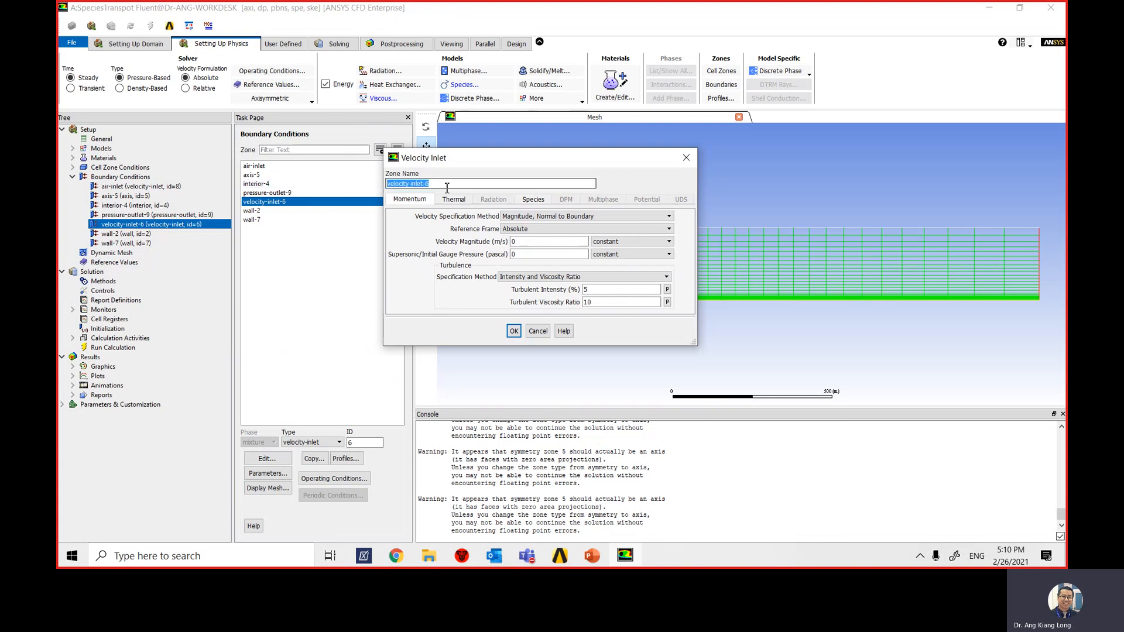
pyautogui.write('fuel-inle')
# Step: Set the fuel inlet's velocity to 80 m/s and its turbulence to Intensity and Hydraulic Diameter with 10% intensity and 0.01 m diameter
pyautogui.doubleClick(514, 241)
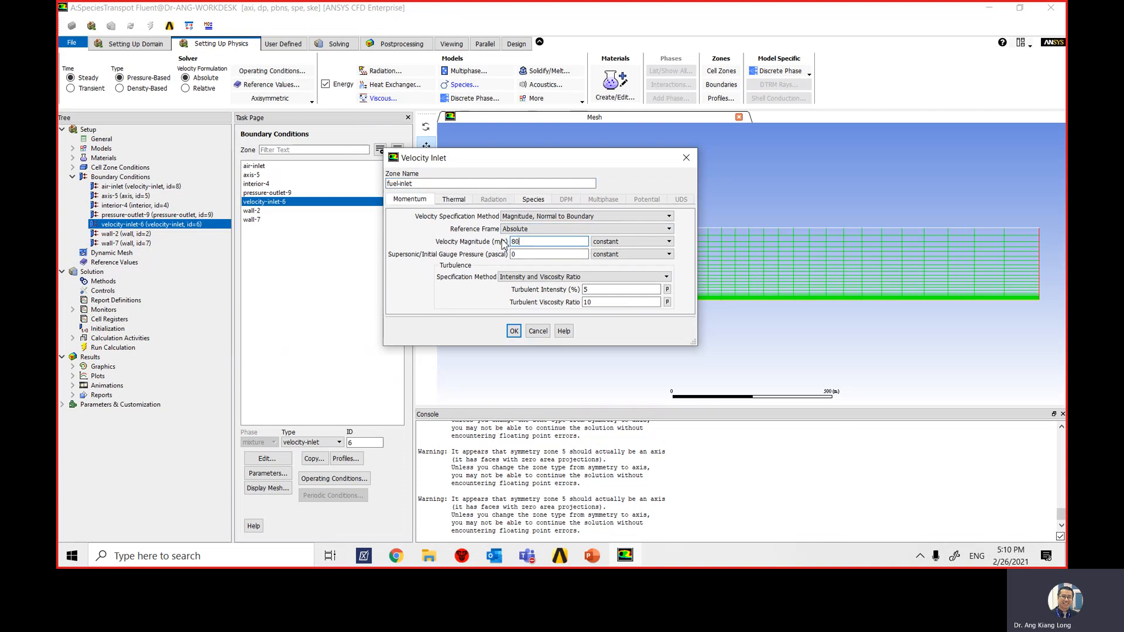
pyautogui.doubleClick(587, 289)
pyautogui.click(500, 277)
pyautogui.click(520, 312)
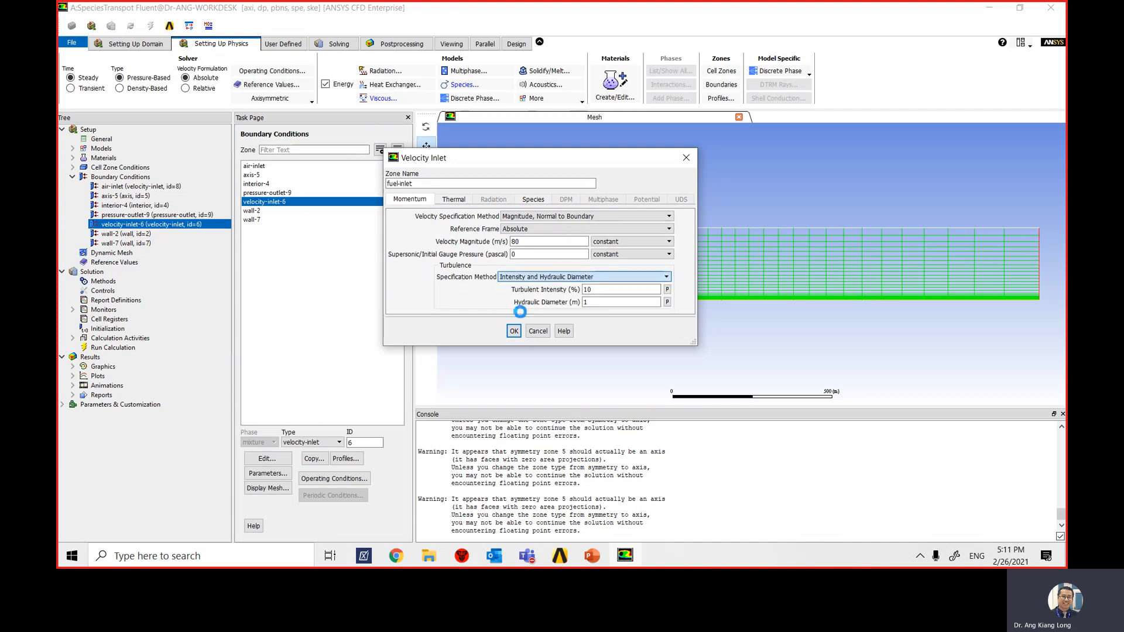
pyautogui.doubleClick(585, 302)
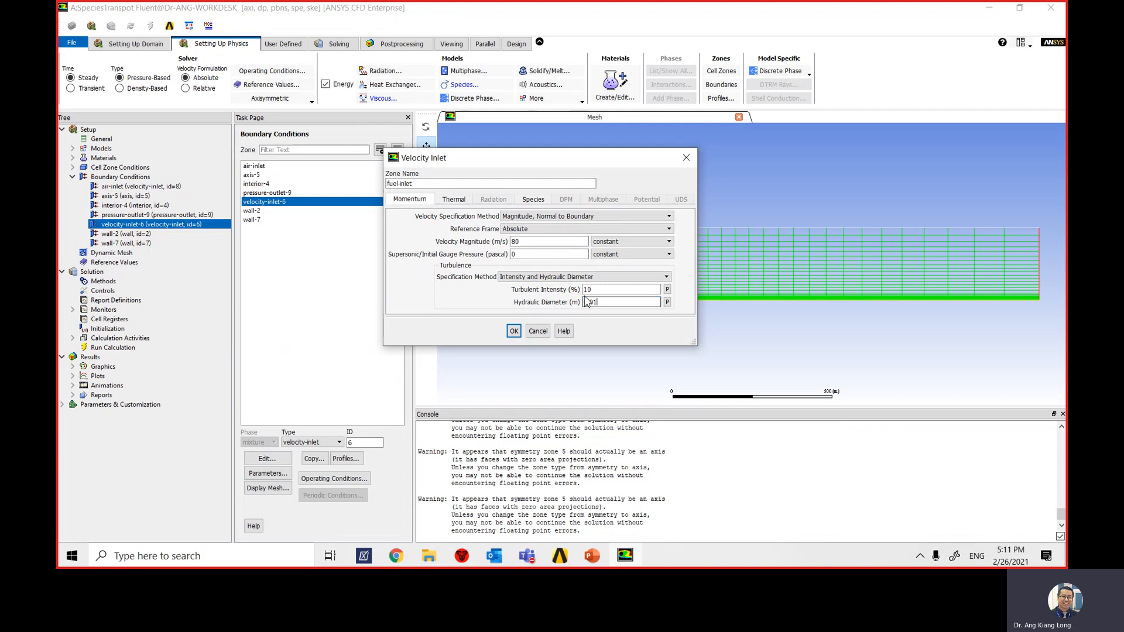
# Step: Check the methane nozzle's dimension on the PowerPoint problem description slide and return to the fuel inlet settings in Fluent
pyautogui.click(591, 558)
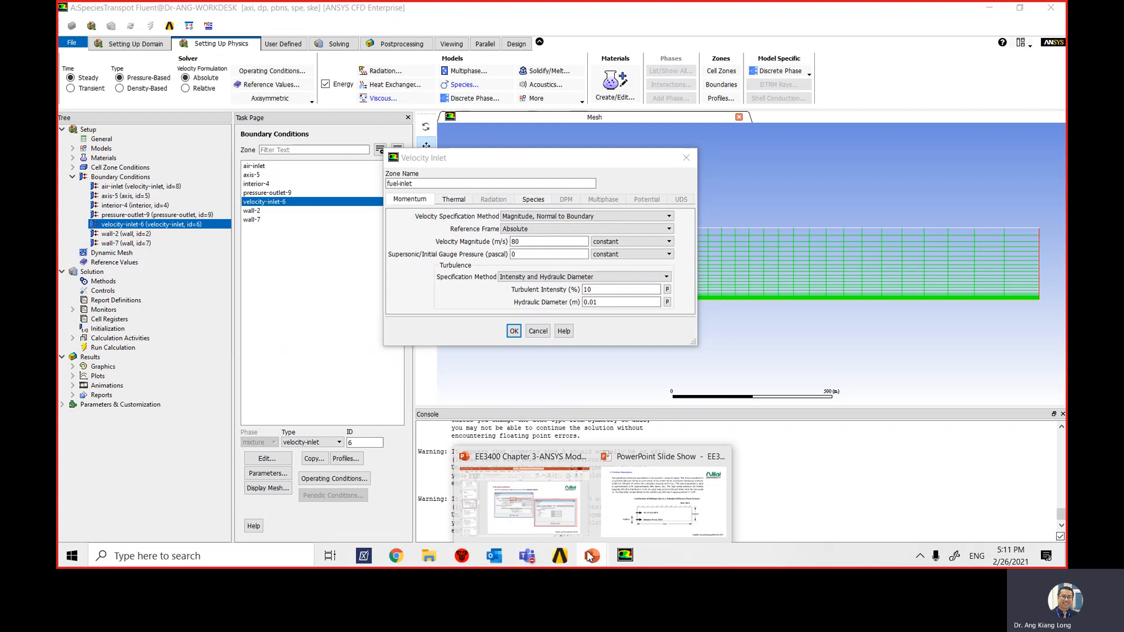
pyautogui.click(552, 513)
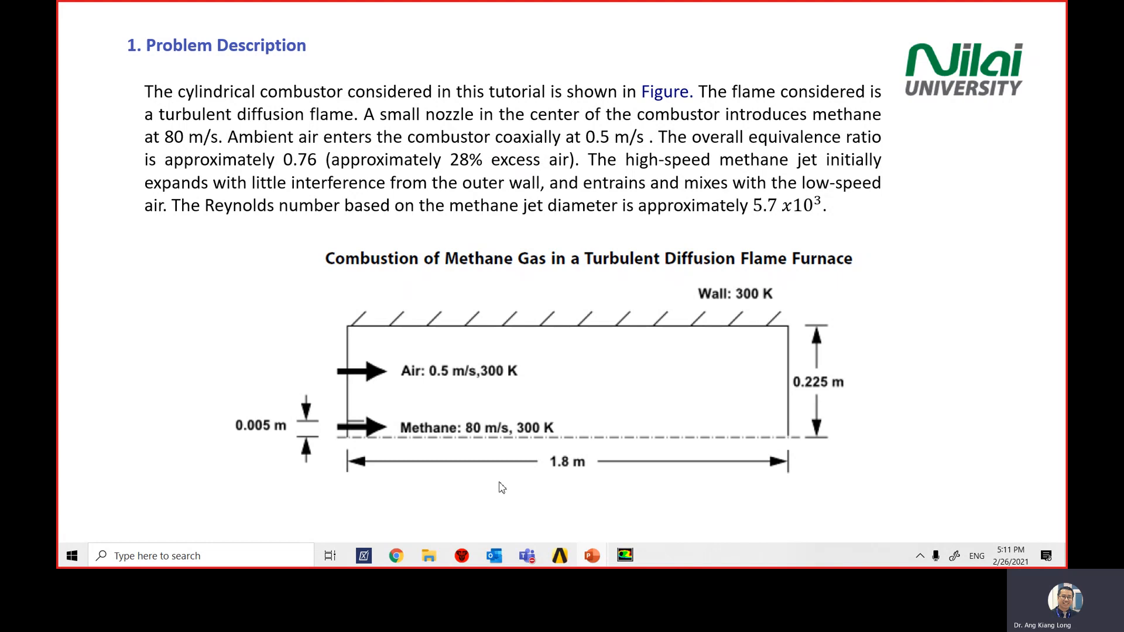
pyautogui.click(625, 562)
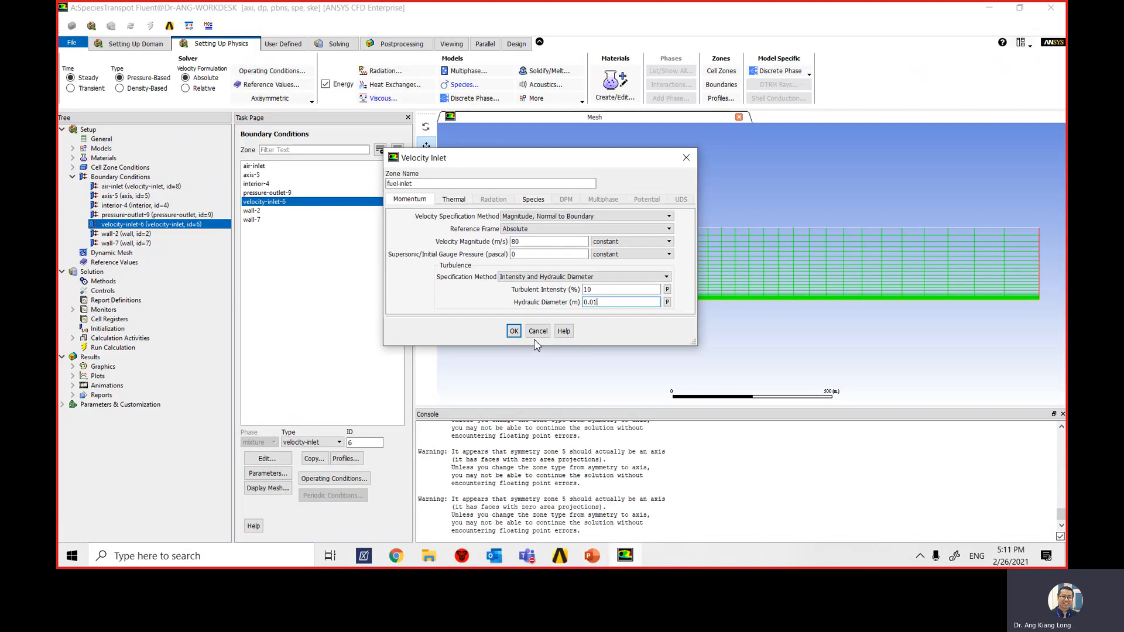
# Step: Review the fuel inlet's temperature, set its ch4 species mass fraction, and apply the boundary conditions
pyautogui.click(453, 199)
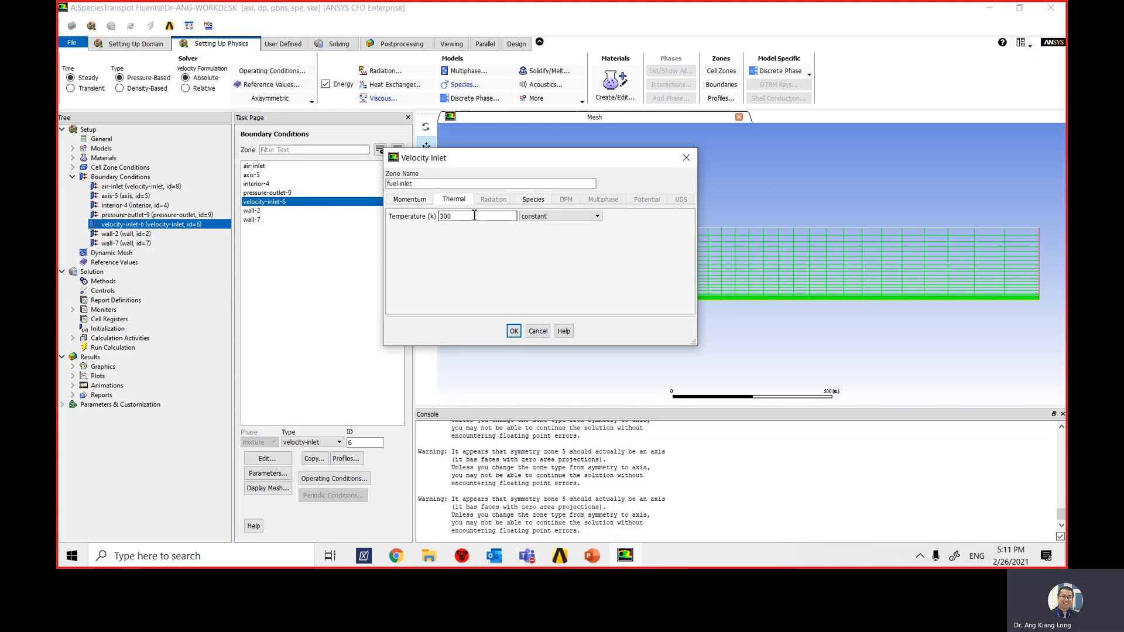
pyautogui.click(534, 200)
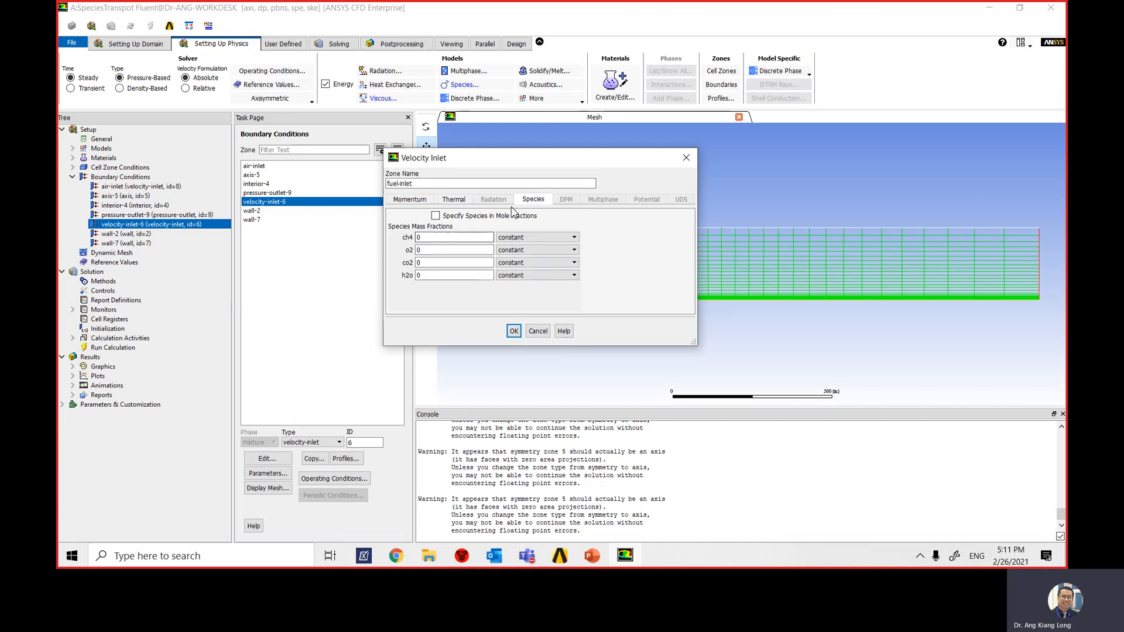
pyautogui.click(422, 239)
pyautogui.doubleClick(435, 240)
pyautogui.click(420, 237)
pyautogui.click(513, 330)
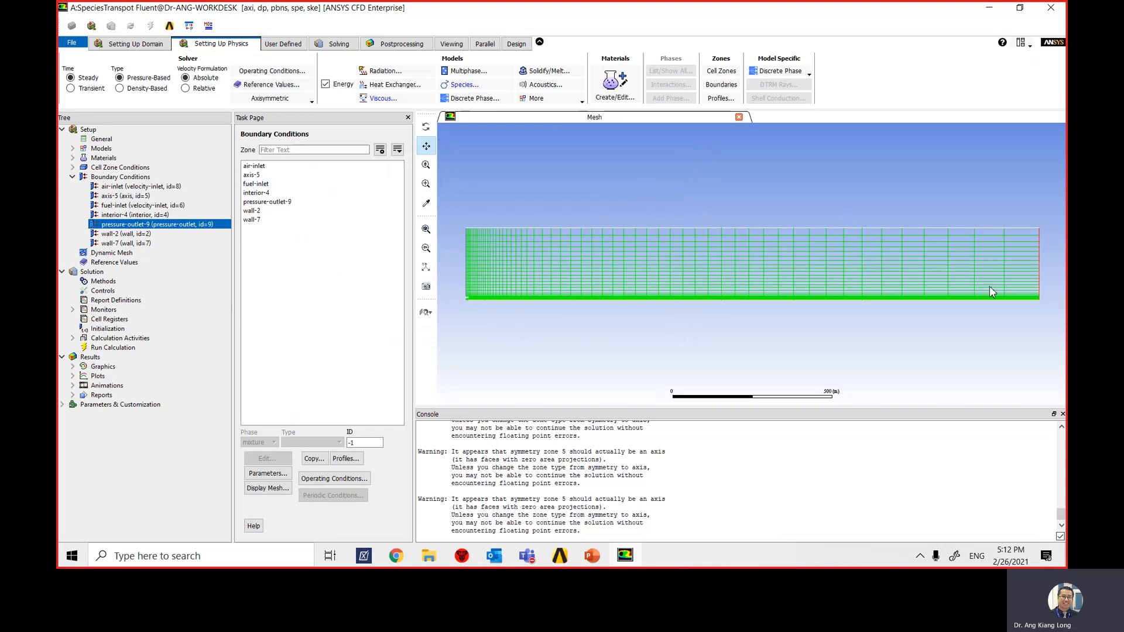
# Step: Set the pressure-outlet-9 boundary's turbulence to Intensity and Hydraulic Diameter with 10% backflow intensity and 0.45 m backflow hydraulic diameter
pyautogui.click(261, 203)
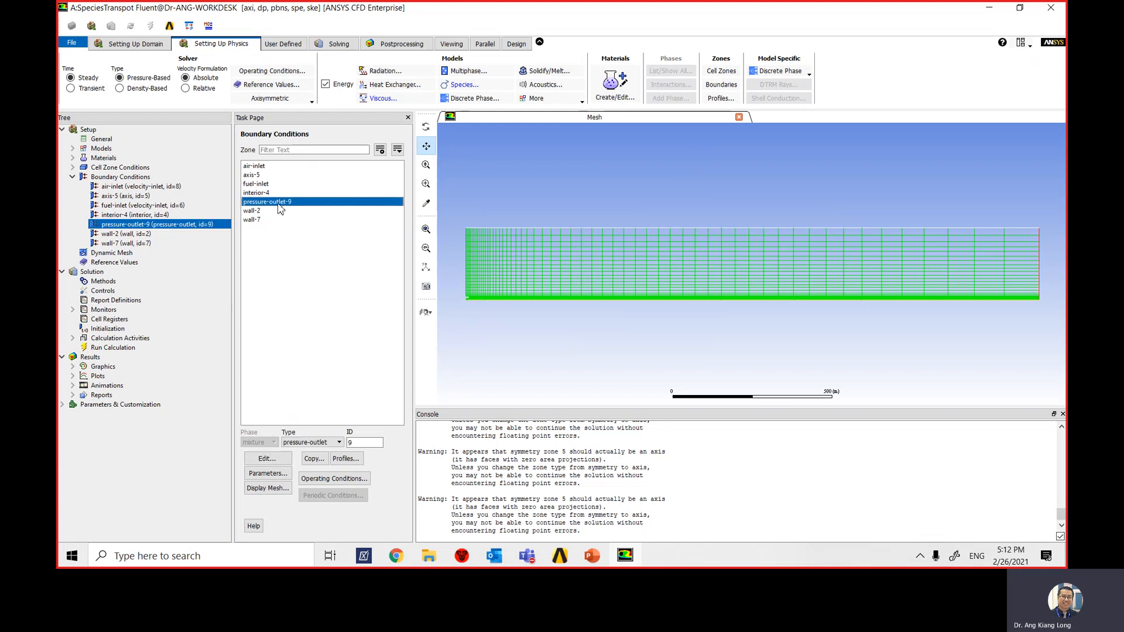
pyautogui.click(282, 460)
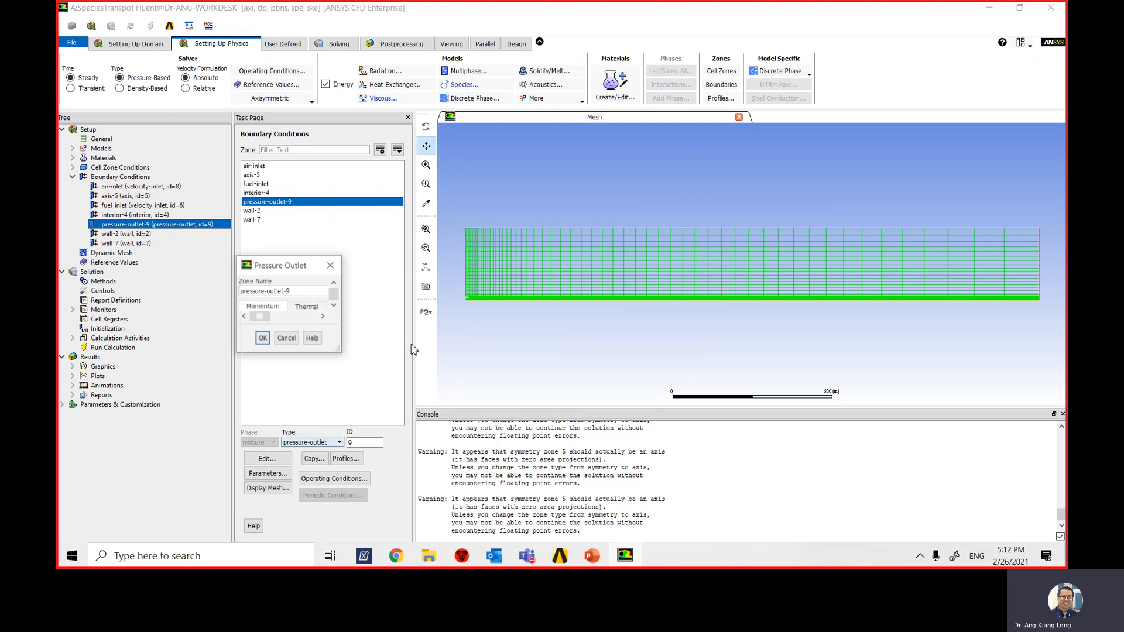
pyautogui.moveTo(363, 270); pyautogui.dragTo(454, 145)
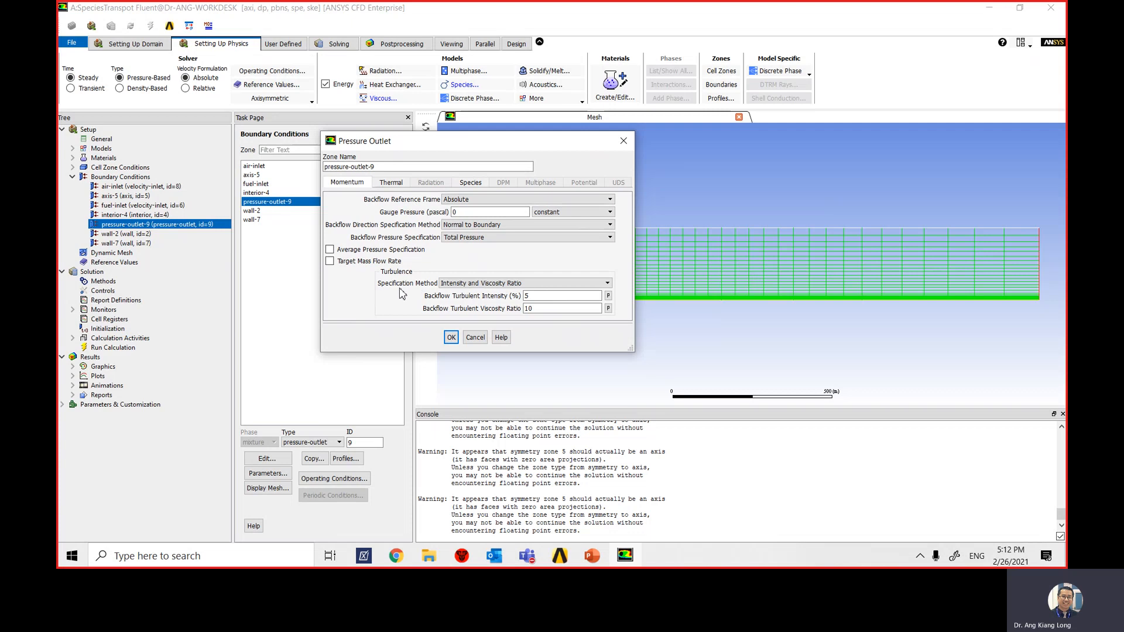
pyautogui.click(482, 285)
pyautogui.click(490, 315)
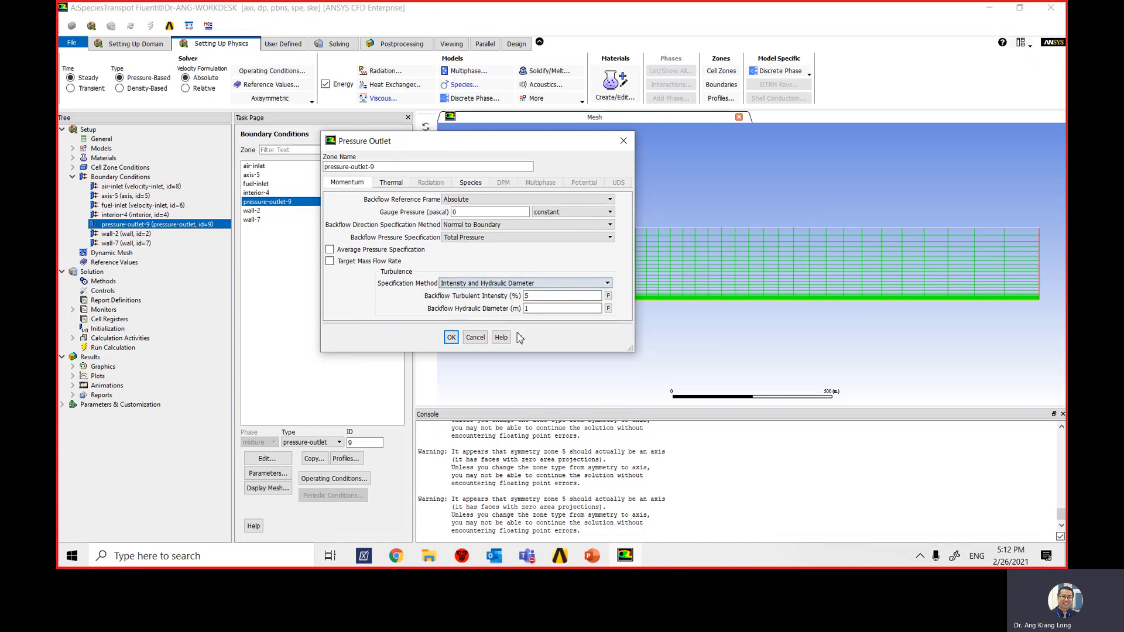
pyautogui.press('Tab')
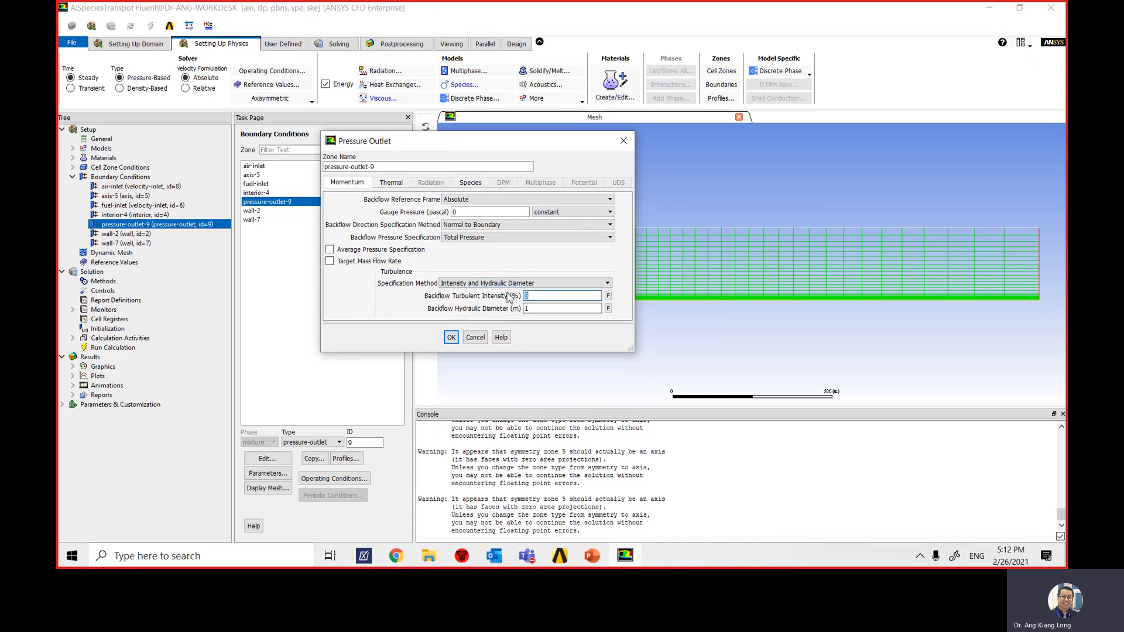
pyautogui.write('10')
pyautogui.press('Tab')
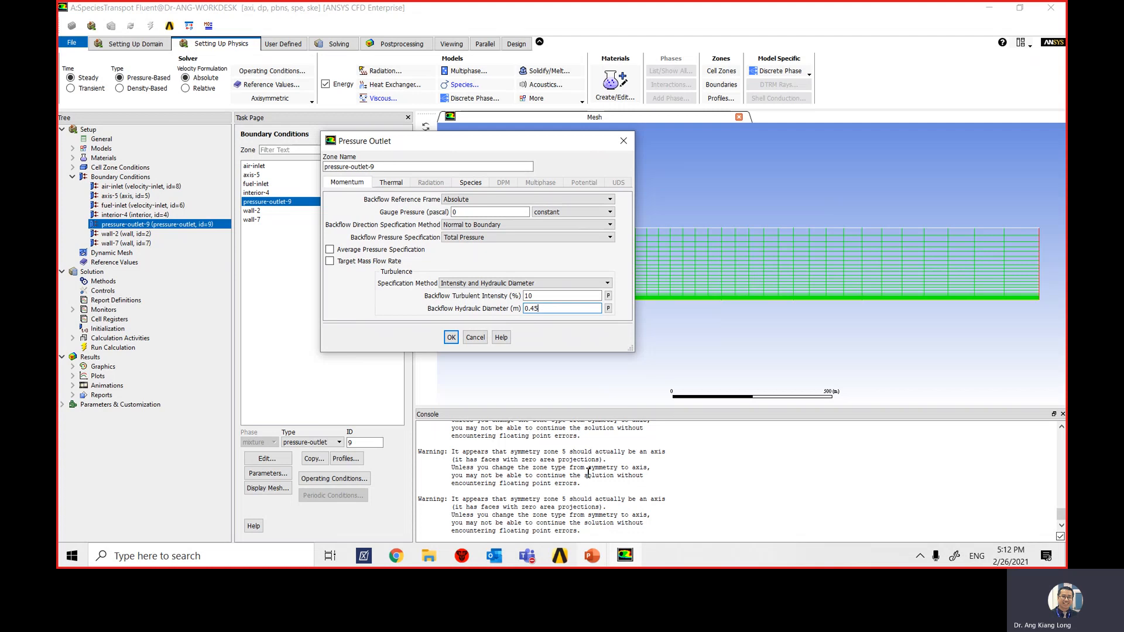
# Step: Check the outlet's hydraulic diameter and backflow total temperature against the PowerPoint problem description slide, returning to the outlet settings in Fluent
pyautogui.moveTo(598, 565)
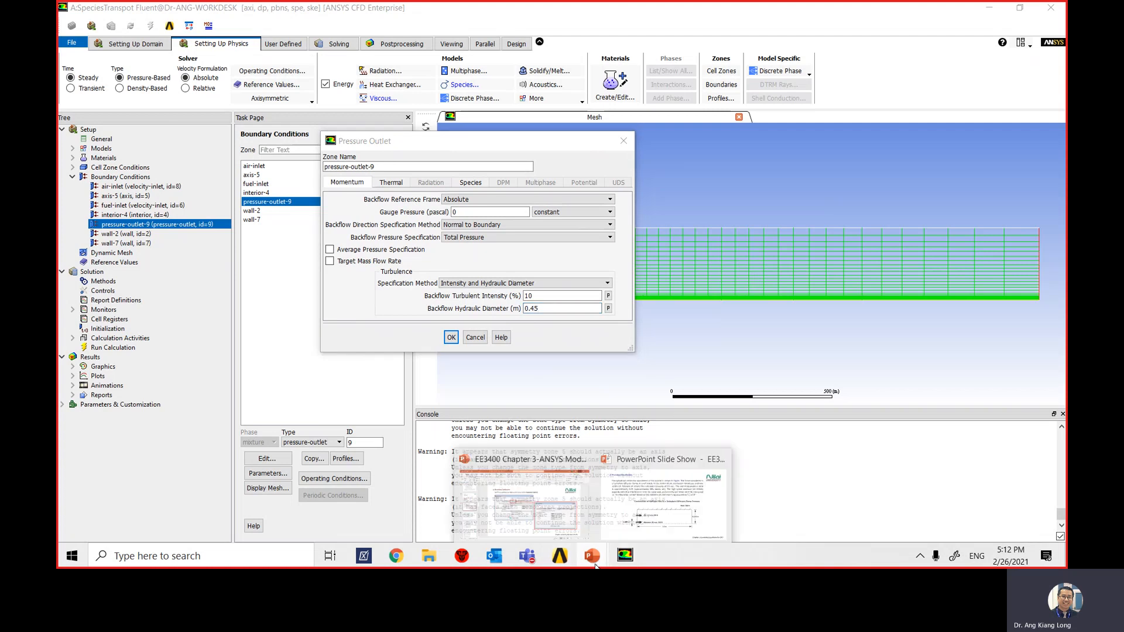
pyautogui.click(670, 523)
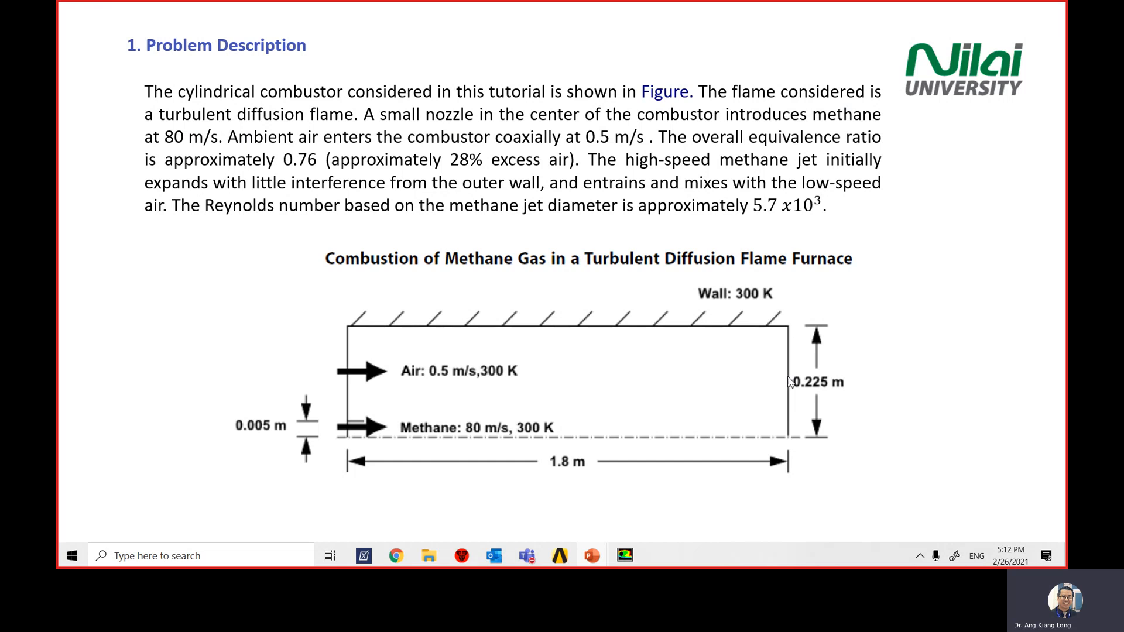
pyautogui.click(624, 555)
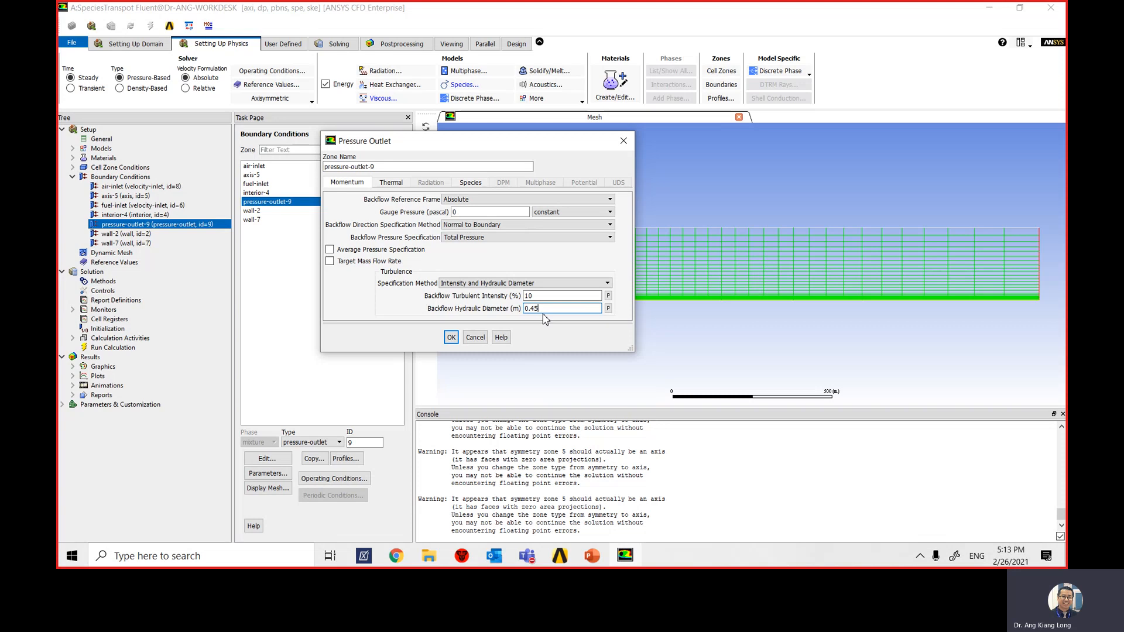
pyautogui.click(392, 183)
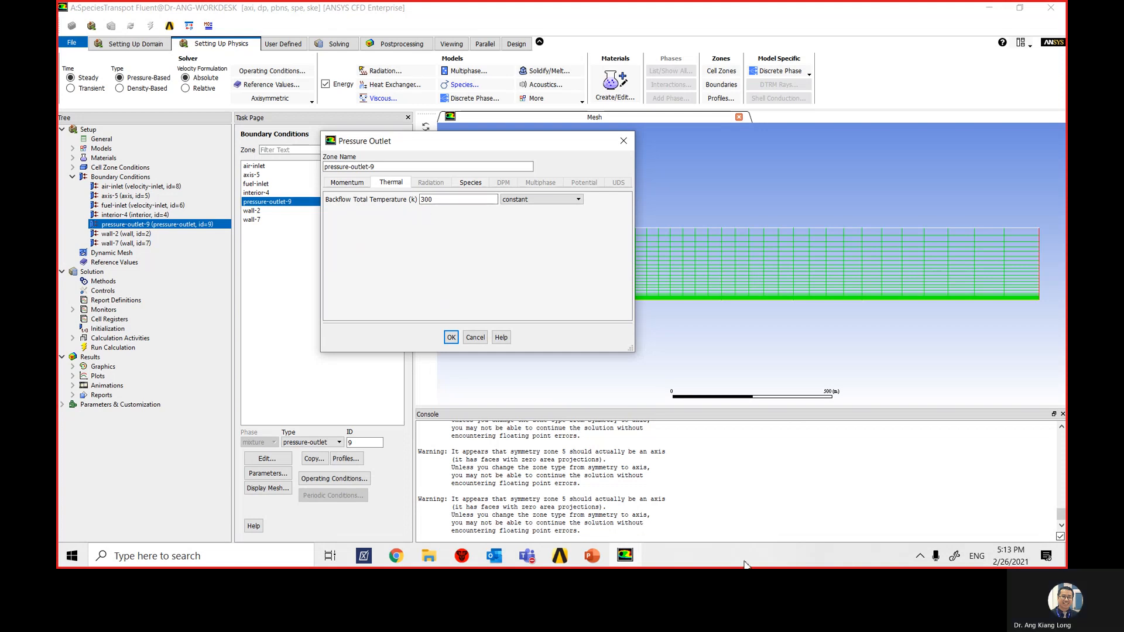
pyautogui.moveTo(597, 561)
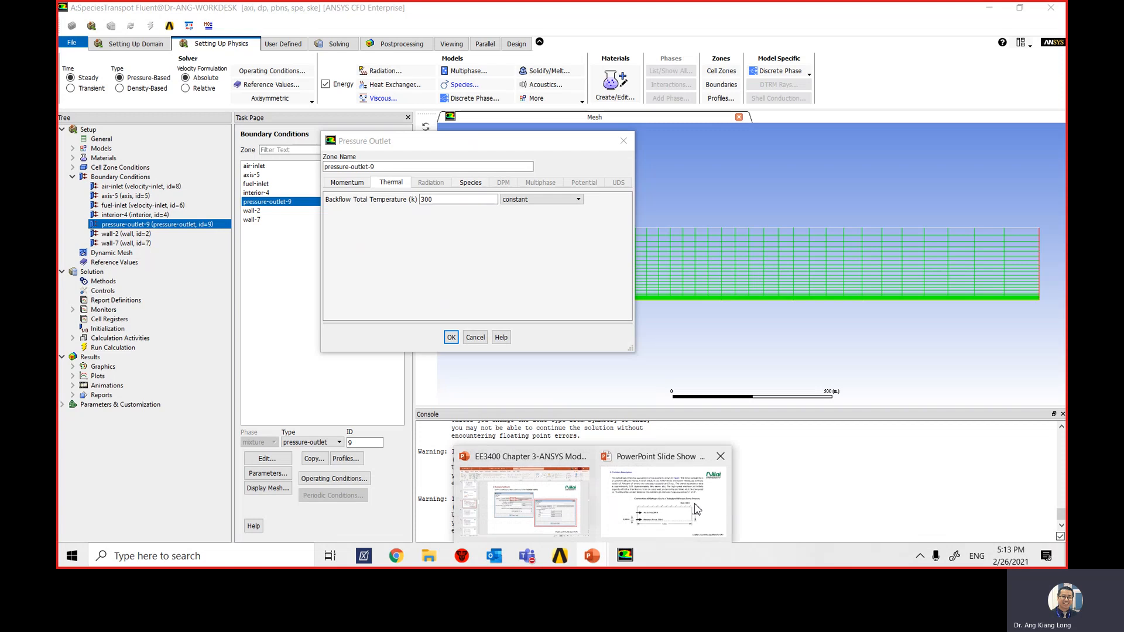
pyautogui.click(697, 508)
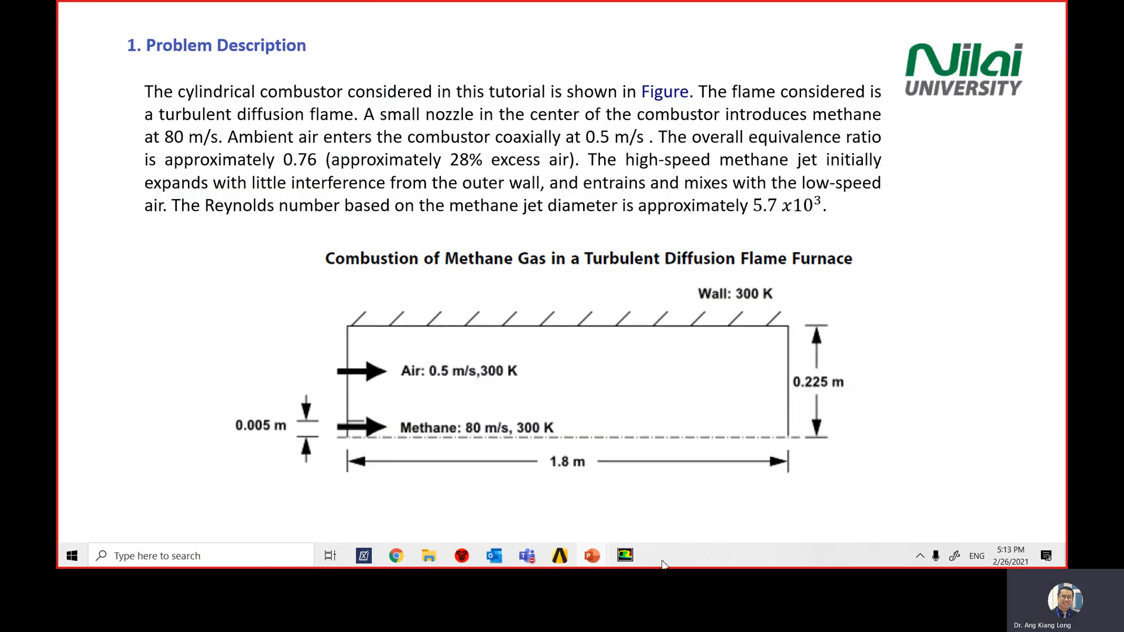
pyautogui.click(625, 557)
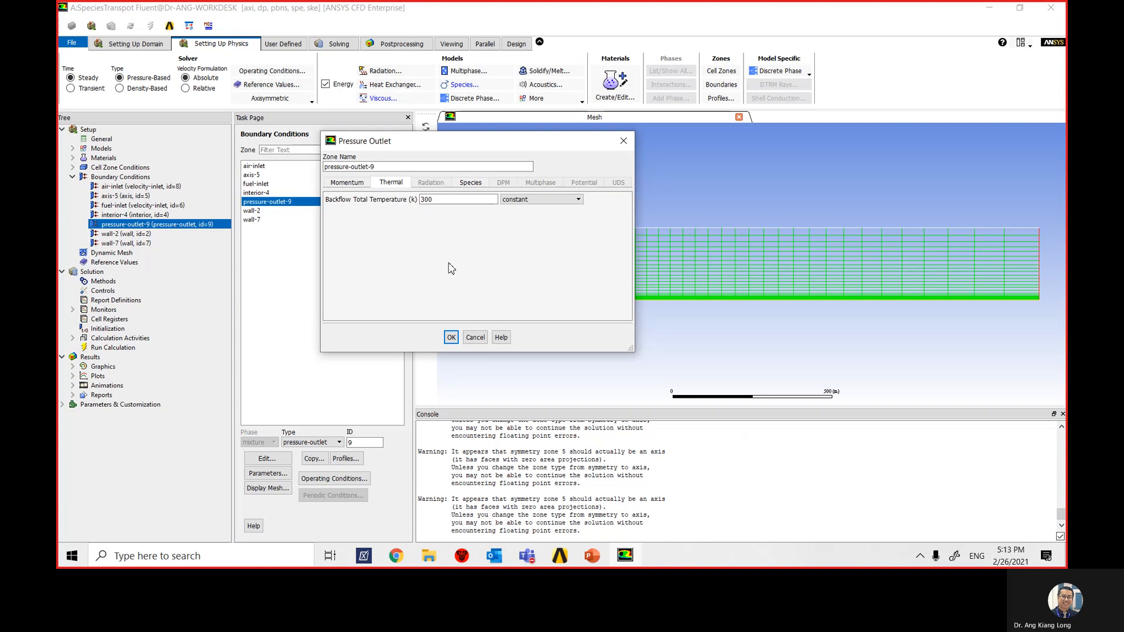
# Step: Set the pressure outlet's backflow o2 species mass fraction to 0.23 and apply the boundary conditions
pyautogui.click(471, 183)
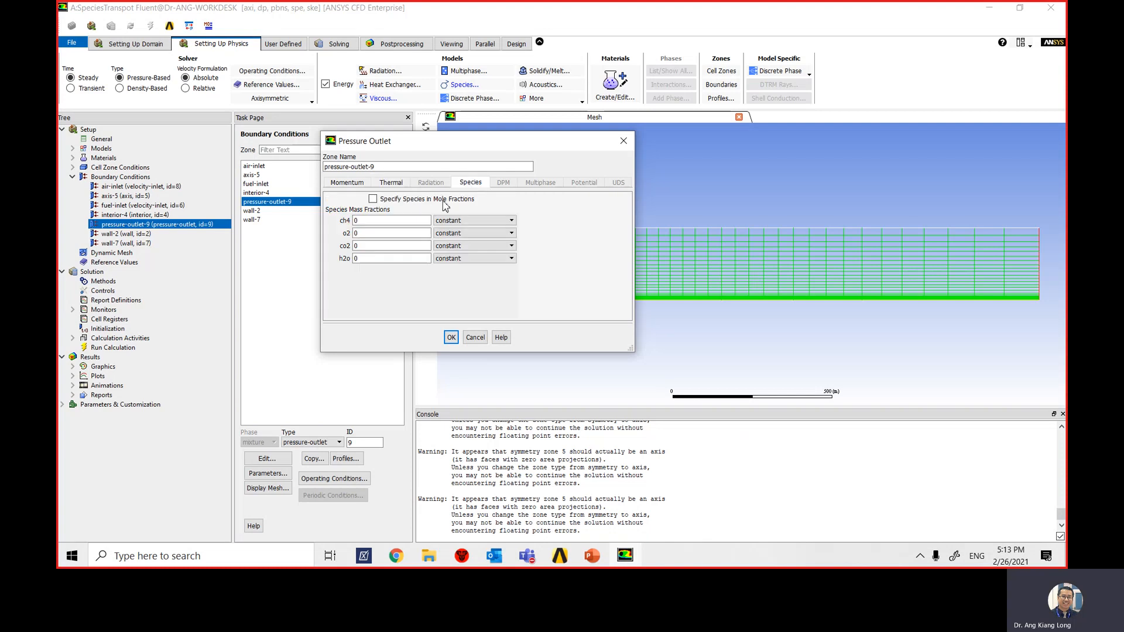
pyautogui.doubleClick(377, 232)
pyautogui.write('.23')
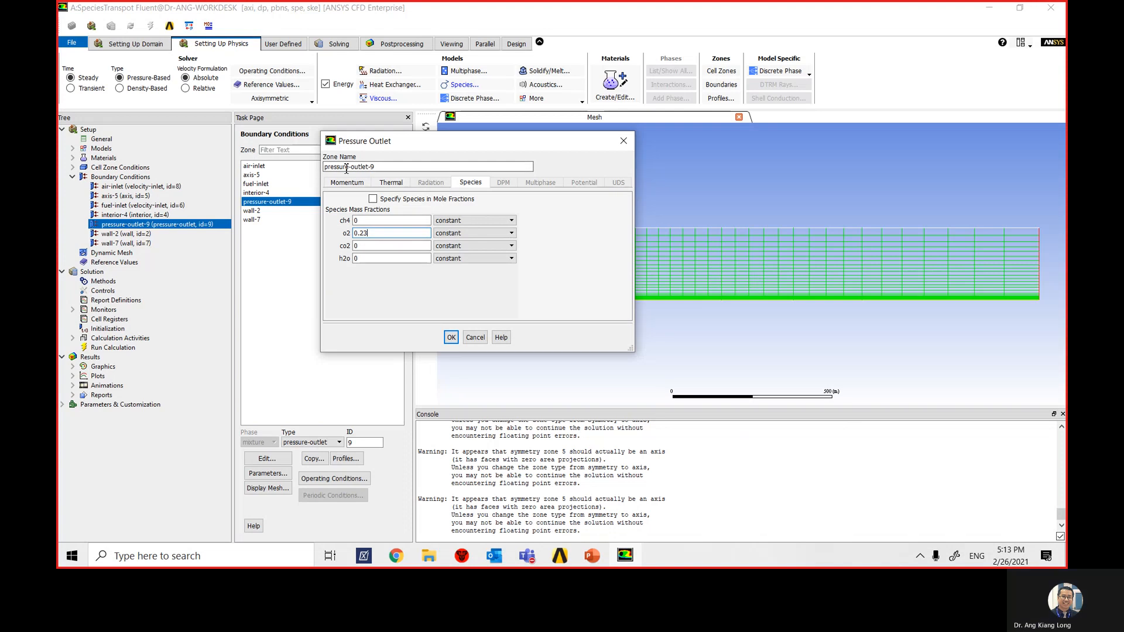
pyautogui.click(451, 337)
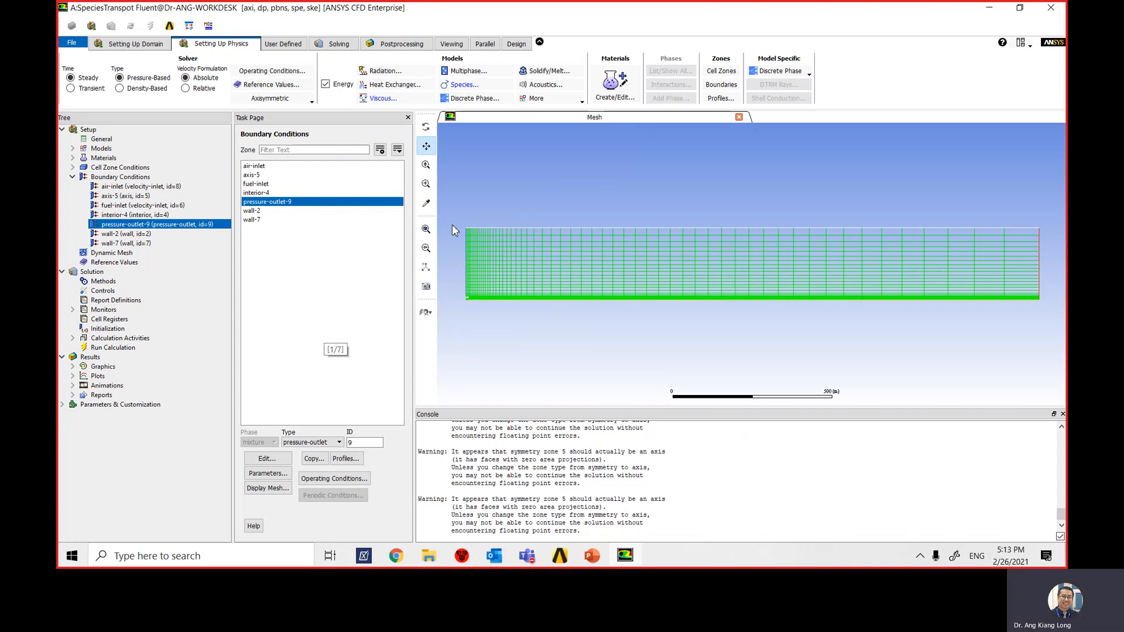
# Step: Open the wall-7 boundary for editing and rename the zone as outer-wall
pyautogui.click(268, 221)
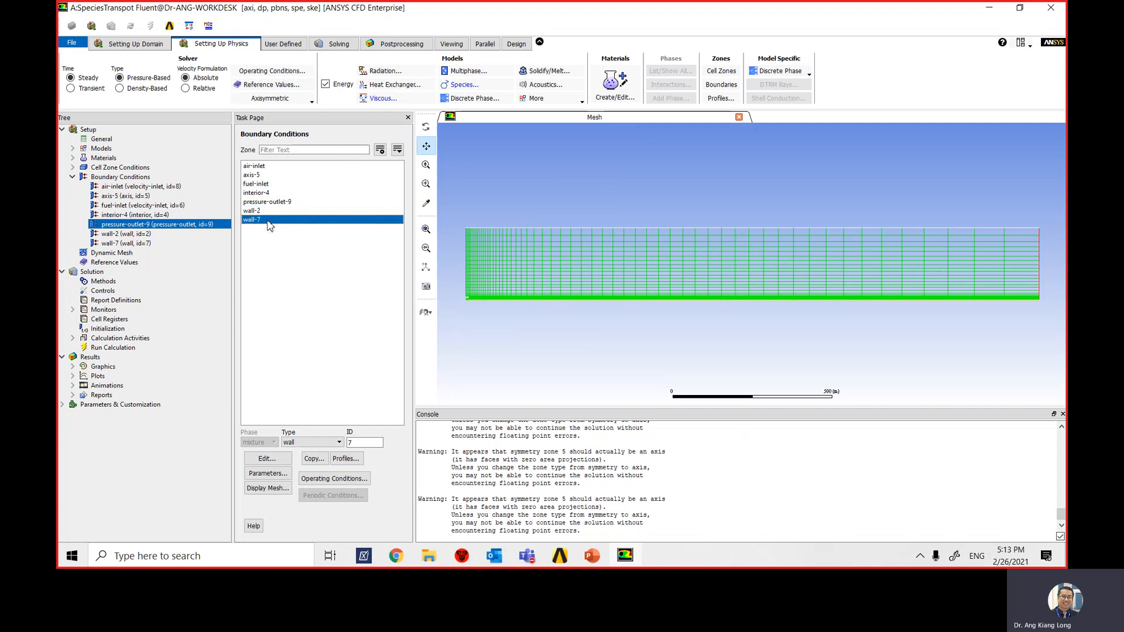
pyautogui.click(264, 461)
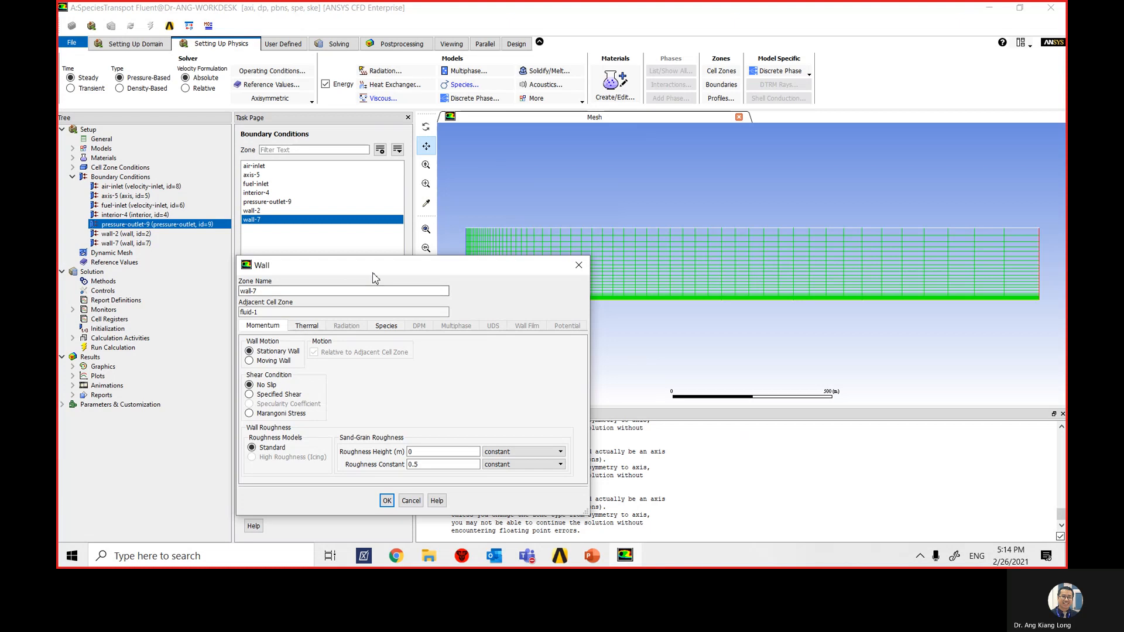
pyautogui.moveTo(373, 273); pyautogui.dragTo(505, 161)
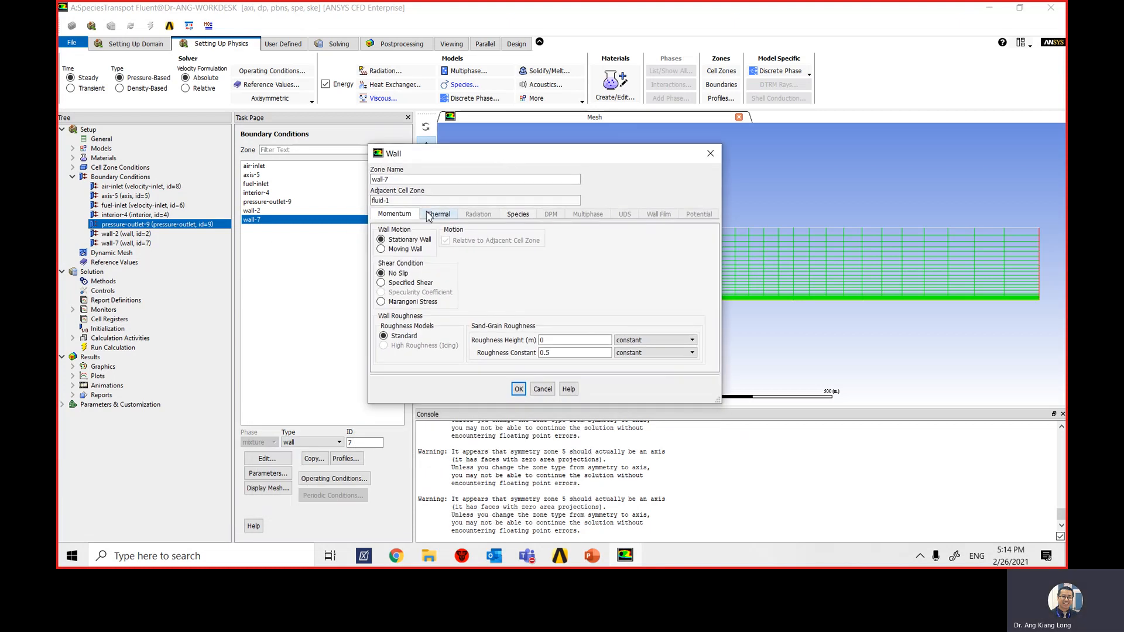
pyautogui.moveTo(399, 179); pyautogui.dragTo(364, 180)
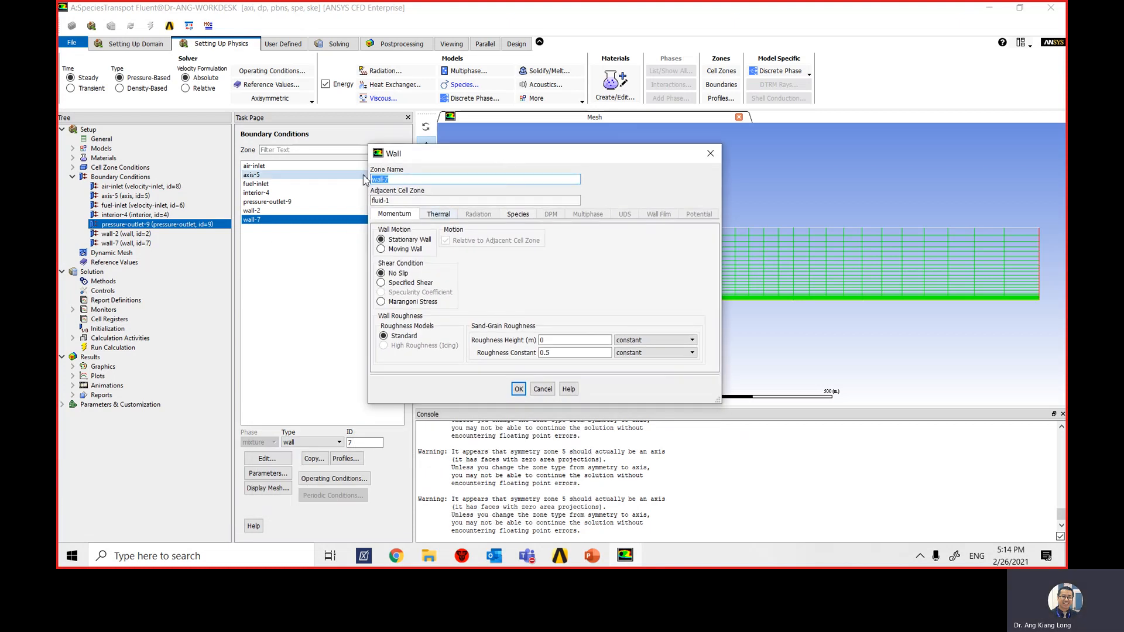
pyautogui.write('outer-wall')
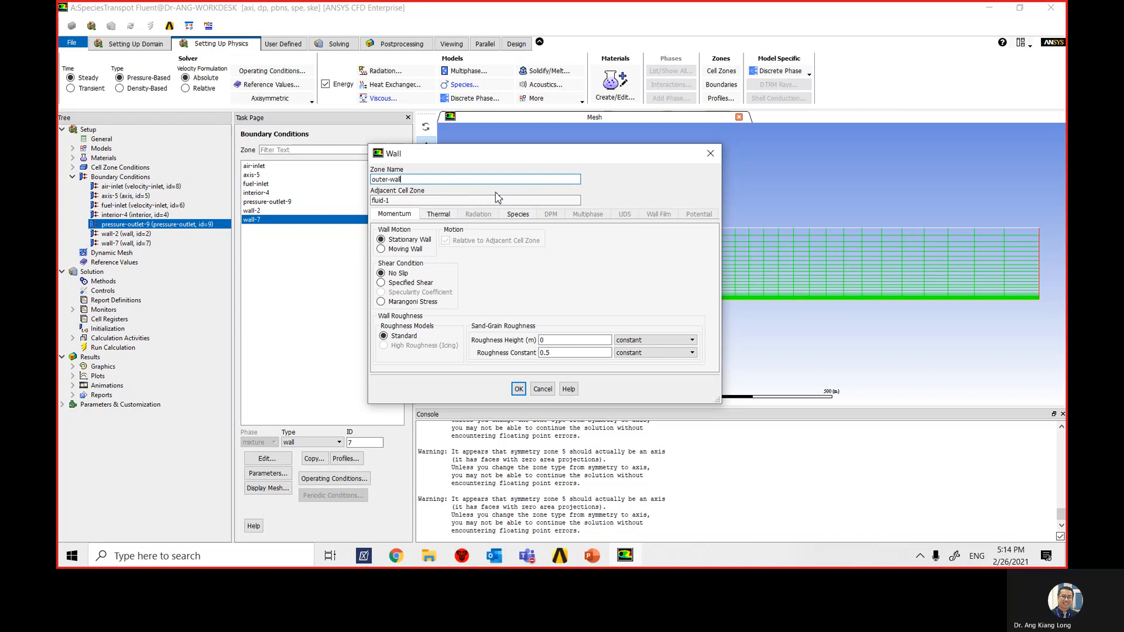
# Step: Review the outer wall's momentum and thermal settings, and check the wall temperature on the PowerPoint slide before returning to Fluent
pyautogui.click(437, 215)
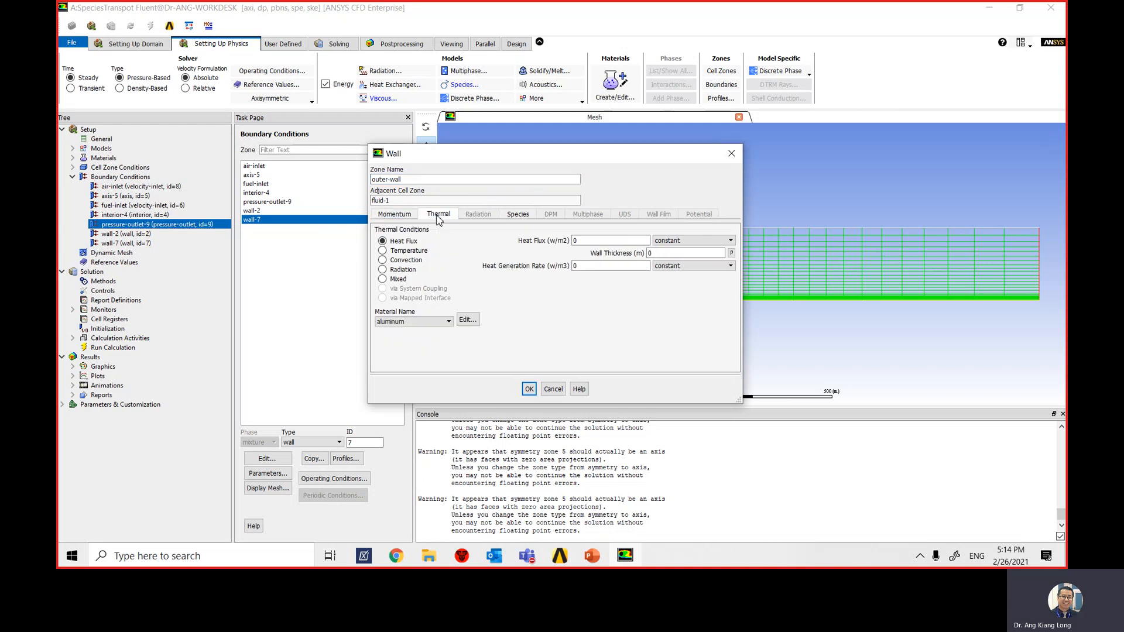
pyautogui.click(403, 216)
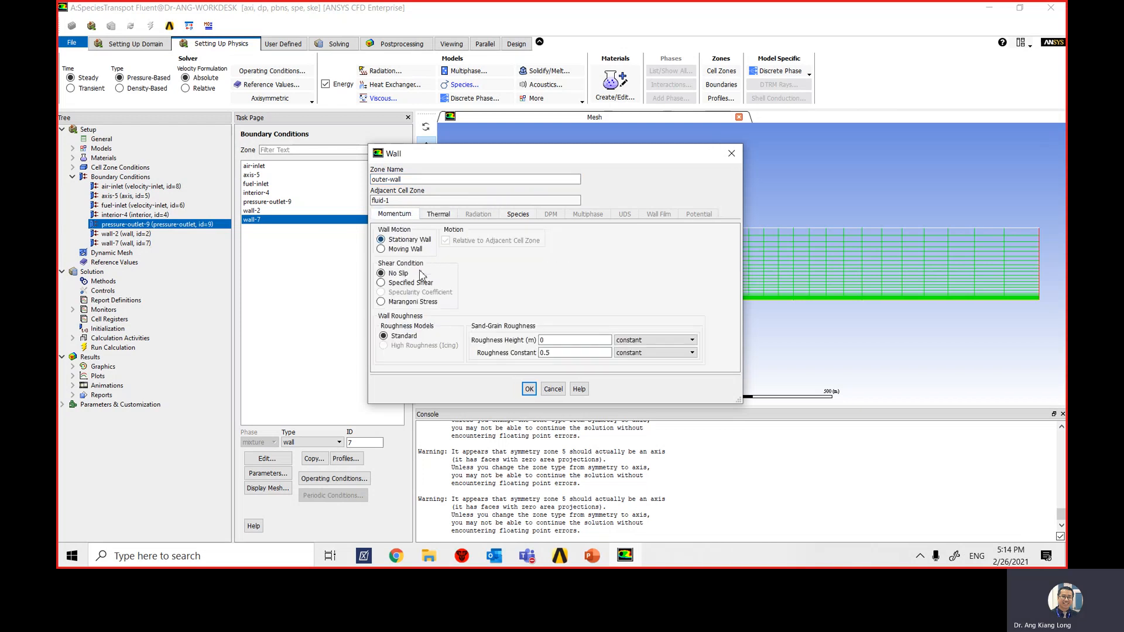
pyautogui.click(441, 214)
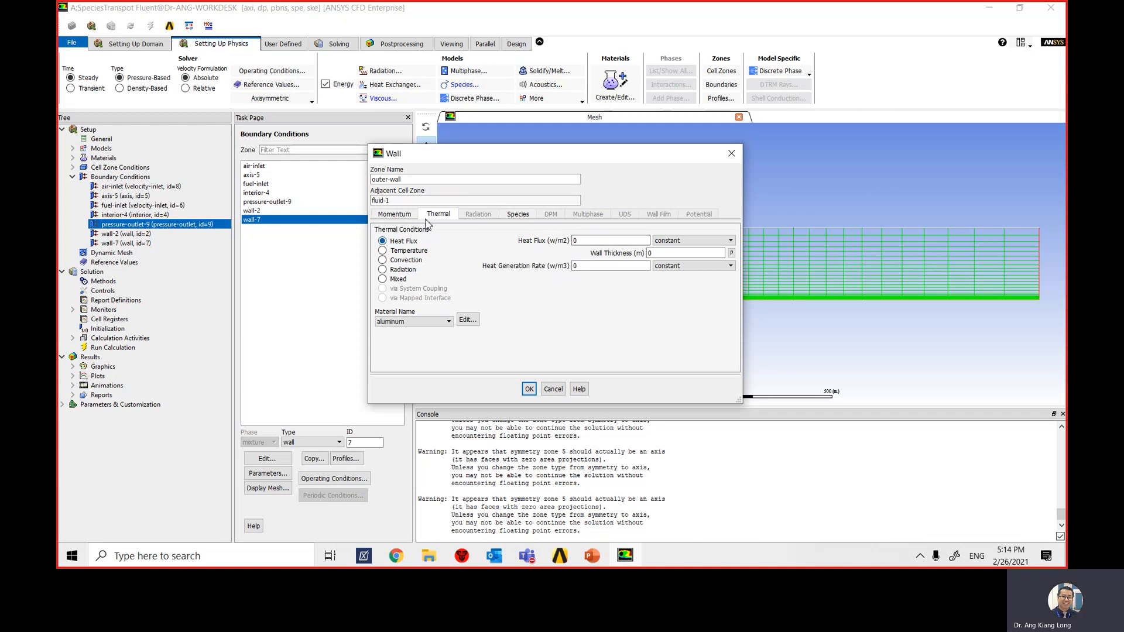
pyautogui.moveTo(591, 559)
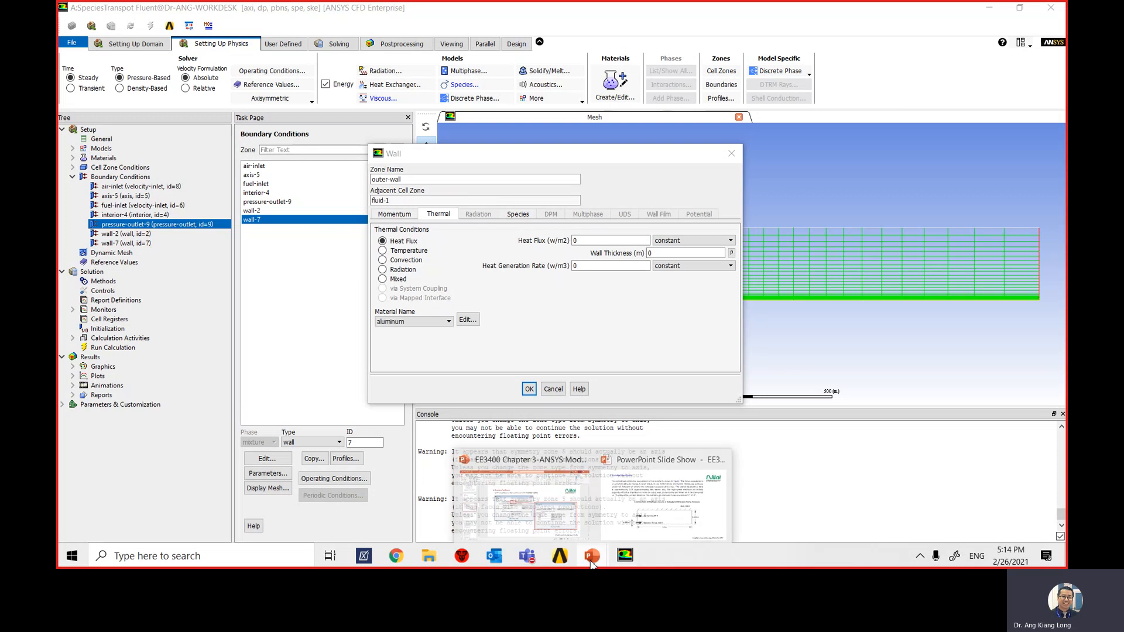
pyautogui.click(650, 492)
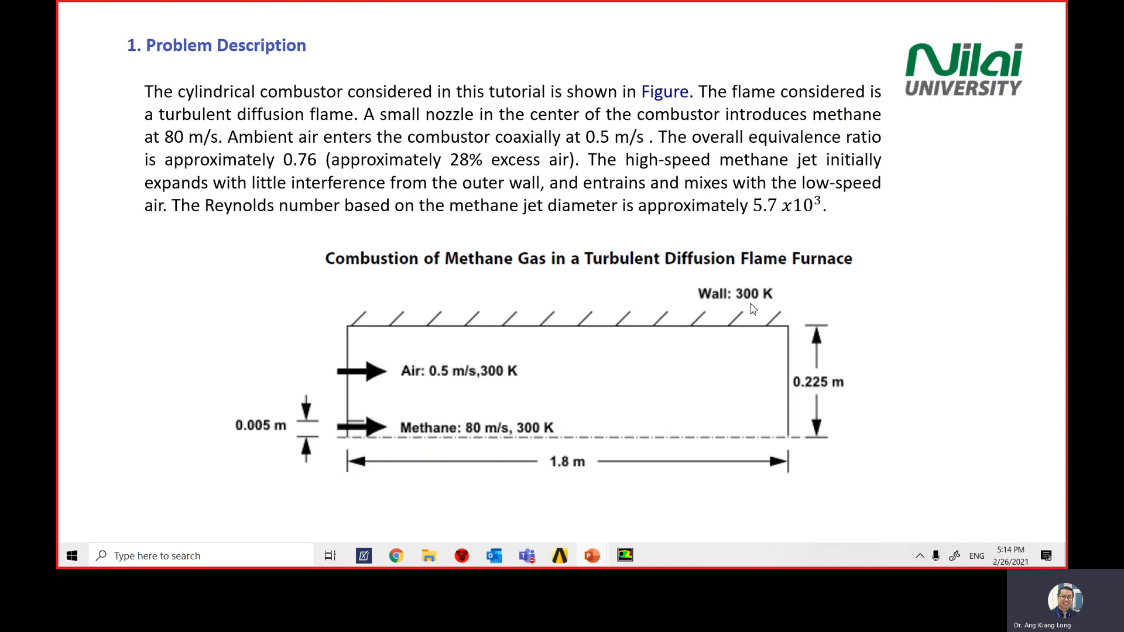
pyautogui.click(625, 559)
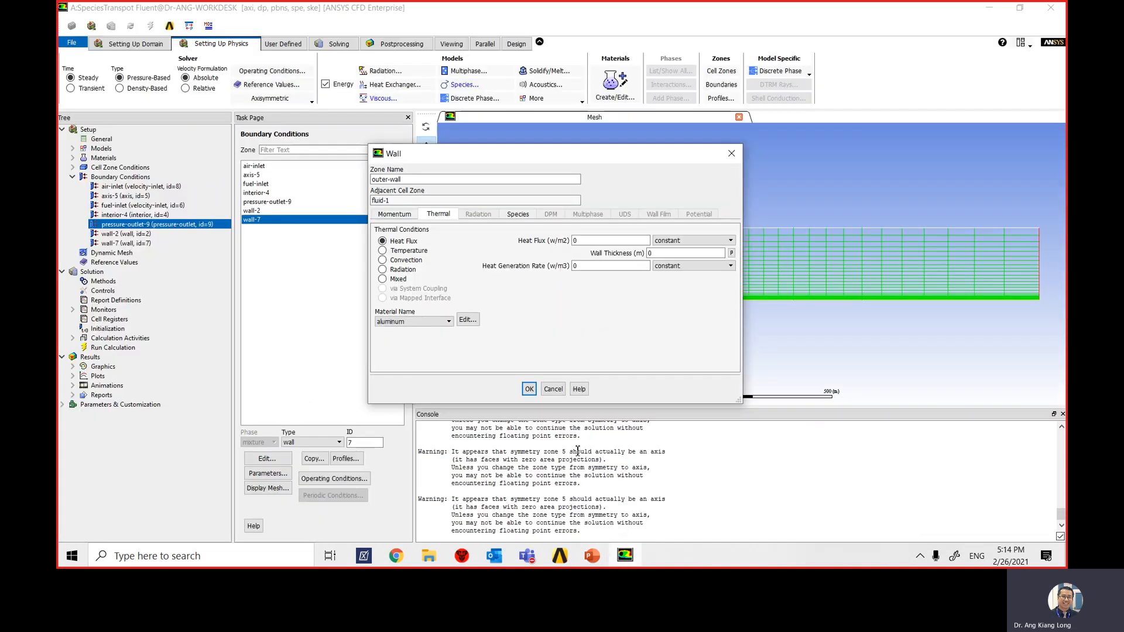
# Step: Switch the outer wall's thermal condition to Temperature and apply the wall boundary settings
pyautogui.click(383, 250)
pyautogui.click(588, 244)
pyautogui.click(529, 390)
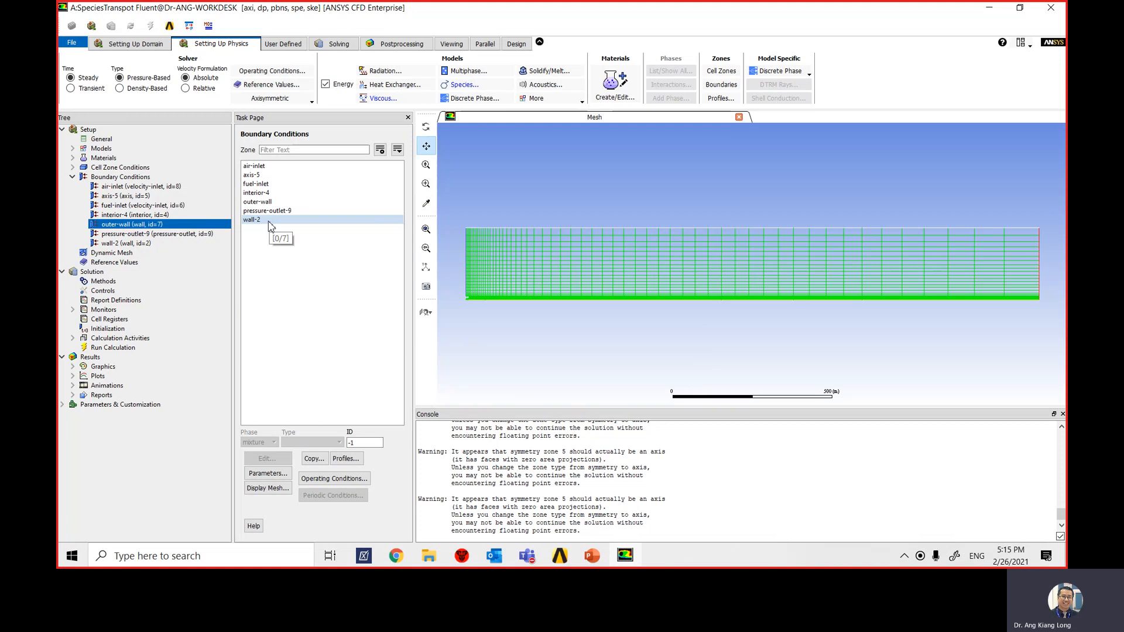
# Step: Rename the wall-2 boundary at the fuel inlet as nozzle, review its thermal settings, and apply it with the zero heat flux condition
pyautogui.scroll(5, 467, 305)
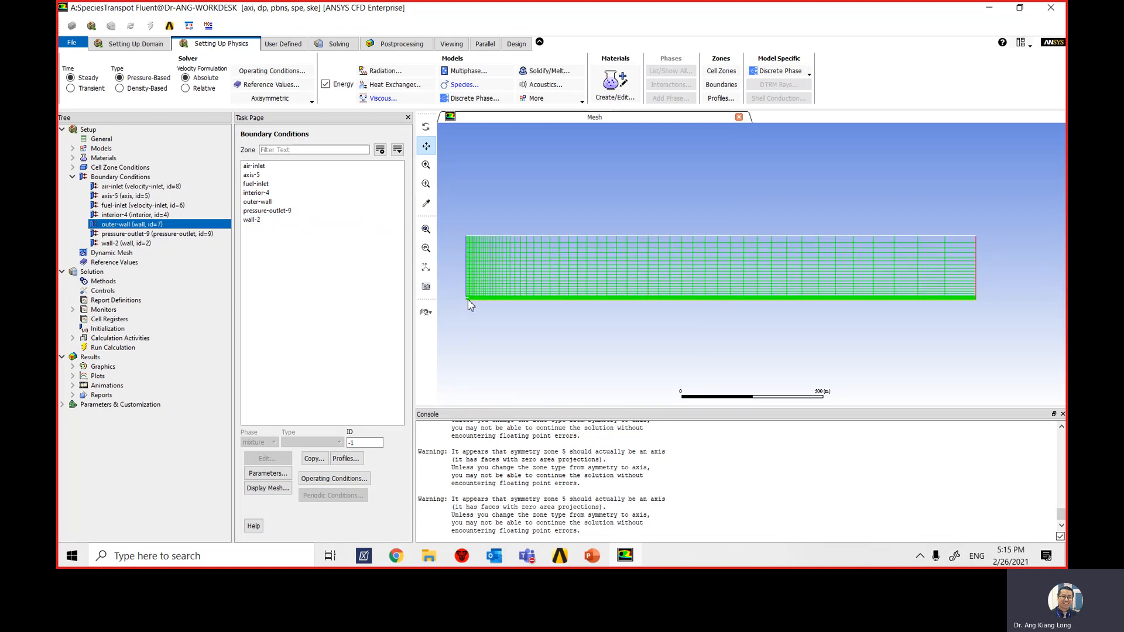
pyautogui.scroll(5, 474, 304)
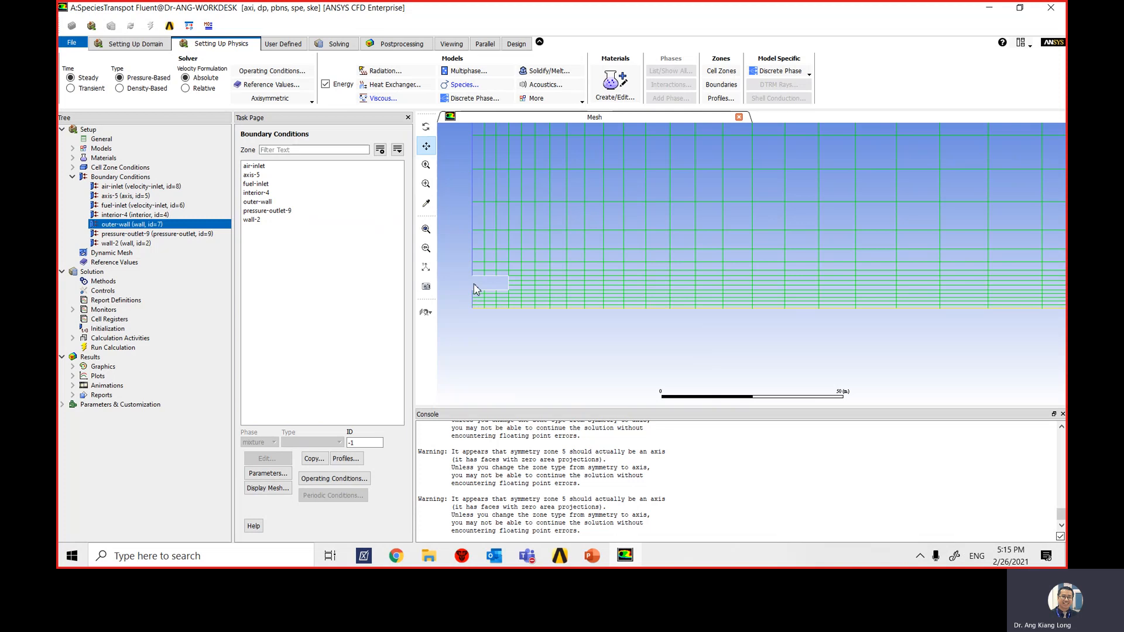
pyautogui.click(281, 220)
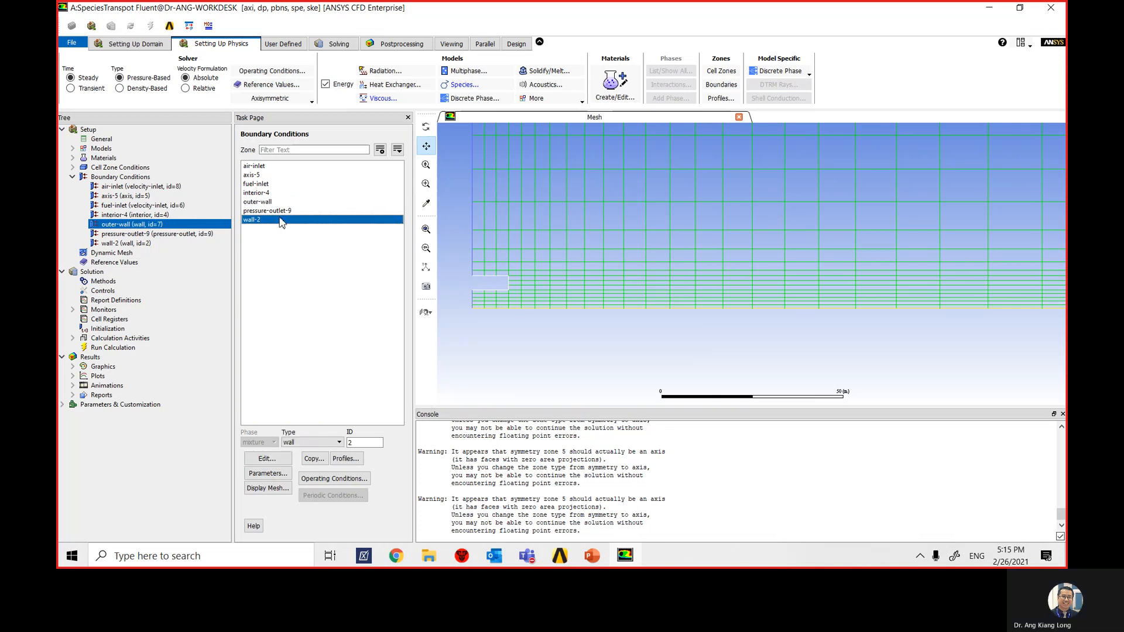
pyautogui.click(267, 458)
pyautogui.moveTo(417, 272); pyautogui.dragTo(445, 130)
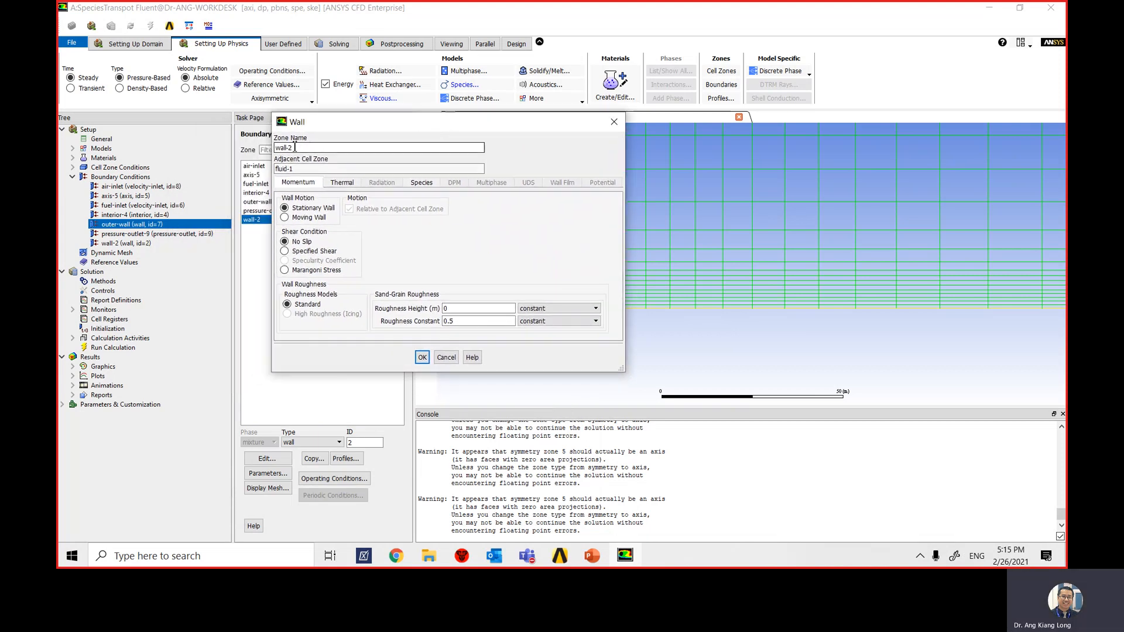
pyautogui.moveTo(295, 147); pyautogui.dragTo(275, 148)
pyautogui.write('nozzle')
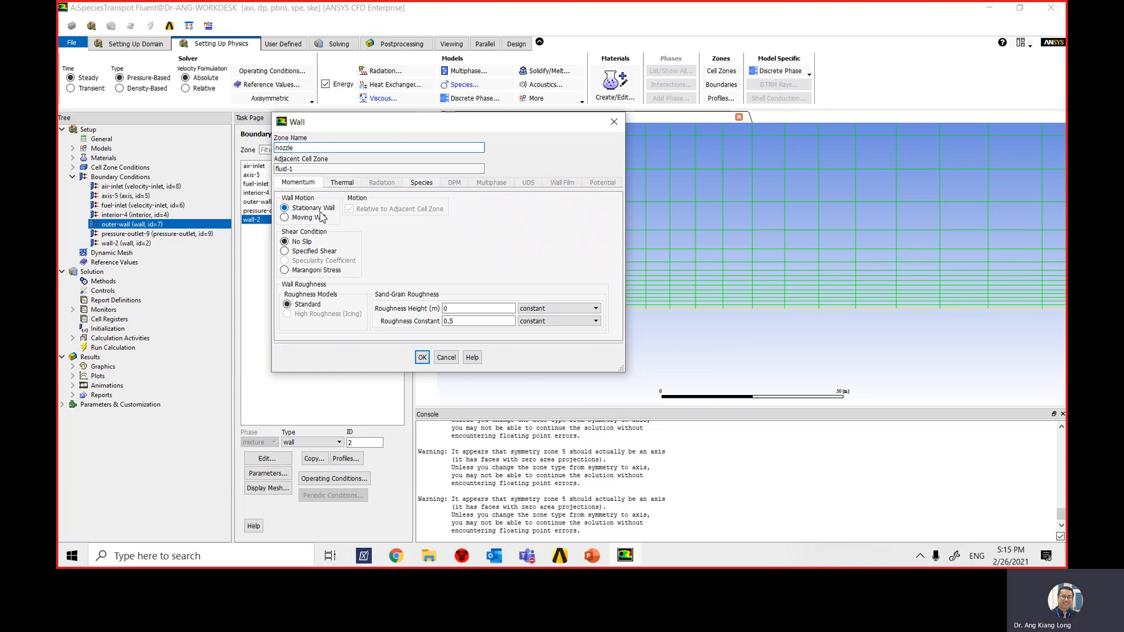
pyautogui.click(342, 182)
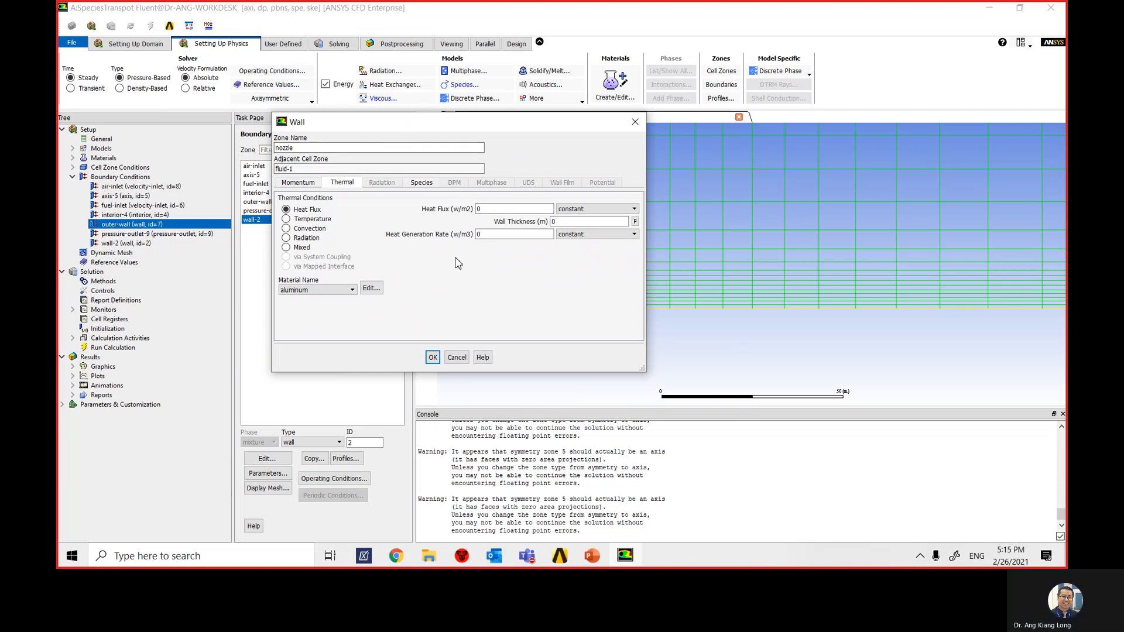
pyautogui.click(432, 357)
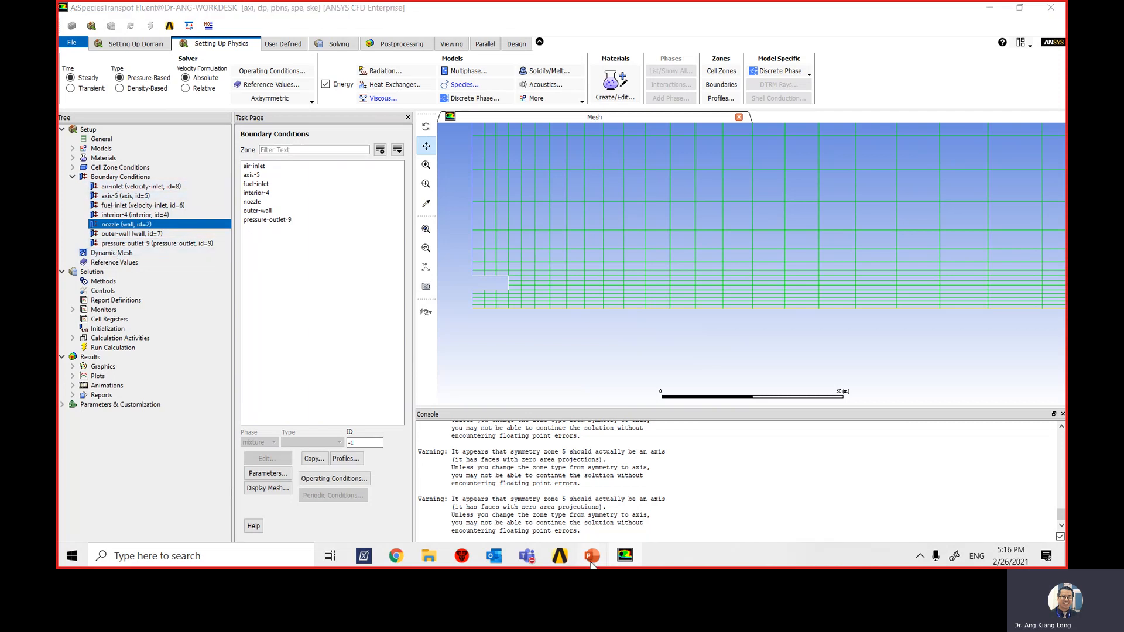
# Step: Check the combustor problem description and diagram on the PowerPoint slide, and return to Fluent
pyautogui.moveTo(590, 563)
pyautogui.click(644, 518)
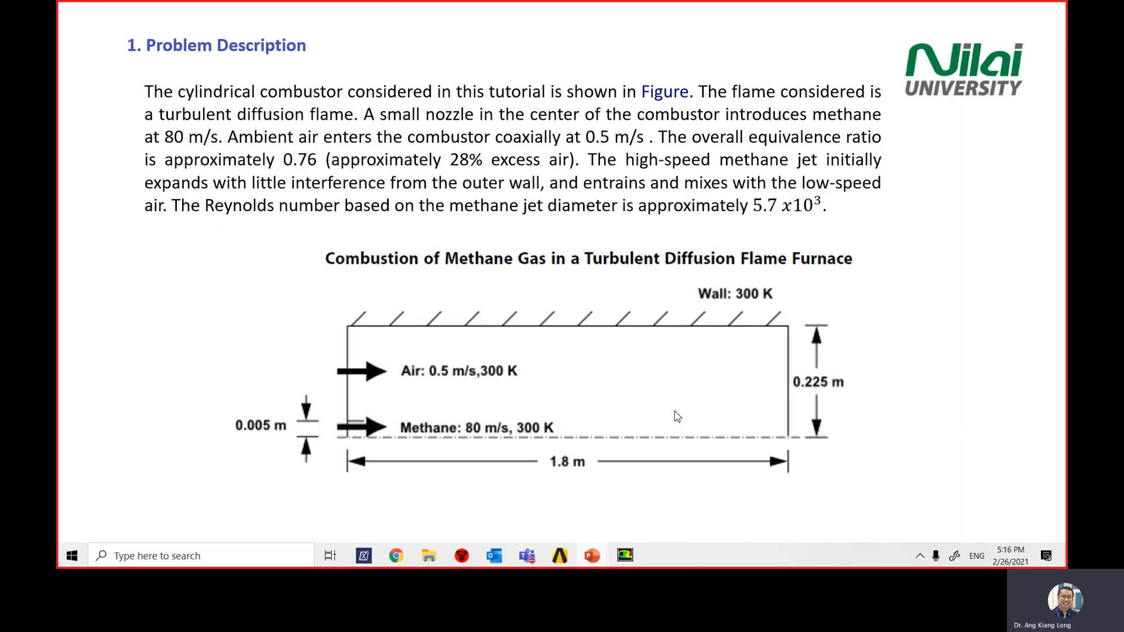
pyautogui.click(625, 555)
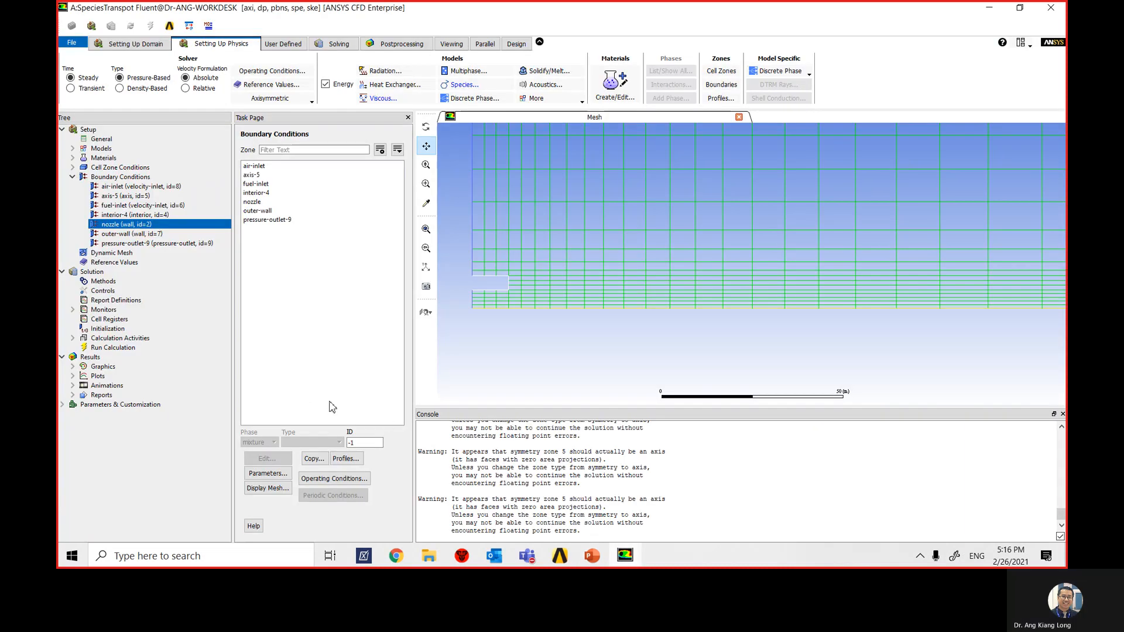
# Step: Set the solution method's pressure-velocity coupling scheme to Coupled and enable Pseudo Transient
pyautogui.click(74, 177)
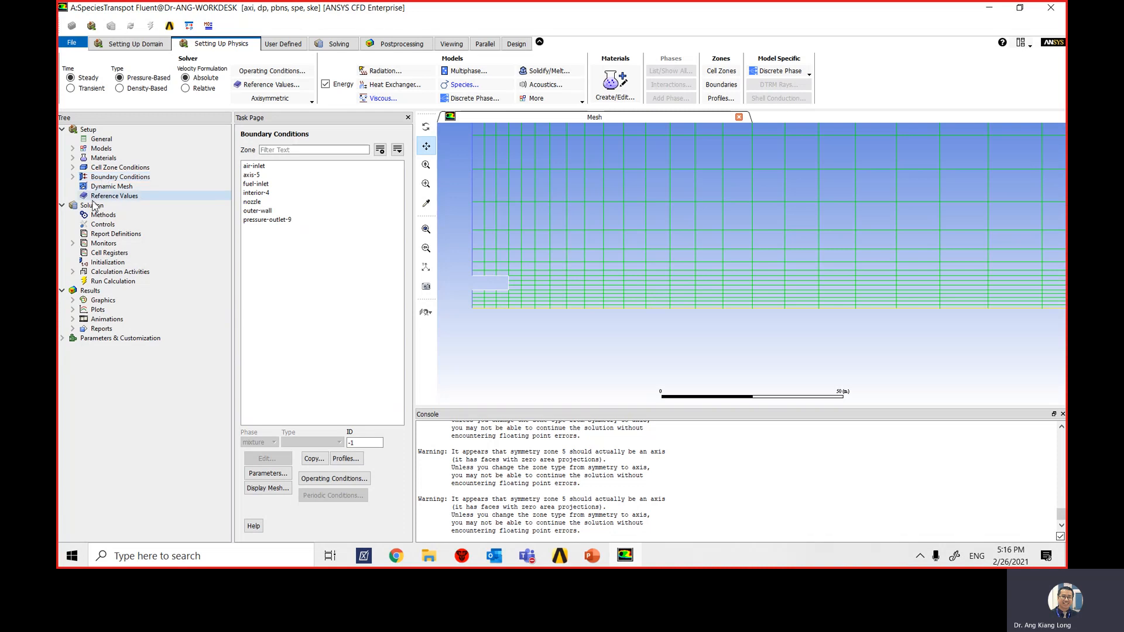
pyautogui.click(105, 217)
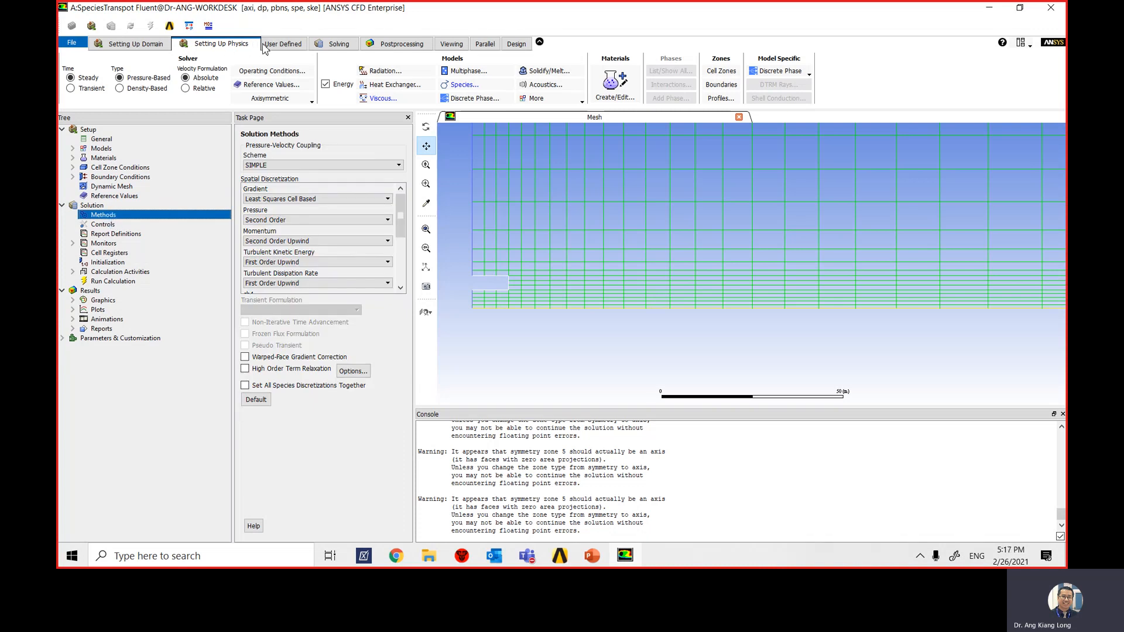
pyautogui.click(337, 45)
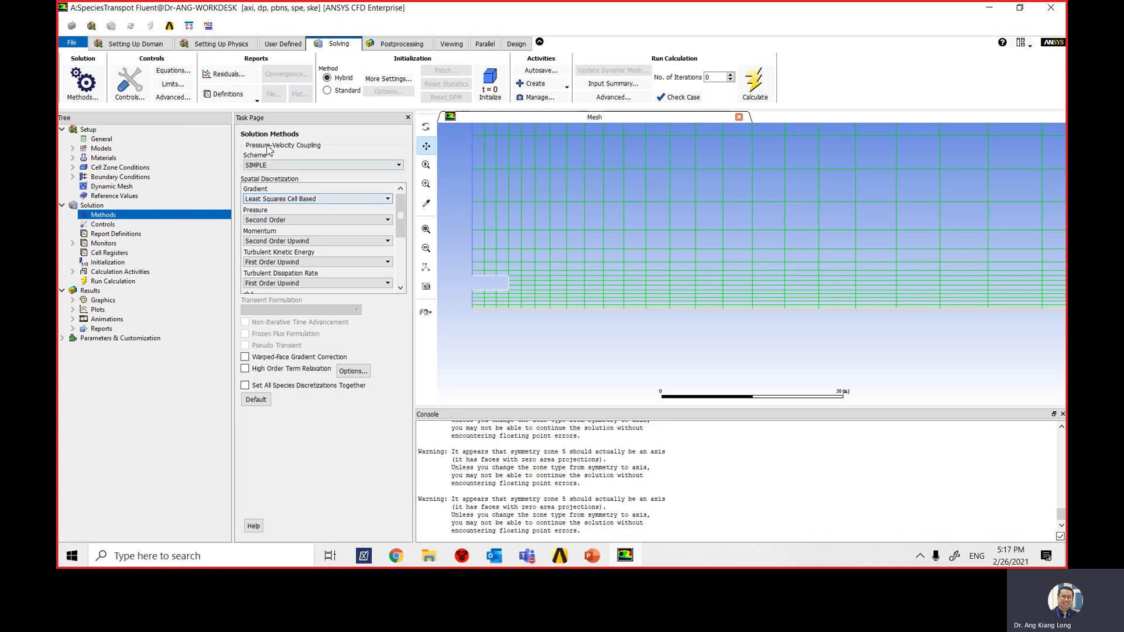
pyautogui.click(291, 165)
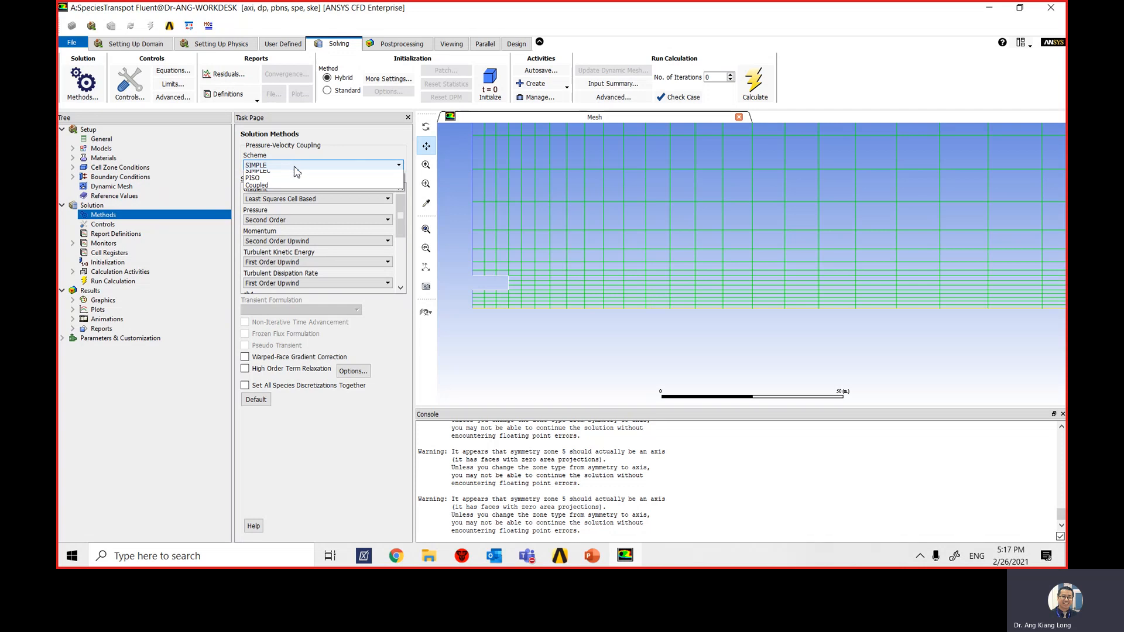
pyautogui.click(291, 198)
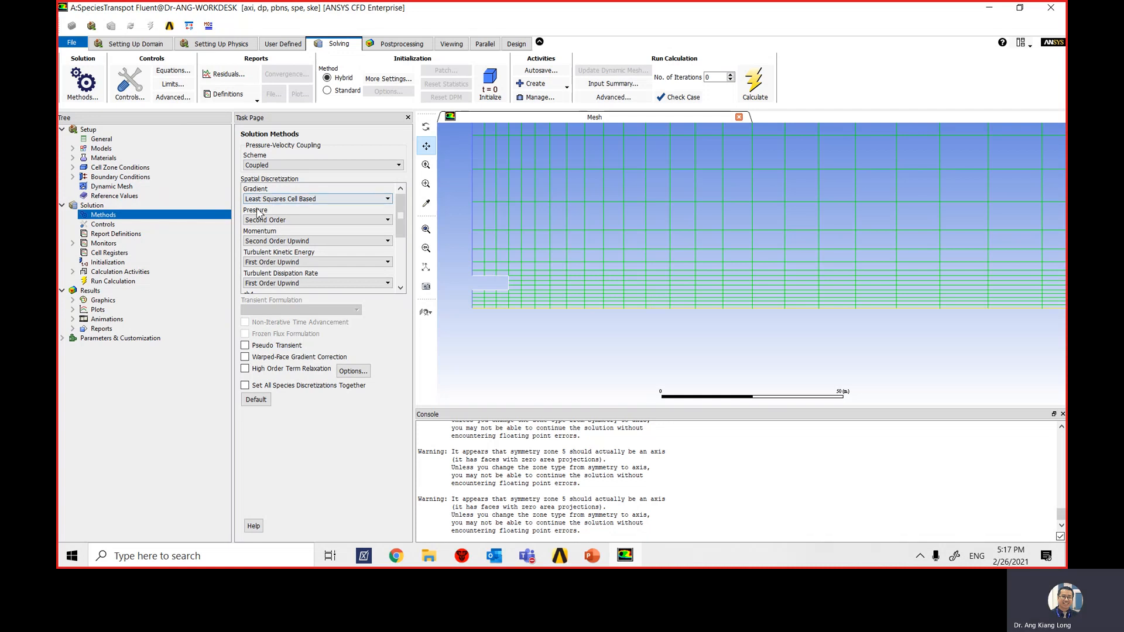
pyautogui.click(245, 346)
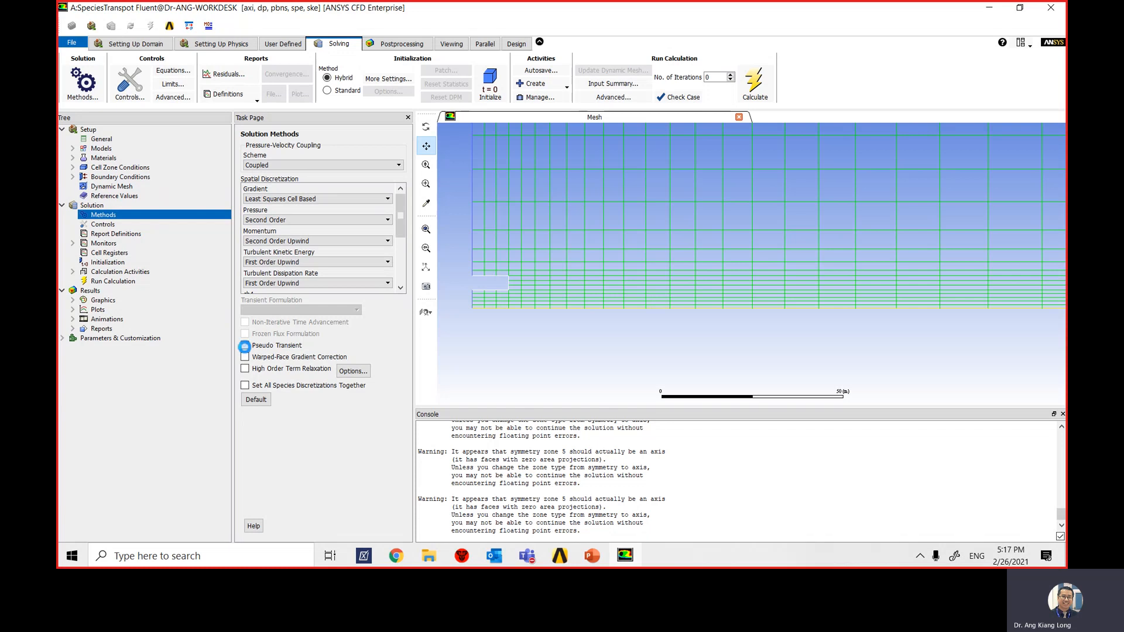
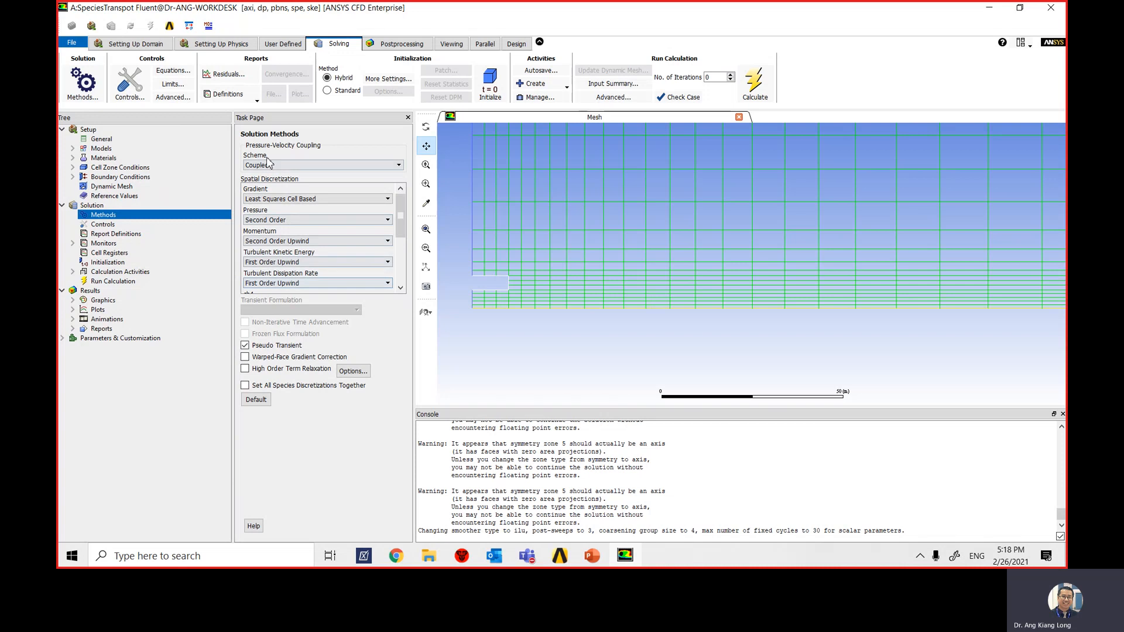
# Step: Set the pseudo transient explicit relaxation factor for density to 0.25 in the solution controls
pyautogui.click(116, 227)
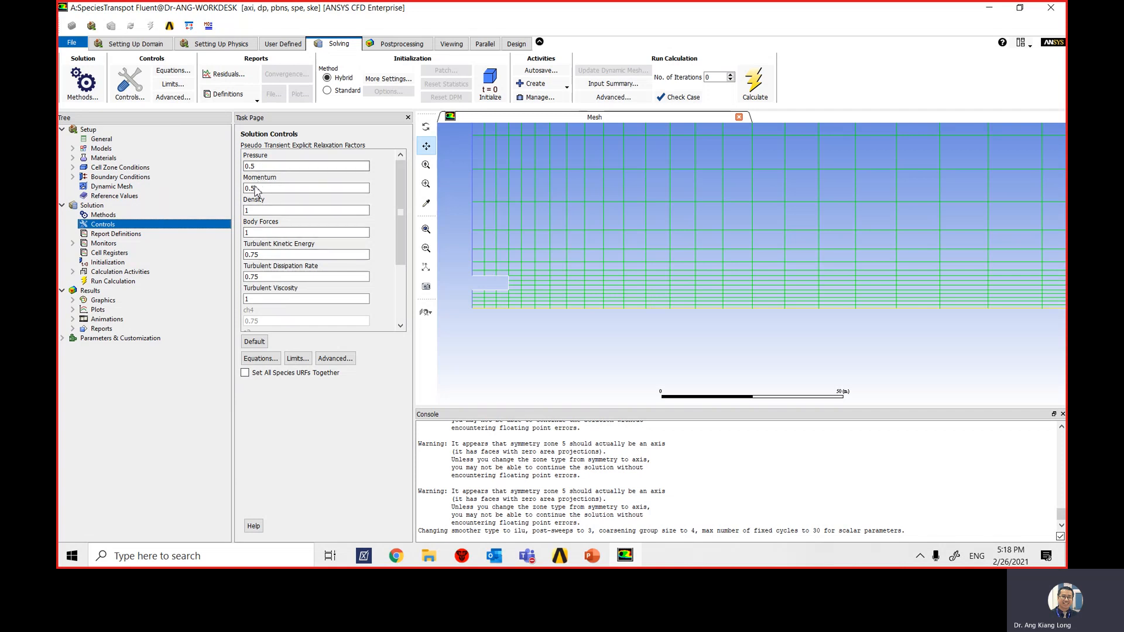
pyautogui.doubleClick(250, 211)
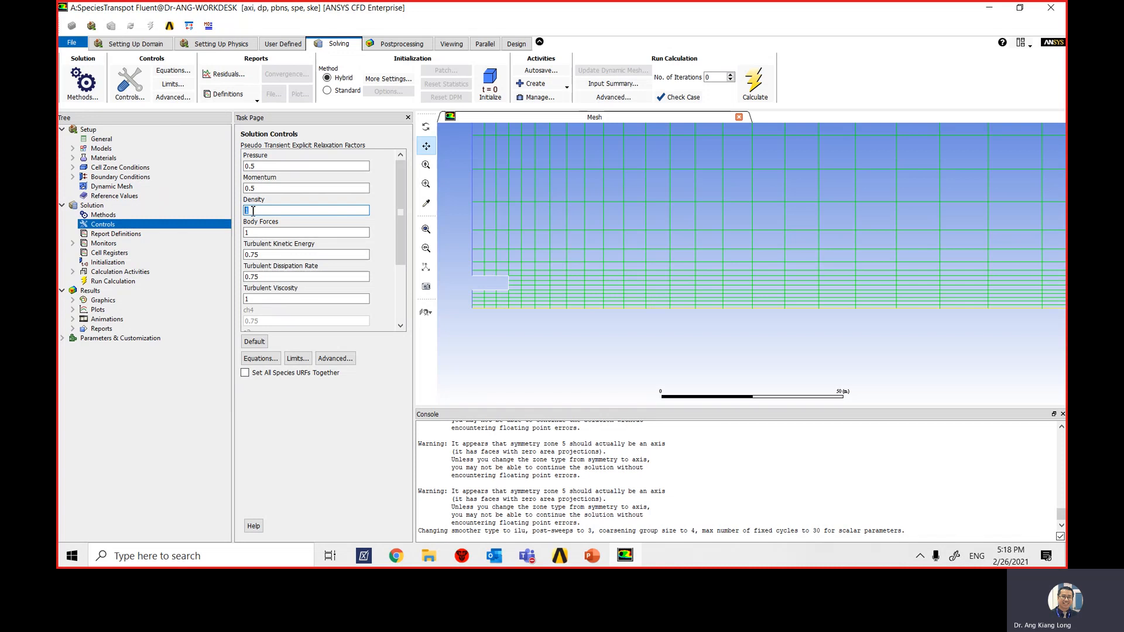
pyautogui.write('0.25')
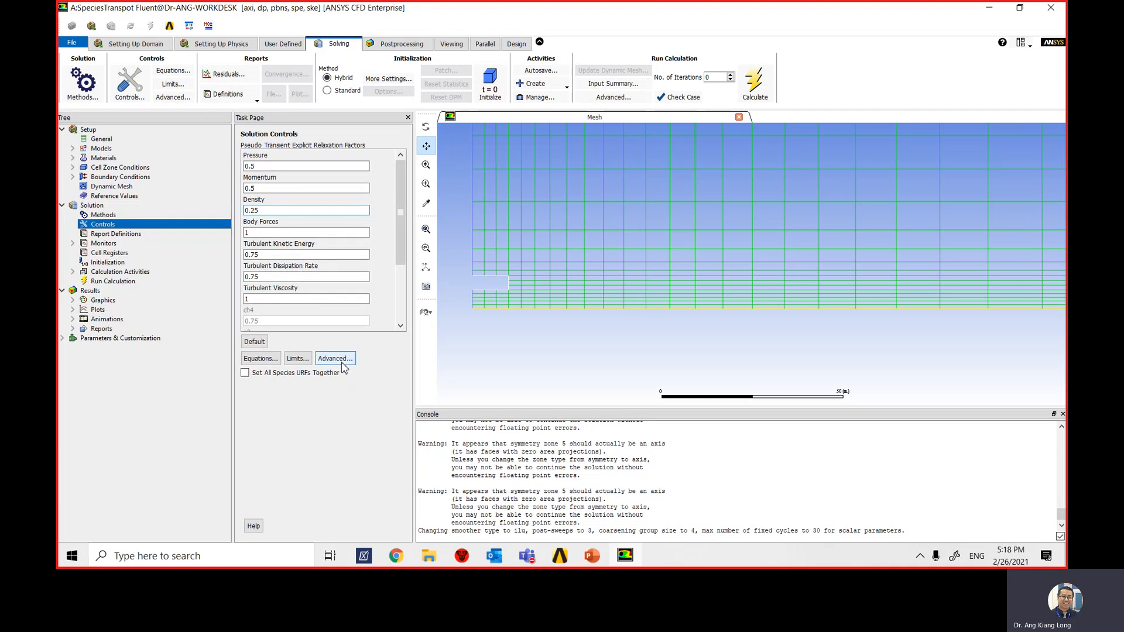
# Step: Enable the pseudo transient method for ch4, o2, co2 and h2o in the expert settings of the advanced solution controls
pyautogui.click(335, 358)
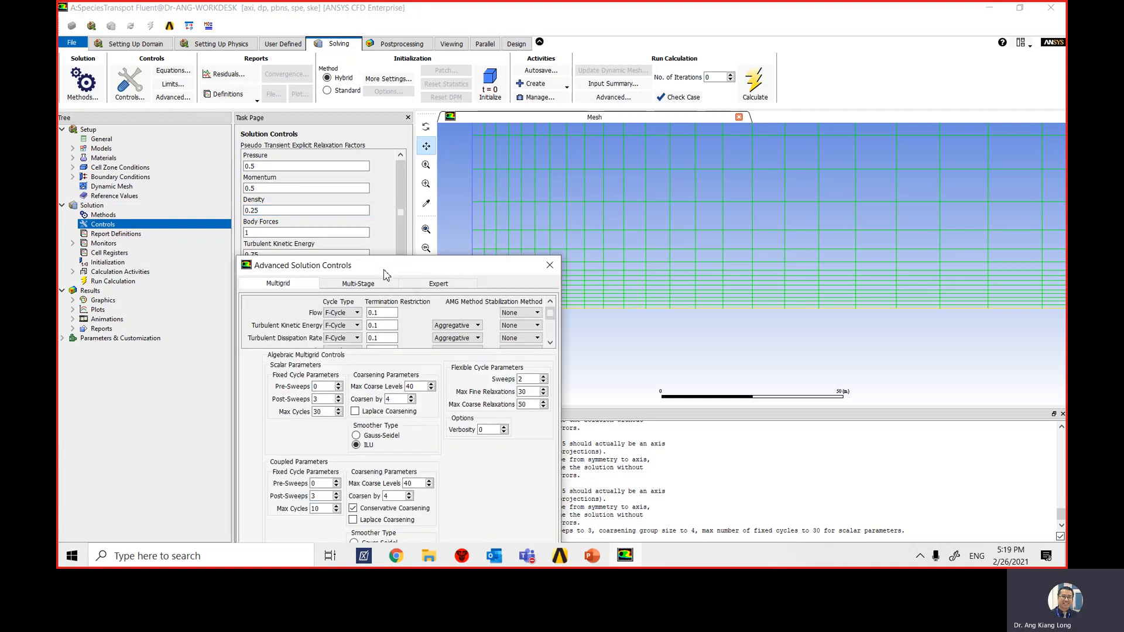
pyautogui.moveTo(475, 130); pyautogui.dragTo(478, 105)
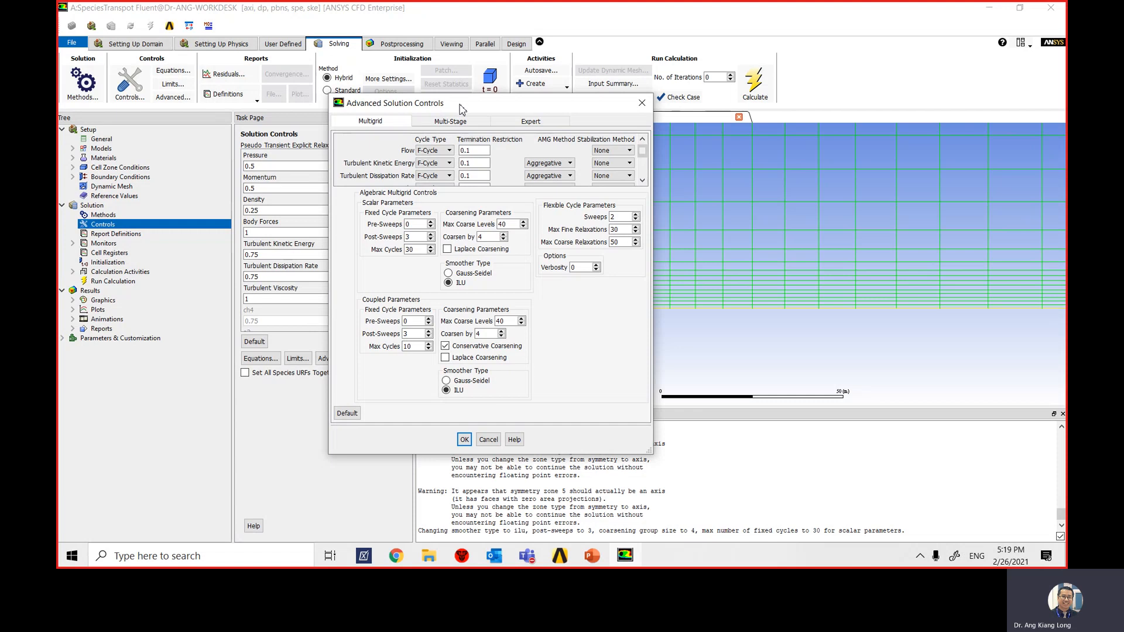
pyautogui.click(530, 123)
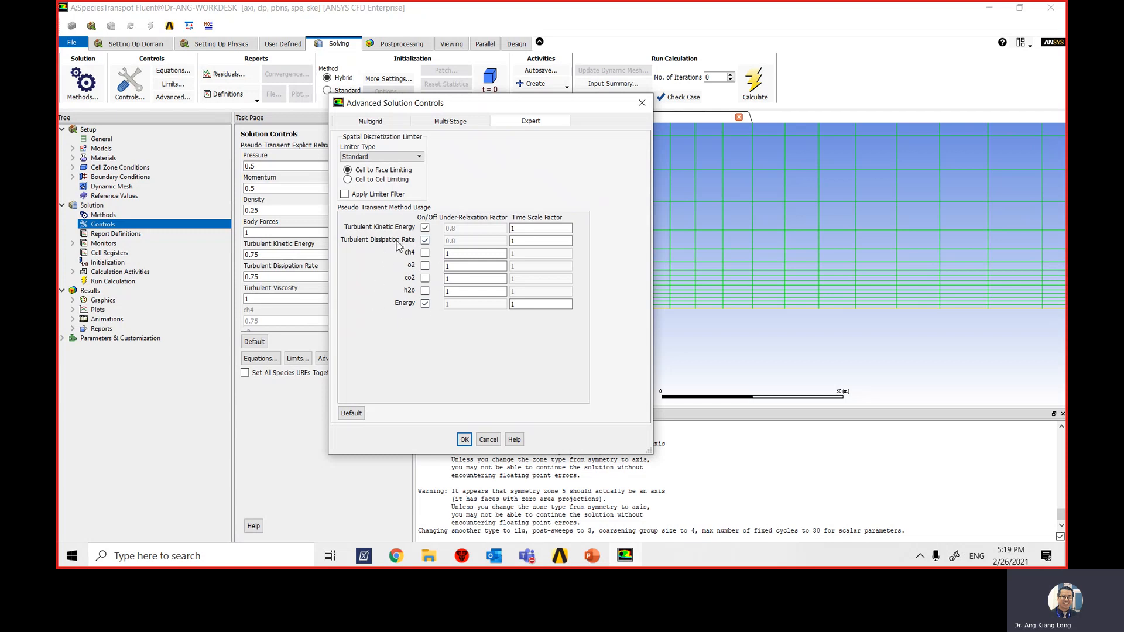
pyautogui.click(425, 254)
pyautogui.click(425, 266)
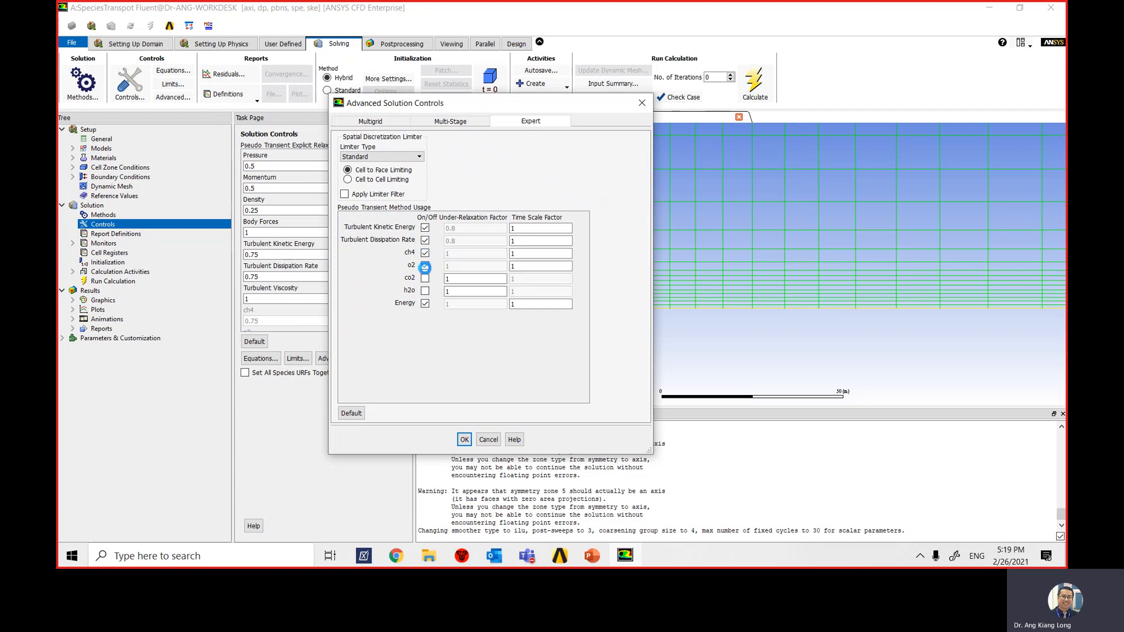
pyautogui.click(425, 279)
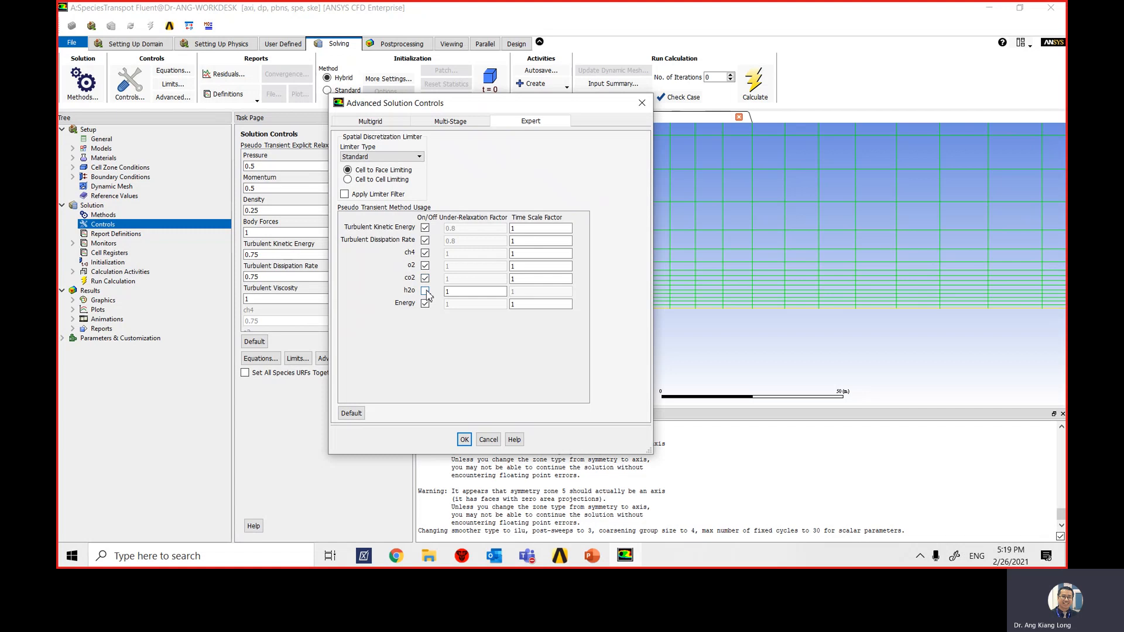
pyautogui.click(425, 291)
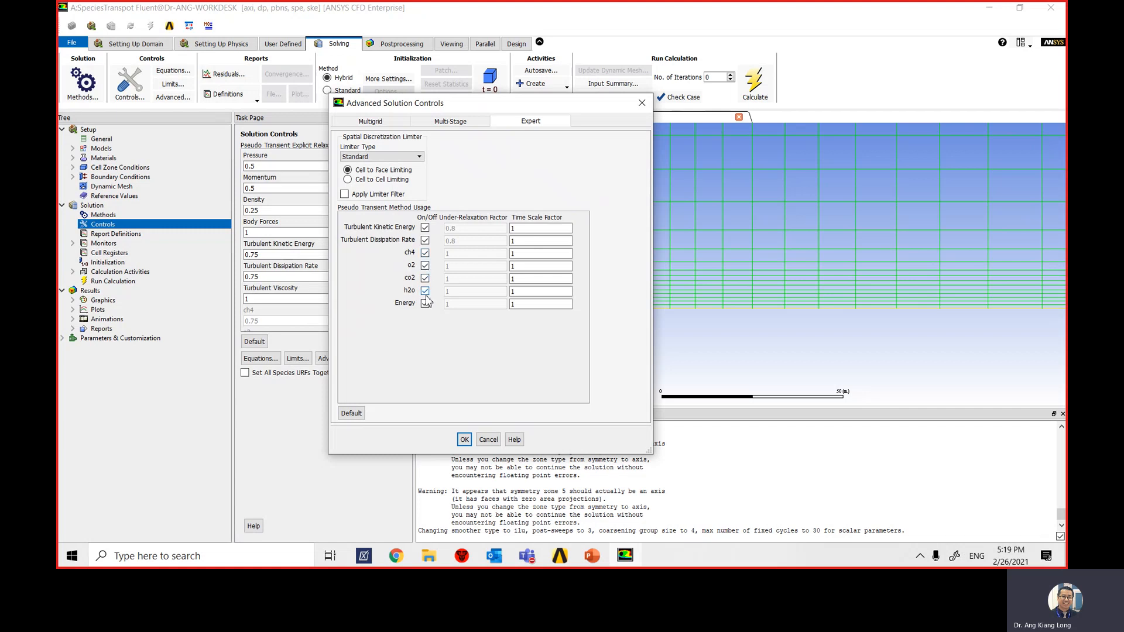
# Step: Set the pseudo transient time scale factor to 10 for ch4, o2, co2, h2o and energy, and apply the advanced controls
pyautogui.click(426, 303)
pyautogui.click(520, 256)
pyautogui.write('0')
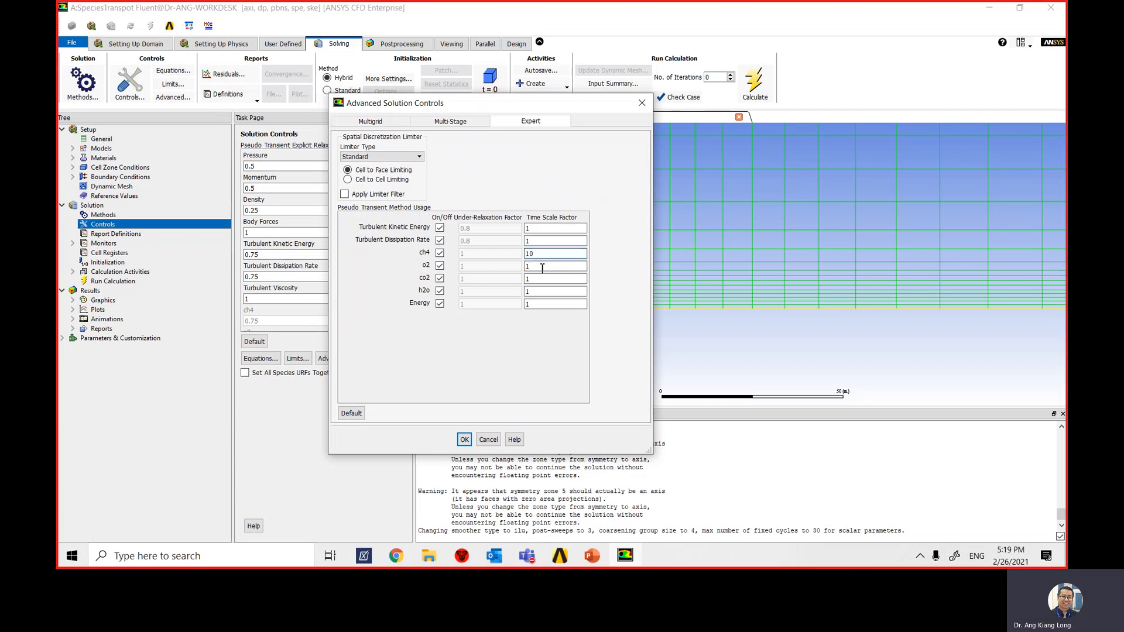
pyautogui.press('Tab')
pyautogui.write('0')
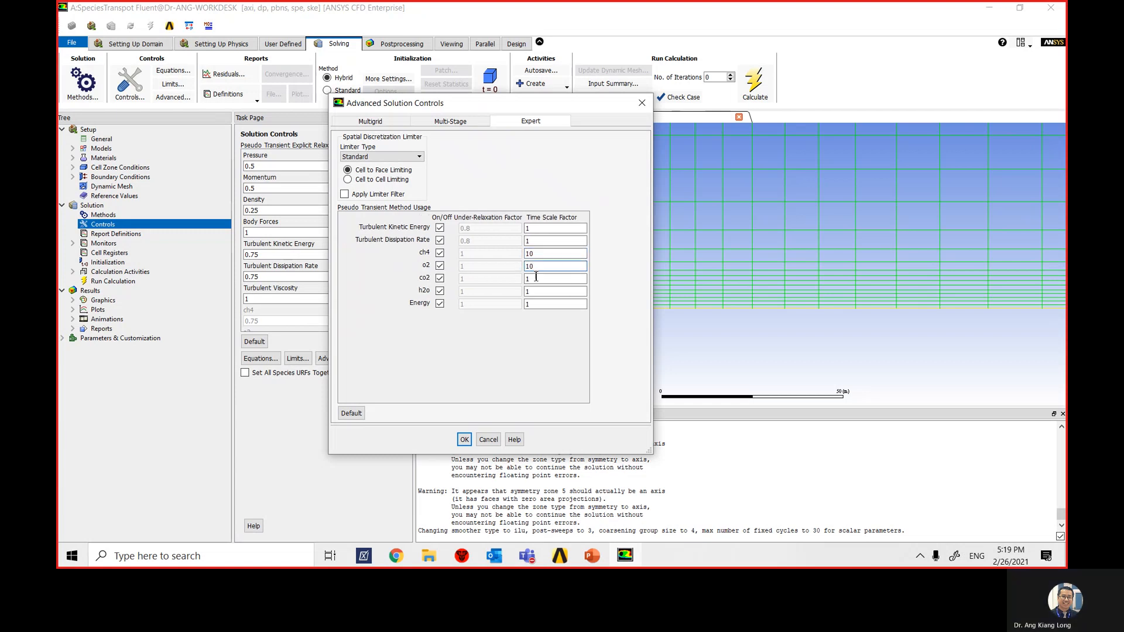
pyautogui.press('Tab')
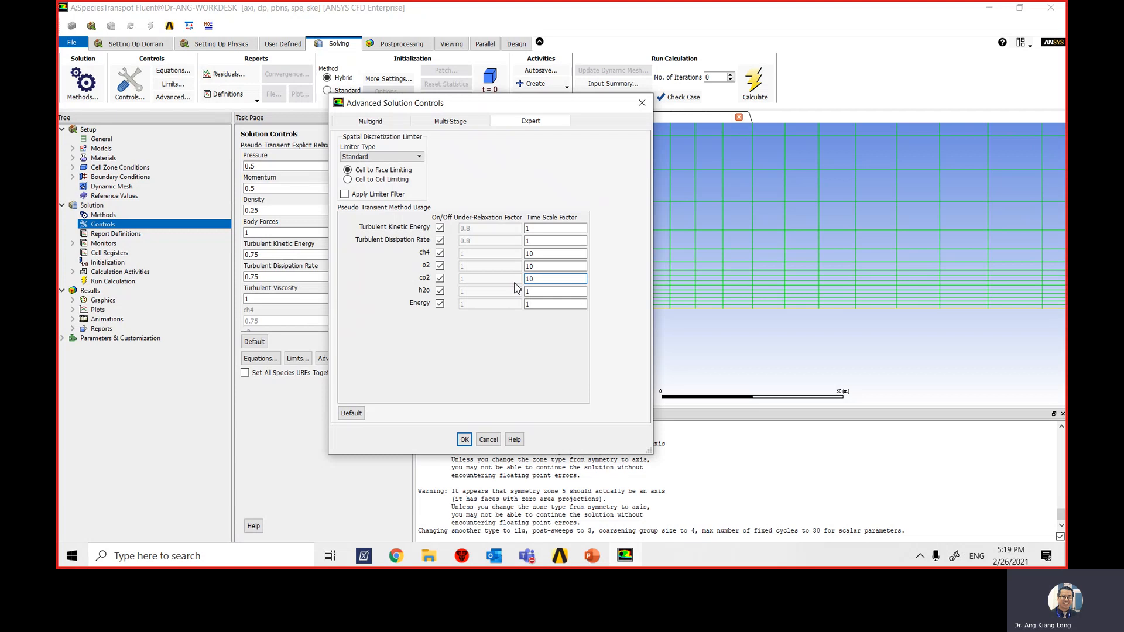
pyautogui.write('0')
pyautogui.press('Tab')
pyautogui.click(534, 304)
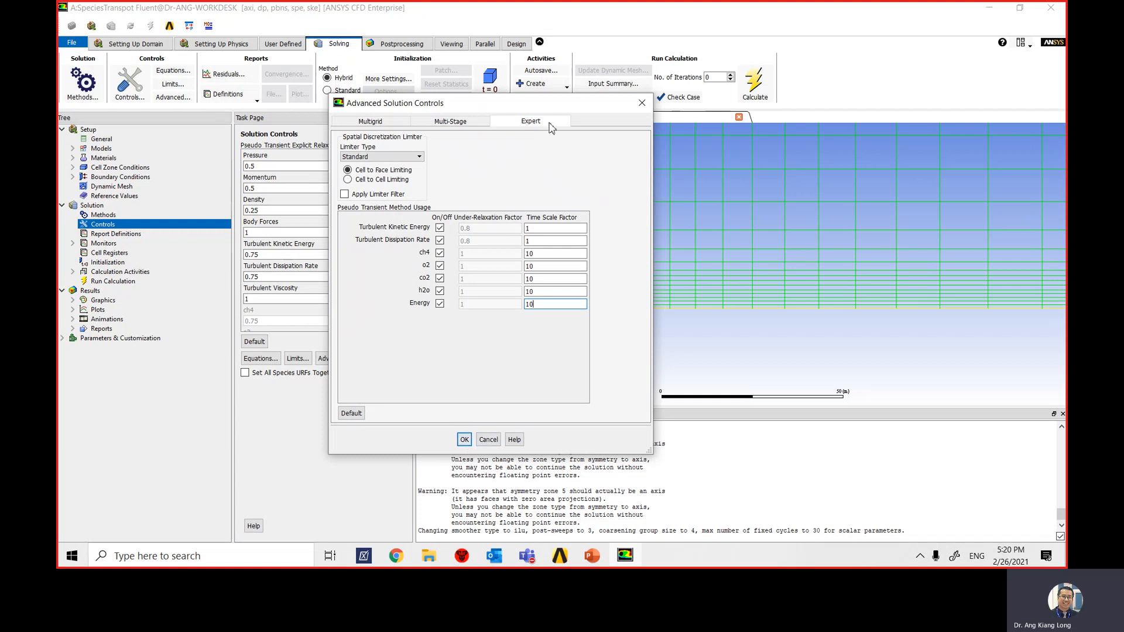
pyautogui.click(464, 439)
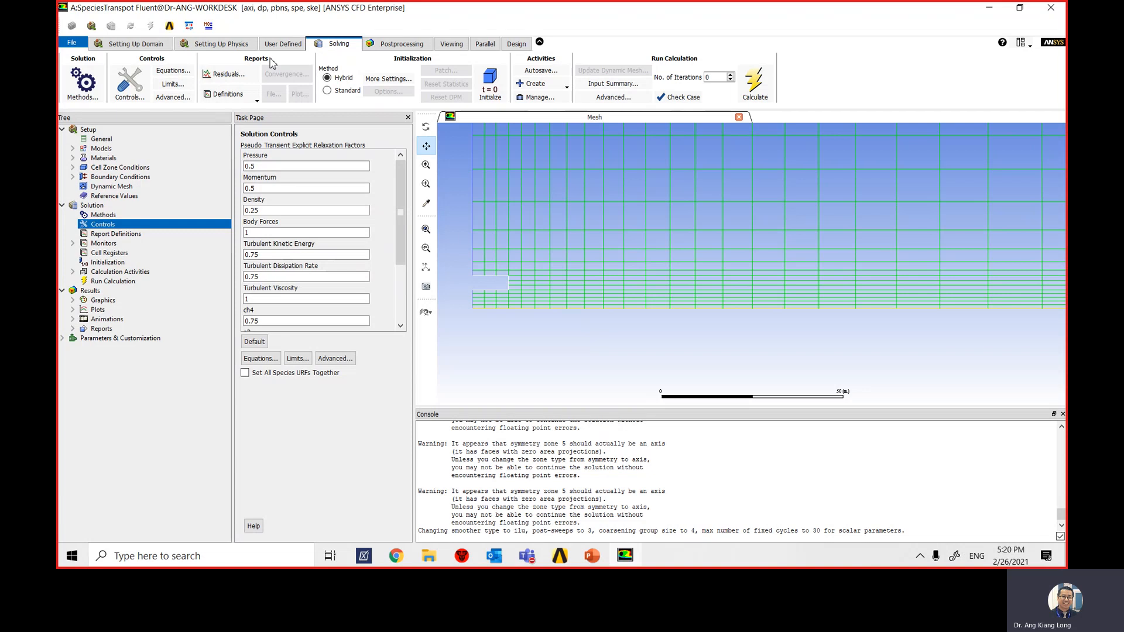
# Step: Review the convergence criteria and the plot and console options in the residual monitors, and accept them
pyautogui.click(227, 75)
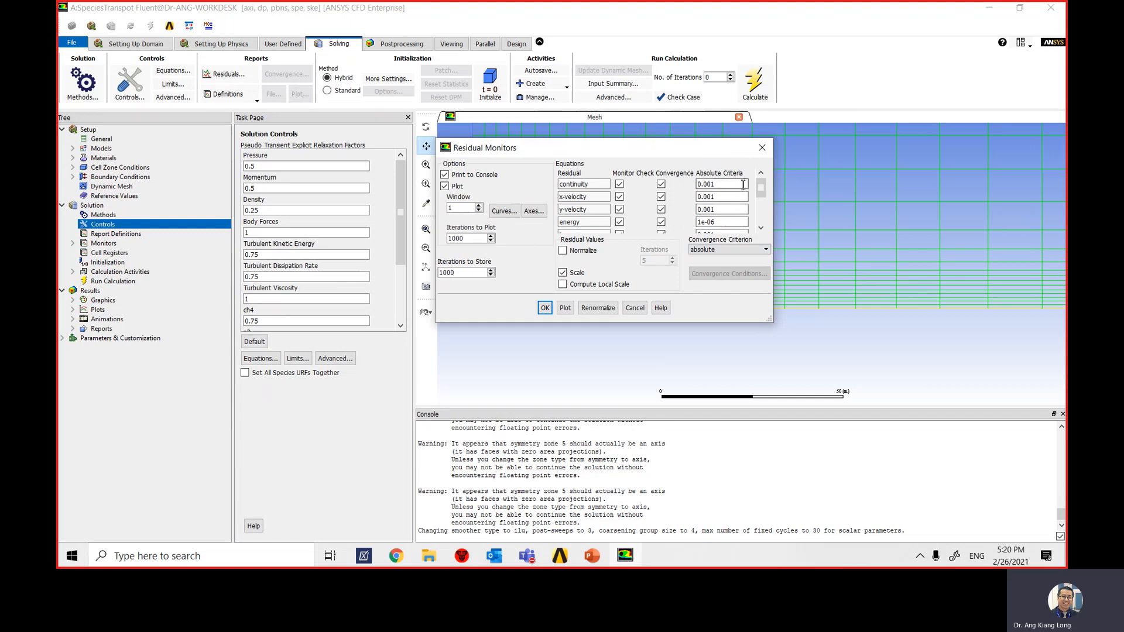
pyautogui.moveTo(761, 189); pyautogui.dragTo(760, 202)
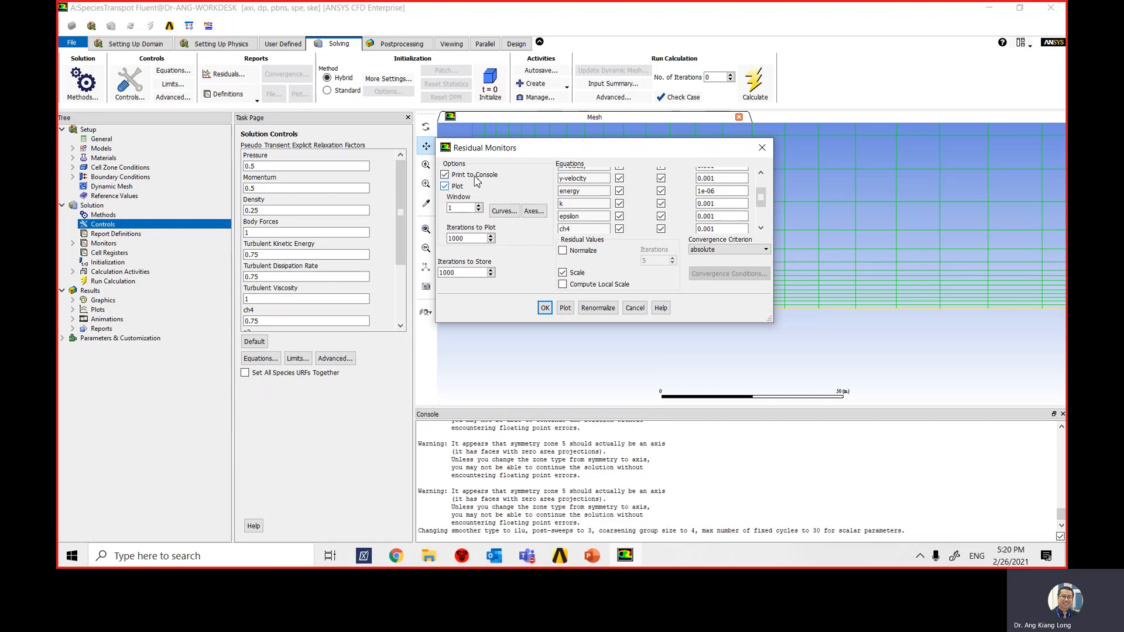
pyautogui.click(545, 309)
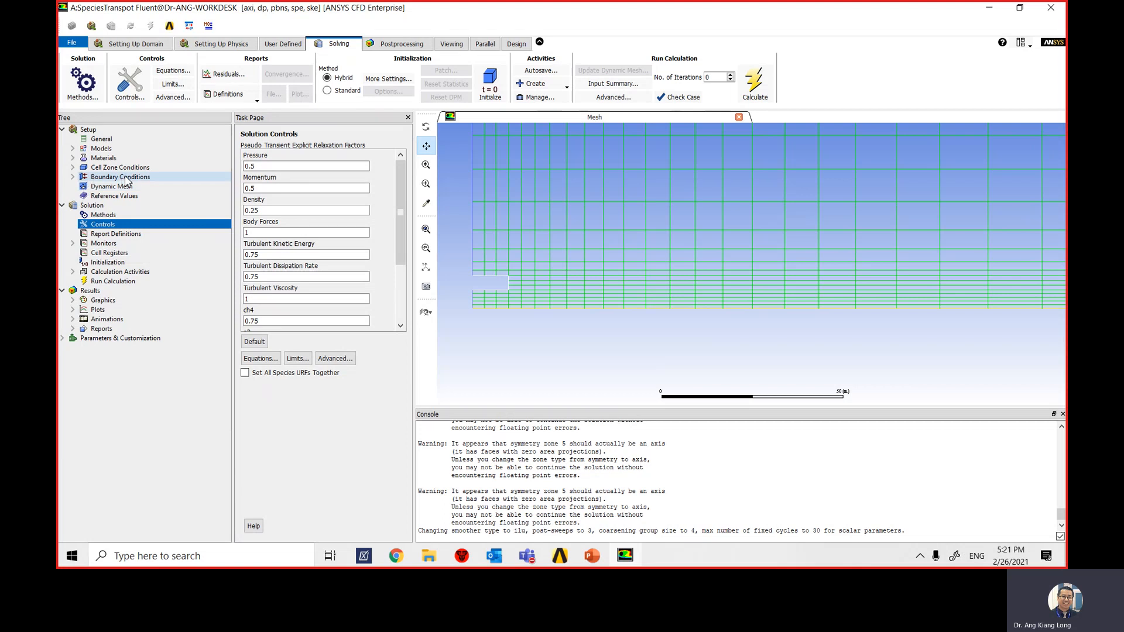
# Step: Initialize the solution with the Hybrid Initialization method
pyautogui.click(123, 262)
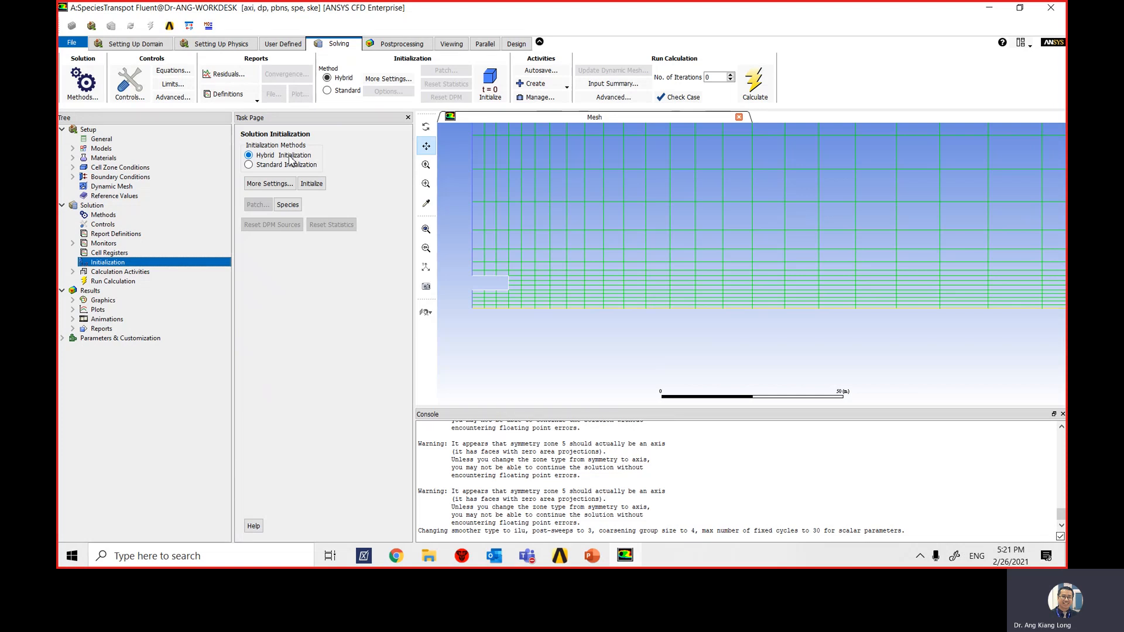
pyautogui.click(312, 184)
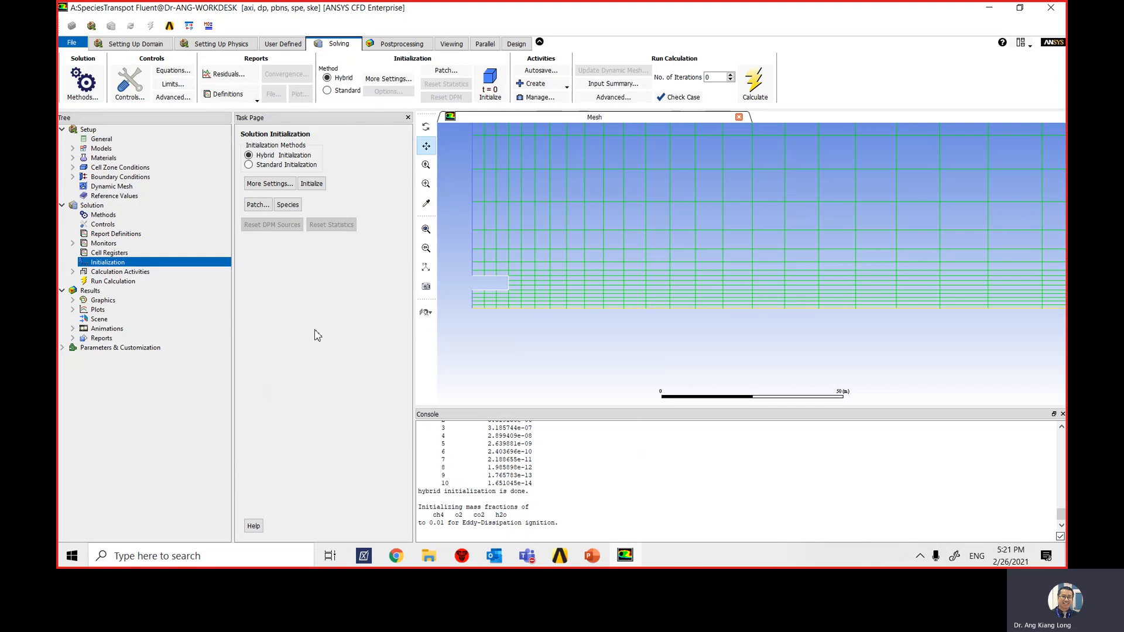
# Step: Export the case file as gascomb1.cas.gz to the EE3400\ANSYS workbench exercise folder, overwriting the existing file
pyautogui.click(73, 43)
pyautogui.moveTo(139, 174)
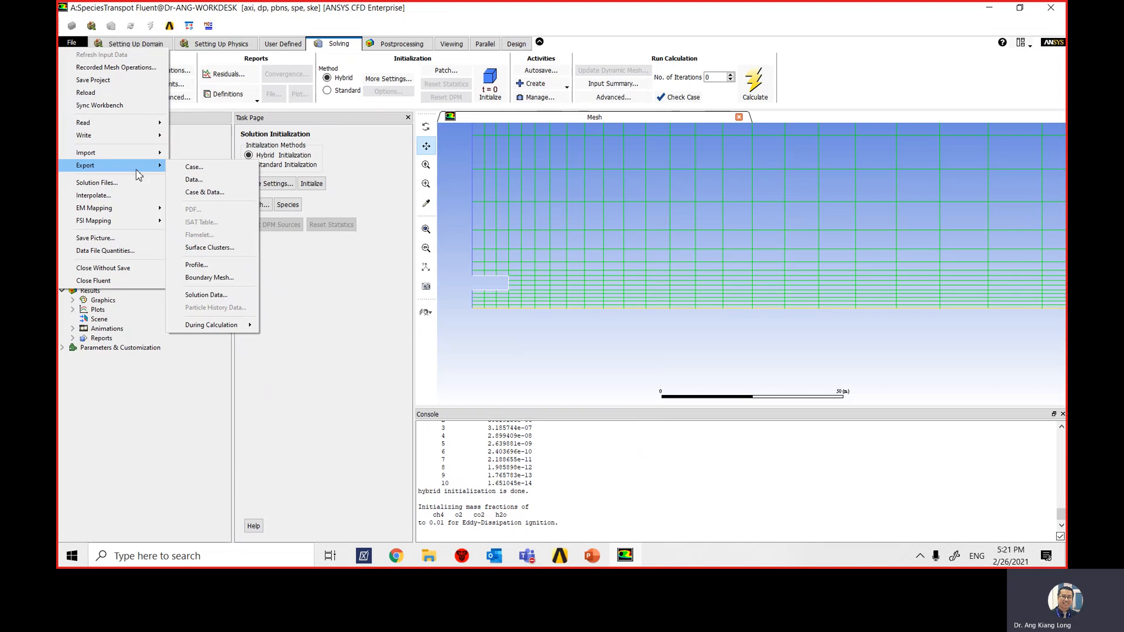
pyautogui.click(214, 168)
pyautogui.click(522, 181)
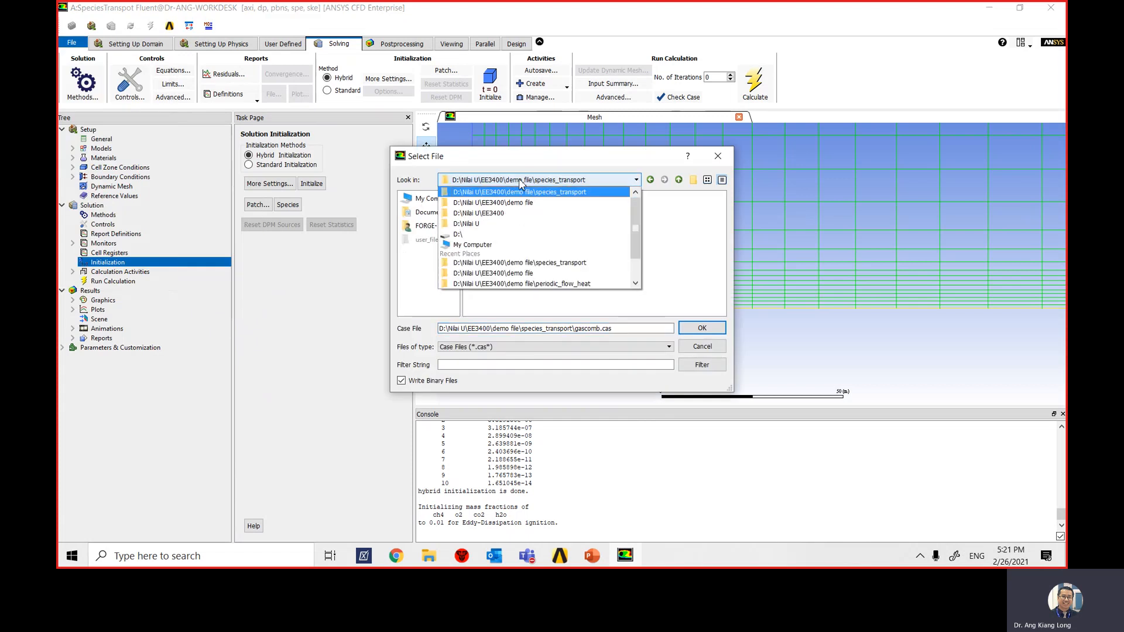
pyautogui.click(511, 213)
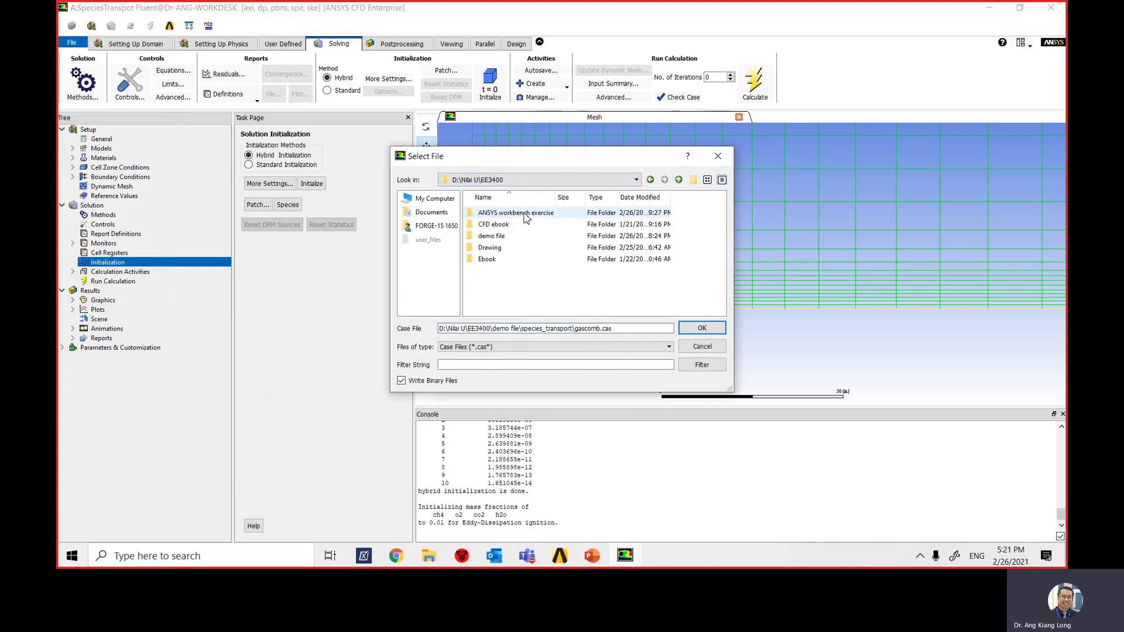
pyautogui.doubleClick(521, 213)
pyautogui.moveTo(621, 330); pyautogui.dragTo(418, 329)
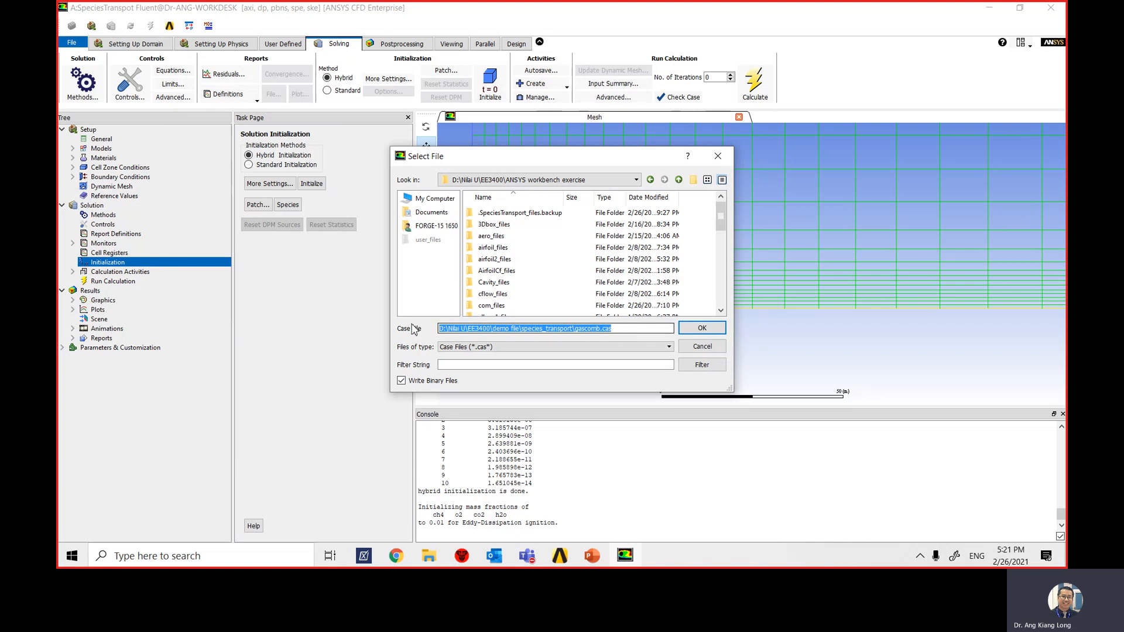
pyautogui.write('gasc')
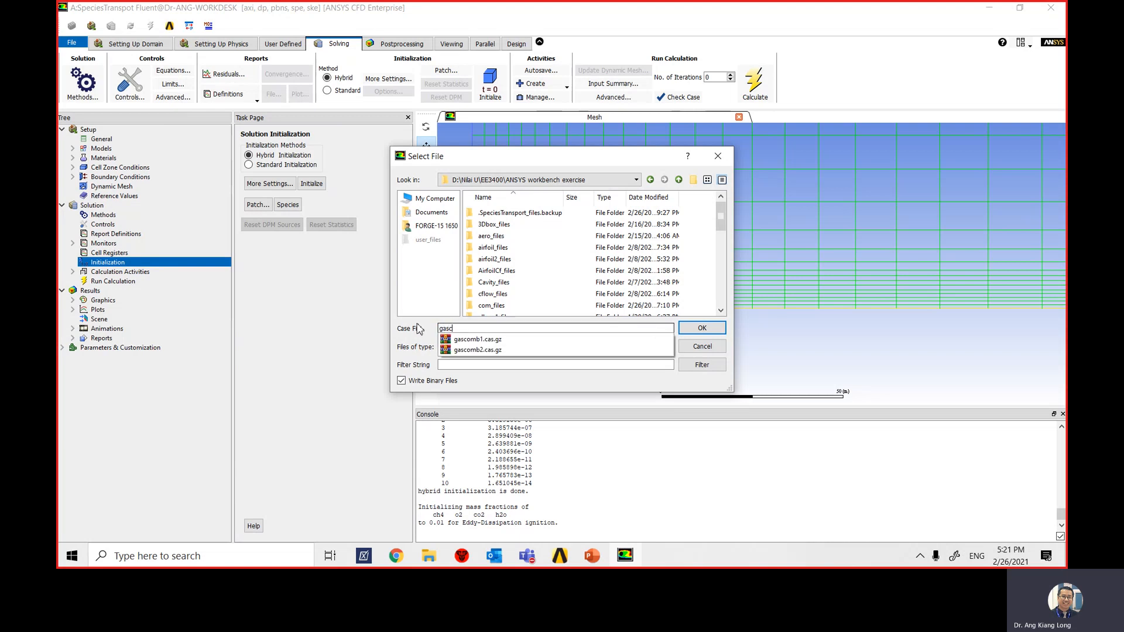
pyautogui.write('omb1.cas.gz')
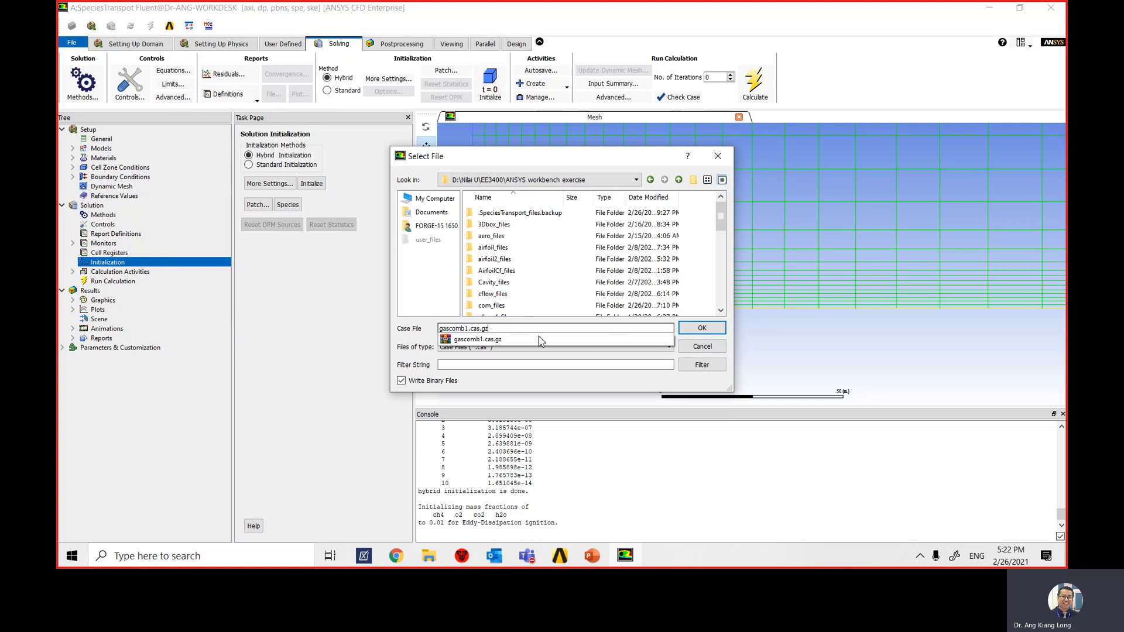
pyautogui.click(696, 331)
pyautogui.click(607, 298)
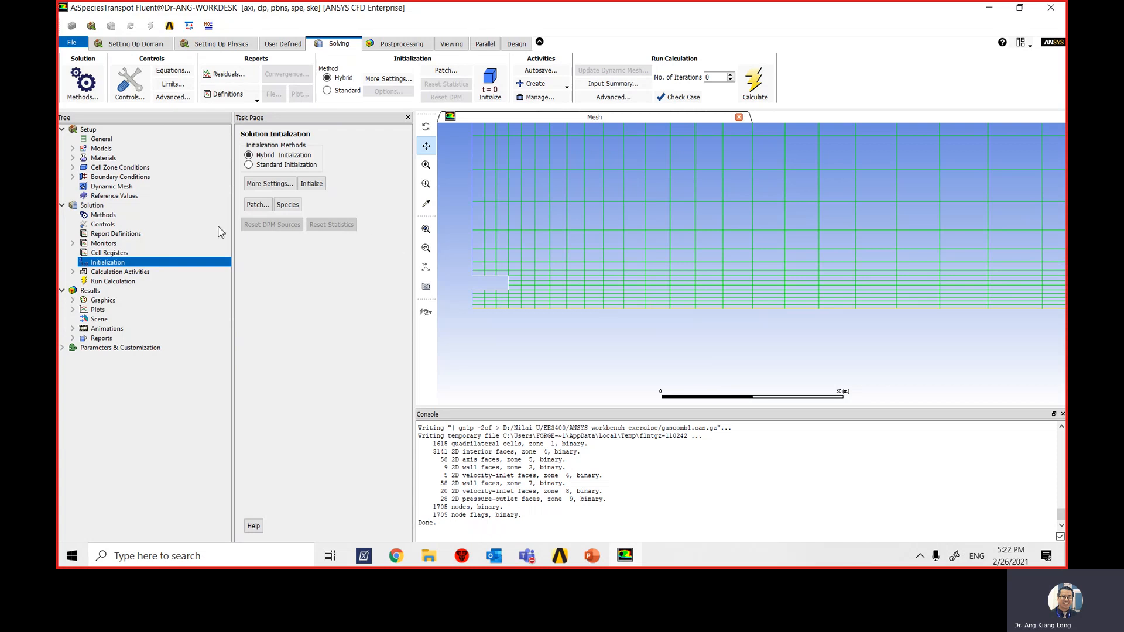
pyautogui.click(70, 42)
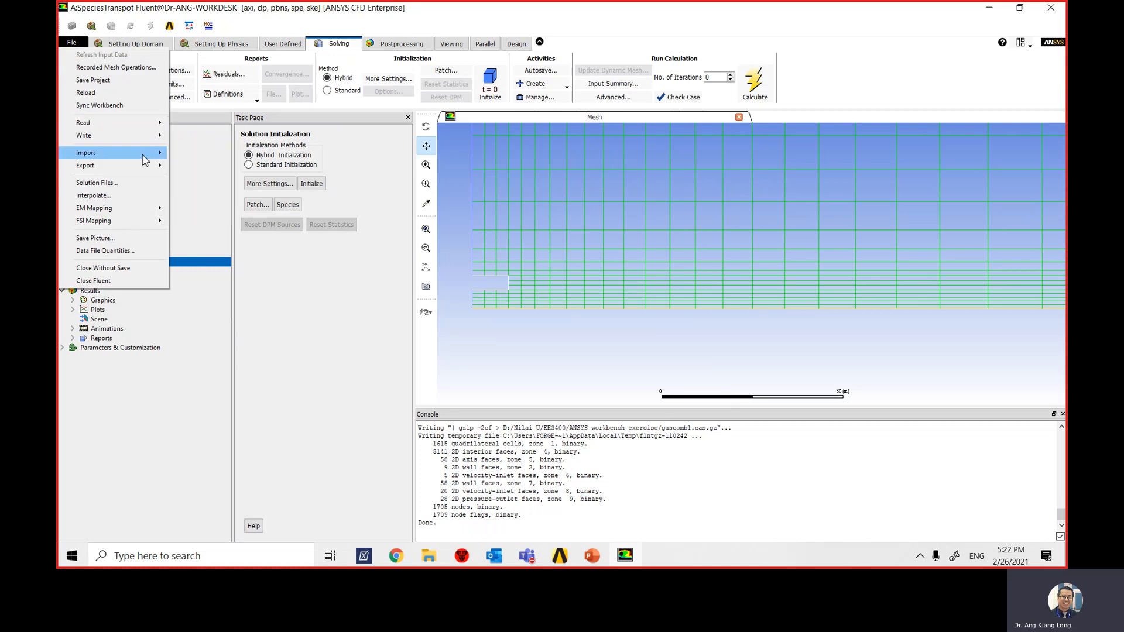
pyautogui.moveTo(146, 169)
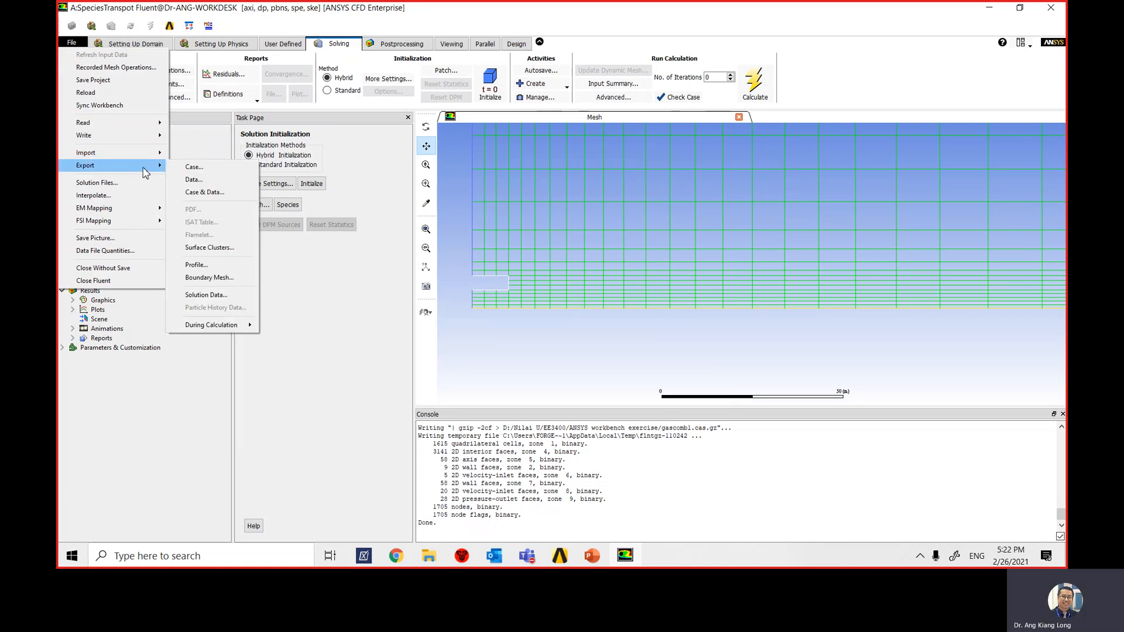
pyautogui.click(190, 170)
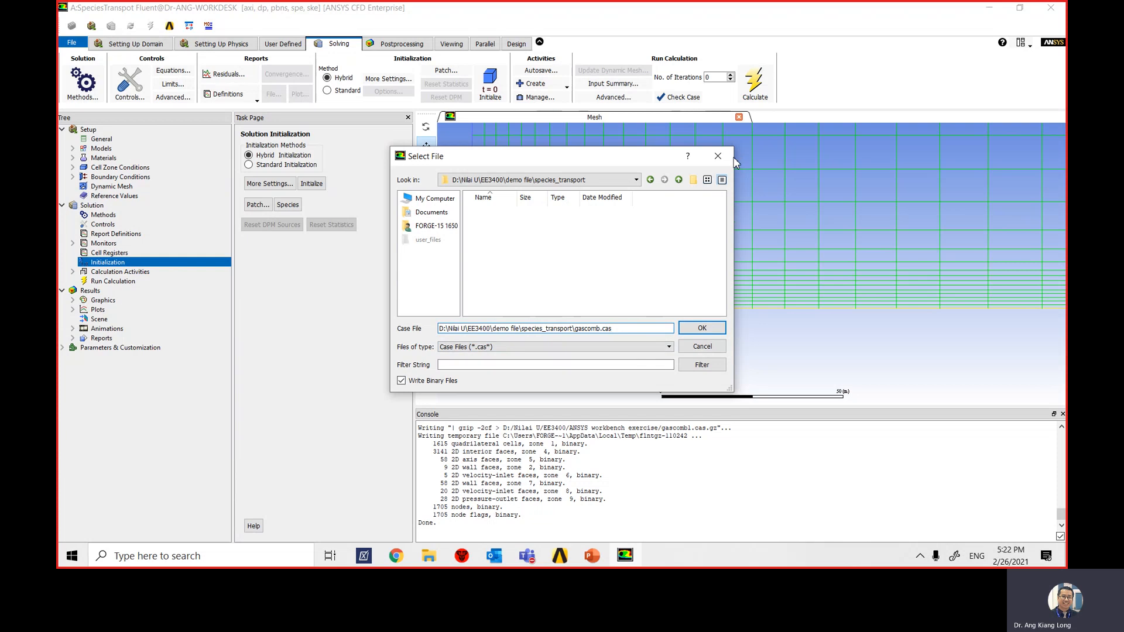
pyautogui.click(717, 156)
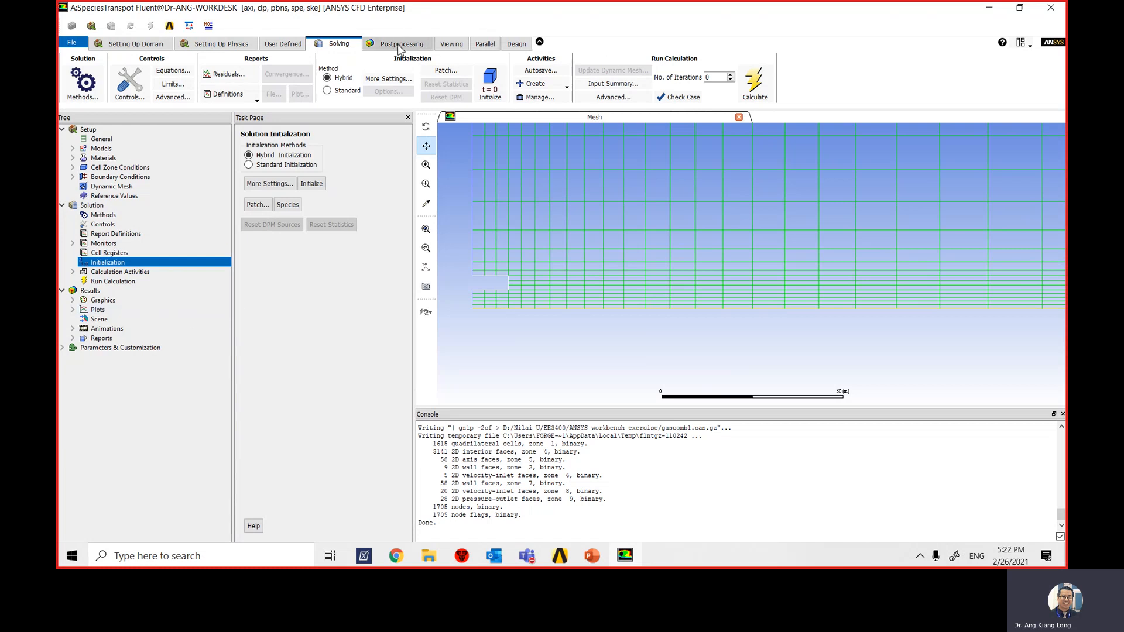
# Step: Configure the calculation run with 200 iterations, the Aggressive length scale method and a timescale factor of 5
pyautogui.click(613, 99)
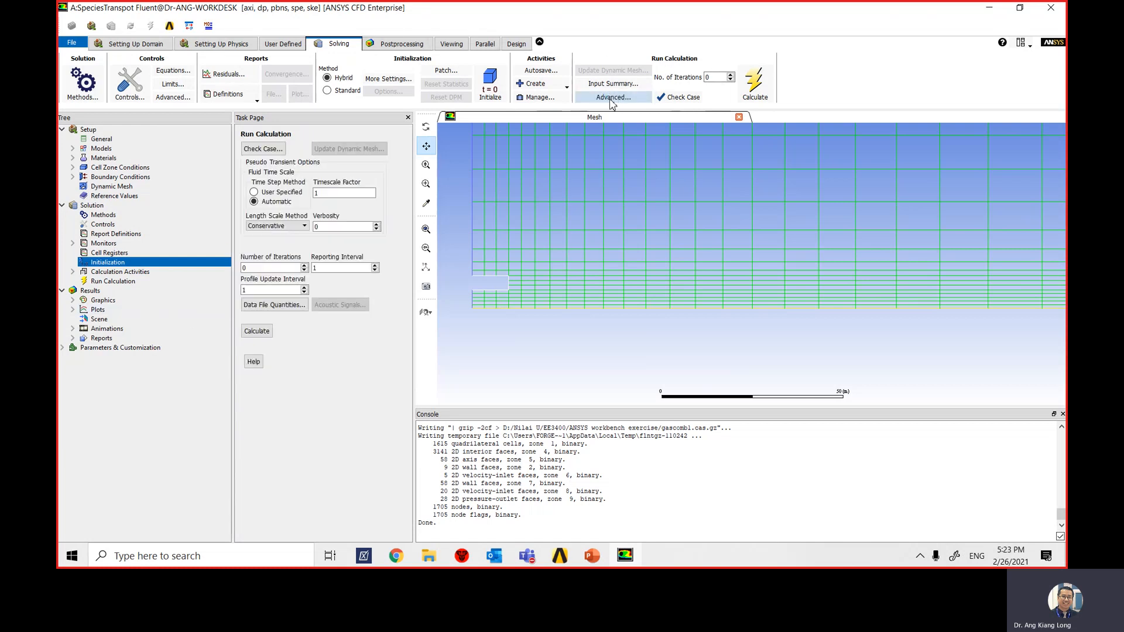
pyautogui.doubleClick(254, 268)
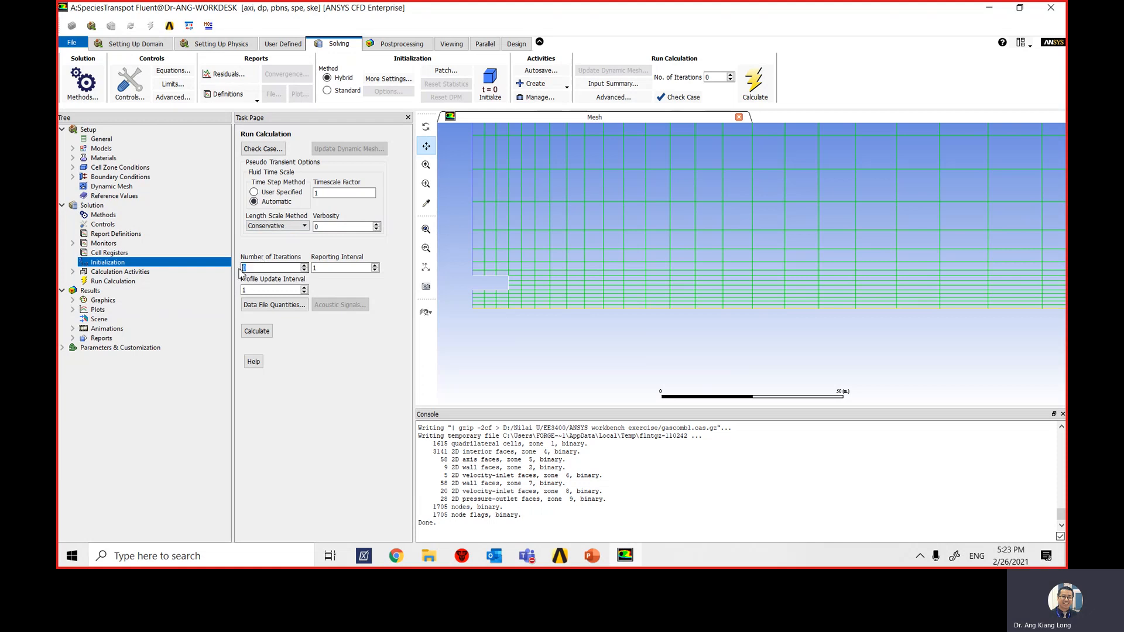
pyautogui.write('200')
pyautogui.click(294, 229)
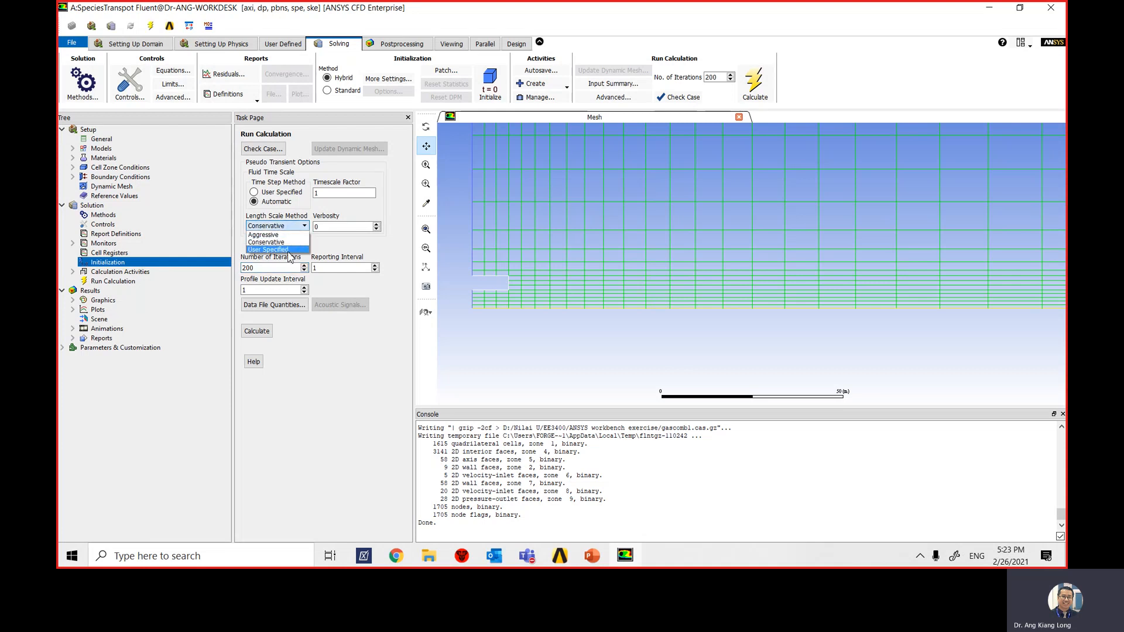
pyautogui.click(289, 235)
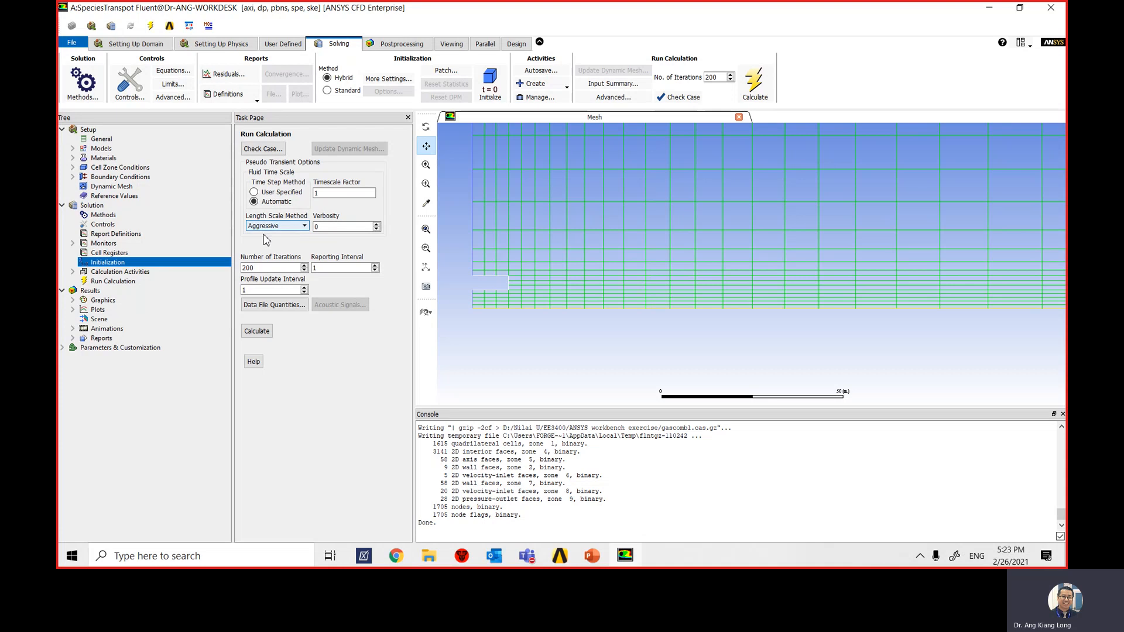
pyautogui.click(279, 227)
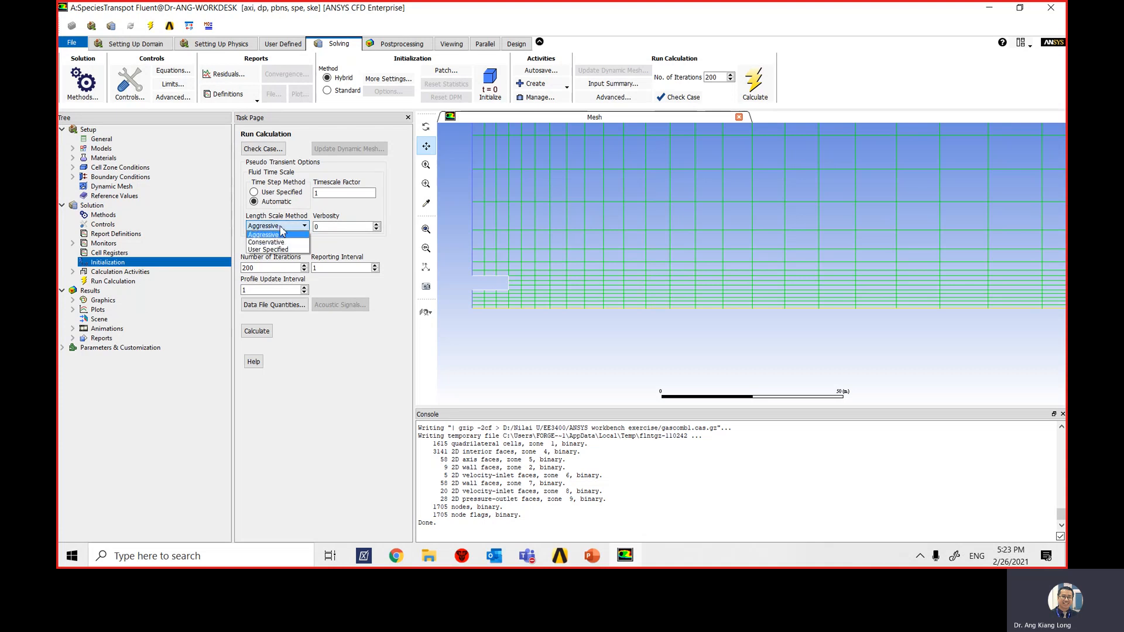
pyautogui.click(280, 227)
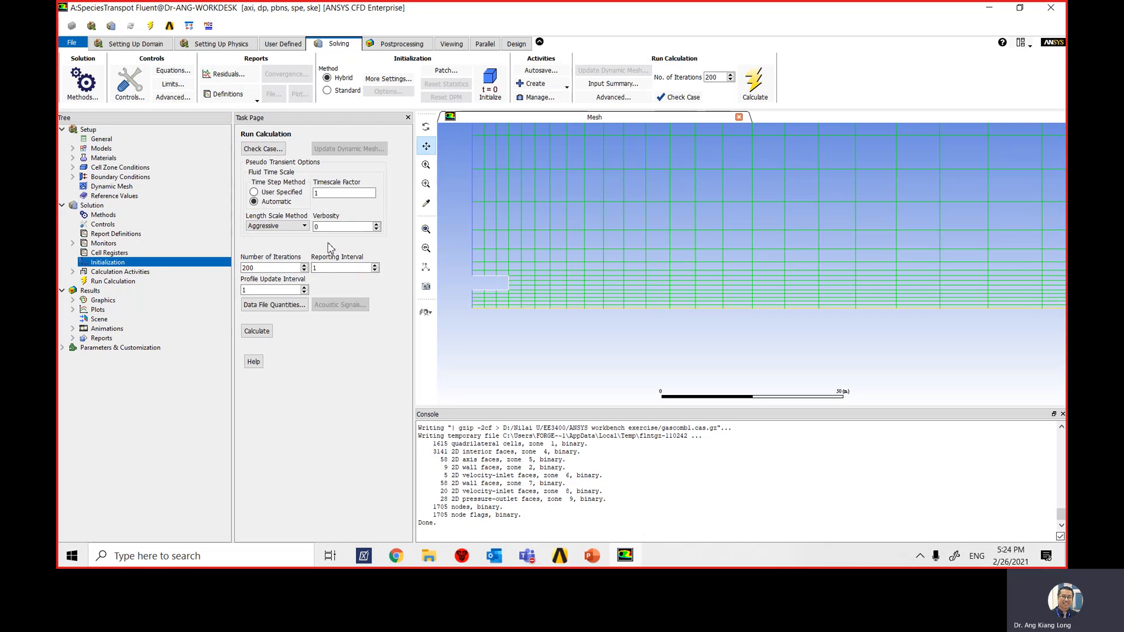
pyautogui.doubleClick(326, 196)
pyautogui.write('5')
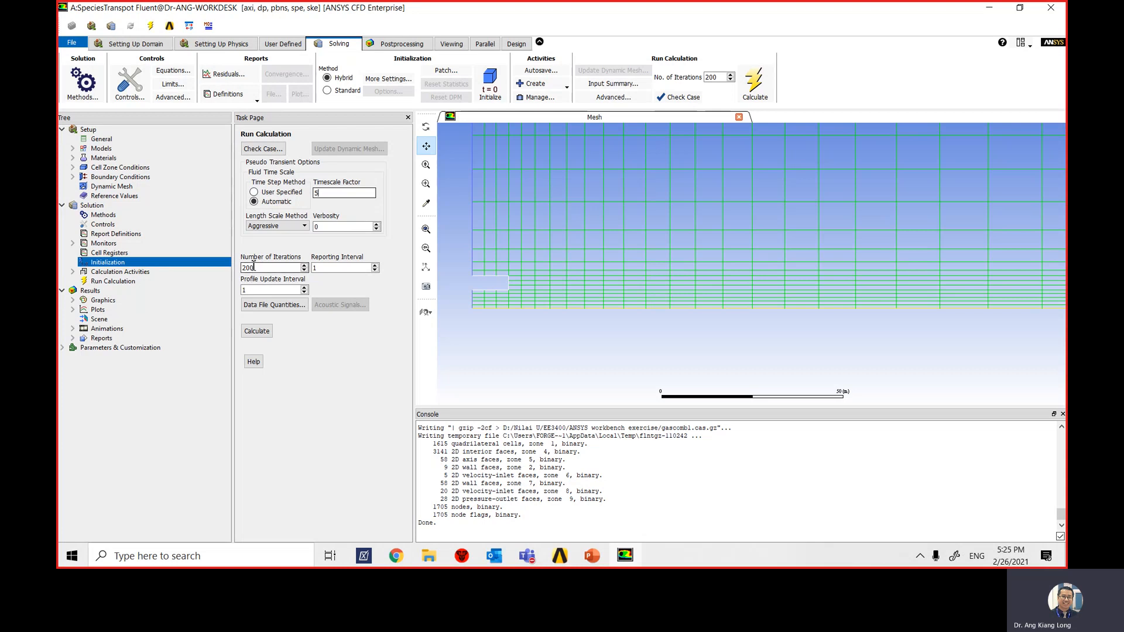
# Step: Run the calculation and check the iteration log in the console for solution convergence
pyautogui.click(260, 333)
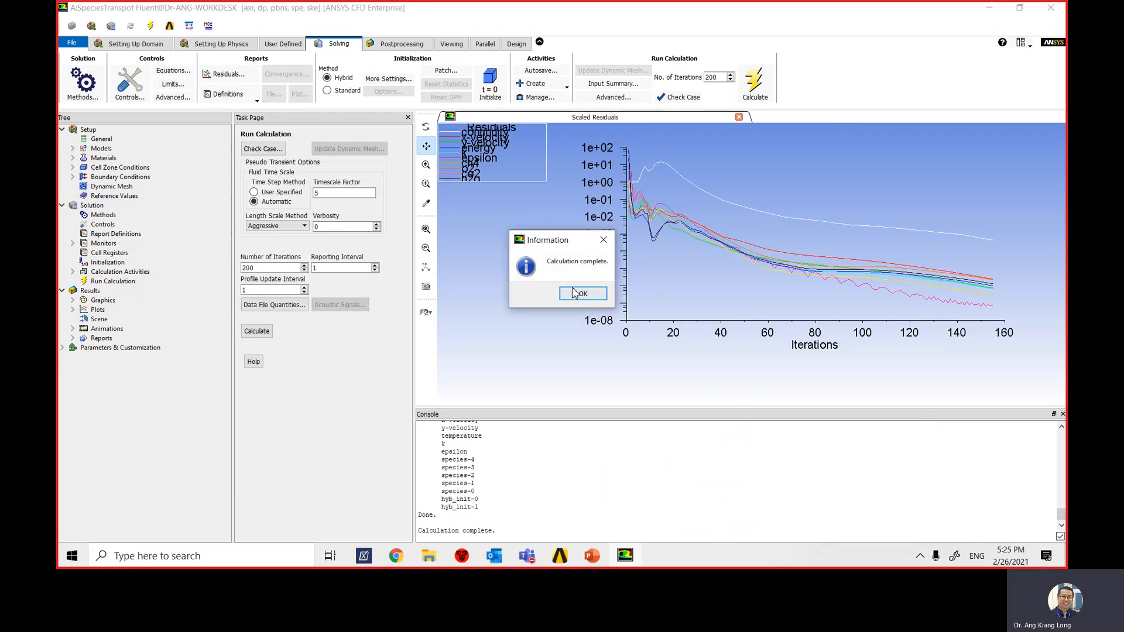
pyautogui.click(581, 295)
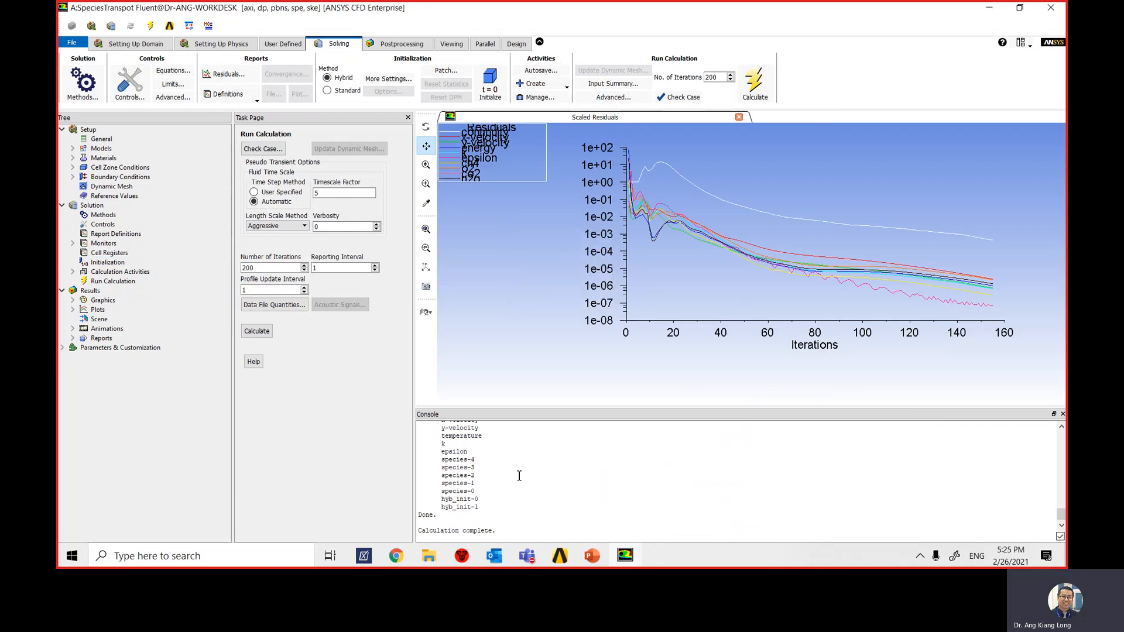
pyautogui.scroll(4, 537, 468)
pyautogui.moveTo(537, 468); pyautogui.dragTo(408, 472)
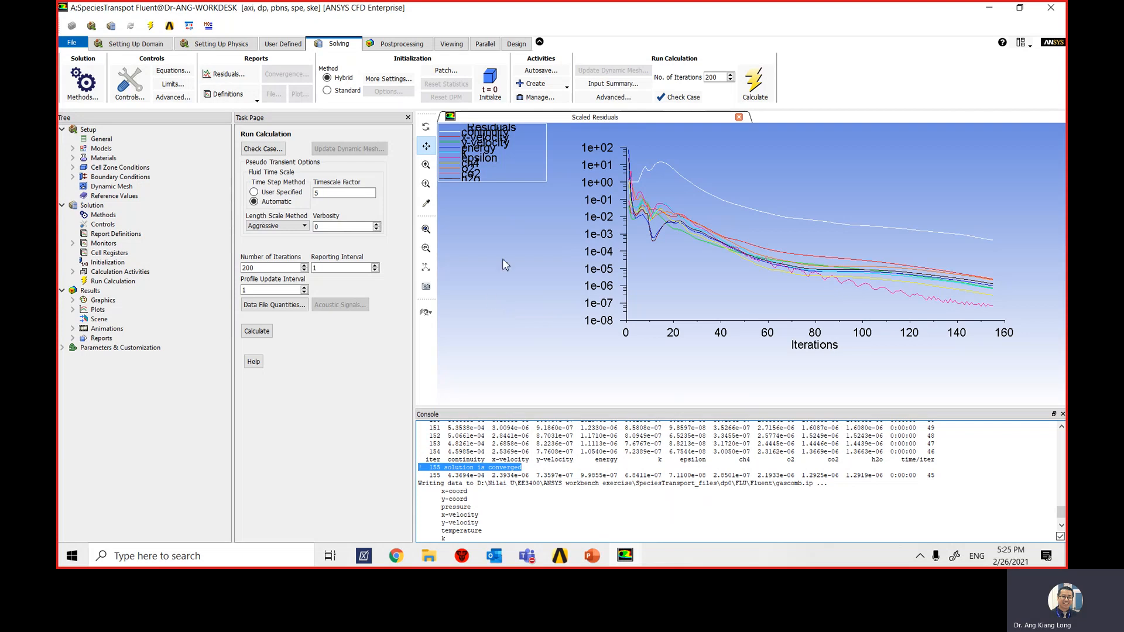
# Step: Export the case and data as gascomb1.cas.gz to the EE3400\ANSYS workbench exercise folder, overwriting the existing files
pyautogui.click(71, 42)
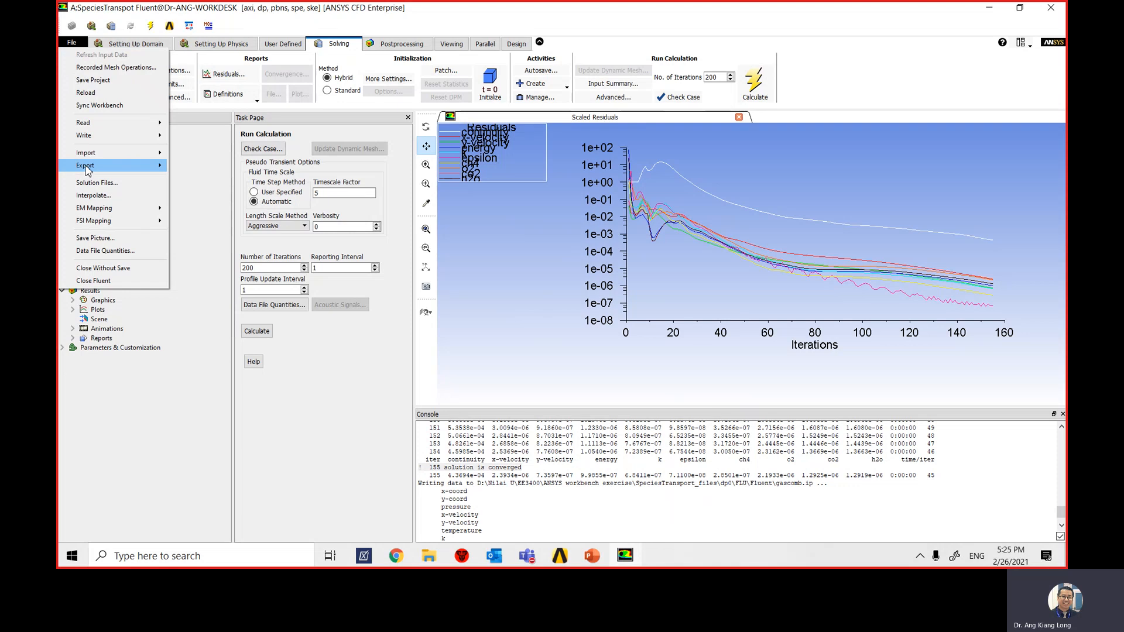
pyautogui.moveTo(88, 166)
pyautogui.click(237, 195)
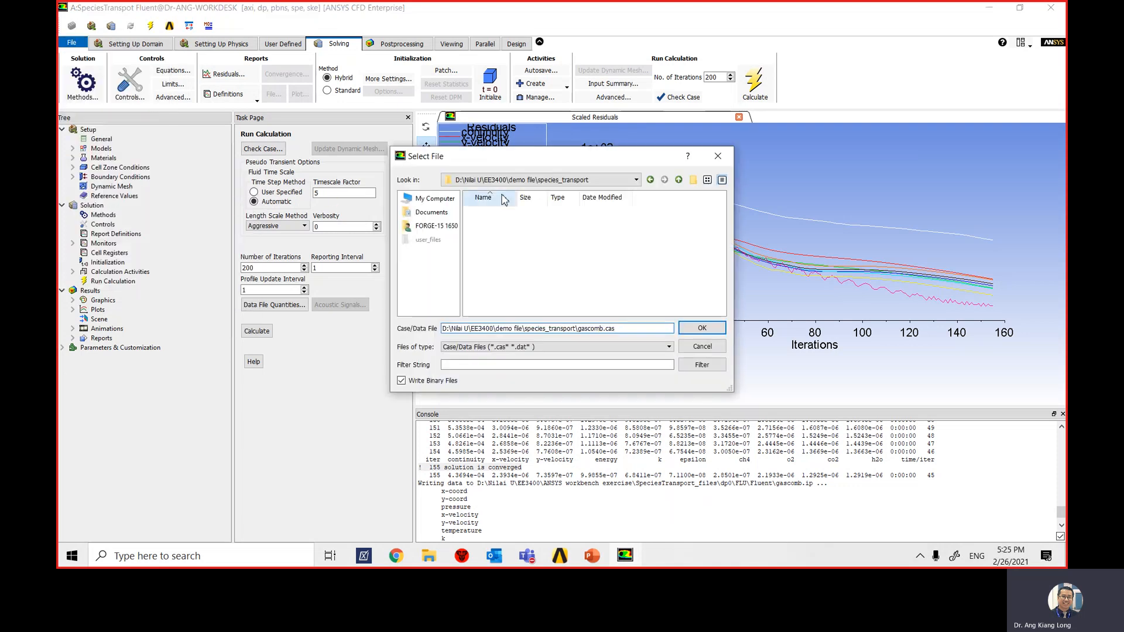
pyautogui.click(527, 180)
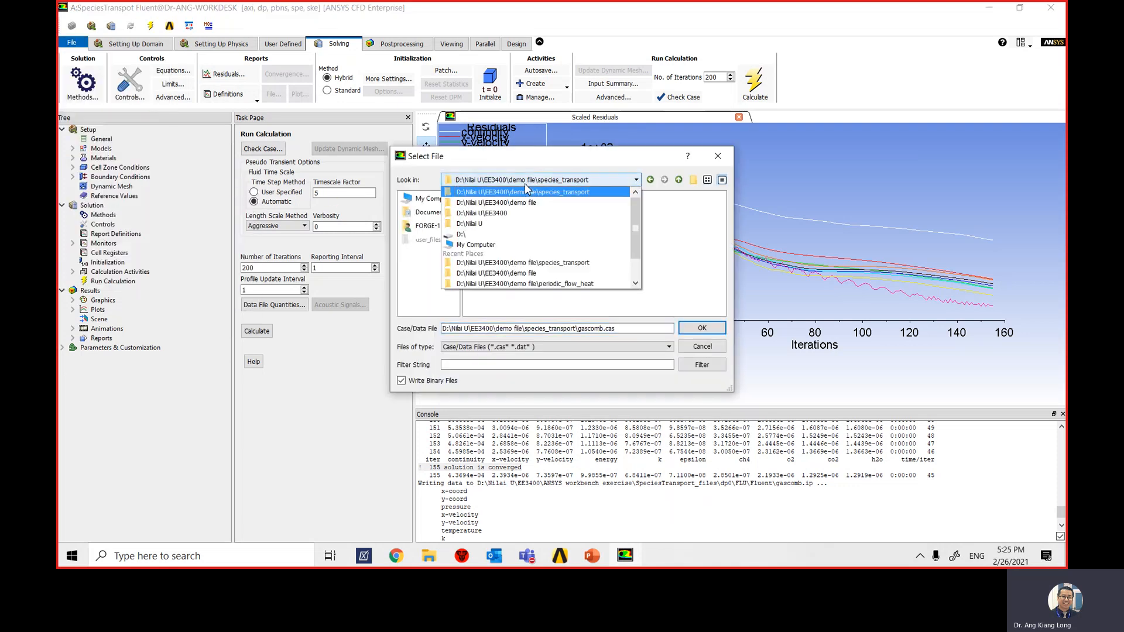
pyautogui.click(514, 214)
pyautogui.doubleClick(523, 213)
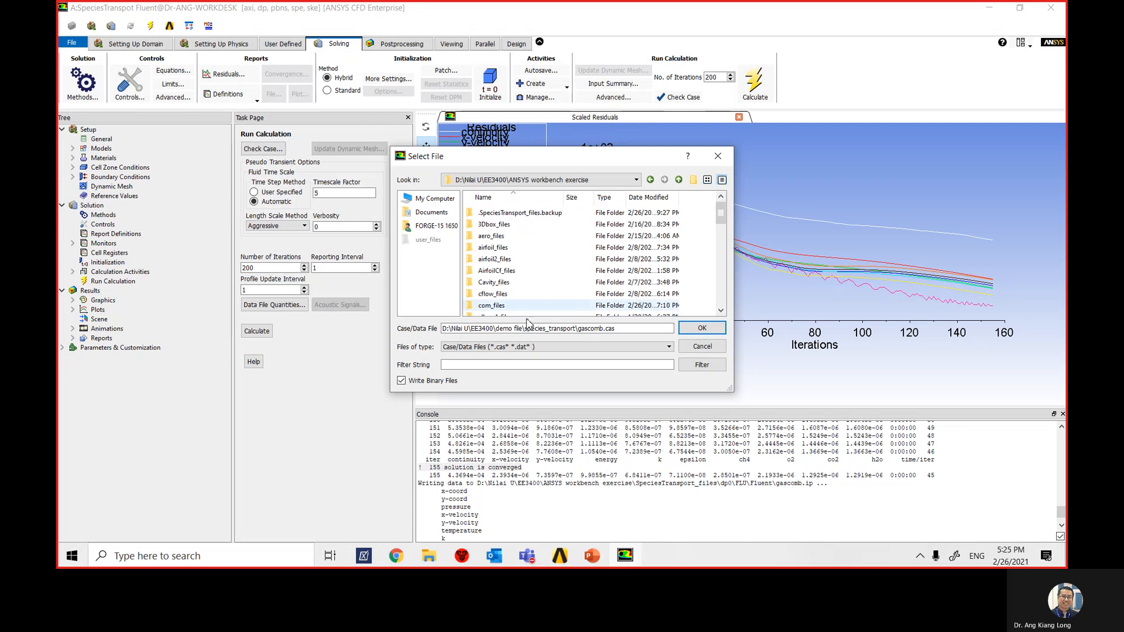
pyautogui.moveTo(630, 329); pyautogui.dragTo(431, 333)
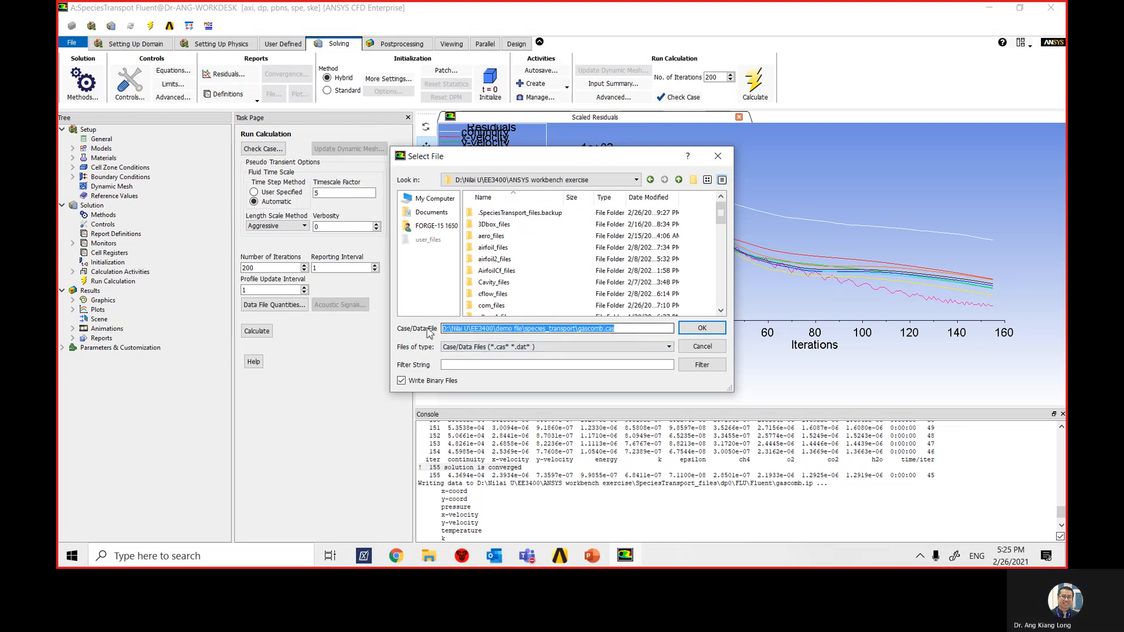
pyautogui.write('gascom')
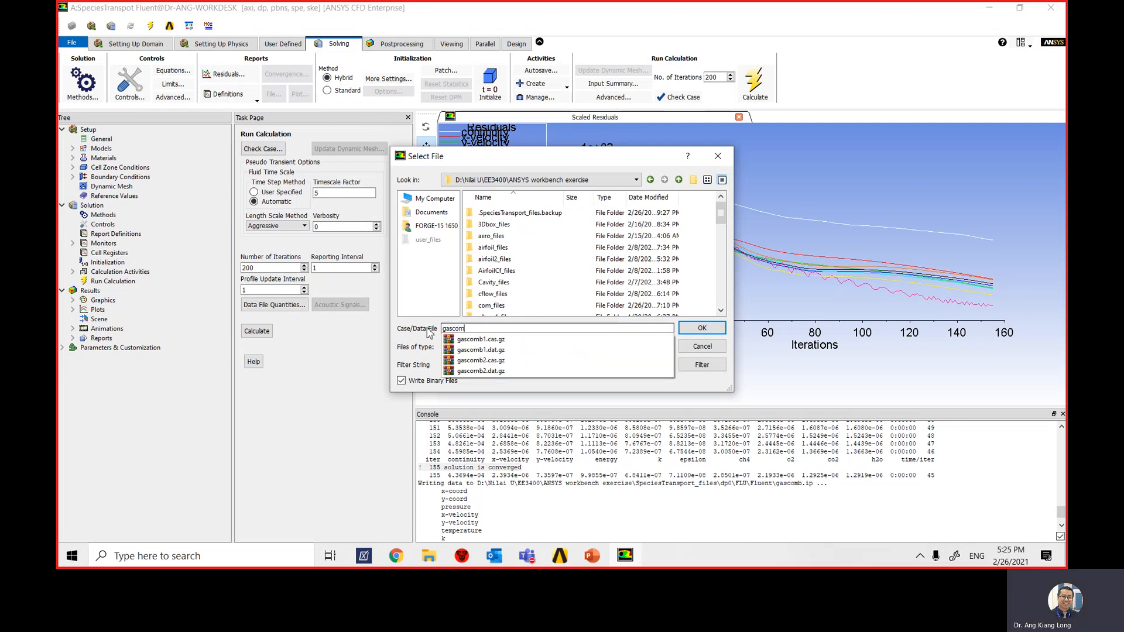
pyautogui.write('b1')
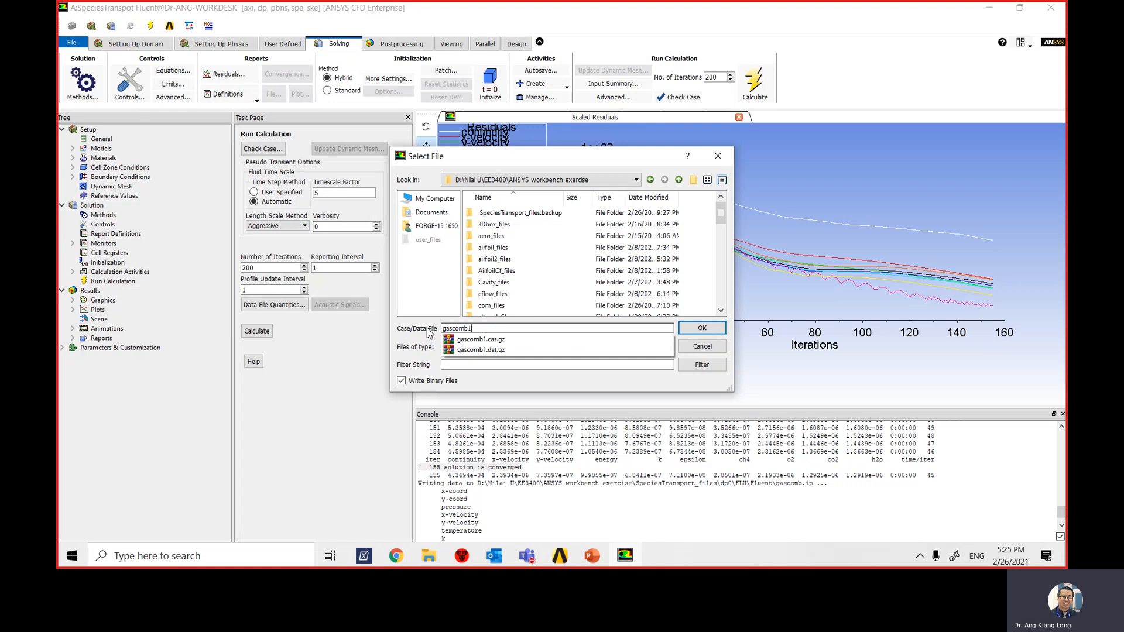
pyautogui.write('.cas.gz')
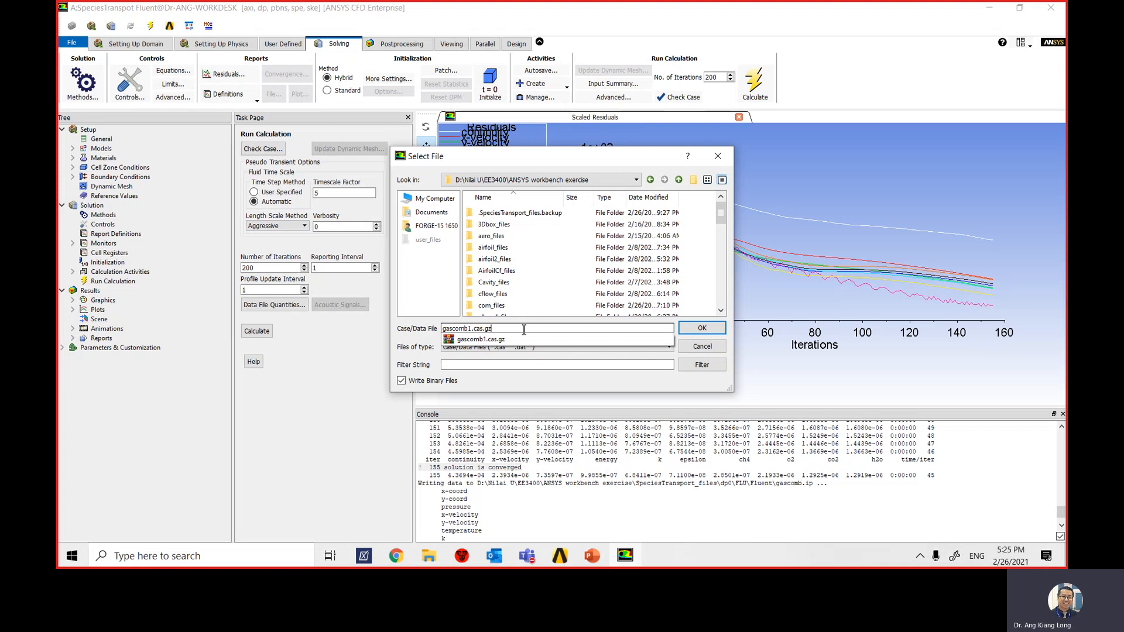
pyautogui.click(715, 330)
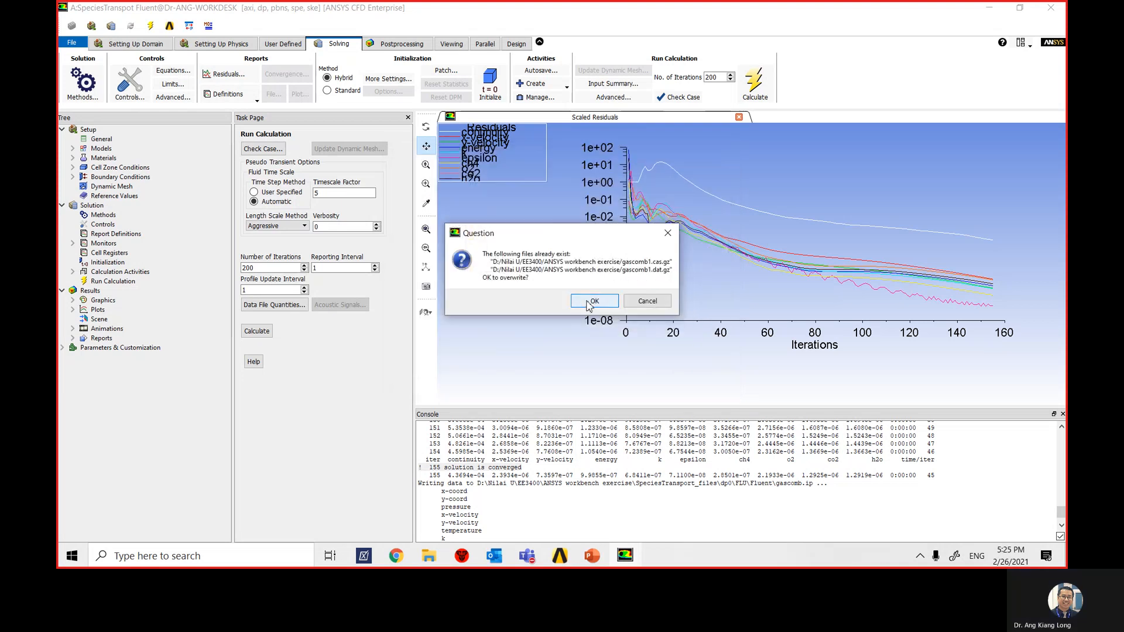
pyautogui.click(592, 302)
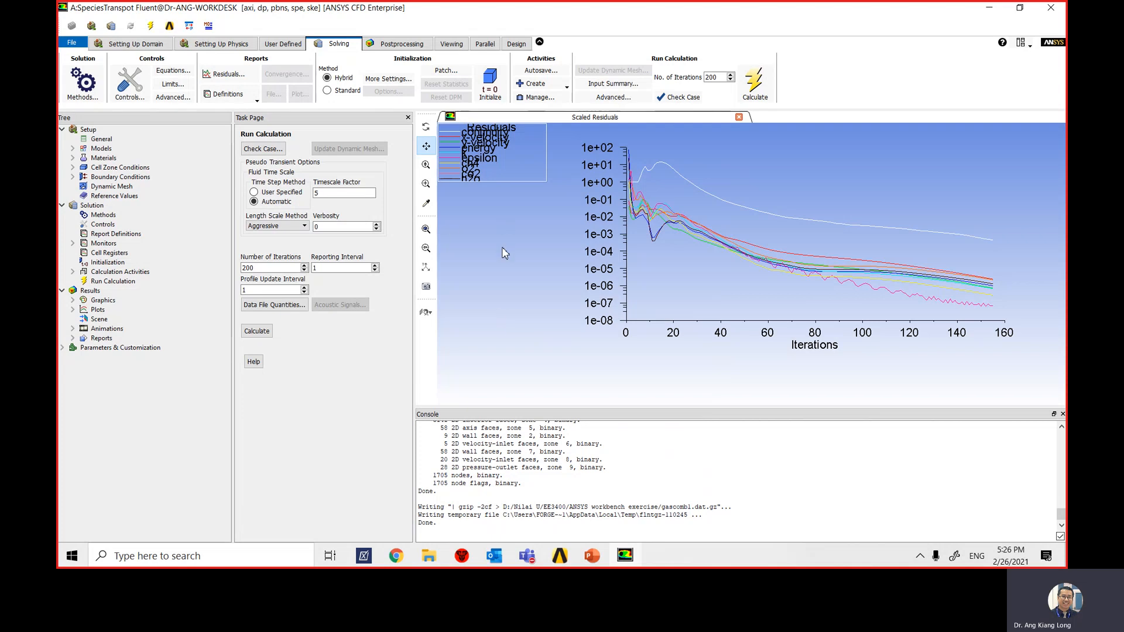
# Step: Compute a flux report of the Total Sensible Heat Transfer Rate for all boundaries, and close the report dialog
pyautogui.click(403, 47)
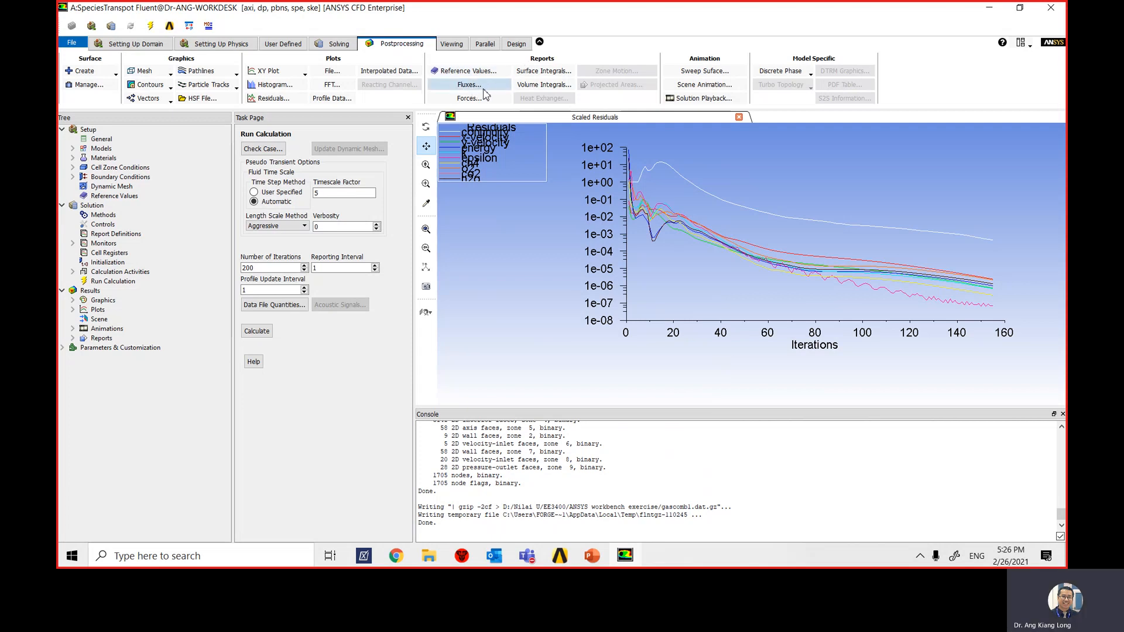
pyautogui.click(469, 84)
pyautogui.moveTo(411, 273); pyautogui.dragTo(558, 121)
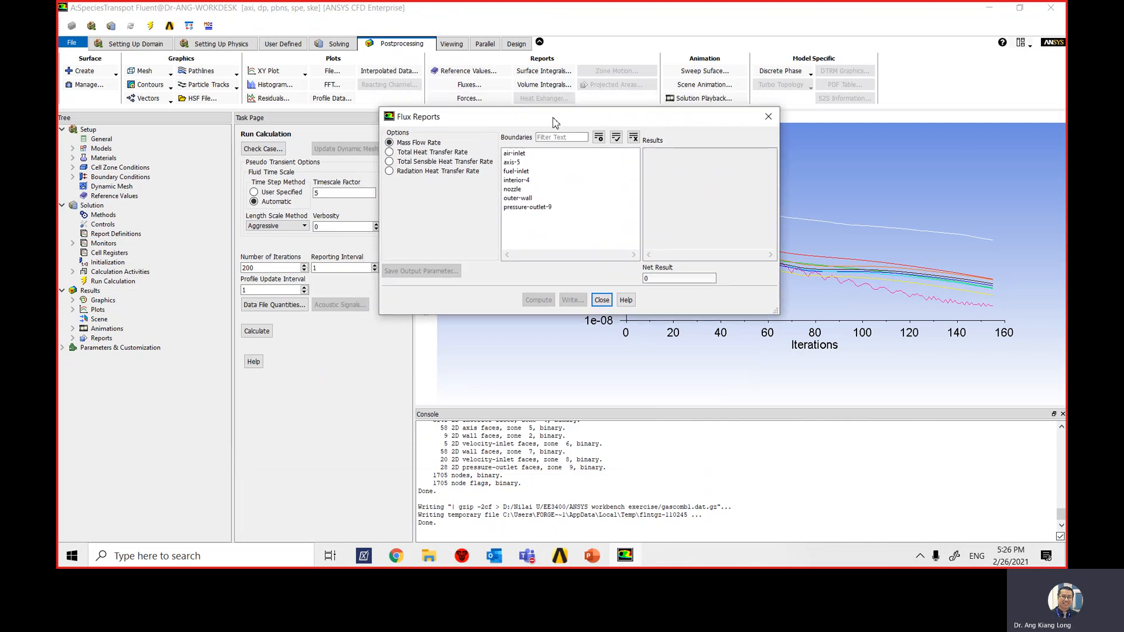
pyautogui.click(388, 162)
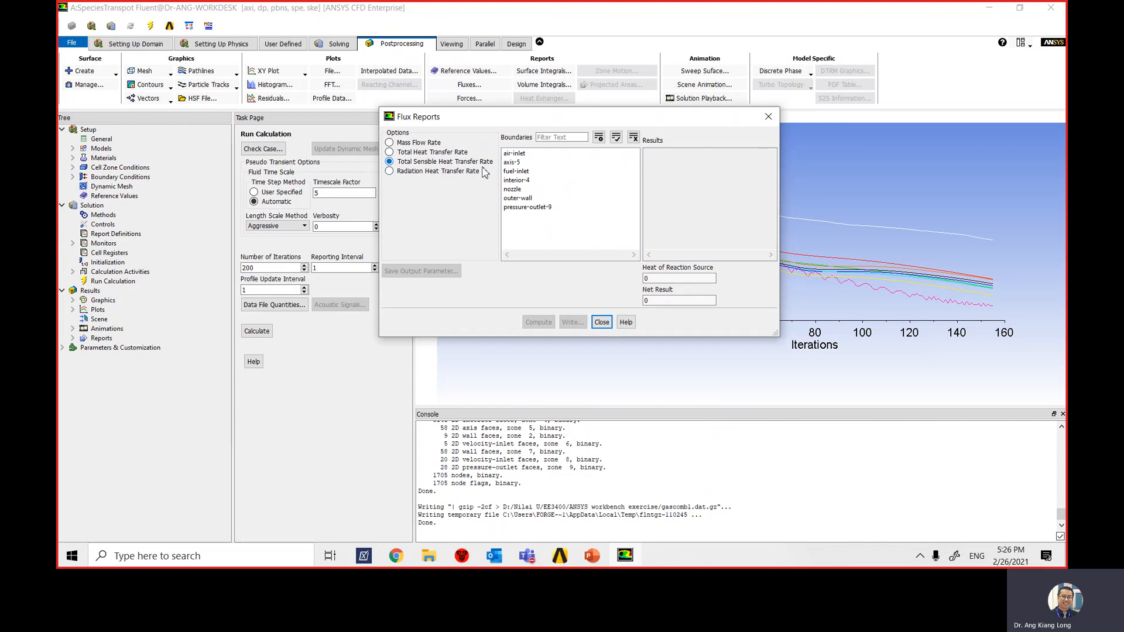
pyautogui.moveTo(516, 117); pyautogui.dragTo(465, 228)
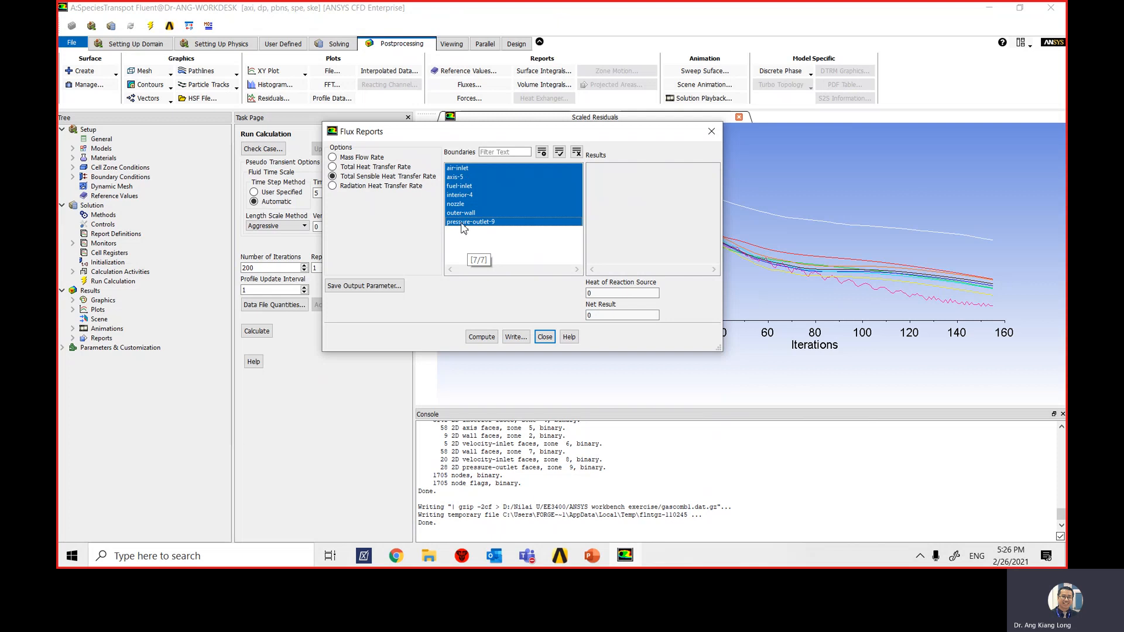
pyautogui.click(482, 339)
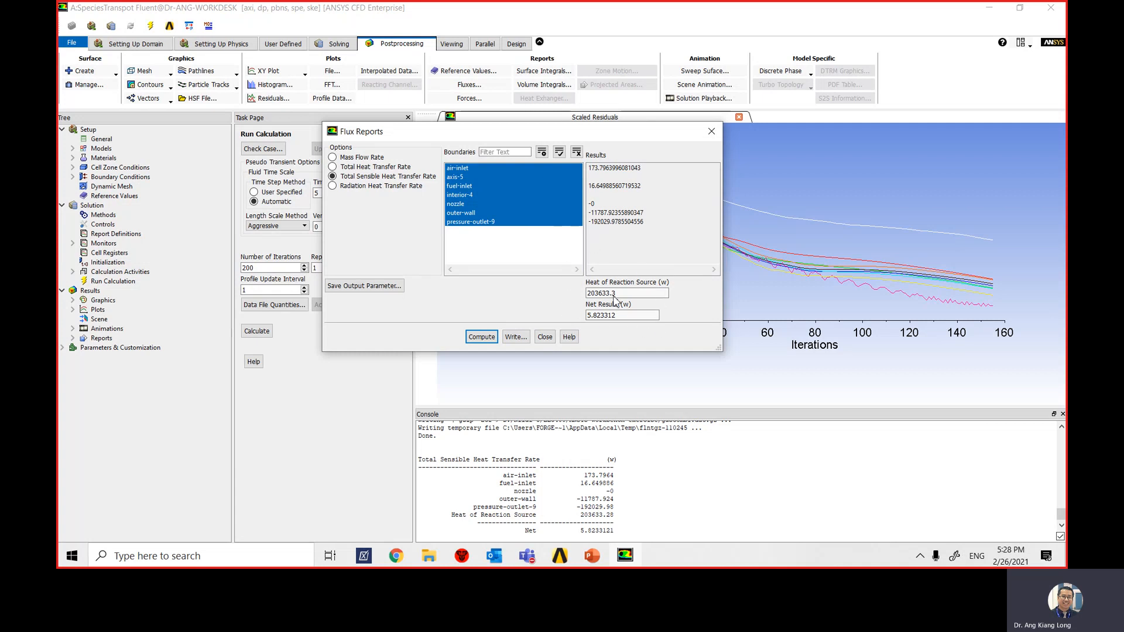
pyautogui.click(545, 338)
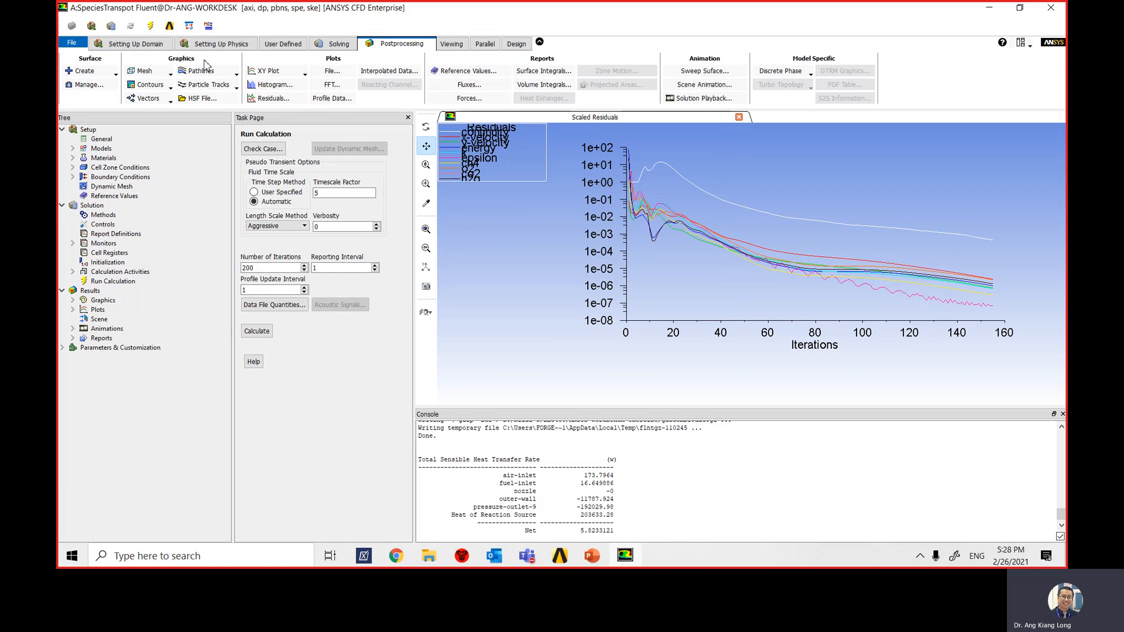
# Step: Display filled contours of static temperature across the combustor domain
pyautogui.click(162, 91)
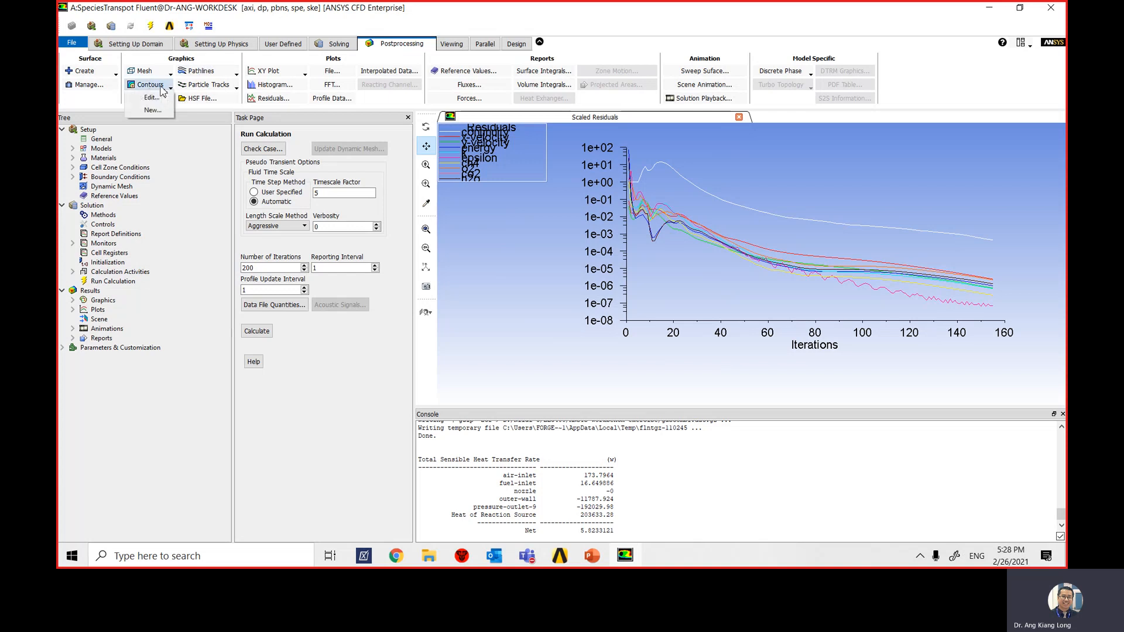
pyautogui.click(153, 103)
pyautogui.moveTo(309, 274); pyautogui.dragTo(333, 136)
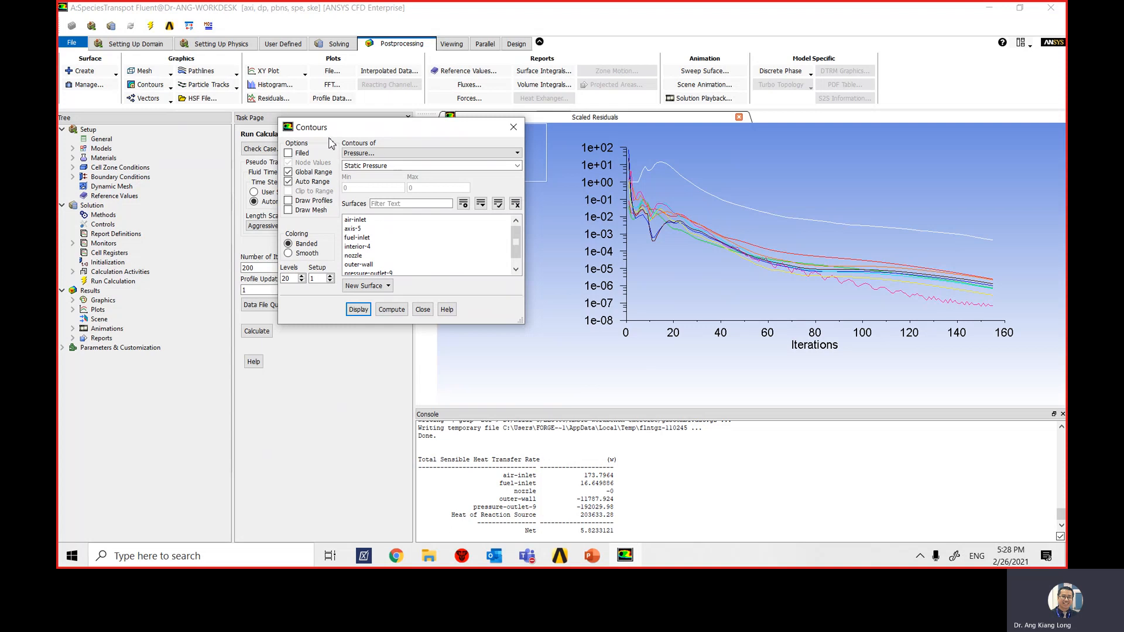
pyautogui.click(288, 152)
pyautogui.moveTo(390, 130); pyautogui.dragTo(331, 134)
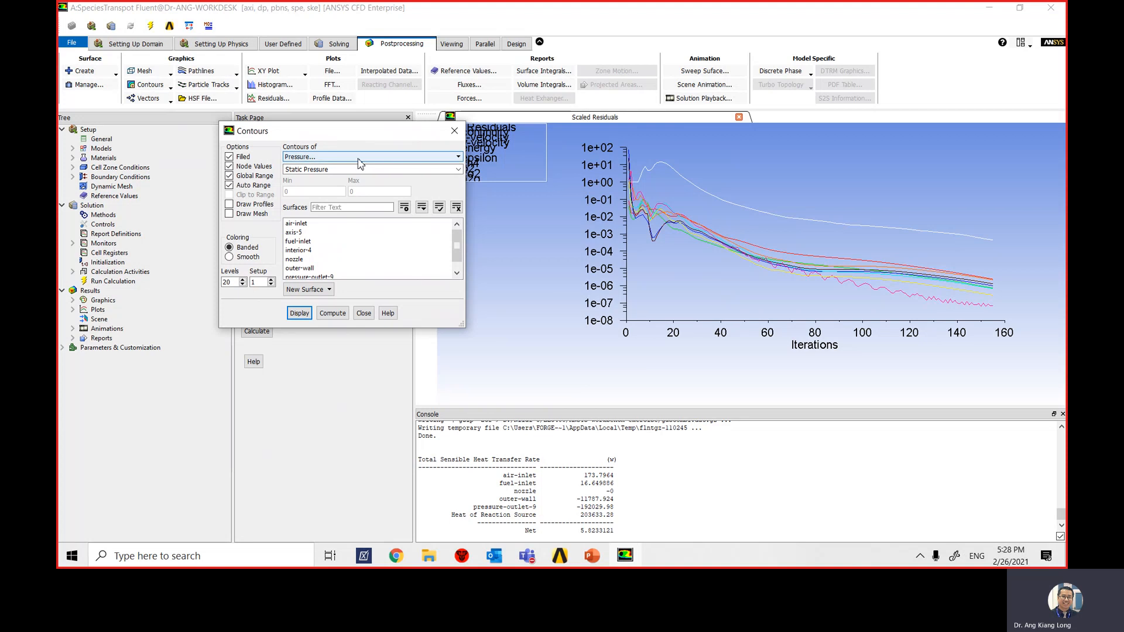
pyautogui.click(363, 156)
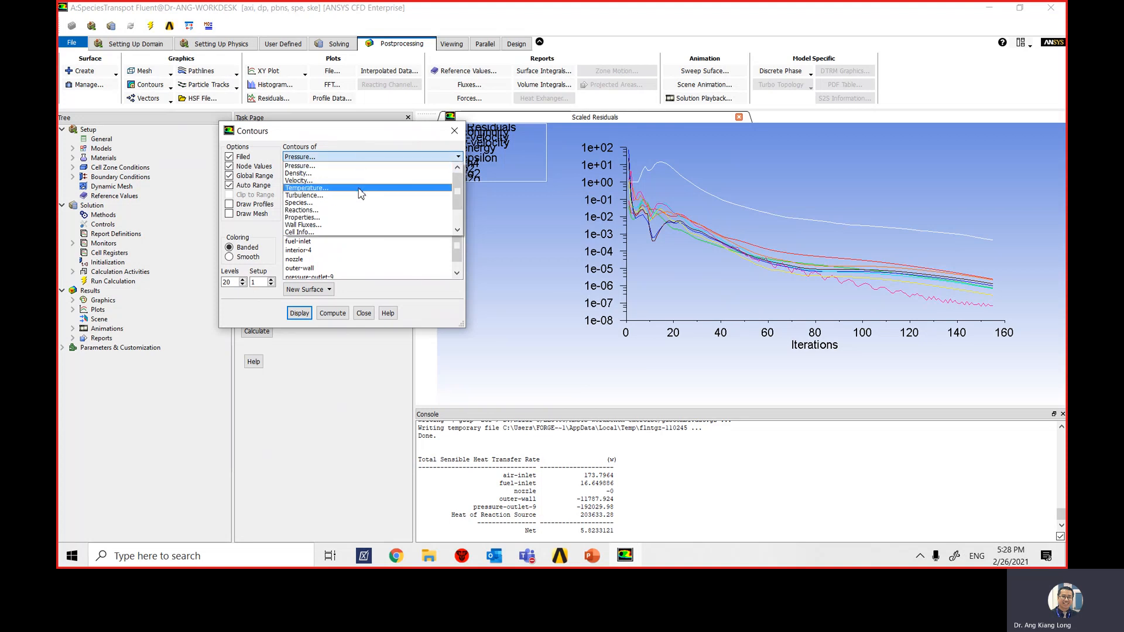
pyautogui.click(358, 188)
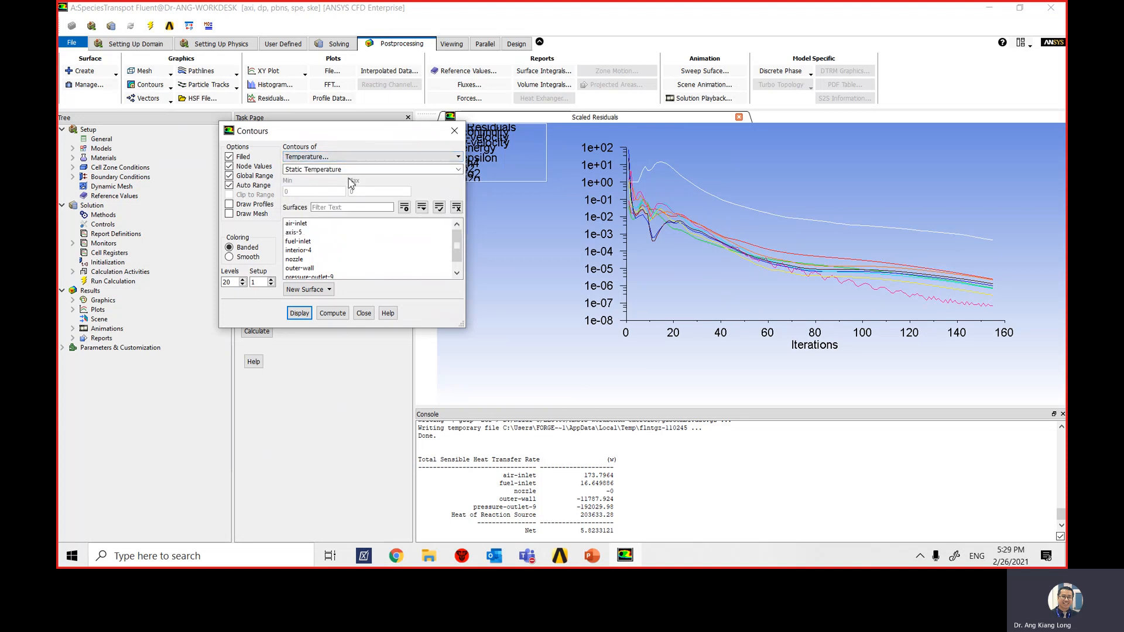
pyautogui.click(299, 313)
pyautogui.moveTo(359, 137); pyautogui.dragTo(243, 152)
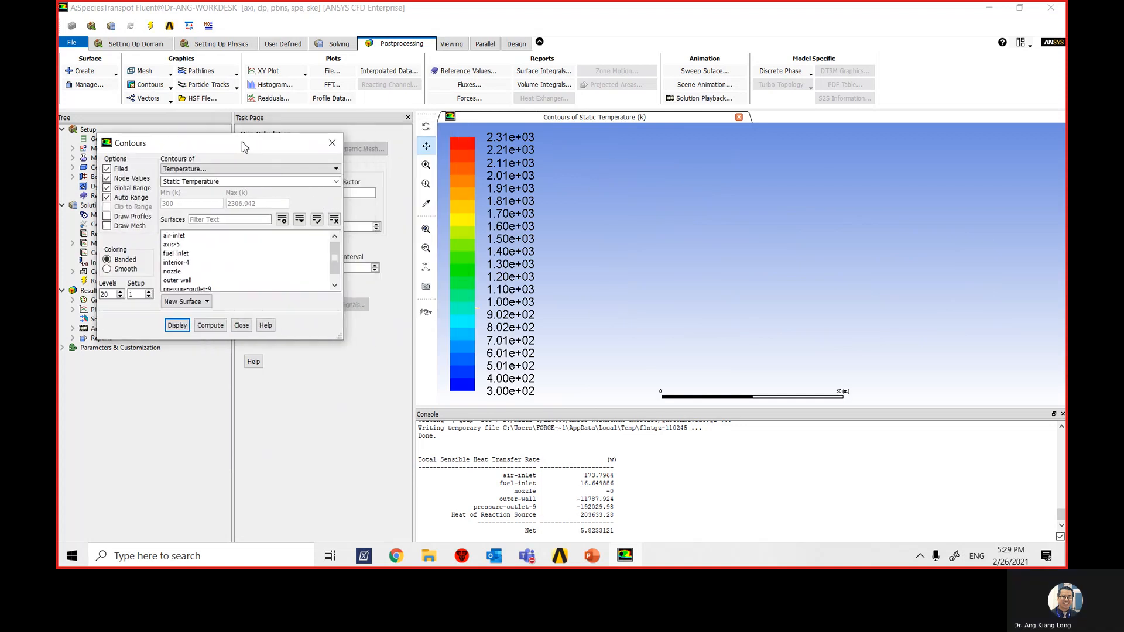
# Step: Fit the temperature contour plot in the graphics window clear of the colour legend, and close the contour settings
pyautogui.click(426, 229)
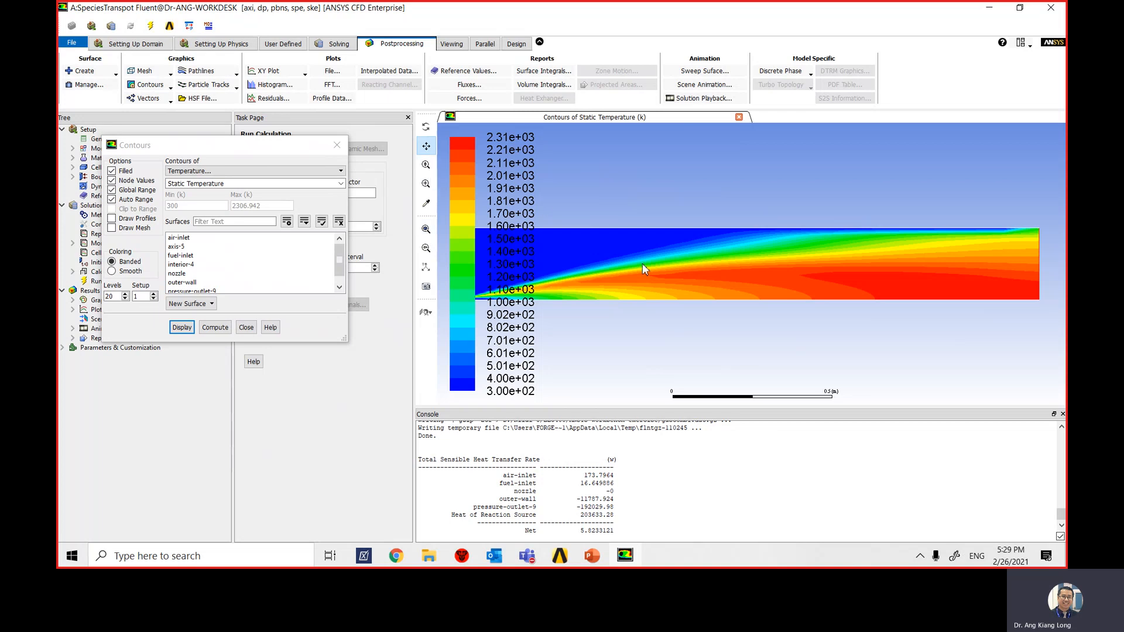
pyautogui.moveTo(642, 263); pyautogui.dragTo(678, 260)
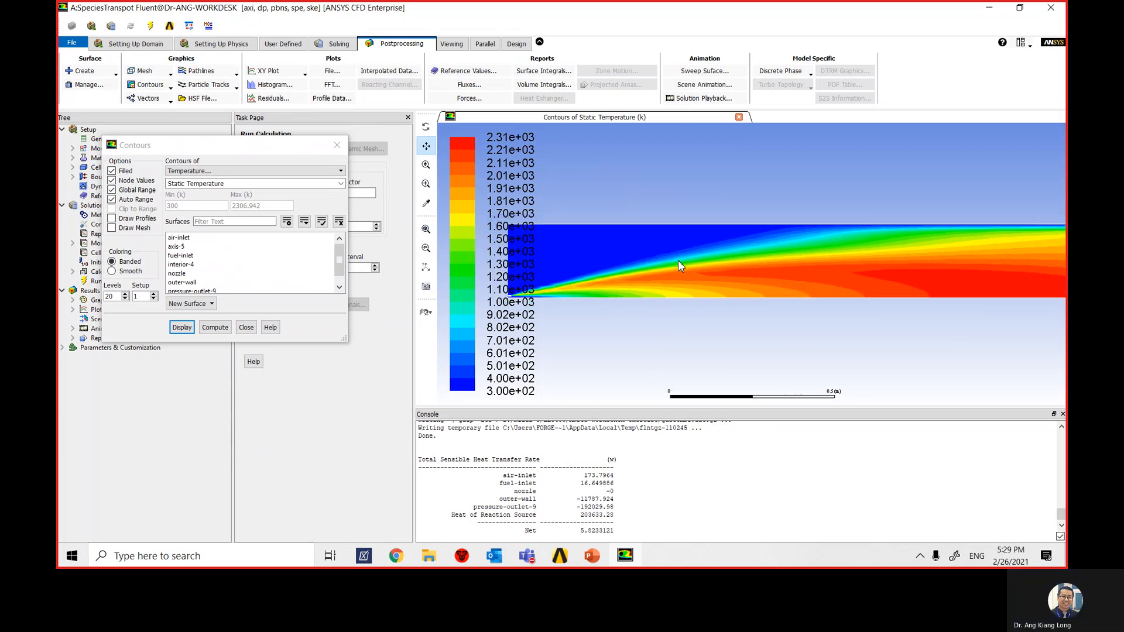
pyautogui.scroll(-2, 678, 265)
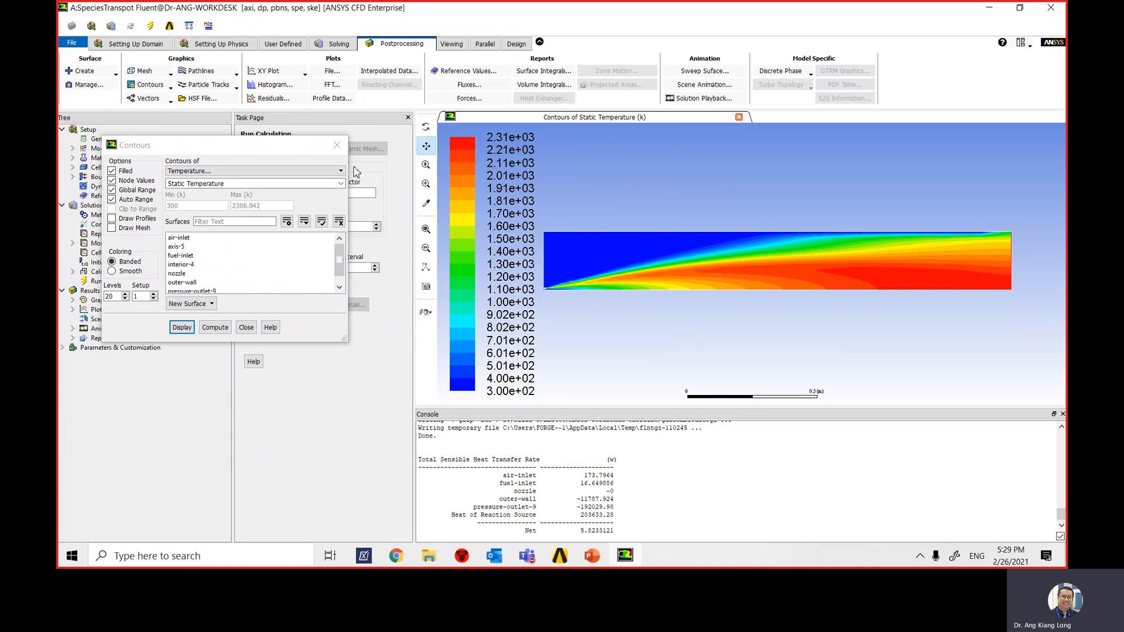
pyautogui.click(245, 328)
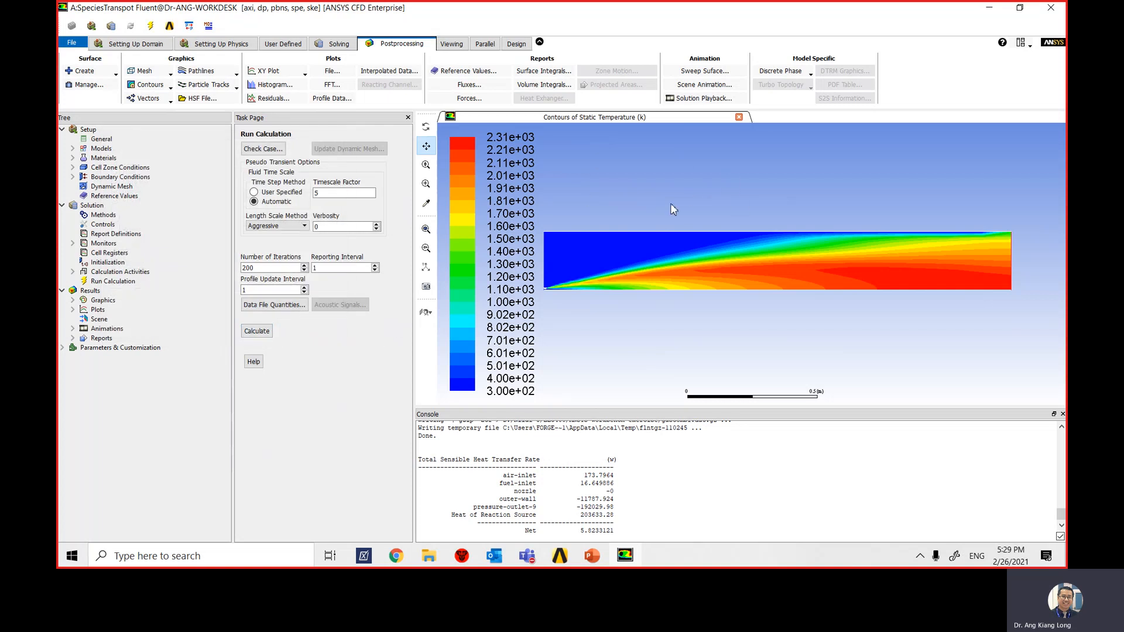
# Step: Check the picture export options for the temperature contour plot, and close them without saving
pyautogui.click(426, 287)
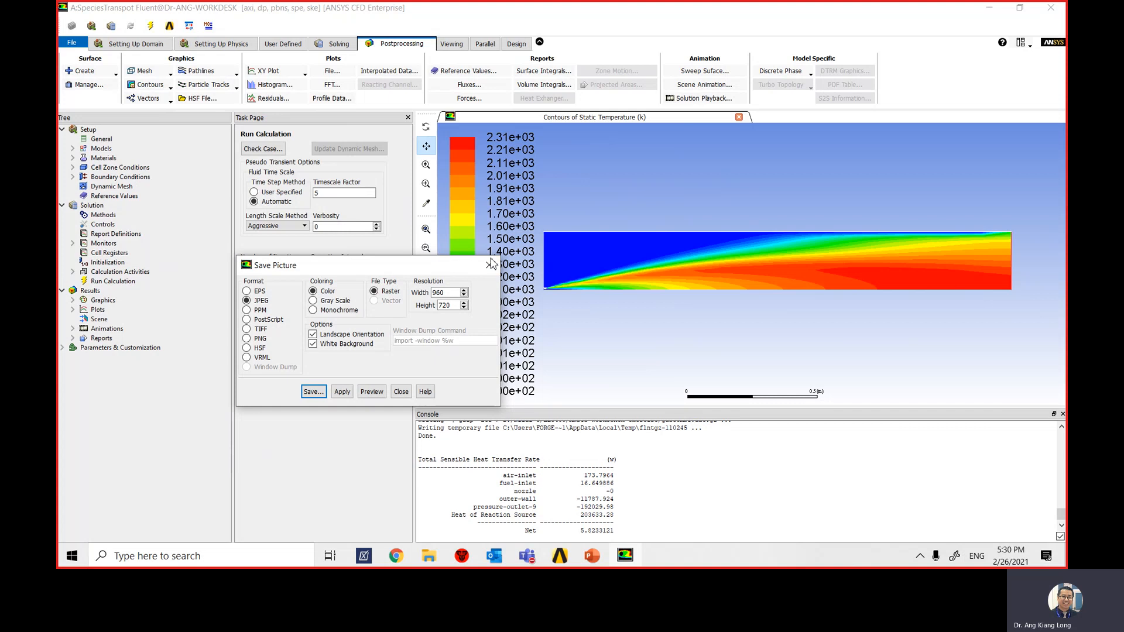
pyautogui.click(402, 391)
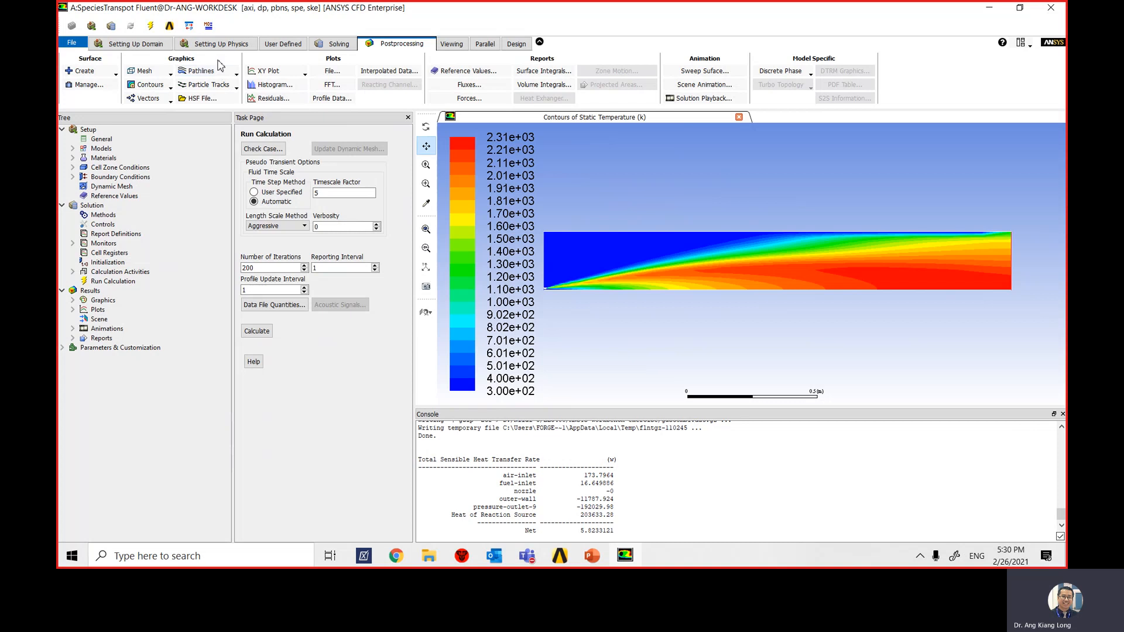
# Step: Open the vector plot settings for editing
pyautogui.click(169, 102)
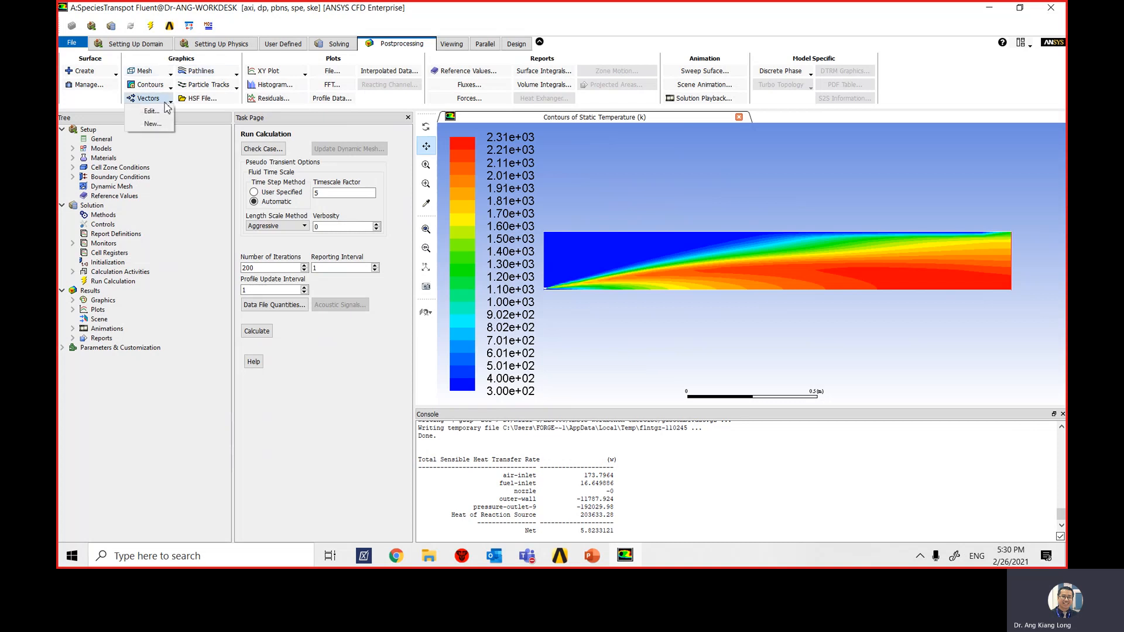
pyautogui.click(152, 111)
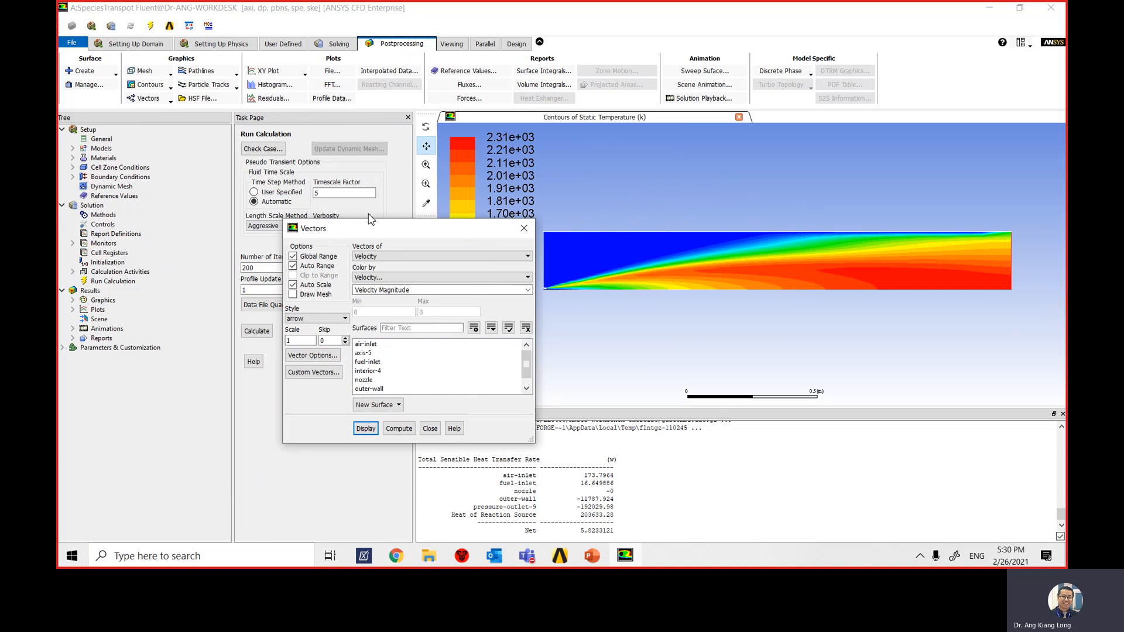
# Step: Display velocity vectors coloured by velocity magnitude with a scale of 0.01 and fixed-length arrows, and close the vector settings
pyautogui.moveTo(364, 234); pyautogui.dragTo(299, 142)
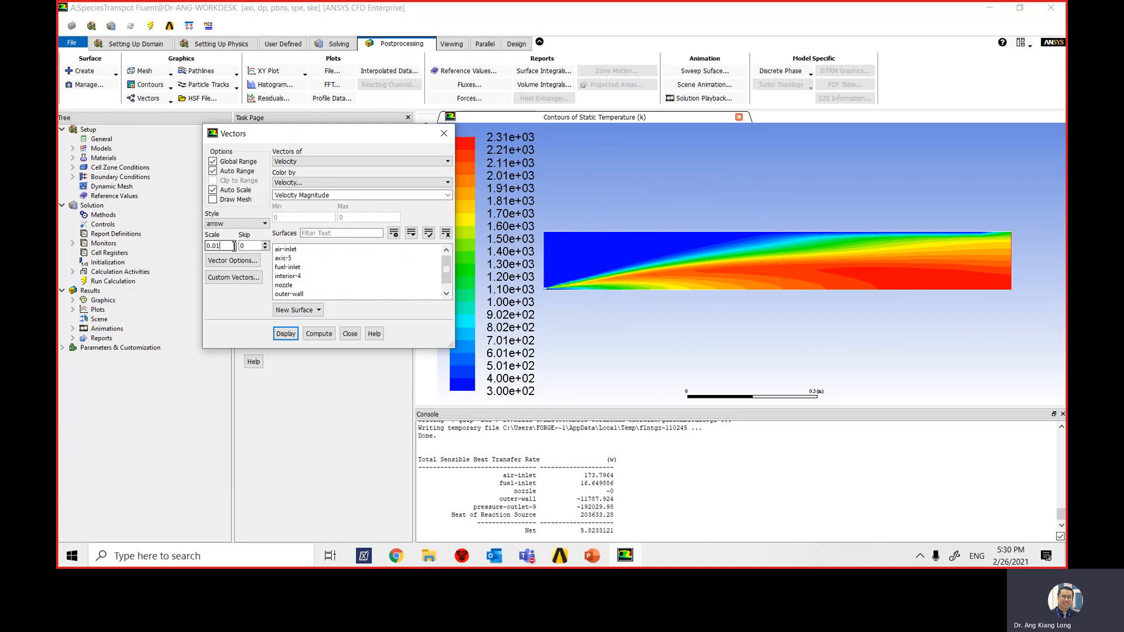
pyautogui.click(230, 263)
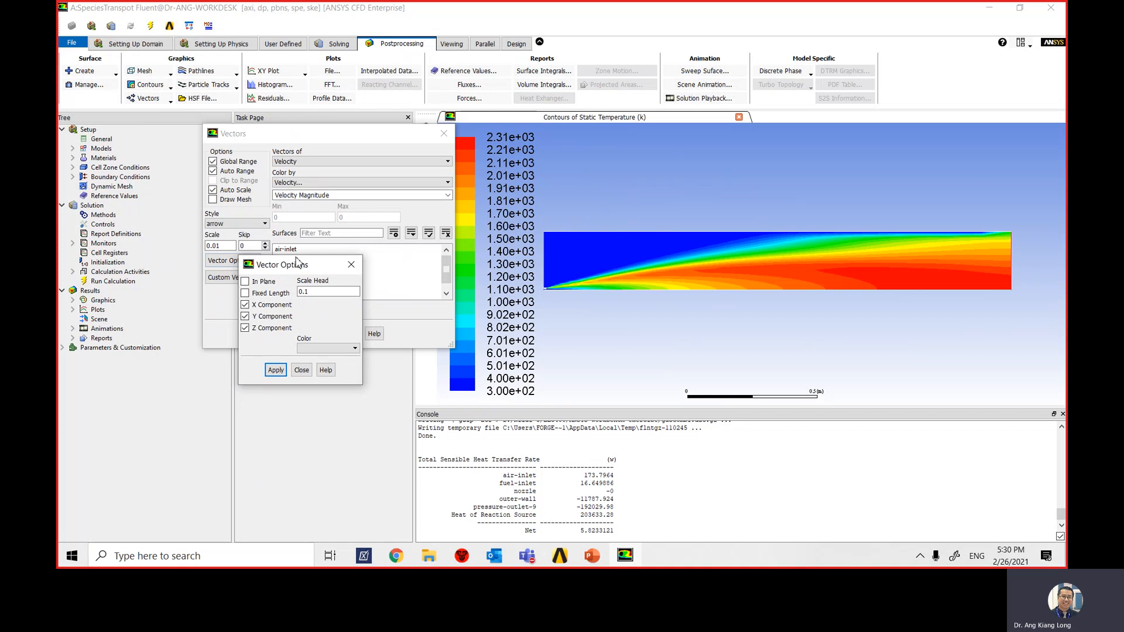
pyautogui.moveTo(280, 263); pyautogui.dragTo(524, 178)
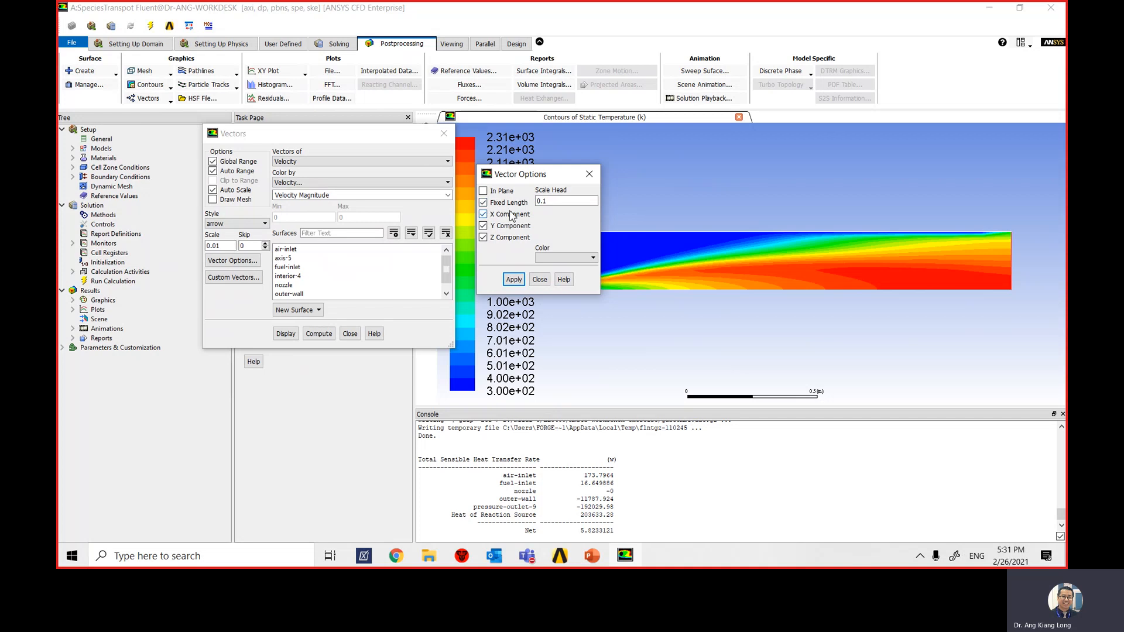
pyautogui.click(515, 284)
pyautogui.click(539, 279)
pyautogui.click(290, 339)
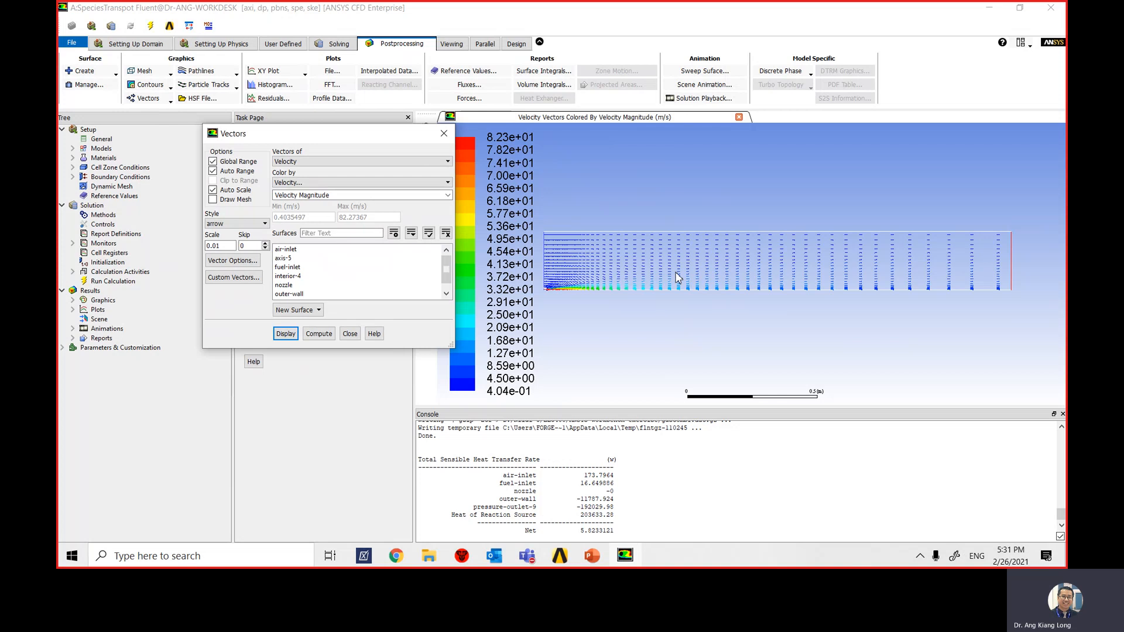
pyautogui.scroll(-2, 678, 278)
pyautogui.scroll(3, 677, 277)
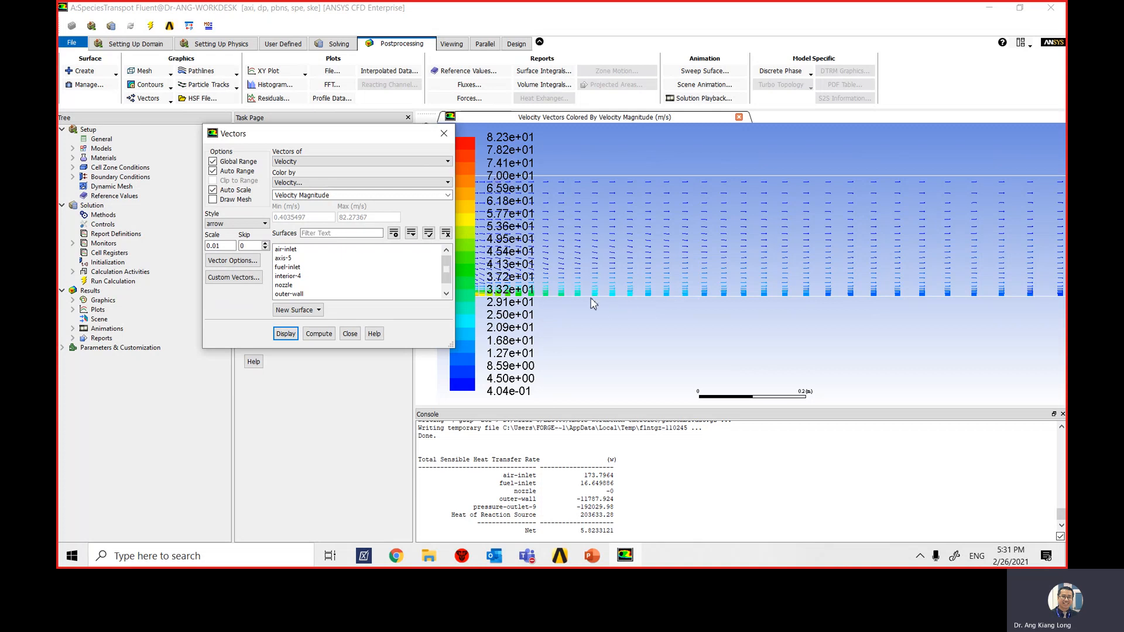
pyautogui.scroll(-2, 586, 296)
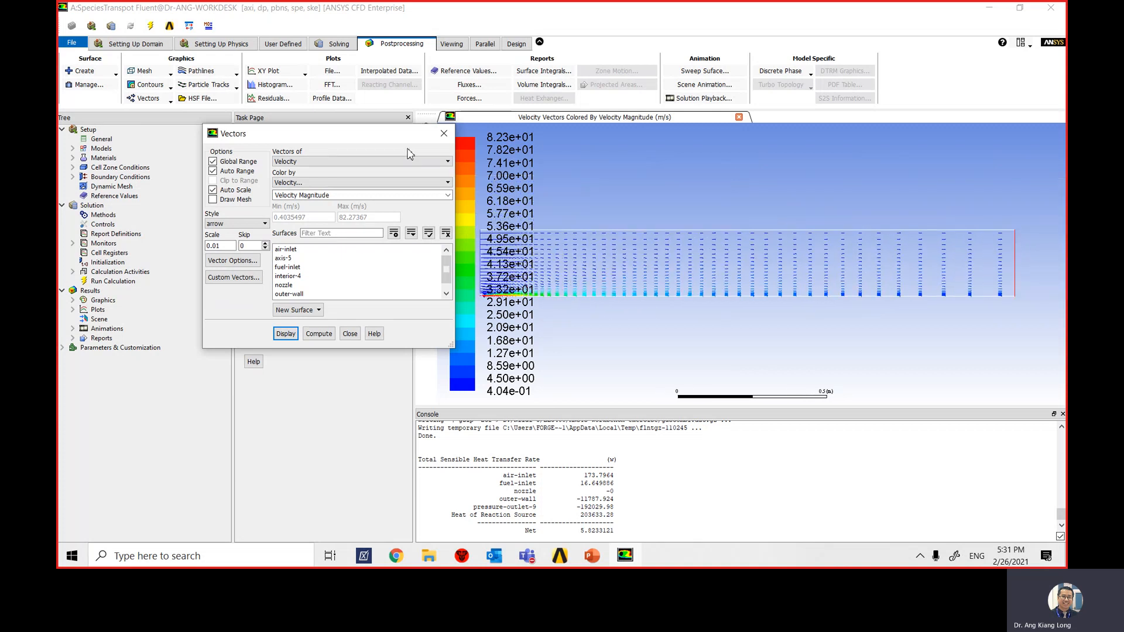
pyautogui.click(350, 334)
# Step: Examine the direction and magnitude of the velocity vectors around the fuel inlet nozzle and farther downstream along the axis
pyautogui.click(426, 147)
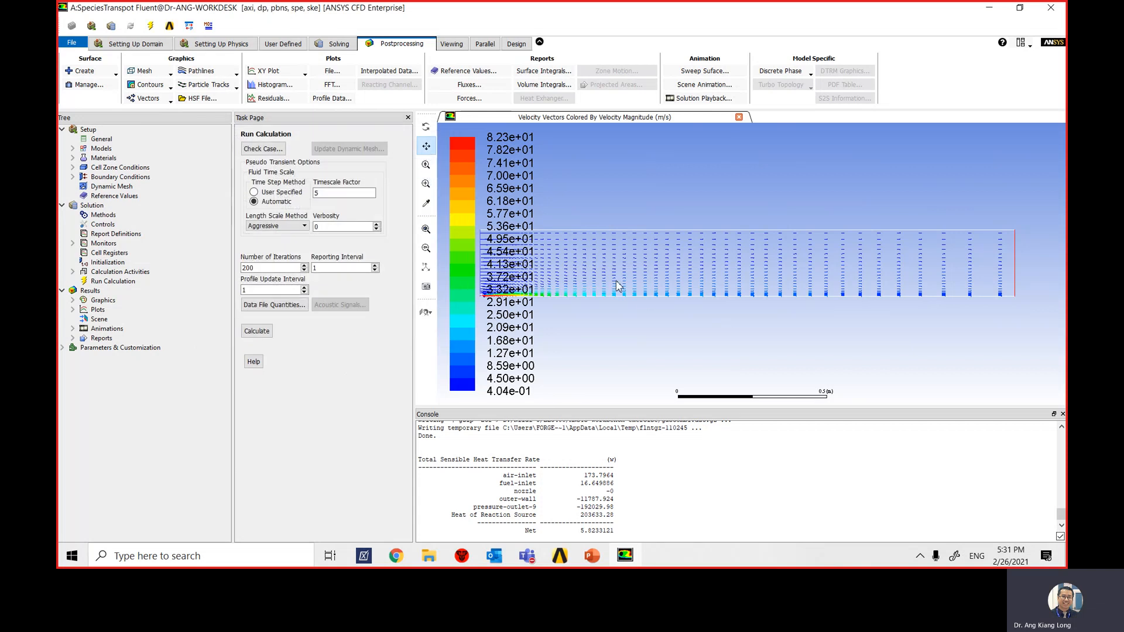
pyautogui.moveTo(620, 286); pyautogui.dragTo(700, 272)
pyautogui.scroll(10, 583, 306)
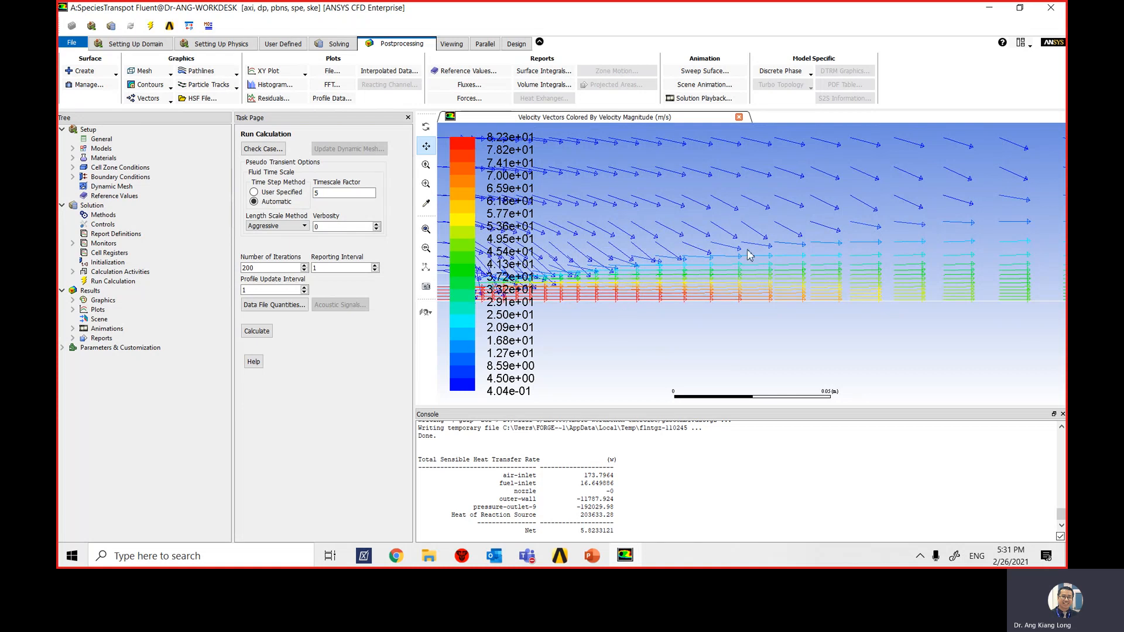
pyautogui.scroll(-4, 785, 223)
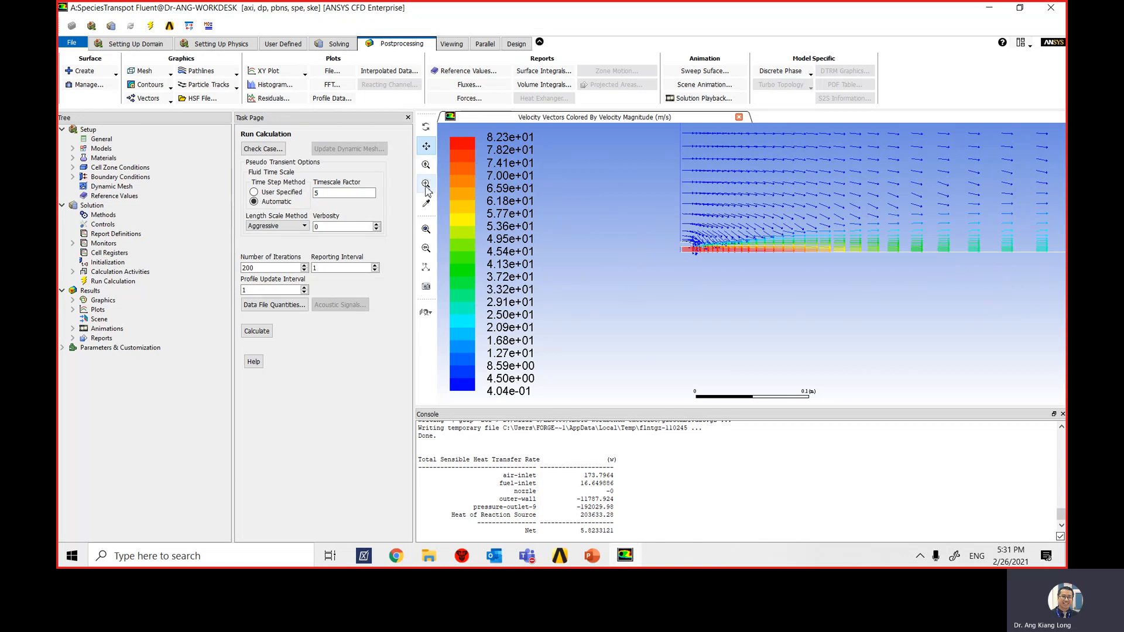
pyautogui.click(425, 232)
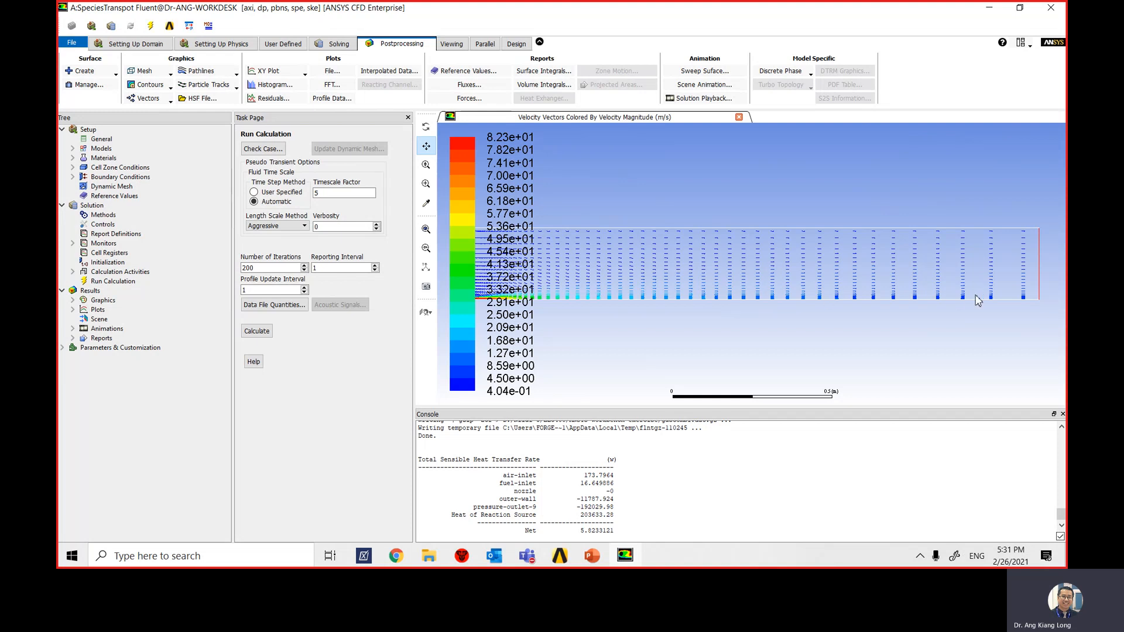
pyautogui.scroll(2, 710, 270)
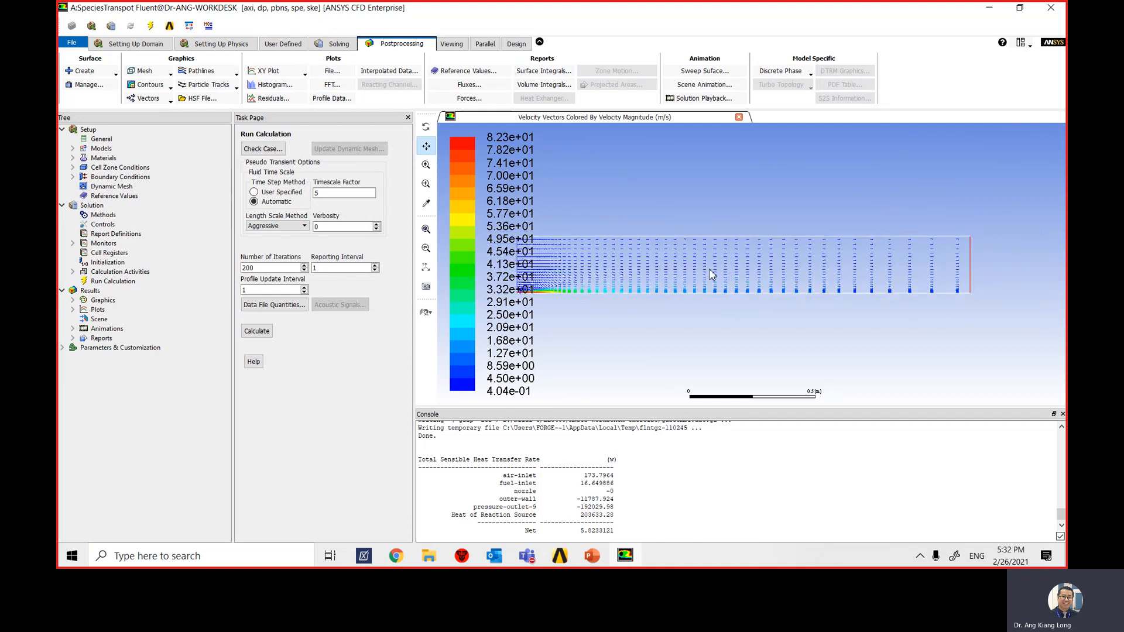
pyautogui.scroll(10, 657, 316)
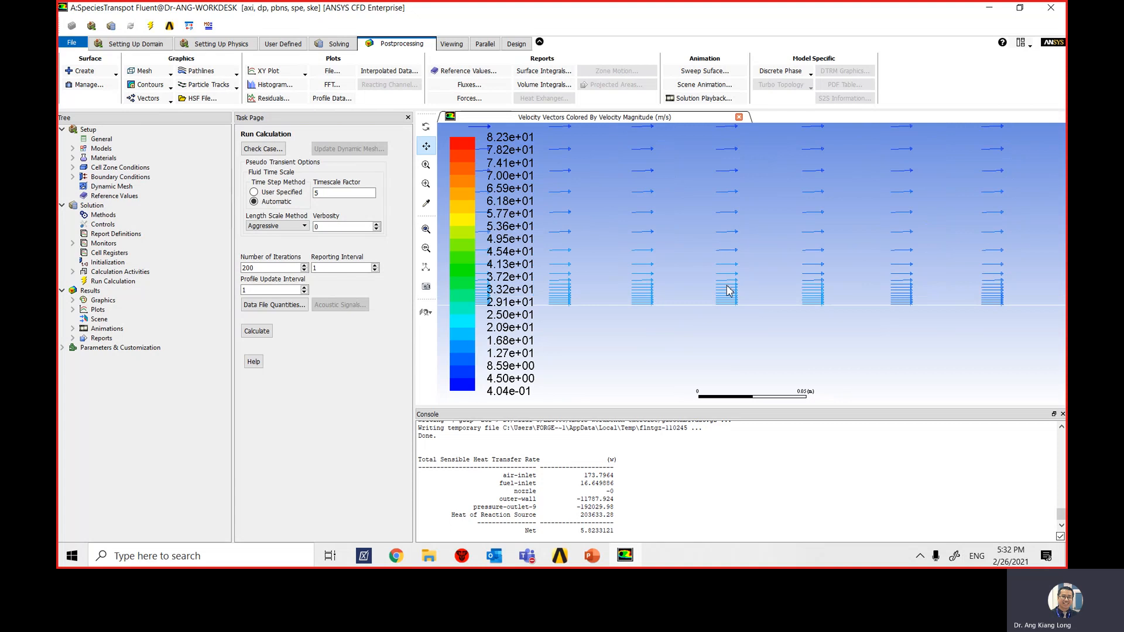
pyautogui.scroll(-7, 727, 291)
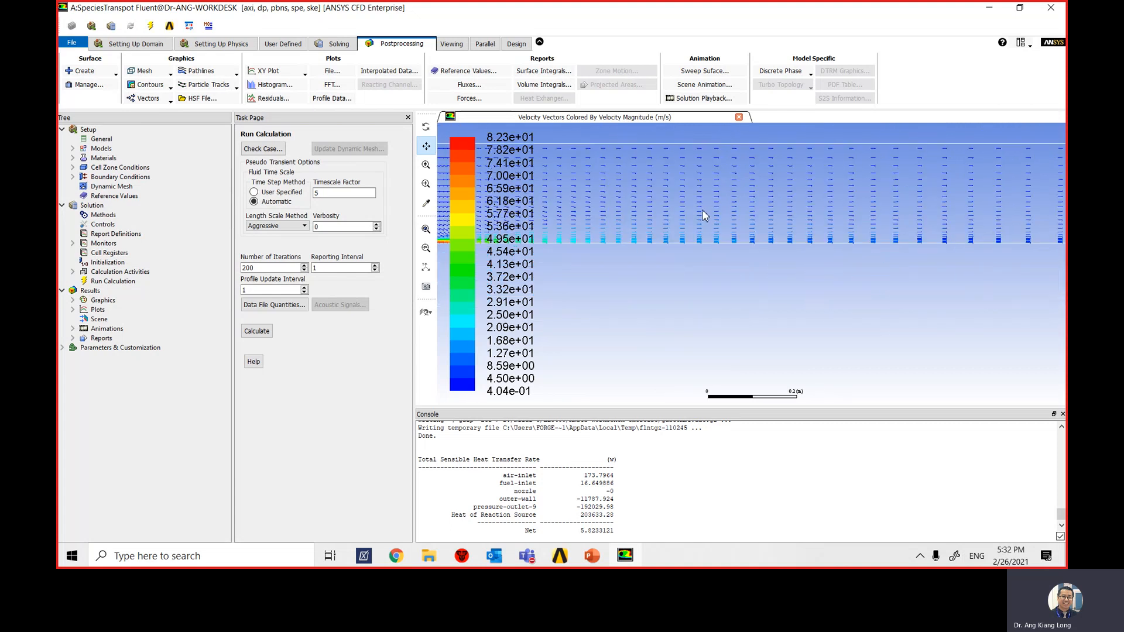
pyautogui.click(426, 230)
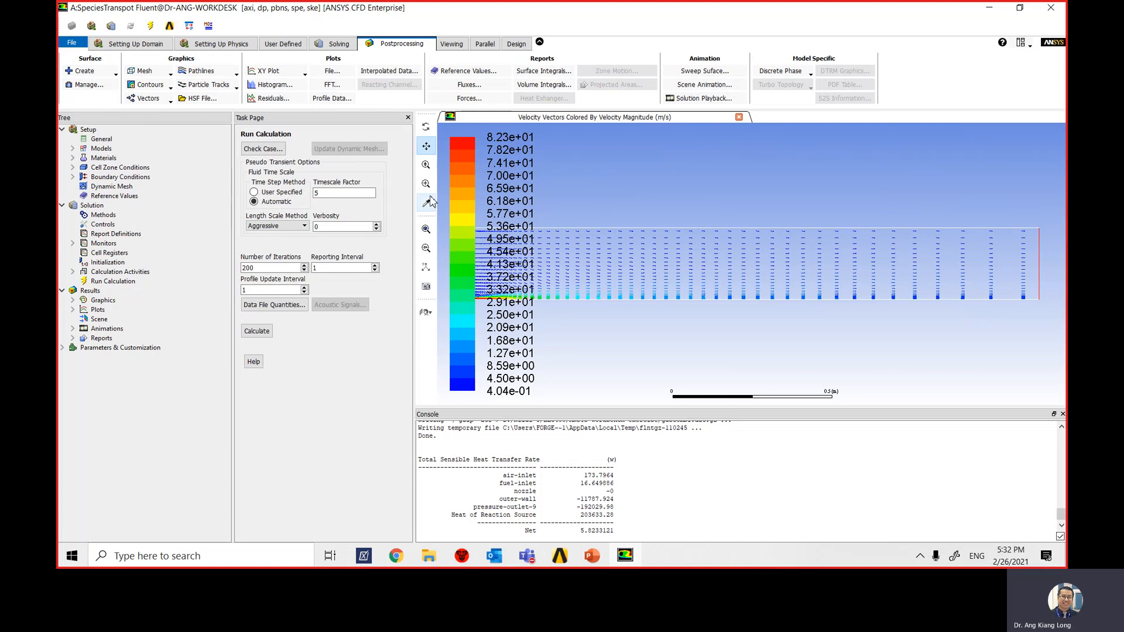
pyautogui.moveTo(630, 275); pyautogui.dragTo(736, 277)
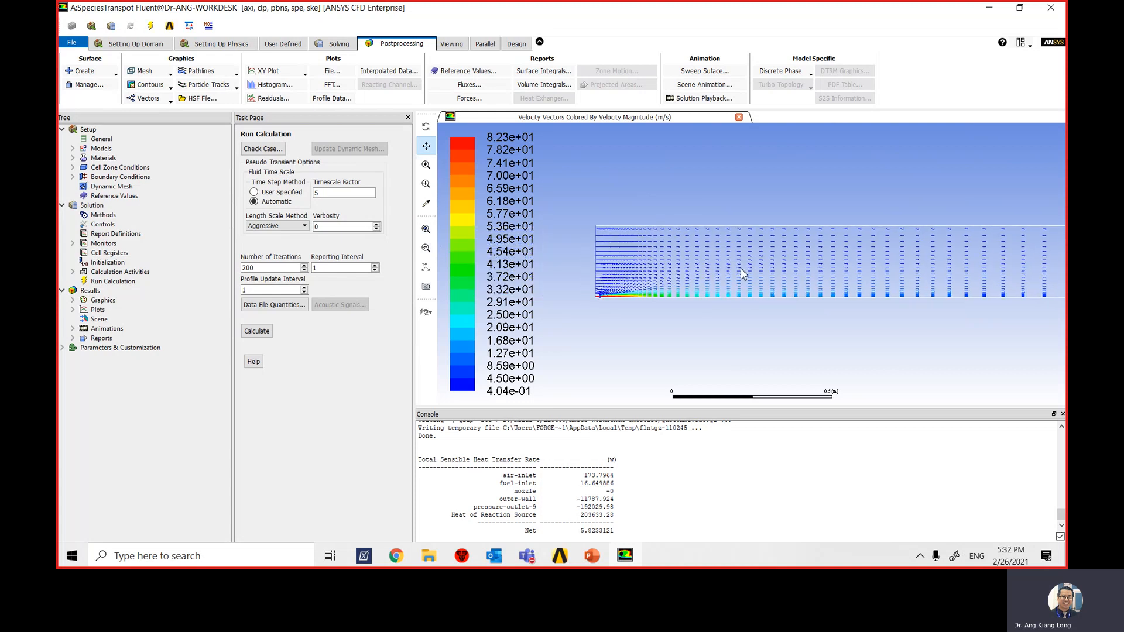
pyautogui.scroll(8, 603, 271)
pyautogui.scroll(3, 602, 272)
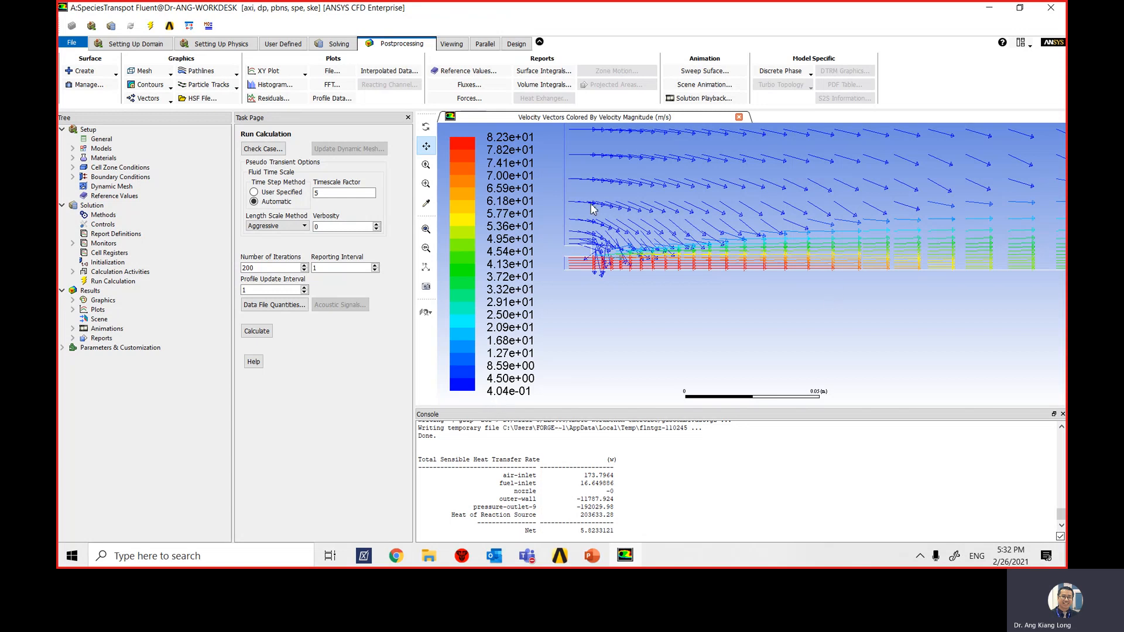
pyautogui.scroll(-5, 859, 297)
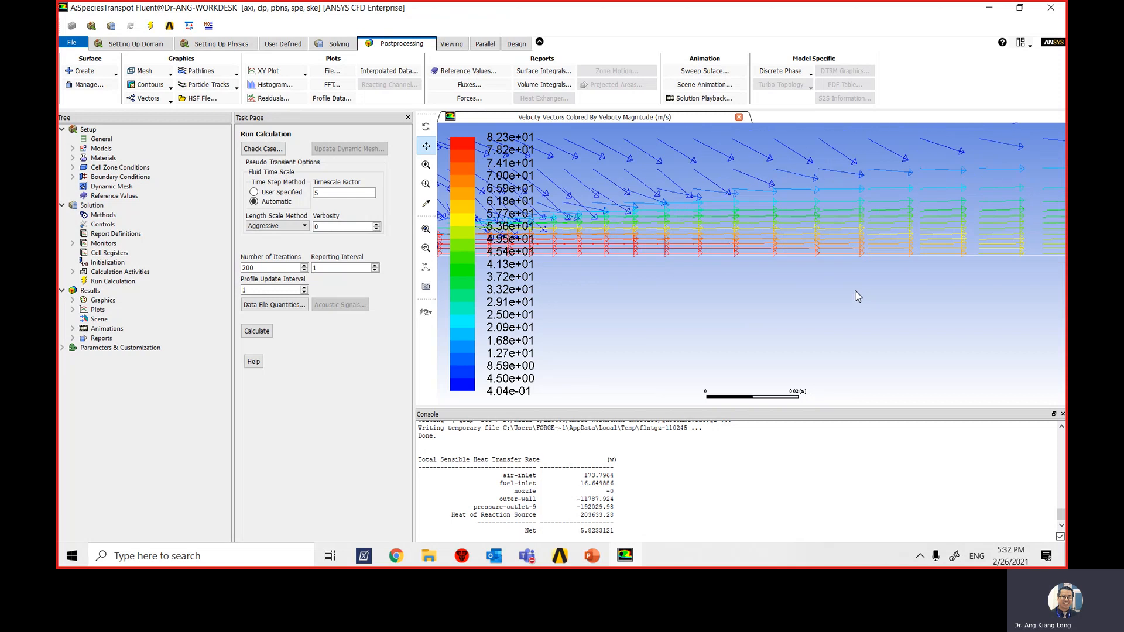
pyautogui.click(426, 229)
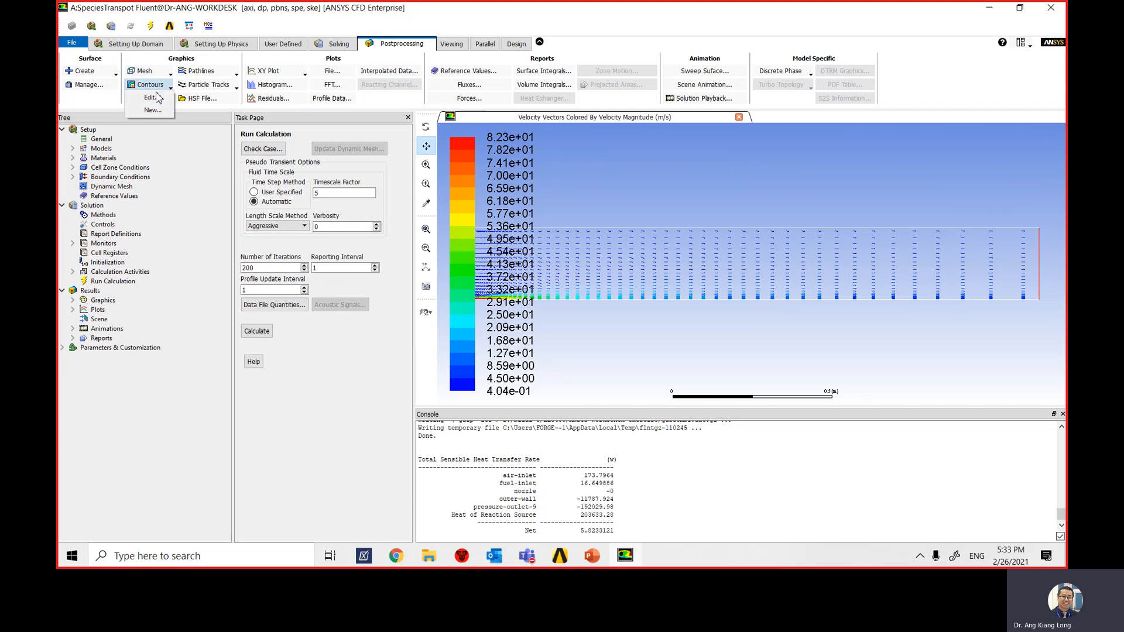
# Step: Display contours of the velocity category's Stream Function over the whole domain and close the contour settings
pyautogui.click(156, 87)
pyautogui.moveTo(237, 145); pyautogui.dragTo(312, 125)
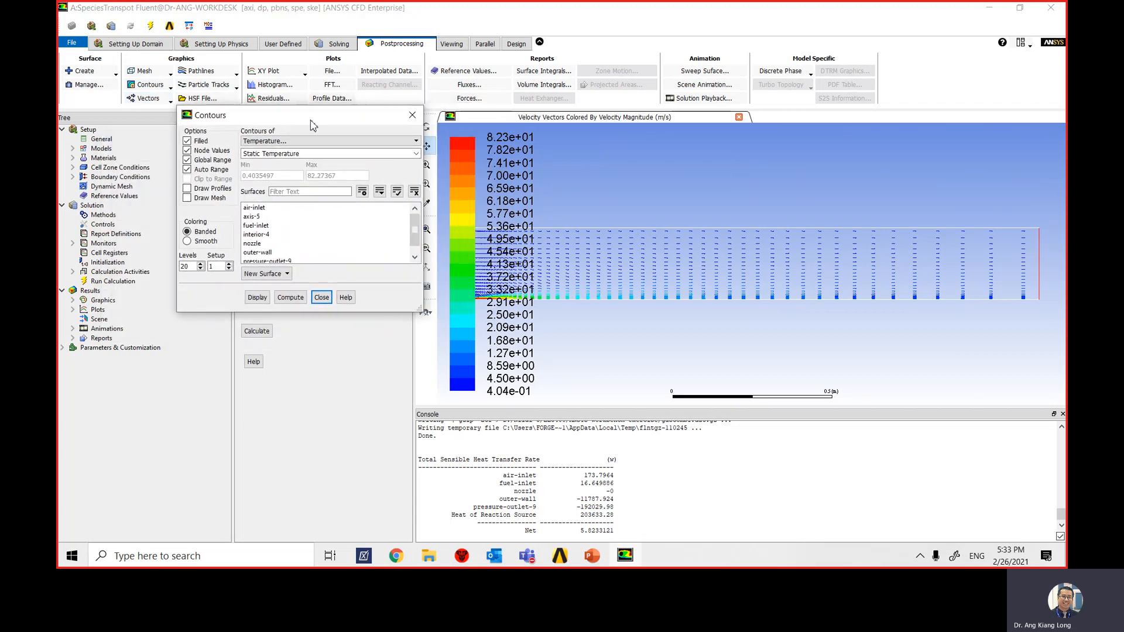
pyautogui.click(278, 142)
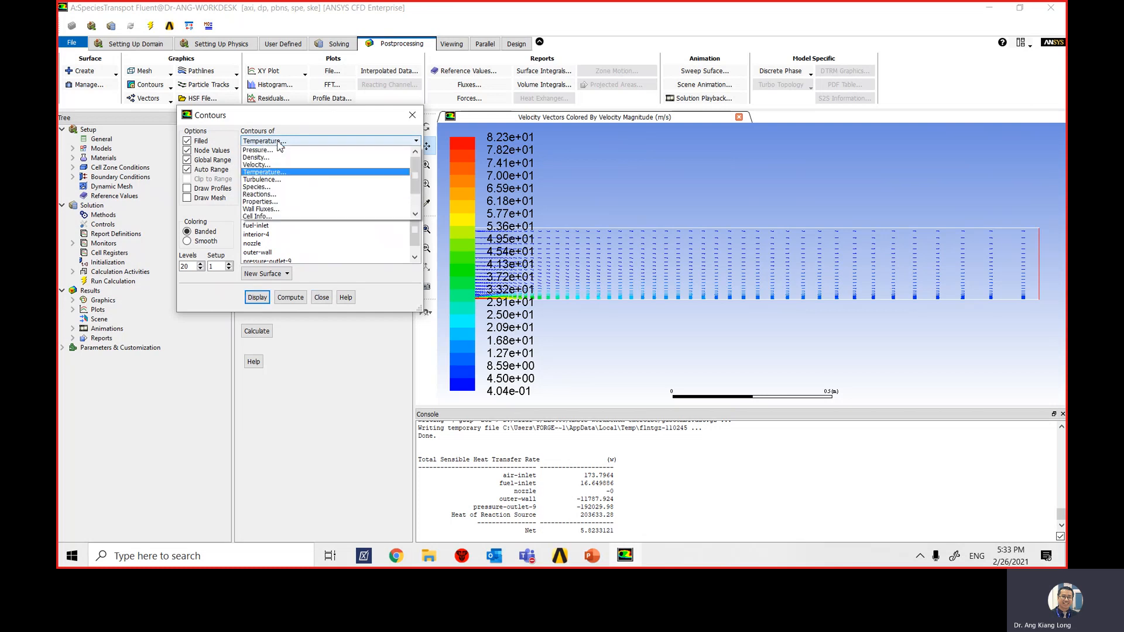
pyautogui.scroll(-1, 279, 202)
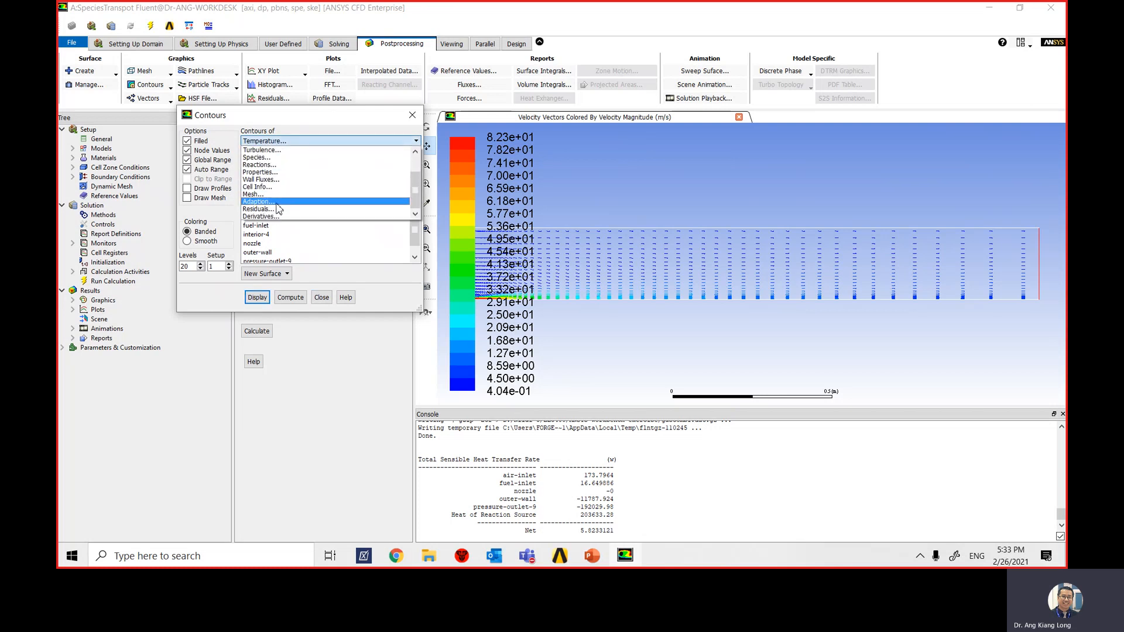
pyautogui.scroll(-1, 281, 223)
pyautogui.click(299, 141)
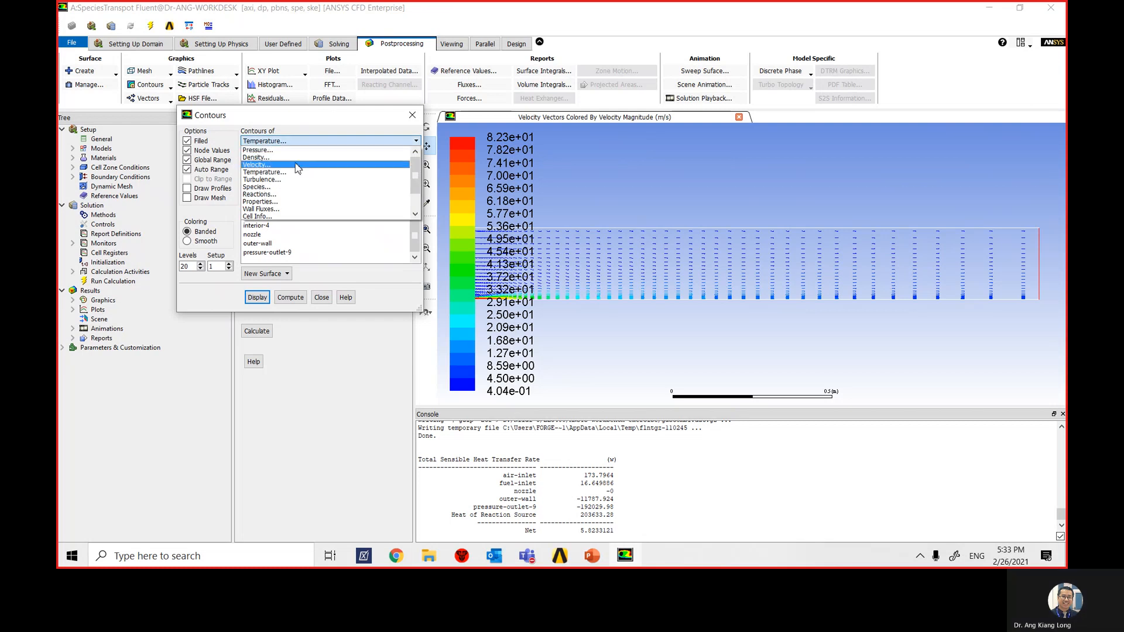
pyautogui.click(300, 169)
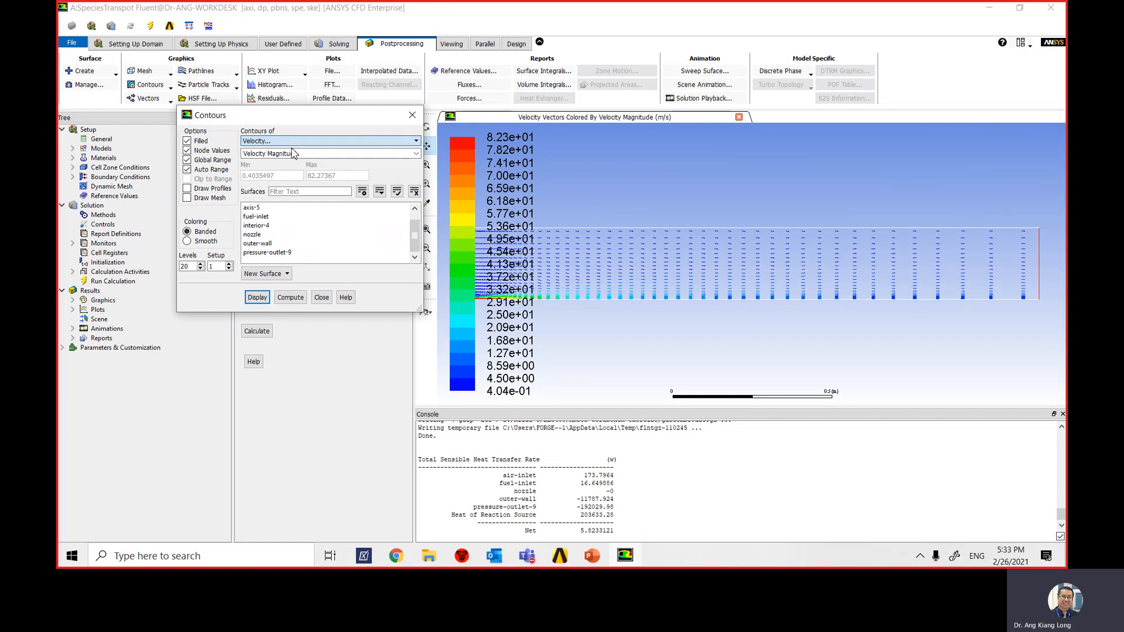
pyautogui.click(415, 154)
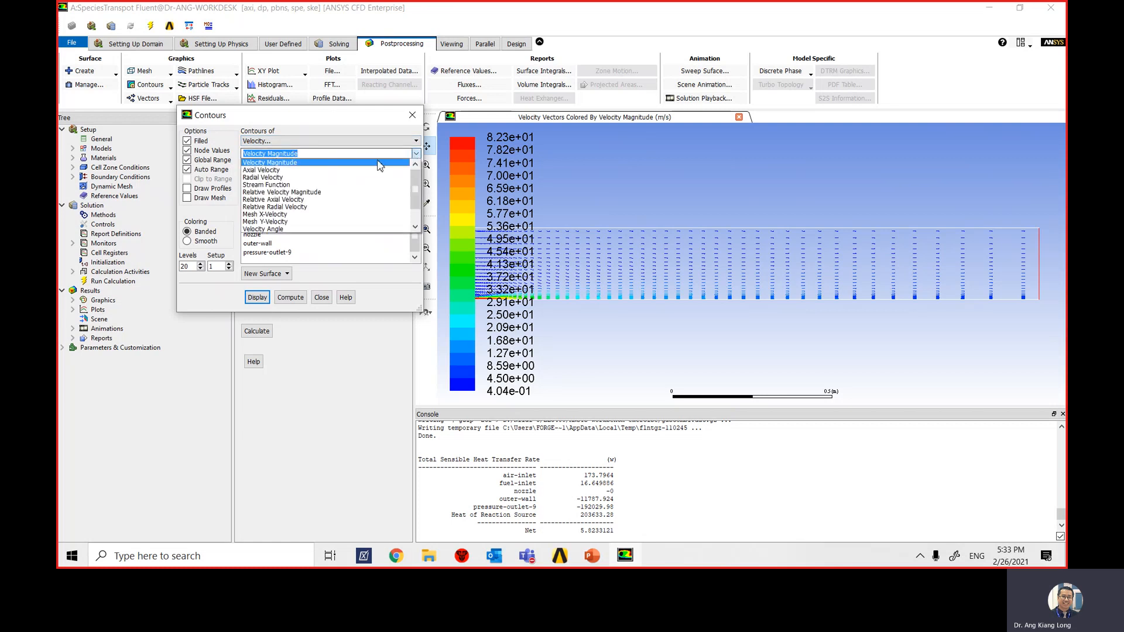
pyautogui.click(312, 186)
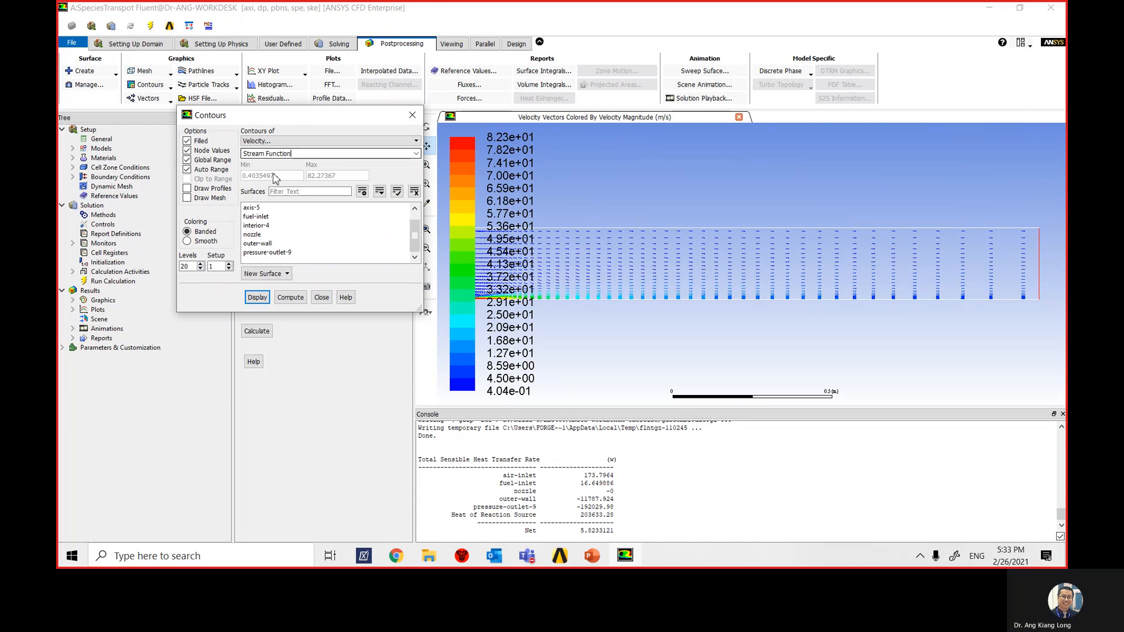
pyautogui.click(262, 300)
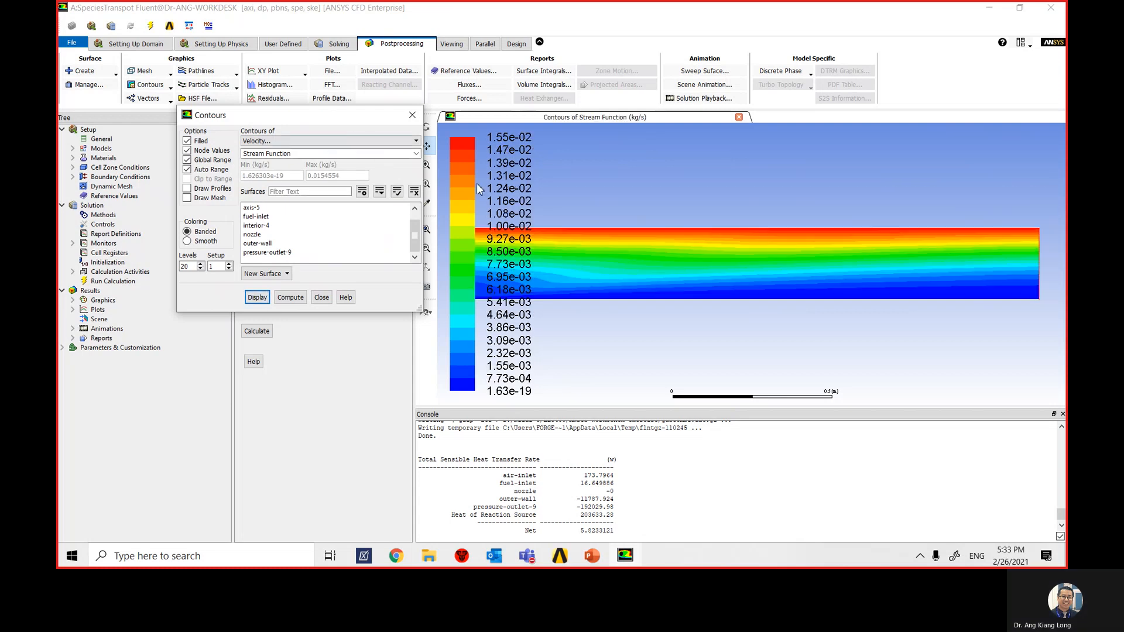
pyautogui.moveTo(360, 126); pyautogui.dragTo(303, 134)
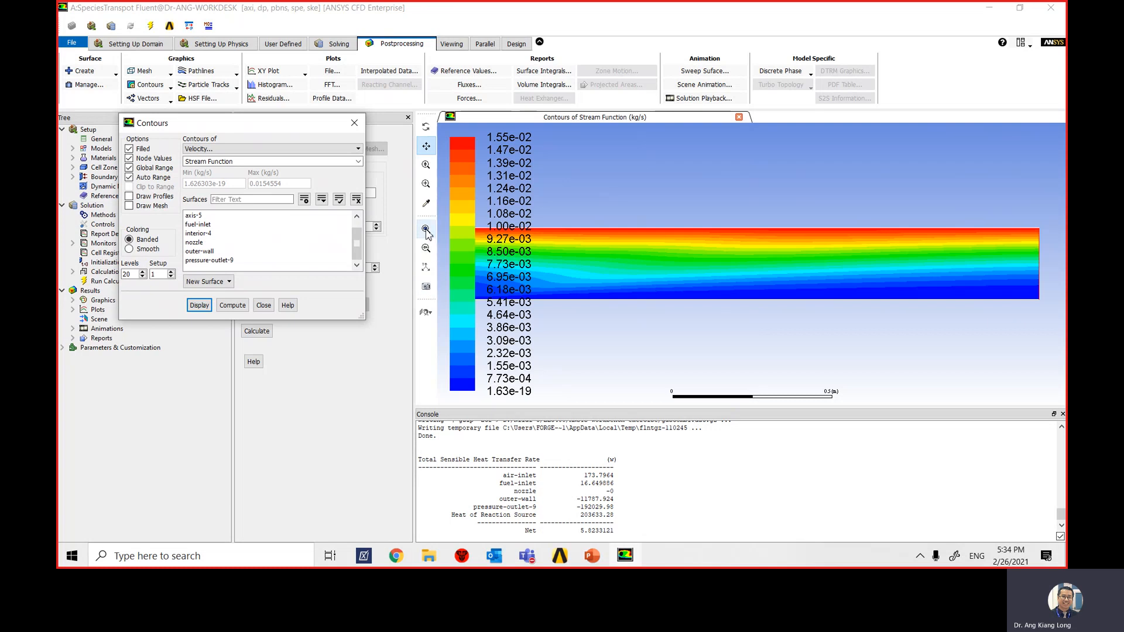
pyautogui.click(494, 191)
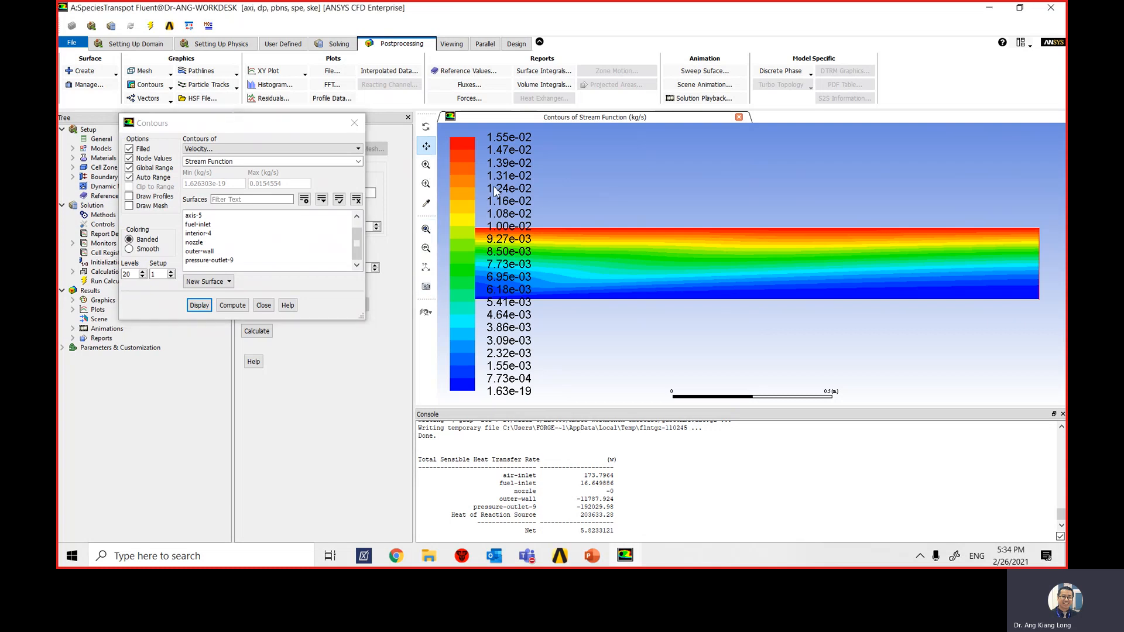
pyautogui.moveTo(624, 262); pyautogui.dragTo(689, 256)
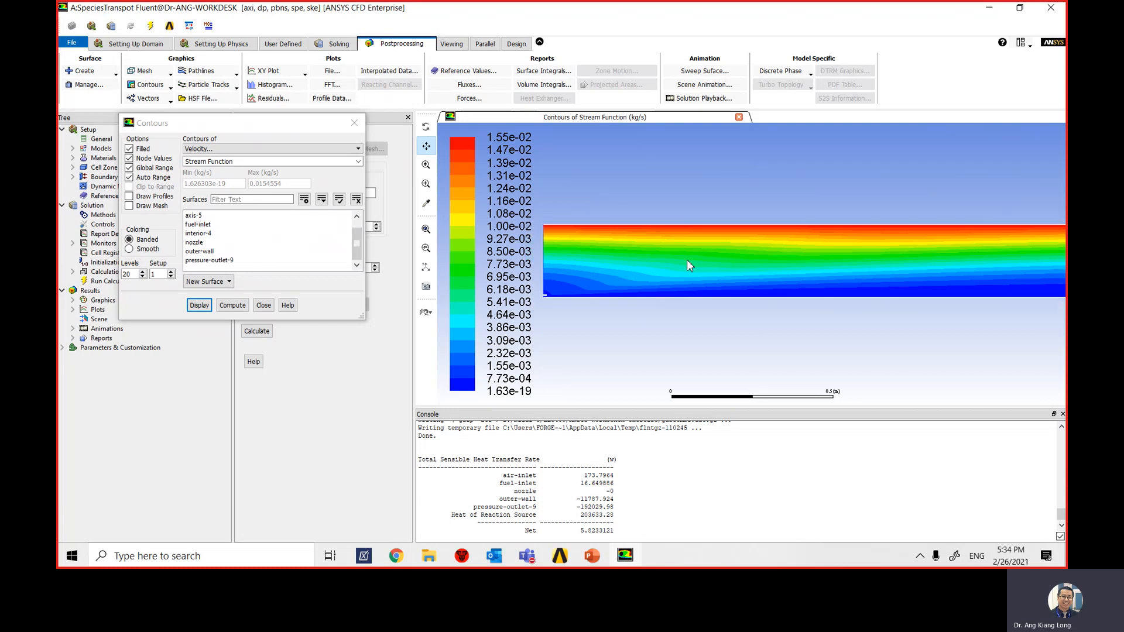
pyautogui.scroll(-2, 686, 258)
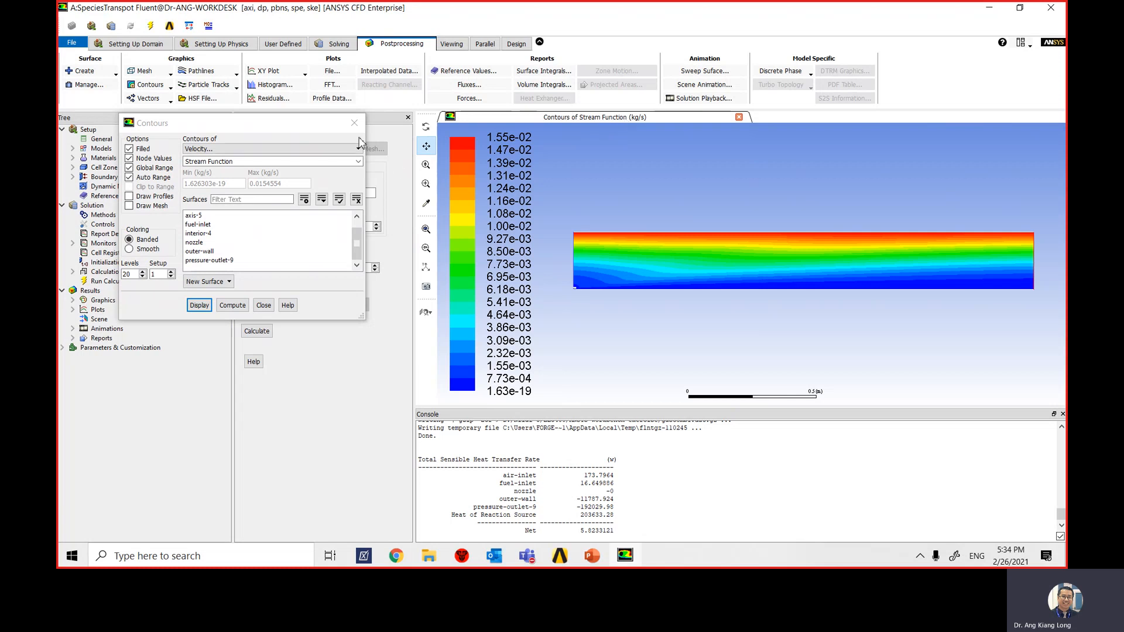
pyautogui.click(264, 305)
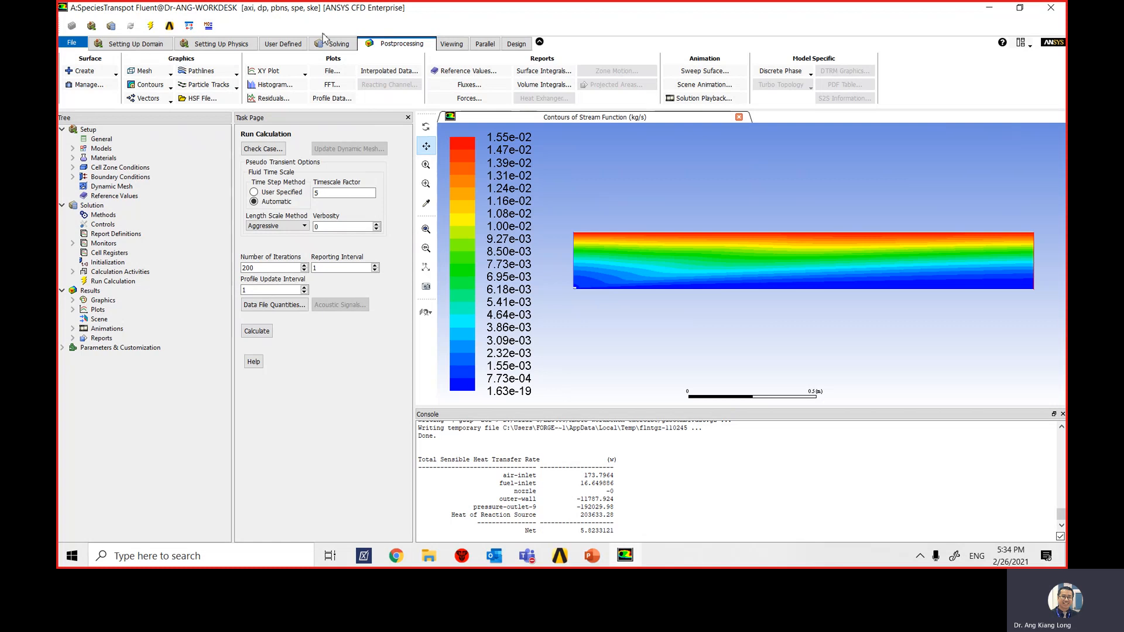
# Step: Display filled contours of the species category's Mass fraction of ch4 over the whole domain
pyautogui.click(160, 85)
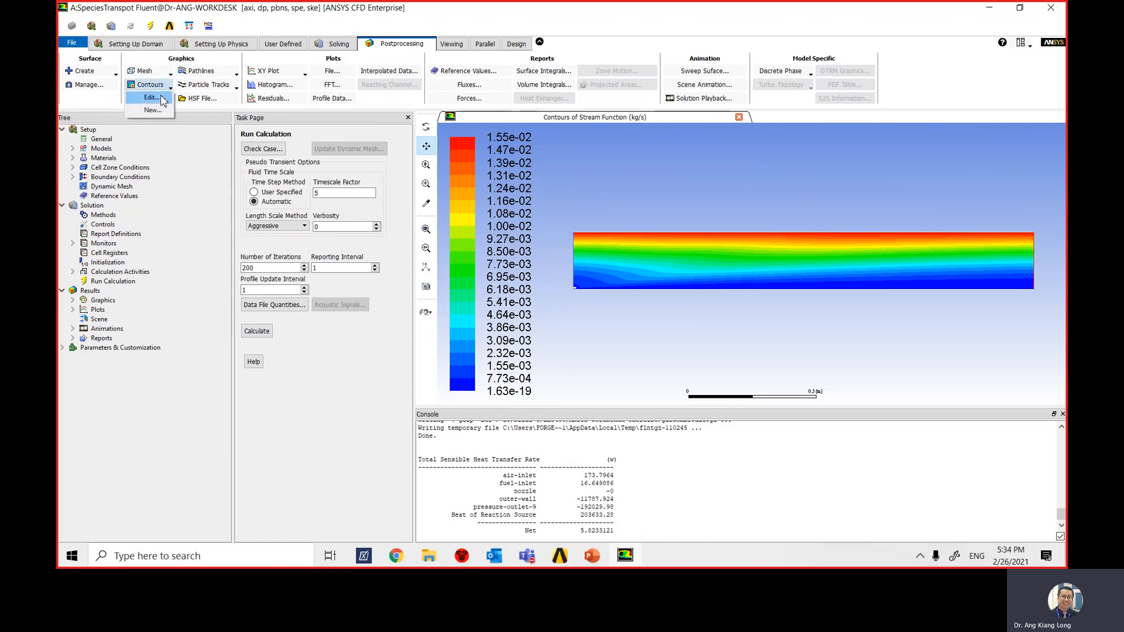
pyautogui.click(162, 98)
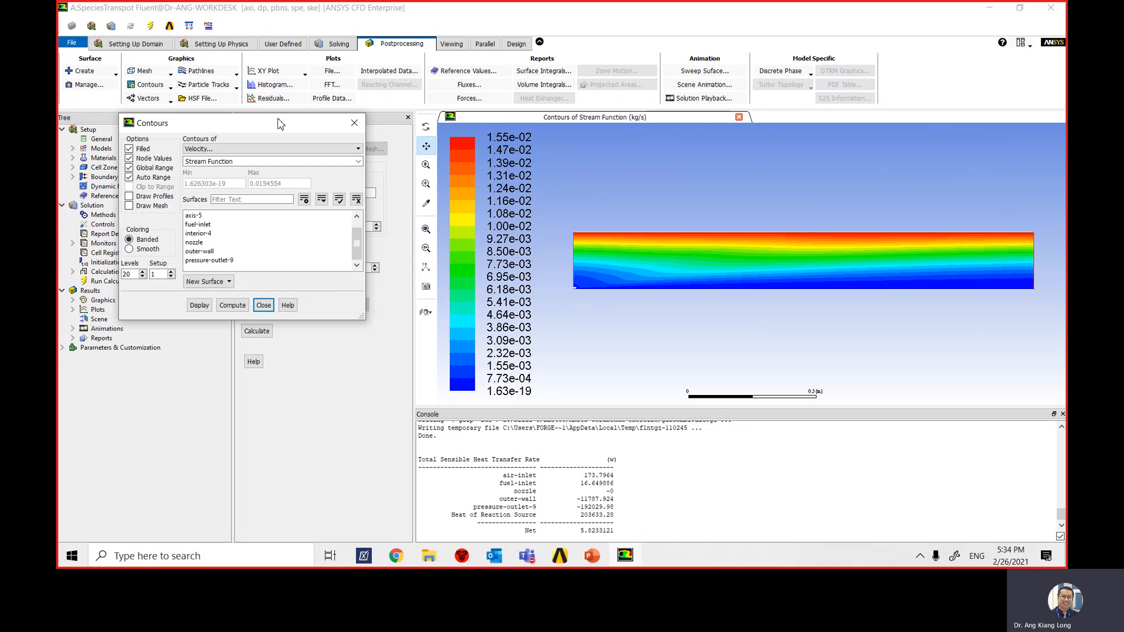
pyautogui.moveTo(273, 125)
pyautogui.mouseDown()
pyautogui.moveTo(358, 123)
pyautogui.moveTo(292, 122)
pyautogui.mouseUp()
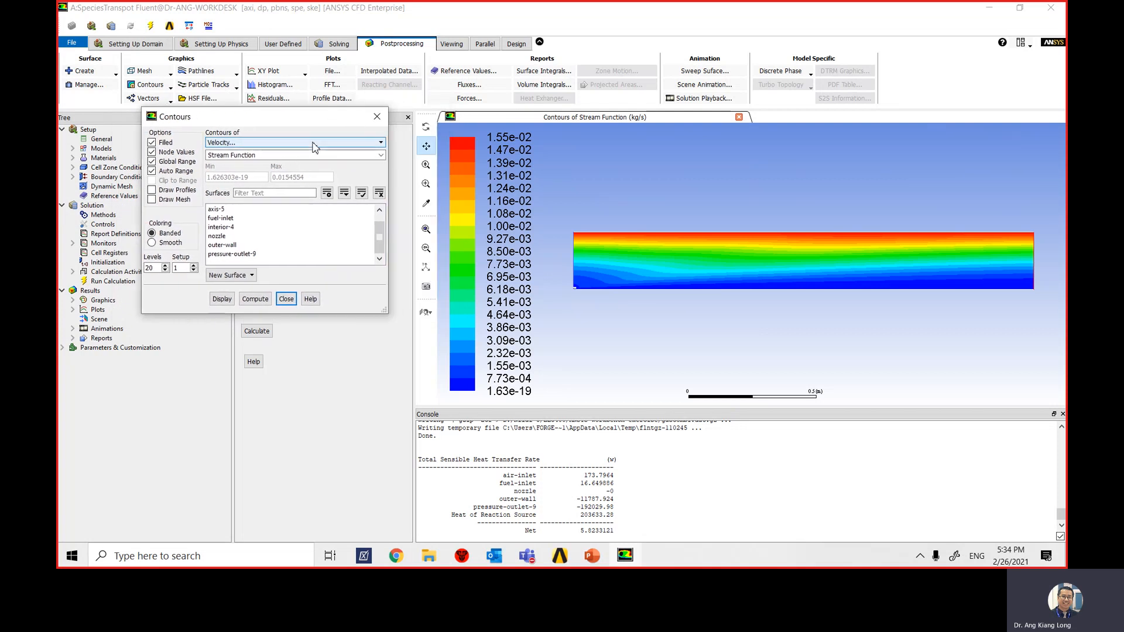
pyautogui.click(314, 143)
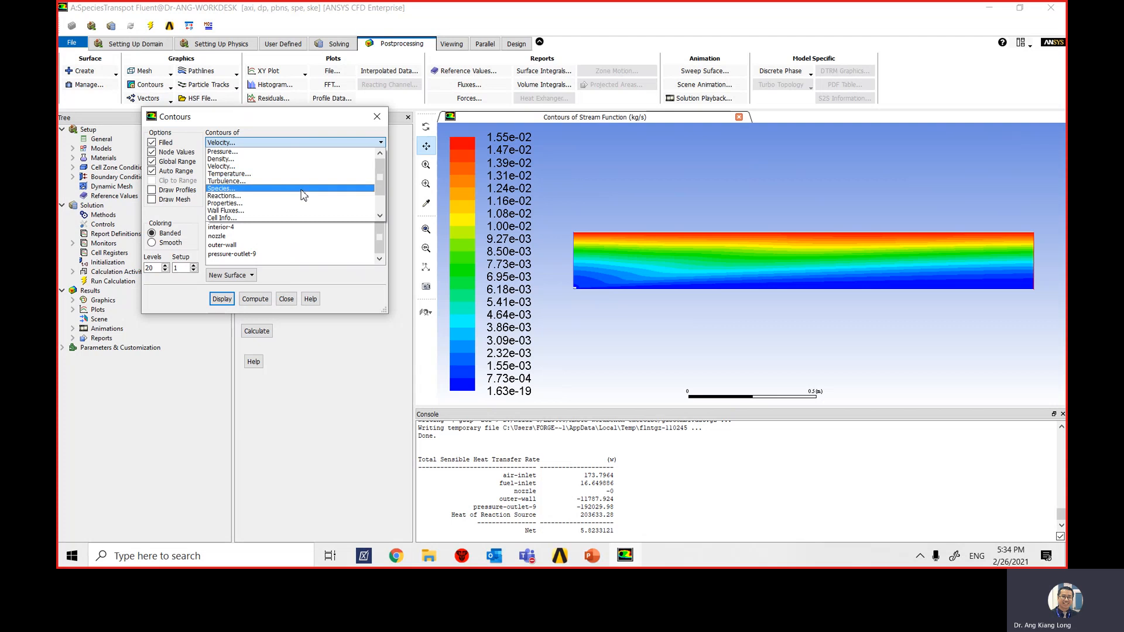
pyautogui.click(302, 189)
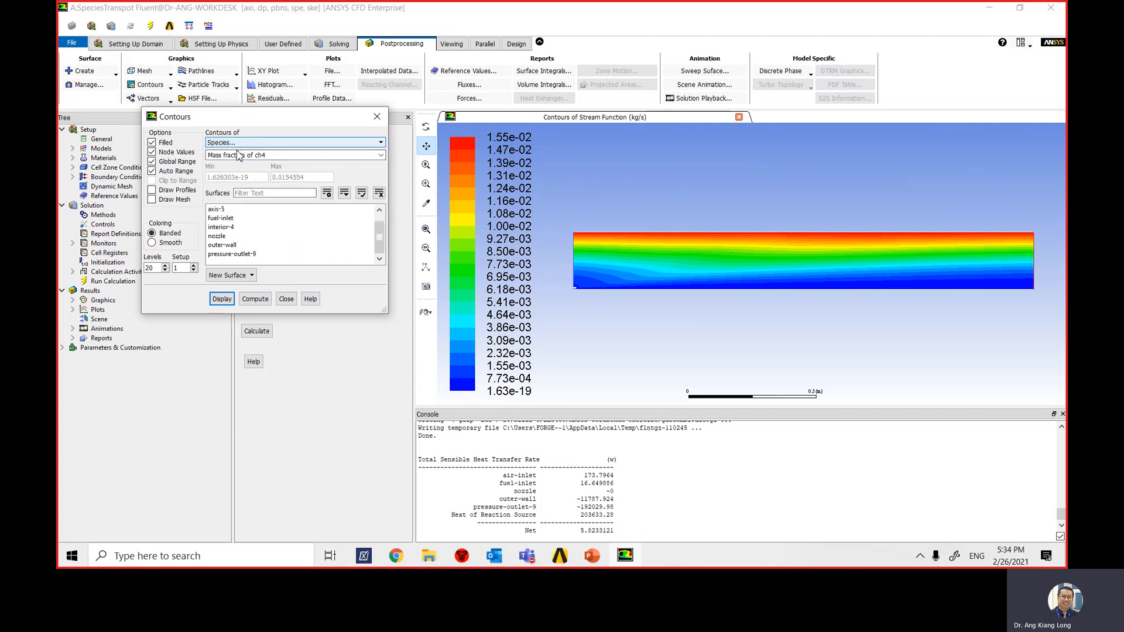
pyautogui.click(380, 156)
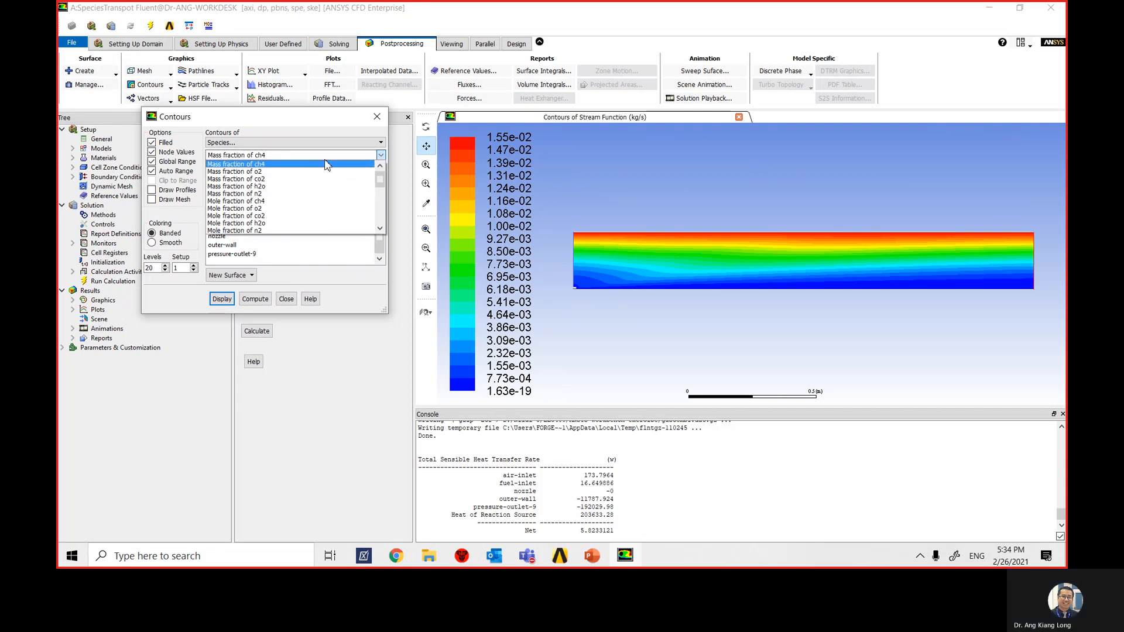
pyautogui.click(275, 166)
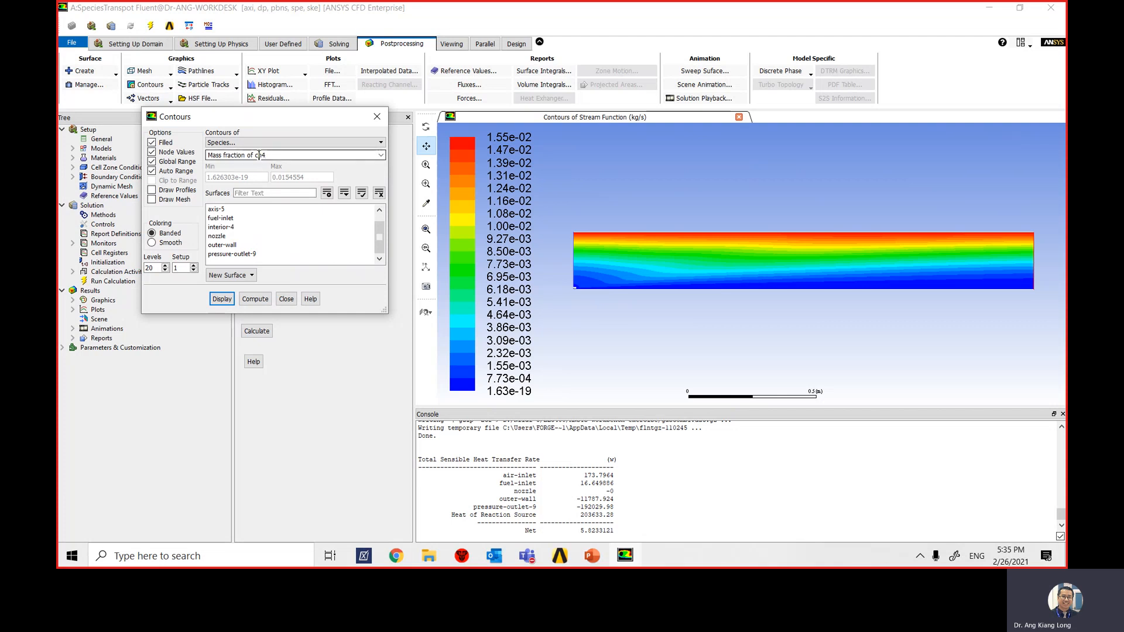
pyautogui.click(222, 301)
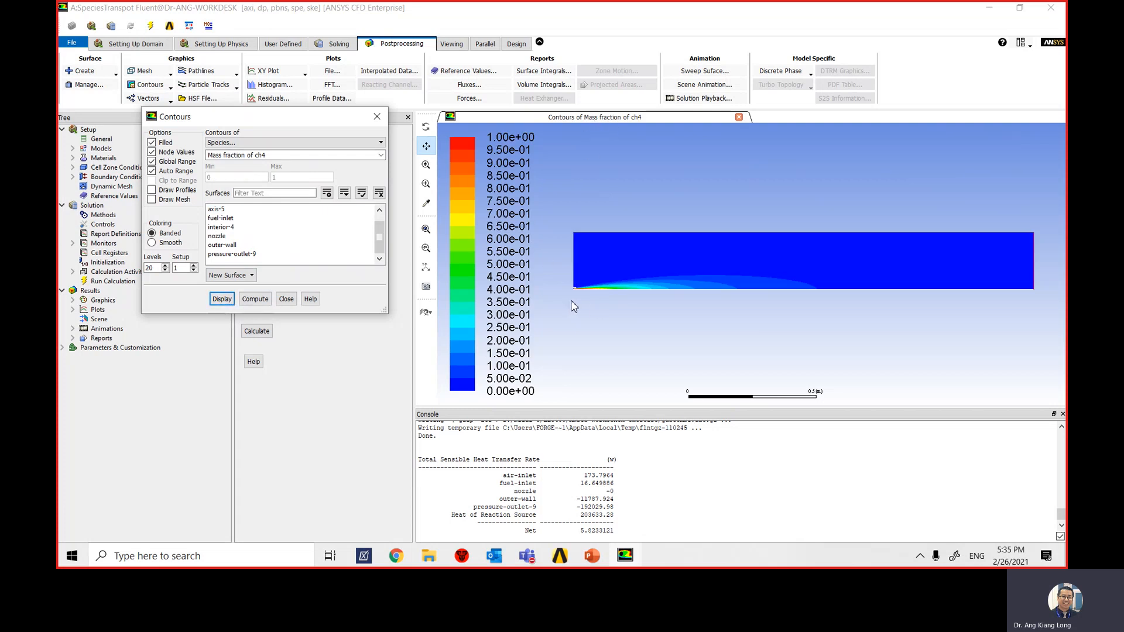
# Step: Inspect the methane plume near the fuel inlet, and display contours of Mass fraction of o2
pyautogui.scroll(-2, 573, 303)
pyautogui.scroll(5, 573, 302)
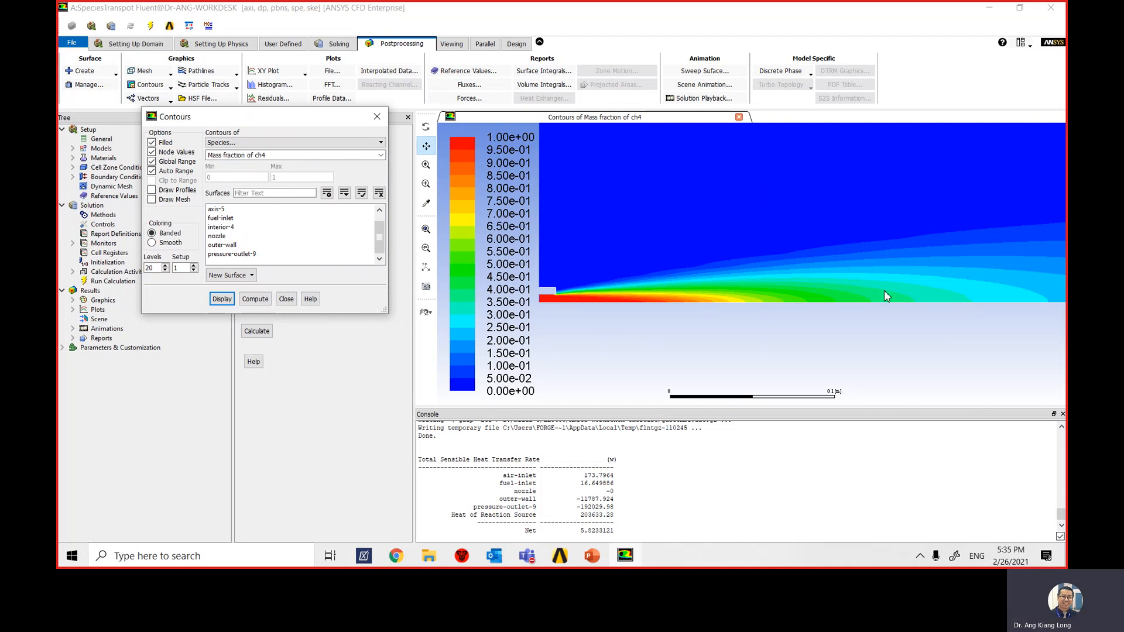
pyautogui.scroll(-3, 827, 255)
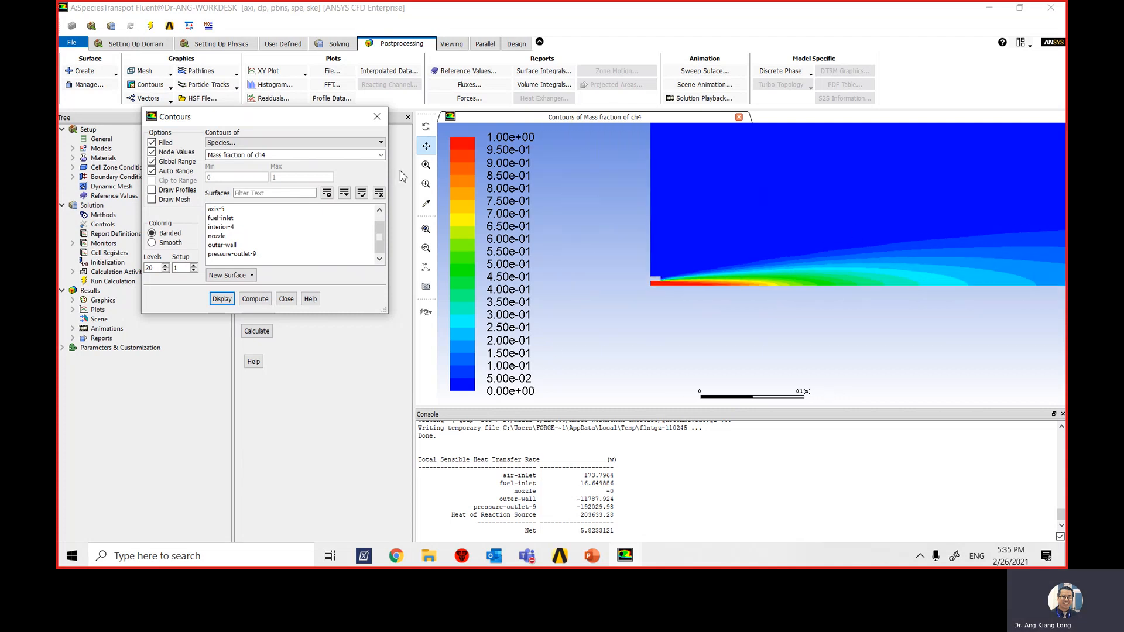
pyautogui.click(426, 229)
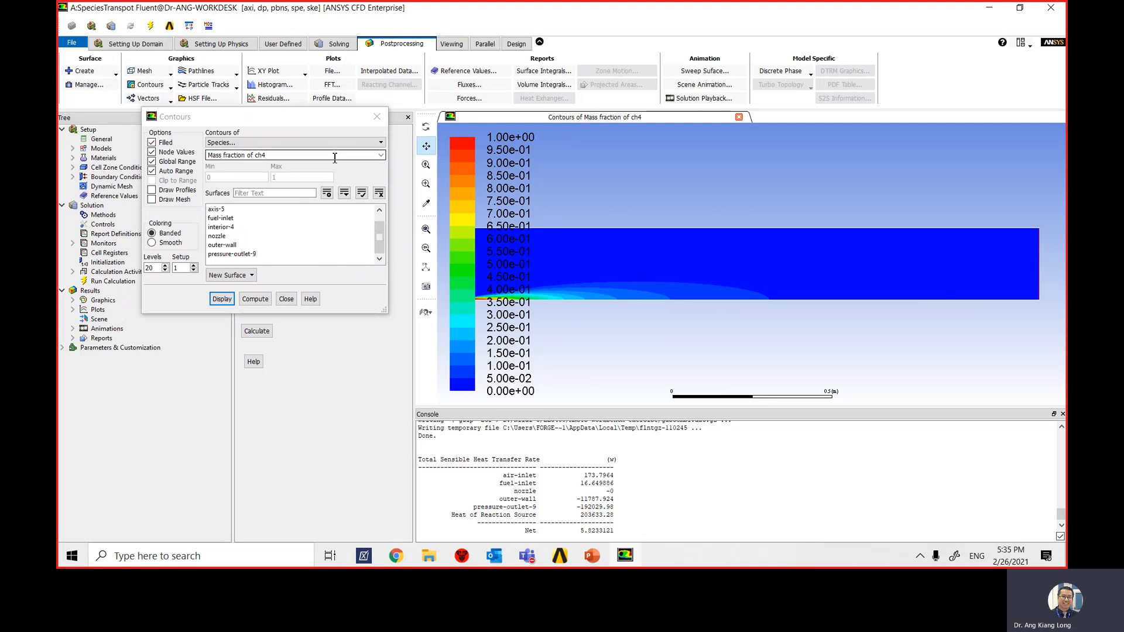
pyautogui.click(380, 156)
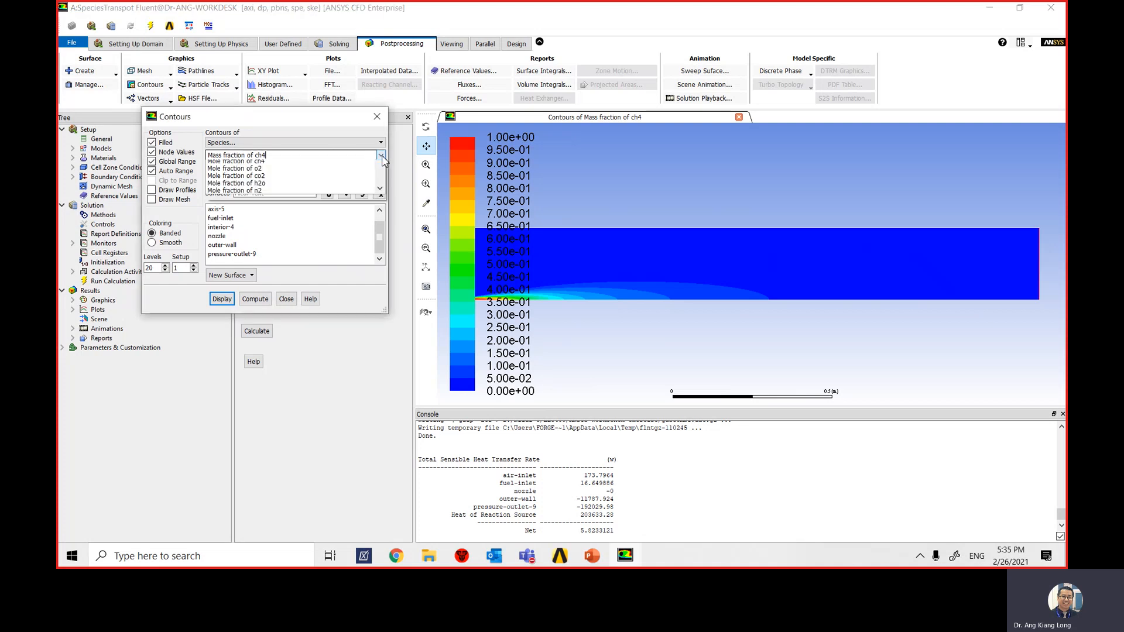
pyautogui.click(337, 172)
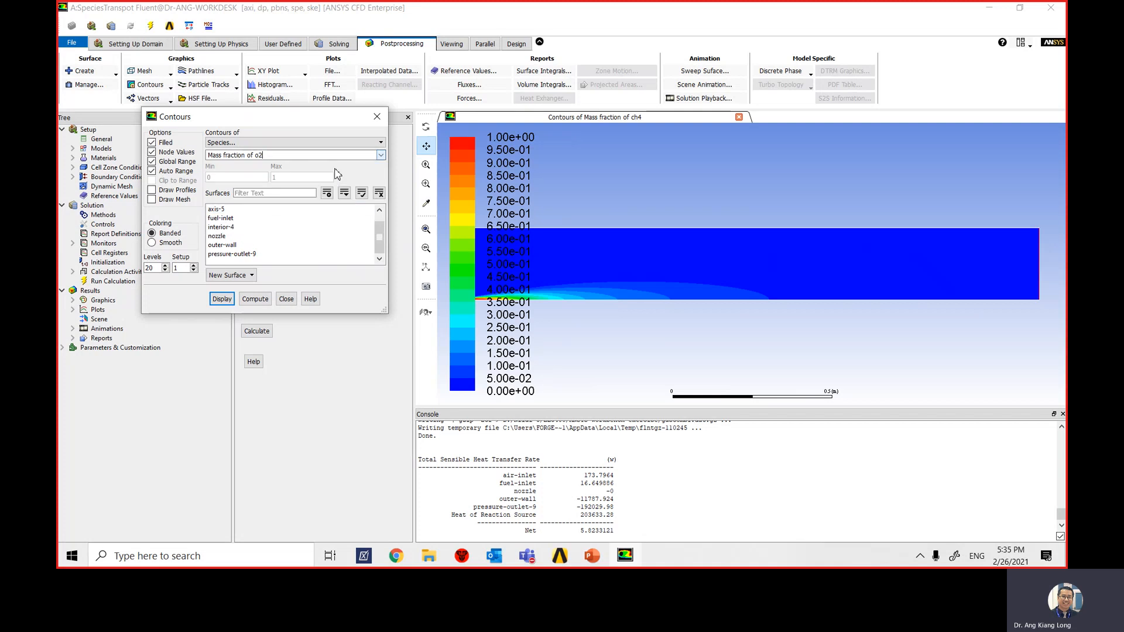
pyautogui.click(226, 300)
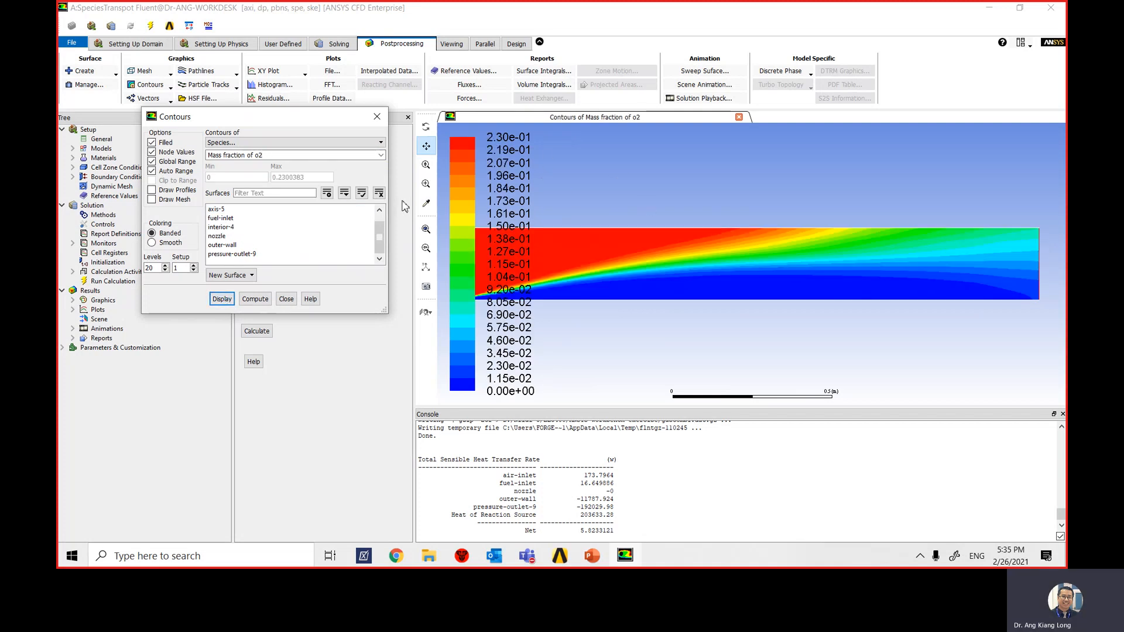
# Step: Examine the oxygen mass fraction distribution around the fuel inlet nozzle and along the full length of the domain
pyautogui.moveTo(588, 258); pyautogui.dragTo(672, 253)
pyautogui.scroll(2, 672, 247)
pyautogui.scroll(-3, 677, 254)
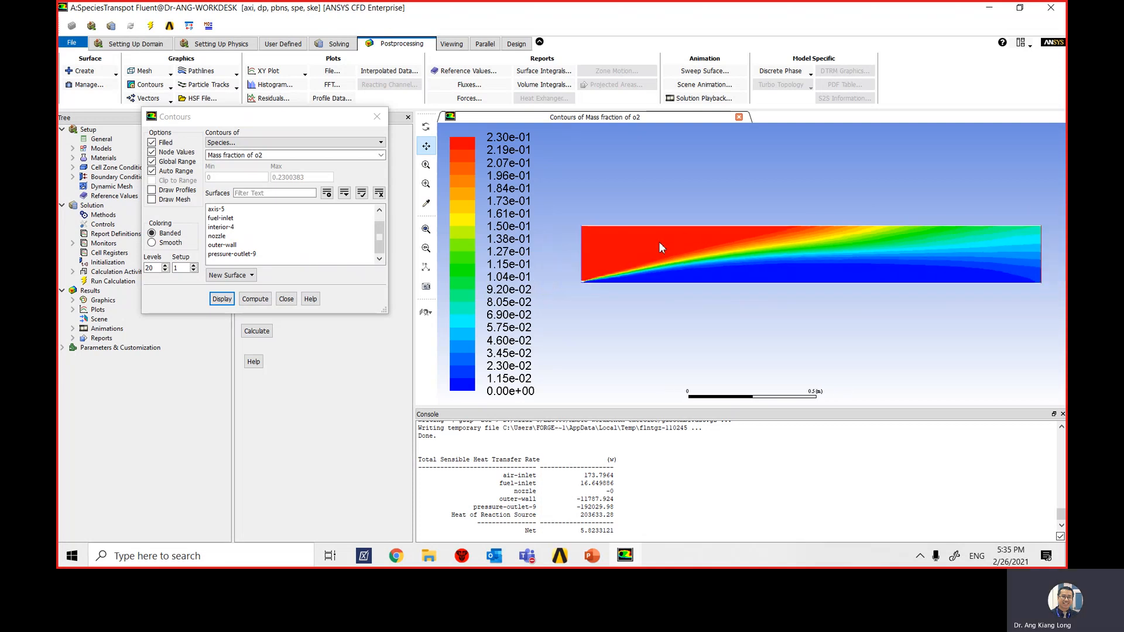
pyautogui.scroll(5, 587, 265)
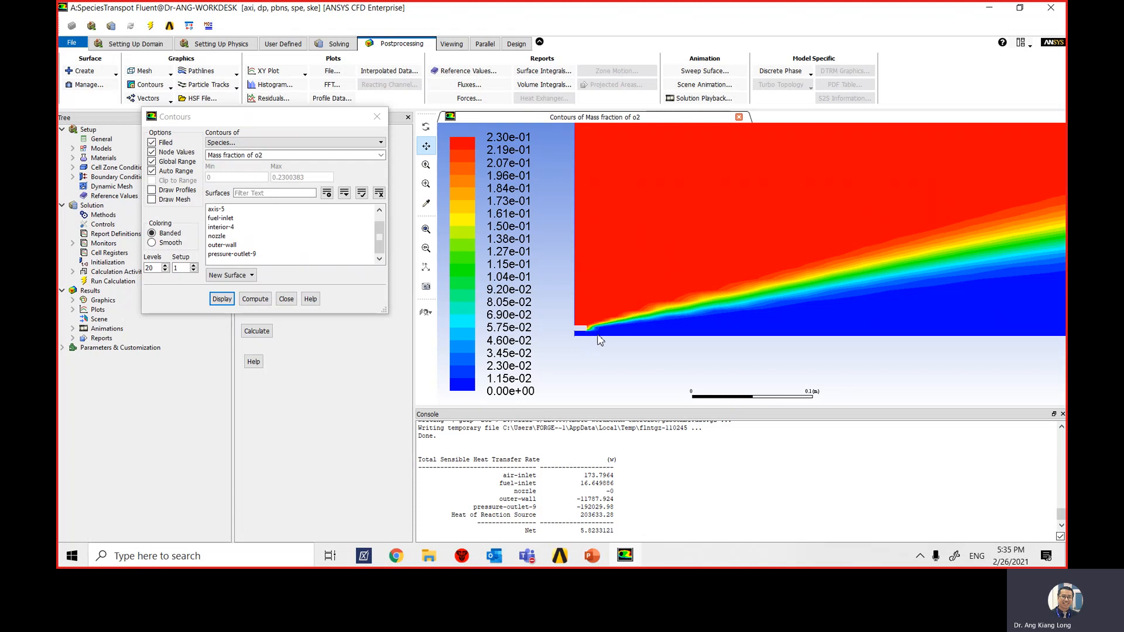
pyautogui.scroll(-3, 620, 220)
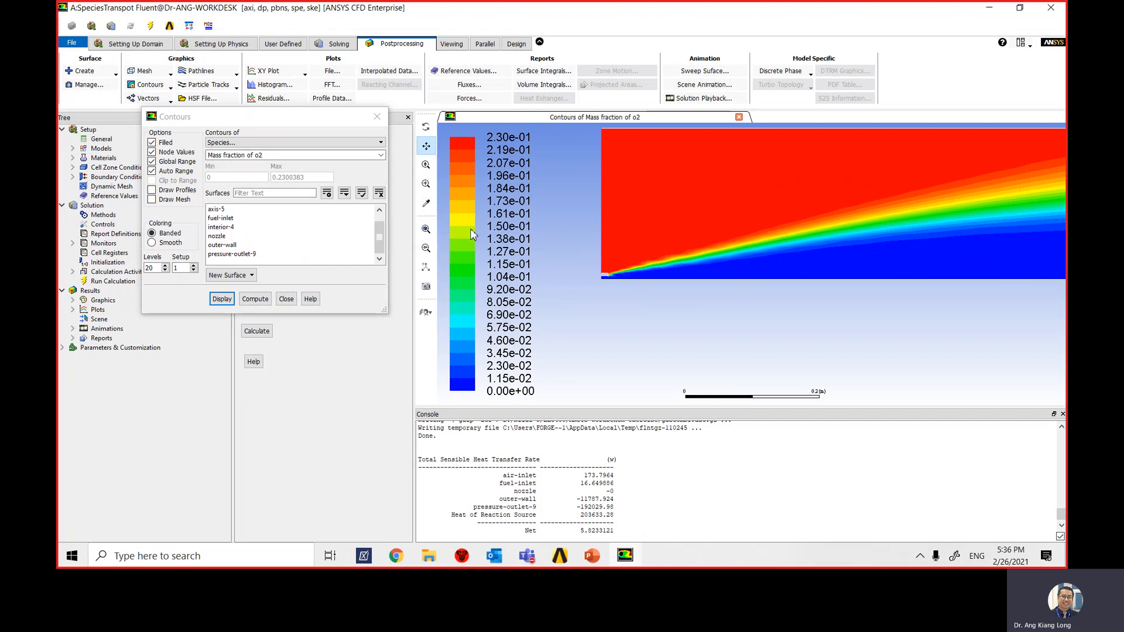
pyautogui.click(426, 230)
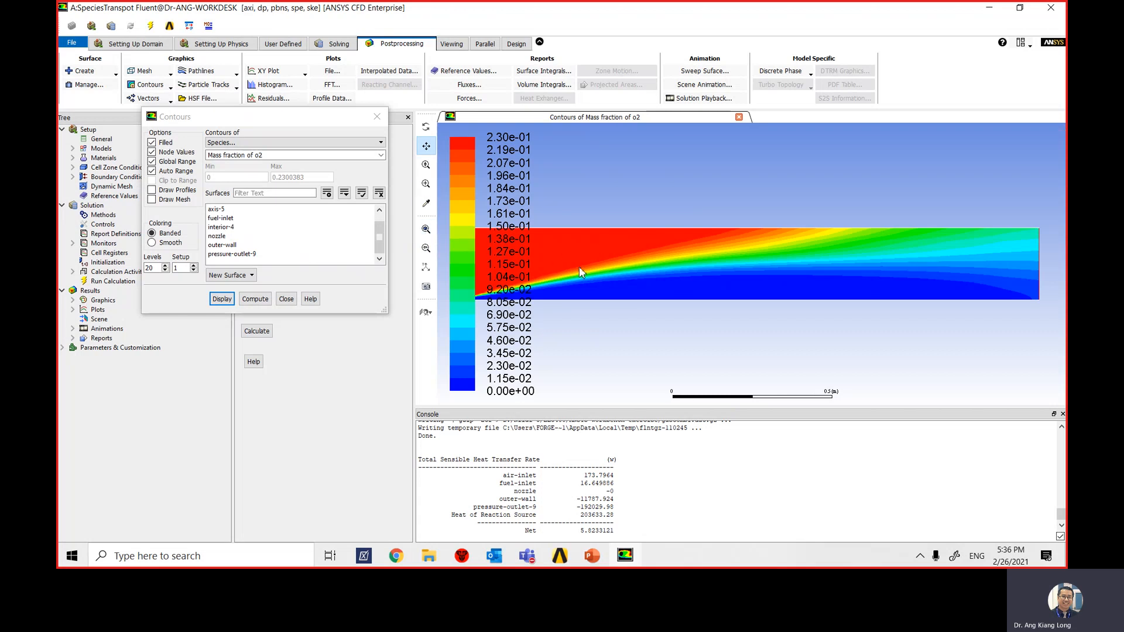
pyautogui.moveTo(578, 266); pyautogui.dragTo(672, 277)
pyautogui.scroll(-1, 703, 267)
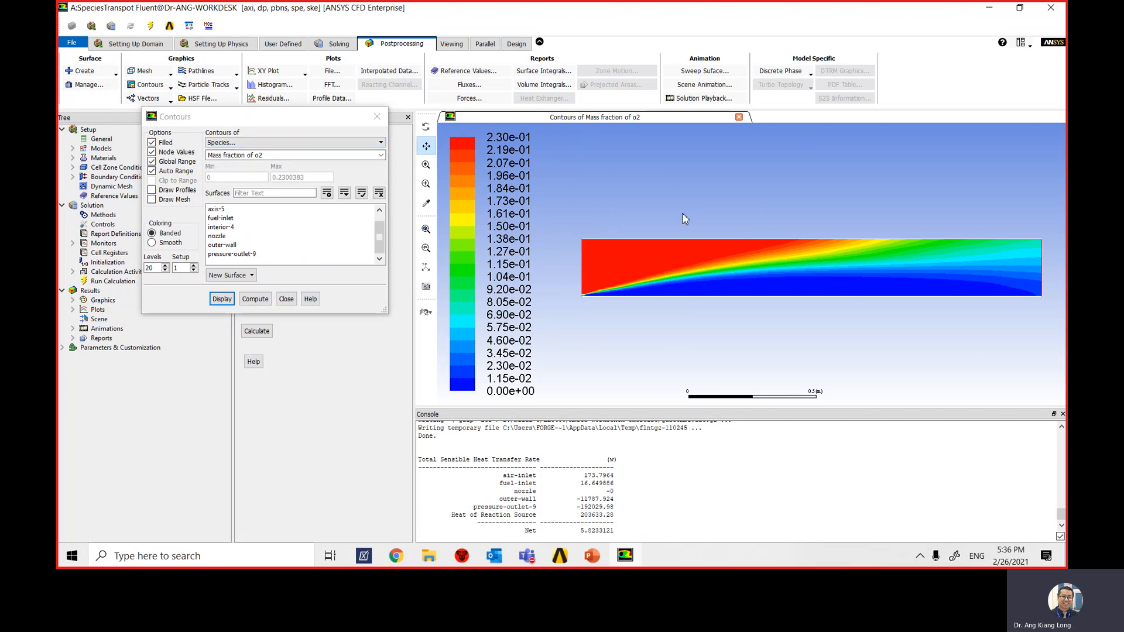
# Step: Display contours of Mass fraction of co2 over the whole domain
pyautogui.click(381, 156)
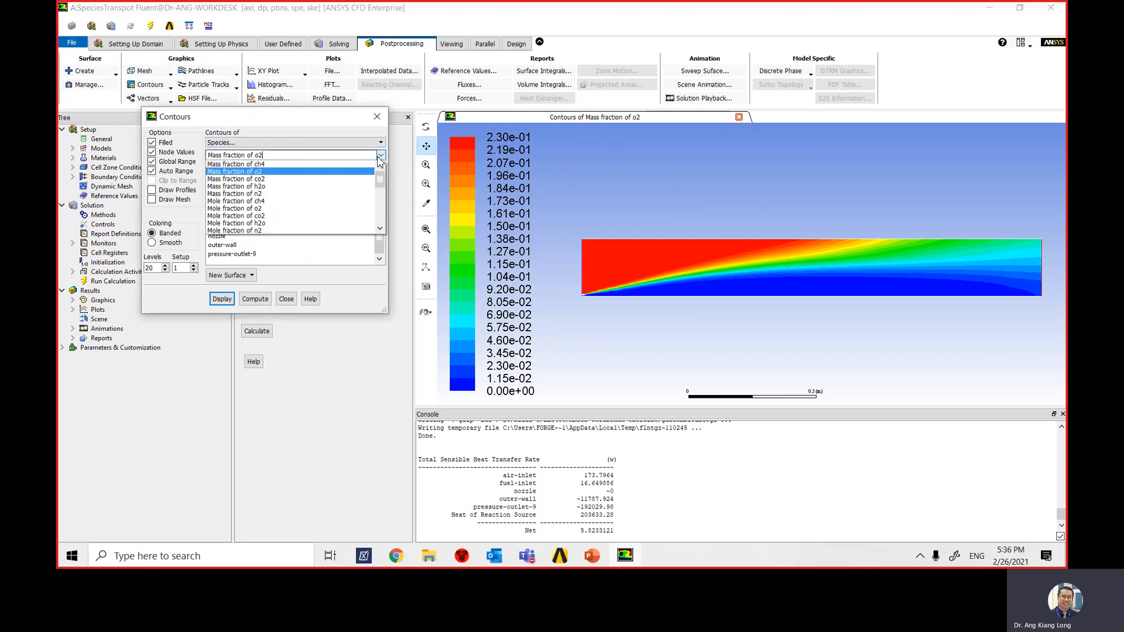
pyautogui.click(327, 179)
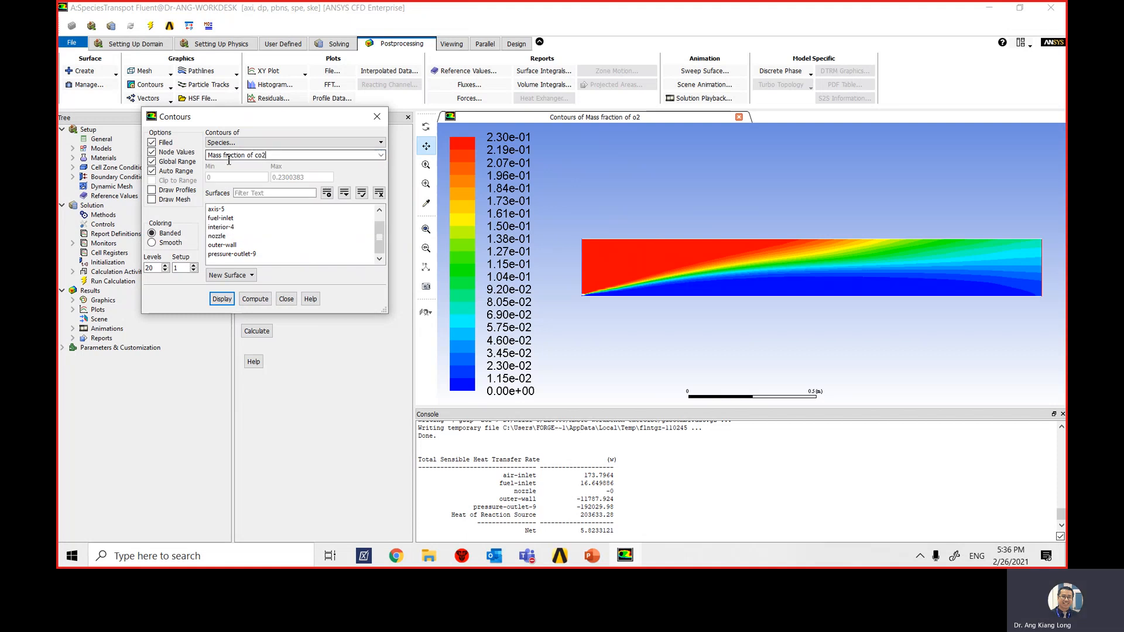
pyautogui.click(222, 299)
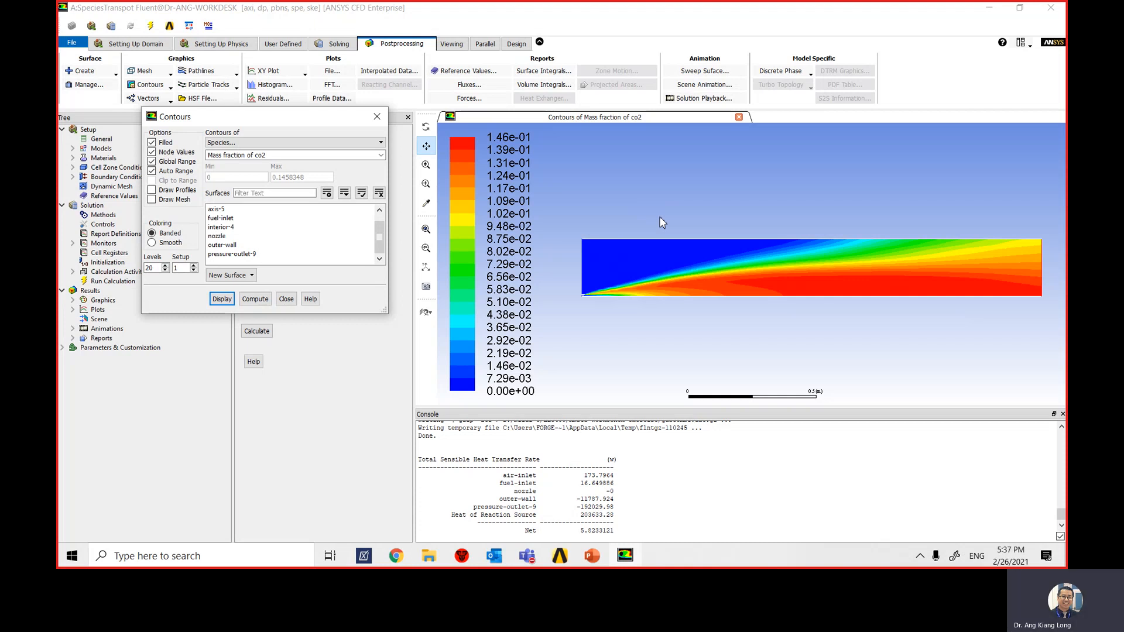
# Step: Display contours of Mass fraction of h2o over the whole domain and close the contour settings
pyautogui.click(380, 156)
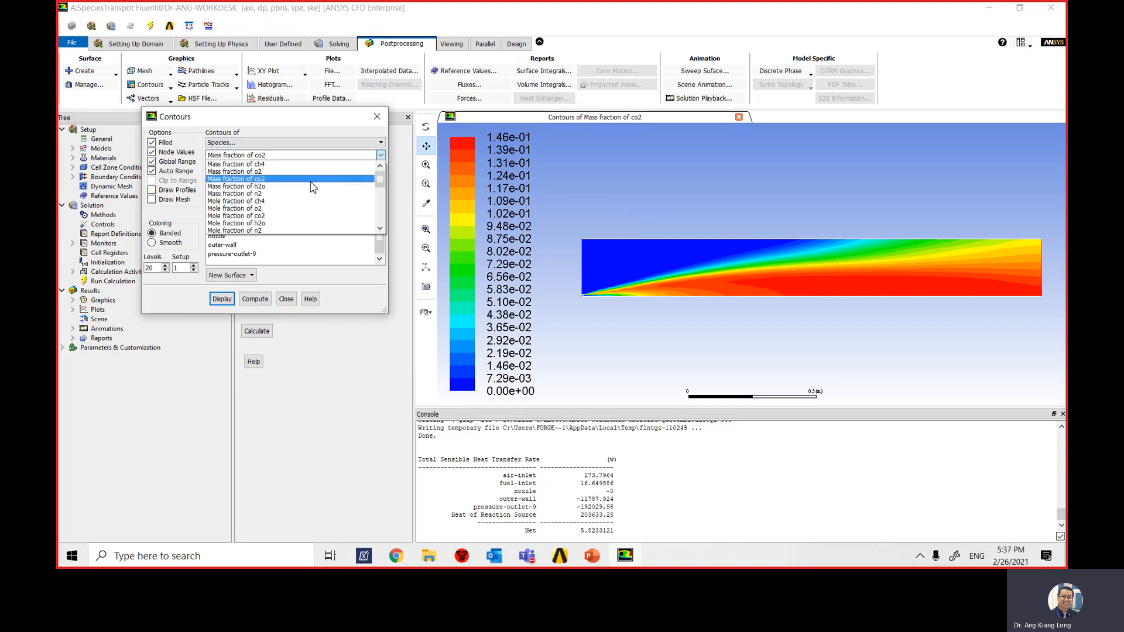
pyautogui.click(313, 186)
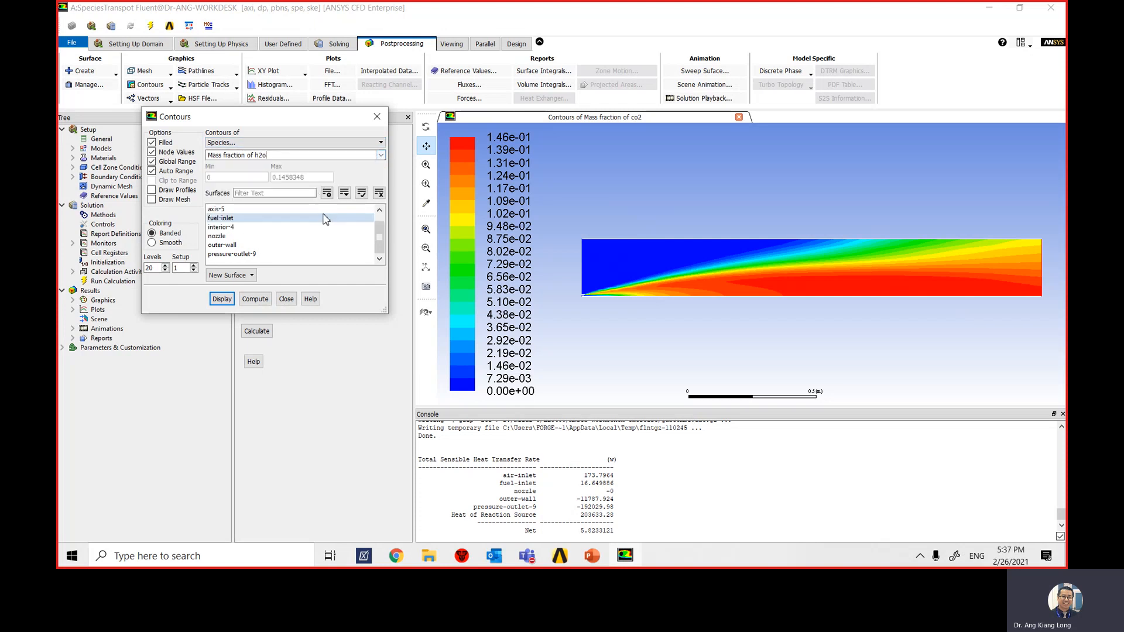
pyautogui.click(222, 298)
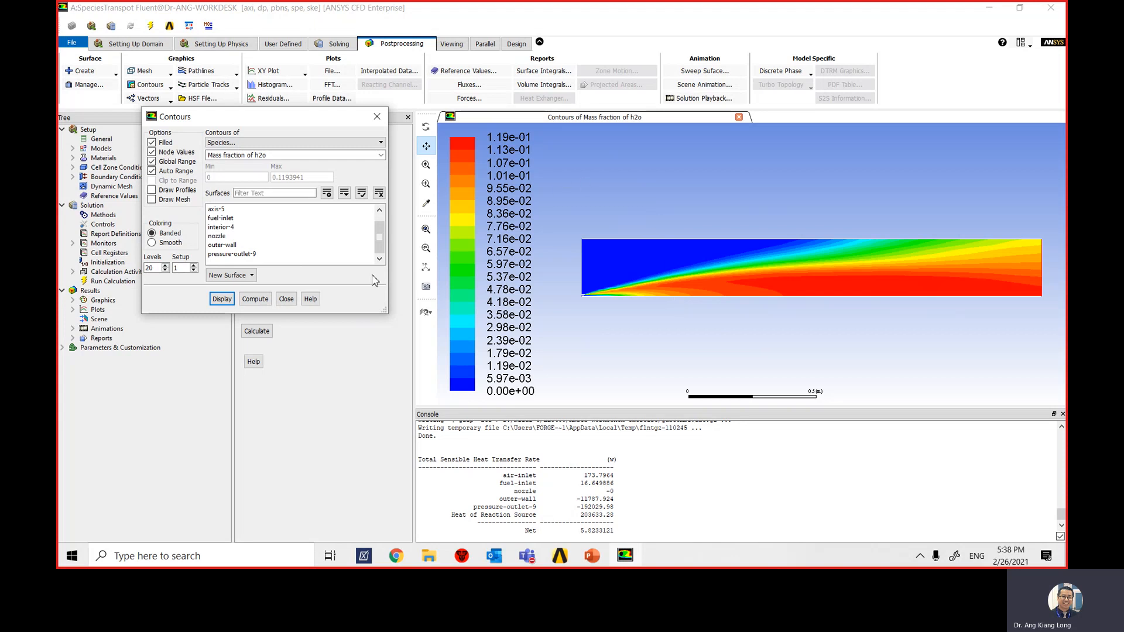
pyautogui.click(292, 303)
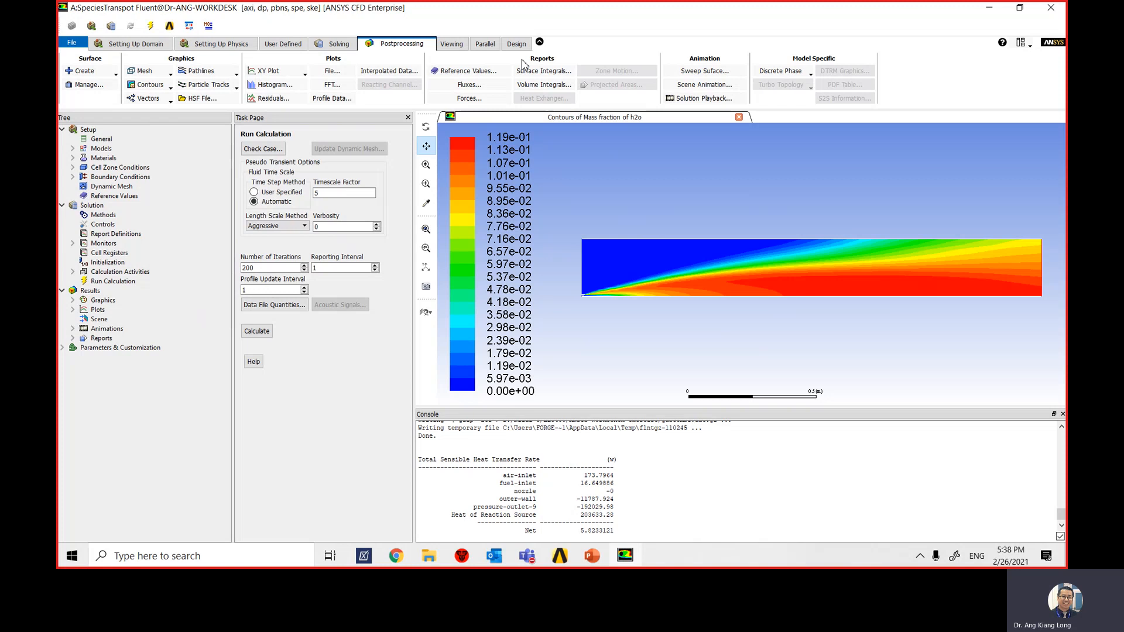
# Step: Start a surface integrals report and set its report type to Mass-Weighted Average
pyautogui.click(552, 77)
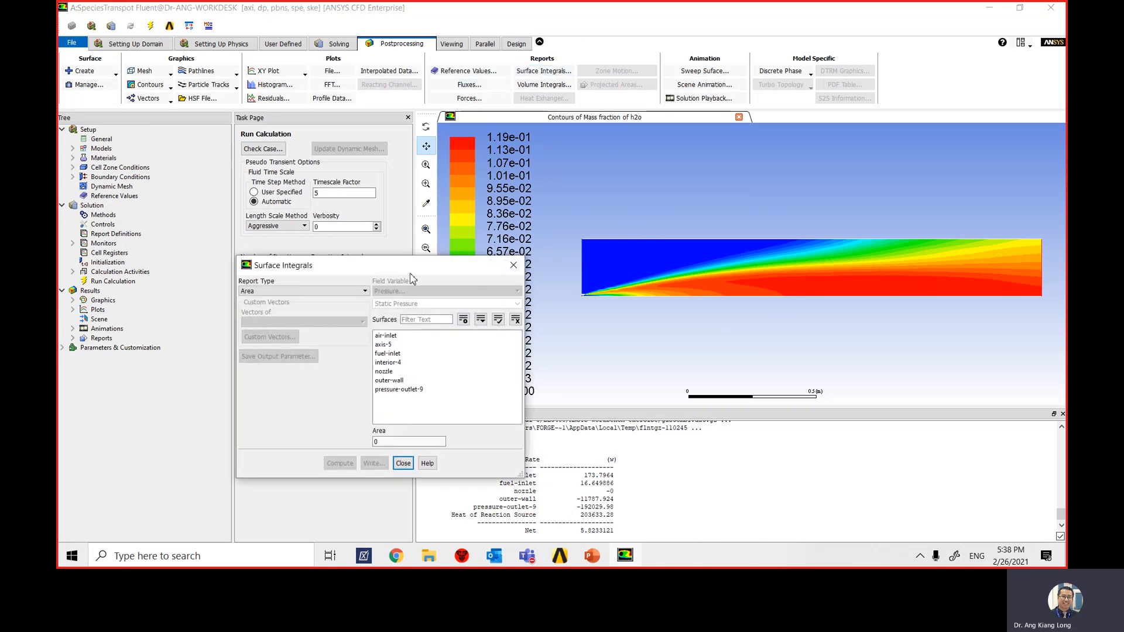
pyautogui.moveTo(410, 274); pyautogui.dragTo(436, 159)
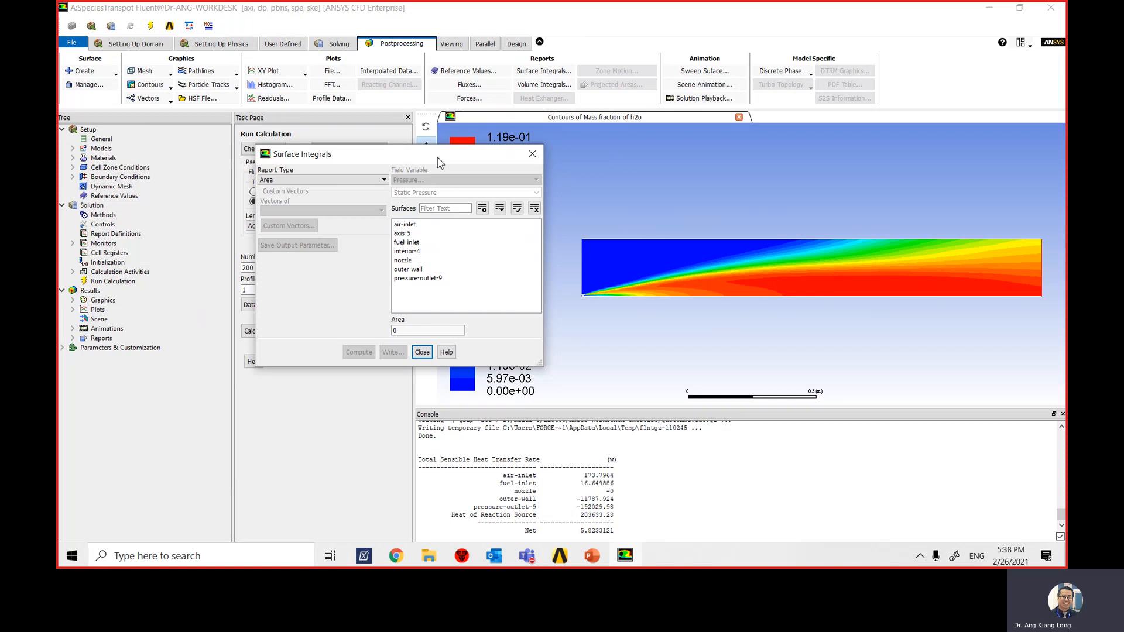
pyautogui.click(373, 181)
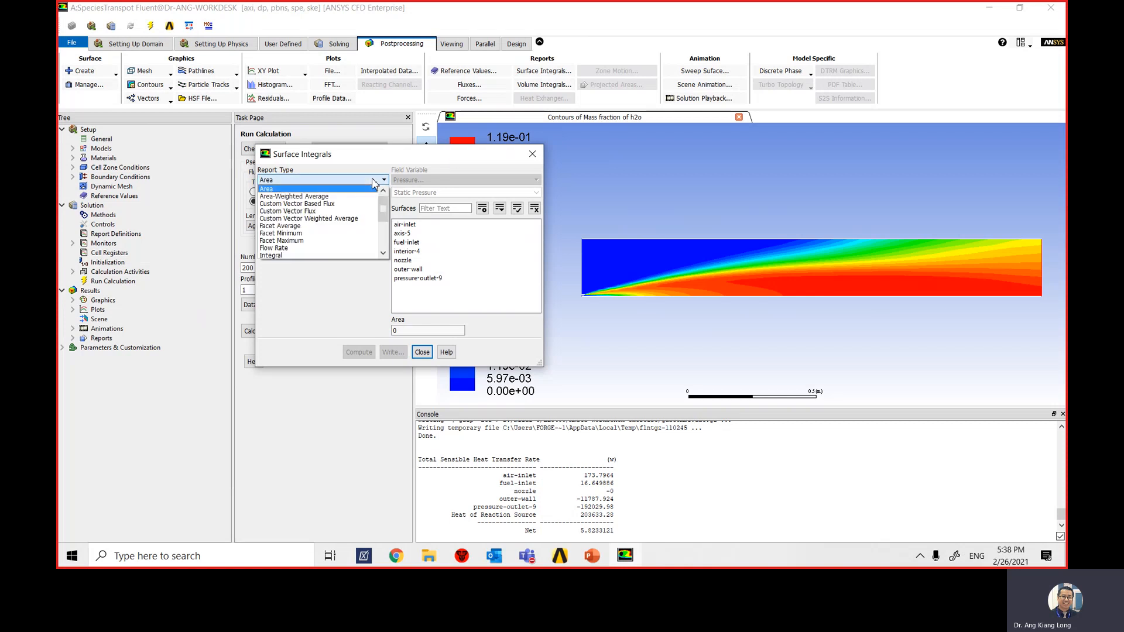
pyautogui.scroll(-1, 331, 258)
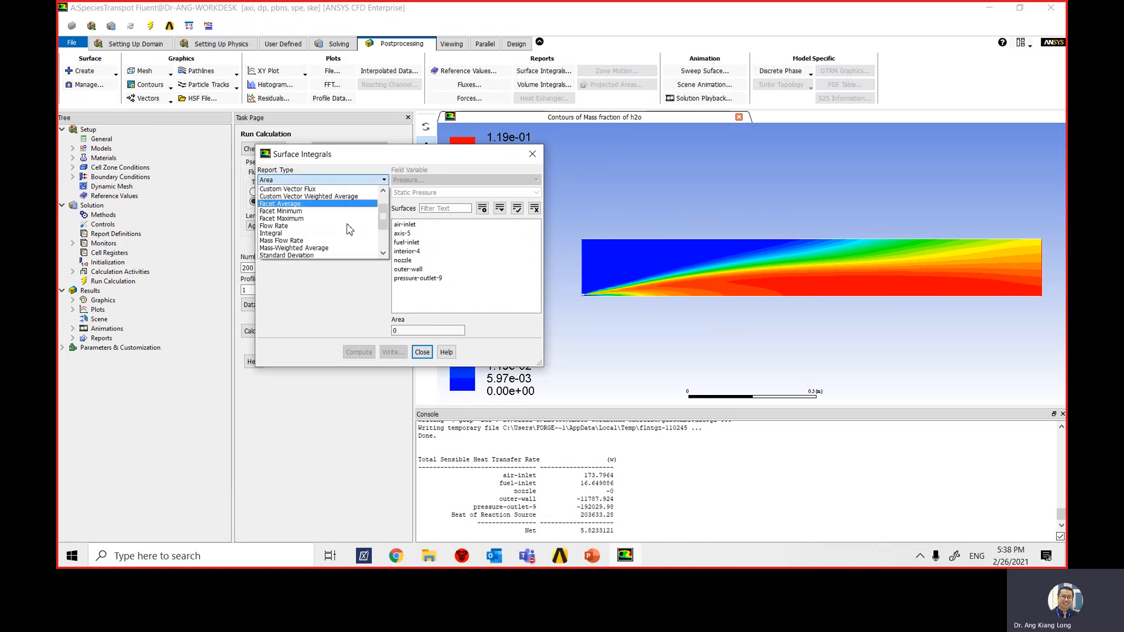
pyautogui.click(332, 253)
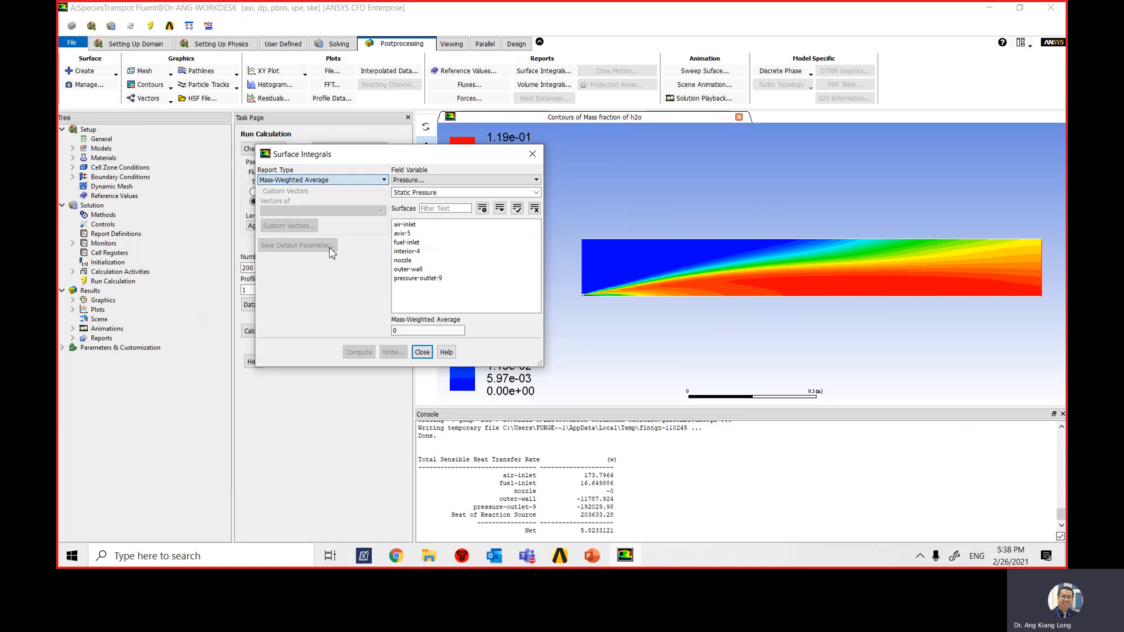
# Step: Compute the mass-weighted average of Static Temperature on the pressure-outlet-9 surface
pyautogui.moveTo(395, 156); pyautogui.dragTo(310, 145)
pyautogui.click(332, 168)
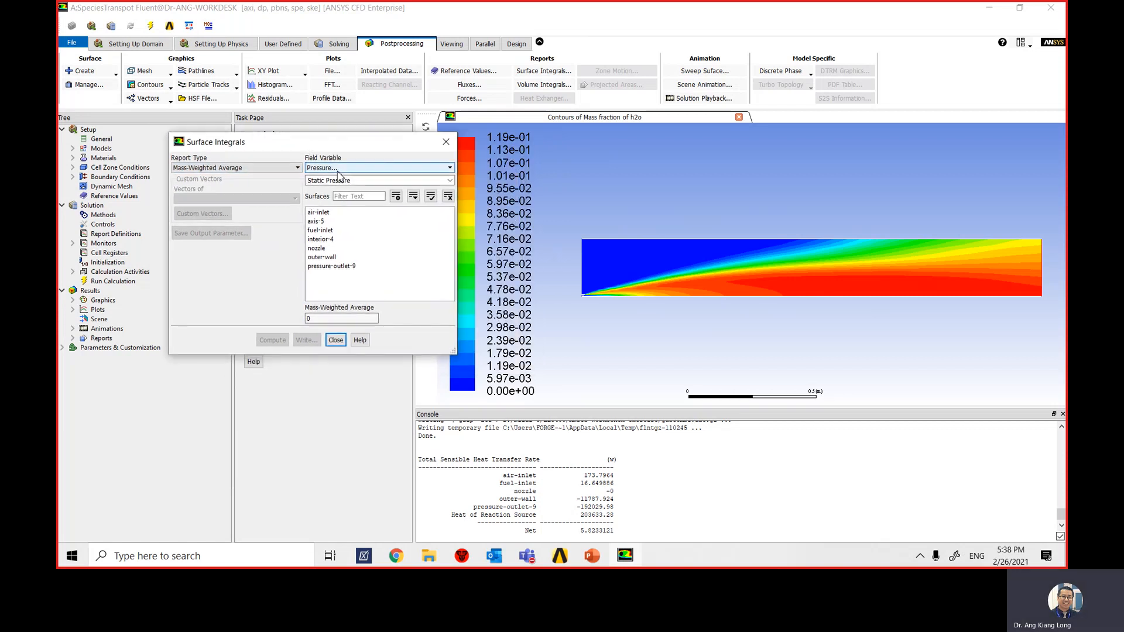
pyautogui.click(334, 201)
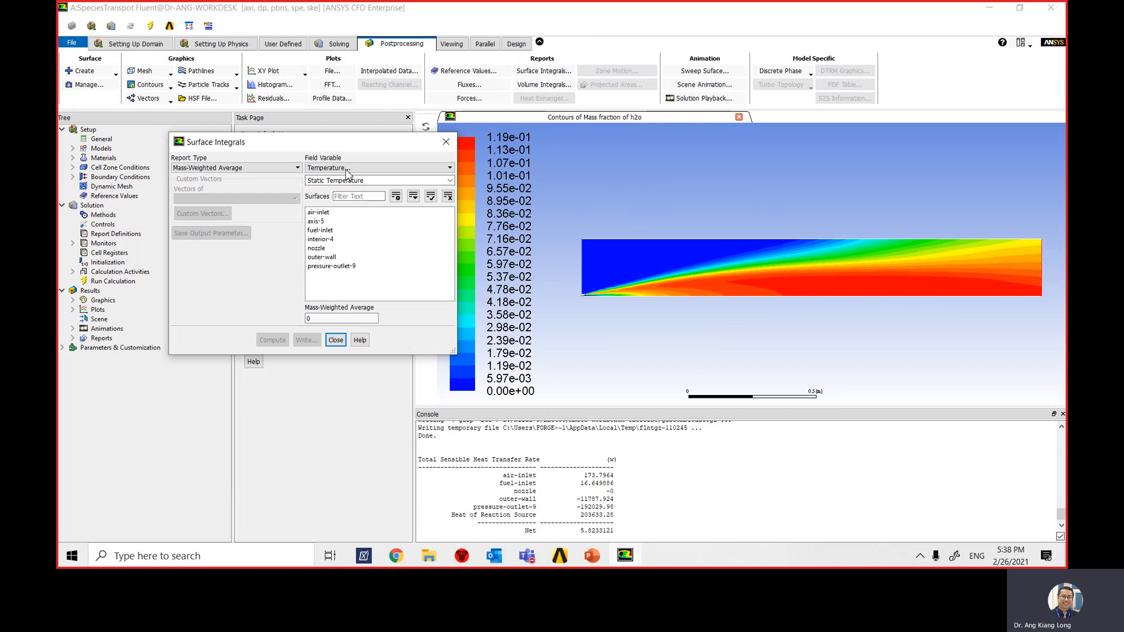
pyautogui.moveTo(379, 148); pyautogui.dragTo(486, 158)
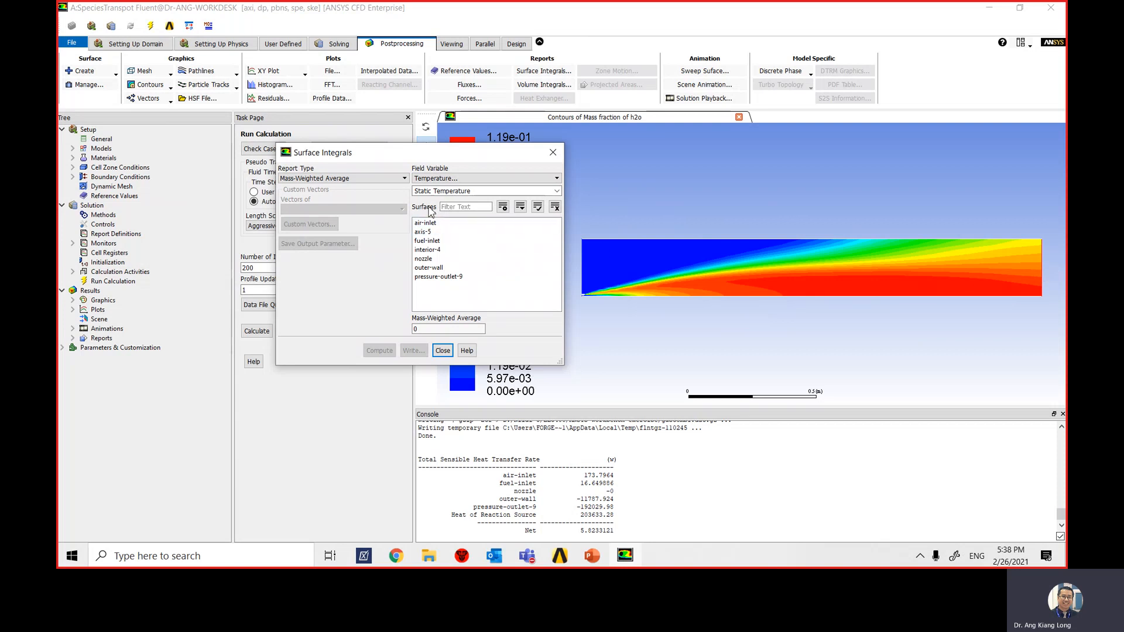
pyautogui.click(451, 278)
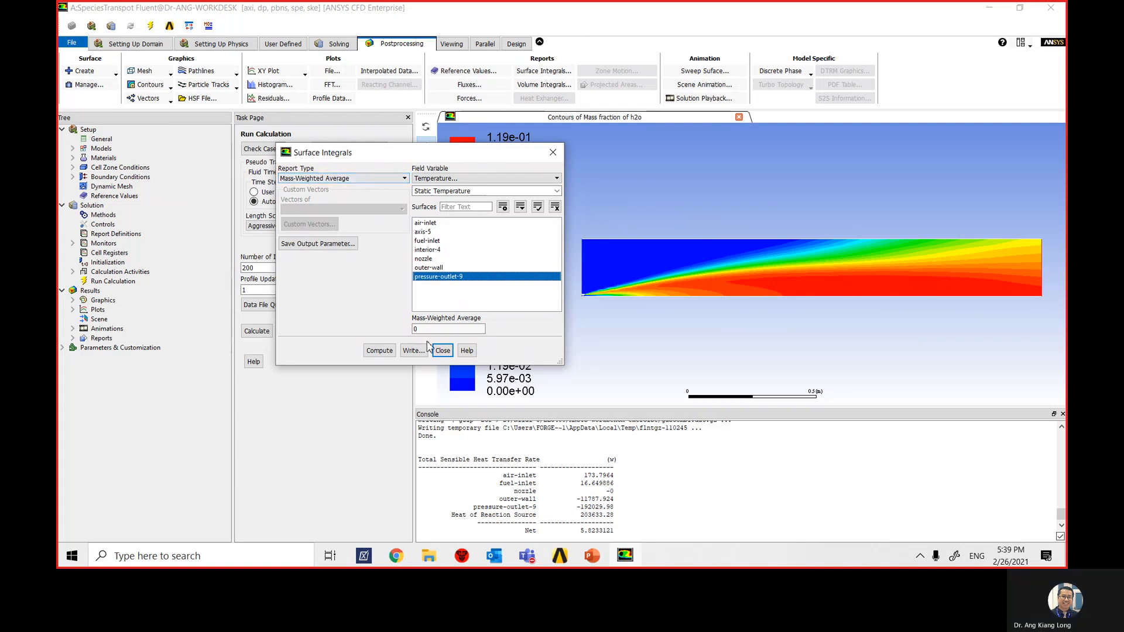
pyautogui.click(380, 351)
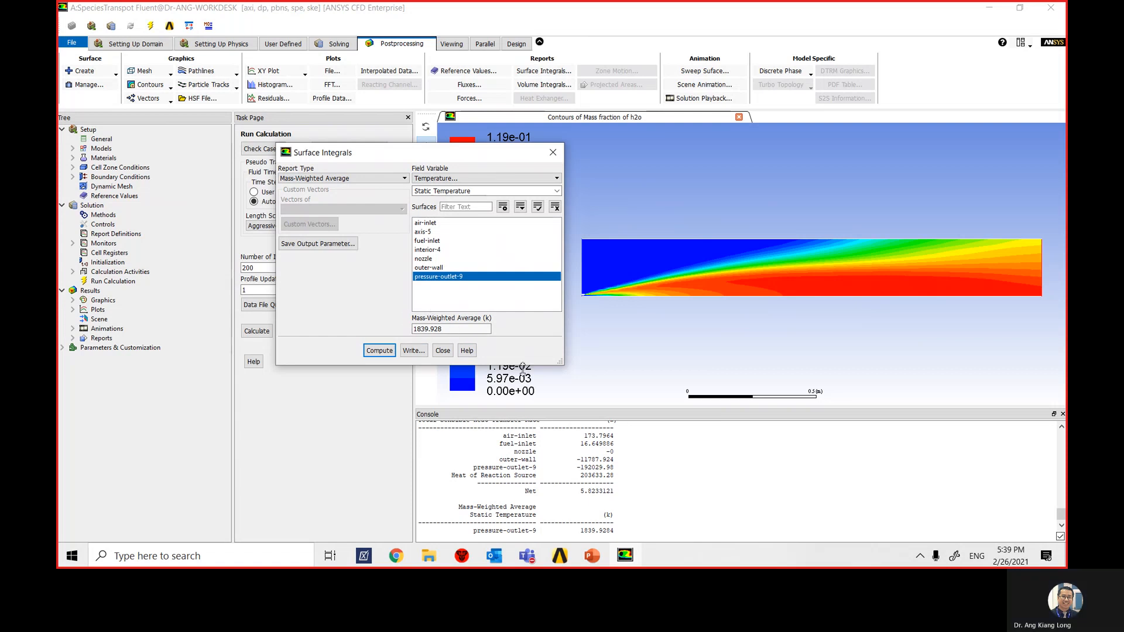
# Step: Switch to the PowerPoint lecture and view the slide on determining the average exit temperature as a slide show, then exit the show
pyautogui.click(592, 555)
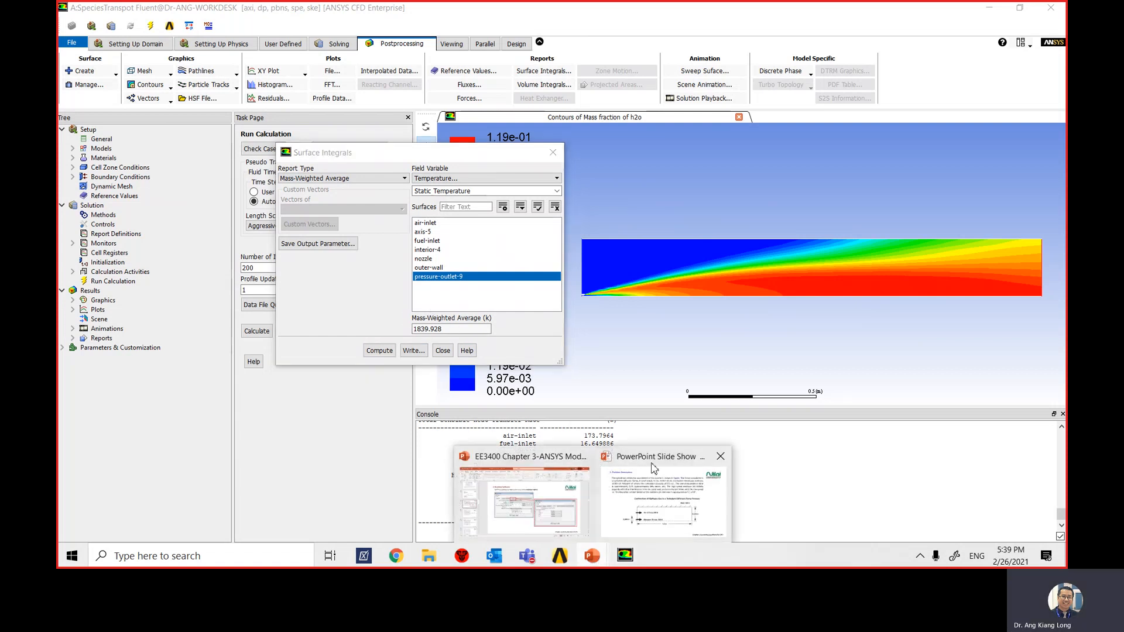
pyautogui.moveTo(657, 464)
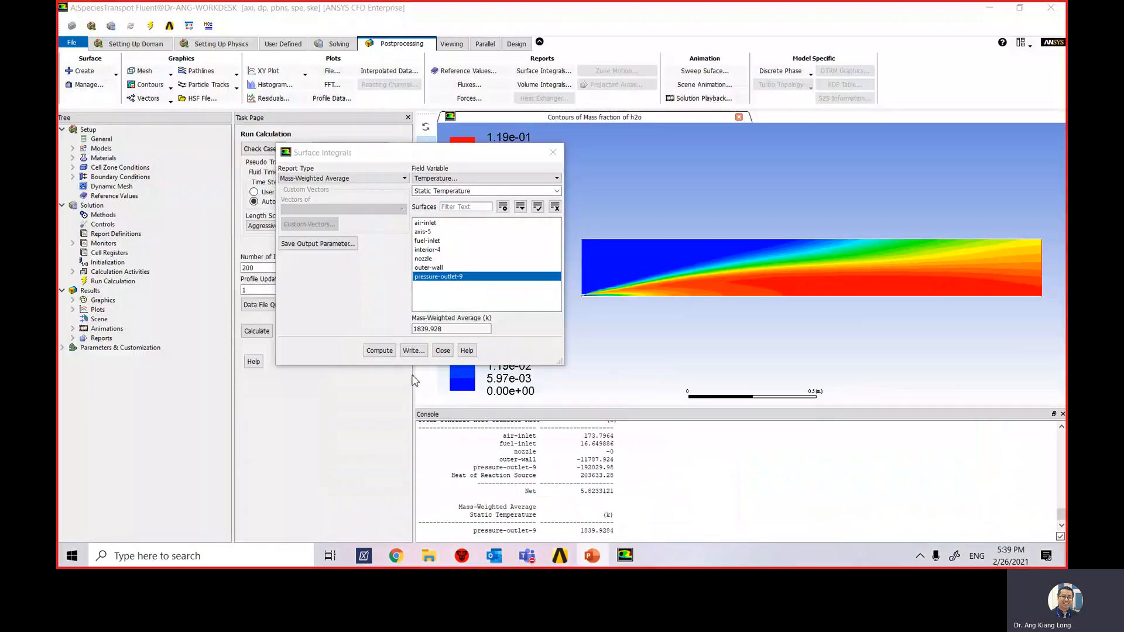
pyautogui.click(592, 556)
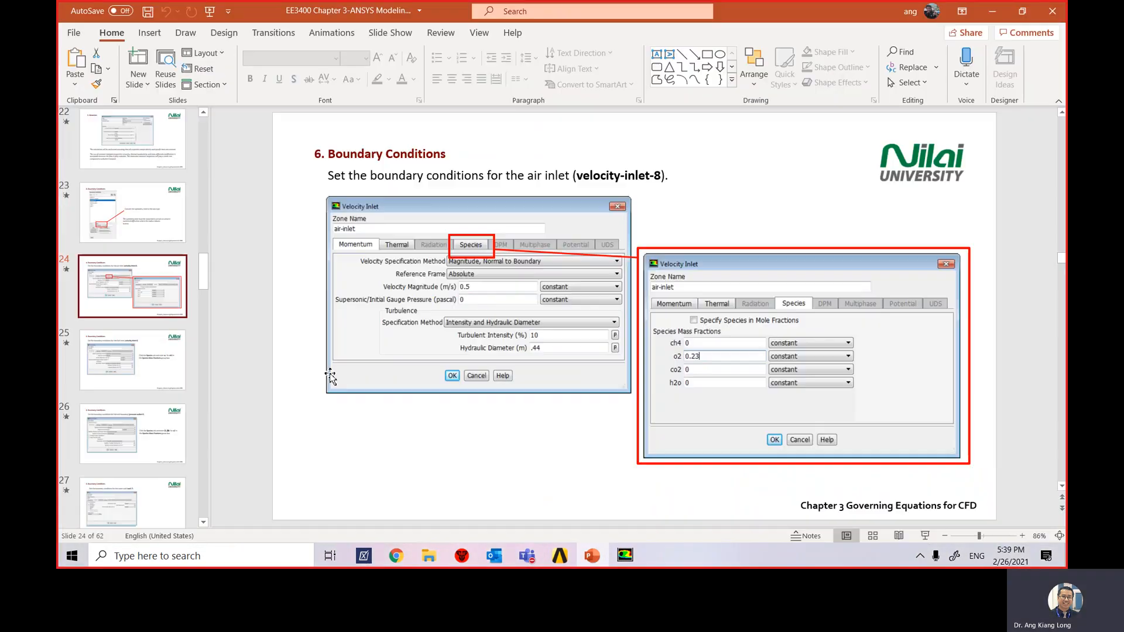
pyautogui.scroll(-1, 160, 429)
pyautogui.scroll(-12, 160, 429)
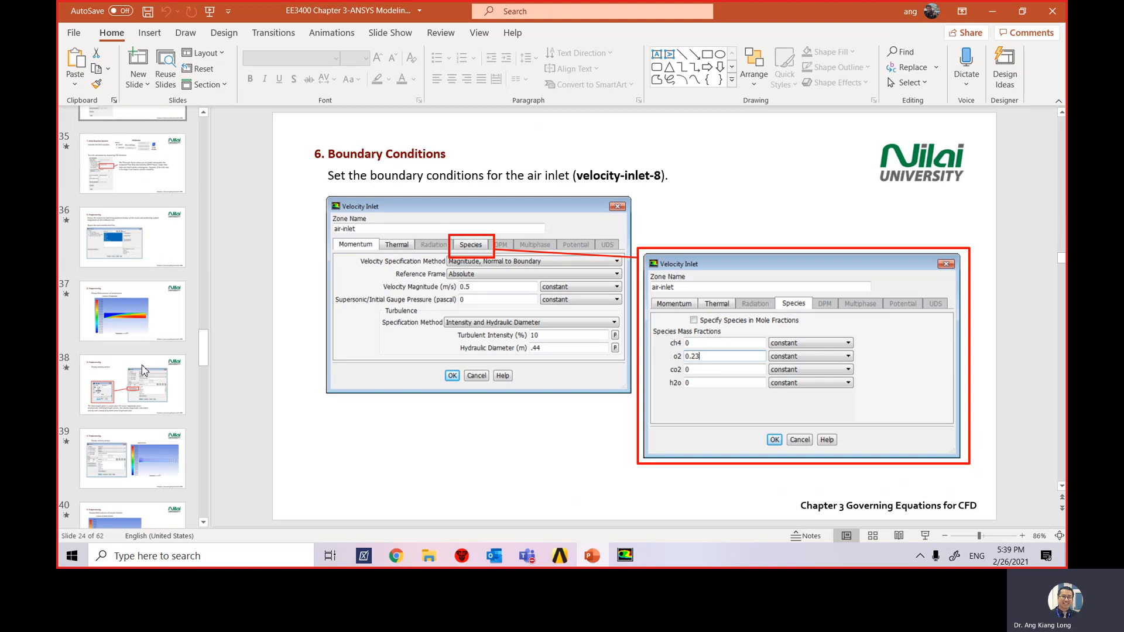
pyautogui.scroll(-7, 144, 371)
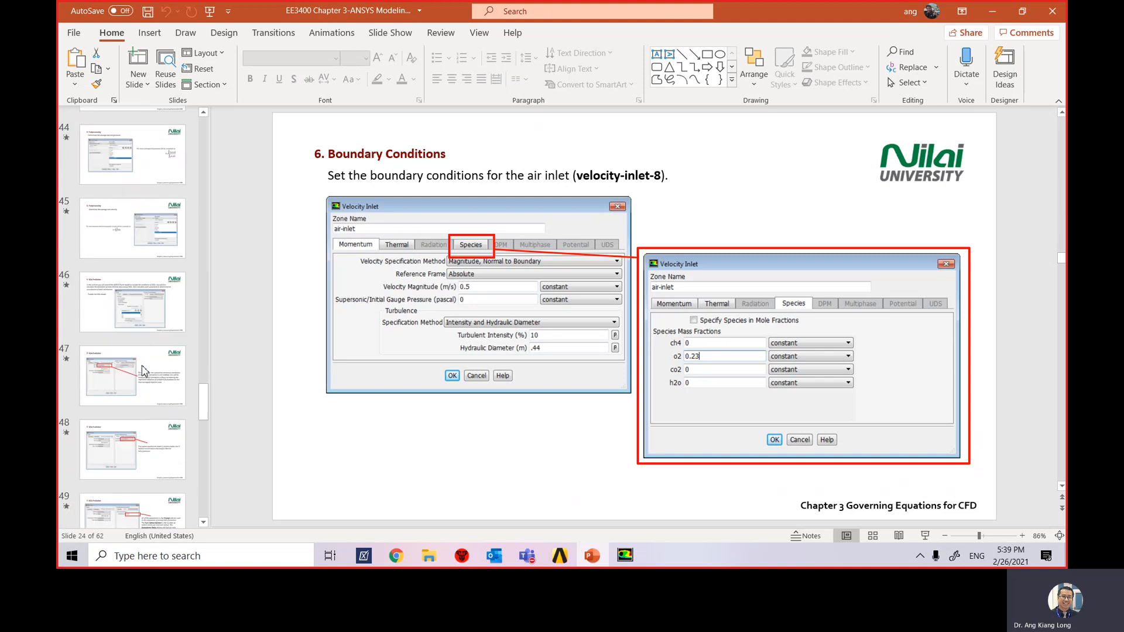
pyautogui.scroll(1, 120, 246)
pyautogui.click(133, 199)
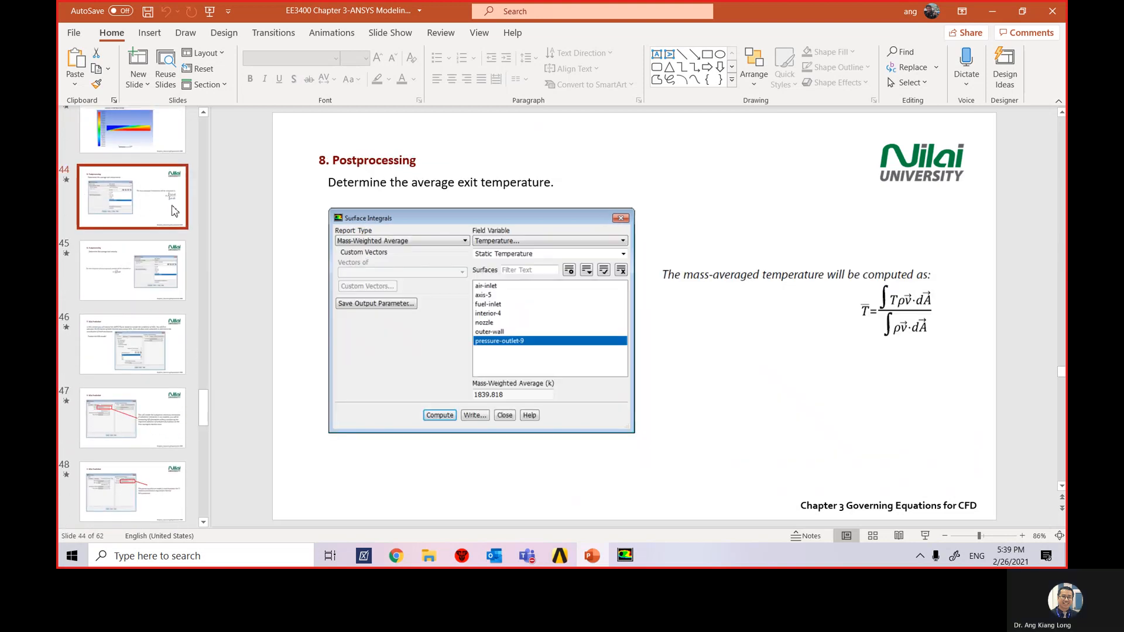
pyautogui.click(925, 536)
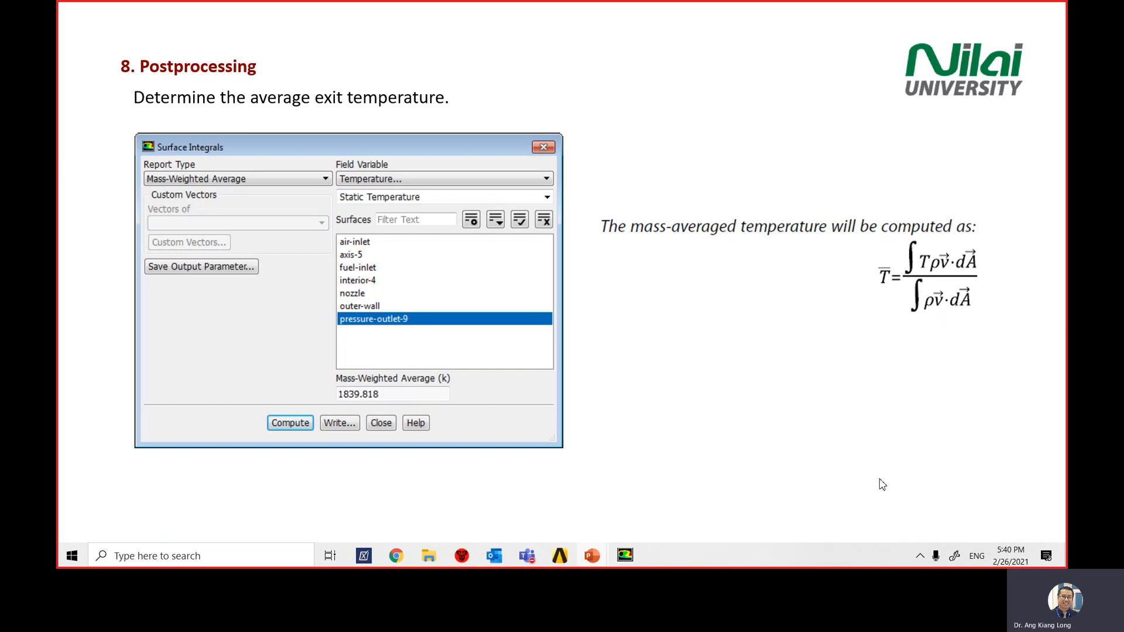
pyautogui.press('Escape')
# Step: Switch back to Fluent and compute the mass-weighted average of Velocity Magnitude on pressure-outlet-9
pyautogui.click(626, 555)
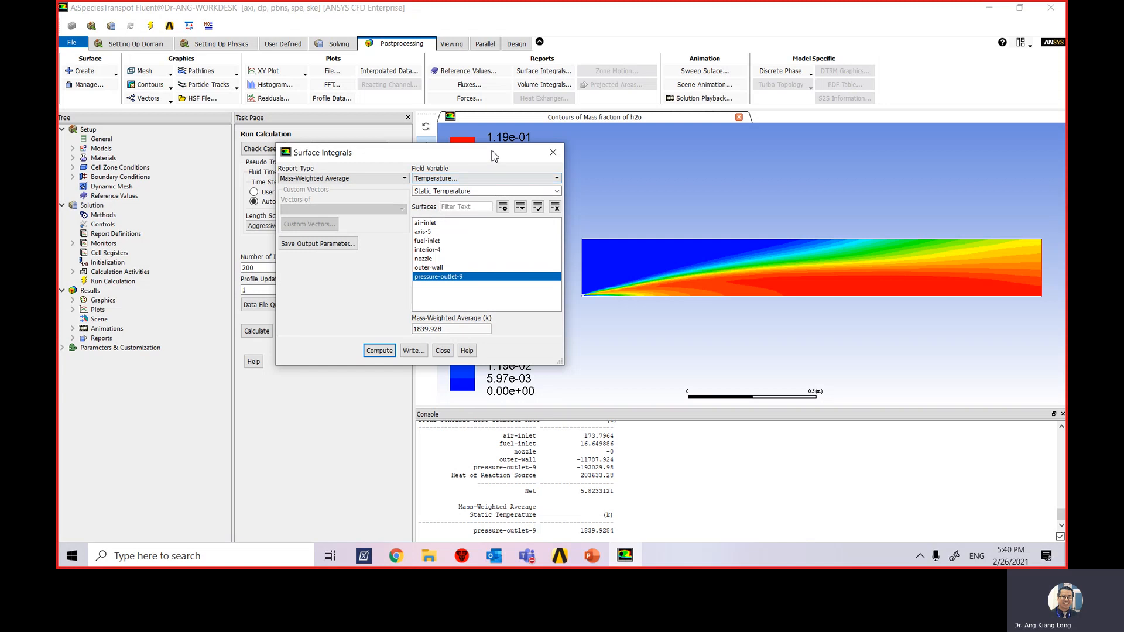
pyautogui.moveTo(492, 155); pyautogui.dragTo(519, 140)
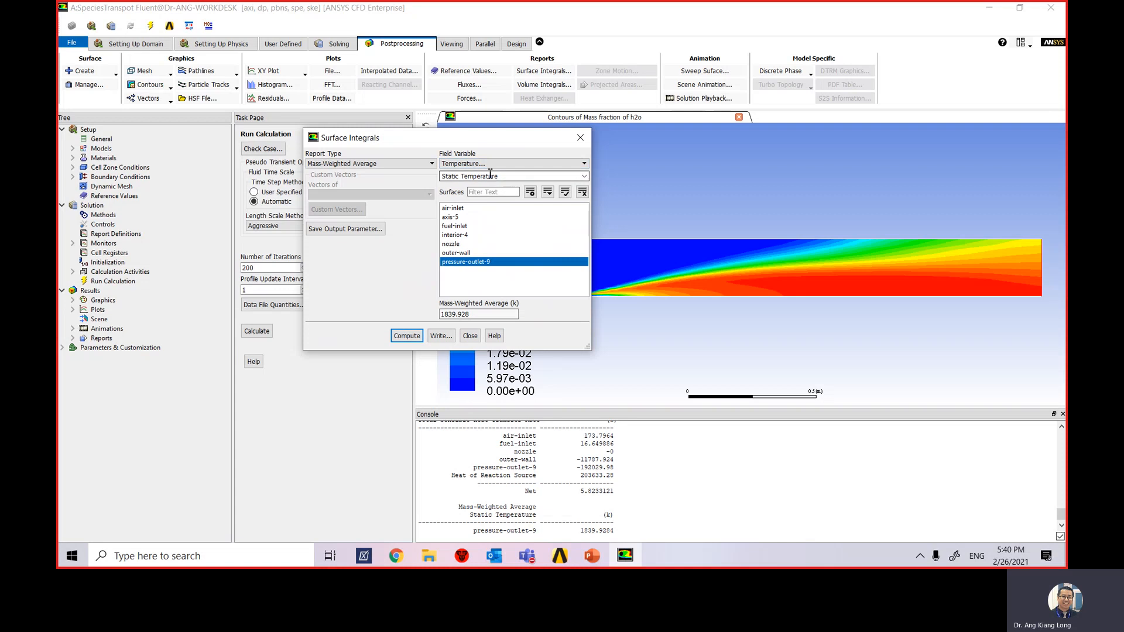
pyautogui.click(509, 164)
pyautogui.click(499, 188)
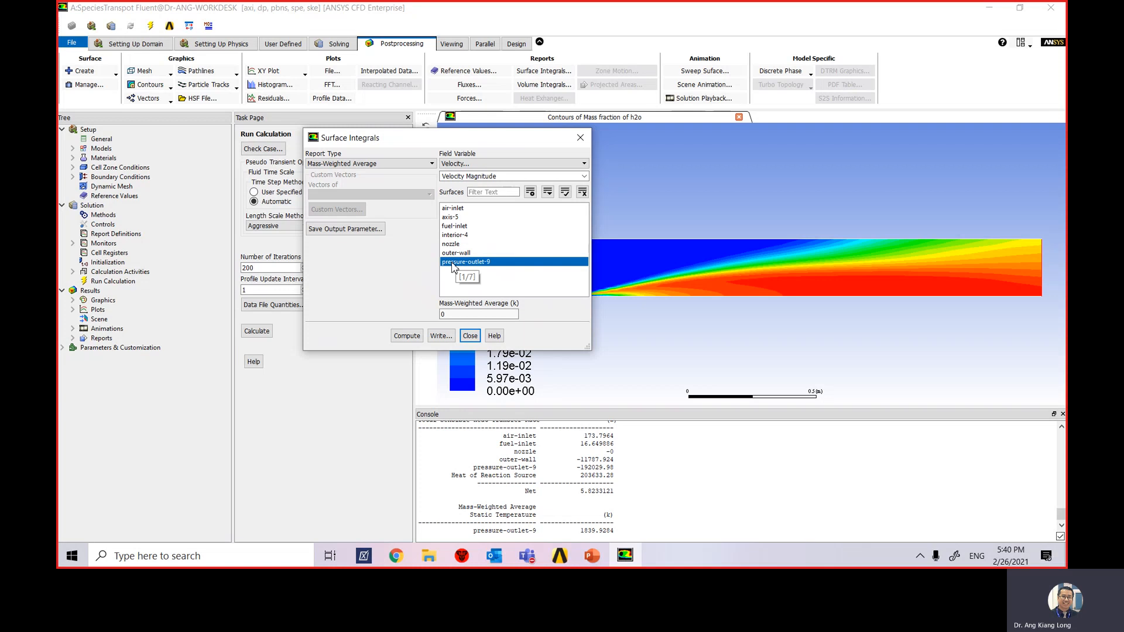
pyautogui.click(406, 337)
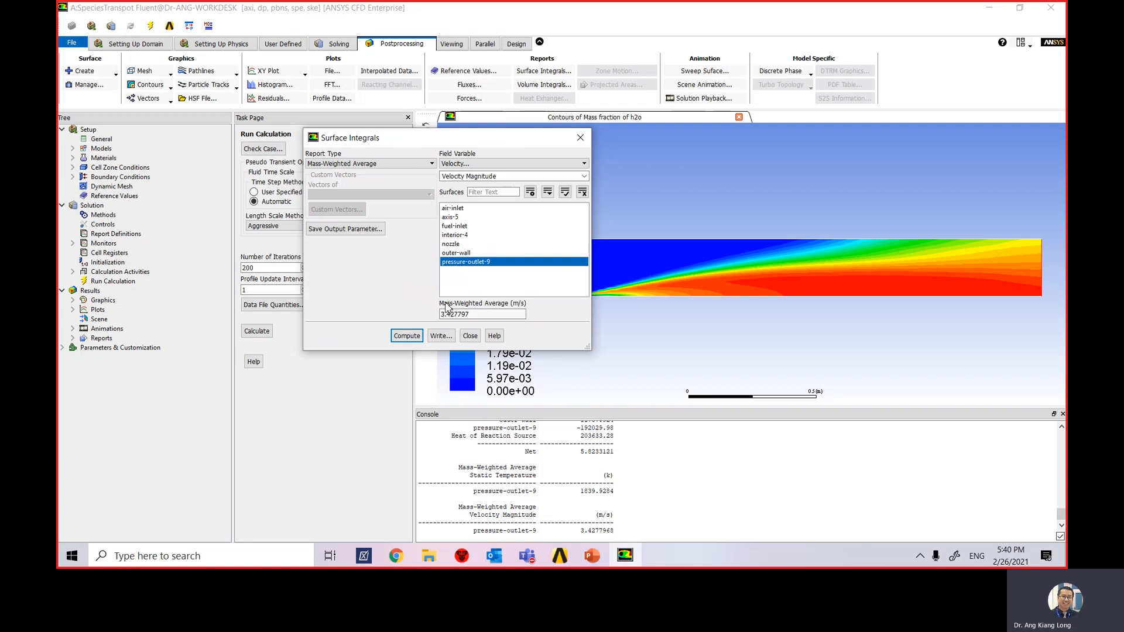
# Step: Change the report type to Area-Weighted Average and compute it for Velocity Magnitude on pressure-outlet-9
pyautogui.click(397, 165)
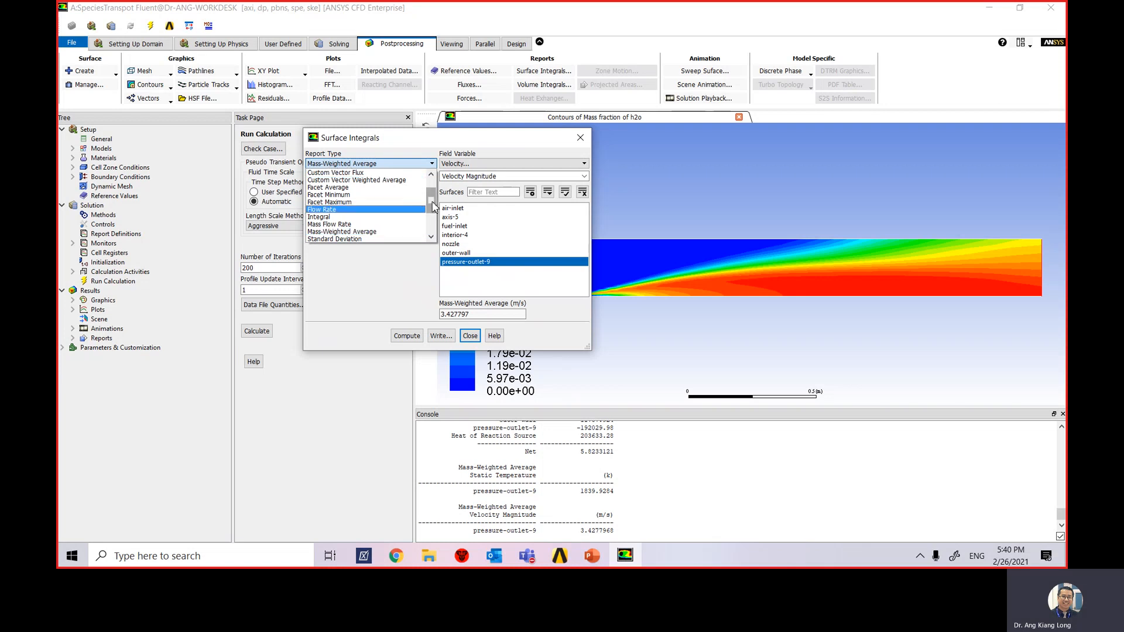
pyautogui.moveTo(432, 200); pyautogui.dragTo(432, 184)
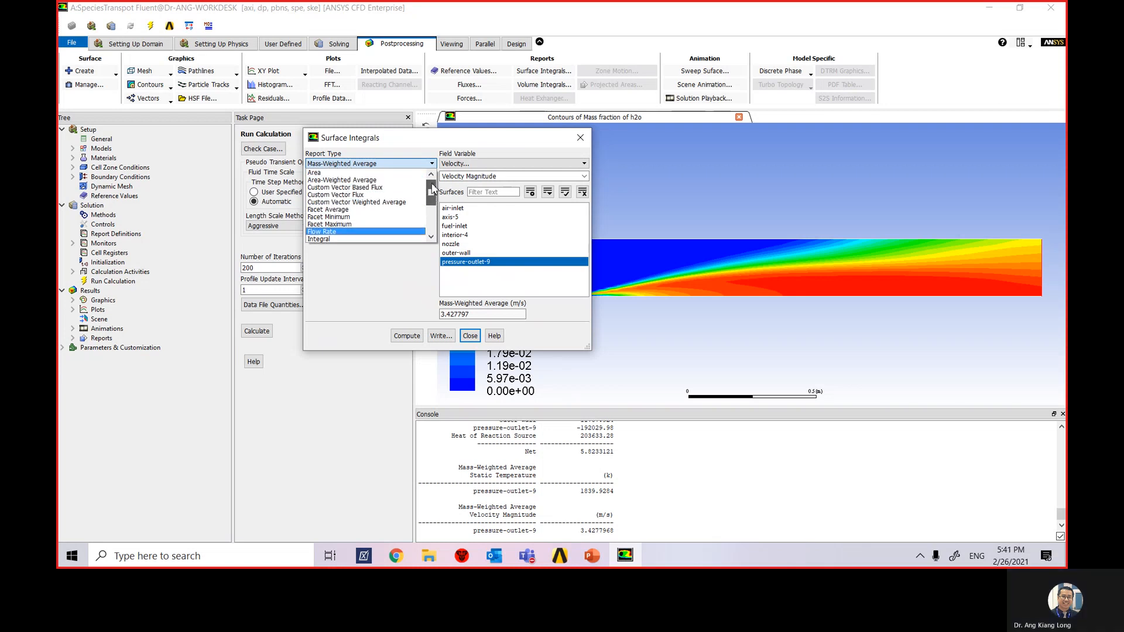
pyautogui.click(383, 180)
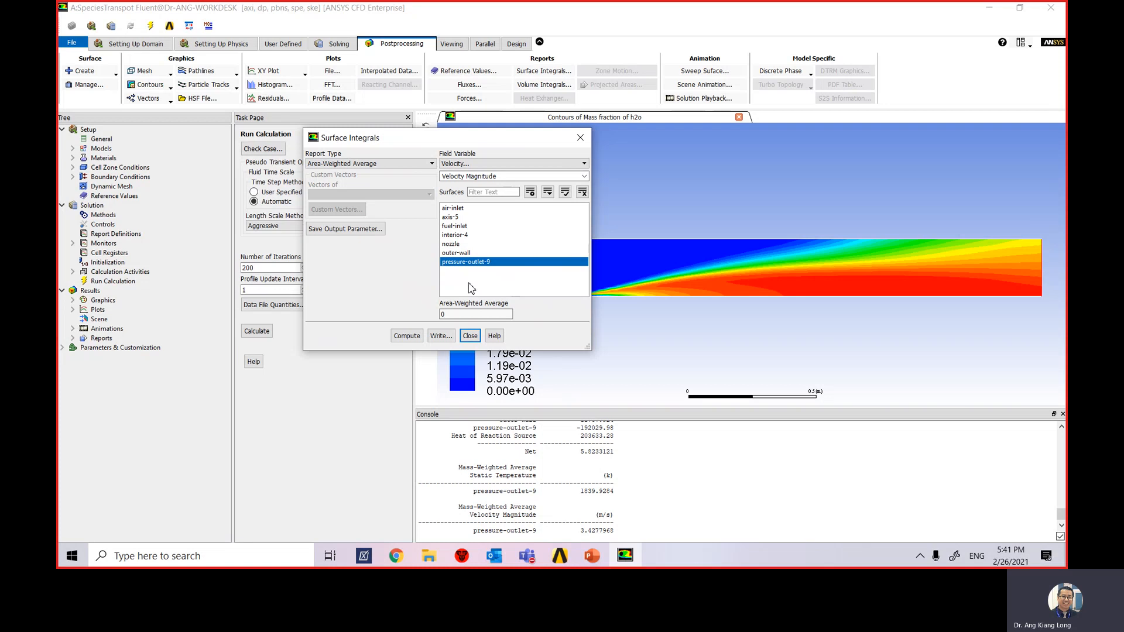
pyautogui.click(469, 262)
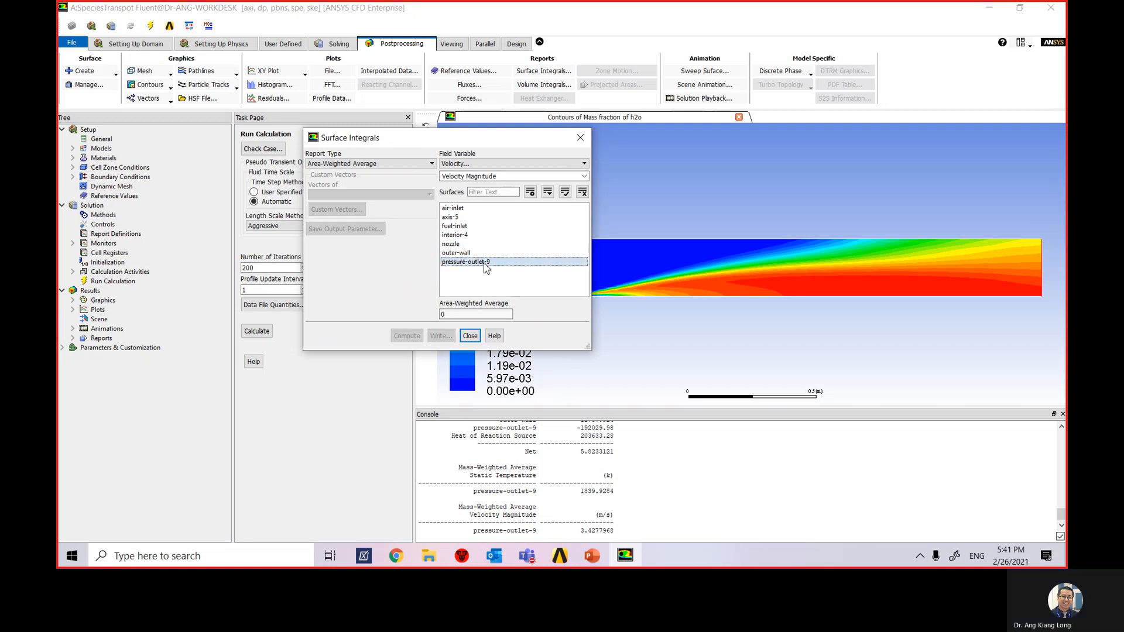
pyautogui.click(486, 264)
pyautogui.click(407, 336)
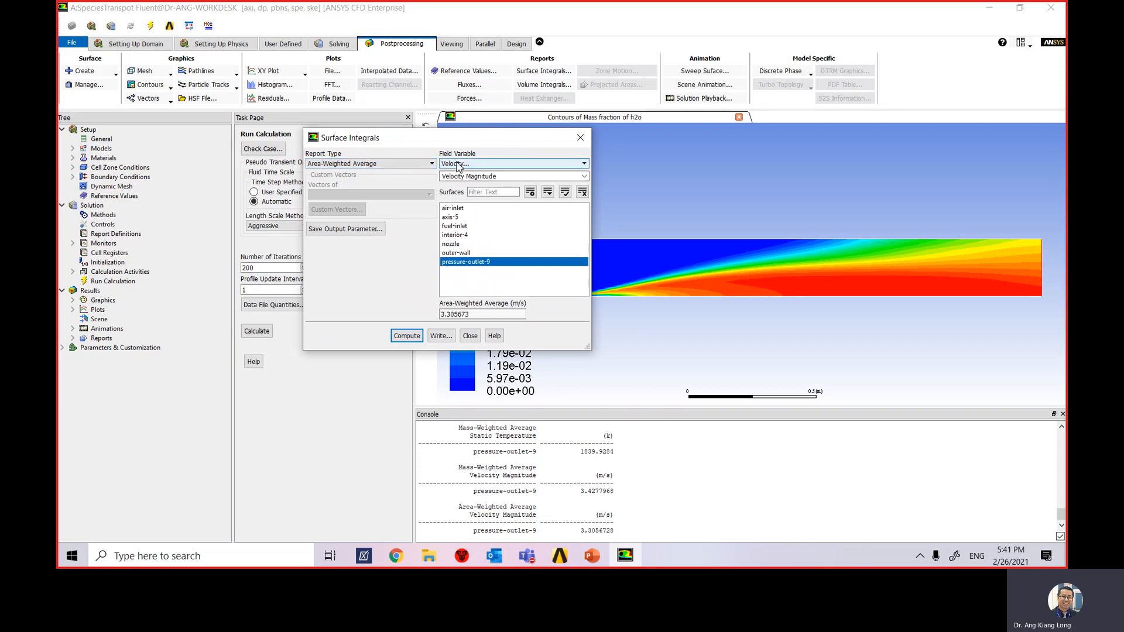
pyautogui.click(370, 165)
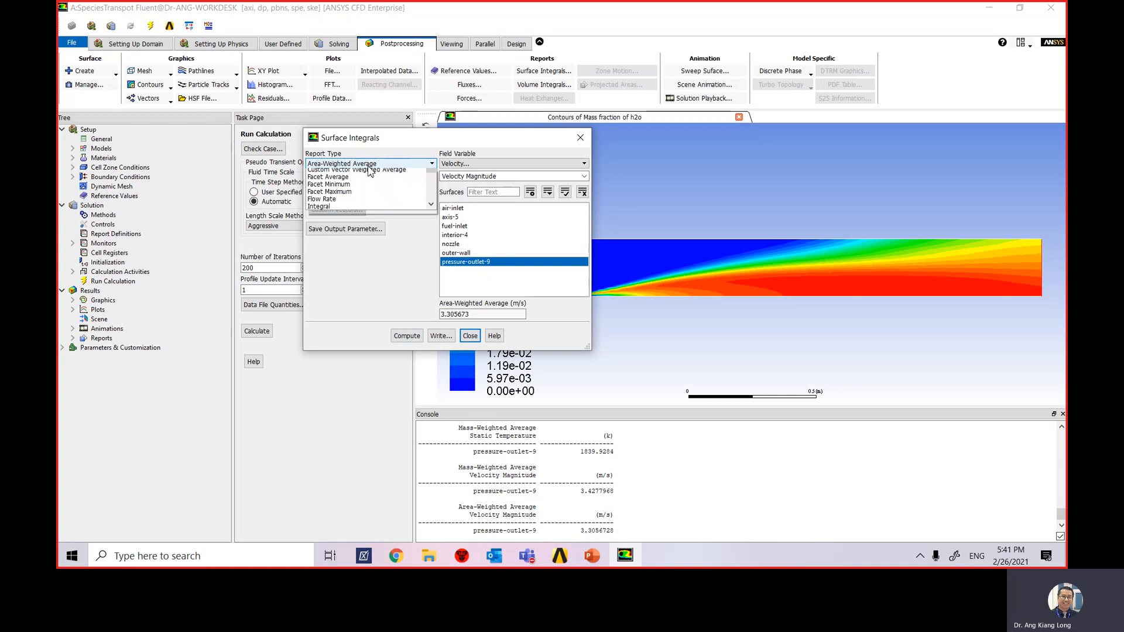
pyautogui.scroll(-2, 362, 232)
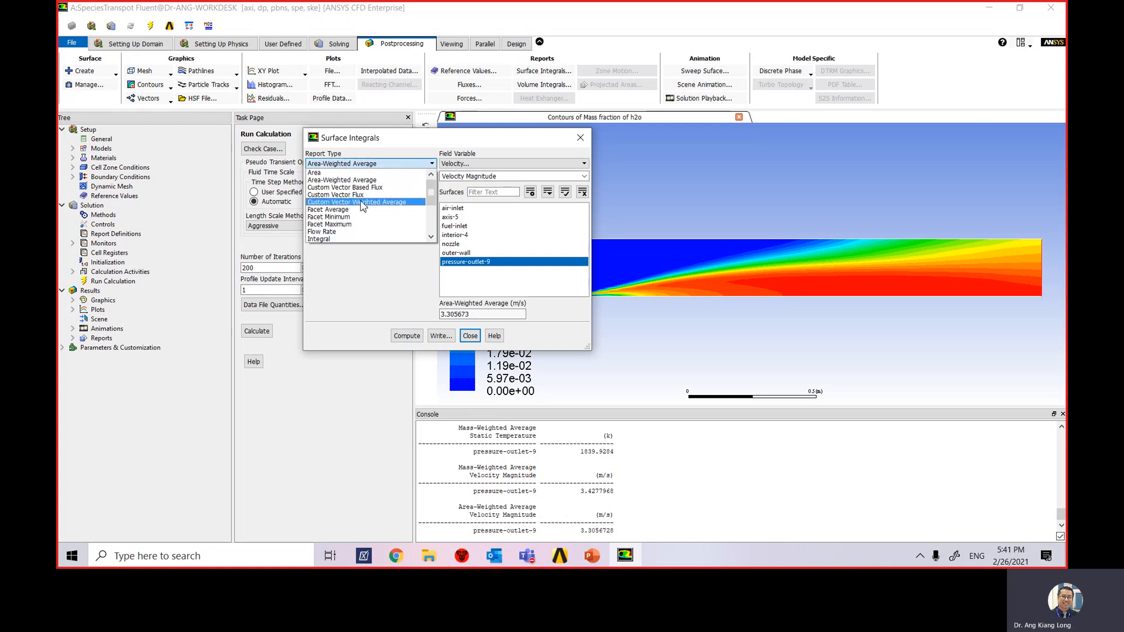
pyautogui.click(361, 210)
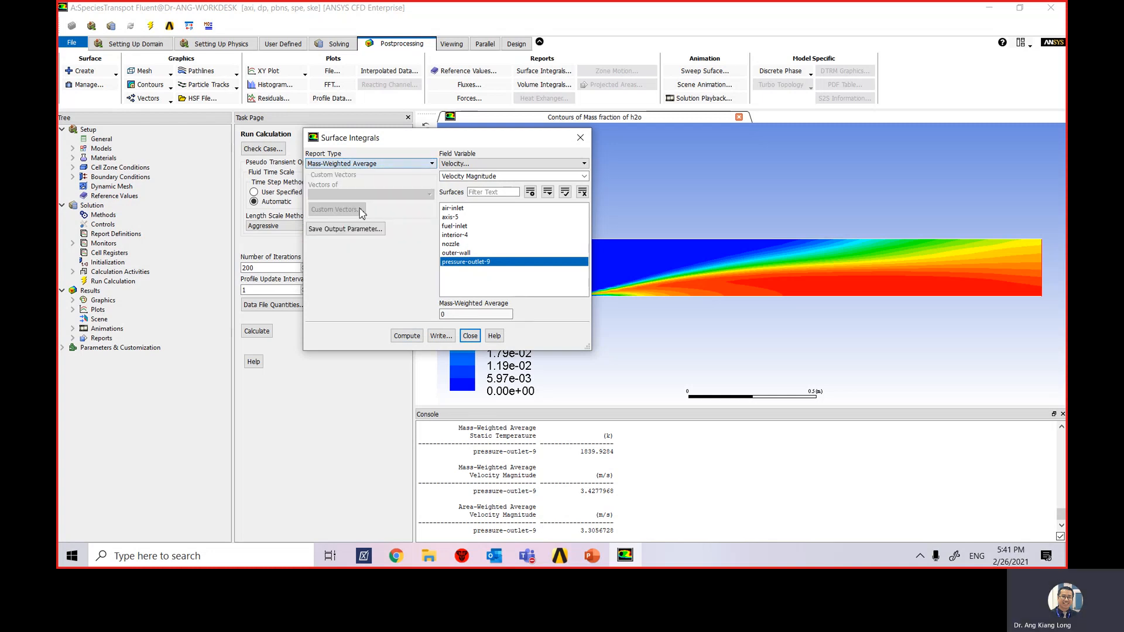
pyautogui.click(481, 165)
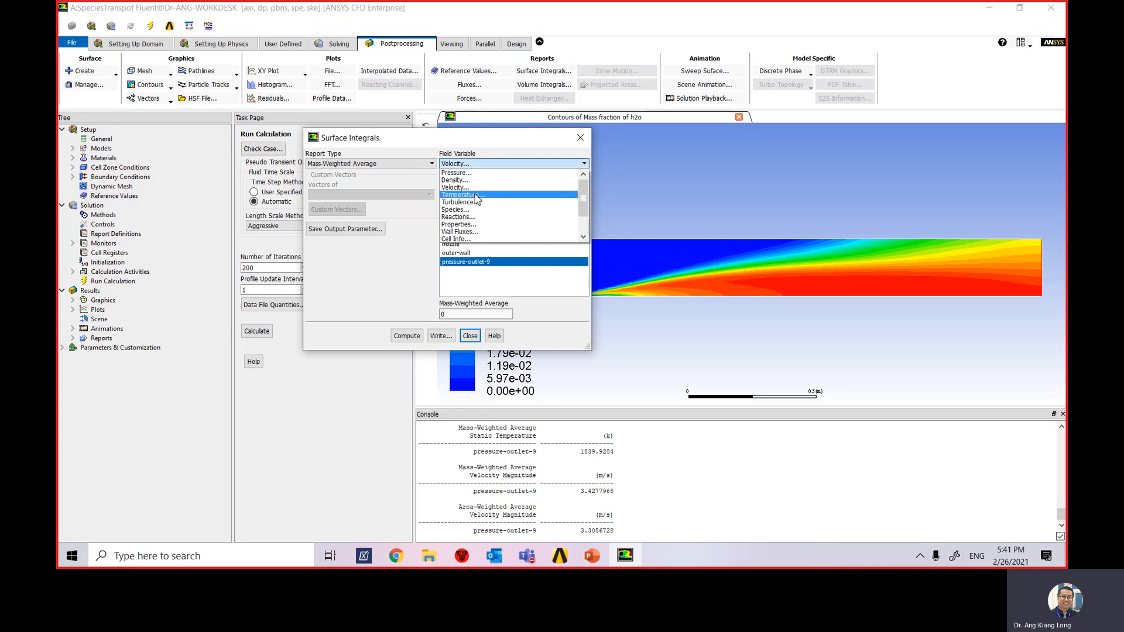
pyautogui.click(477, 194)
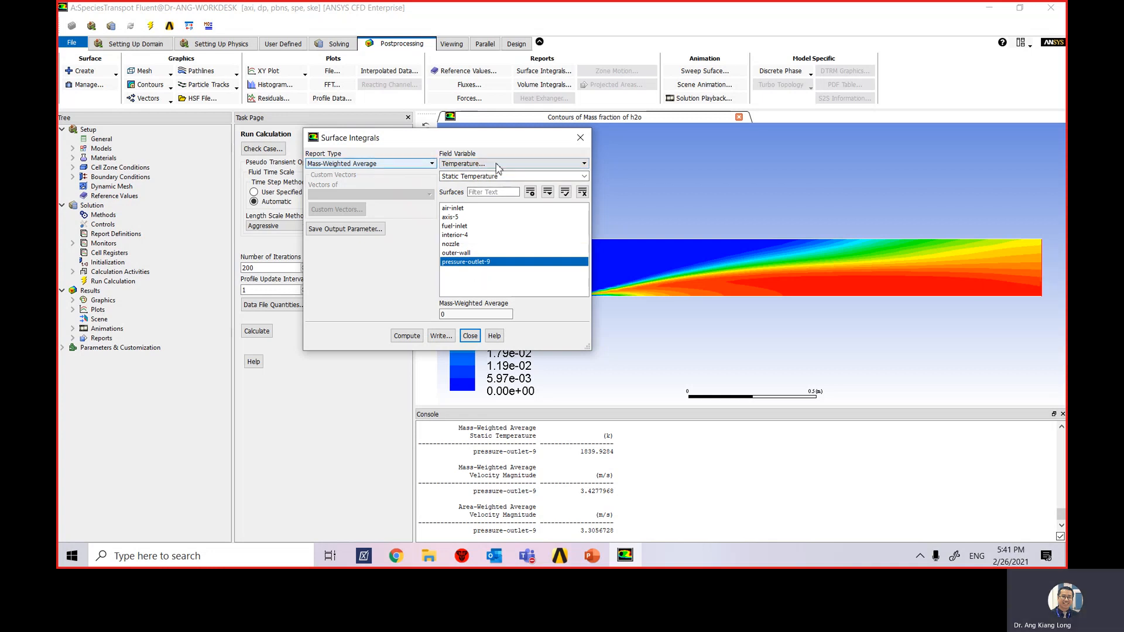
pyautogui.click(463, 164)
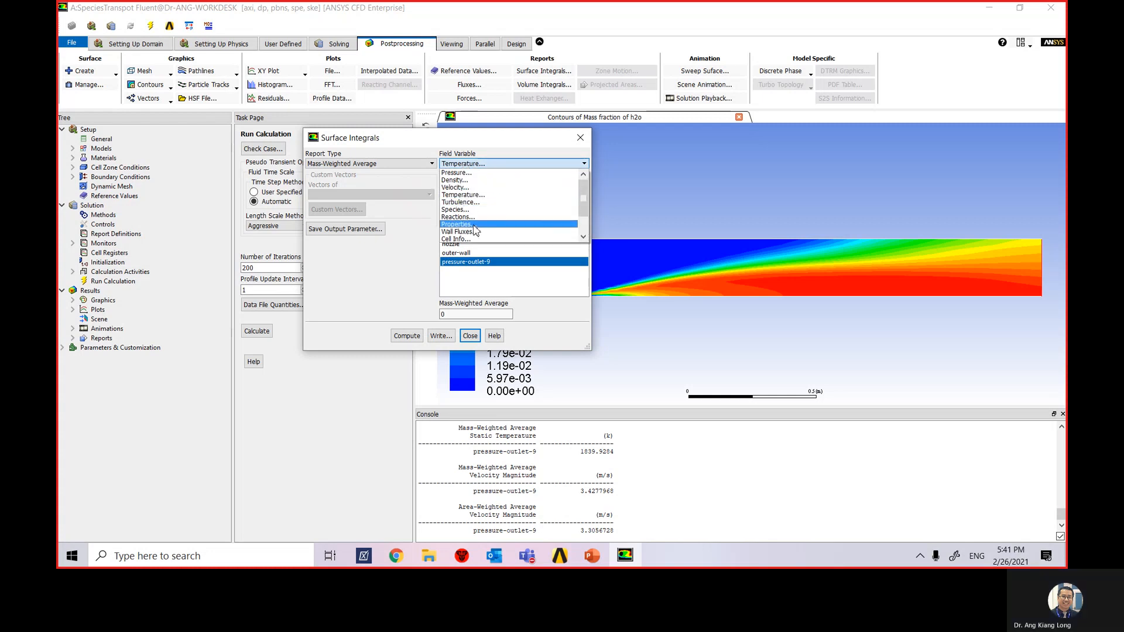
pyautogui.scroll(-2, 476, 229)
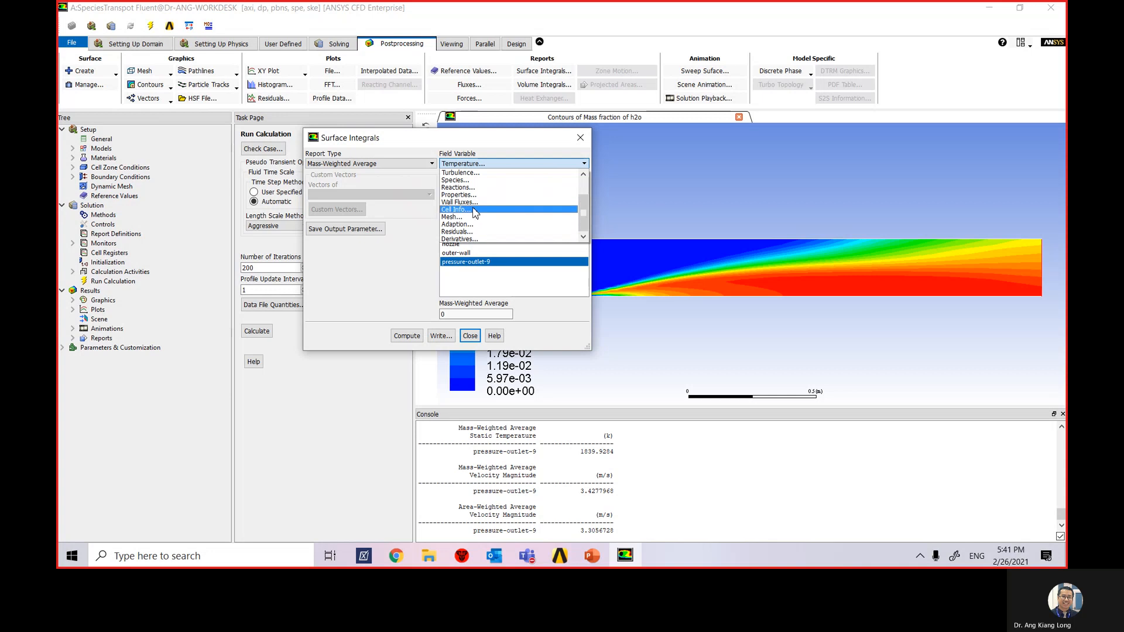
pyautogui.scroll(3, 459, 190)
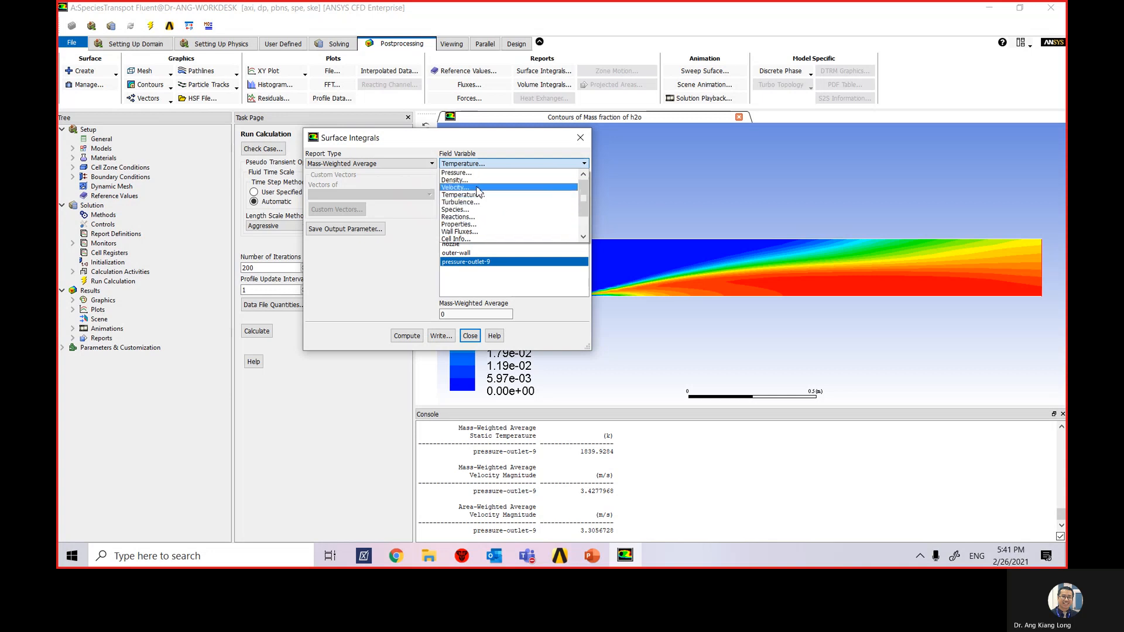
pyautogui.click(477, 188)
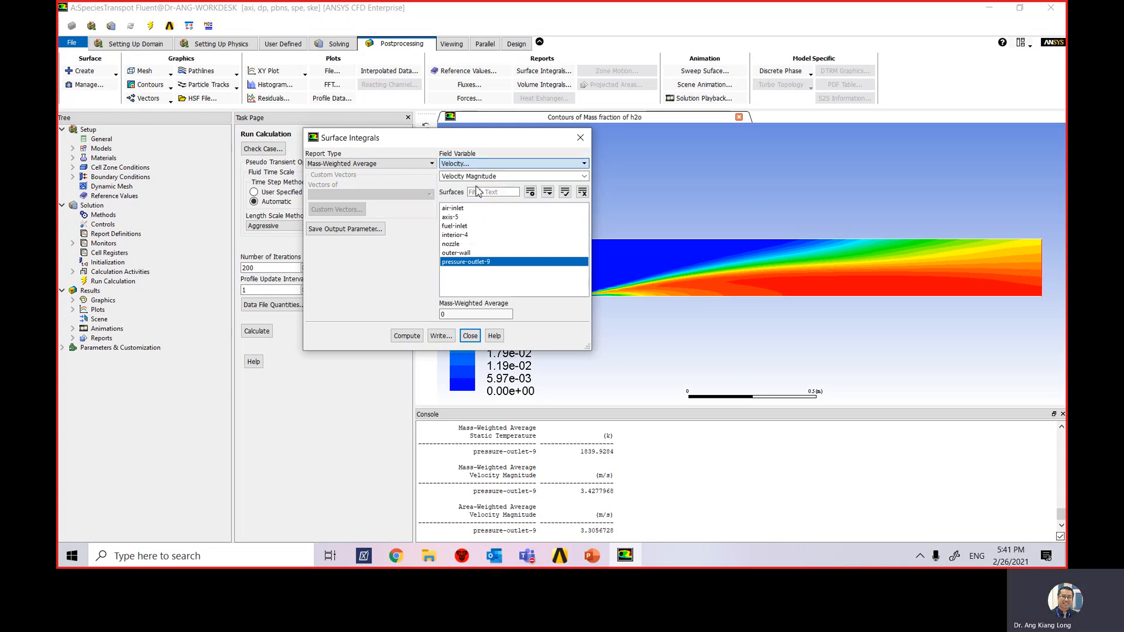
# Step: Recompute the Area-Weighted Average of Velocity Magnitude on pressure-outlet-9 and close the surface integrals report
pyautogui.click(338, 166)
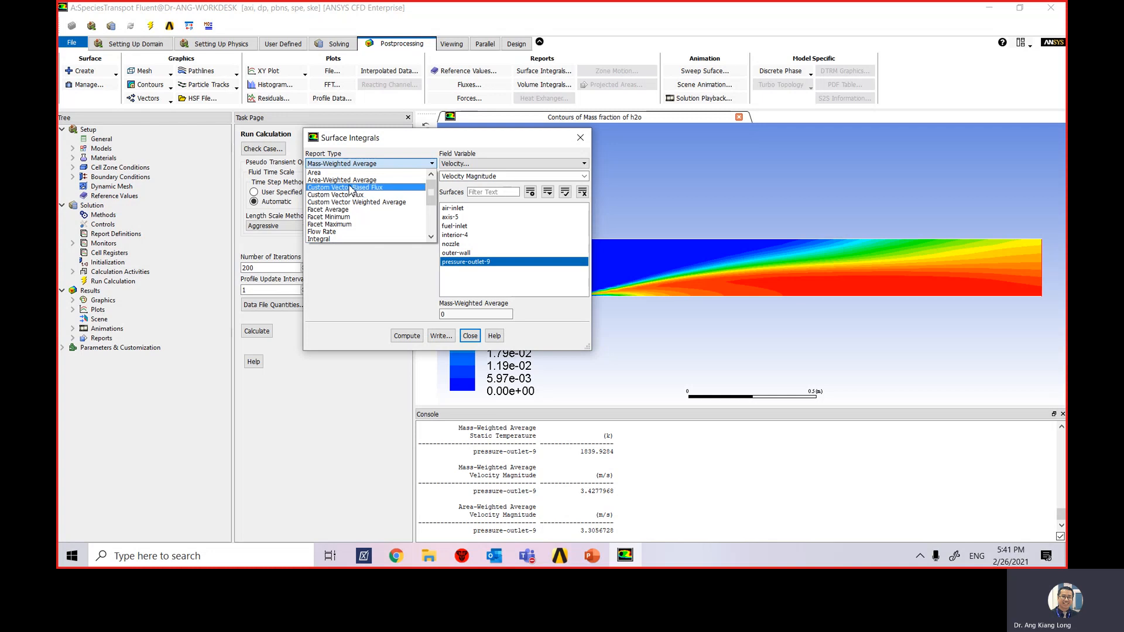
pyautogui.click(361, 180)
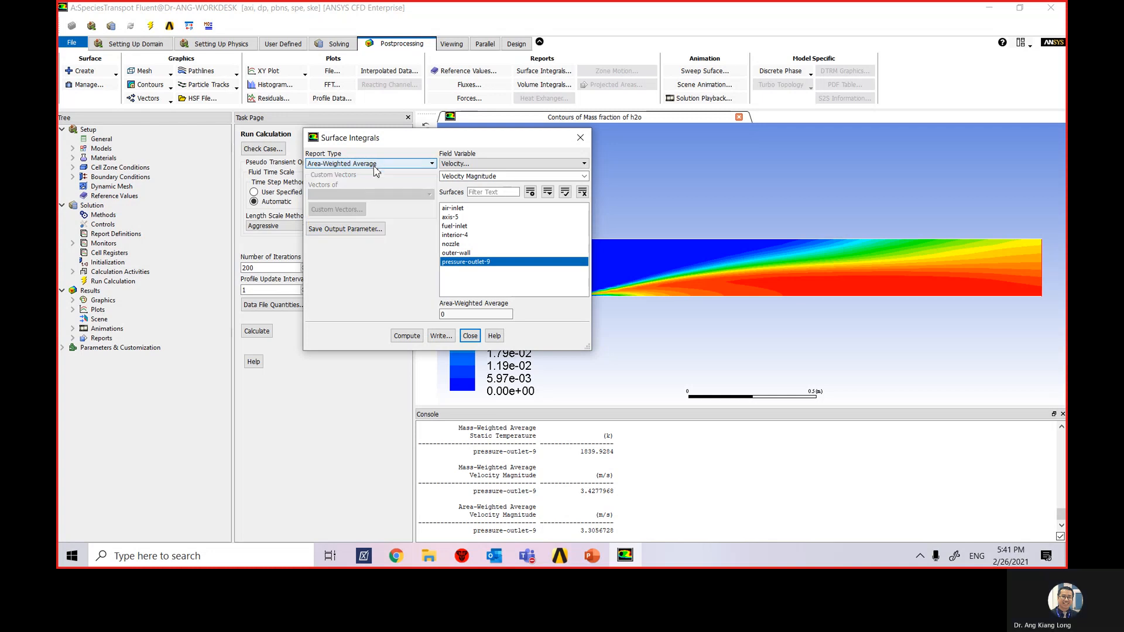
pyautogui.click(406, 335)
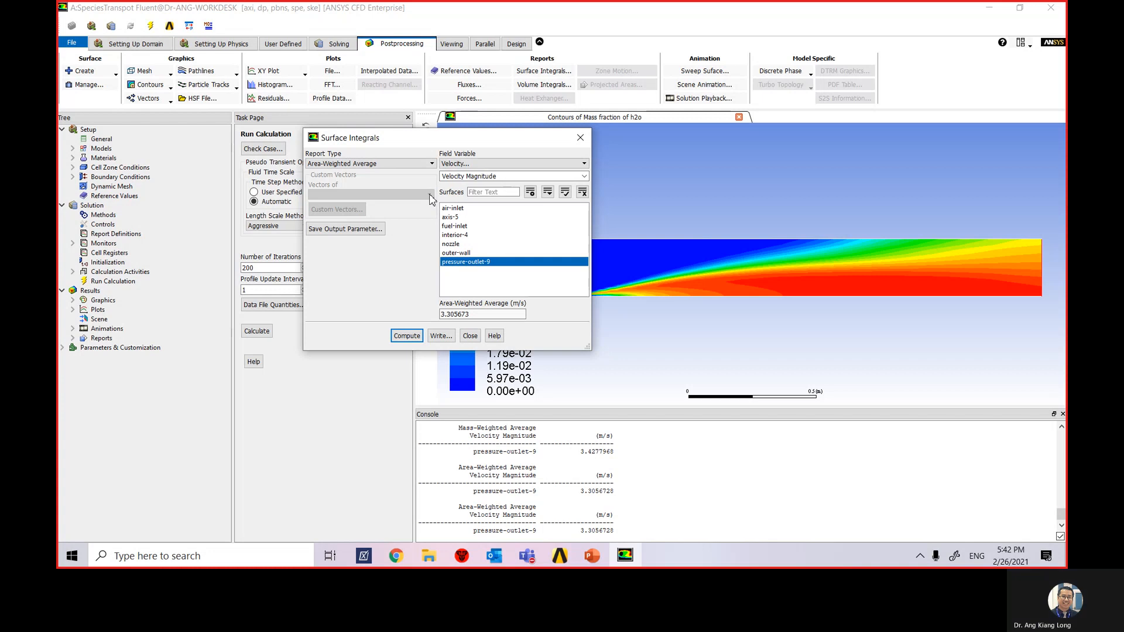
pyautogui.click(470, 336)
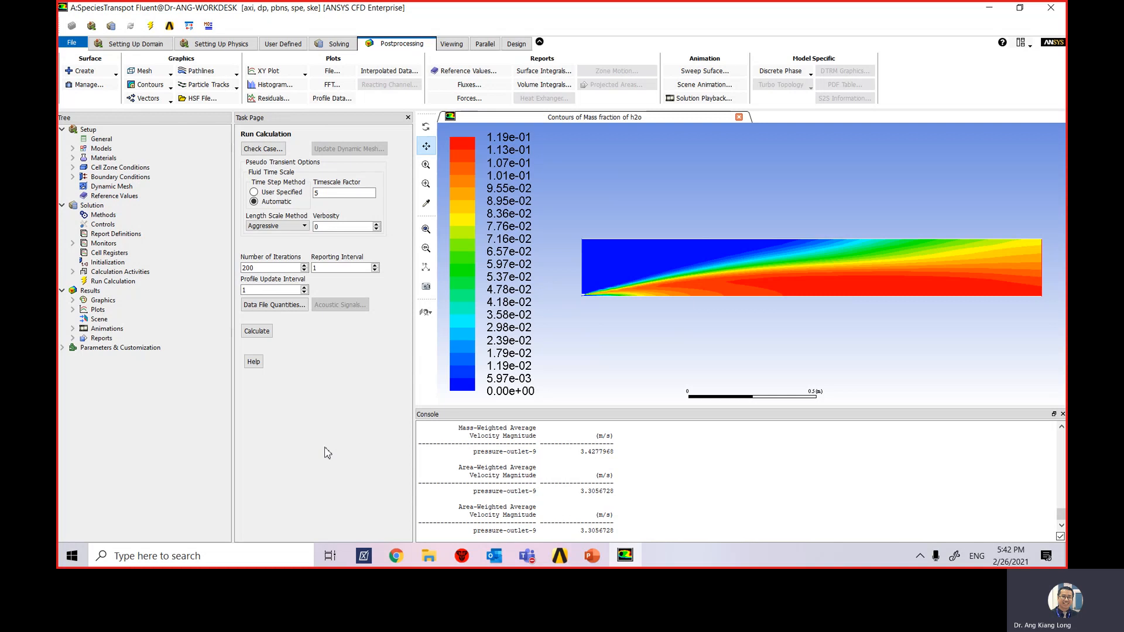
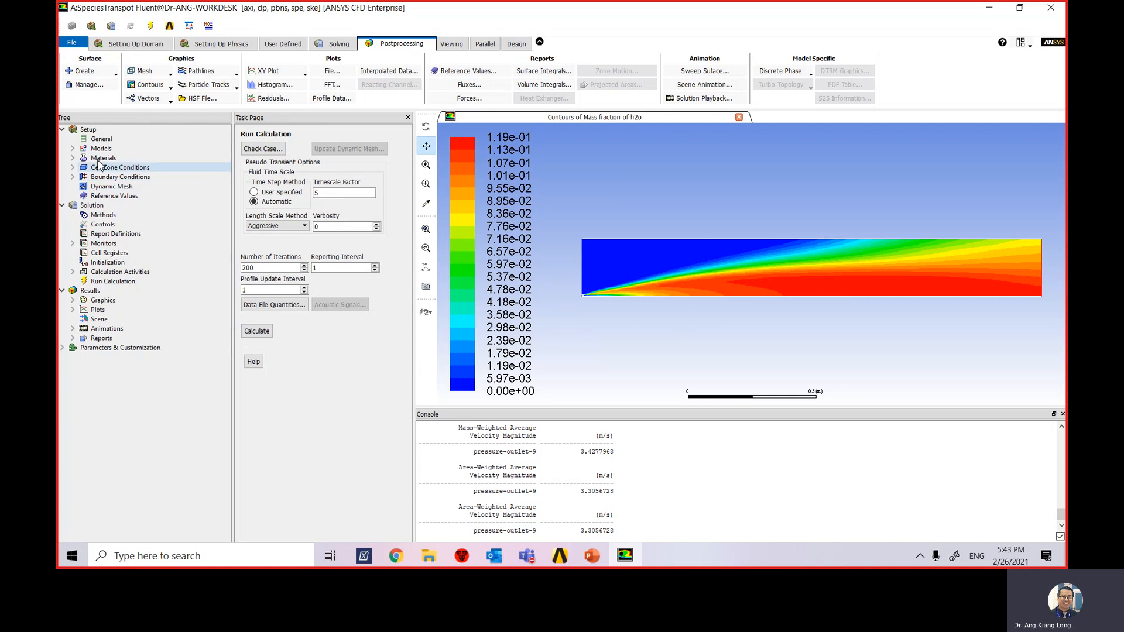
# Step: Enable Thermal NOx and Prompt NOx formation in the NOx model and select ch4 as the fuel species
pyautogui.click(74, 148)
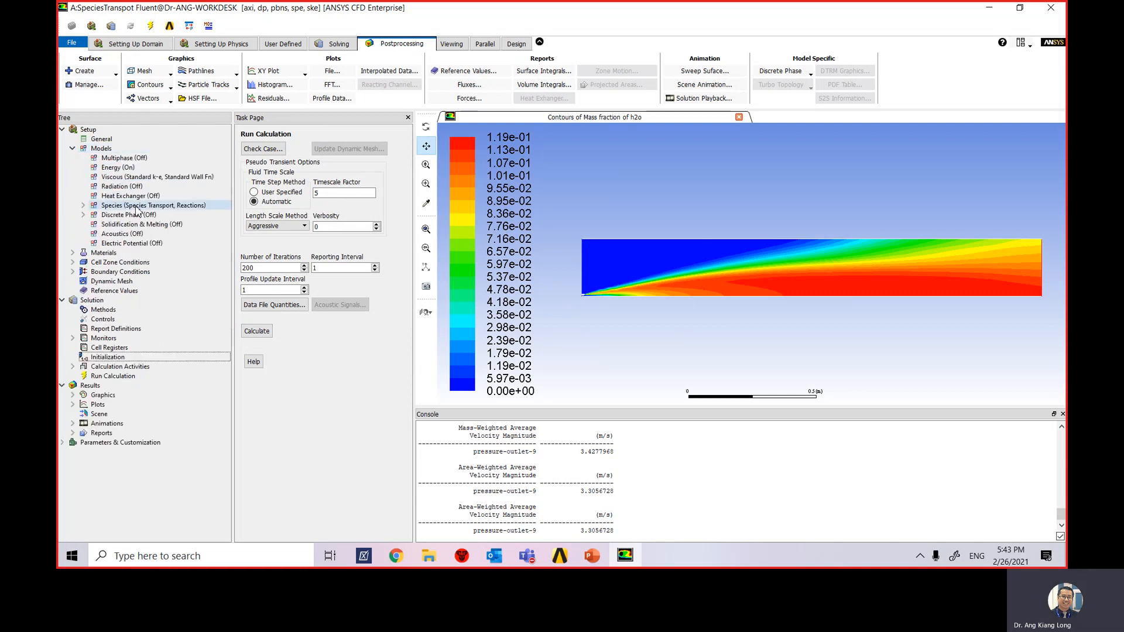
pyautogui.click(83, 206)
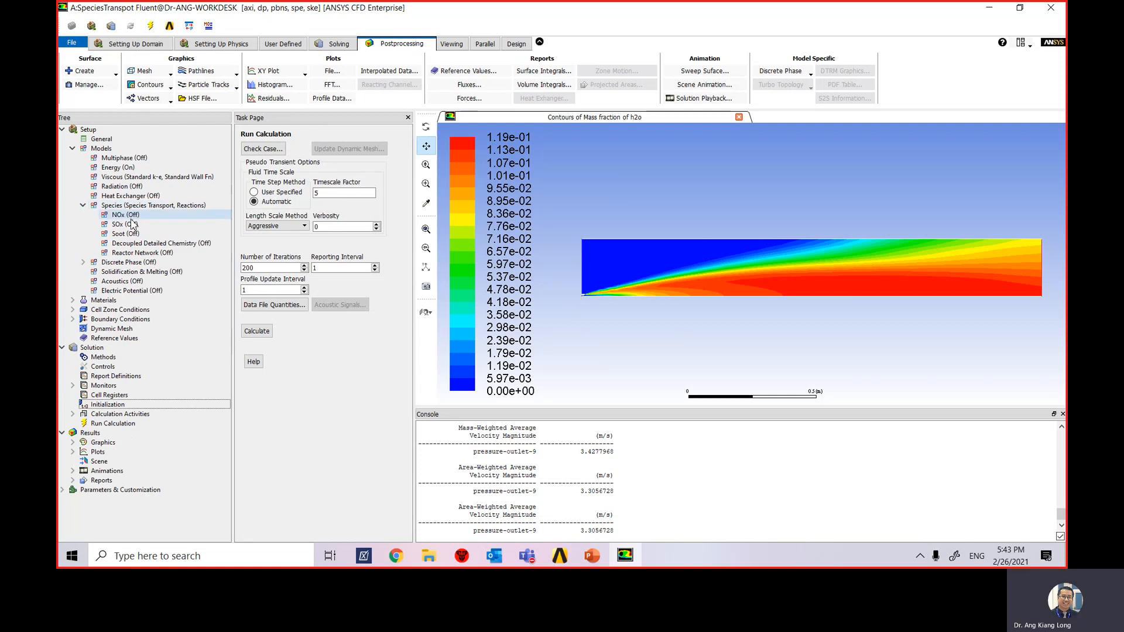
pyautogui.click(124, 216)
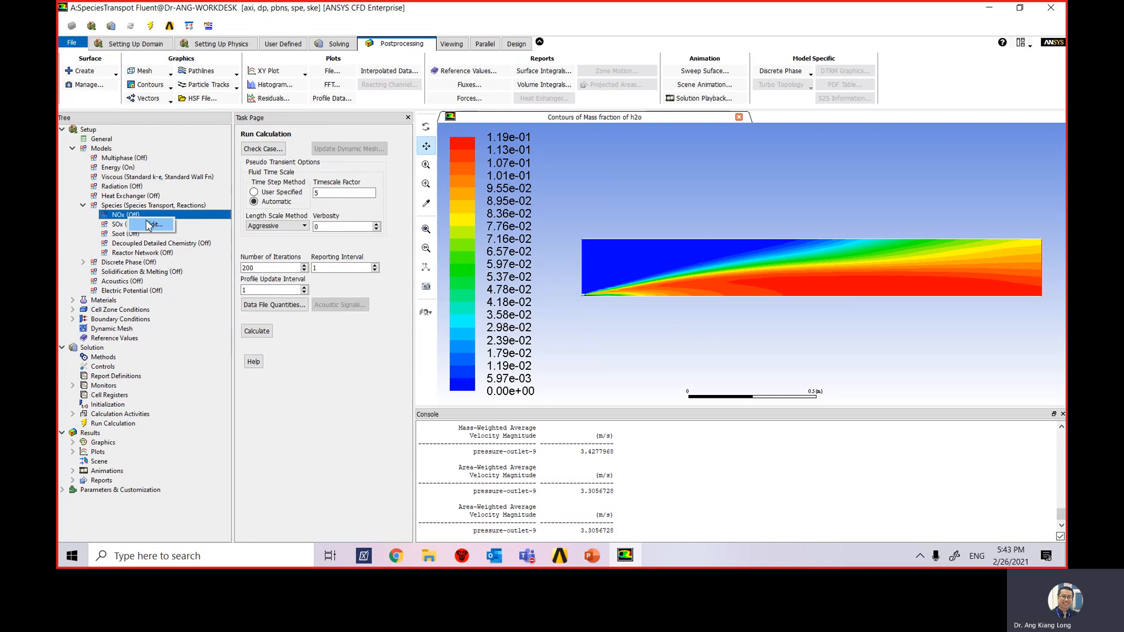
pyautogui.doubleClick(126, 215)
pyautogui.moveTo(317, 271); pyautogui.dragTo(445, 169)
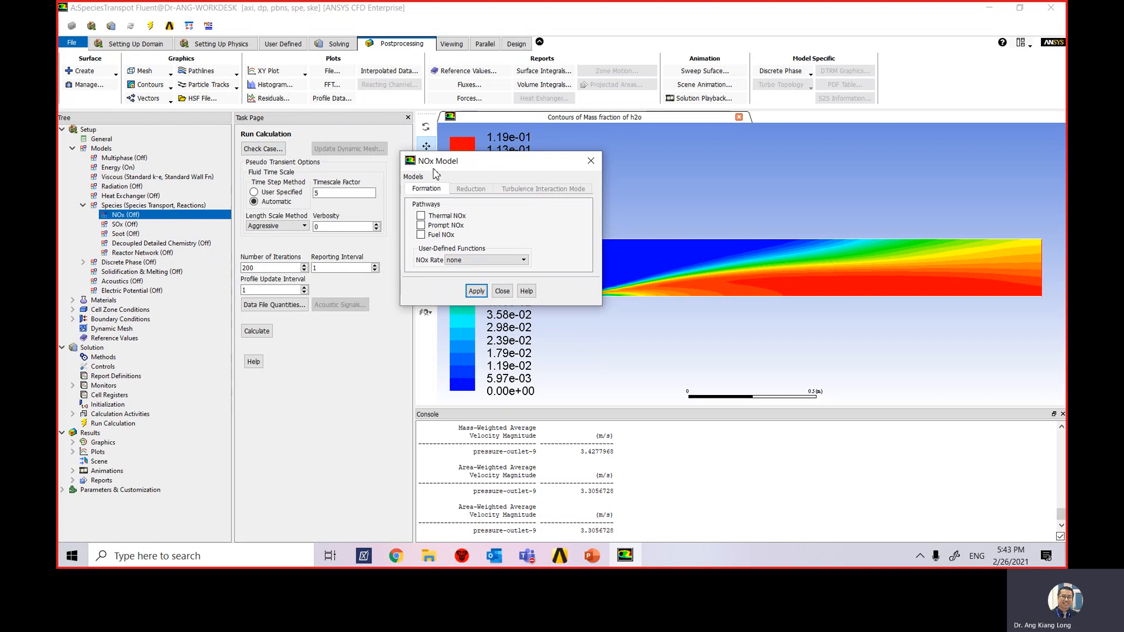
pyautogui.click(421, 216)
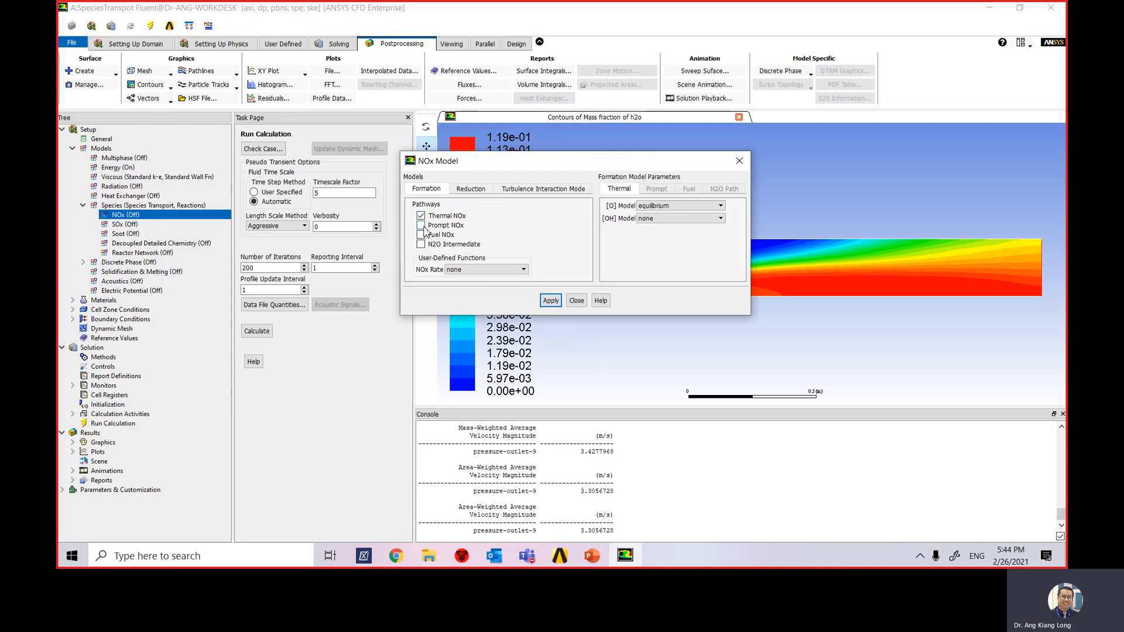
pyautogui.click(421, 225)
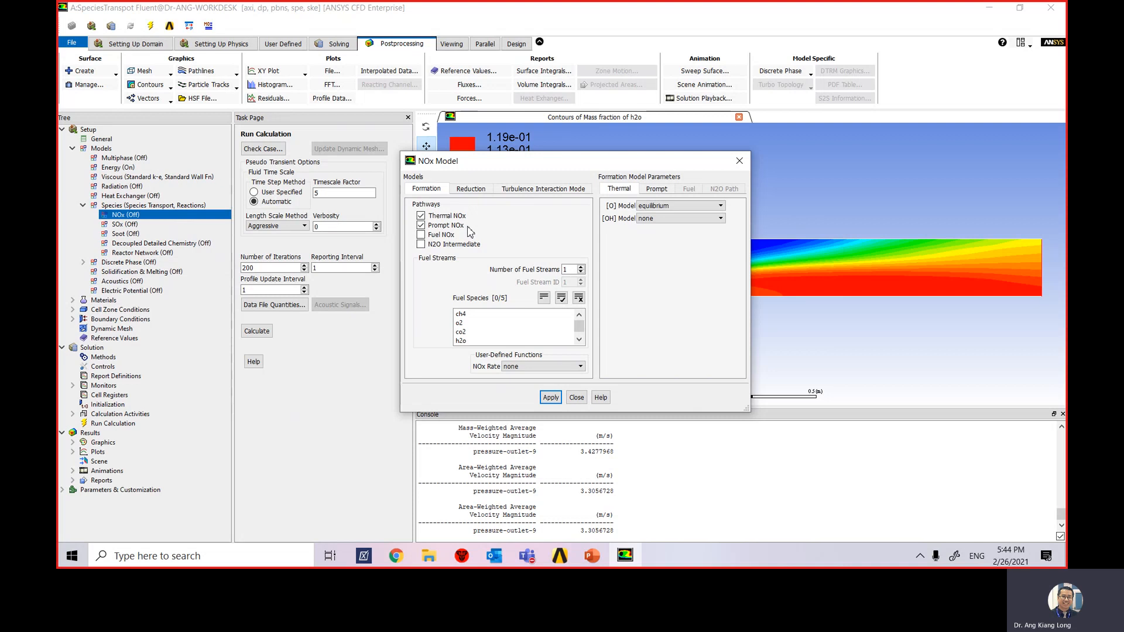
pyautogui.click(461, 316)
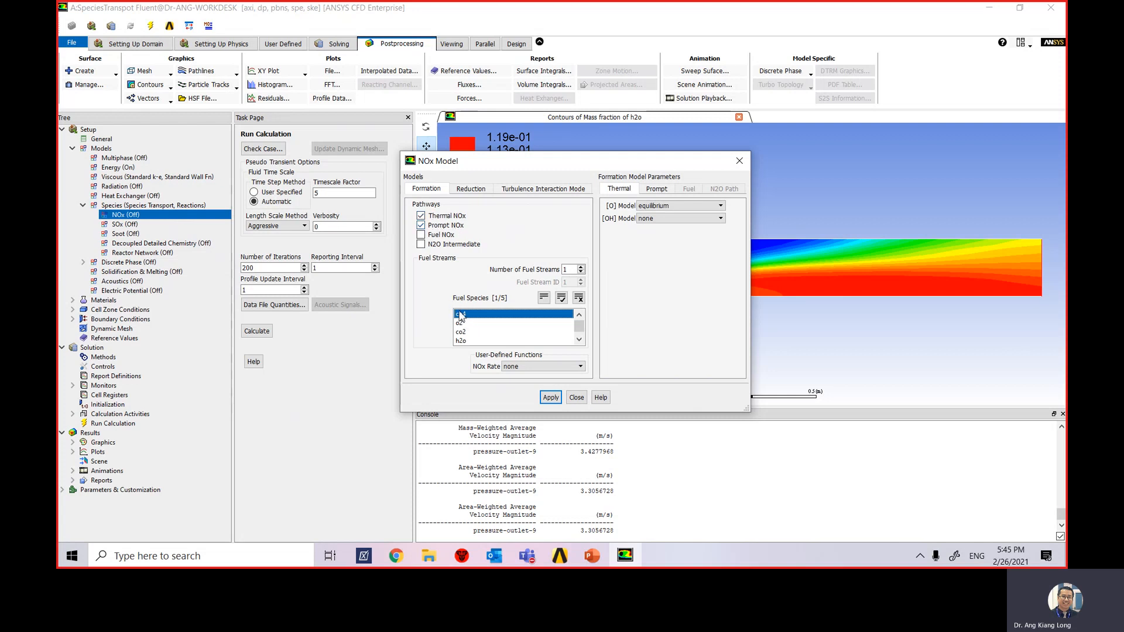
# Step: Configure the NOx turbulence interaction with PDF mode temperature, 20 PDF points and transported temperature variance
pyautogui.click(536, 190)
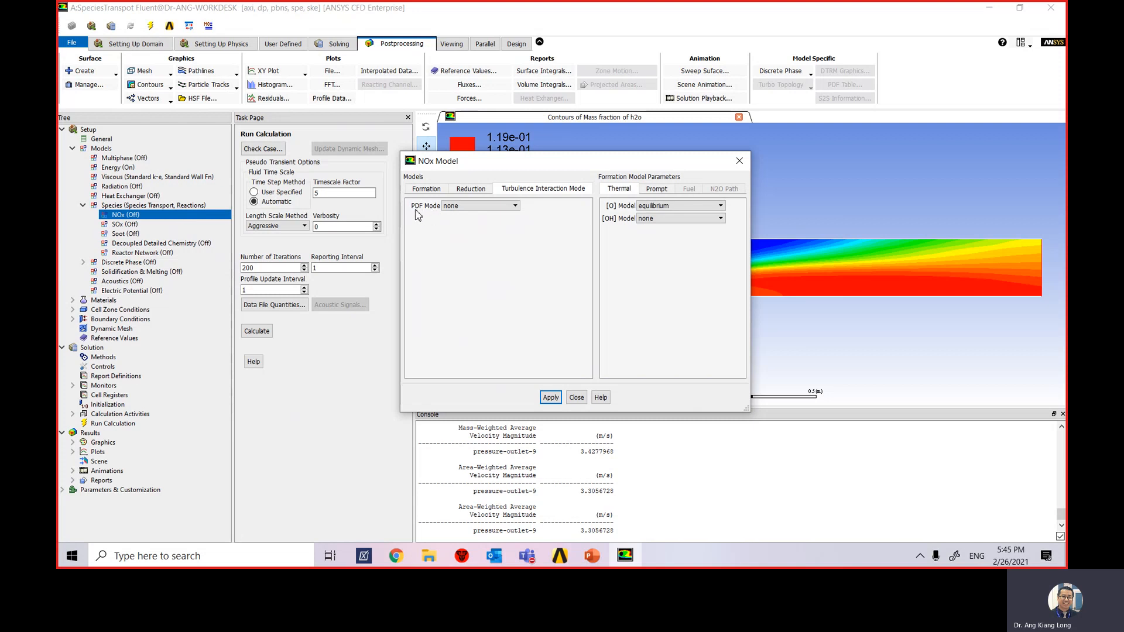
pyautogui.click(489, 207)
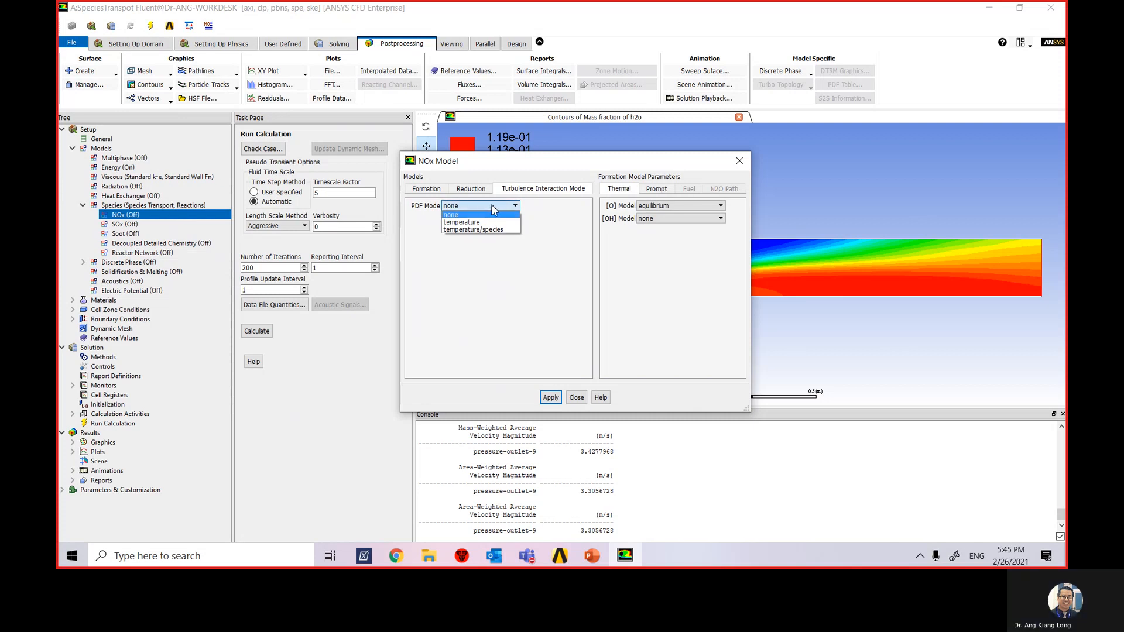
pyautogui.click(554, 227)
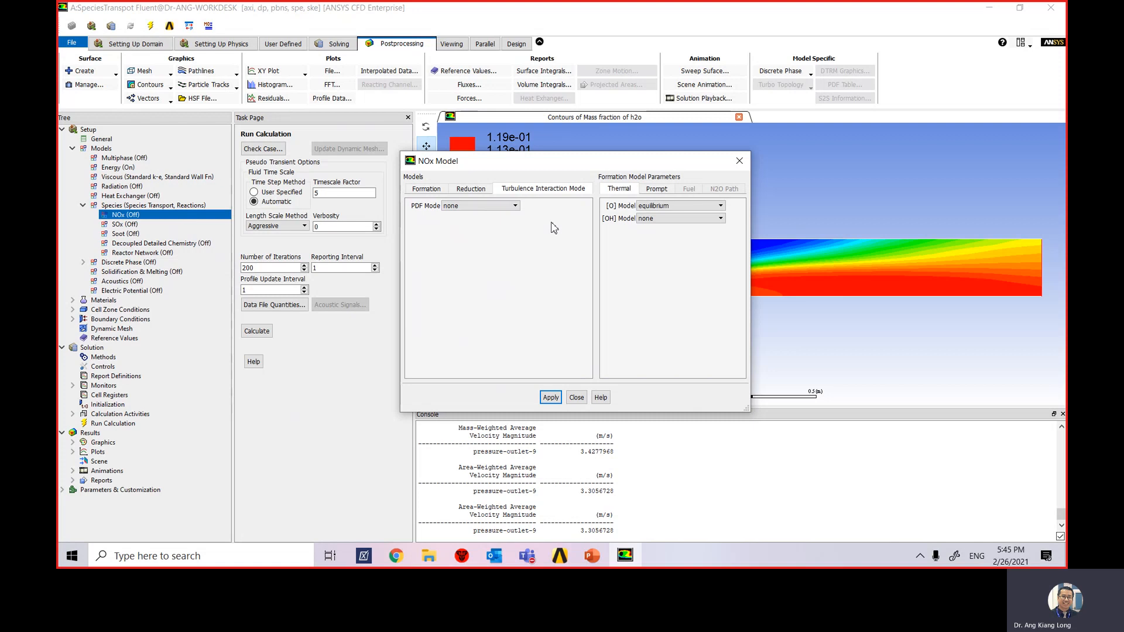
pyautogui.click(511, 206)
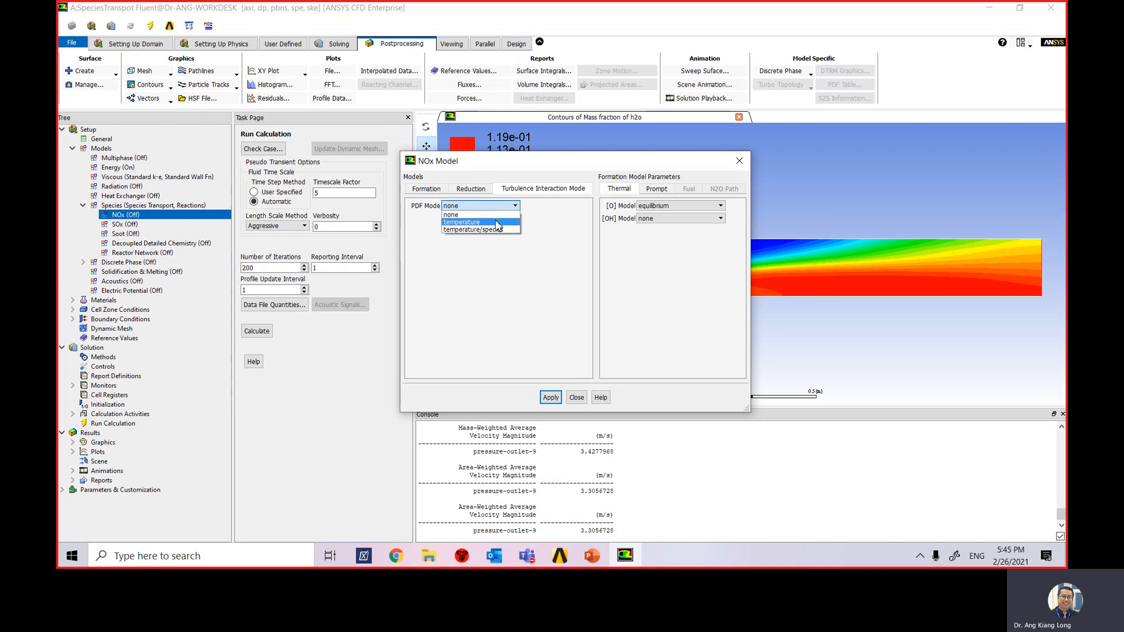
pyautogui.click(497, 223)
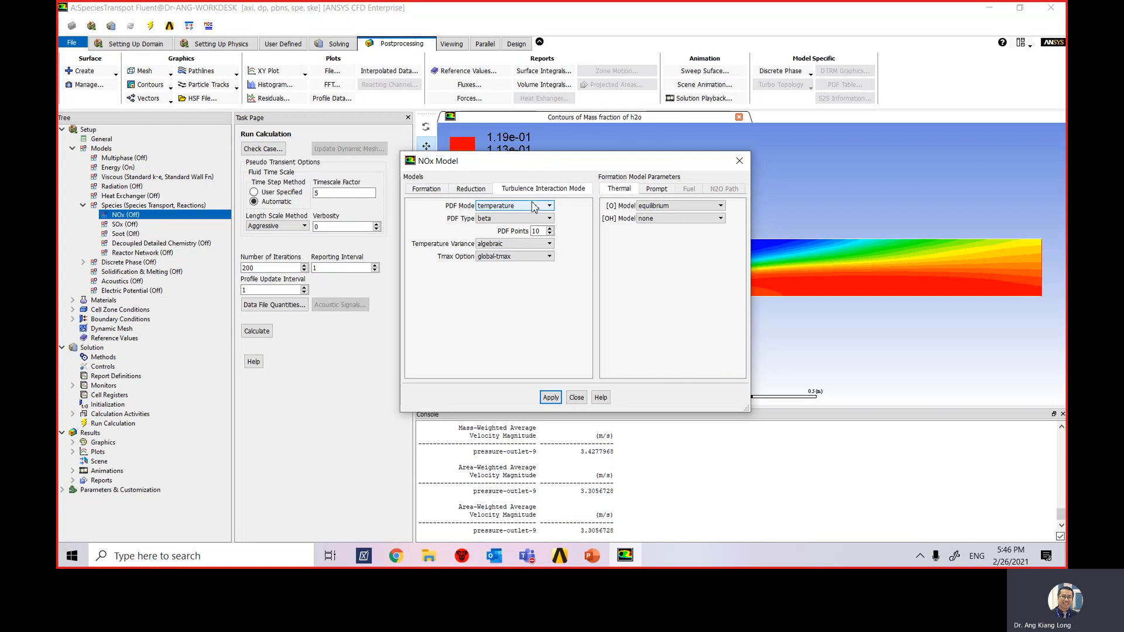
pyautogui.doubleClick(538, 232)
pyautogui.write('12')
pyautogui.click(534, 245)
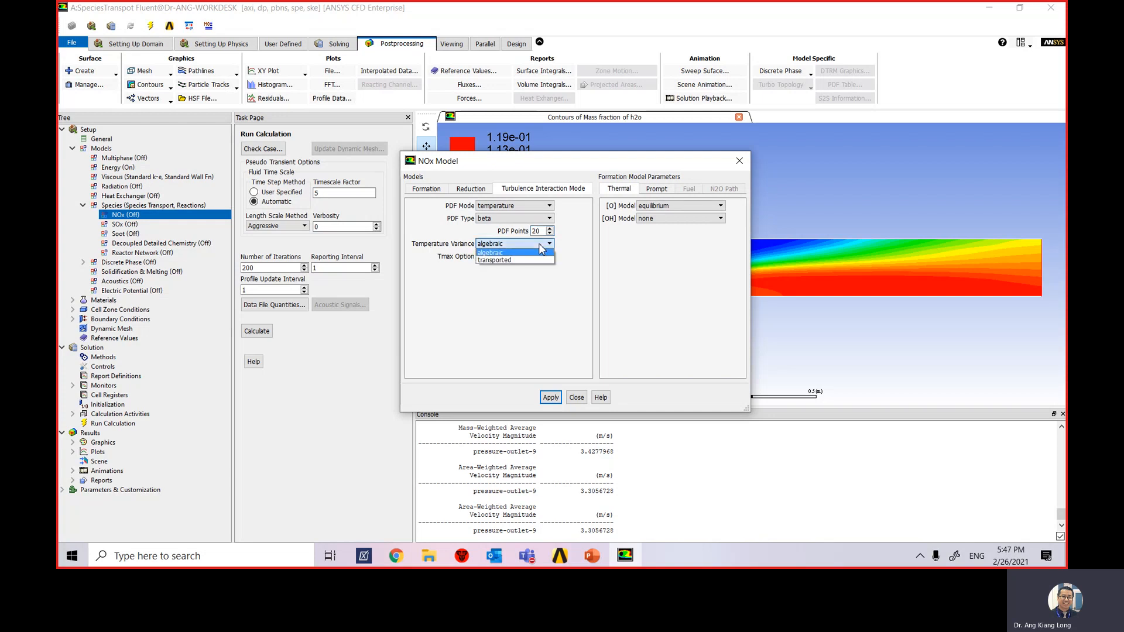
pyautogui.click(509, 260)
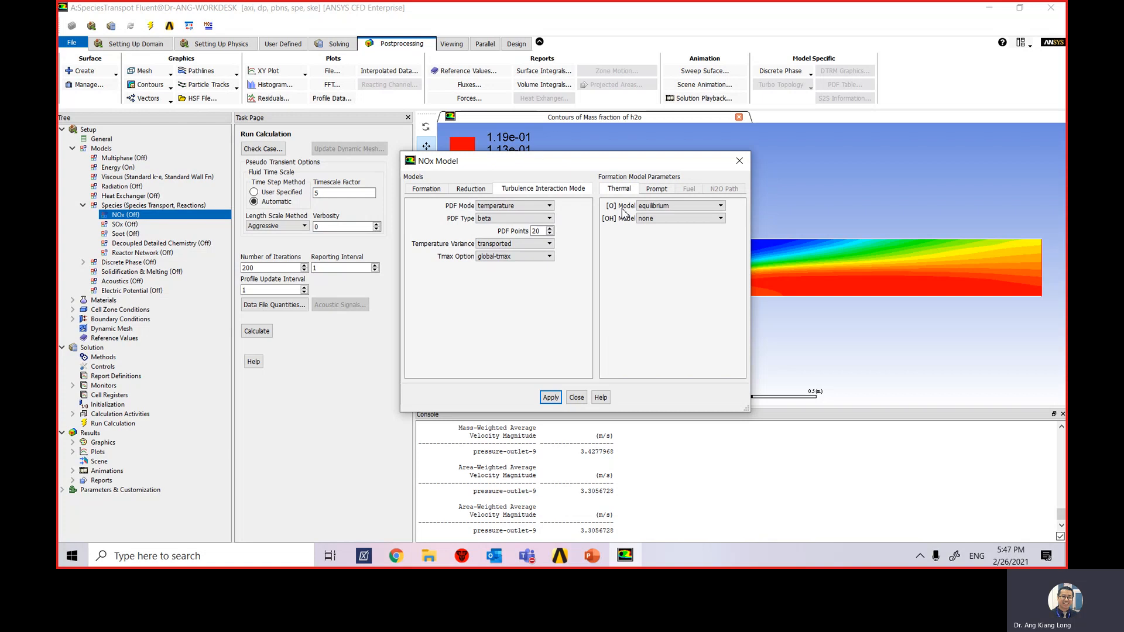
# Step: Set the thermal NOx [O] model to partial-equilibrium and the prompt NOx equivalence ratio to 0.76
pyautogui.click(721, 208)
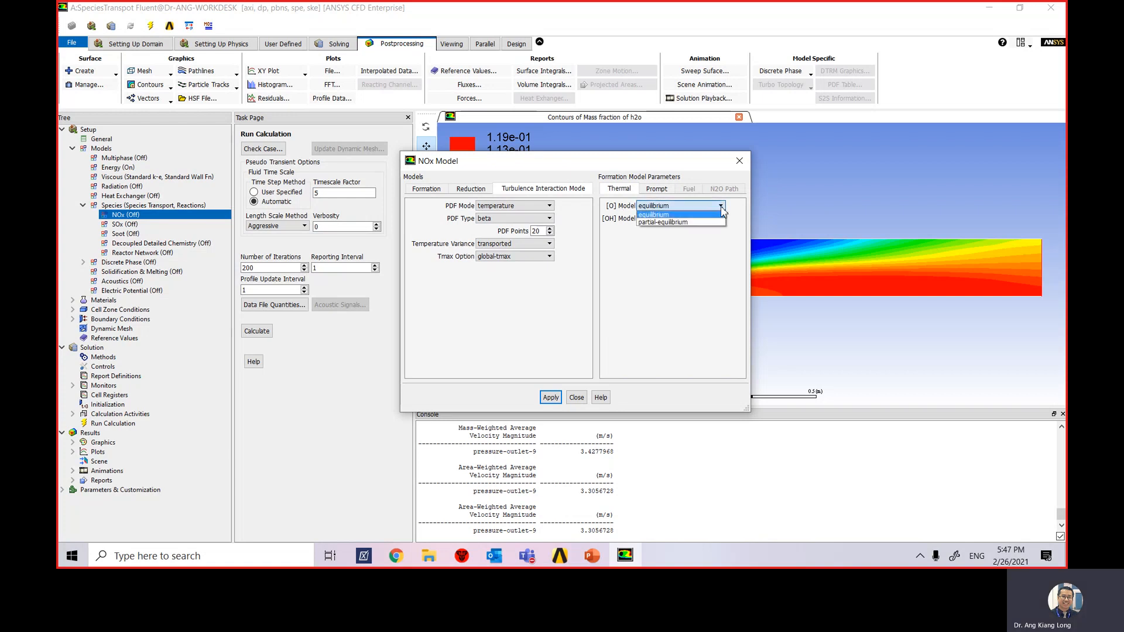
pyautogui.click(691, 223)
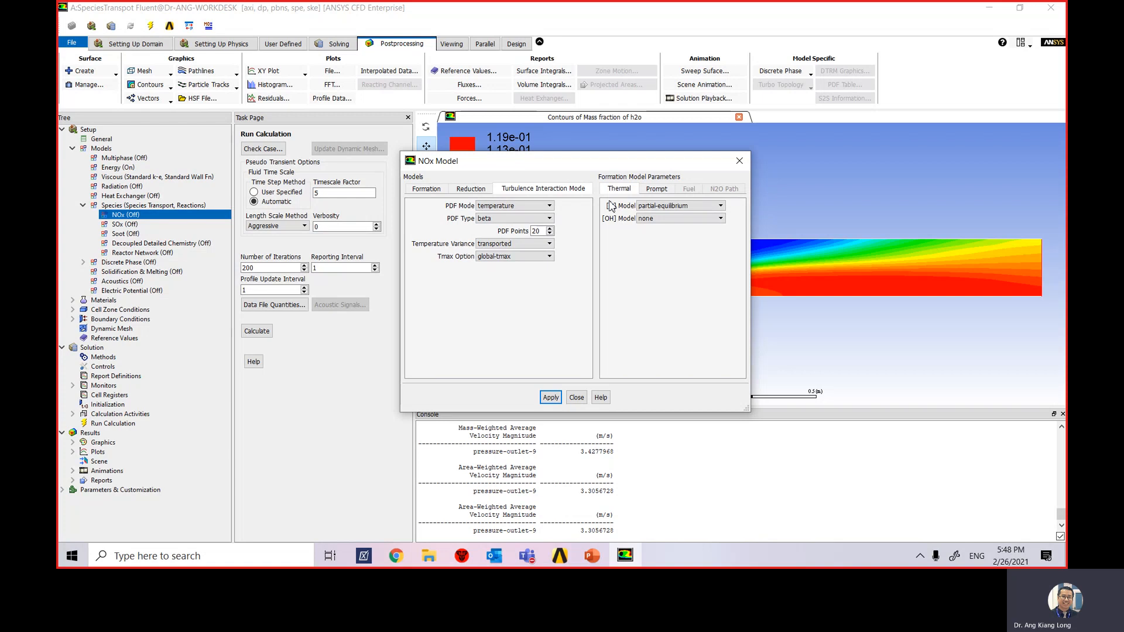
pyautogui.click(657, 189)
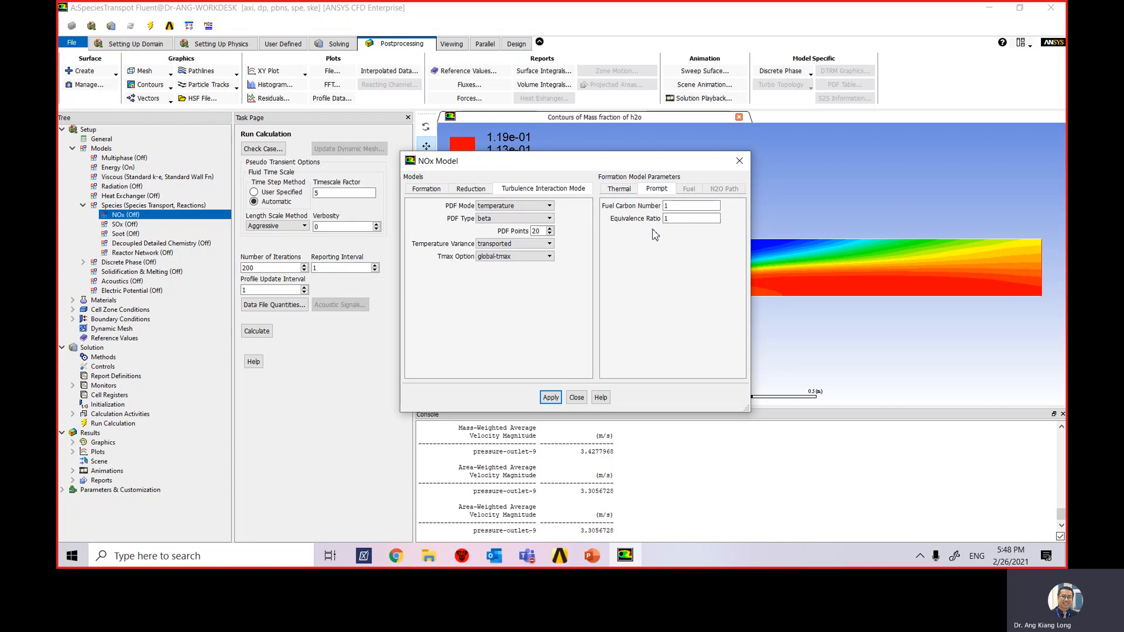
pyautogui.moveTo(676, 219); pyautogui.dragTo(655, 221)
pyautogui.write('0.76')
# Step: Switch to the PowerPoint lecture and highlight the overall equivalence ratio statement on the Problem Description slide
pyautogui.click(592, 555)
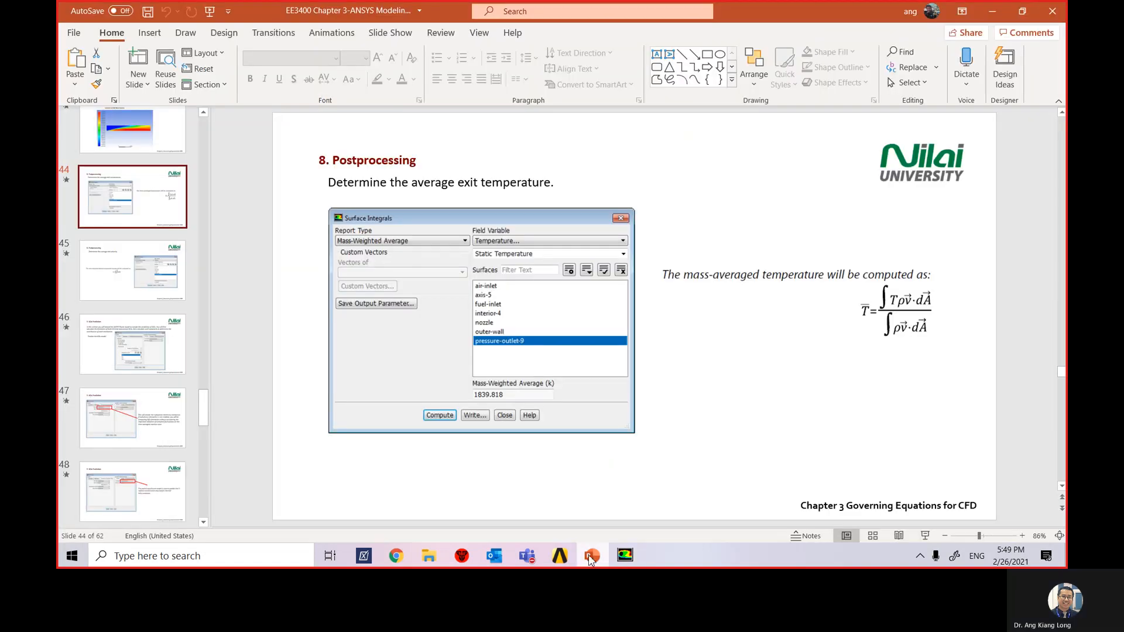
pyautogui.moveTo(204, 409); pyautogui.dragTo(201, 199)
pyautogui.click(132, 203)
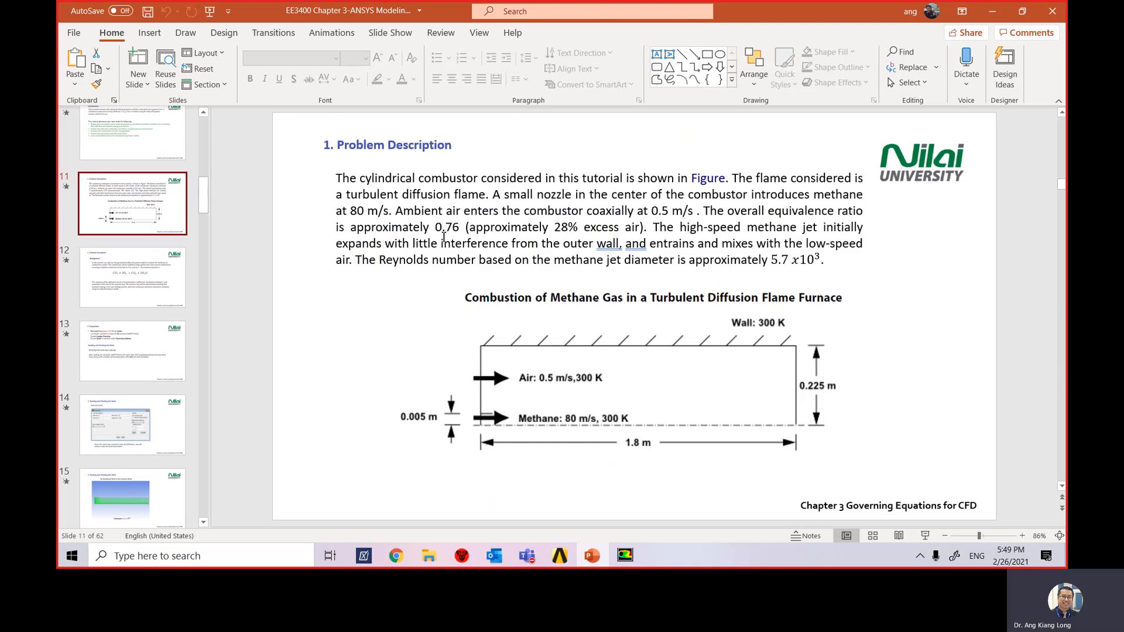
pyautogui.moveTo(698, 210); pyautogui.dragTo(462, 240)
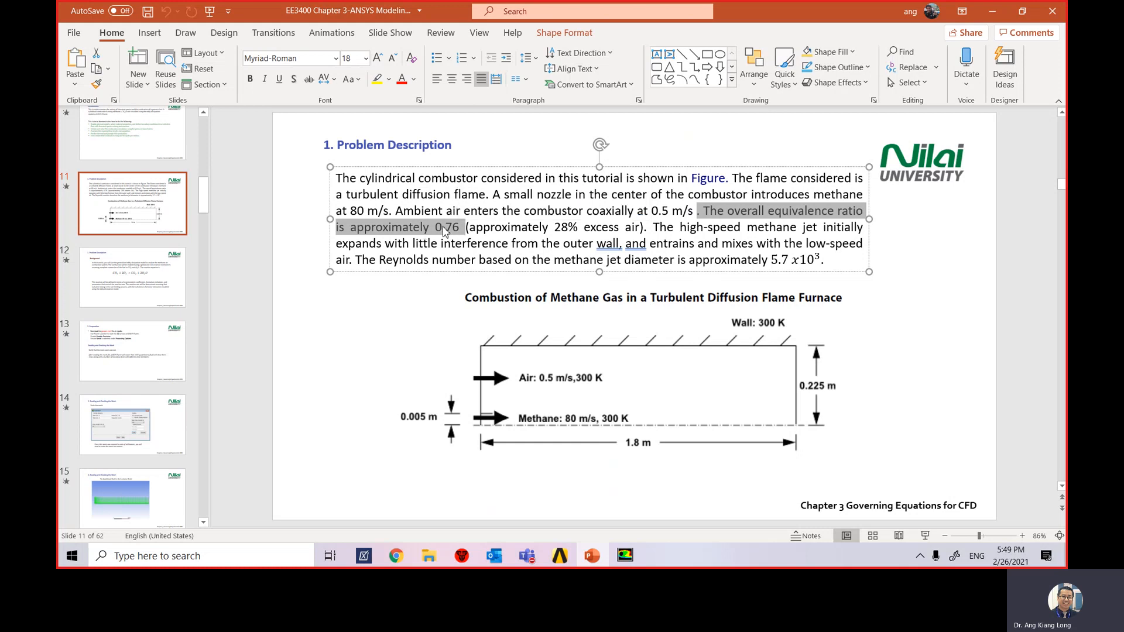
# Step: Switch back to Fluent, apply the NOx model settings and close the dialog
pyautogui.click(625, 557)
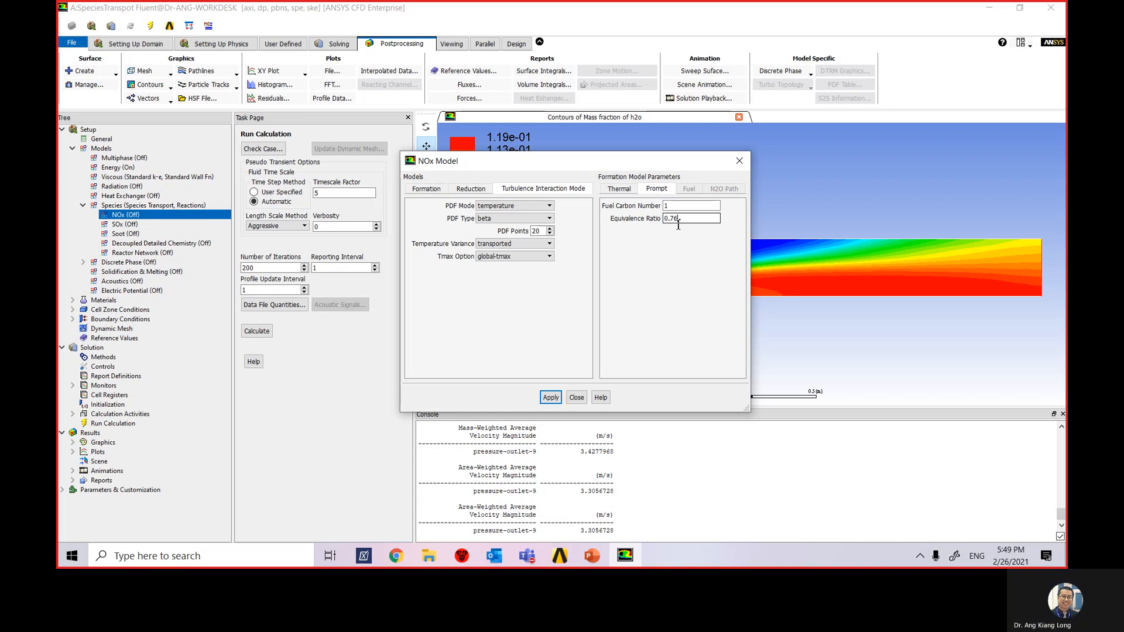
pyautogui.click(554, 402)
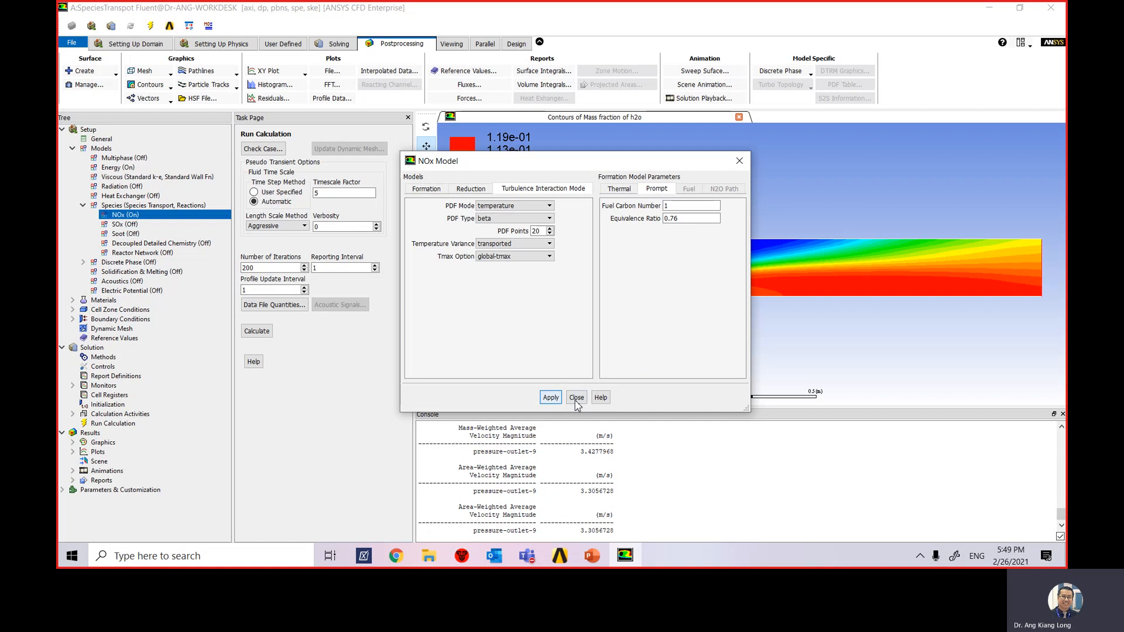
pyautogui.click(577, 398)
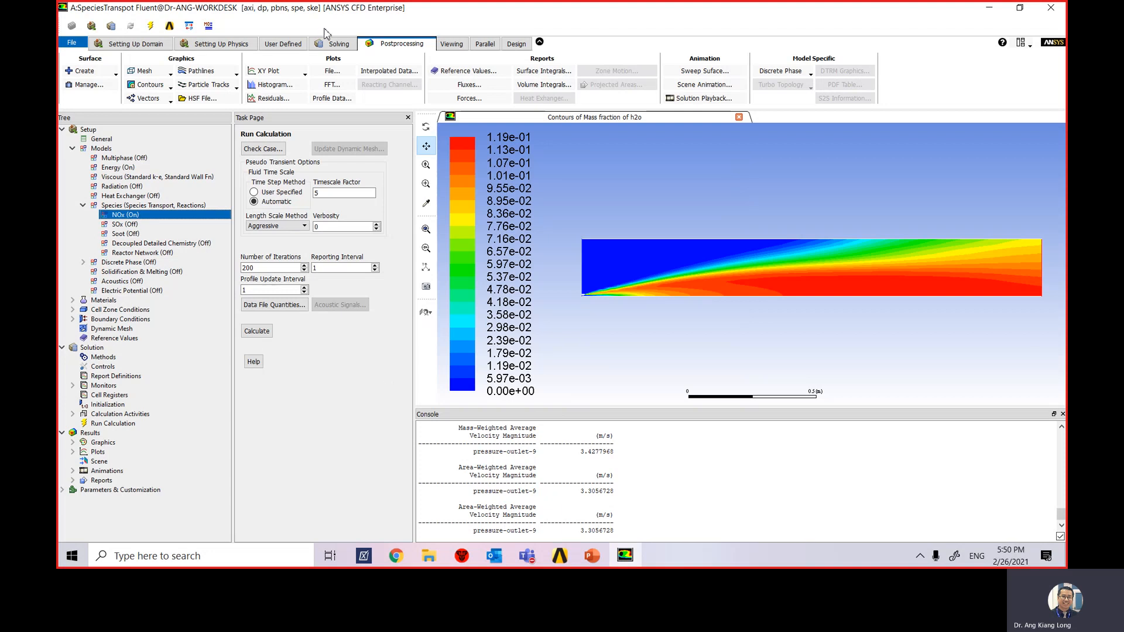
# Step: Restrict the solved equations to Pollutant no and Temperature Variance by deselecting flow, turbulence, ch4, o2, co2, h2o and energy
pyautogui.click(336, 47)
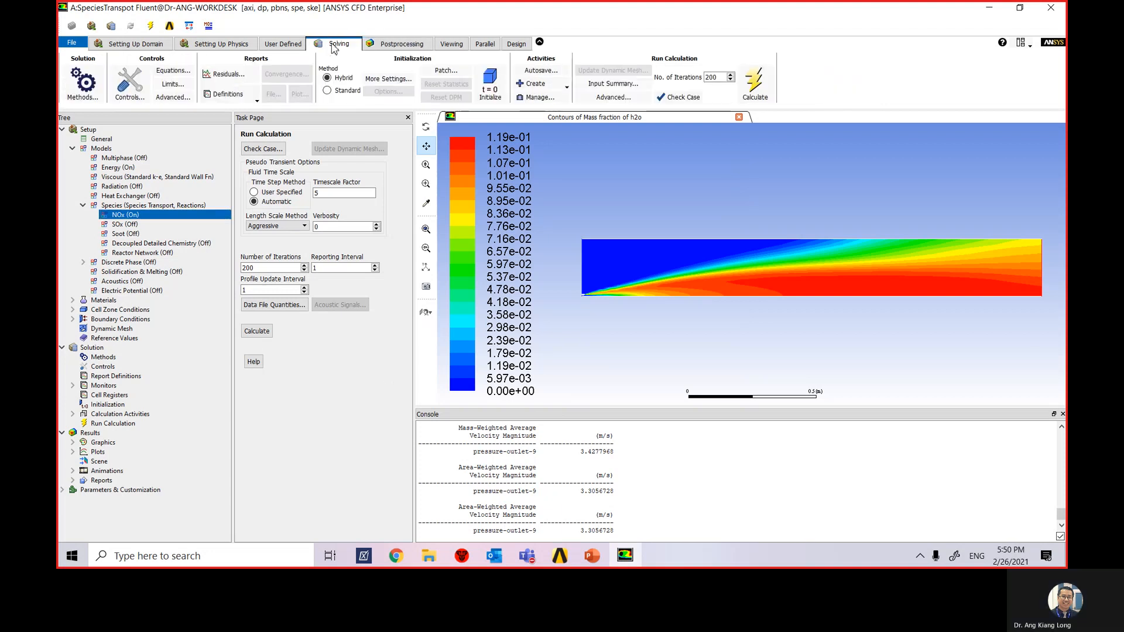
pyautogui.click(178, 73)
pyautogui.moveTo(330, 265); pyautogui.dragTo(422, 210)
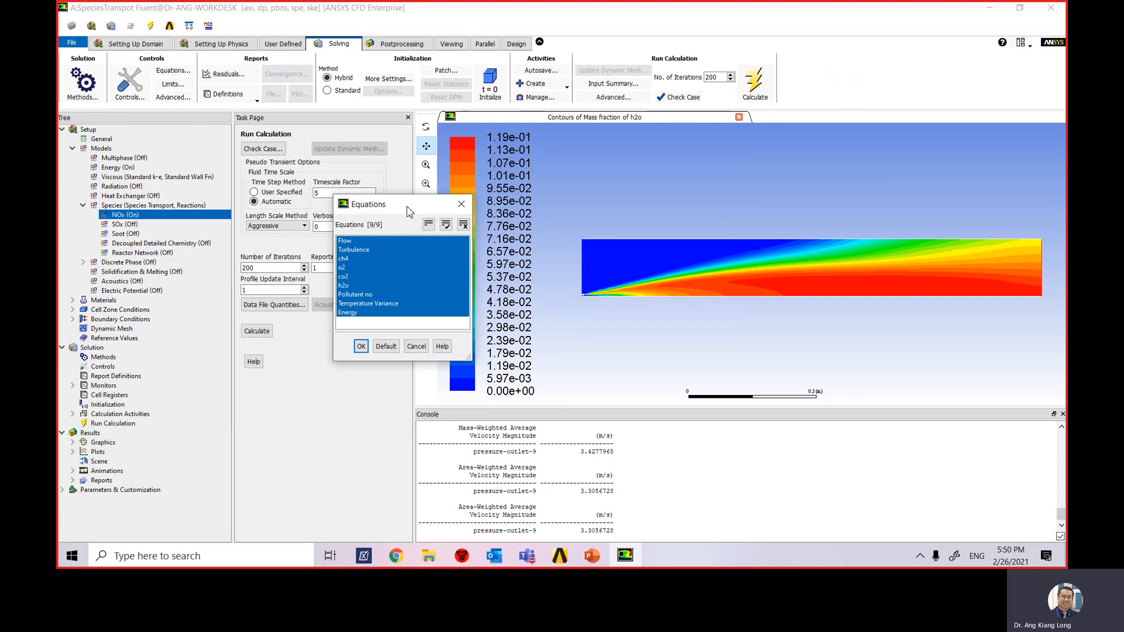
pyautogui.moveTo(395, 209); pyautogui.dragTo(454, 159)
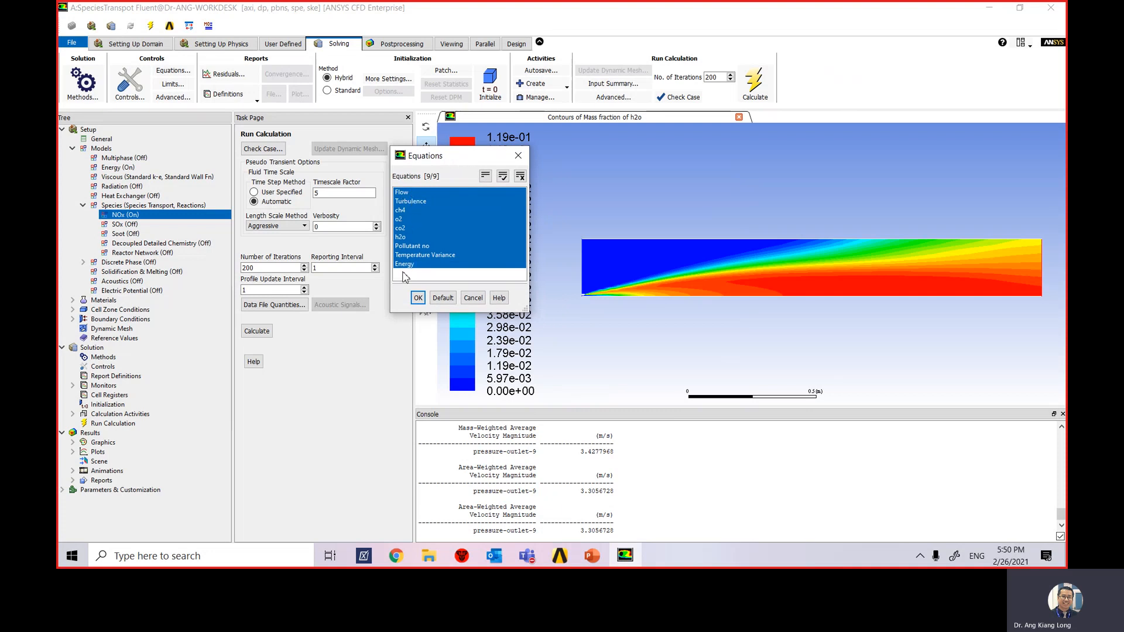
pyautogui.click(415, 192)
pyautogui.click(413, 201)
pyautogui.click(410, 211)
pyautogui.click(410, 220)
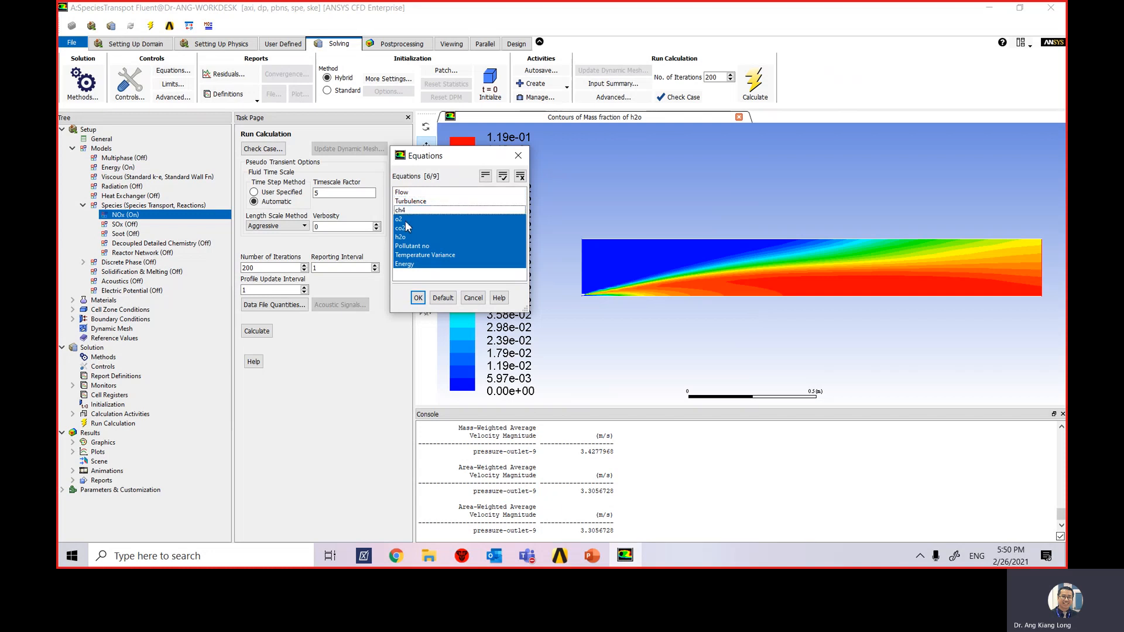
pyautogui.click(412, 228)
pyautogui.click(413, 237)
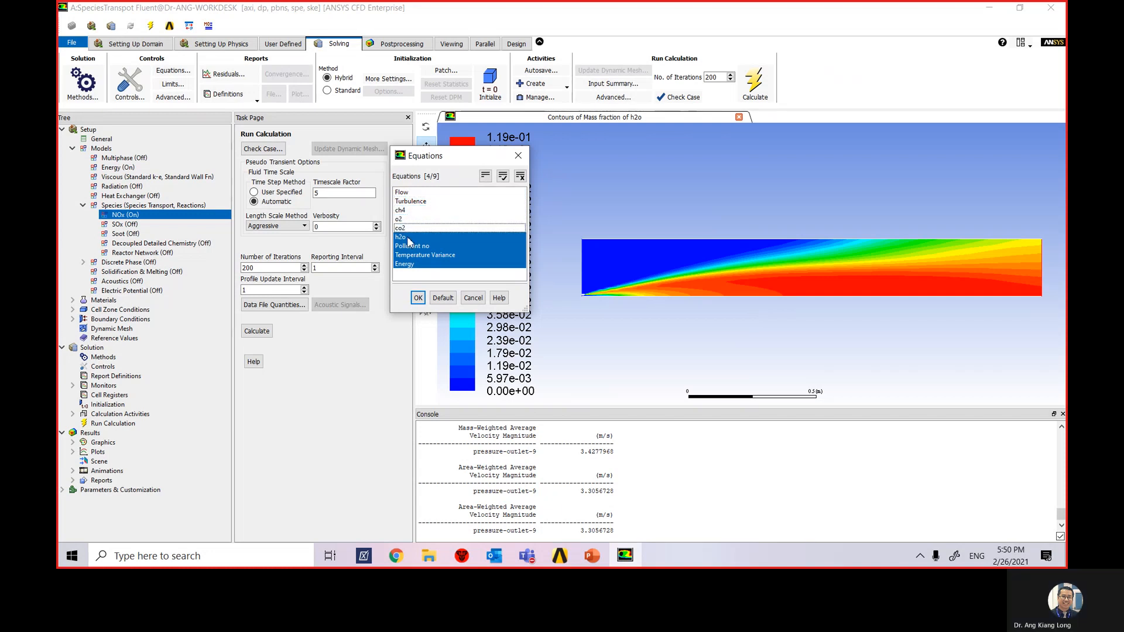
pyautogui.click(408, 267)
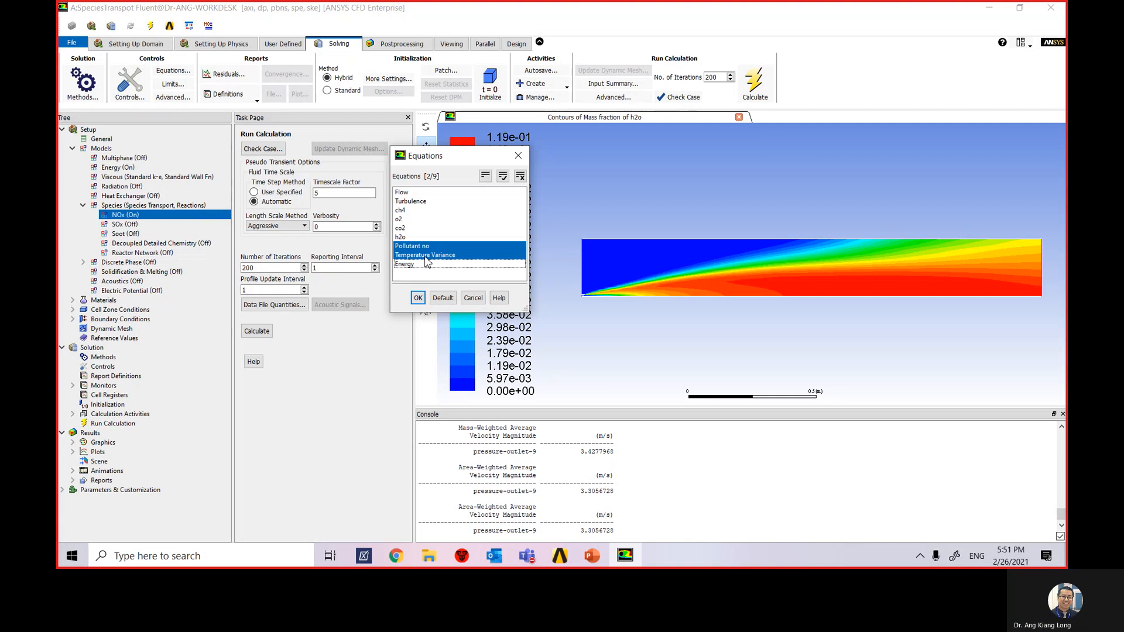
pyautogui.click(418, 298)
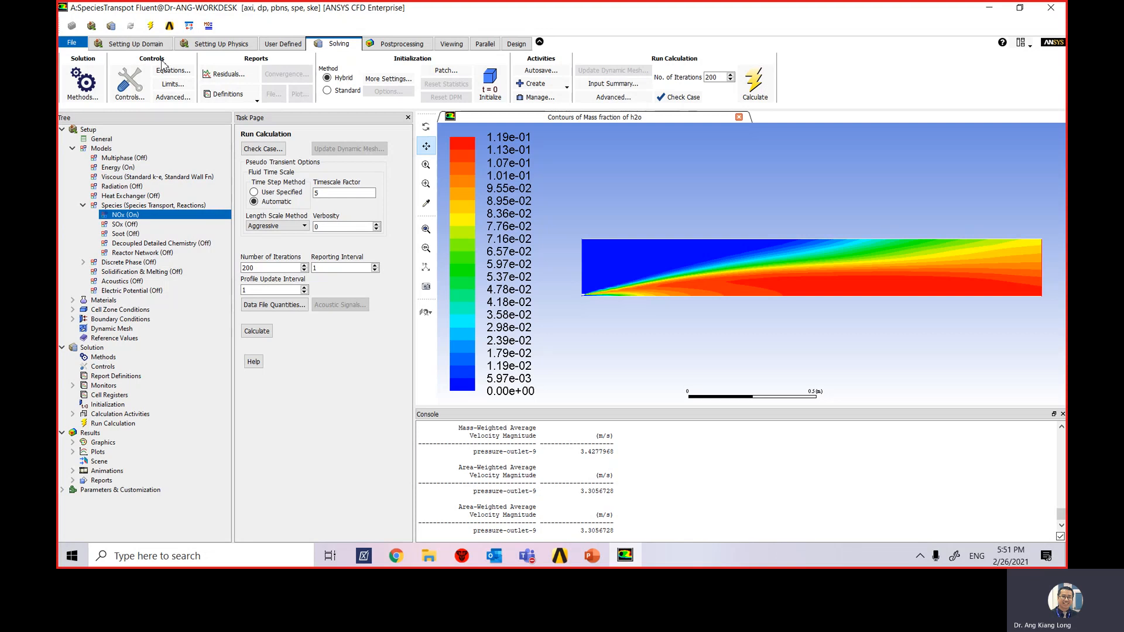
# Step: Enable the pseudo transient method for Pollutant no and Temperature Variance in the expert solution controls, each with a time scale factor of 10
pyautogui.click(134, 93)
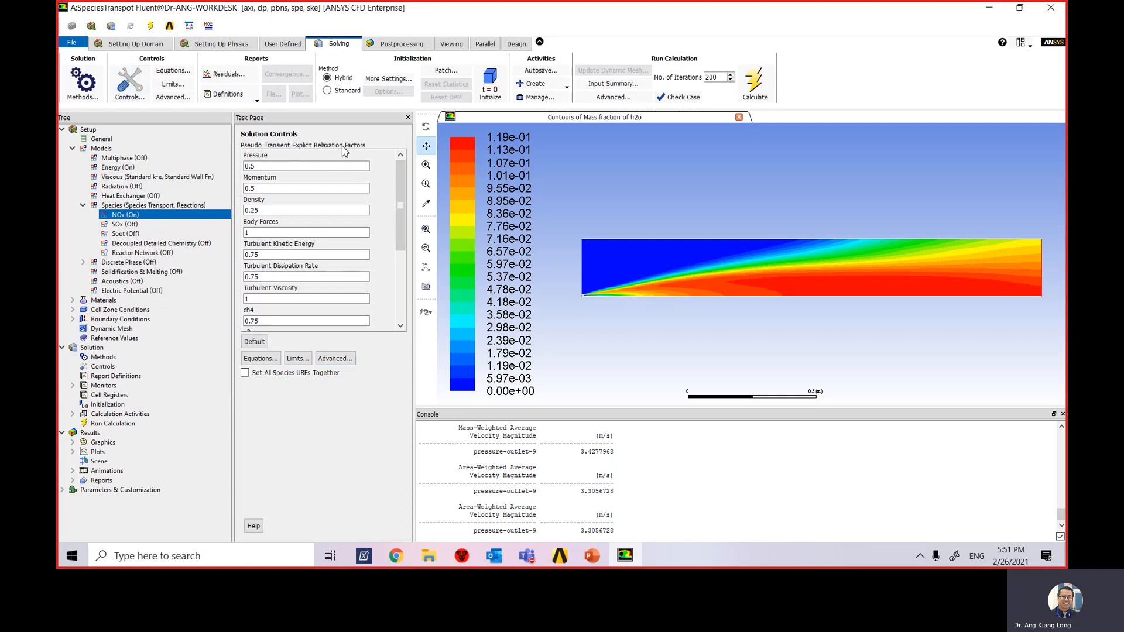
pyautogui.click(336, 358)
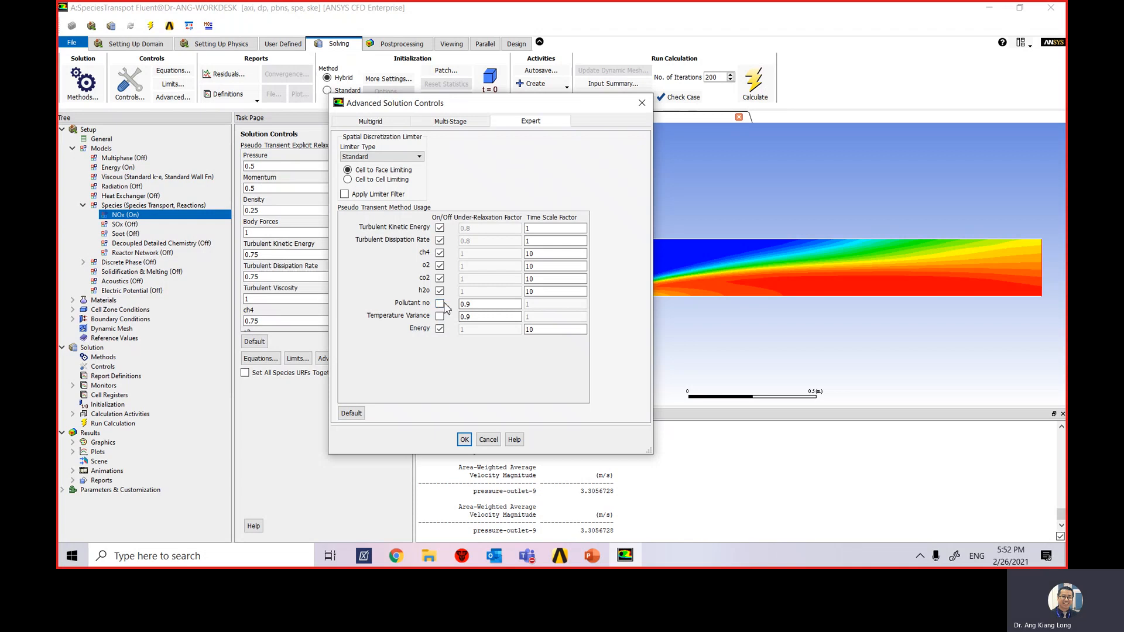
pyautogui.click(440, 304)
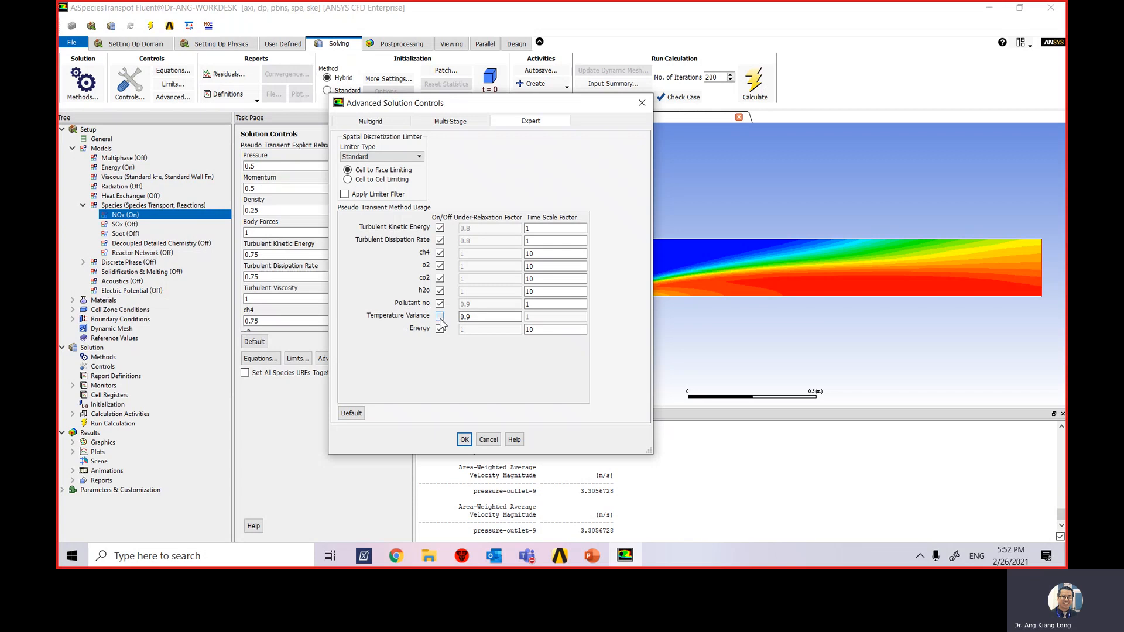
pyautogui.click(440, 316)
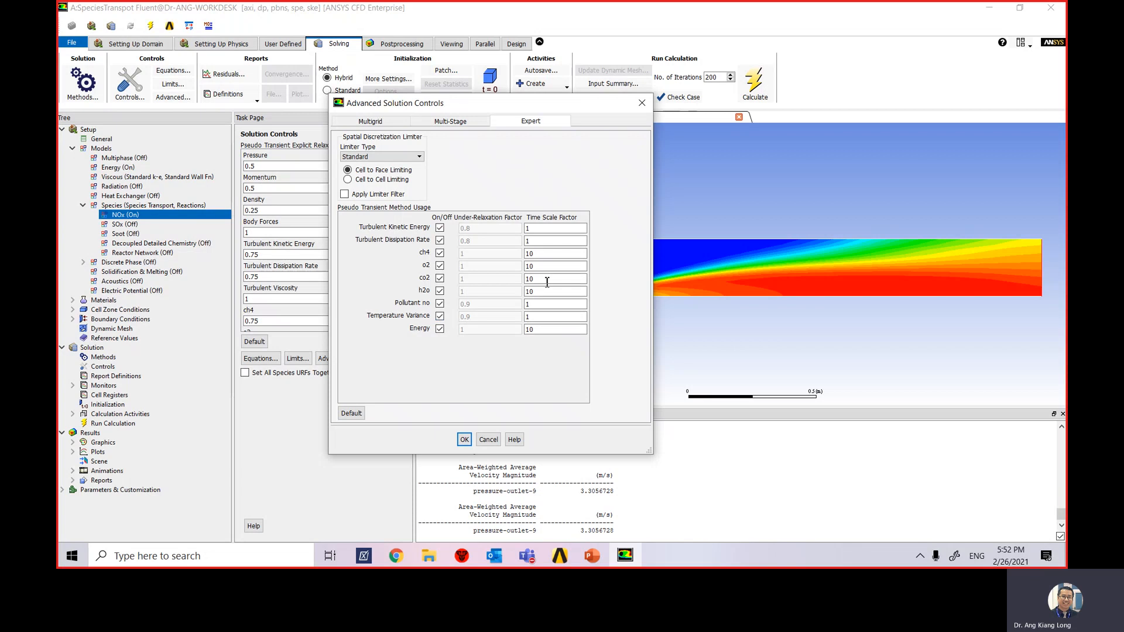
pyautogui.doubleClick(541, 304)
pyautogui.write('10')
pyautogui.doubleClick(525, 317)
pyautogui.write('10')
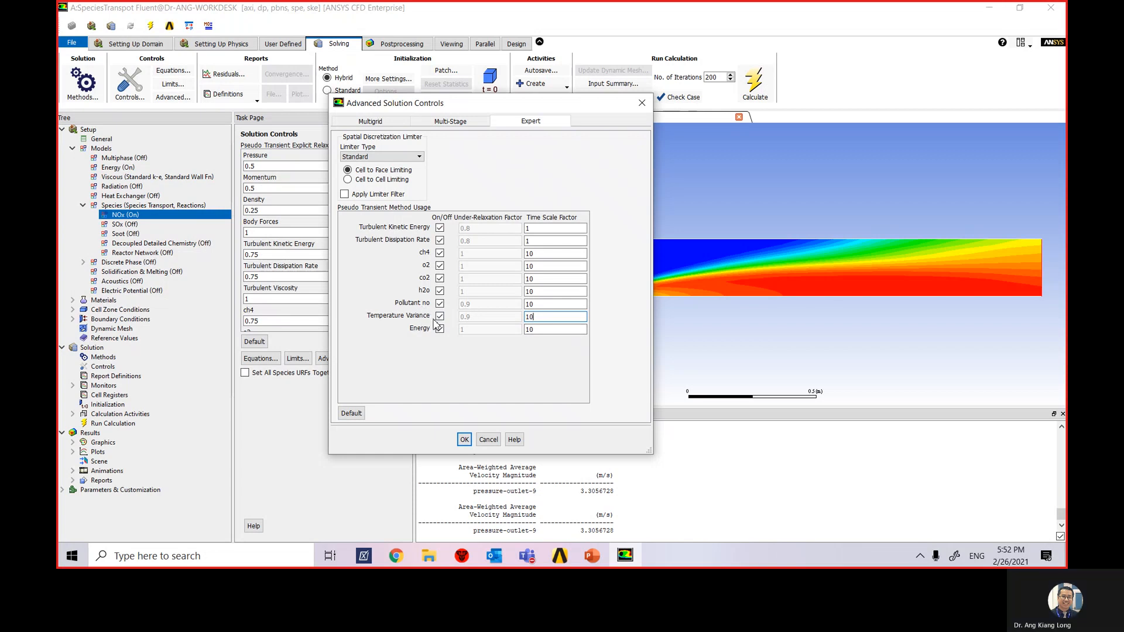
pyautogui.click(464, 440)
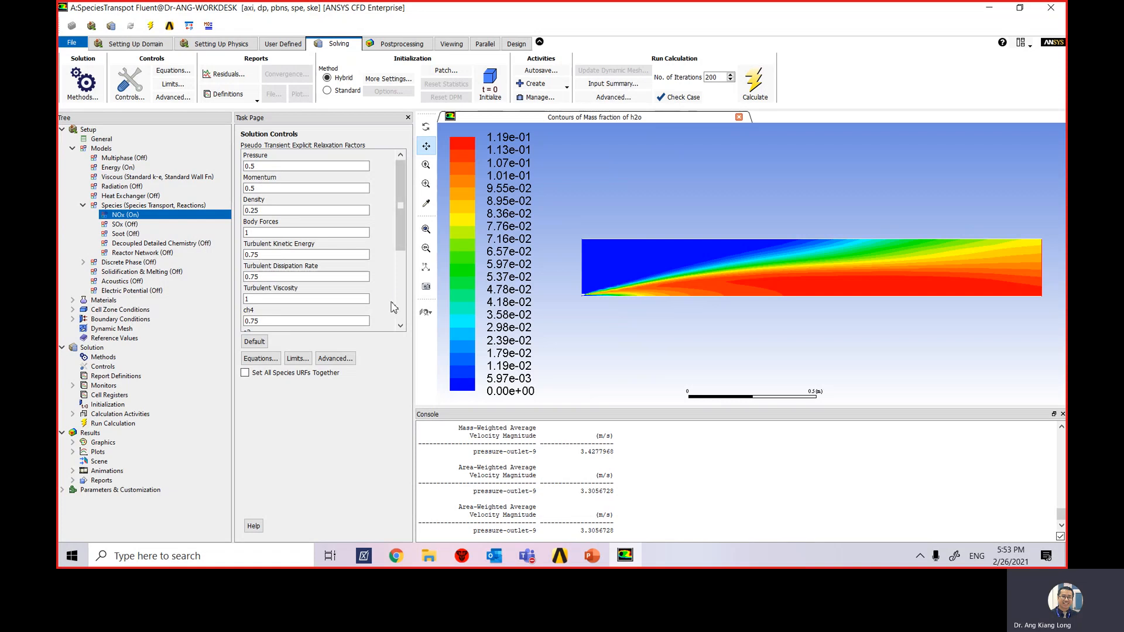
# Step: Set the pseudo transient explicit relaxation factors of Pollutant no and Temperature Variance to 1
pyautogui.scroll(-2, 408, 248)
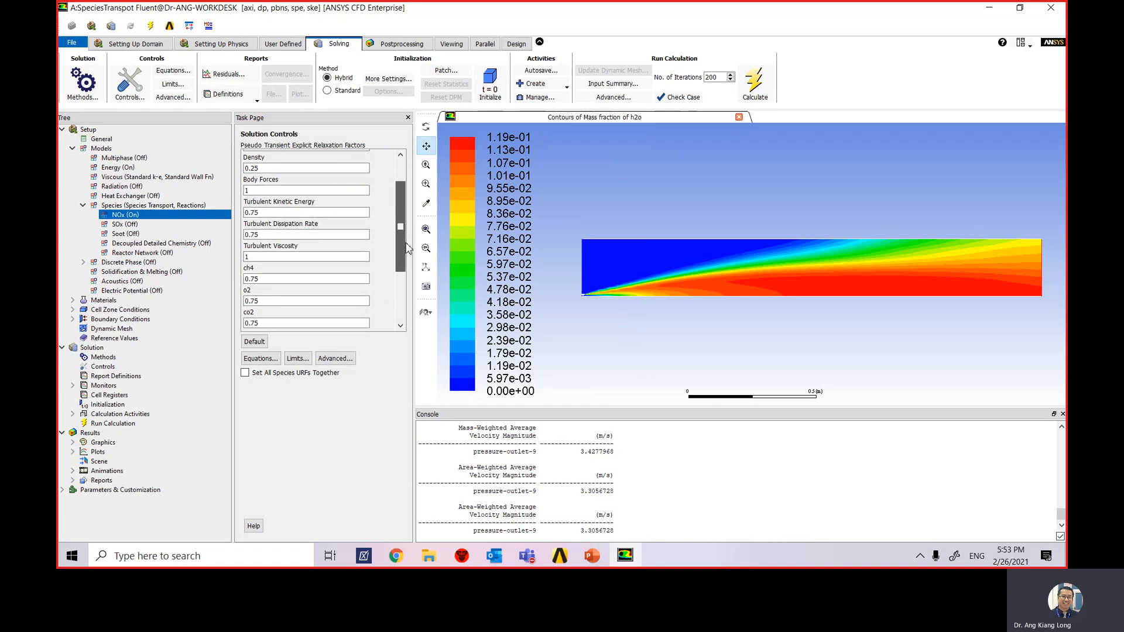
pyautogui.scroll(2, 408, 248)
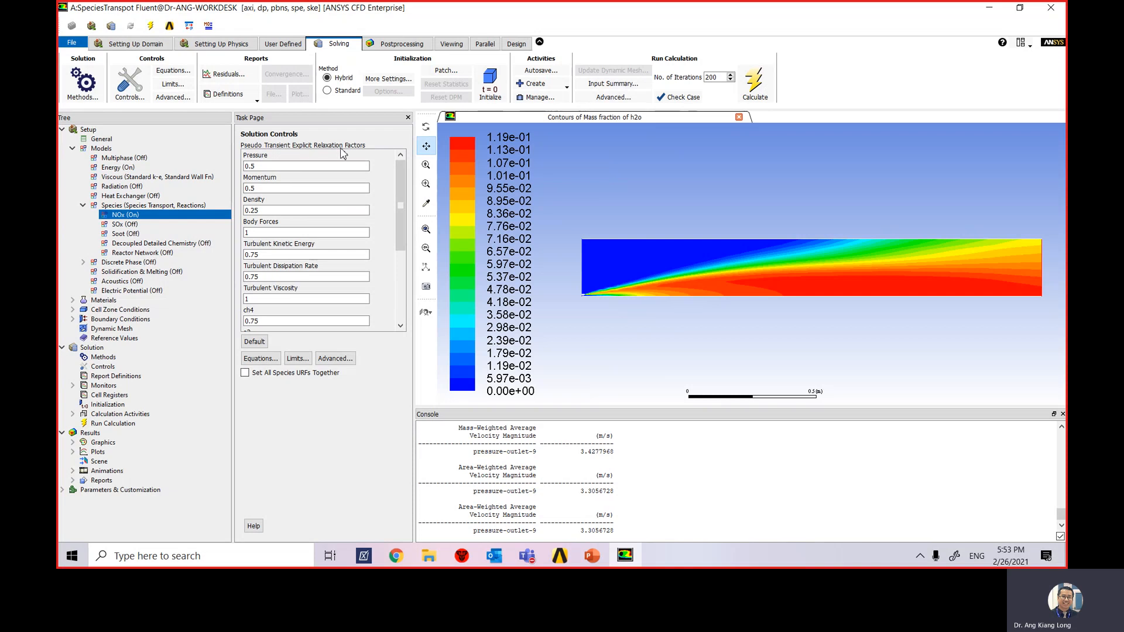
pyautogui.moveTo(398, 199); pyautogui.dragTo(394, 283)
pyautogui.click(269, 271)
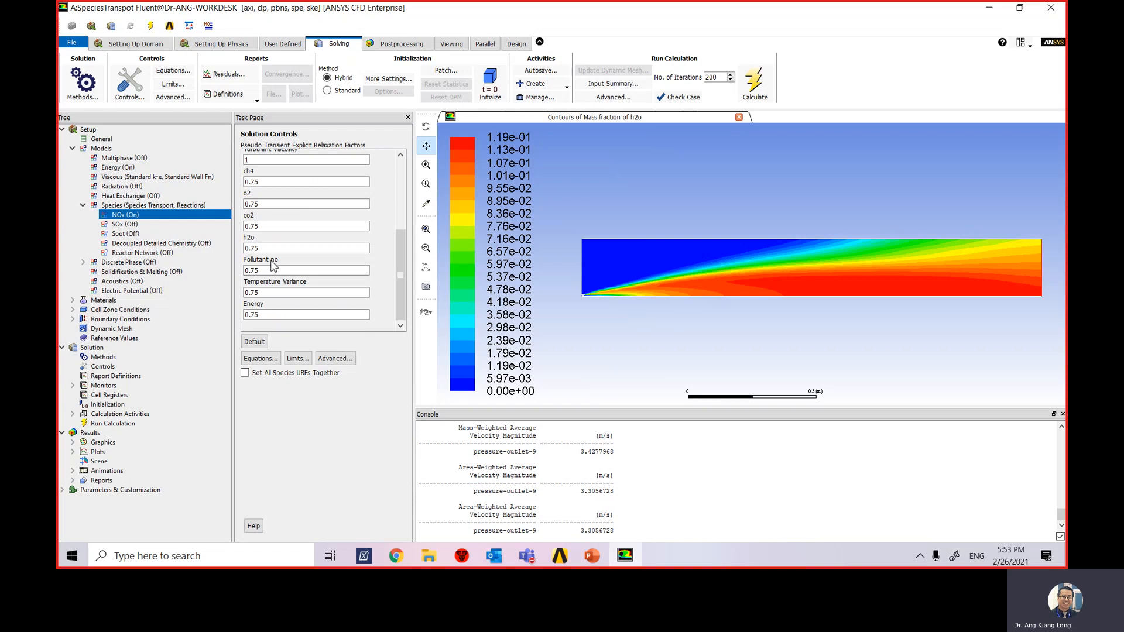
pyautogui.doubleClick(266, 271)
pyautogui.write('1')
pyautogui.doubleClick(267, 293)
pyautogui.write('1')
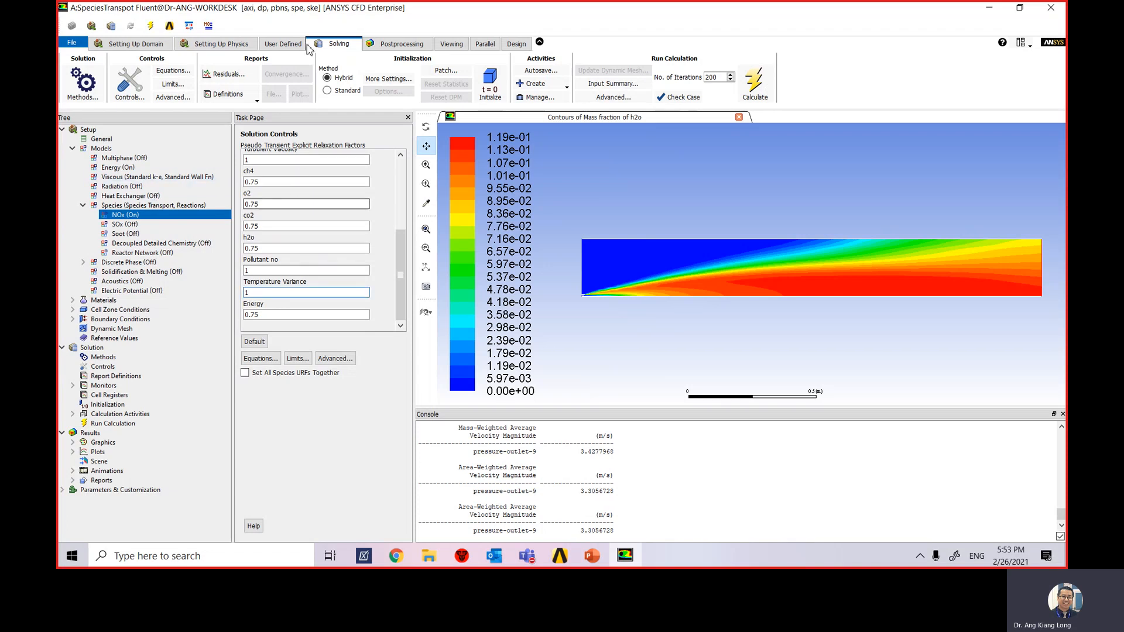
# Step: Accept the residual monitor criteria and run 25 iterations, using the settings changes for the current calculation only
pyautogui.click(228, 76)
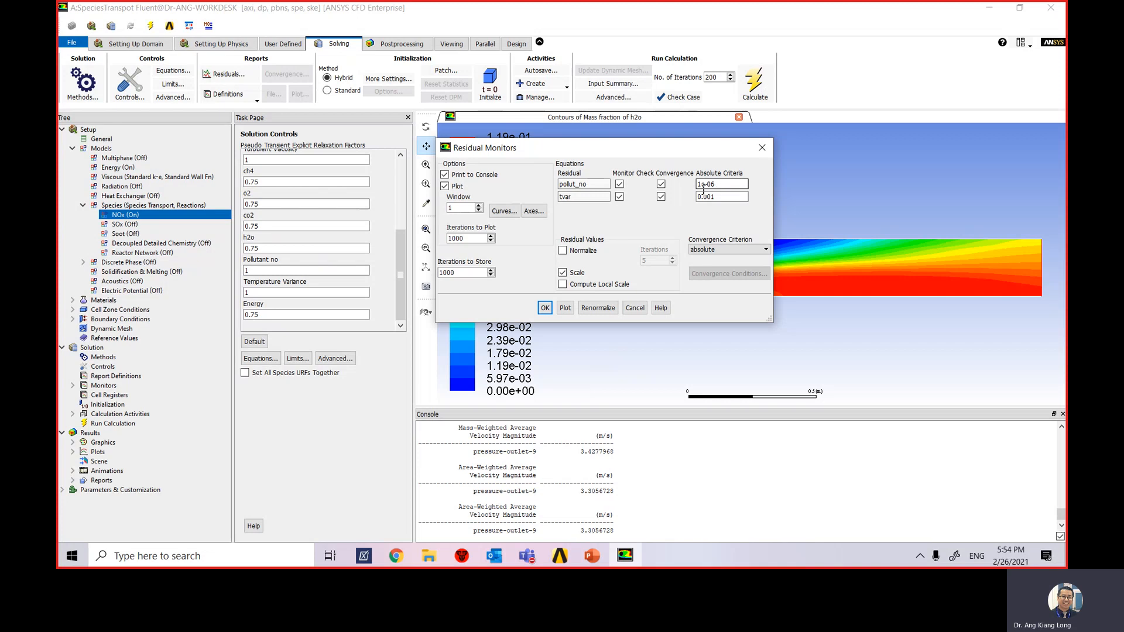
pyautogui.click(545, 307)
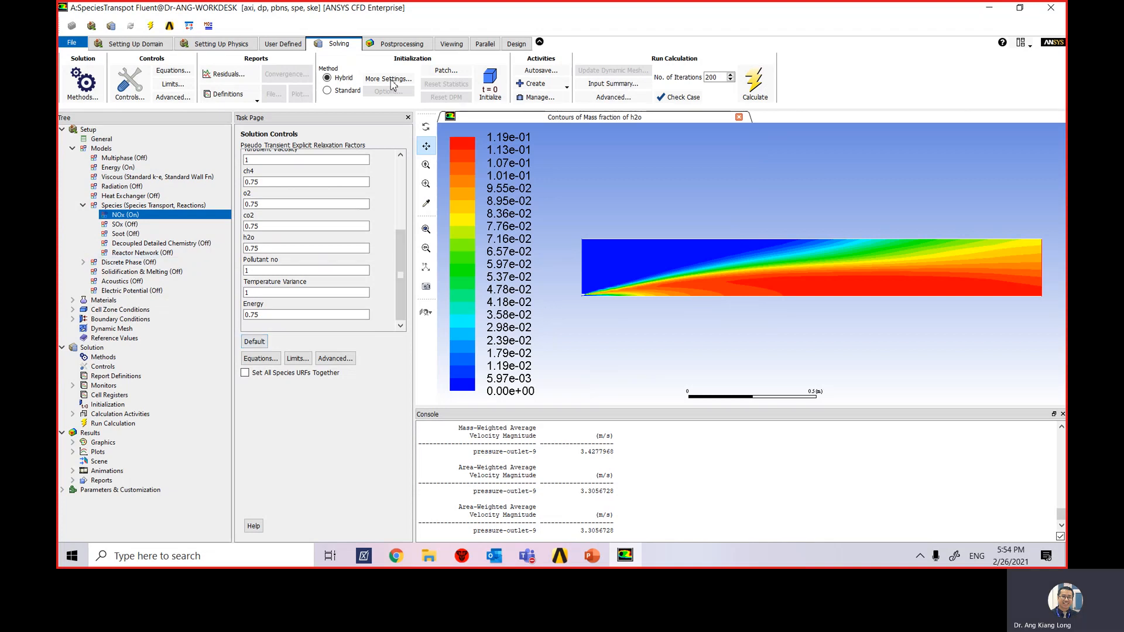
pyautogui.click(638, 99)
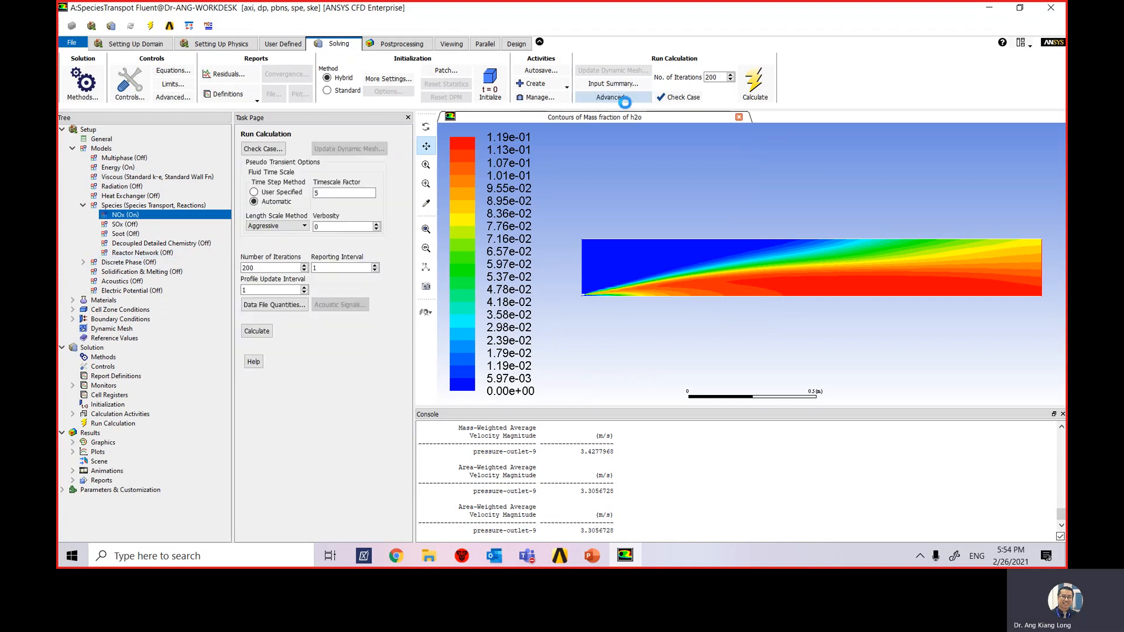
pyautogui.doubleClick(259, 268)
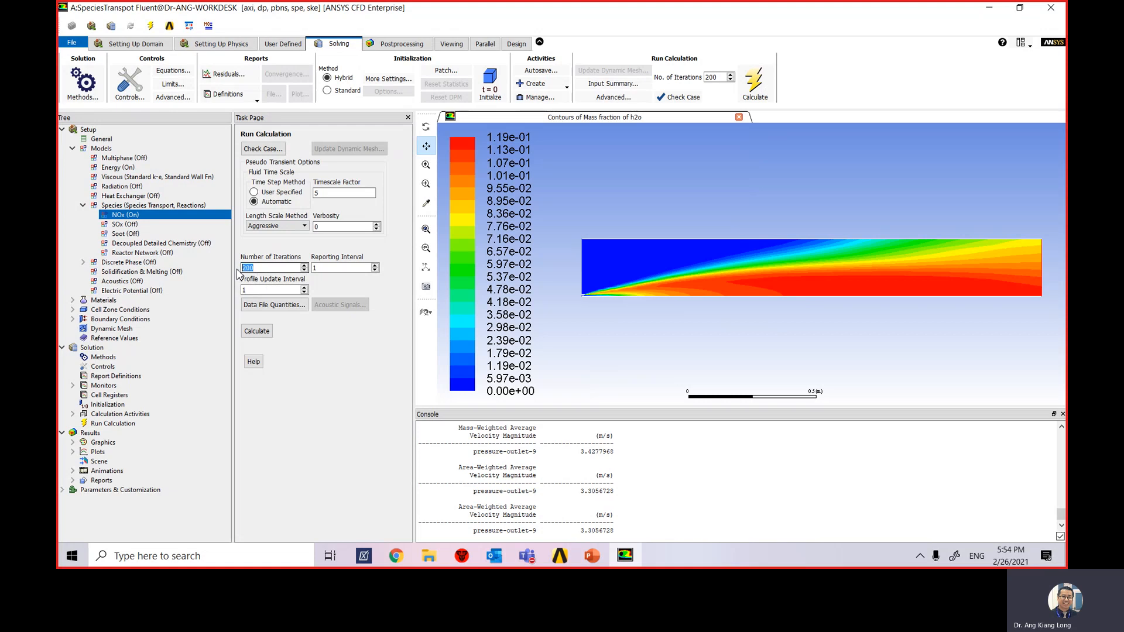
pyautogui.write('25')
pyautogui.click(538, 477)
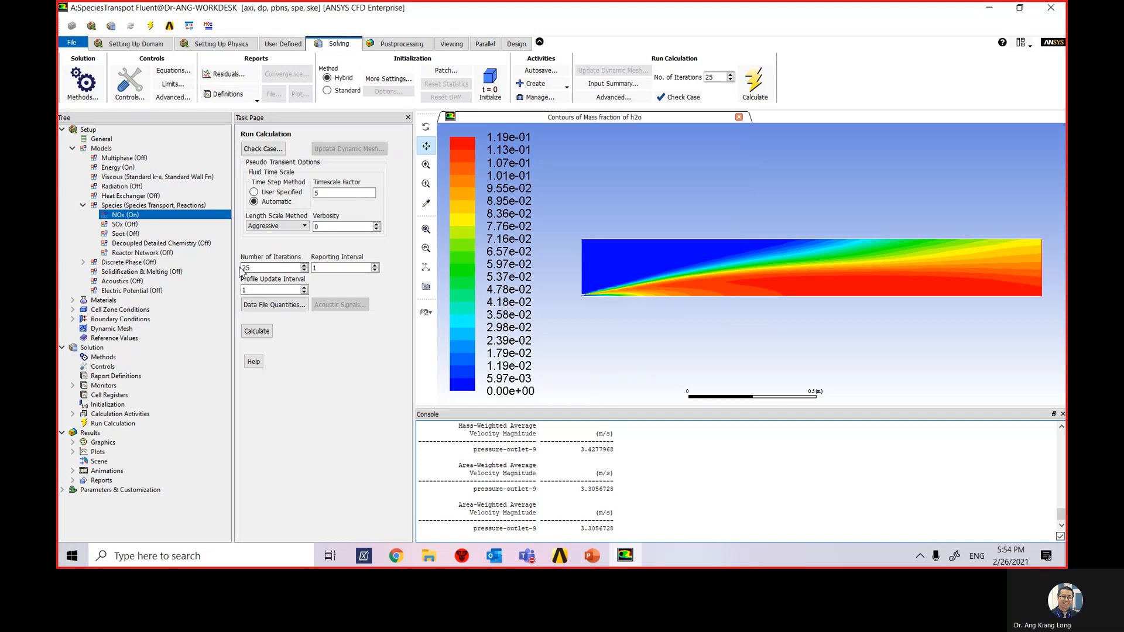
pyautogui.click(263, 339)
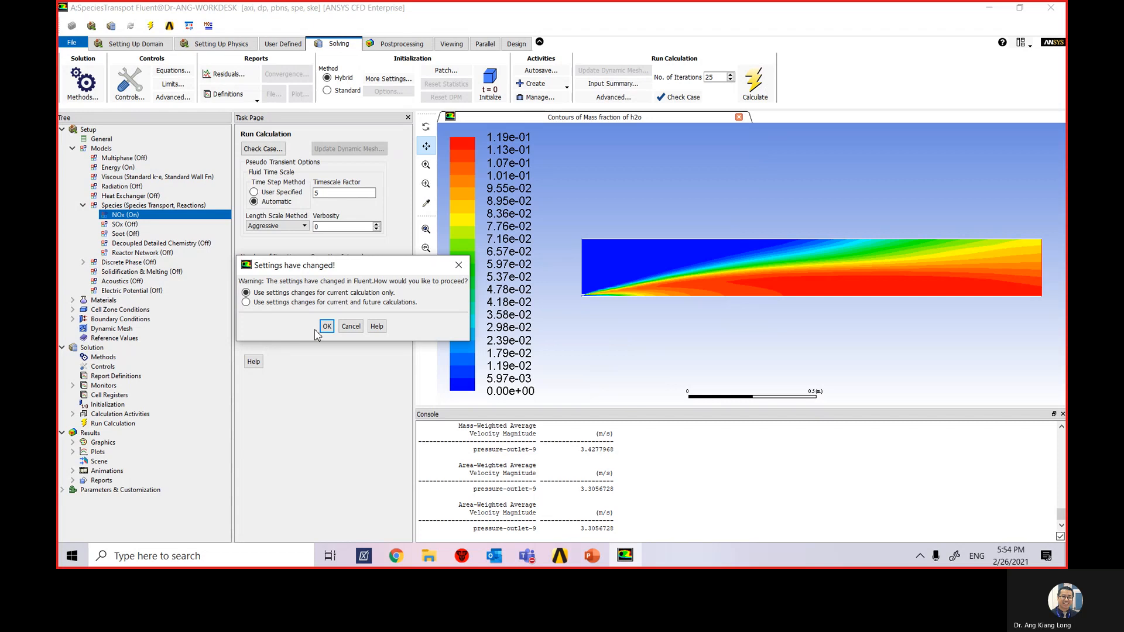
pyautogui.click(327, 326)
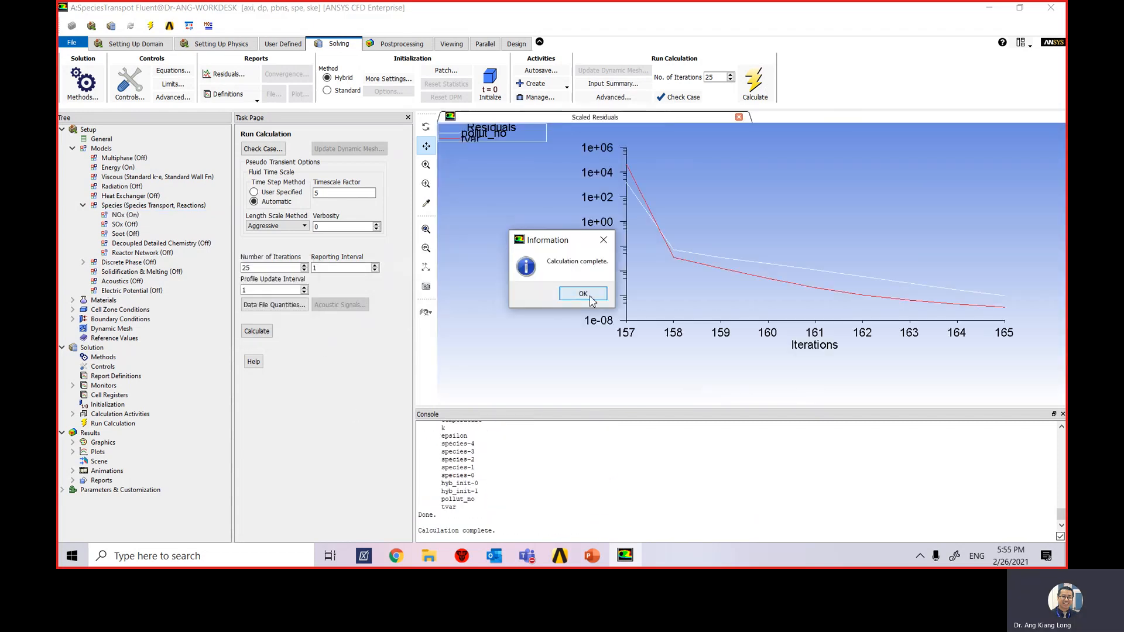
pyautogui.click(583, 293)
# Step: Examine the convergence message and the pollut_no and tvar residual history in the console
pyautogui.scroll(4, 503, 498)
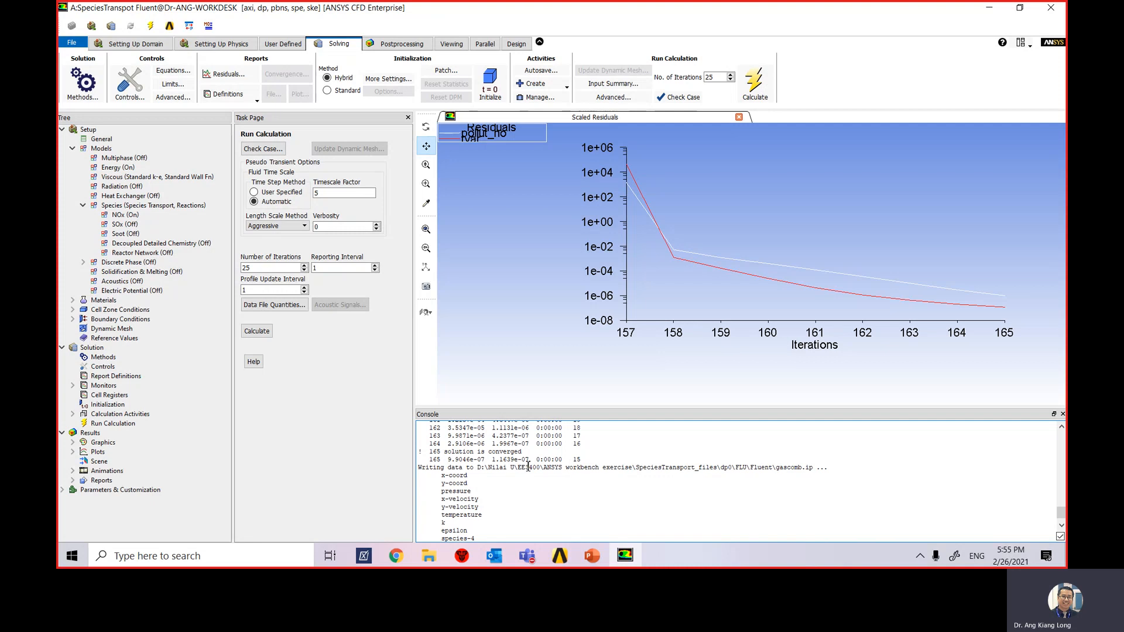
pyautogui.moveTo(522, 453); pyautogui.dragTo(421, 452)
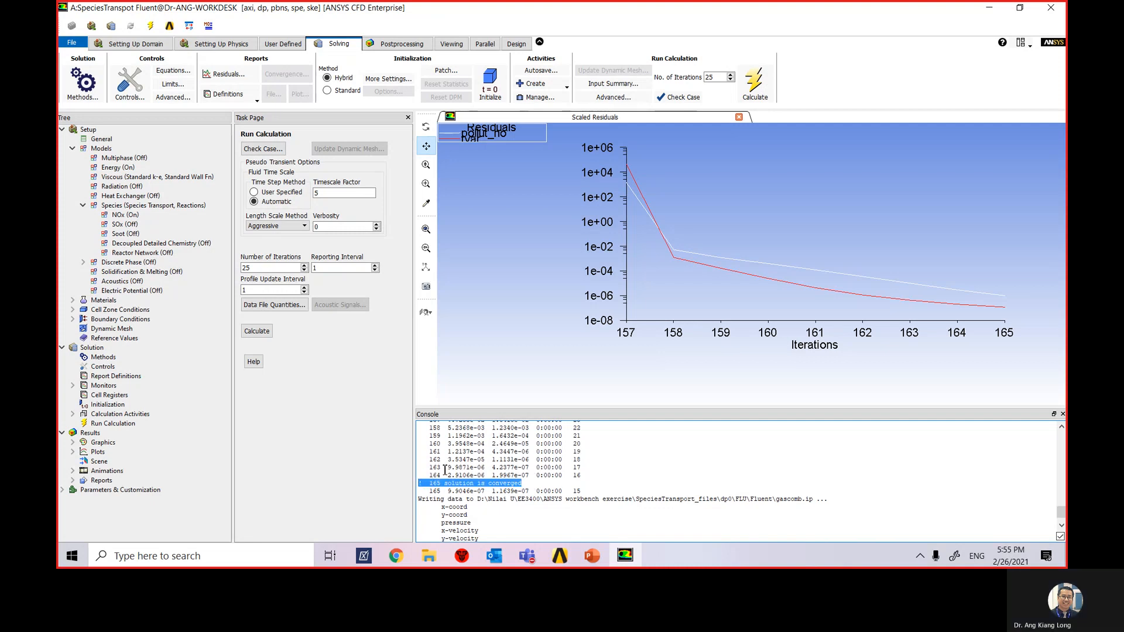
pyautogui.scroll(4, 445, 468)
pyautogui.scroll(-2, 437, 486)
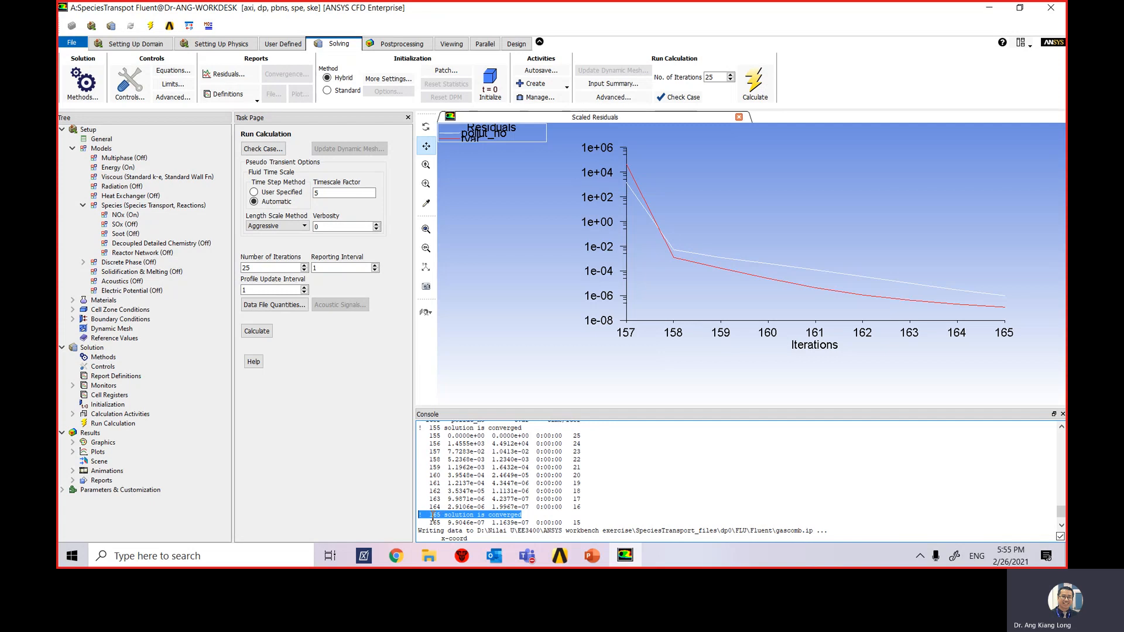
pyautogui.scroll(1, 437, 488)
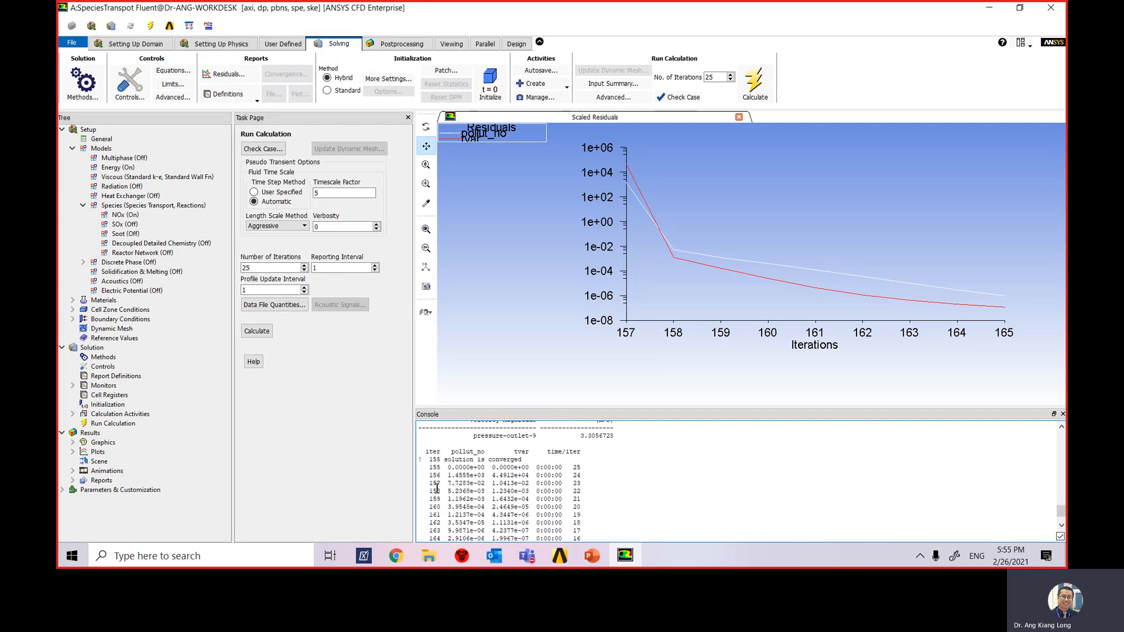
pyautogui.scroll(-1, 437, 488)
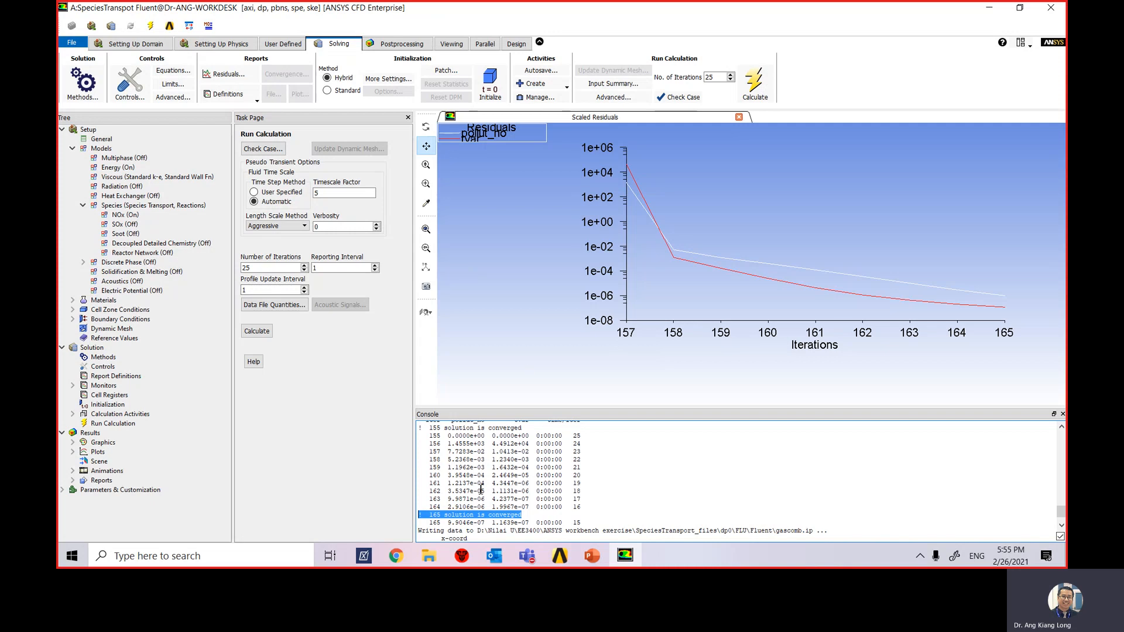
# Step: Export the case and data as gascomb2.cas.gz to the ANSYS workbench exercise folder, overwriting the existing files
pyautogui.click(71, 42)
pyautogui.click(93, 166)
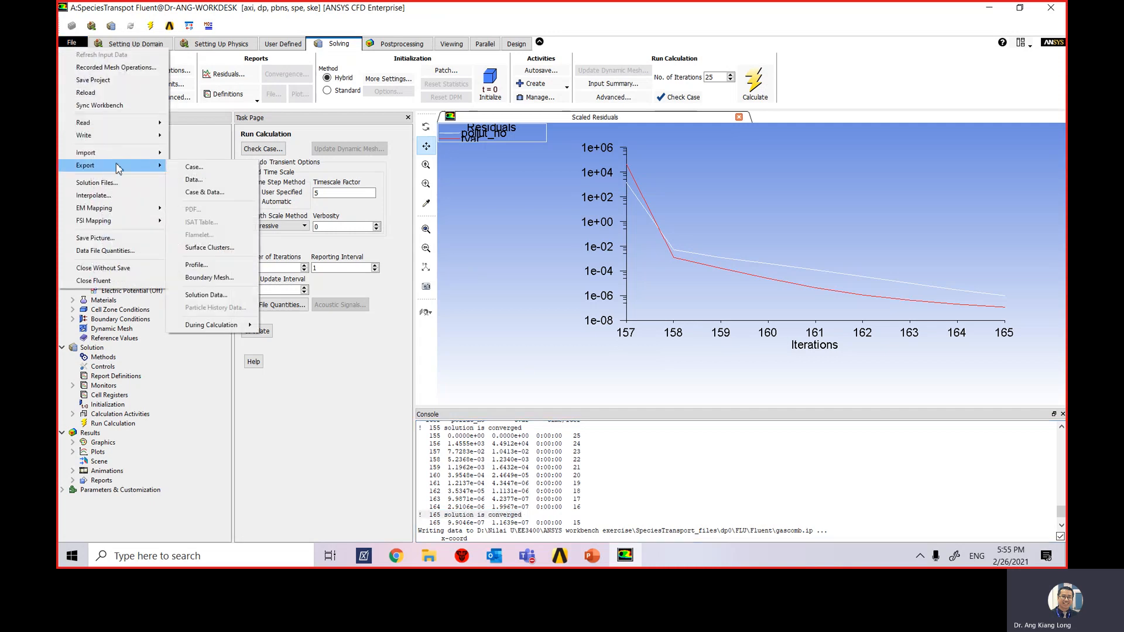
pyautogui.click(211, 194)
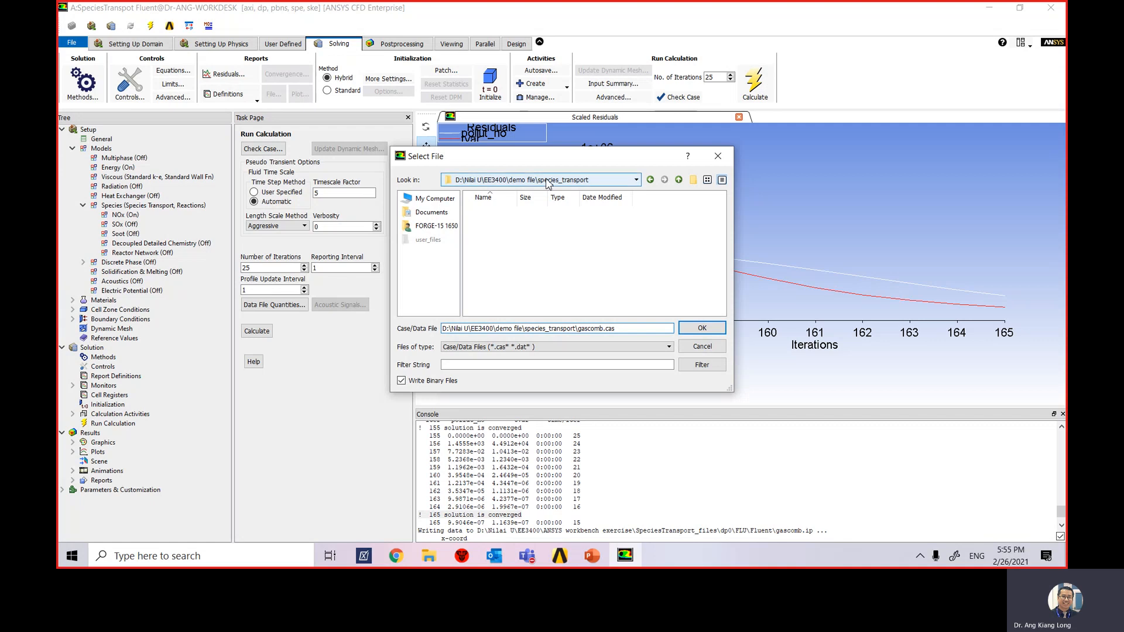
pyautogui.click(546, 178)
pyautogui.click(515, 213)
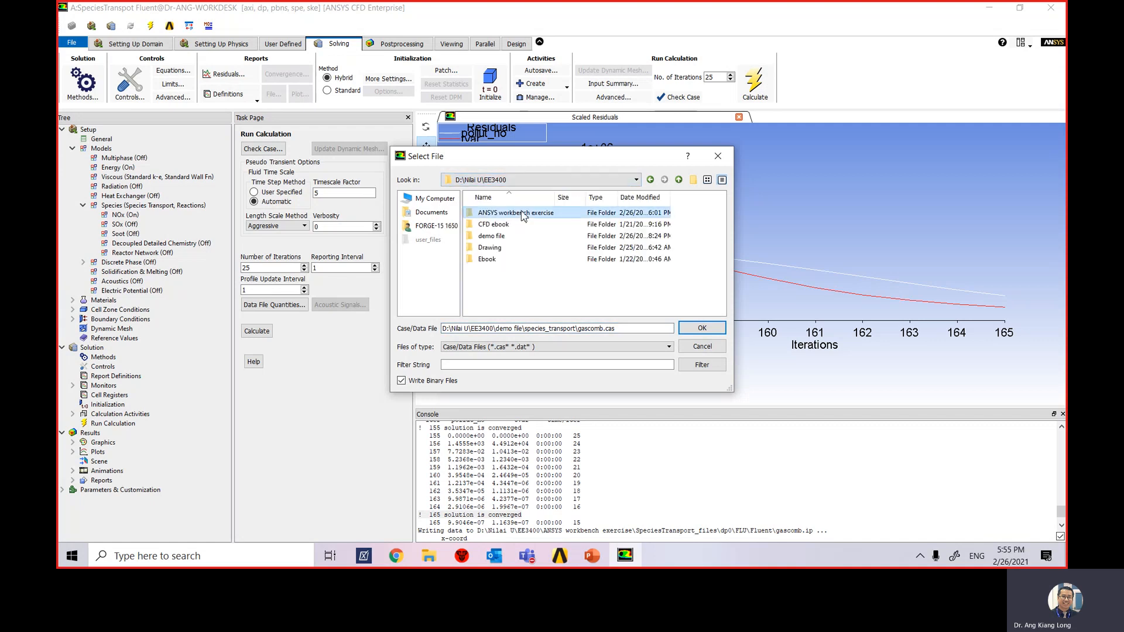
pyautogui.doubleClick(515, 213)
pyautogui.moveTo(619, 330); pyautogui.dragTo(443, 328)
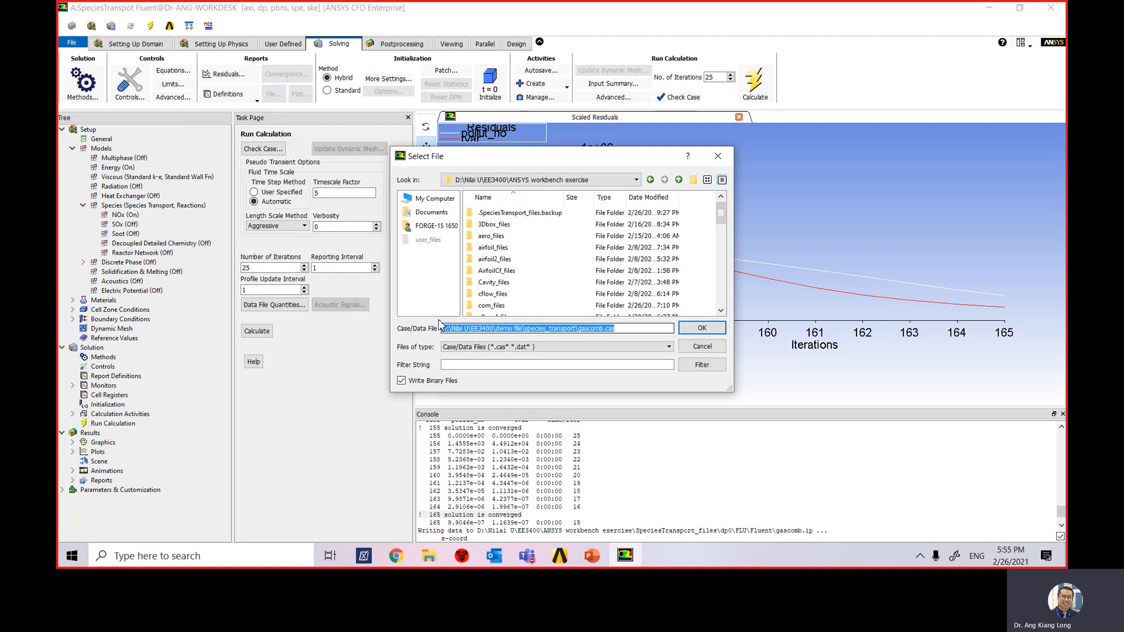
pyautogui.write('gasc')
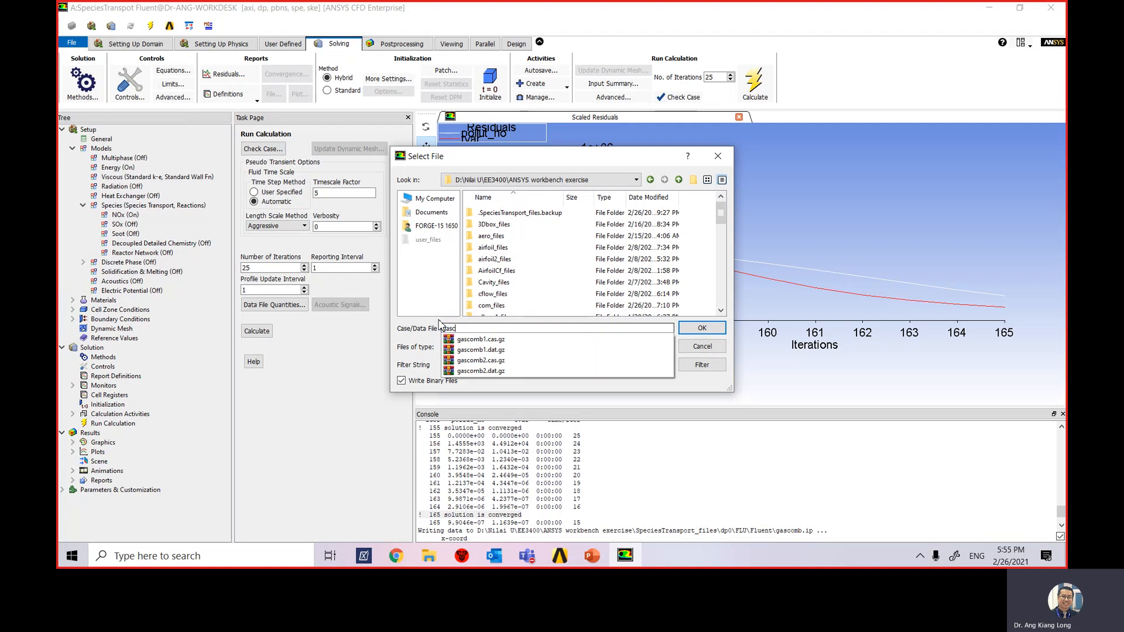
pyautogui.write('omb2')
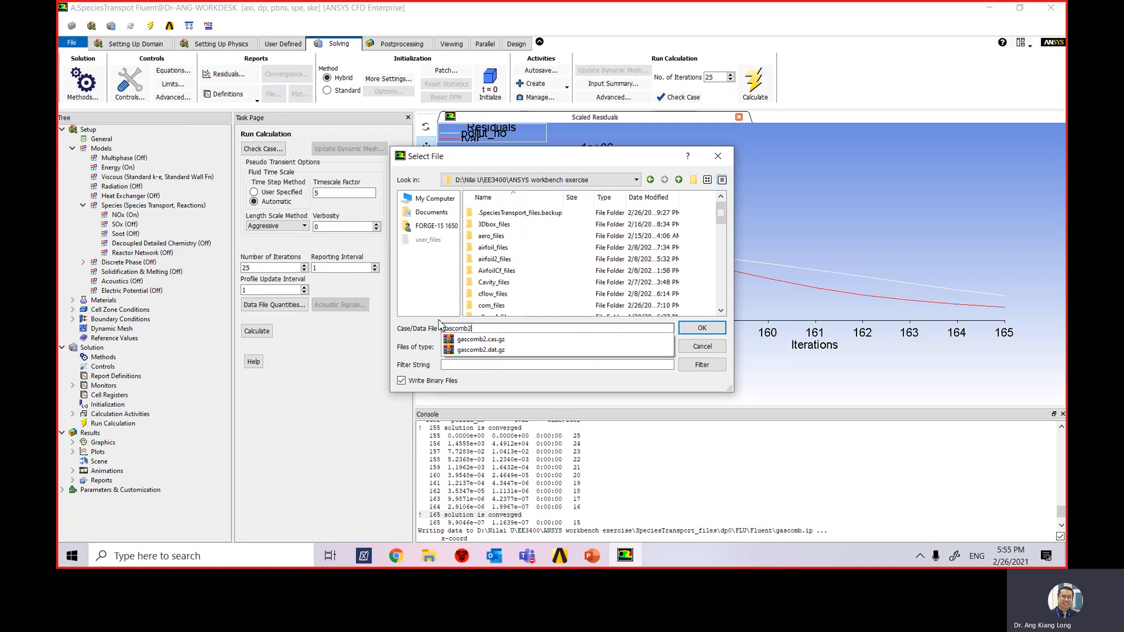
pyautogui.write('.cas')
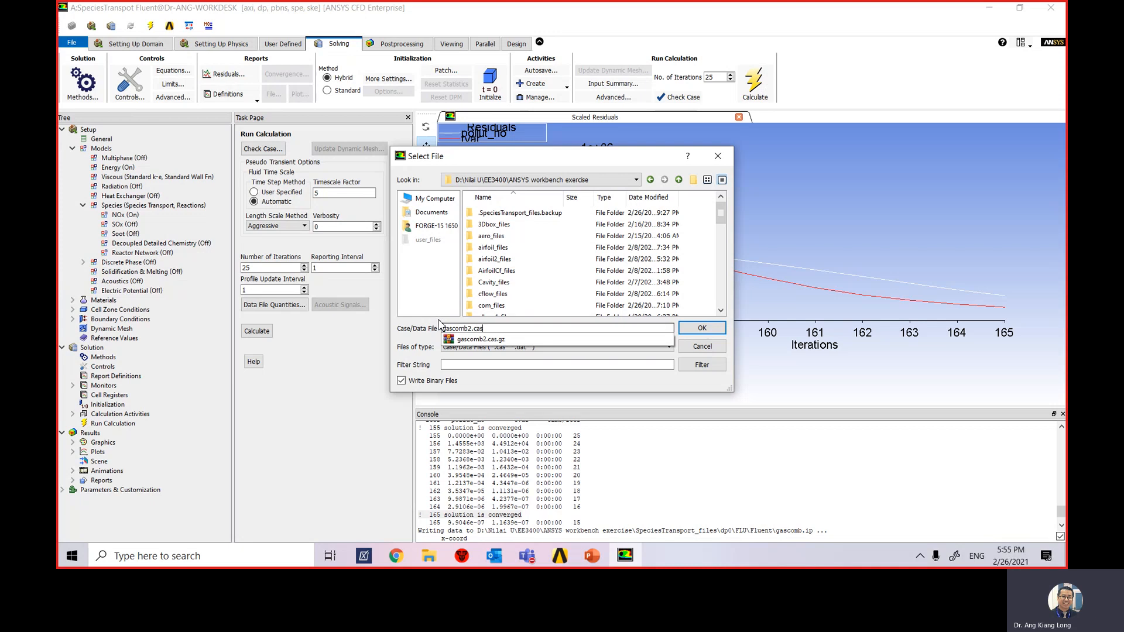
pyautogui.write('.gz')
pyautogui.click(689, 330)
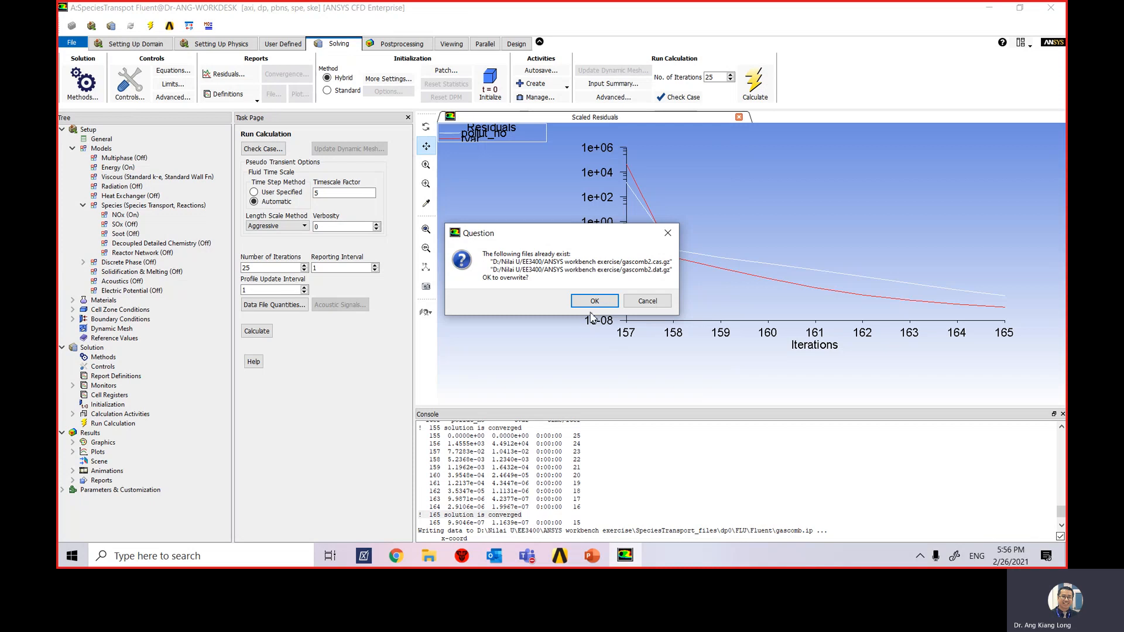
pyautogui.click(595, 301)
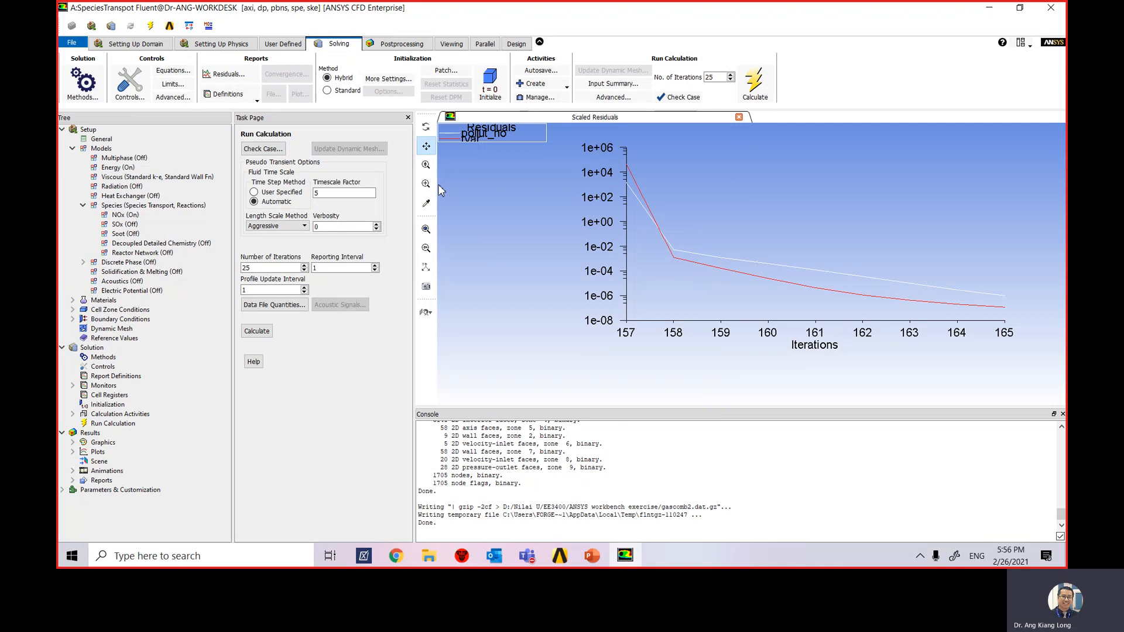
pyautogui.click(410, 50)
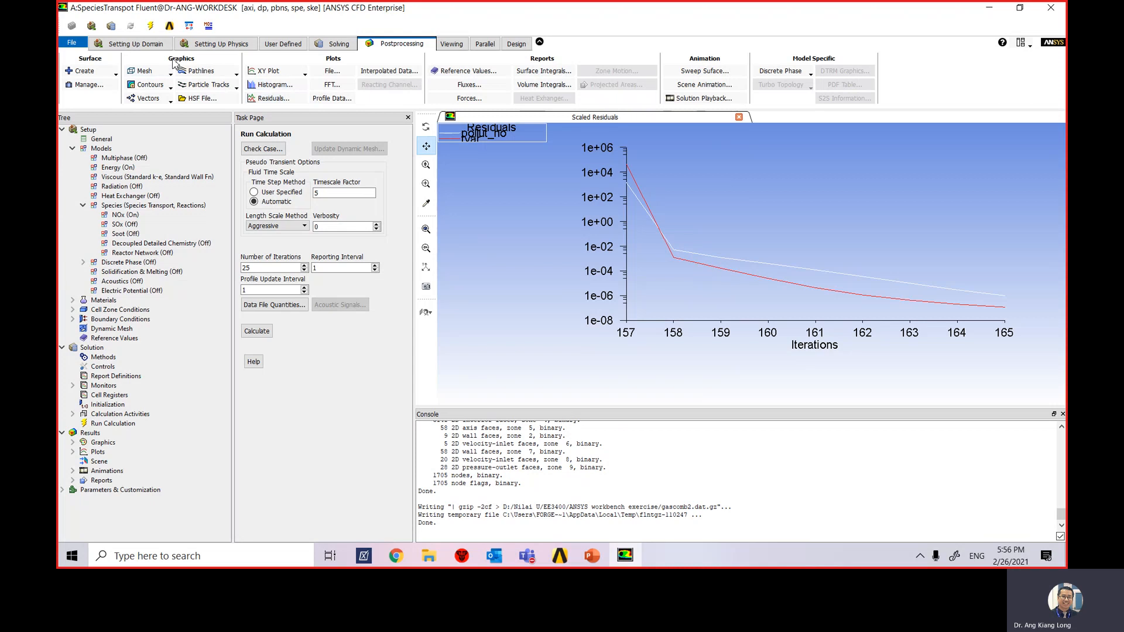
pyautogui.click(170, 88)
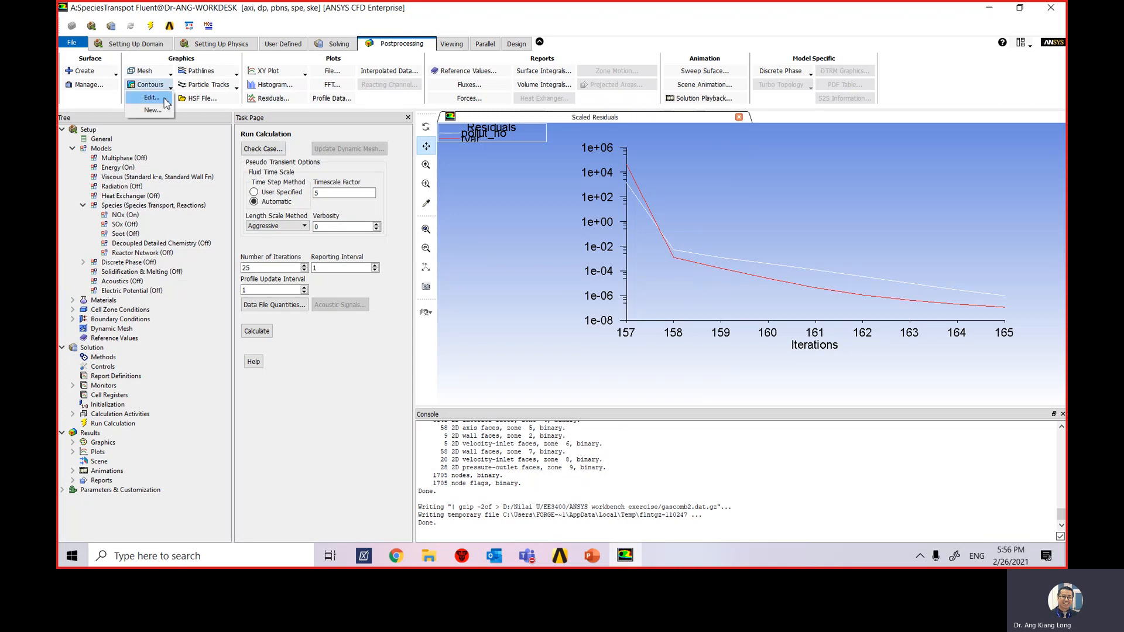
pyautogui.click(166, 99)
pyautogui.moveTo(271, 120); pyautogui.dragTo(336, 94)
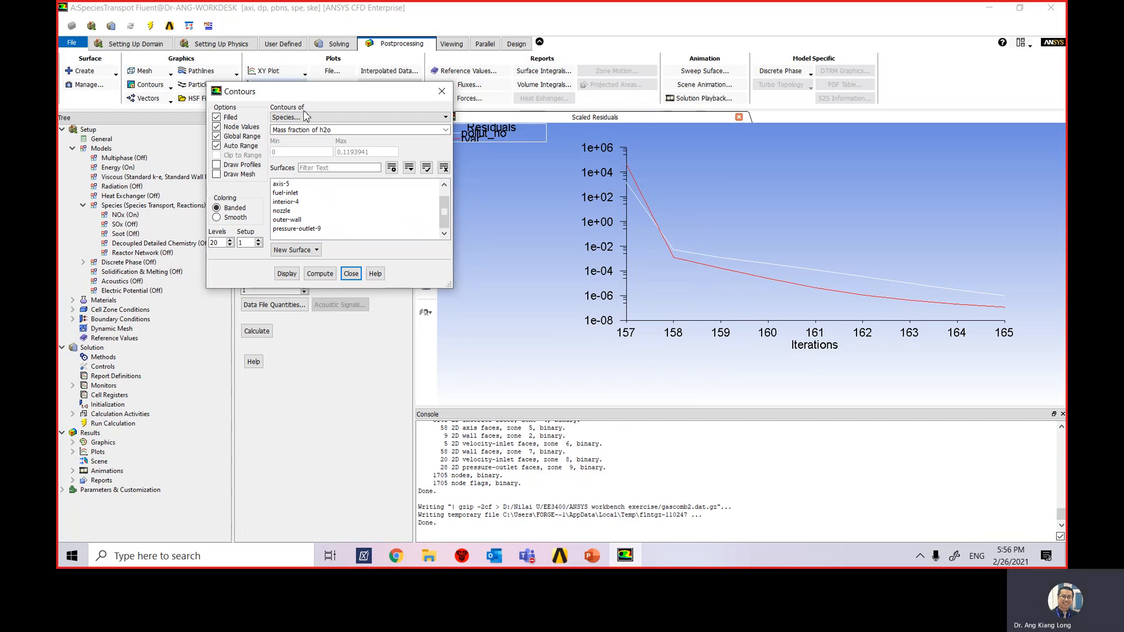
pyautogui.click(351, 274)
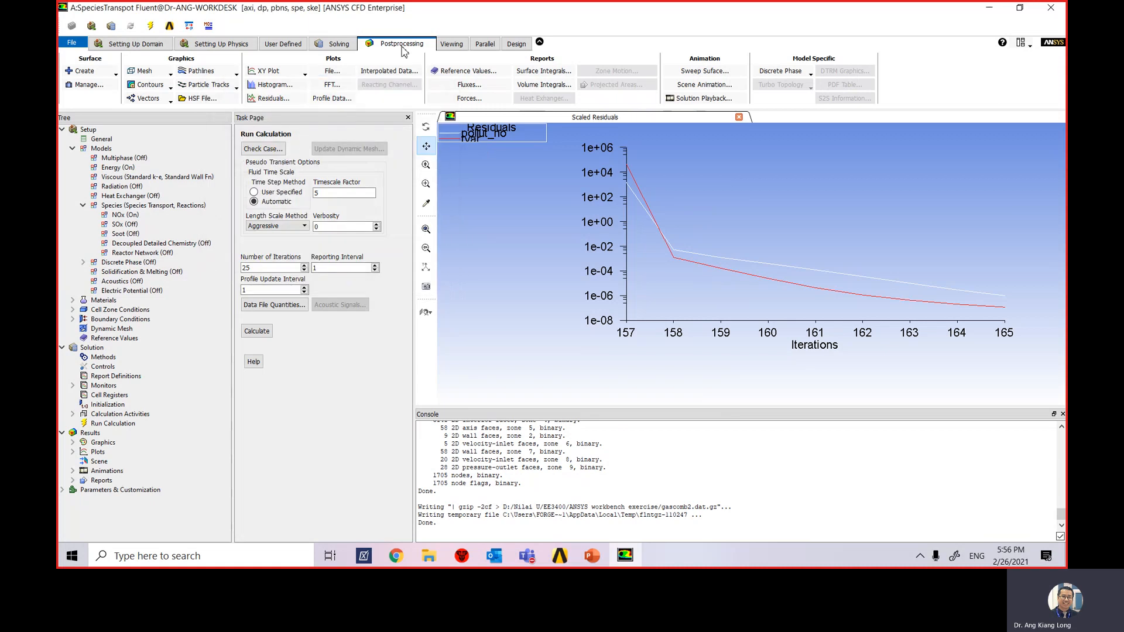
# Step: Create a new contour plot definition named contour-no-mass-fraction
pyautogui.click(153, 87)
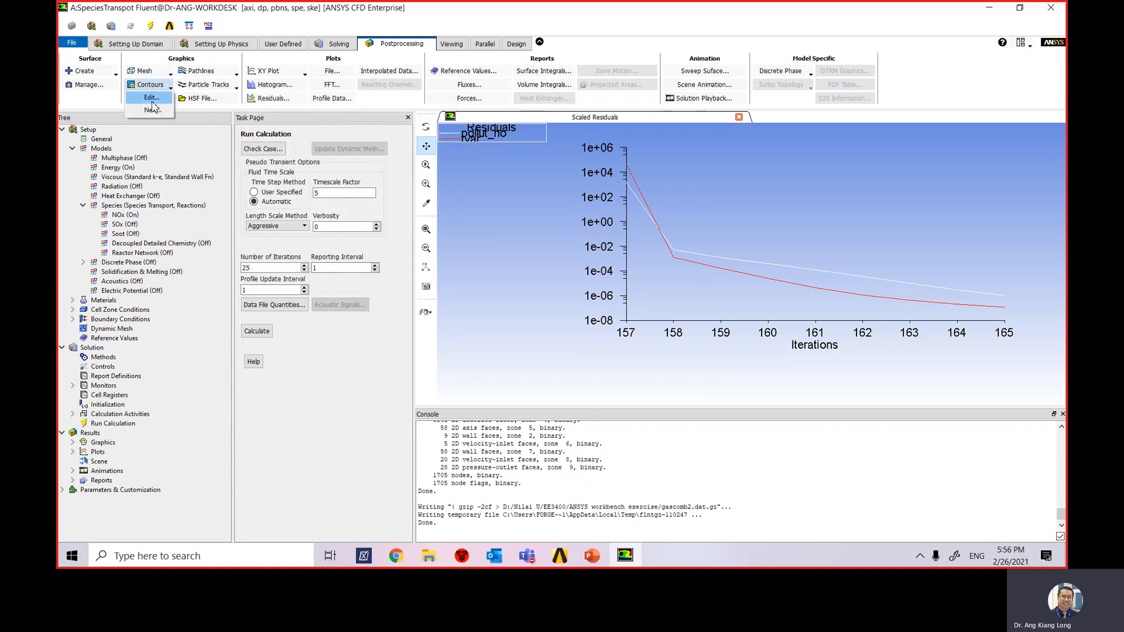
pyautogui.click(154, 111)
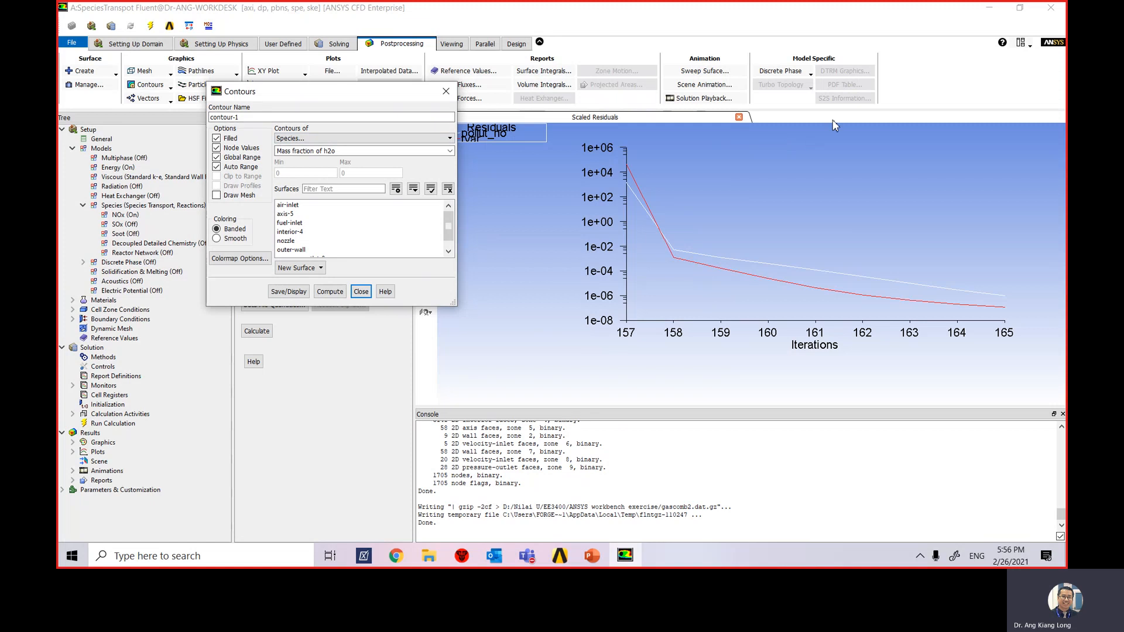
pyautogui.moveTo(239, 117); pyautogui.dragTo(183, 117)
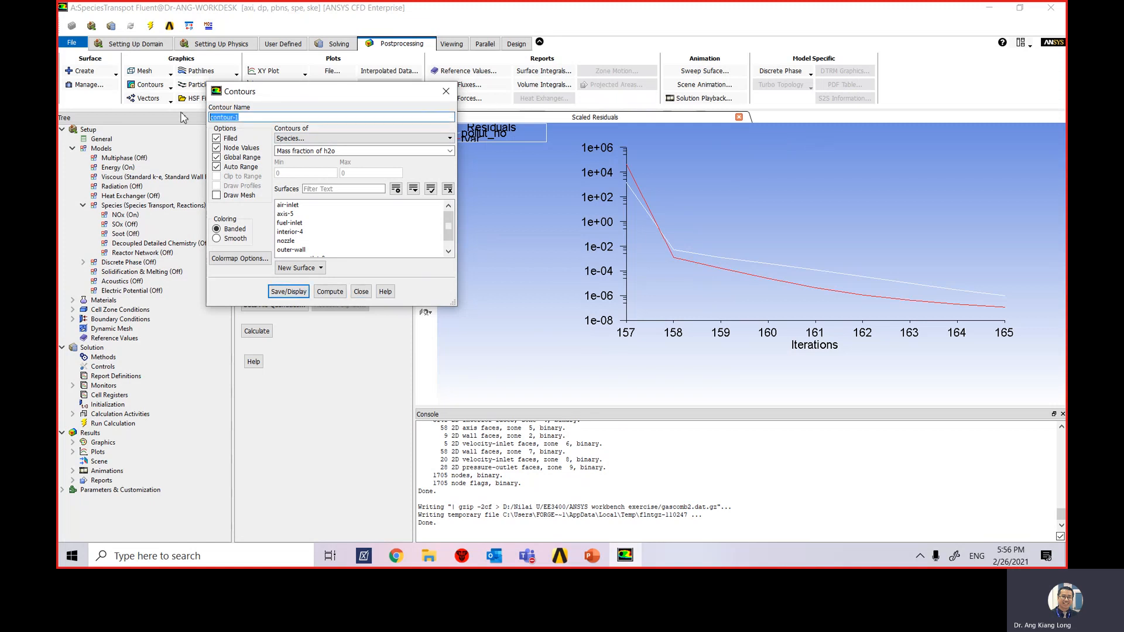
pyautogui.write('contour')
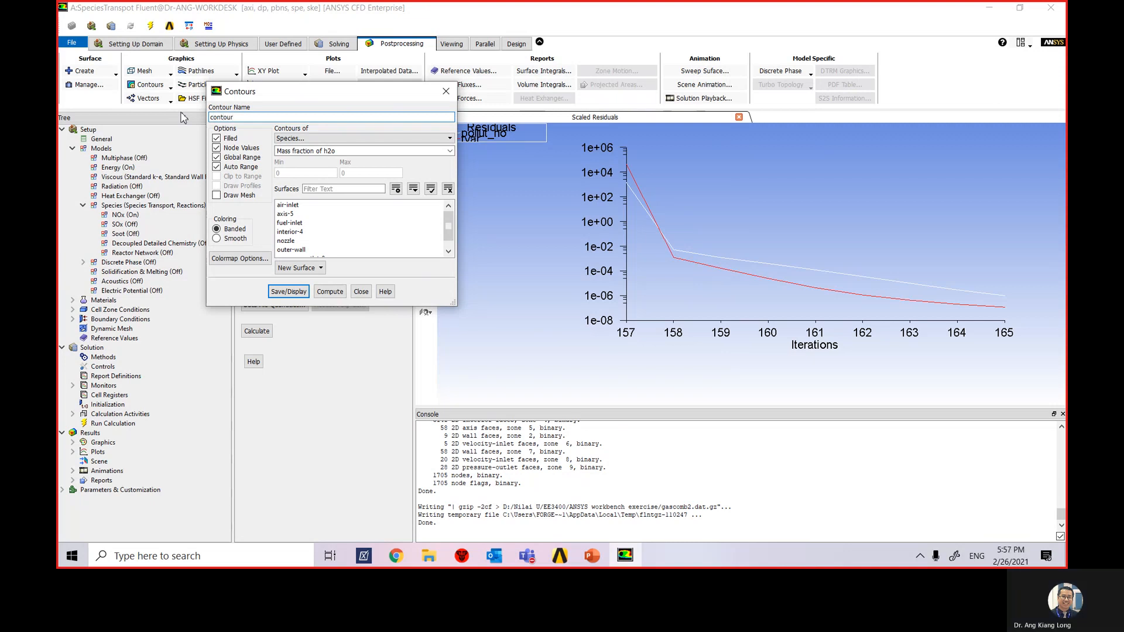
pyautogui.write('-no')
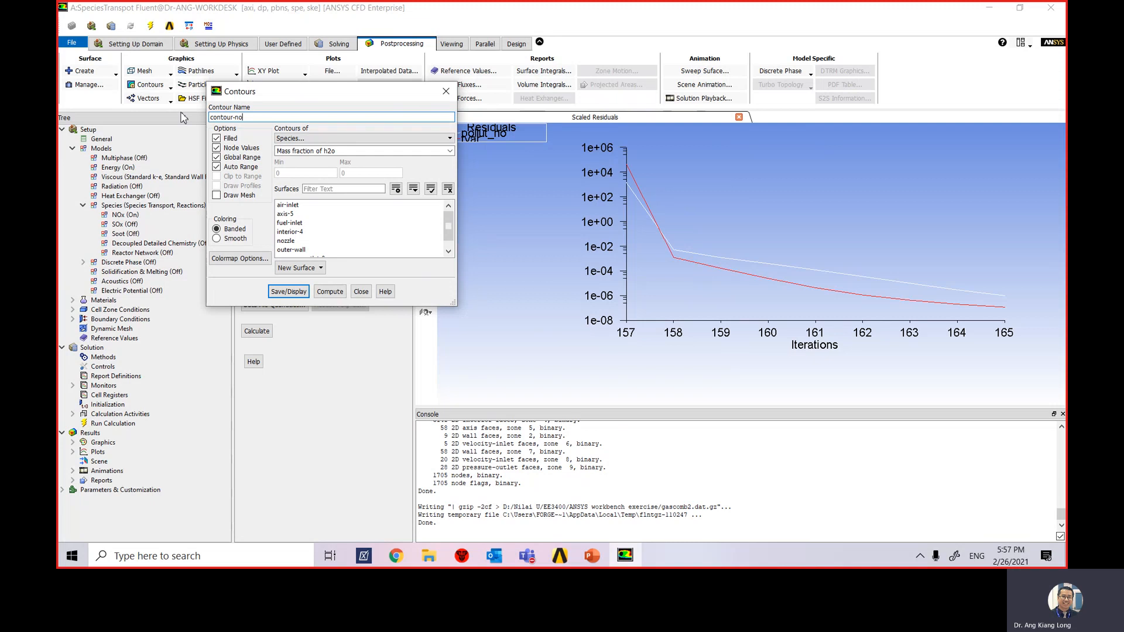
pyautogui.press('BackSpace')
pyautogui.write('o-mass-fraction')
# Step: Turn off filled contours, choose Mass fraction of Pollutant no from the NOx variables, and save and display the contour plot
pyautogui.click(217, 139)
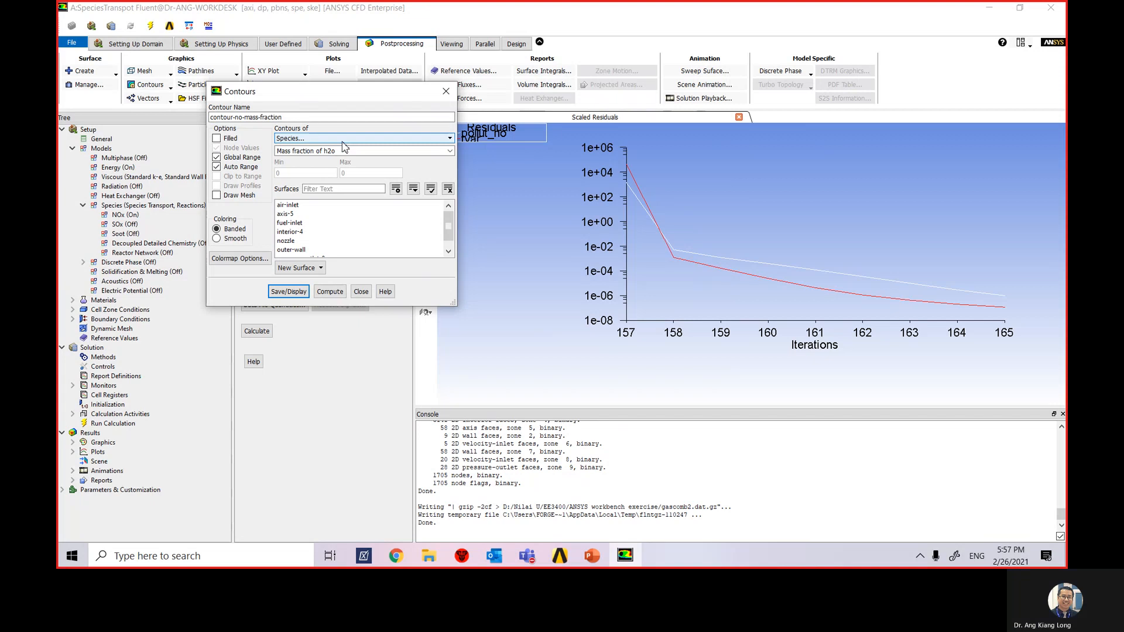
pyautogui.click(345, 142)
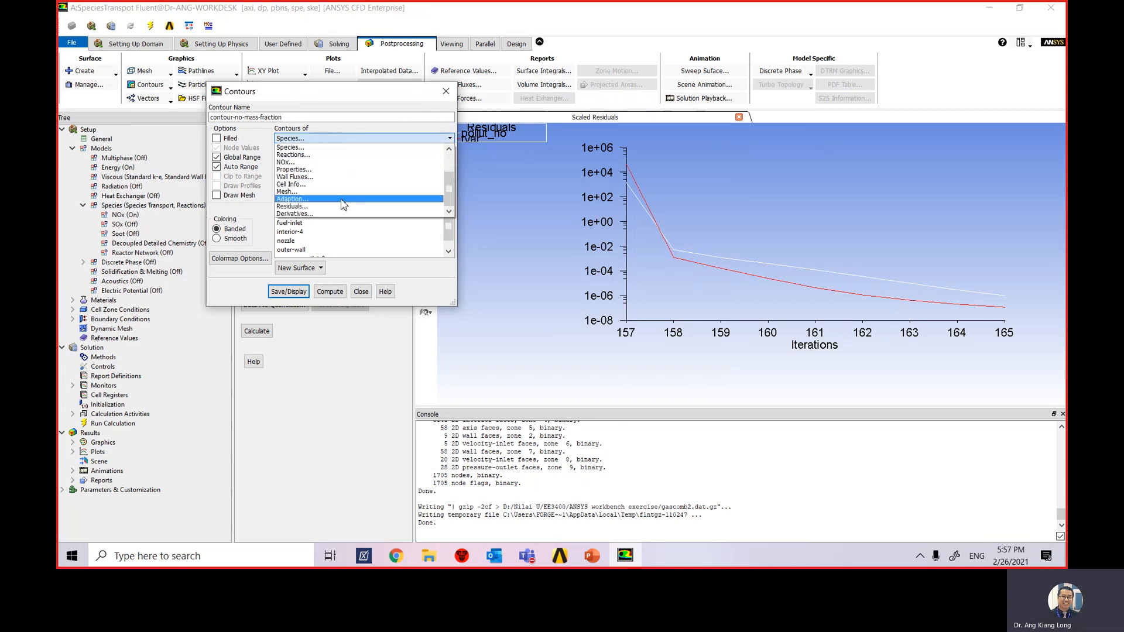
pyautogui.click(344, 136)
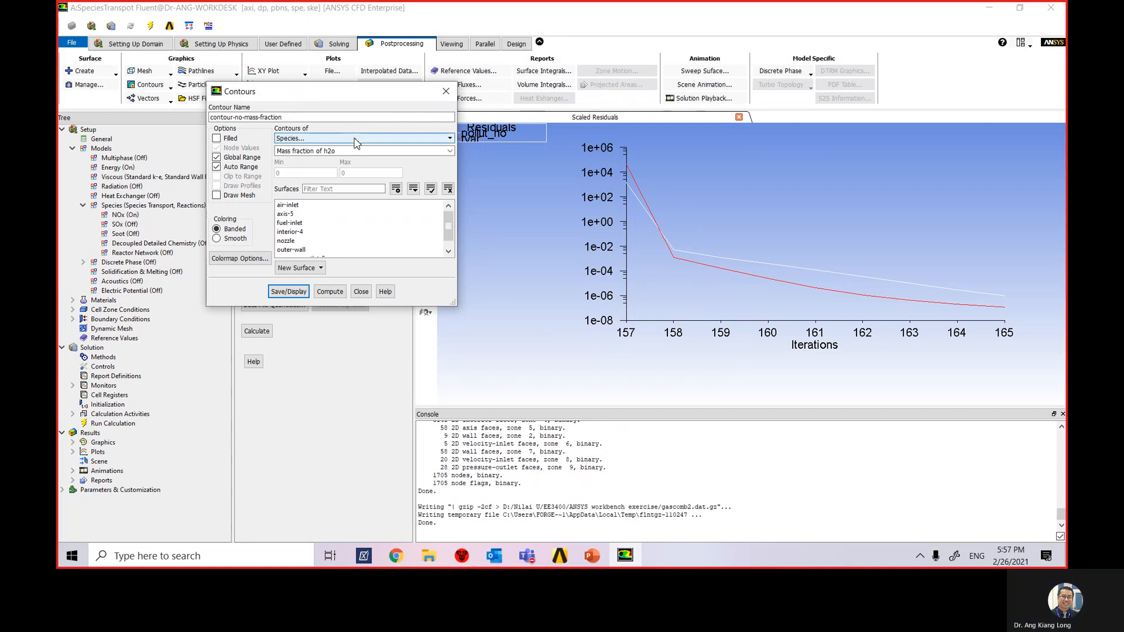
pyautogui.click(355, 141)
pyautogui.click(346, 162)
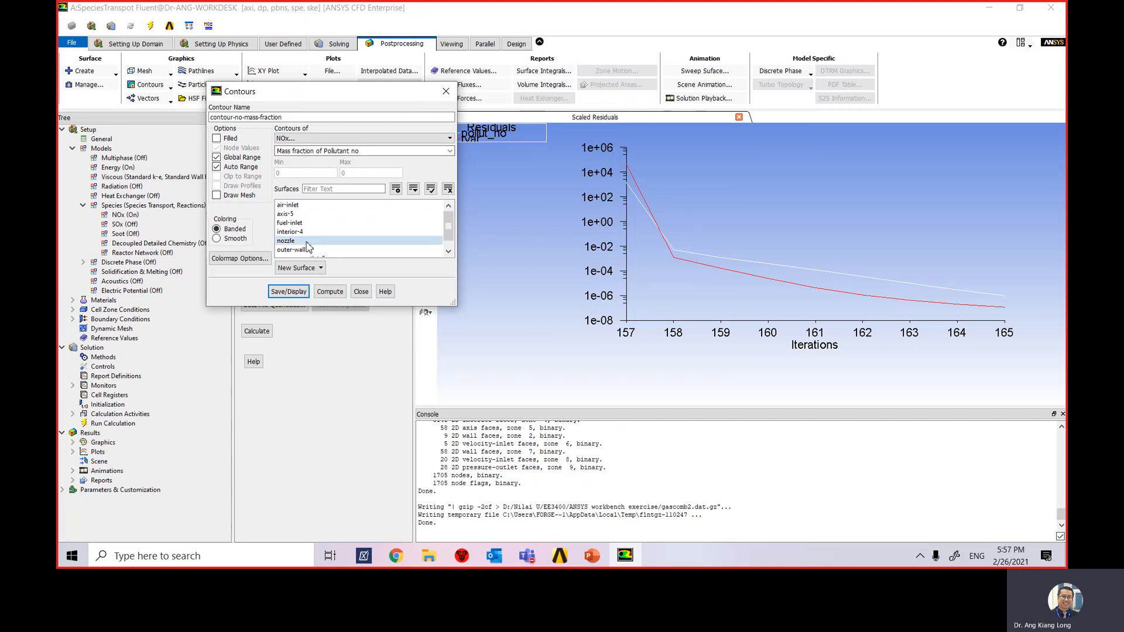
pyautogui.click(288, 292)
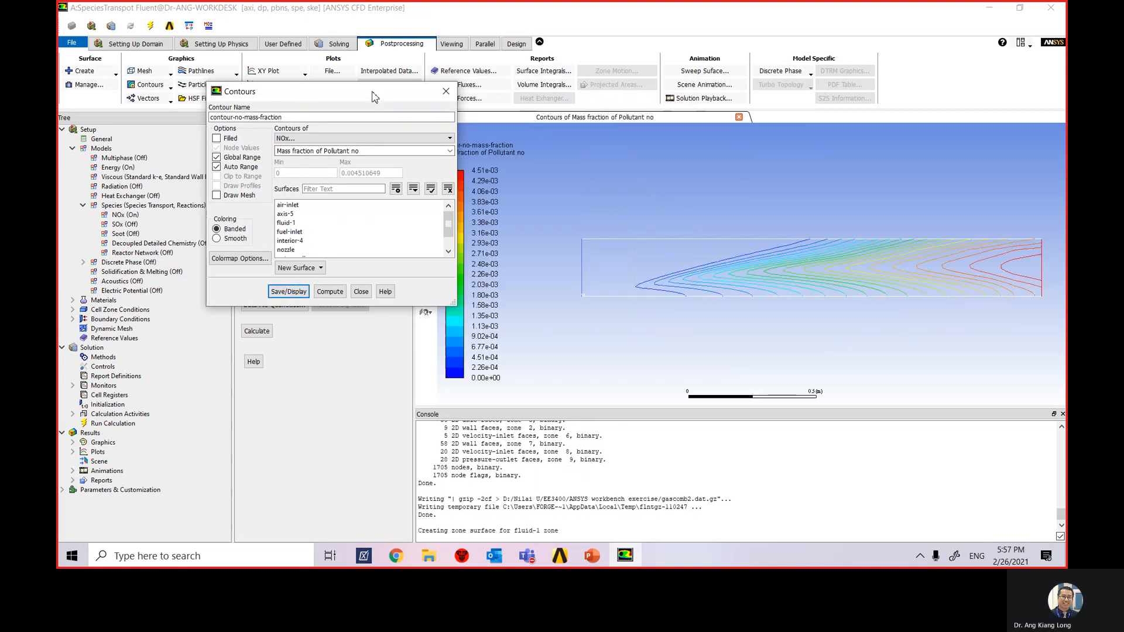
pyautogui.moveTo(374, 95); pyautogui.dragTo(331, 120)
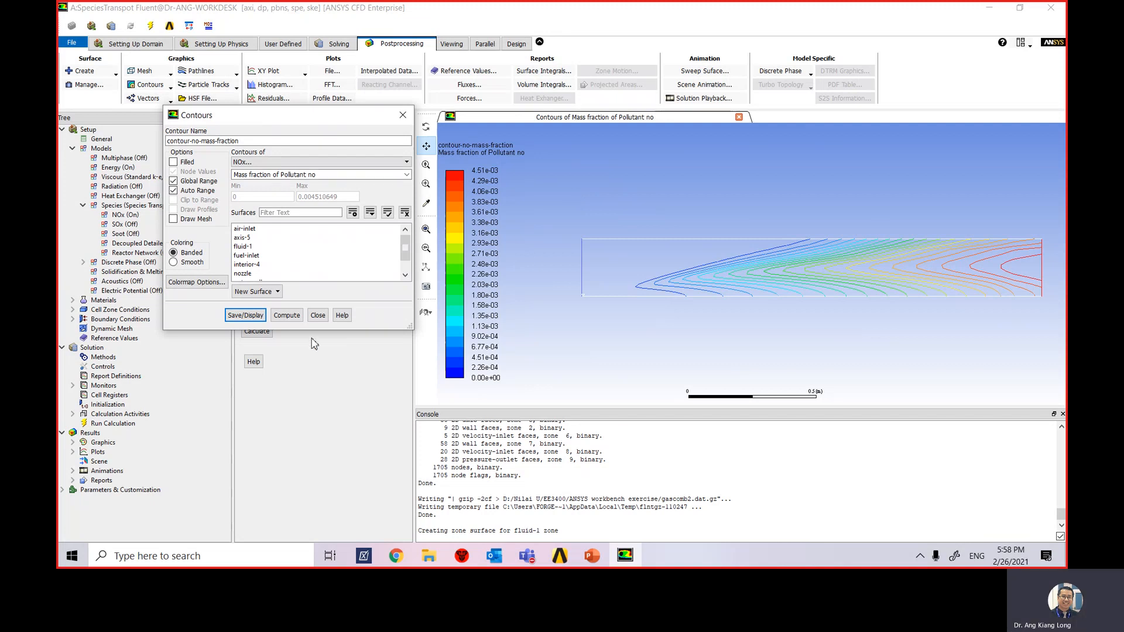
pyautogui.scroll(-1, 540, 296)
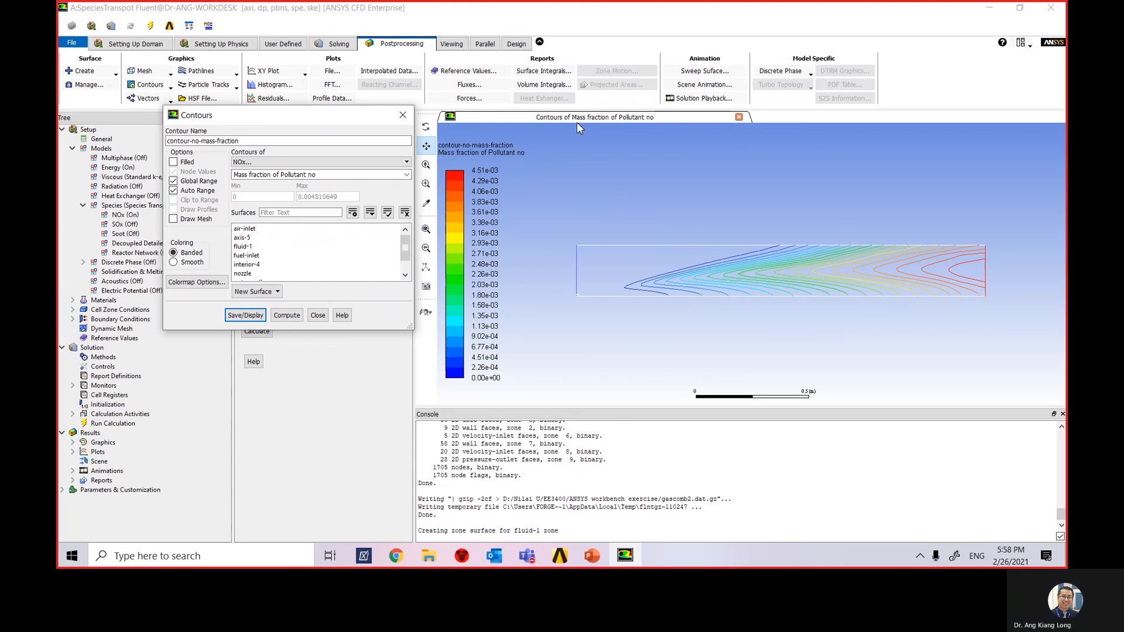
pyautogui.click(319, 316)
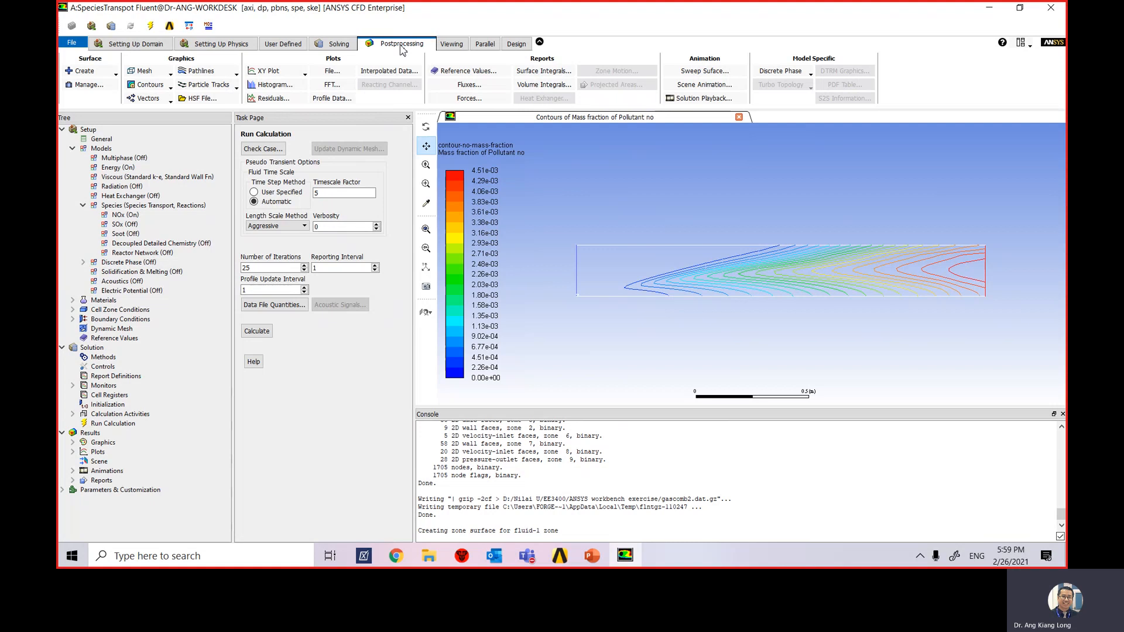
# Step: Compute the mass-weighted average of the mass fraction of Pollutant no on pressure-outlet-9 with a surface integral report
pyautogui.click(542, 71)
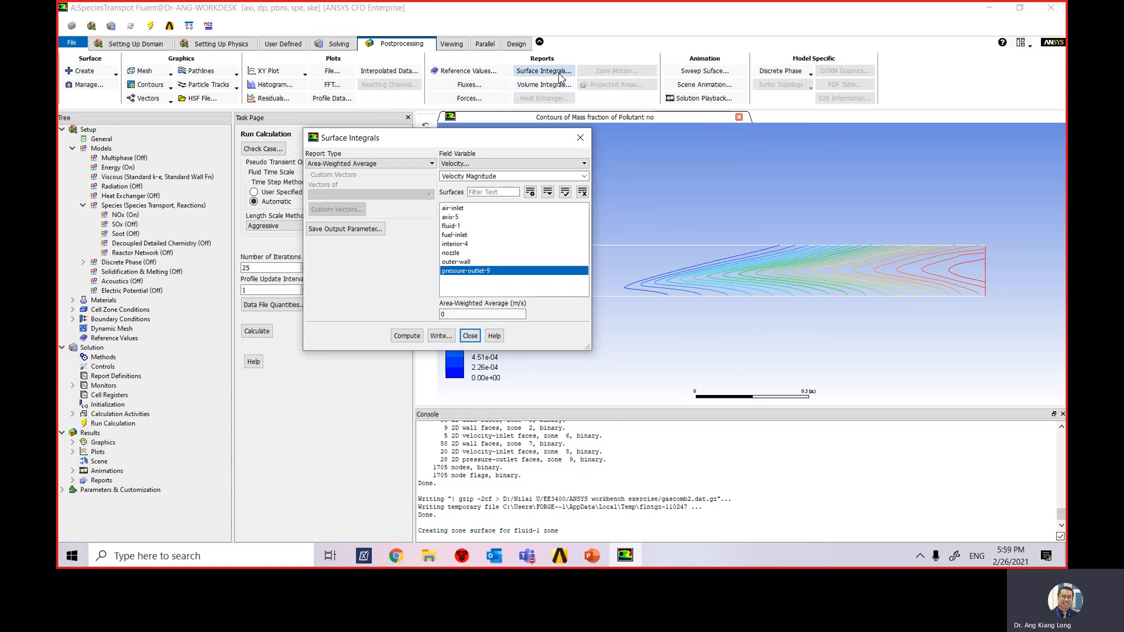
pyautogui.click(404, 164)
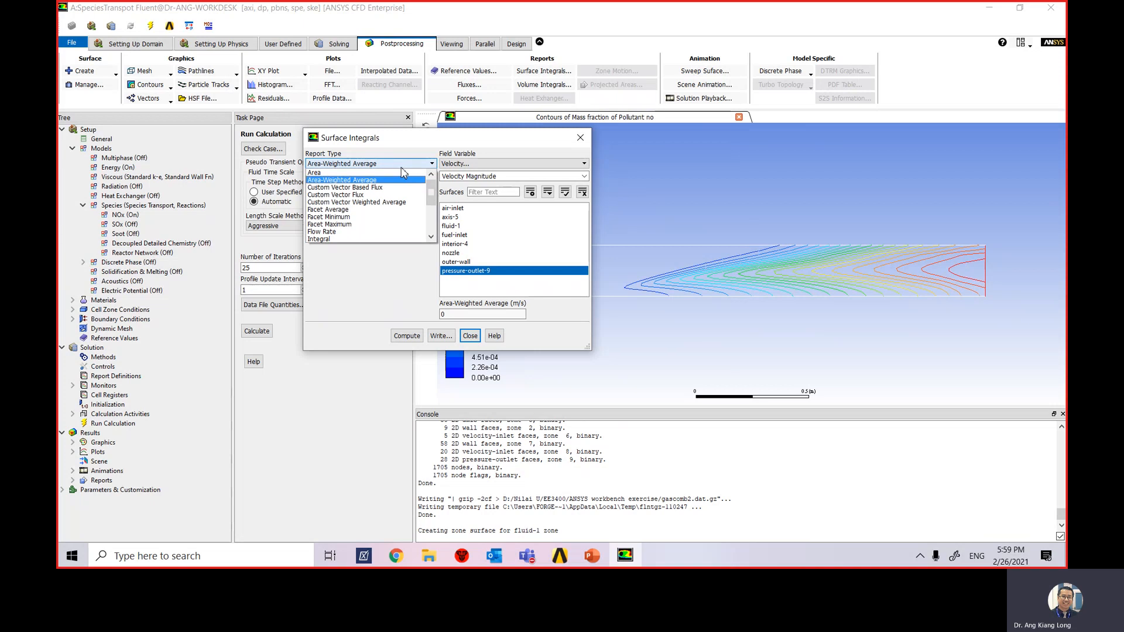
pyautogui.click(387, 164)
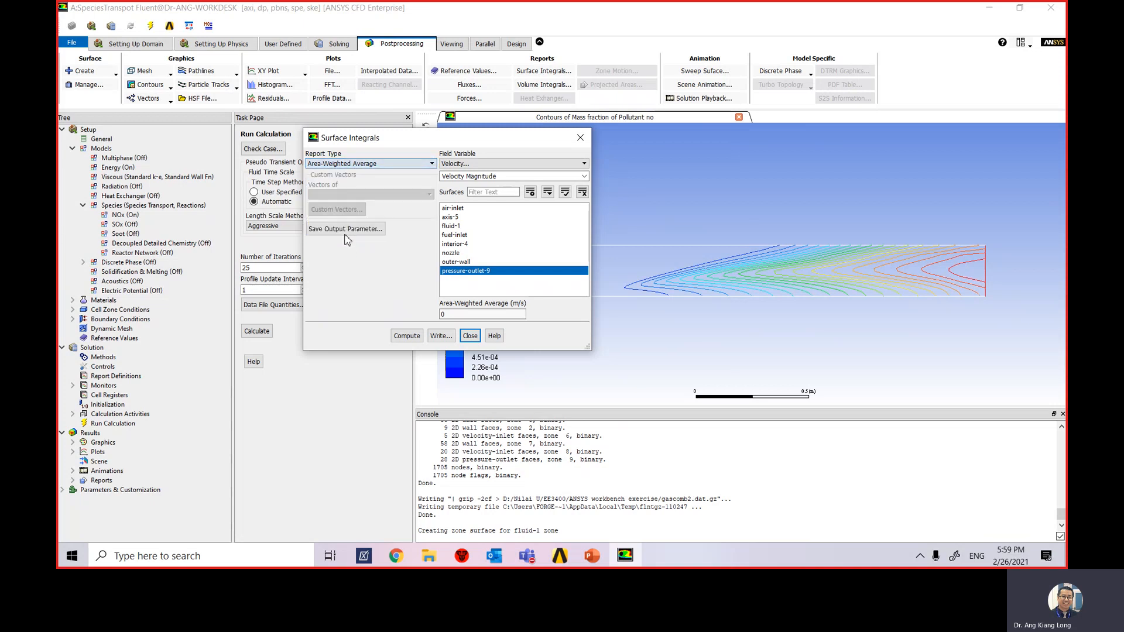
pyautogui.click(386, 164)
pyautogui.scroll(-1, 363, 217)
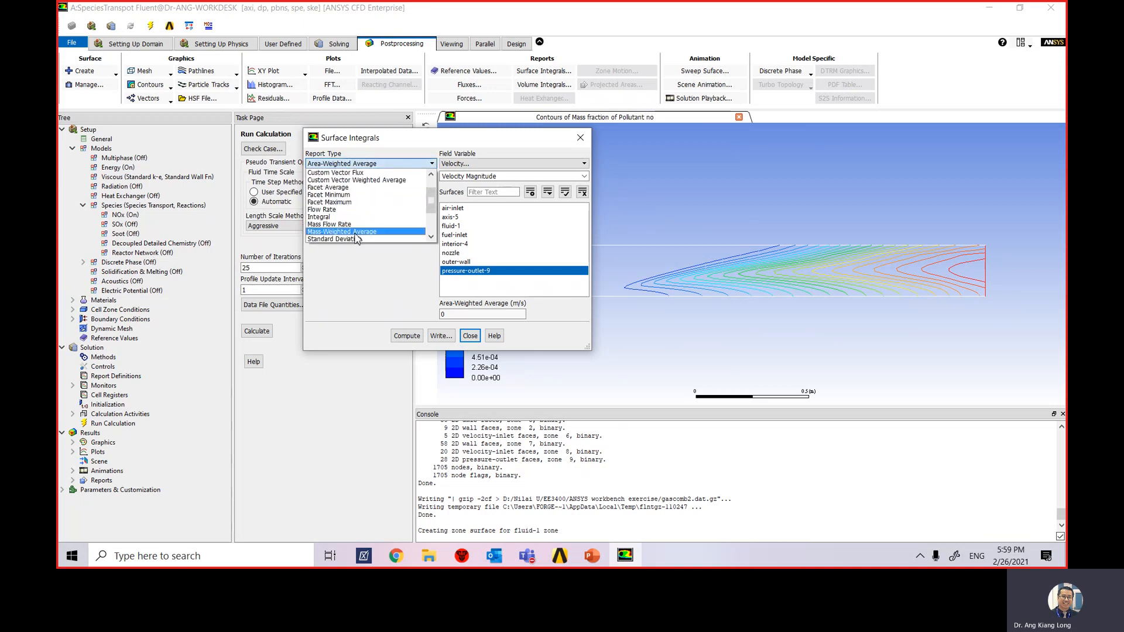
pyautogui.click(356, 231)
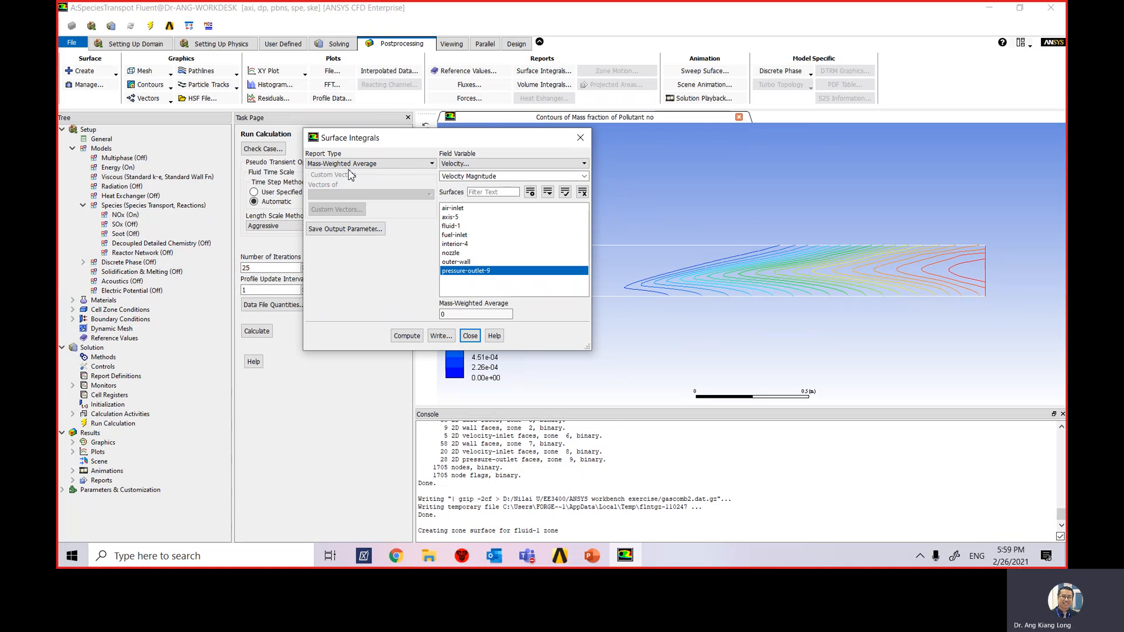
pyautogui.click(461, 166)
pyautogui.click(468, 229)
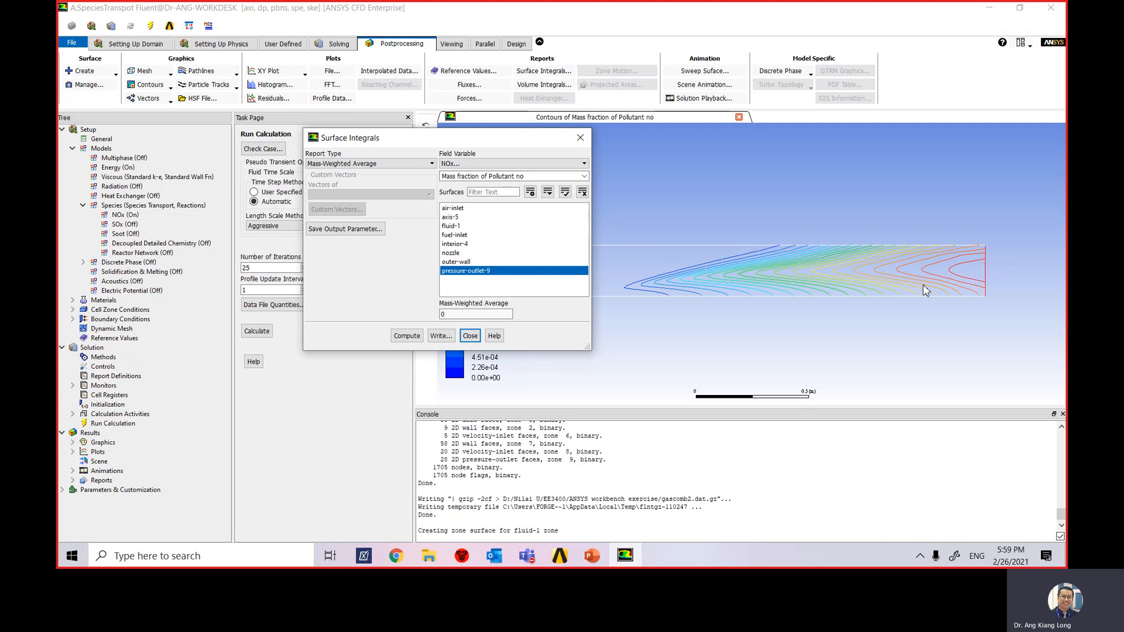
pyautogui.click(402, 336)
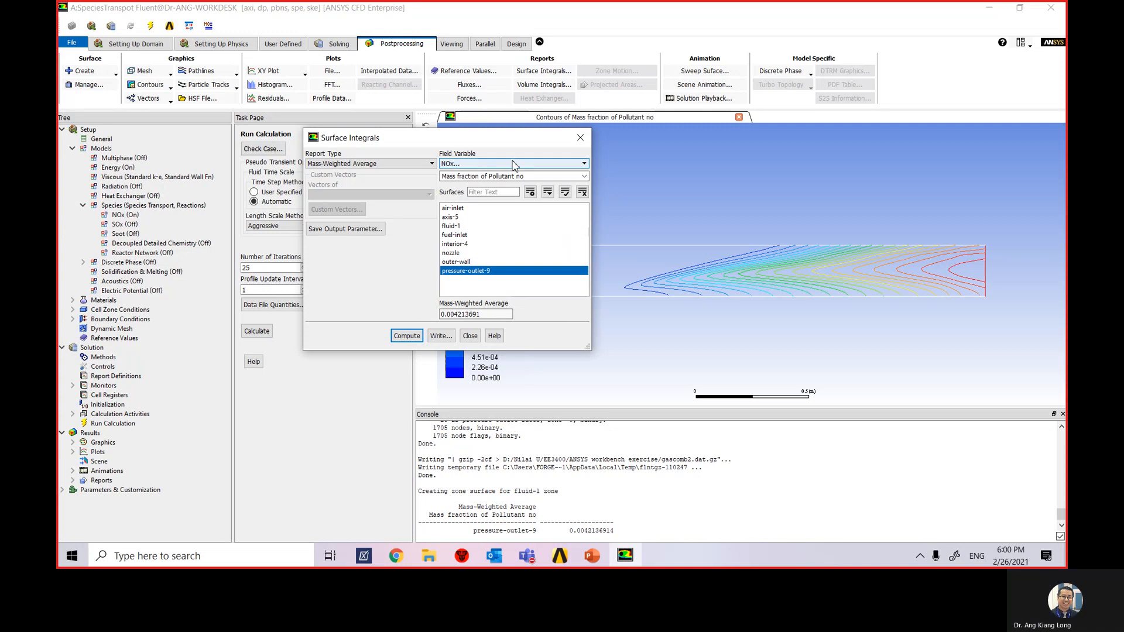
pyautogui.click(470, 337)
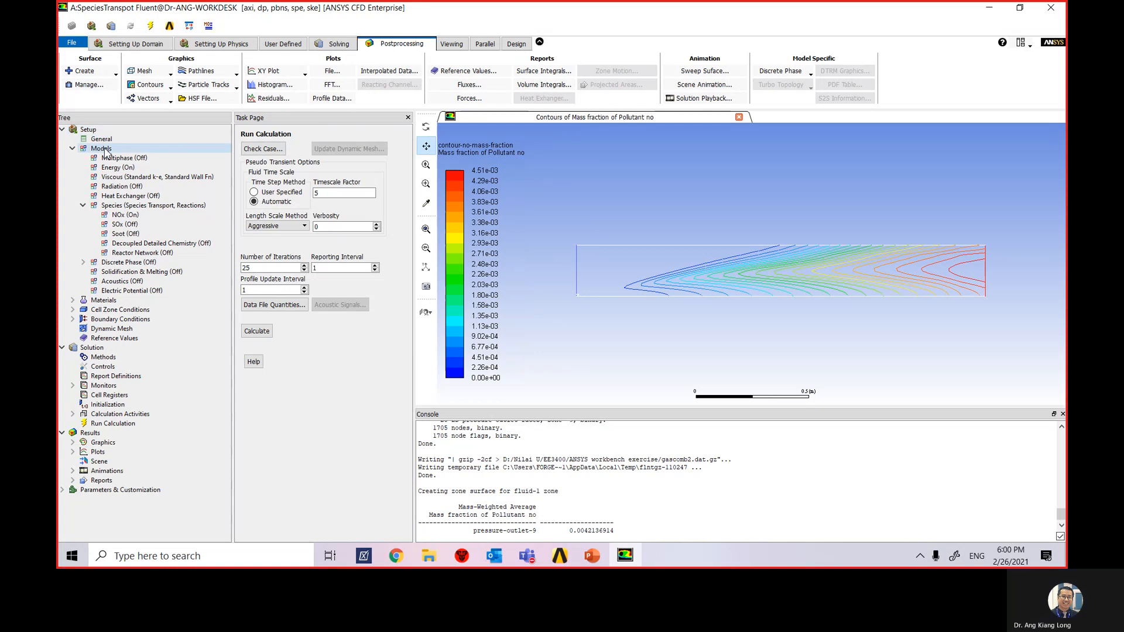
# Step: Disable the Prompt NOx formation pathway in the NOx model and apply the change
pyautogui.doubleClick(136, 215)
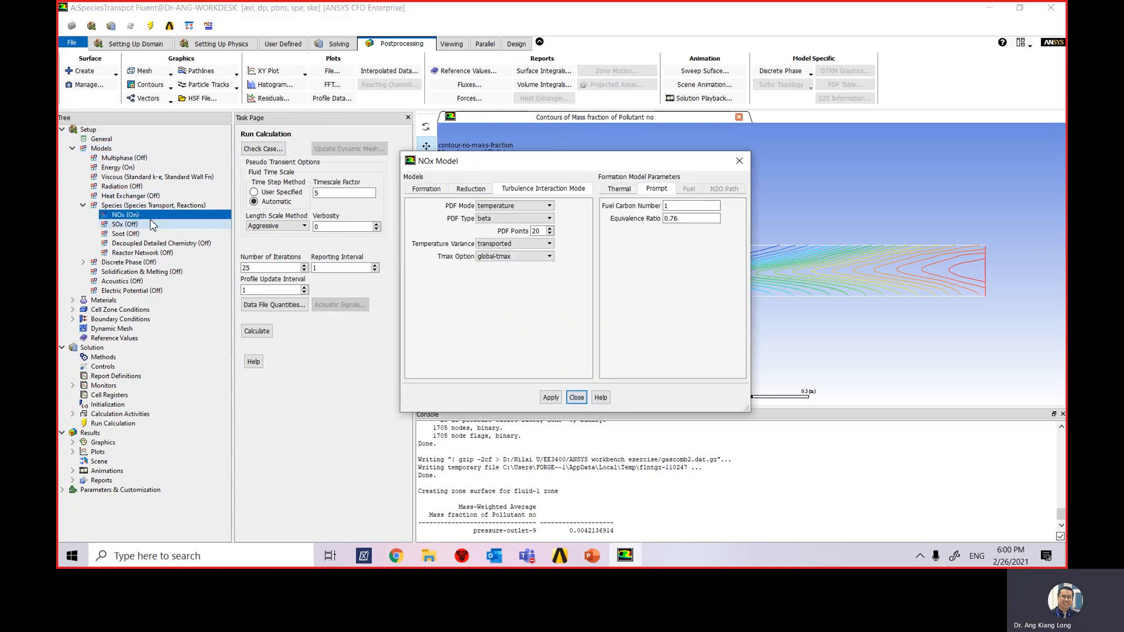
pyautogui.click(427, 189)
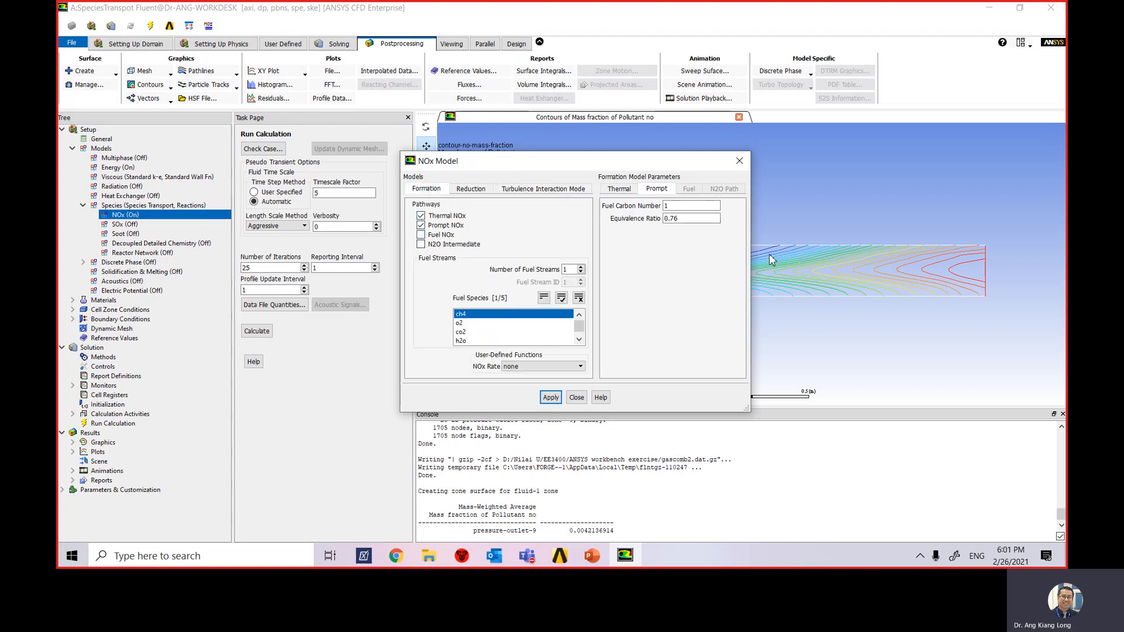
pyautogui.click(421, 226)
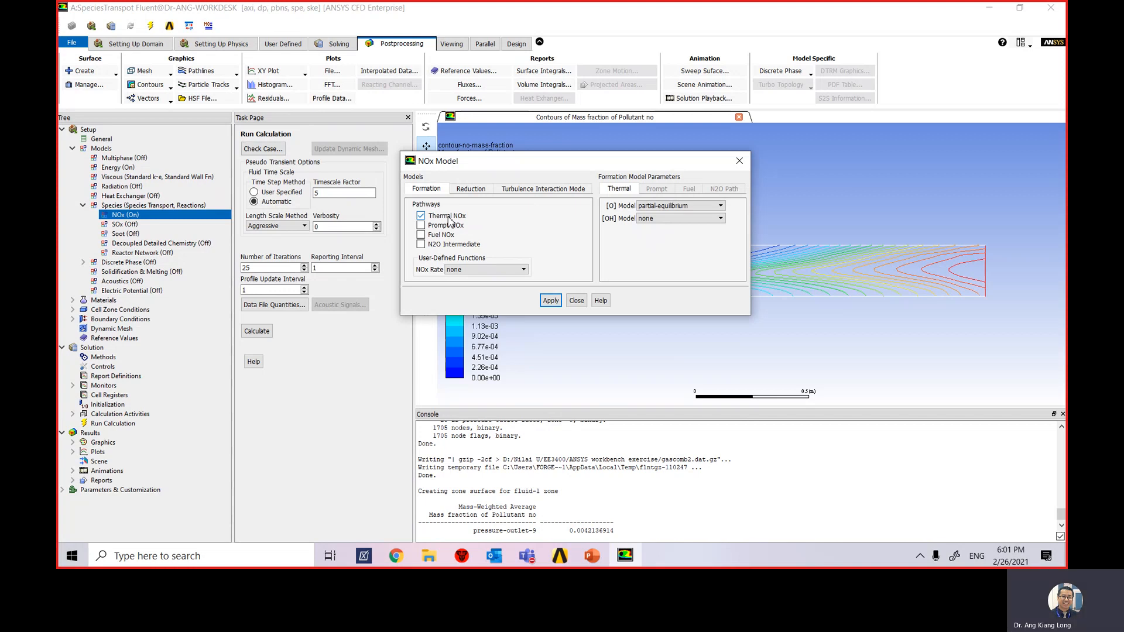
pyautogui.click(550, 301)
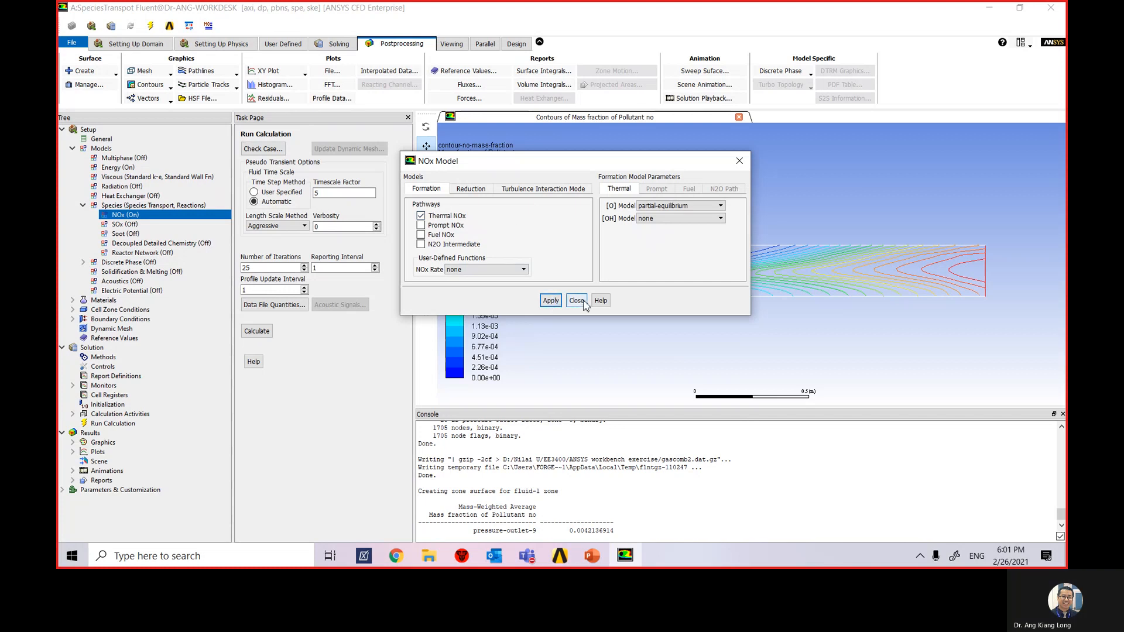
pyautogui.click(578, 302)
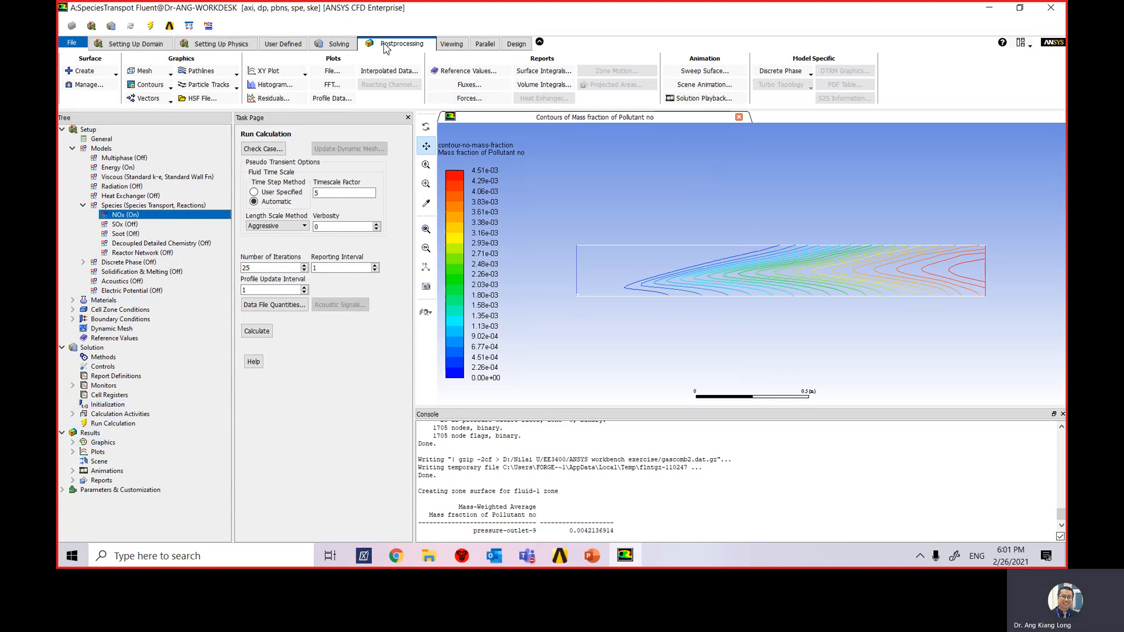
# Step: Run 25 iterations with the revised NOx model and check the console for the convergence of the residuals
pyautogui.click(338, 44)
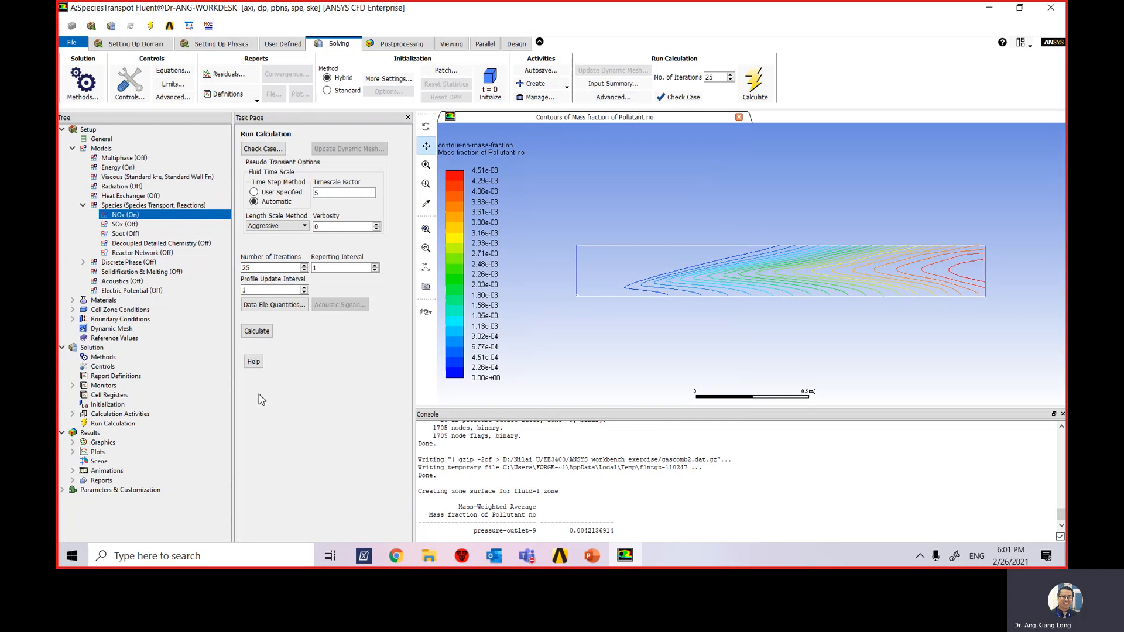
pyautogui.click(262, 336)
pyautogui.click(328, 331)
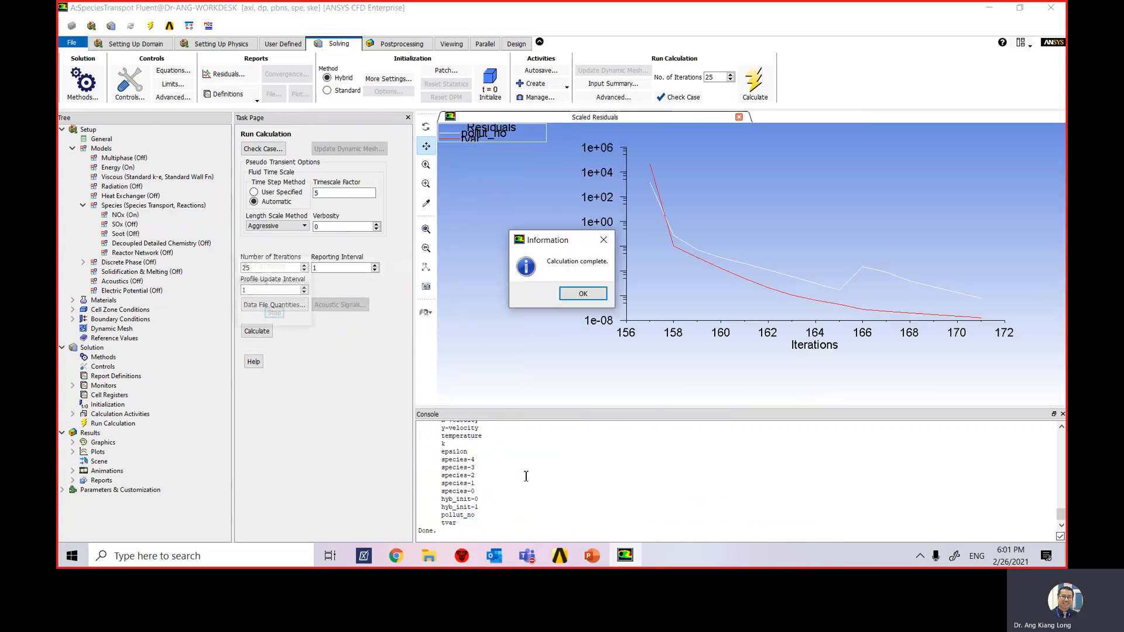
pyautogui.click(583, 293)
pyautogui.scroll(4, 491, 478)
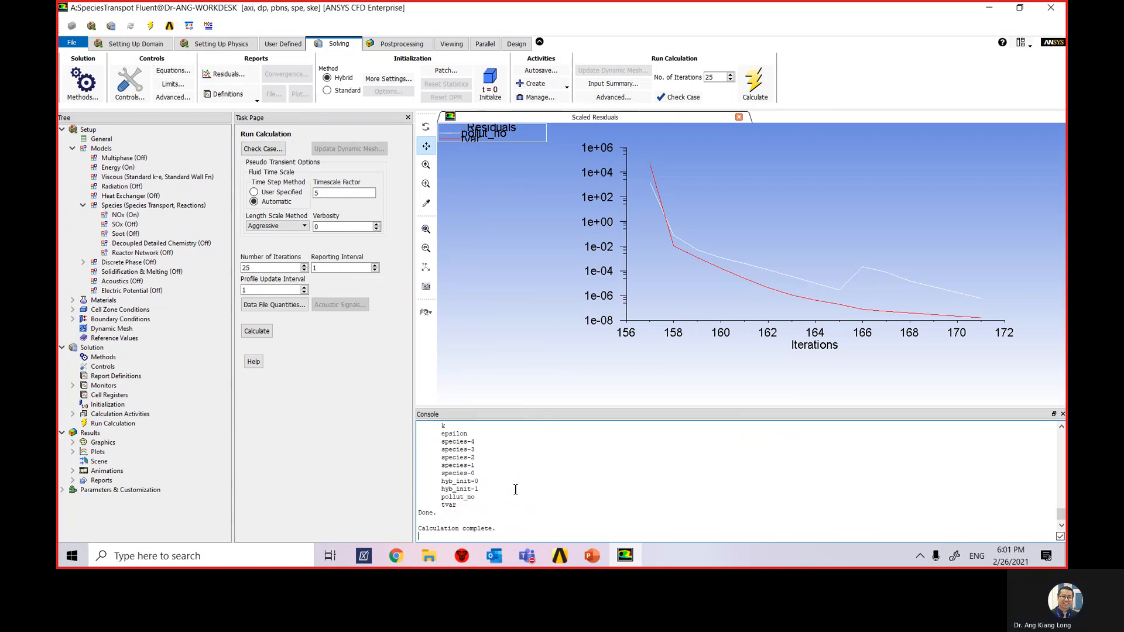
pyautogui.scroll(2, 507, 494)
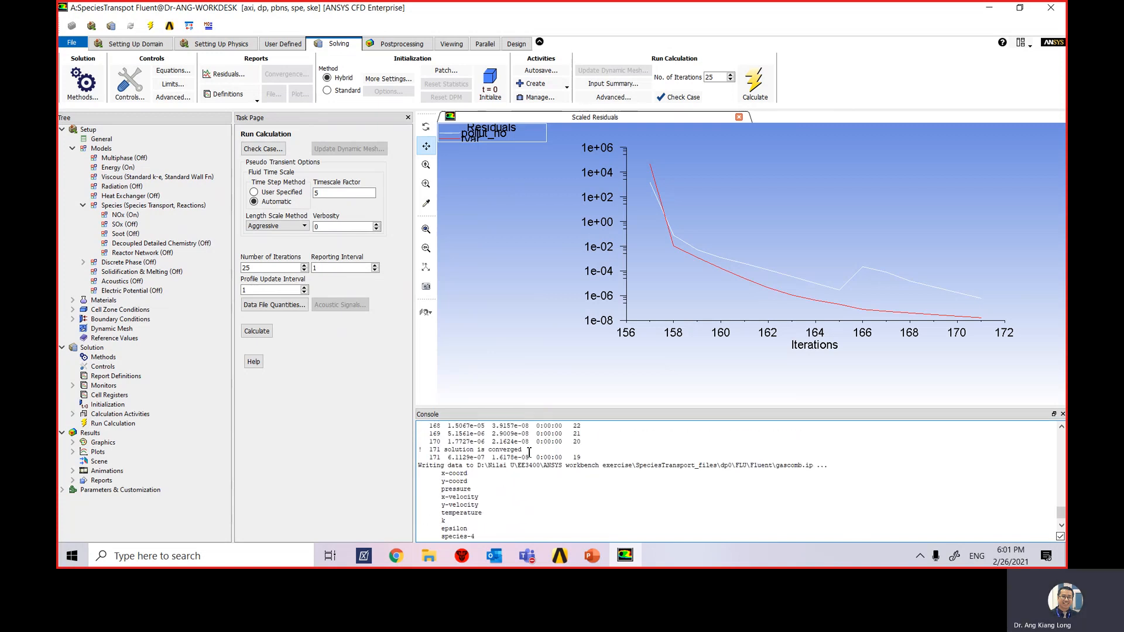
pyautogui.moveTo(529, 450); pyautogui.dragTo(418, 452)
pyautogui.scroll(2, 502, 460)
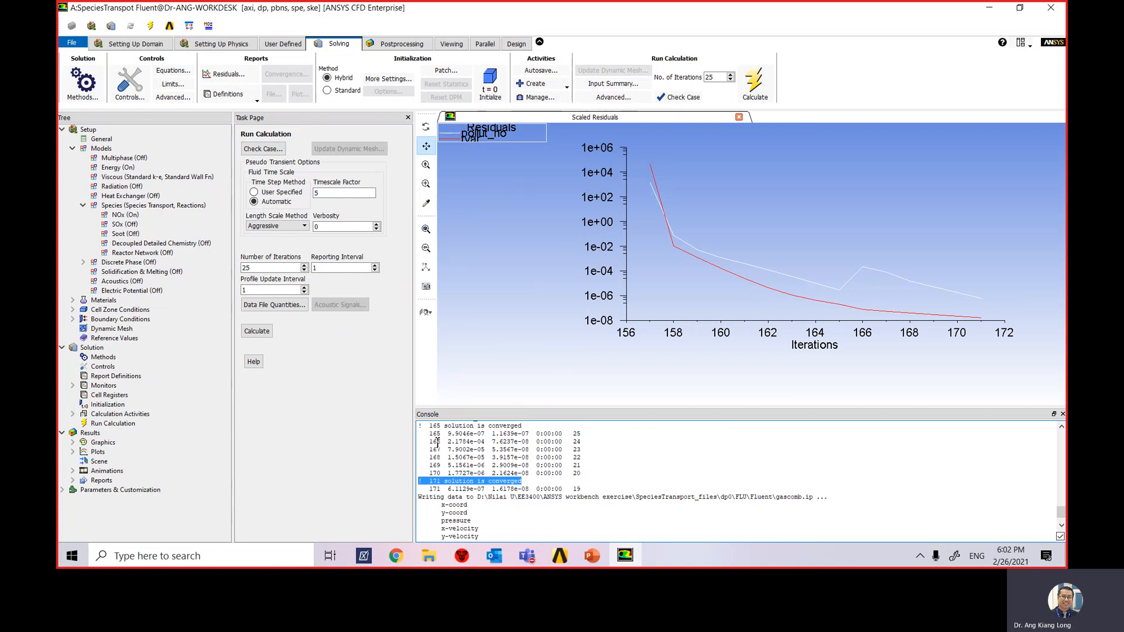
# Step: Display the saved contour-no-mass-fraction plot for the thermal-only NOx solution
pyautogui.click(89, 433)
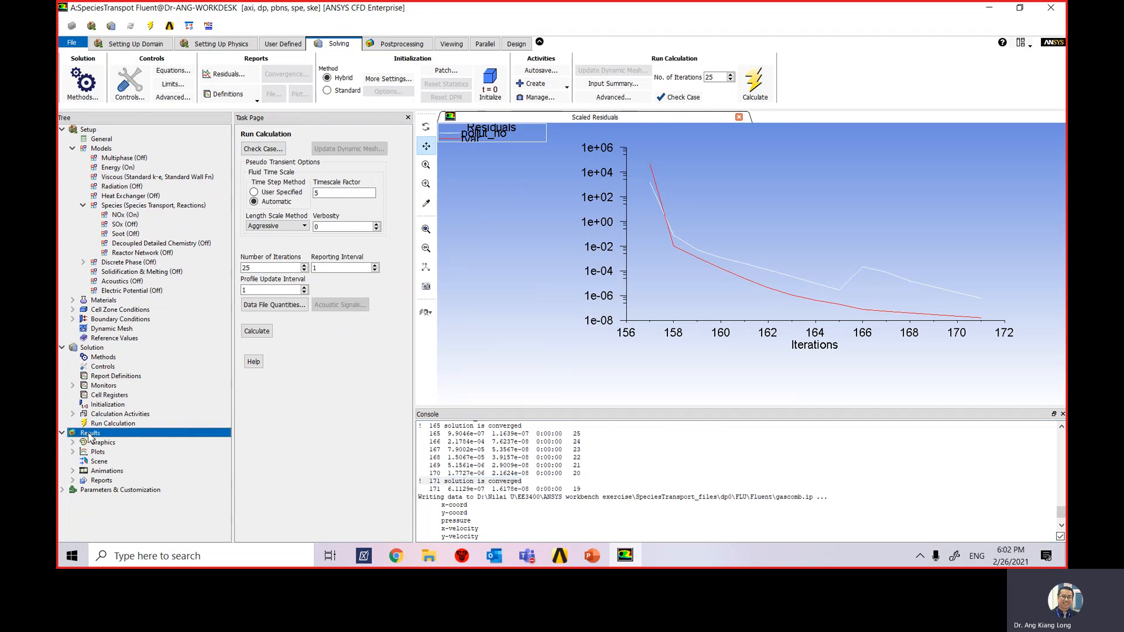
pyautogui.click(72, 443)
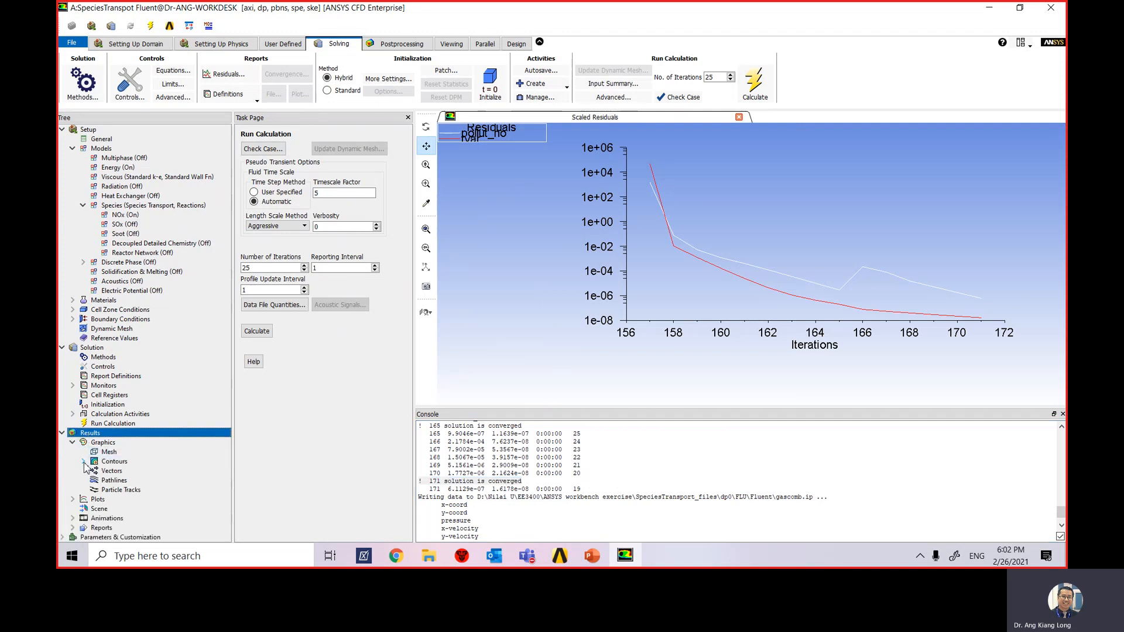
pyautogui.click(83, 462)
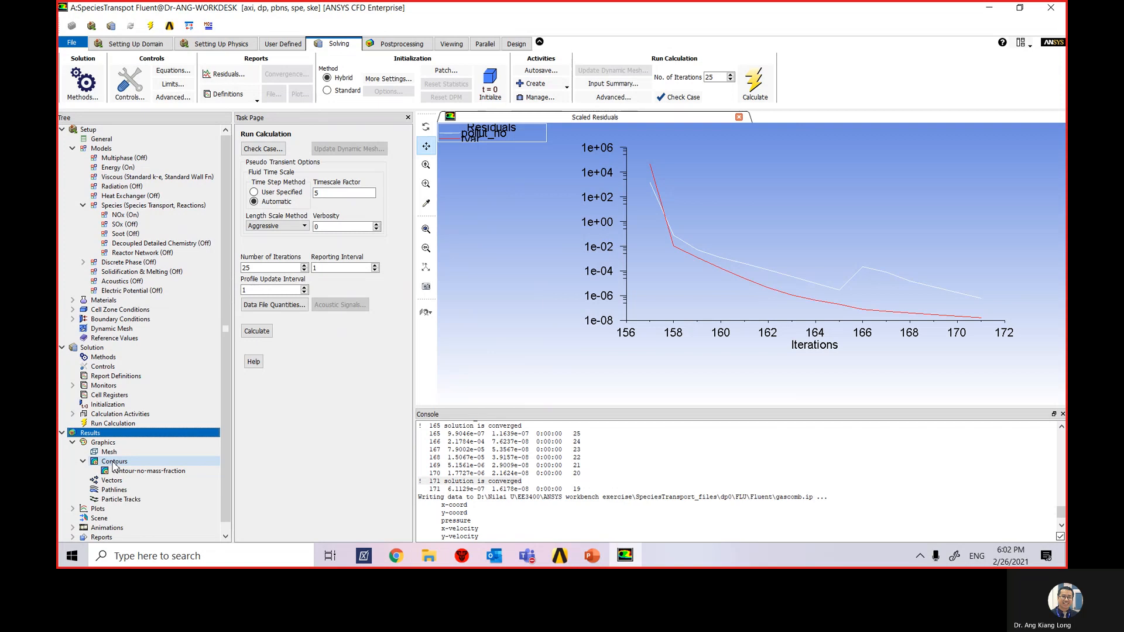
pyautogui.click(133, 472)
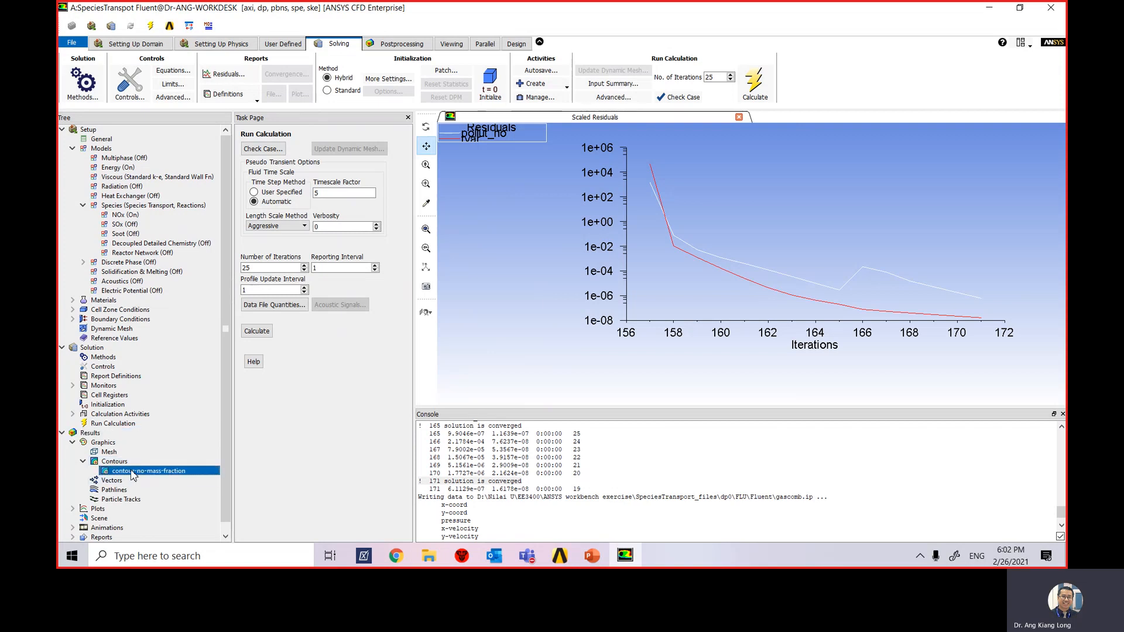
pyautogui.rightClick(134, 472)
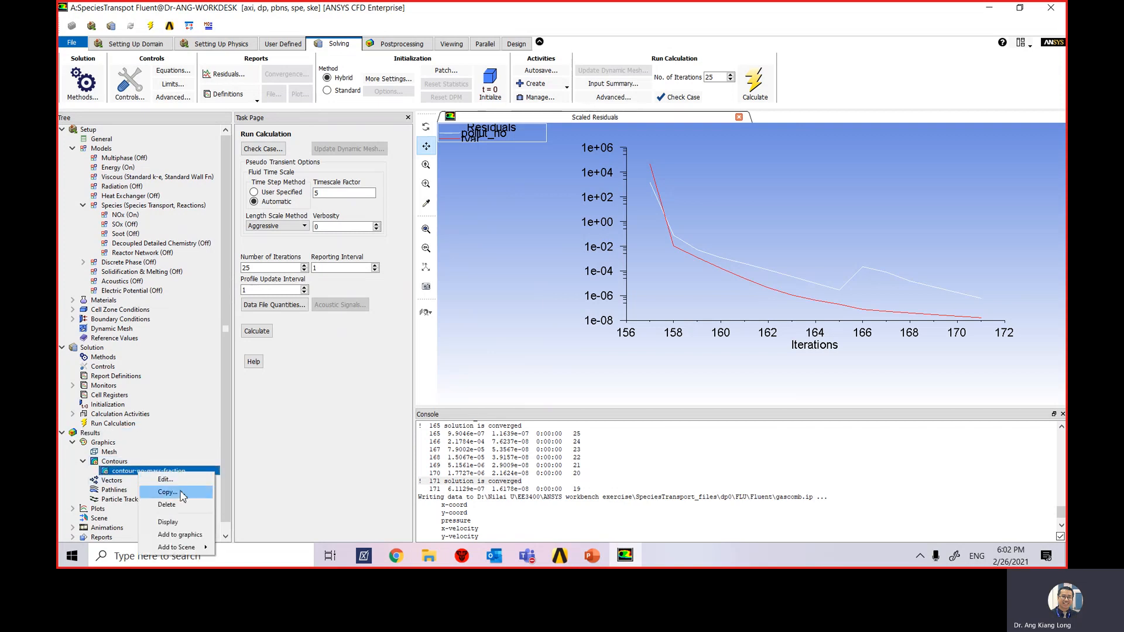
pyautogui.click(184, 524)
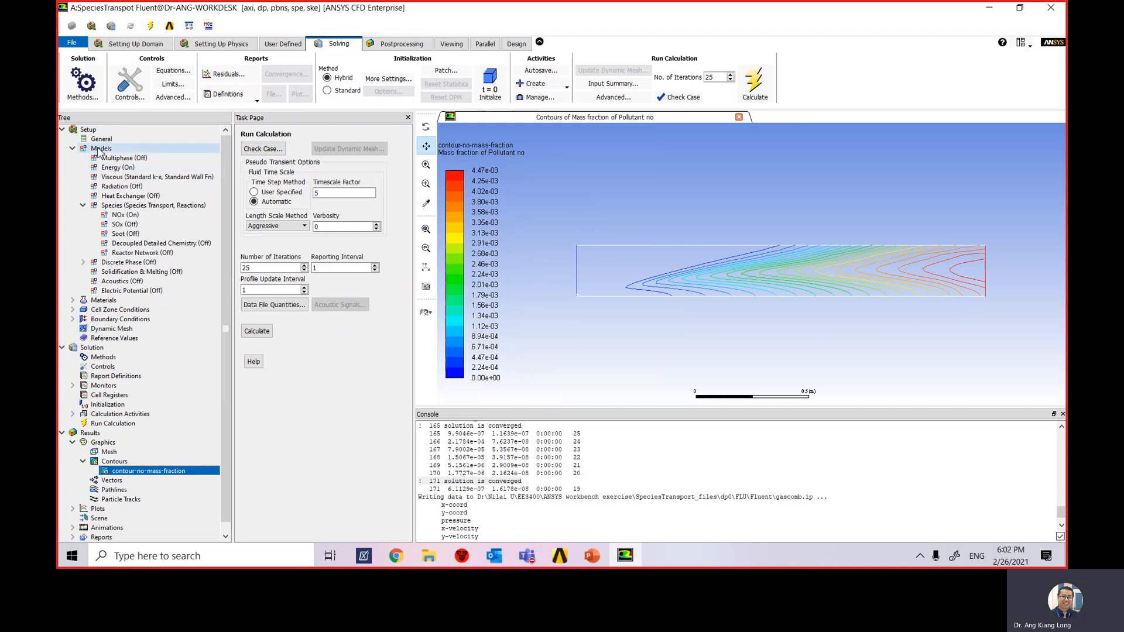
# Step: Enable the Prompt NOx pathway and disable Thermal NOx in the NOx model, and apply the change
pyautogui.doubleClick(128, 215)
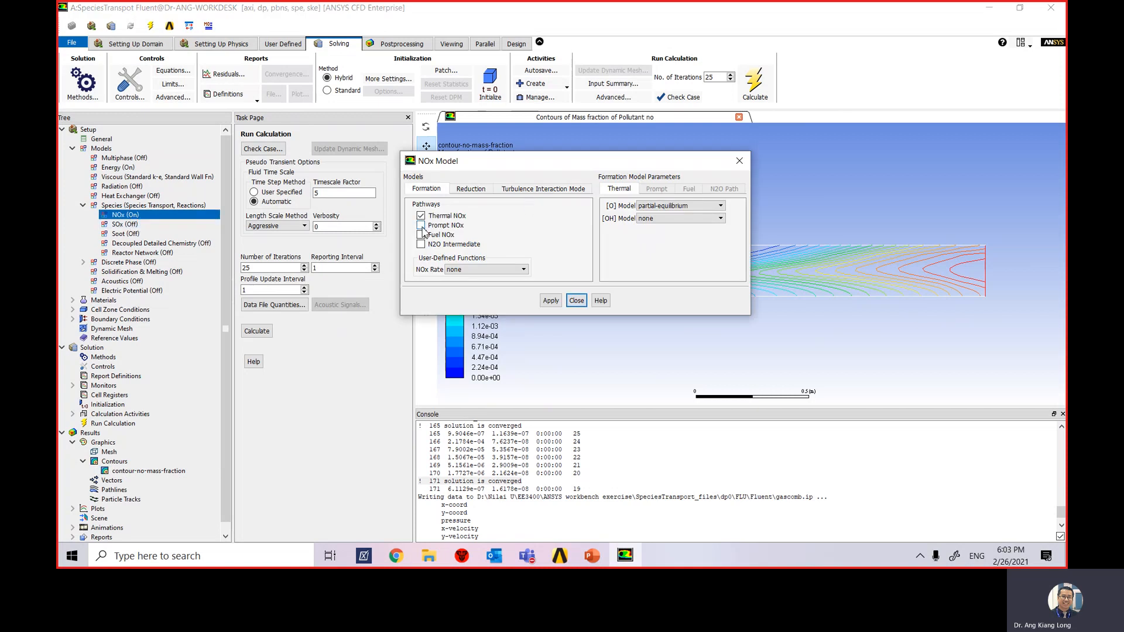
pyautogui.click(421, 226)
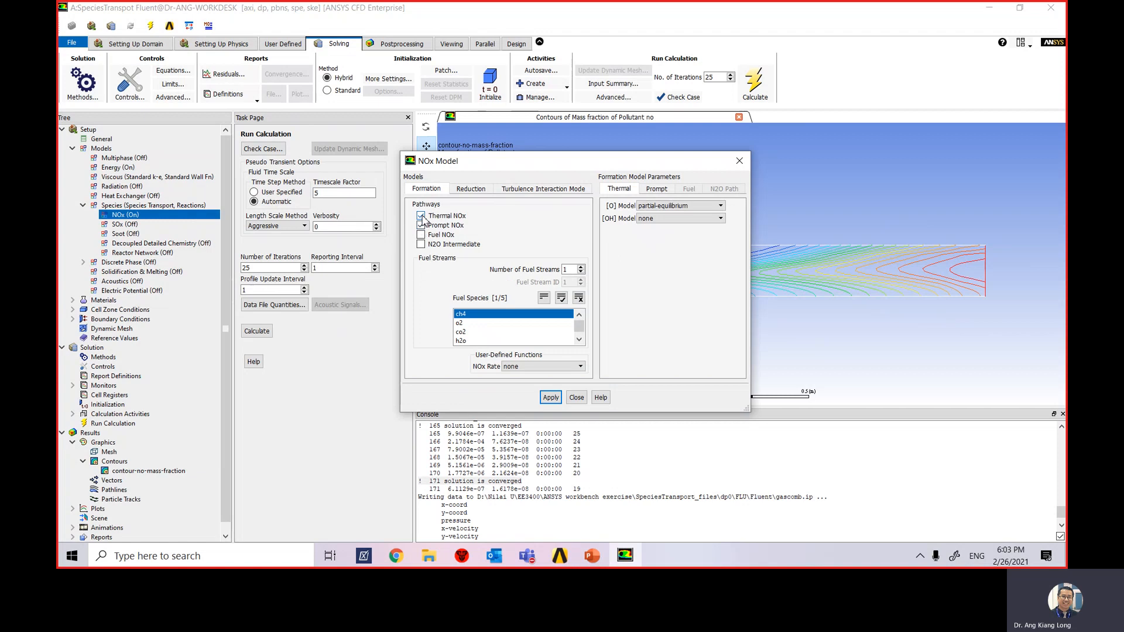
pyautogui.click(421, 216)
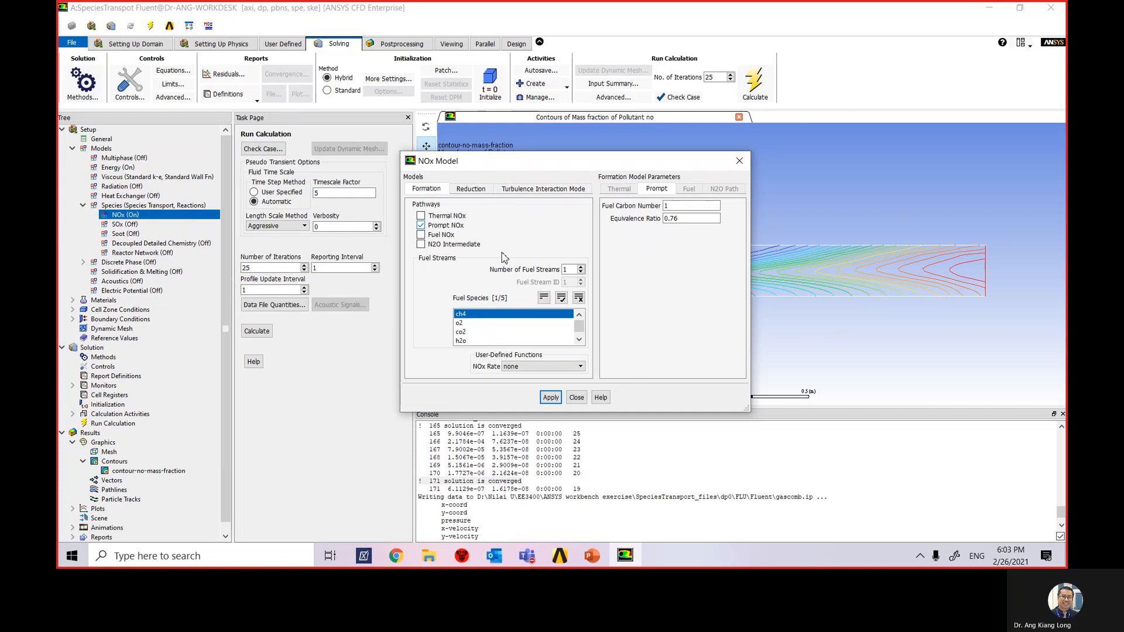
pyautogui.click(549, 398)
pyautogui.click(576, 397)
# Step: Run 25 iterations with only prompt NOx formation and check the console for the convergence of the residuals
pyautogui.scroll(-1, 211, 339)
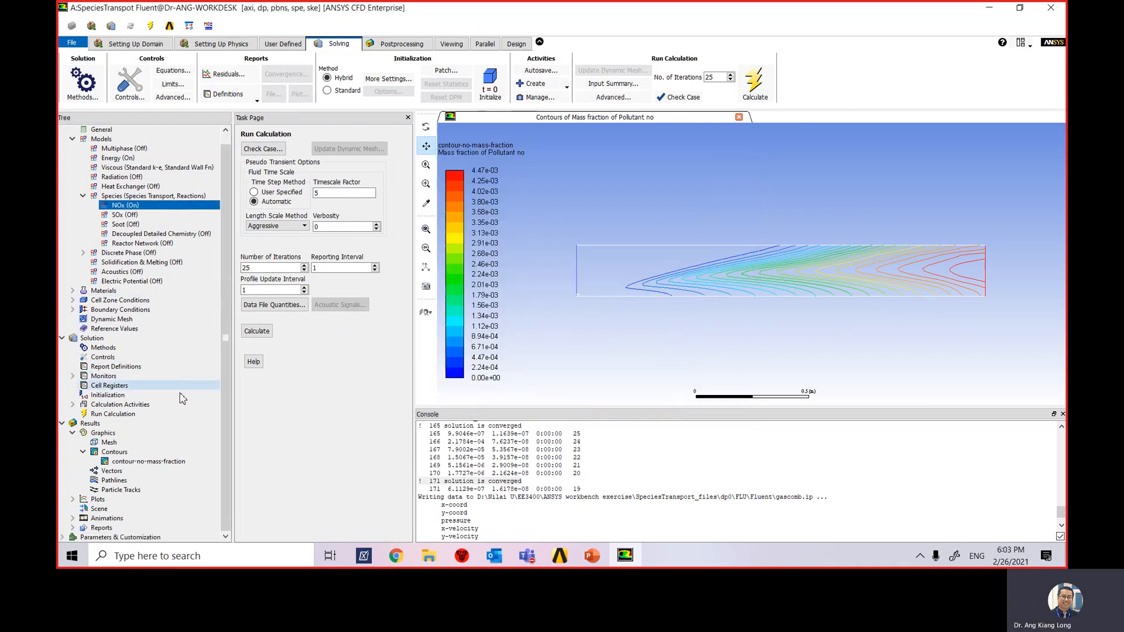
pyautogui.click(257, 331)
pyautogui.click(325, 327)
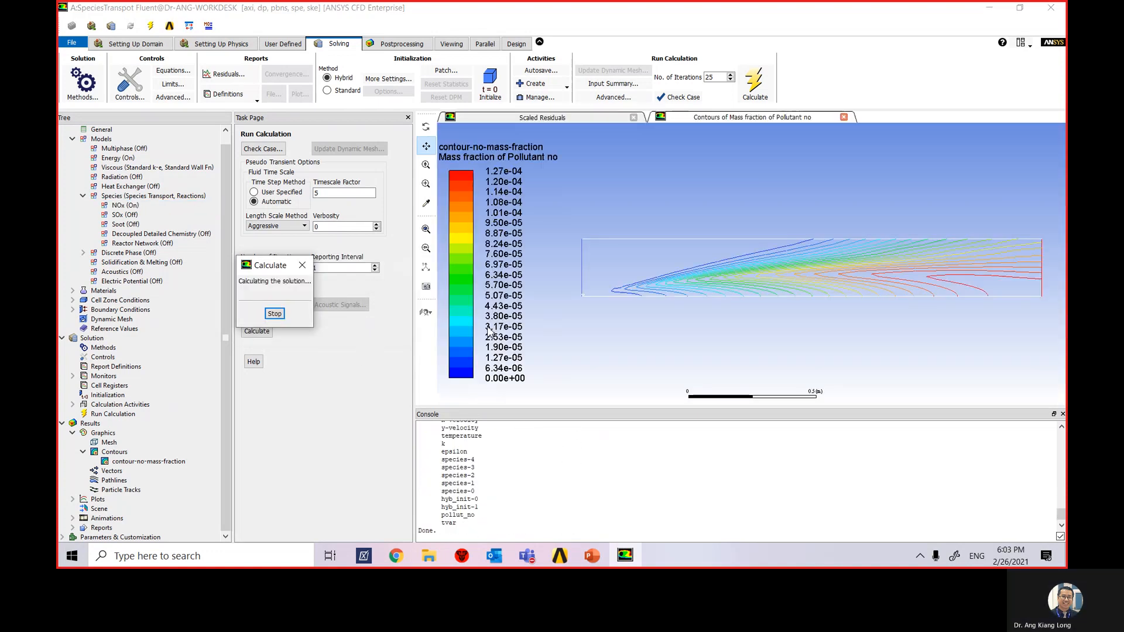
pyautogui.click(588, 297)
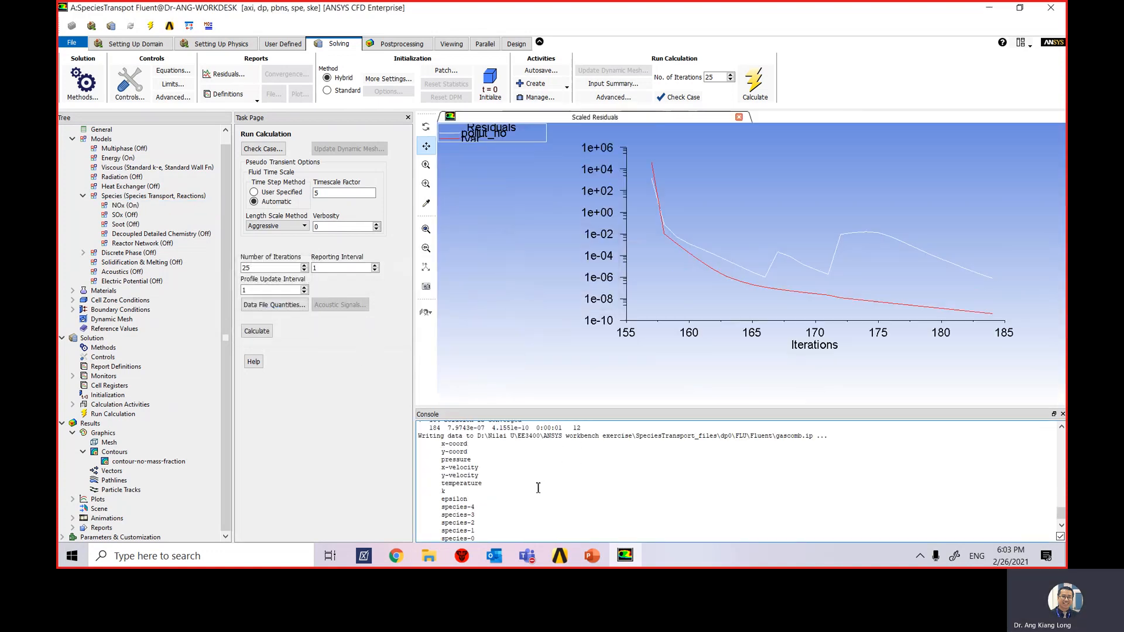
pyautogui.moveTo(521, 484); pyautogui.dragTo(421, 492)
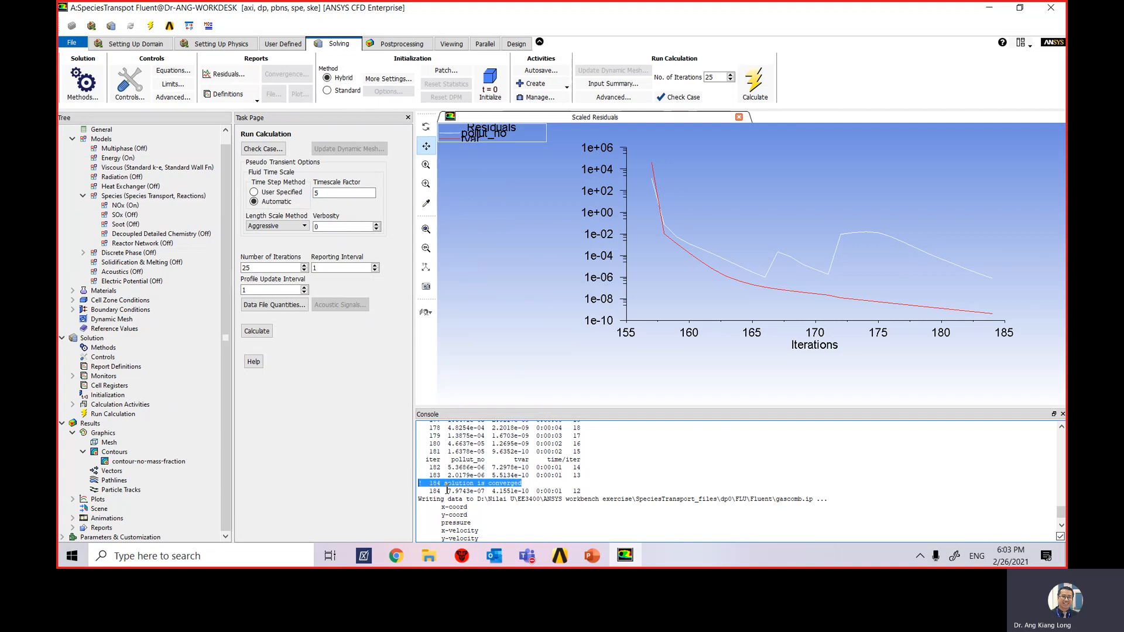
pyautogui.scroll(2, 447, 489)
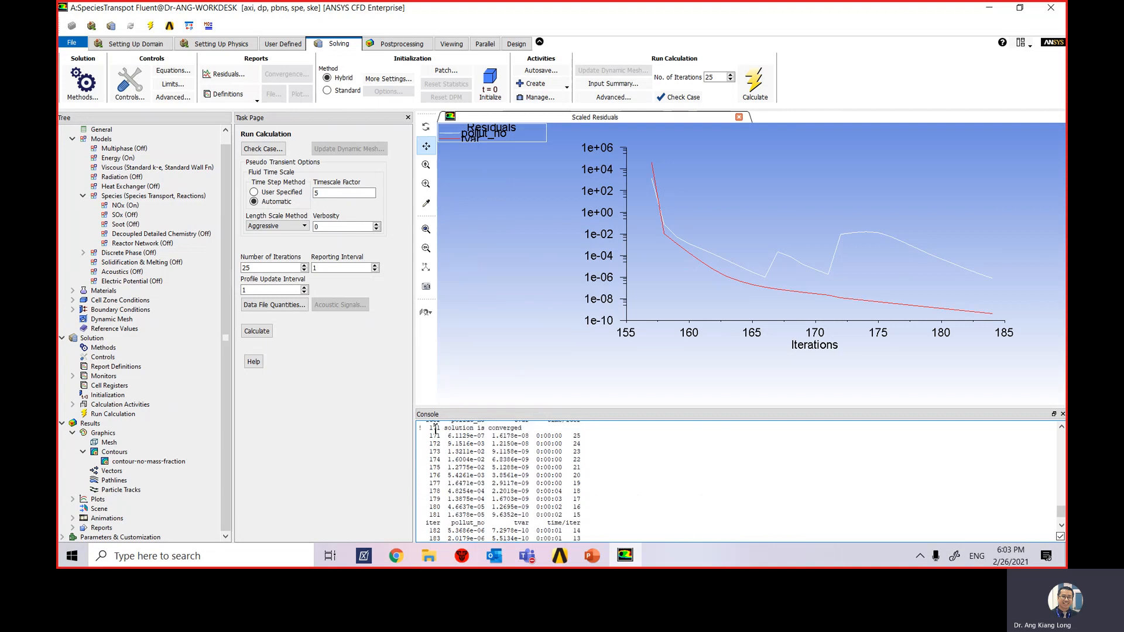
pyautogui.scroll(-1, 436, 492)
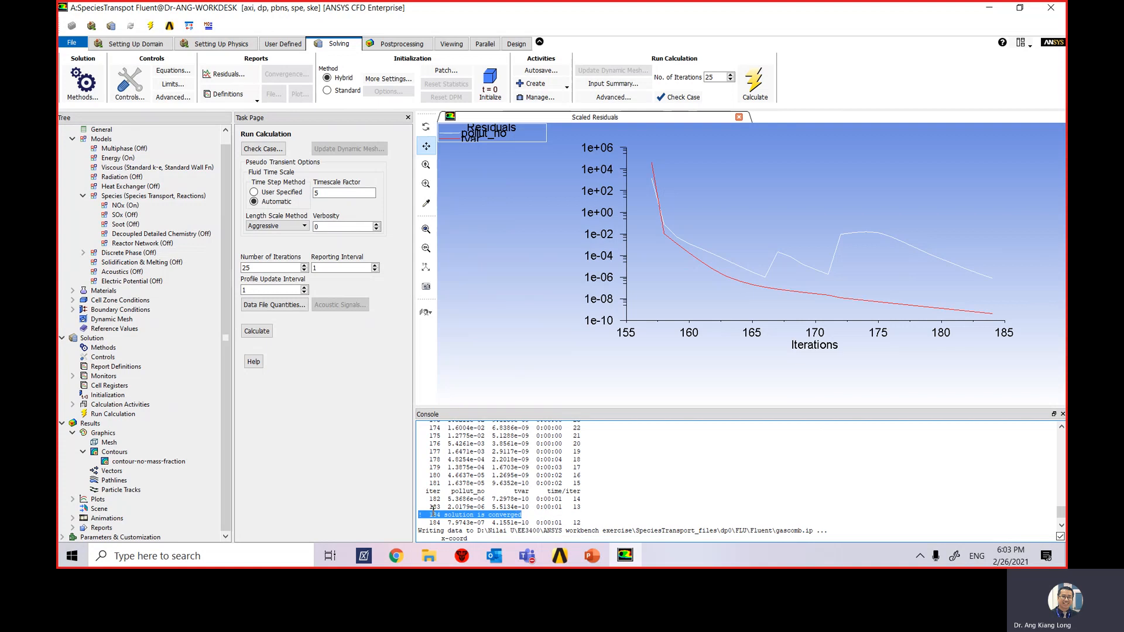
pyautogui.scroll(3, 440, 518)
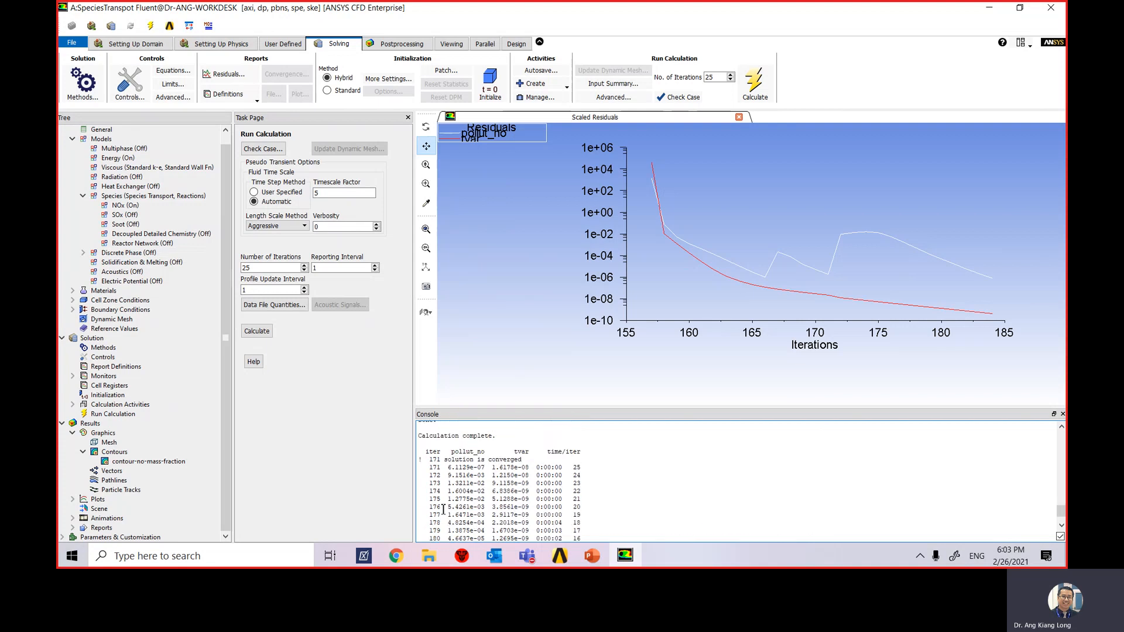
pyautogui.scroll(-3, 443, 509)
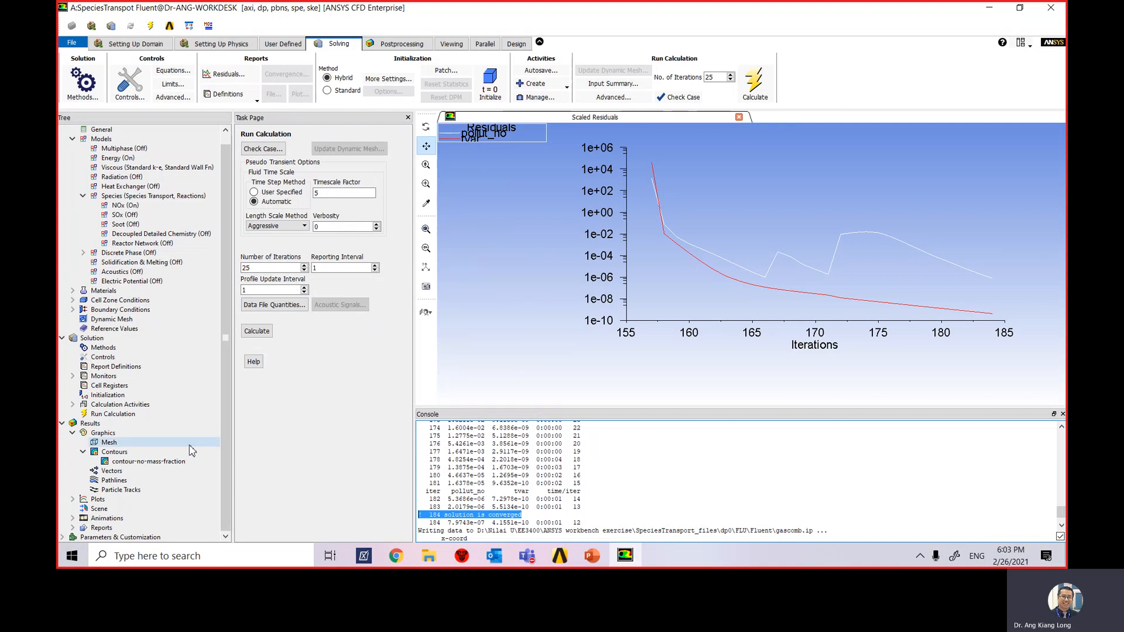
# Step: Redisplay the saved contour-no-mass-fraction plot for the prompt-only NOx solution
pyautogui.click(133, 463)
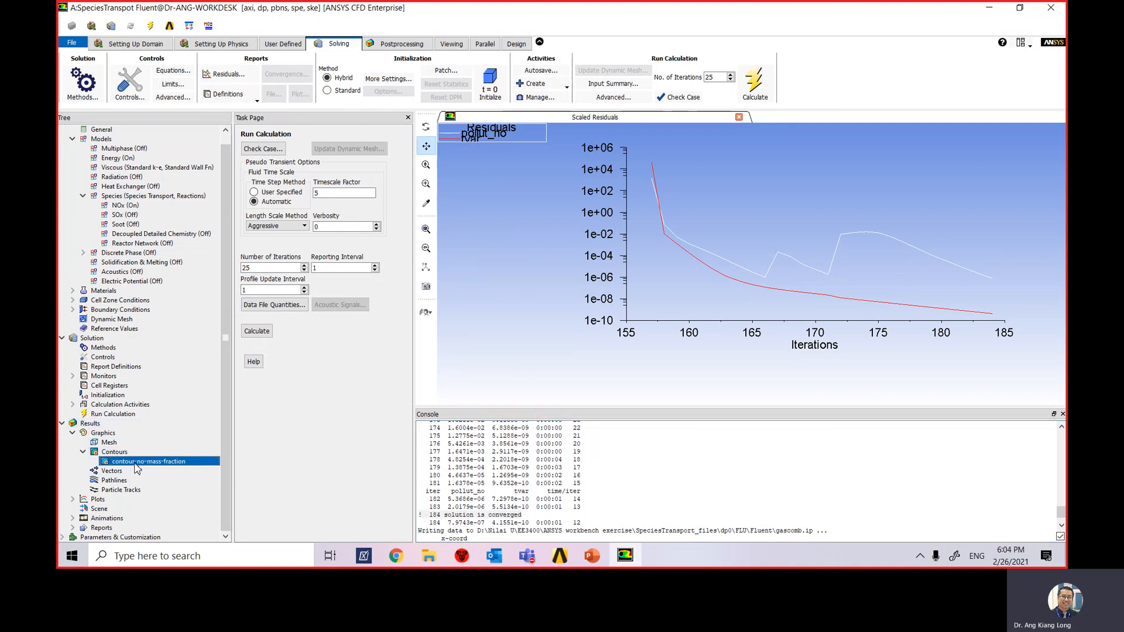
pyautogui.rightClick(140, 462)
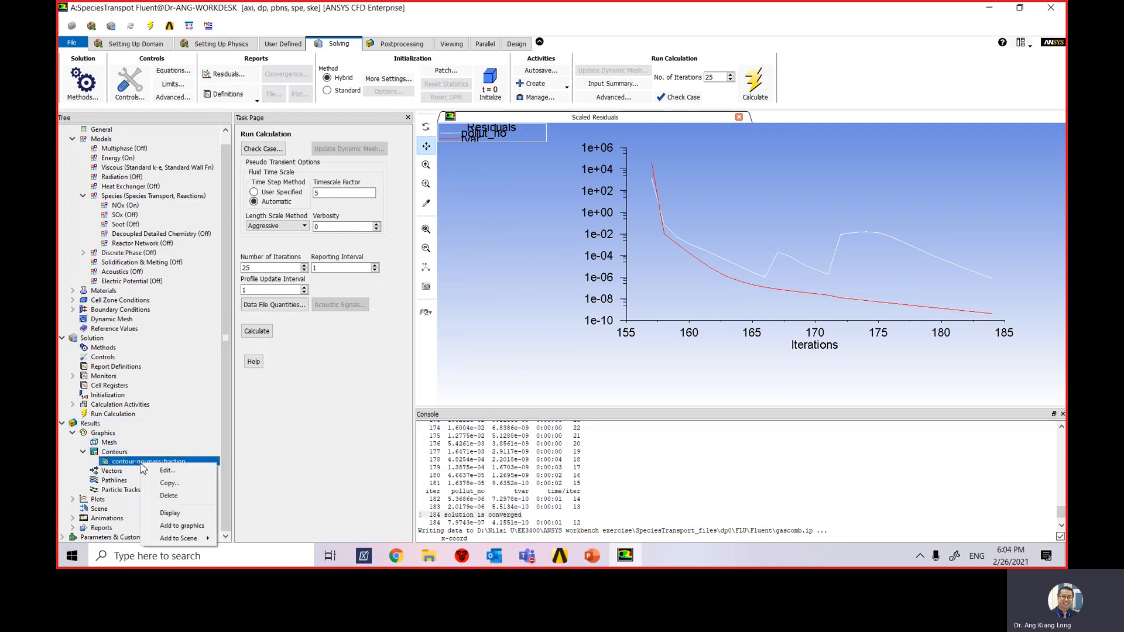
pyautogui.click(170, 514)
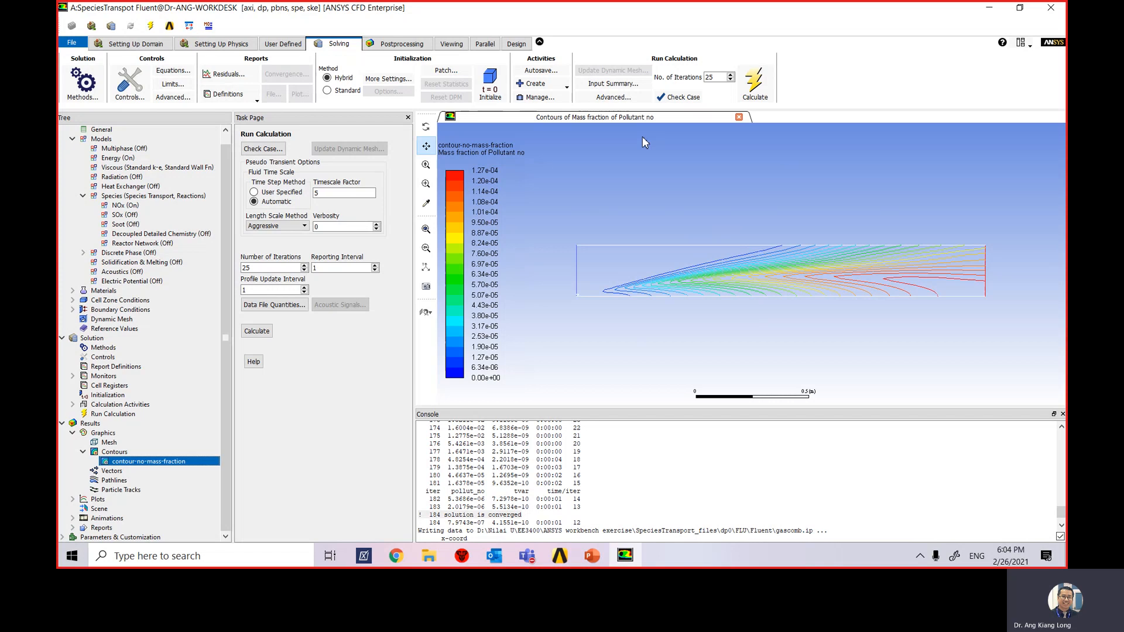
# Step: Compute the mass-weighted average of the mass fraction of Pollutant no on pressure-outlet-9 for the prompt-only solution, and close the surface integral report
pyautogui.click(399, 44)
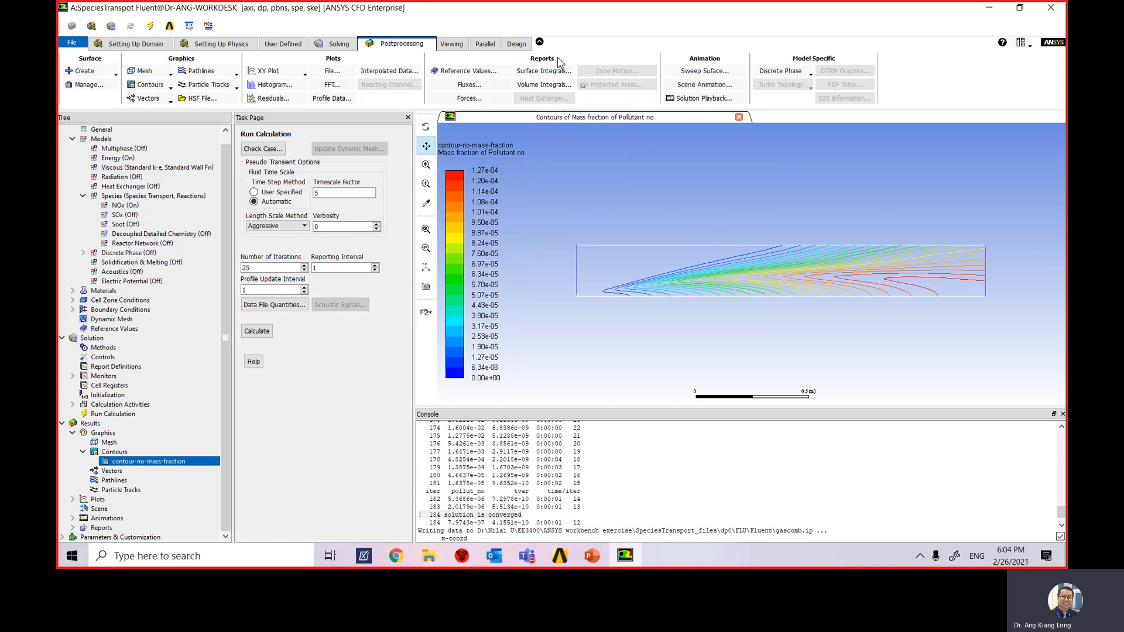
pyautogui.click(543, 71)
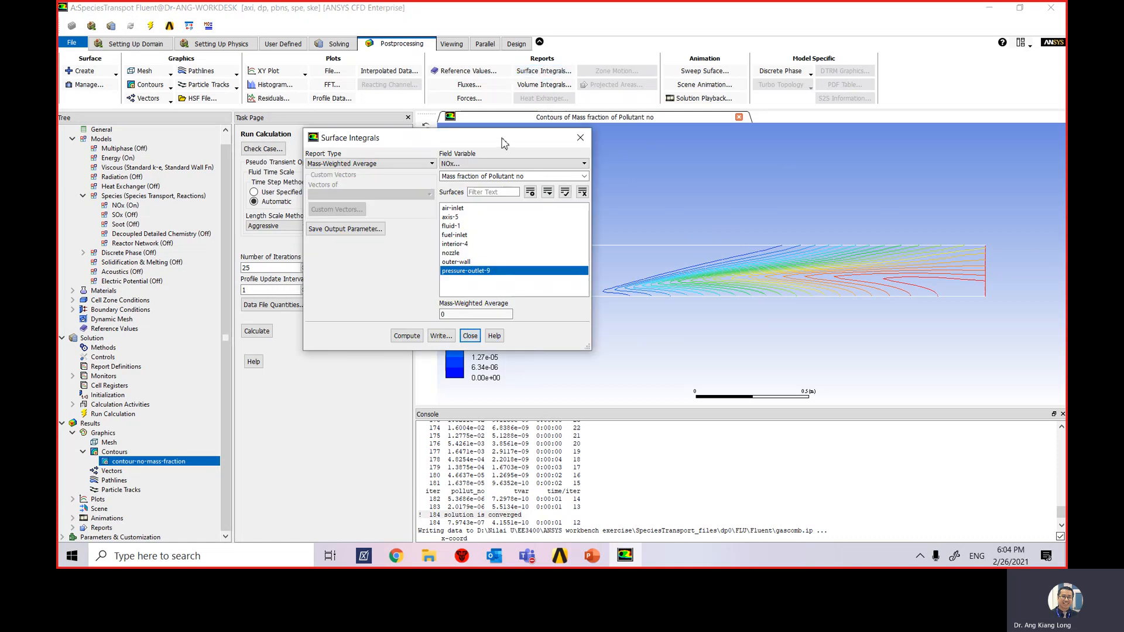
pyautogui.moveTo(504, 143); pyautogui.dragTo(550, 116)
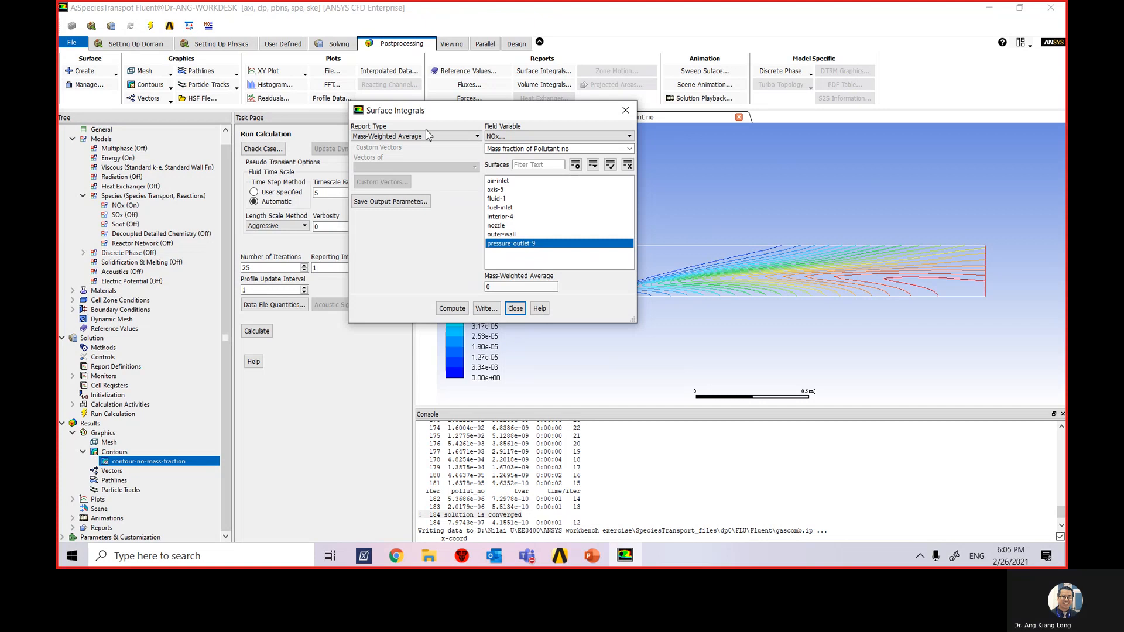
pyautogui.click(516, 137)
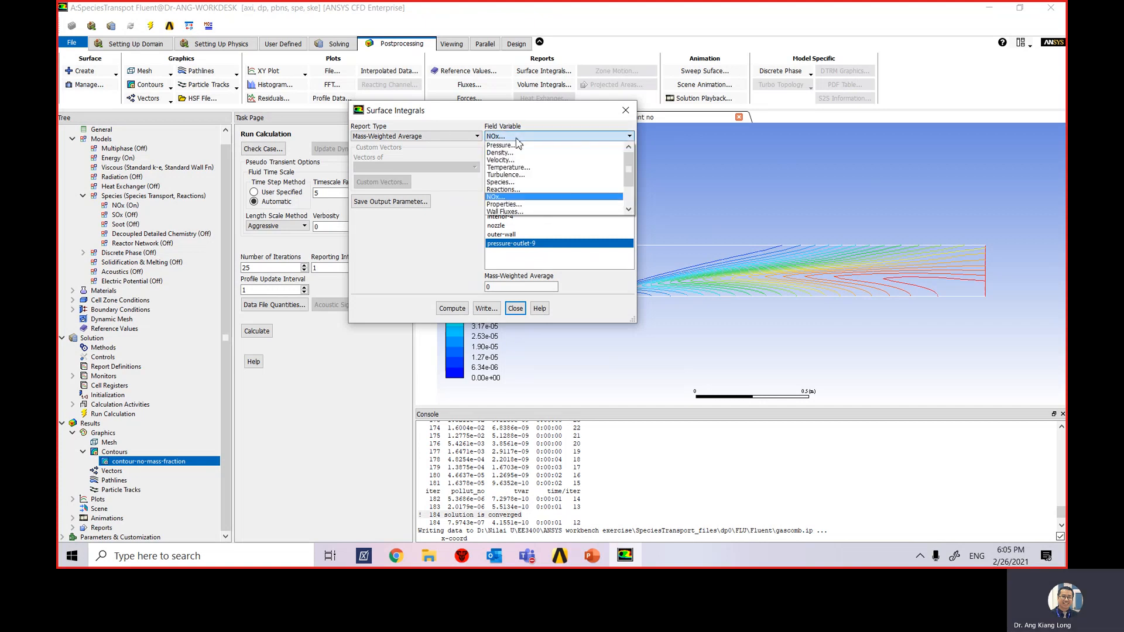
pyautogui.click(527, 192)
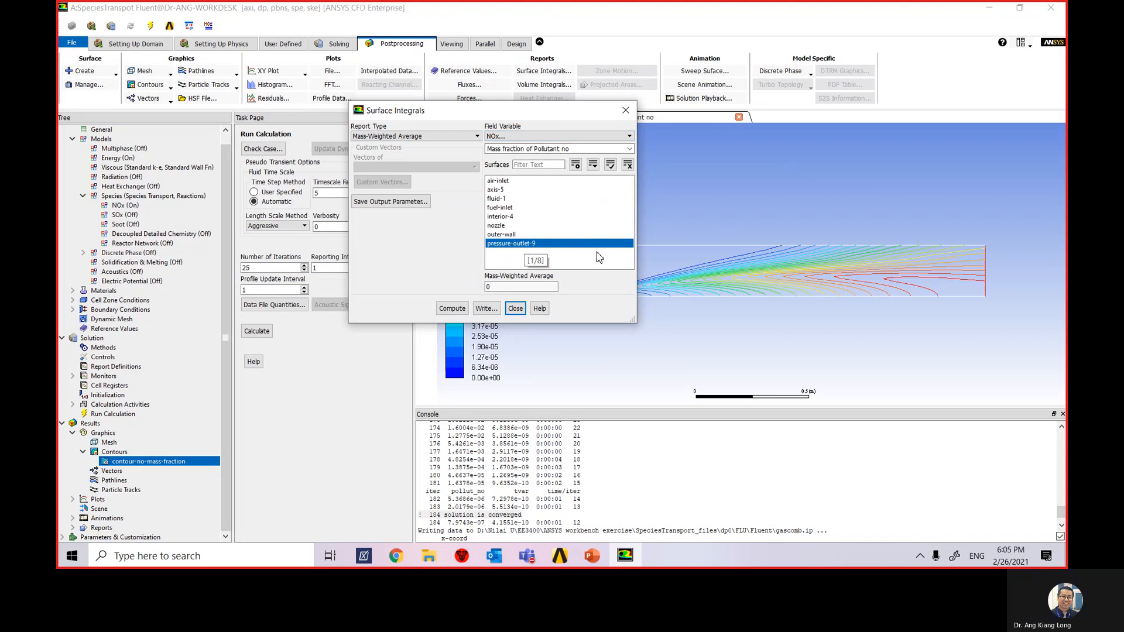
pyautogui.click(452, 309)
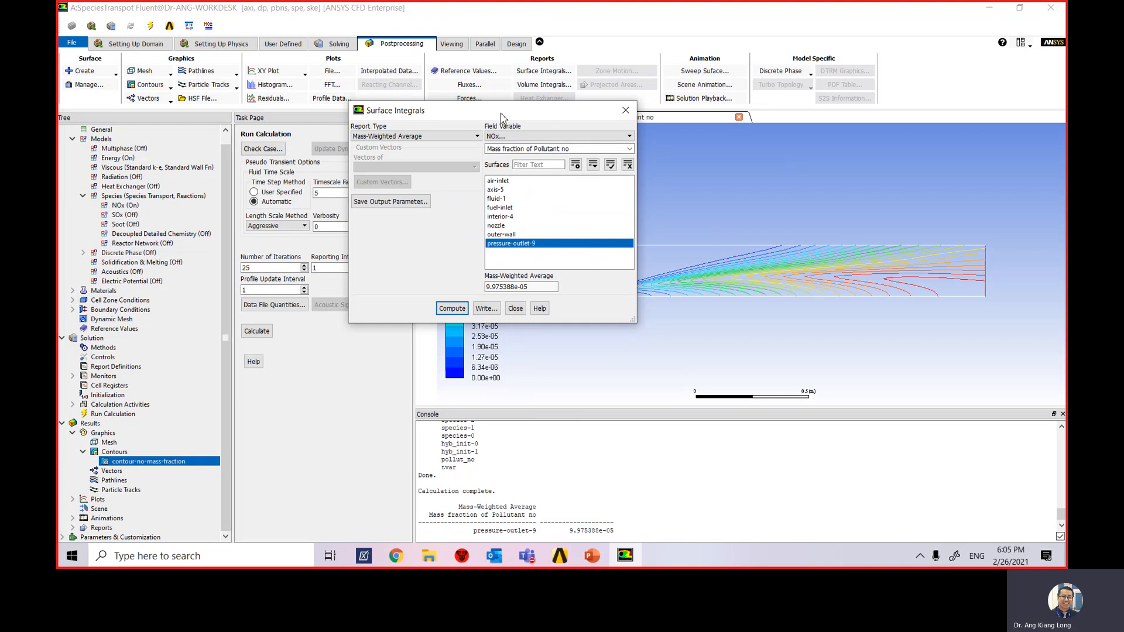
pyautogui.moveTo(504, 112); pyautogui.dragTo(457, 112)
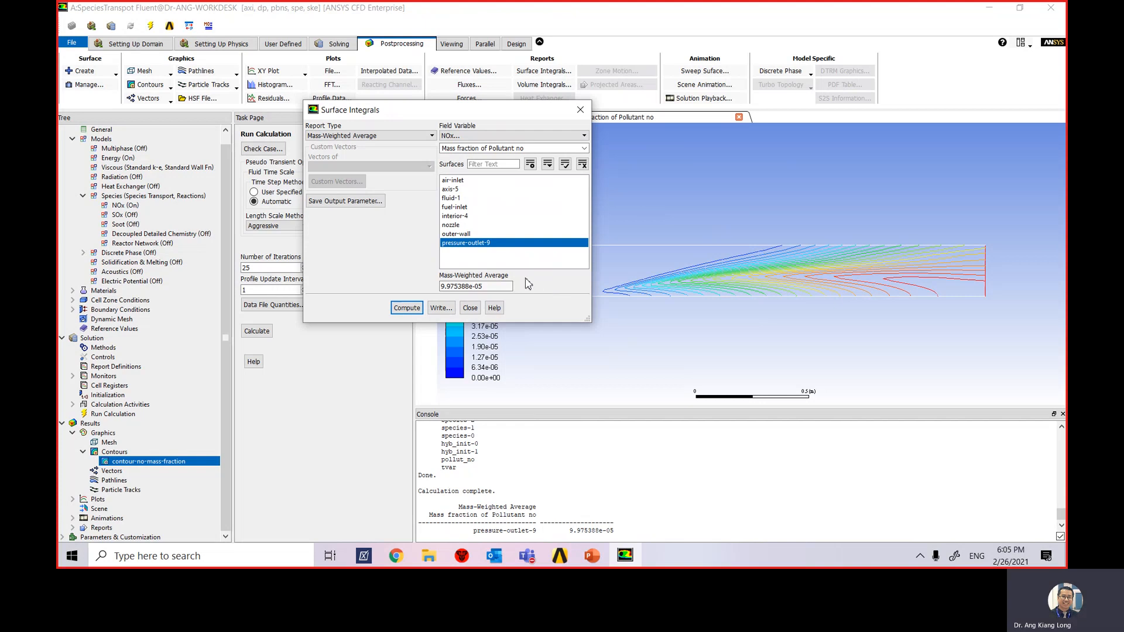
pyautogui.click(469, 309)
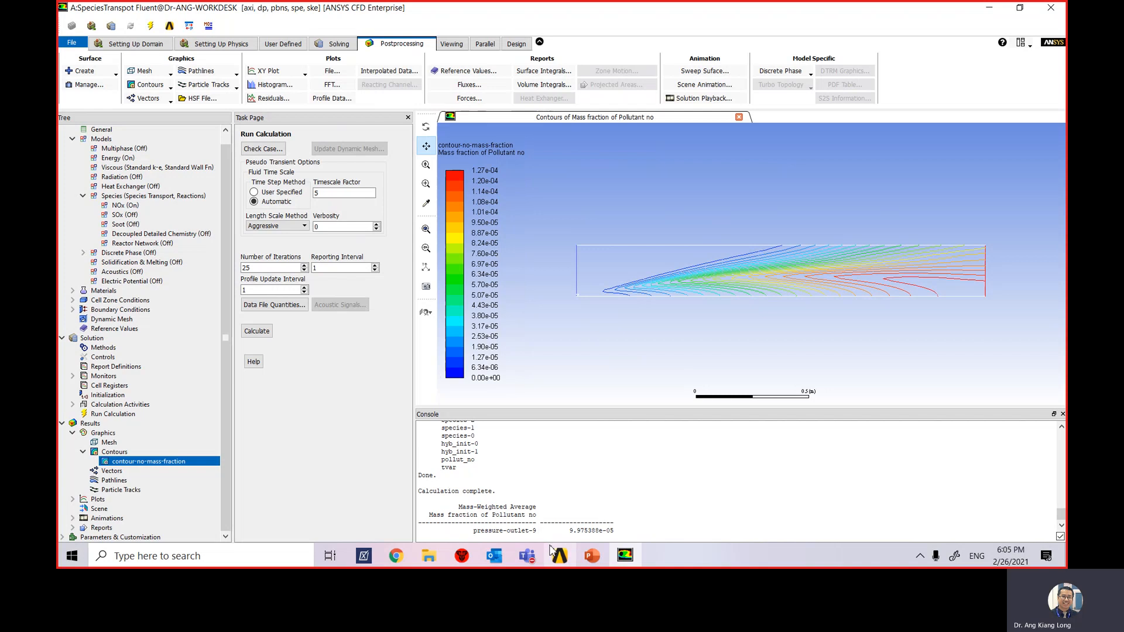
# Step: Switch to PowerPoint and show slide 57 full screen to review the NO ppm equation and its custom field function definition
pyautogui.click(592, 556)
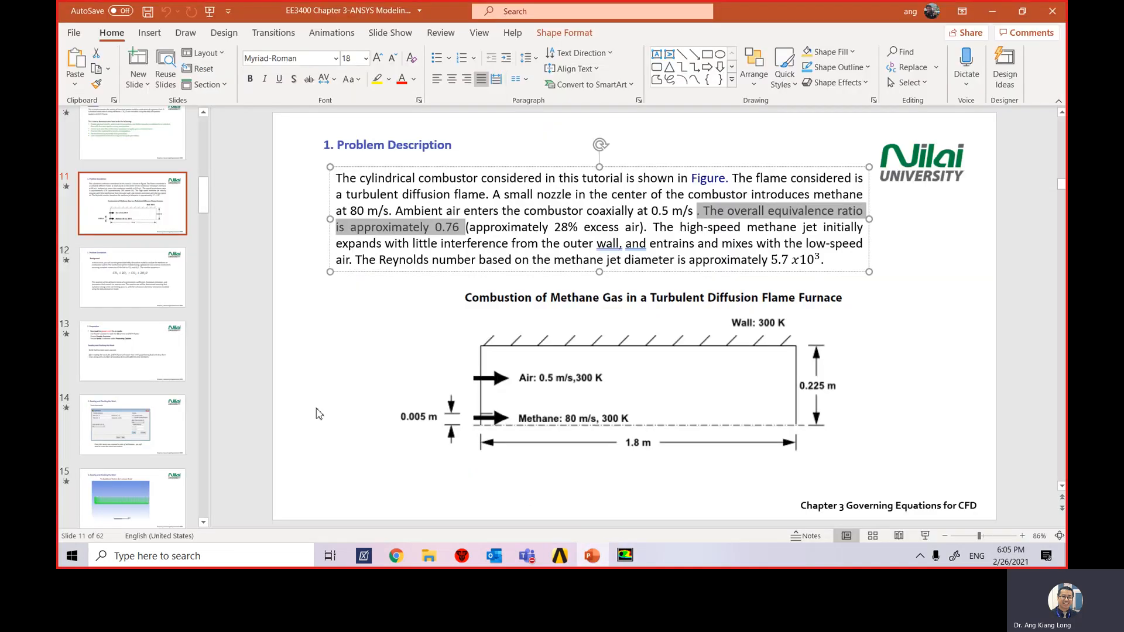
pyautogui.moveTo(203, 196); pyautogui.dragTo(203, 492)
pyautogui.click(133, 262)
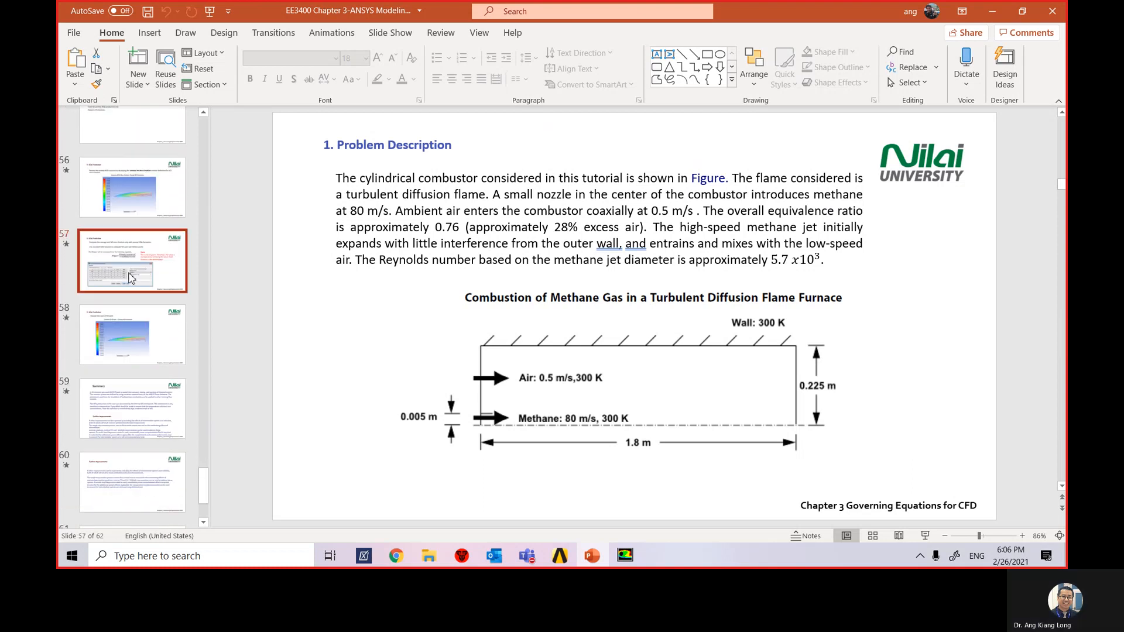
pyautogui.click(925, 536)
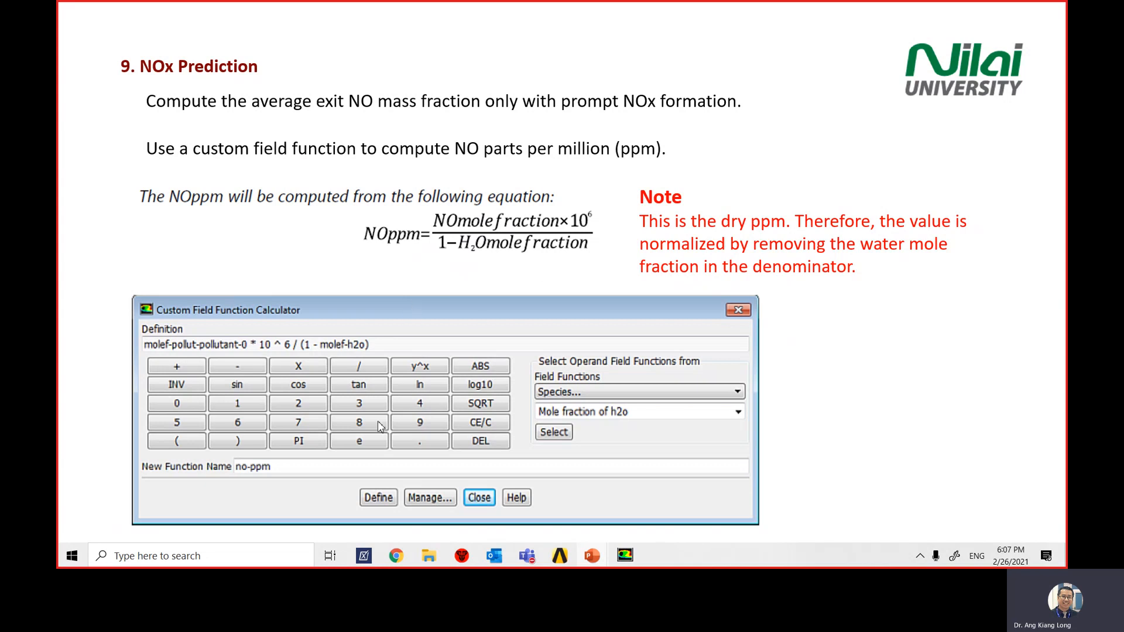
# Step: Switch to Fluent, open the Custom Field Function Calculator, and recheck the NO ppm equation on the PowerPoint slide before returning to Fluent
pyautogui.click(626, 561)
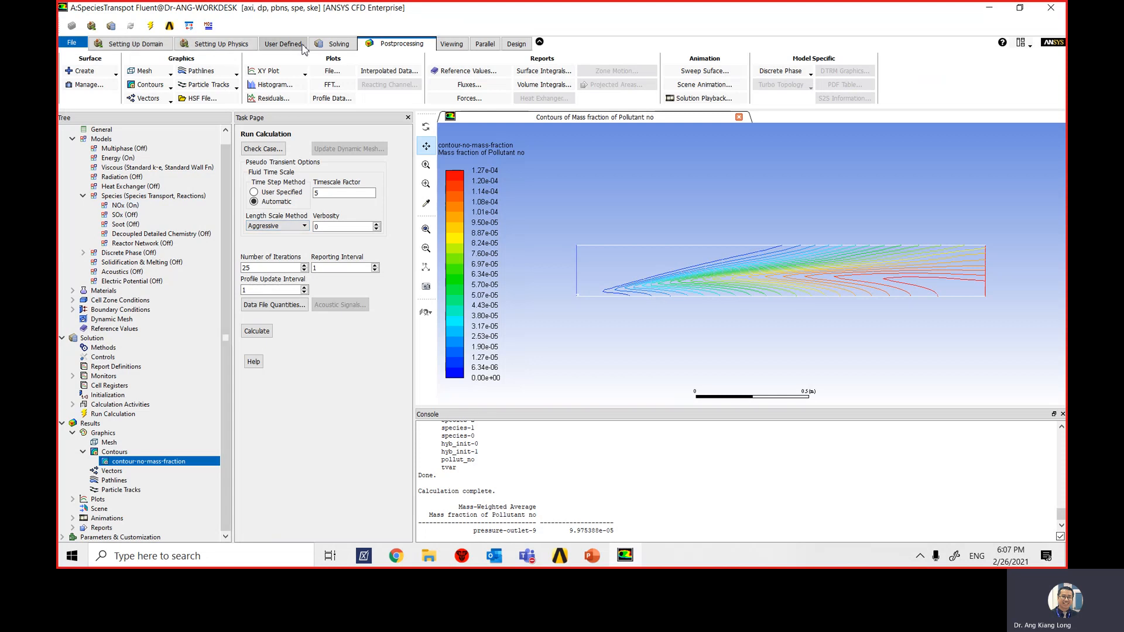
pyautogui.click(287, 45)
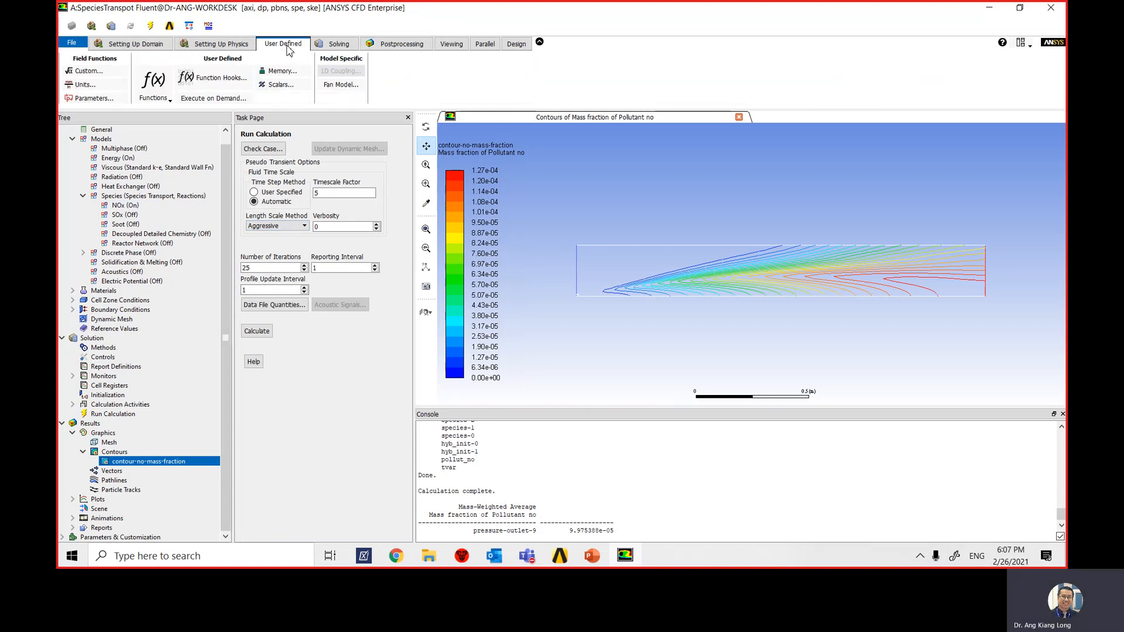
pyautogui.click(109, 78)
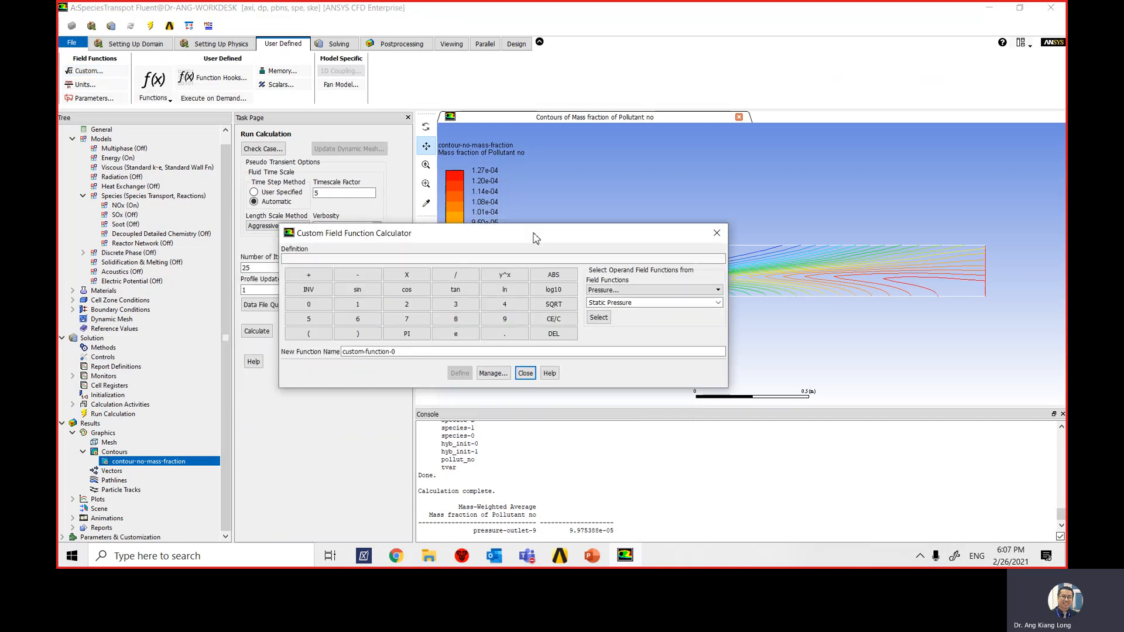
pyautogui.moveTo(534, 237); pyautogui.dragTo(542, 166)
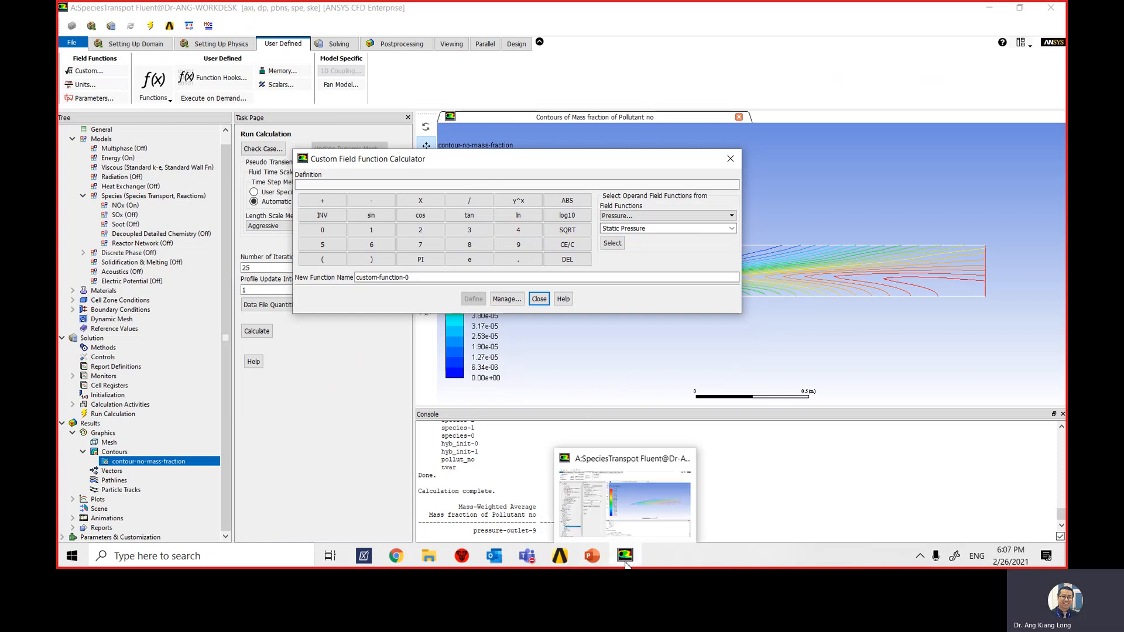
pyautogui.click(592, 555)
pyautogui.click(647, 513)
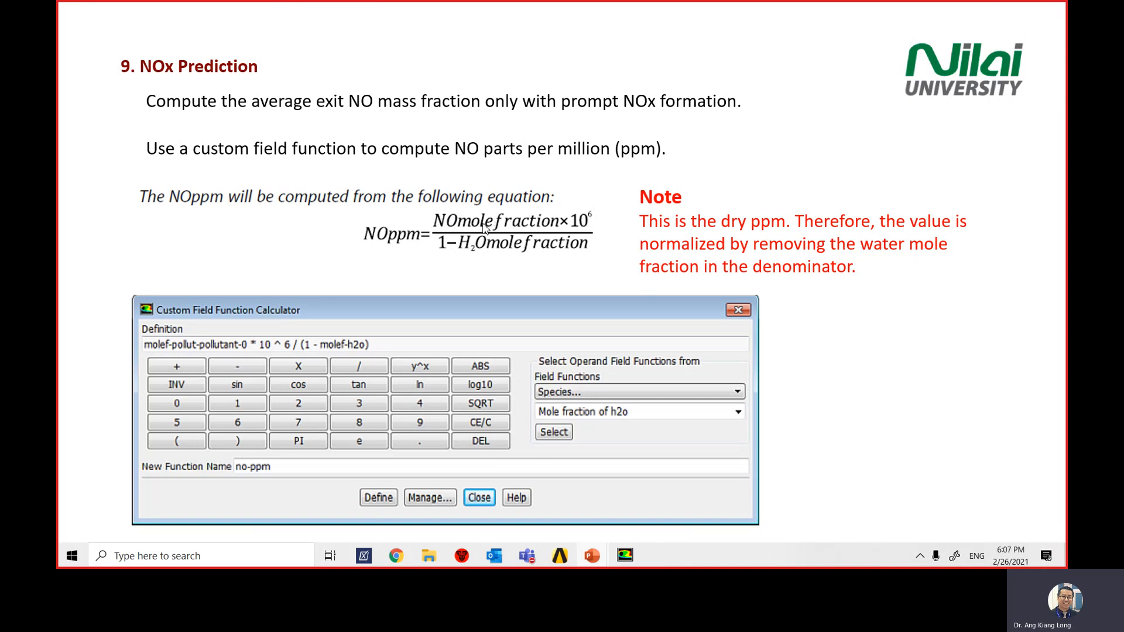
pyautogui.click(626, 555)
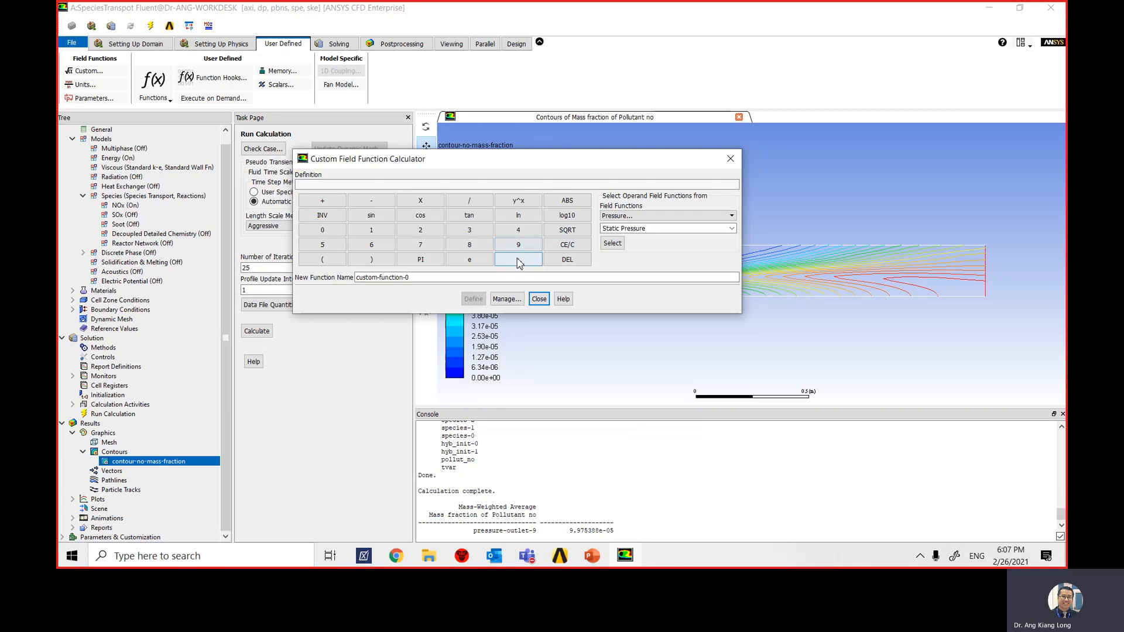
# Step: Insert the NOx field function Mass fraction of Pollutant no as the first operand of the custom function, consulting the equation slide
pyautogui.click(688, 217)
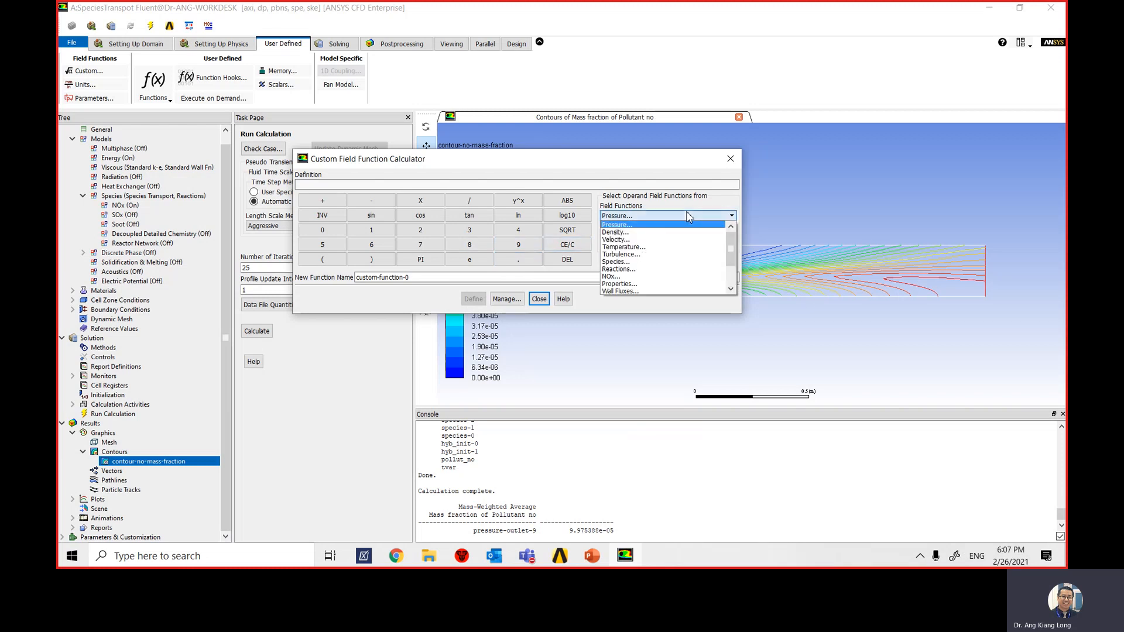
pyautogui.click(659, 266)
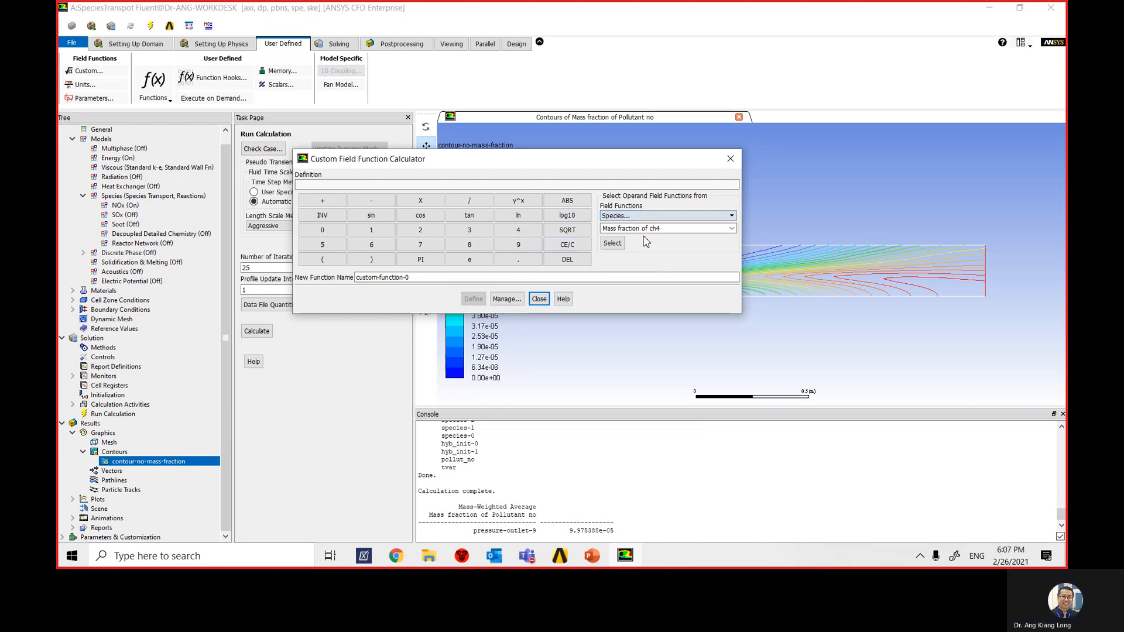
pyautogui.click(732, 229)
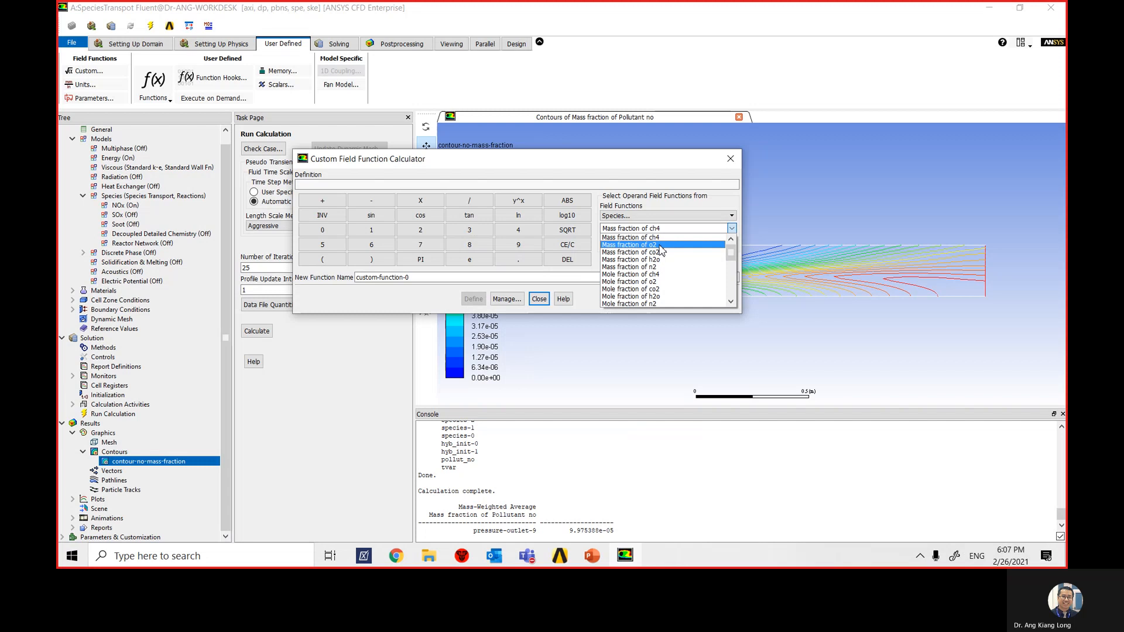
pyautogui.click(684, 218)
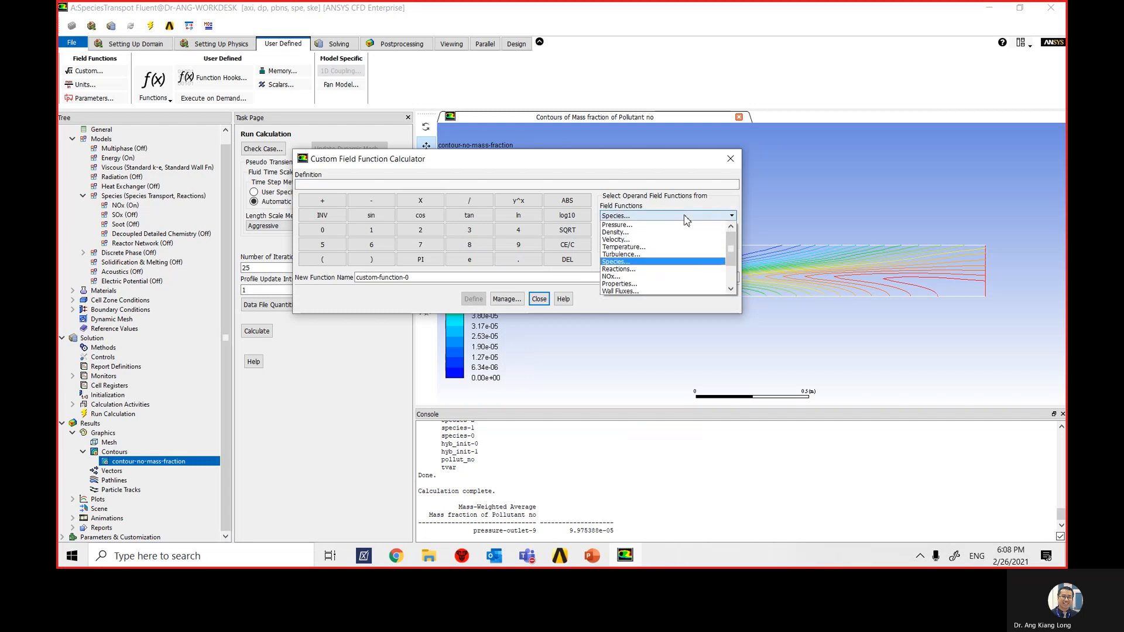
pyautogui.click(657, 277)
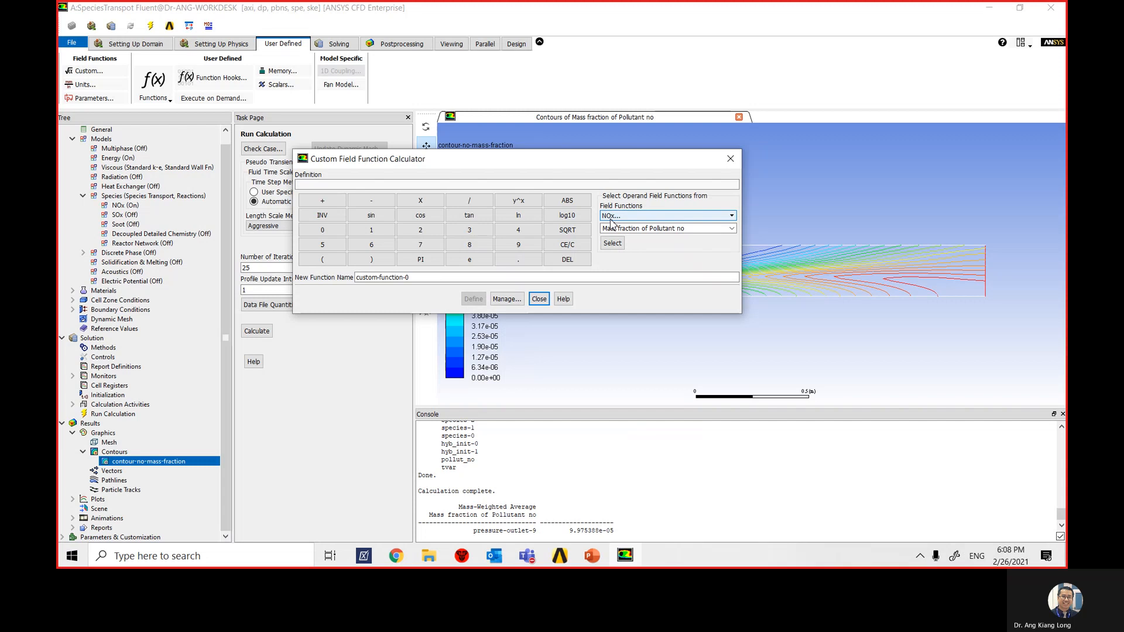
pyautogui.click(629, 559)
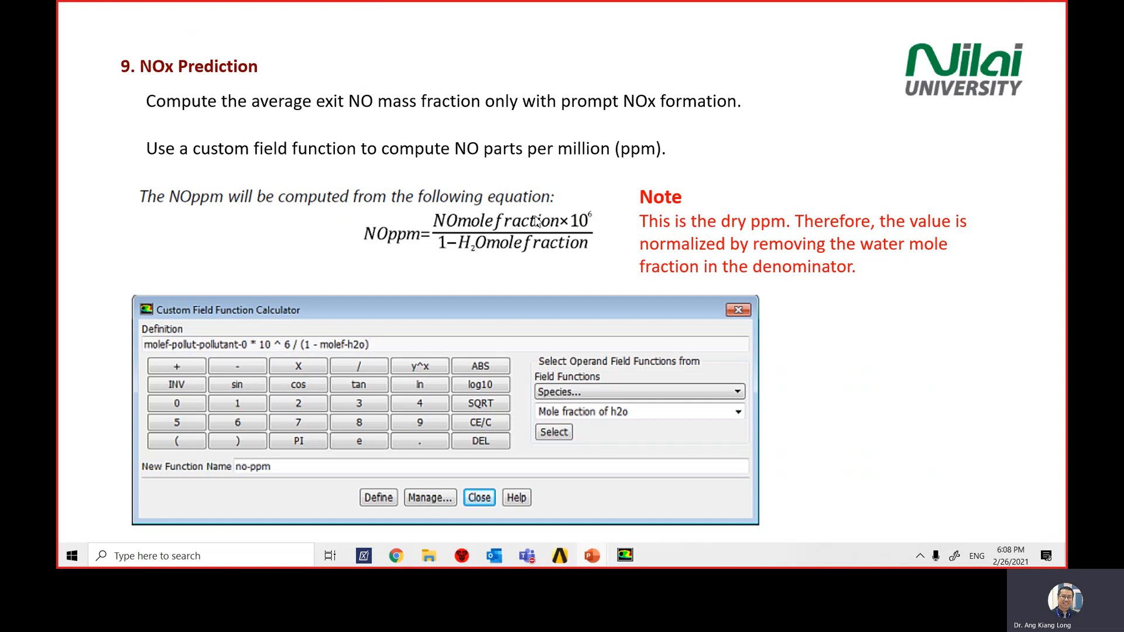
pyautogui.click(628, 561)
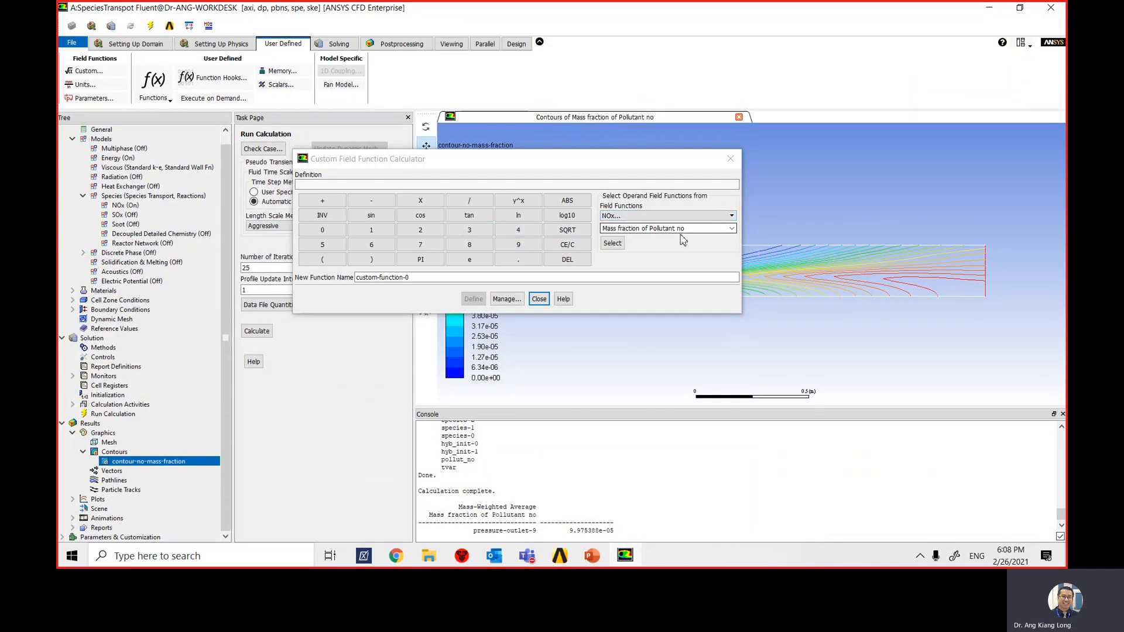
pyautogui.click(613, 244)
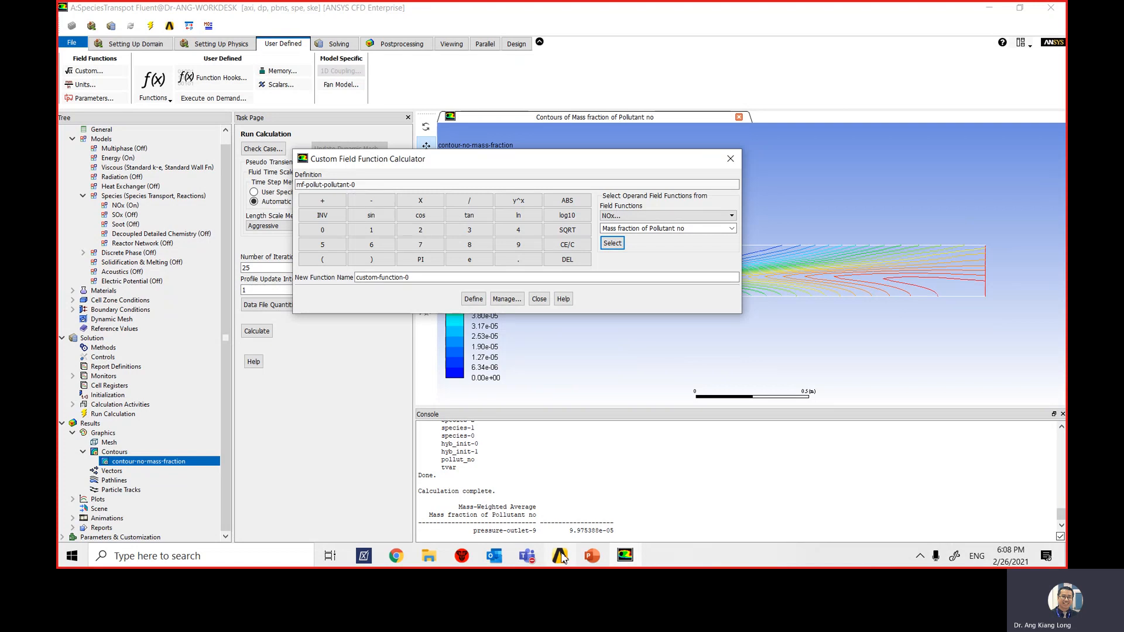
# Step: Check the numerator on the PowerPoint slide, return to Fluent, and multiply the pollutant operand by 10 ^ 6 in the definition
pyautogui.click(592, 555)
pyautogui.click(642, 531)
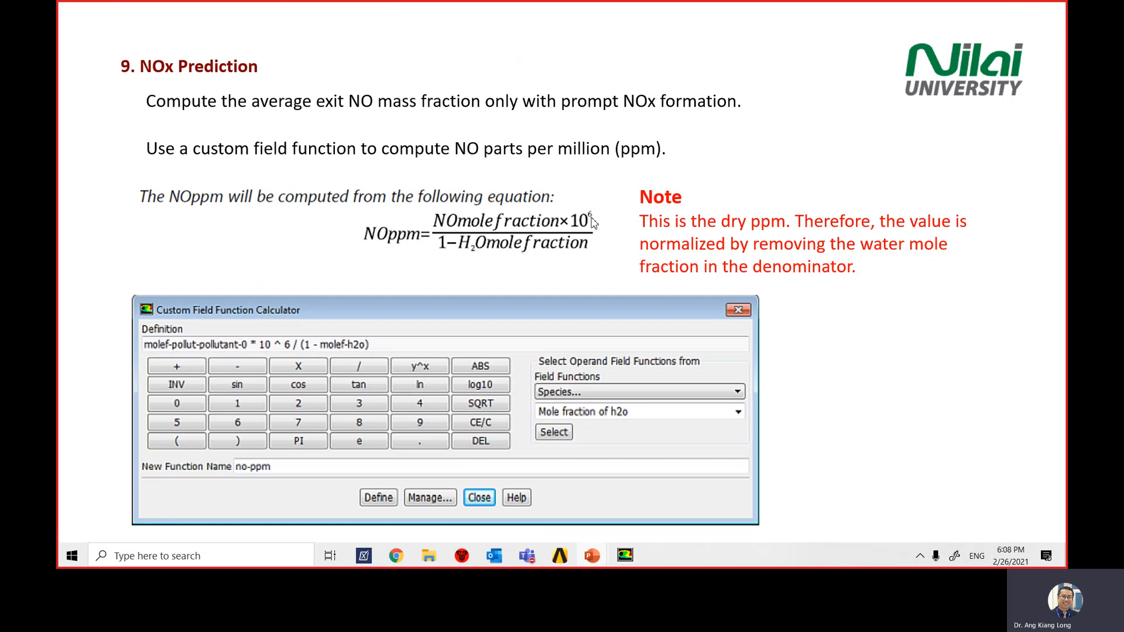
pyautogui.click(627, 560)
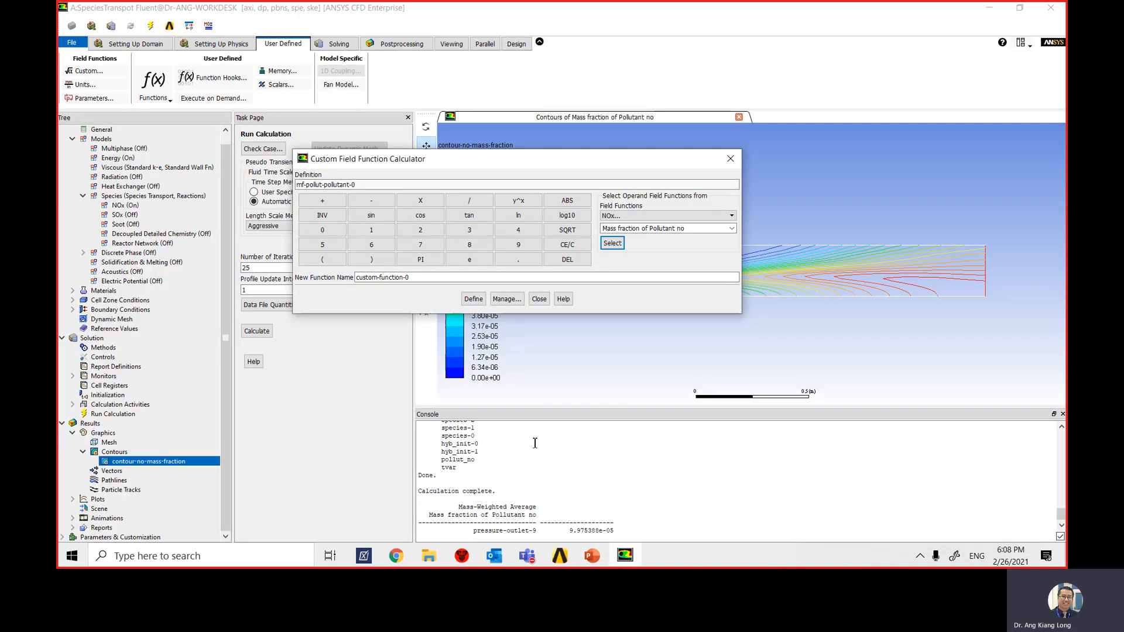
pyautogui.click(422, 202)
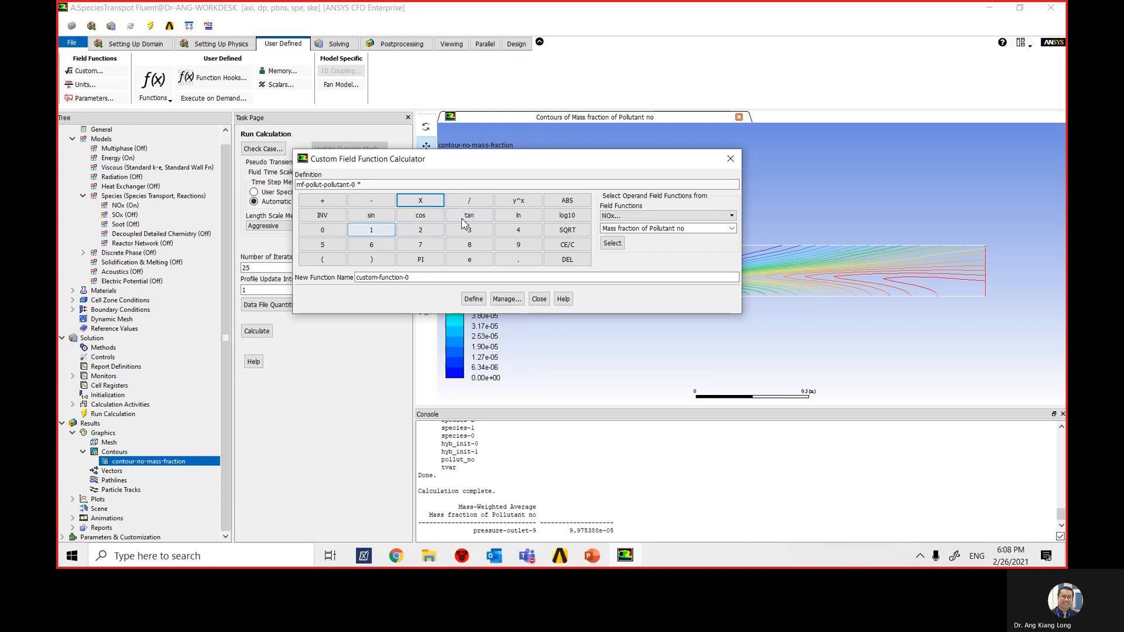
pyautogui.click(372, 233)
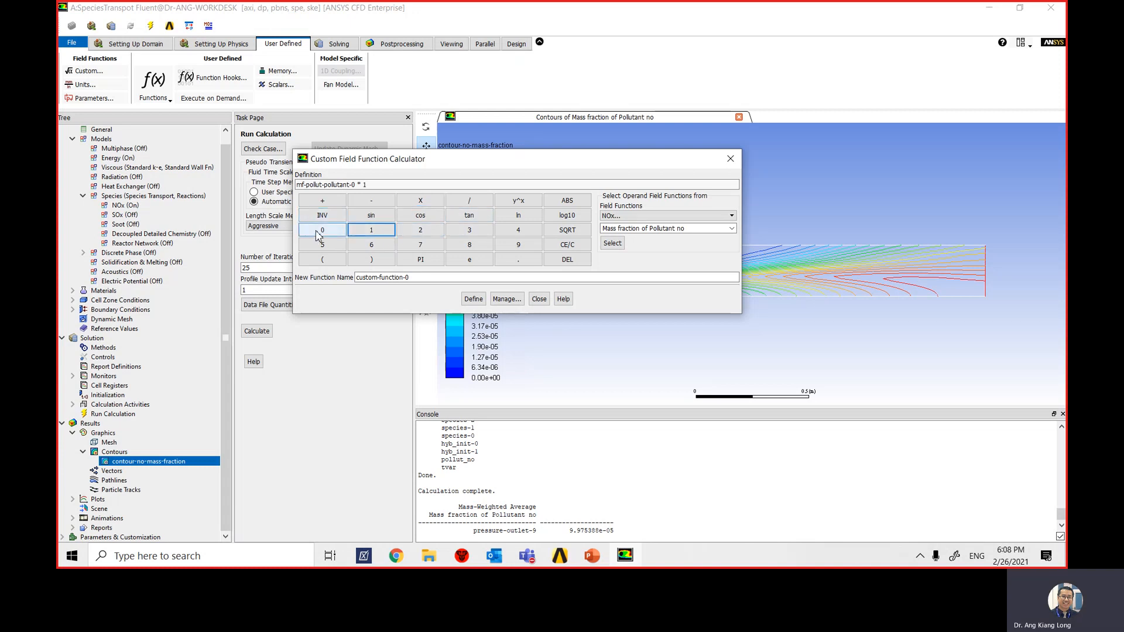
pyautogui.click(323, 230)
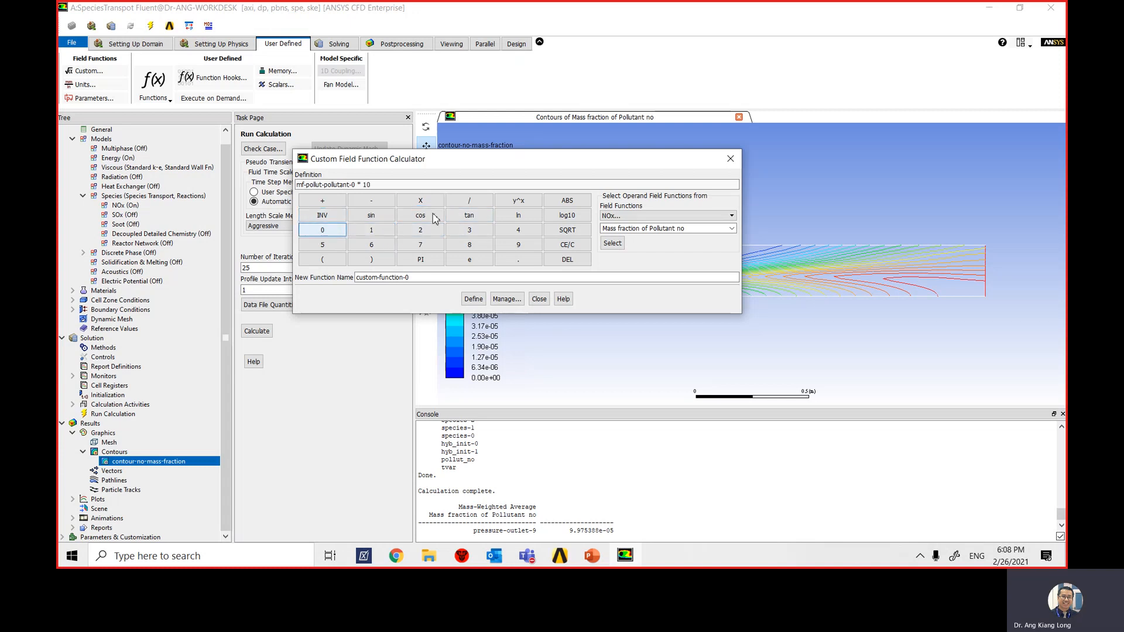
pyautogui.click(518, 201)
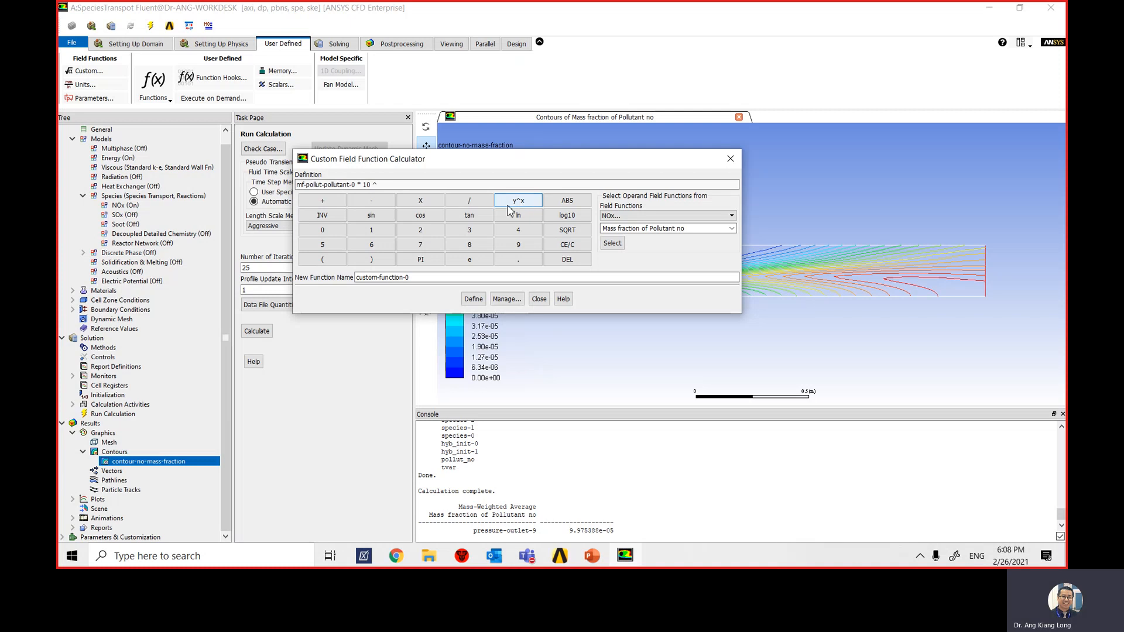
pyautogui.click(372, 245)
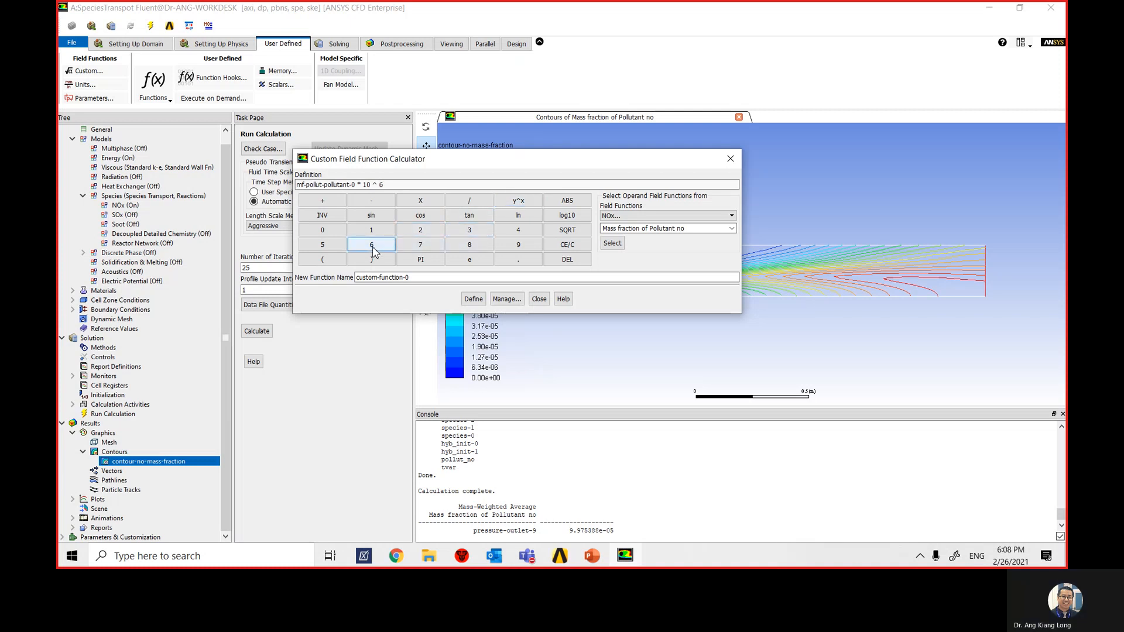
# Step: Check the denominator on the PowerPoint slide, return to Fluent, and append / (1 - to the function definition
pyautogui.click(591, 555)
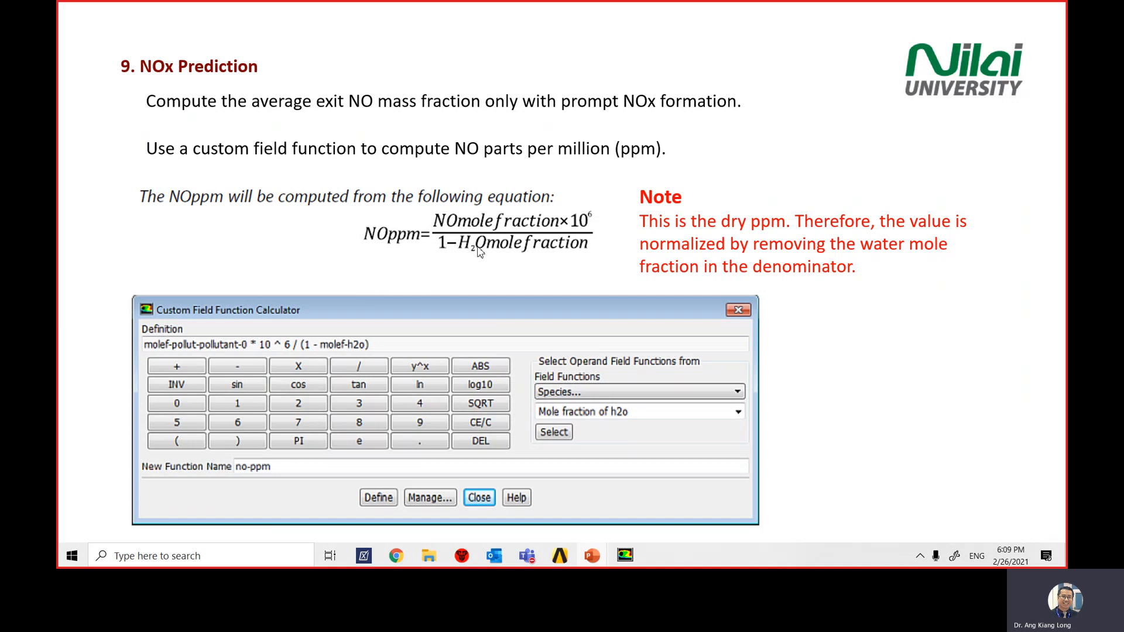
pyautogui.click(625, 556)
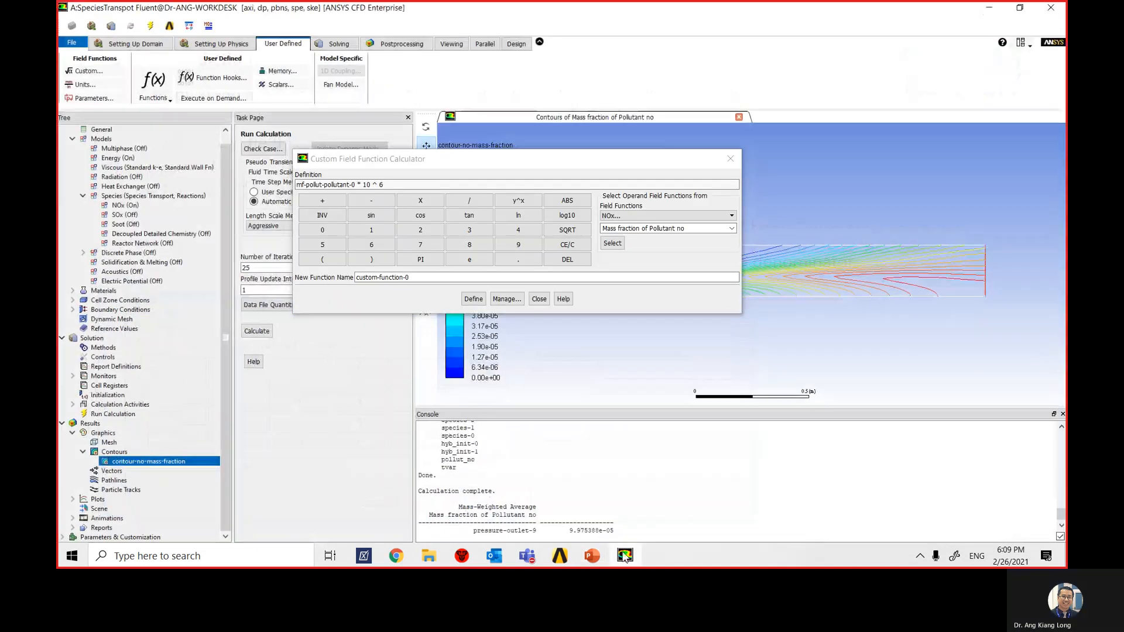
pyautogui.click(470, 201)
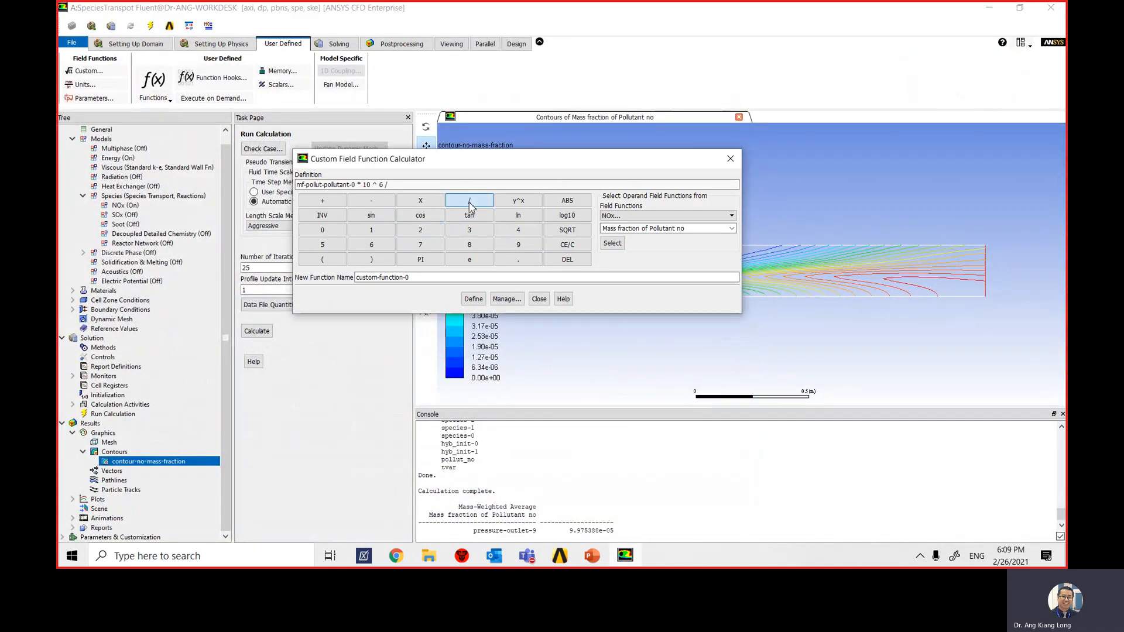
pyautogui.click(322, 260)
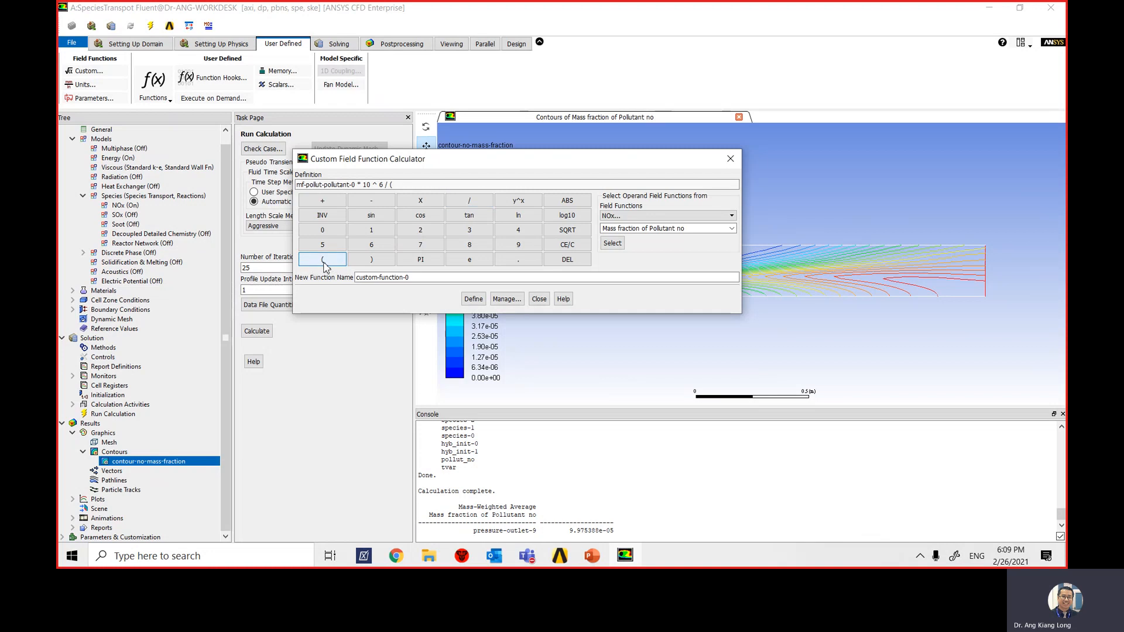
pyautogui.click(371, 234)
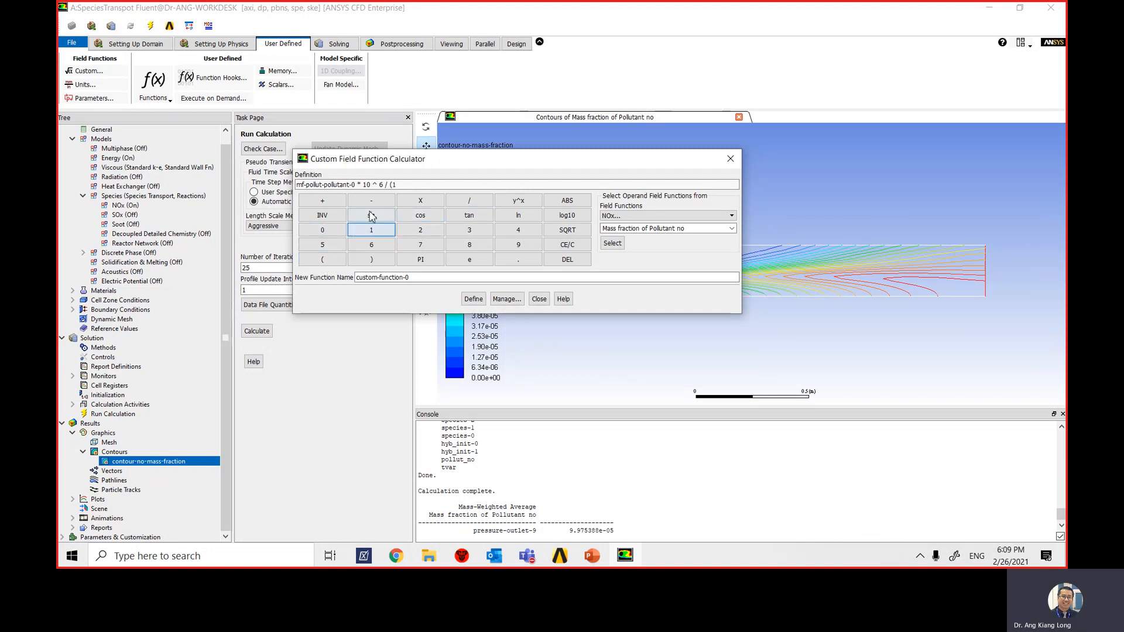
pyautogui.click(375, 205)
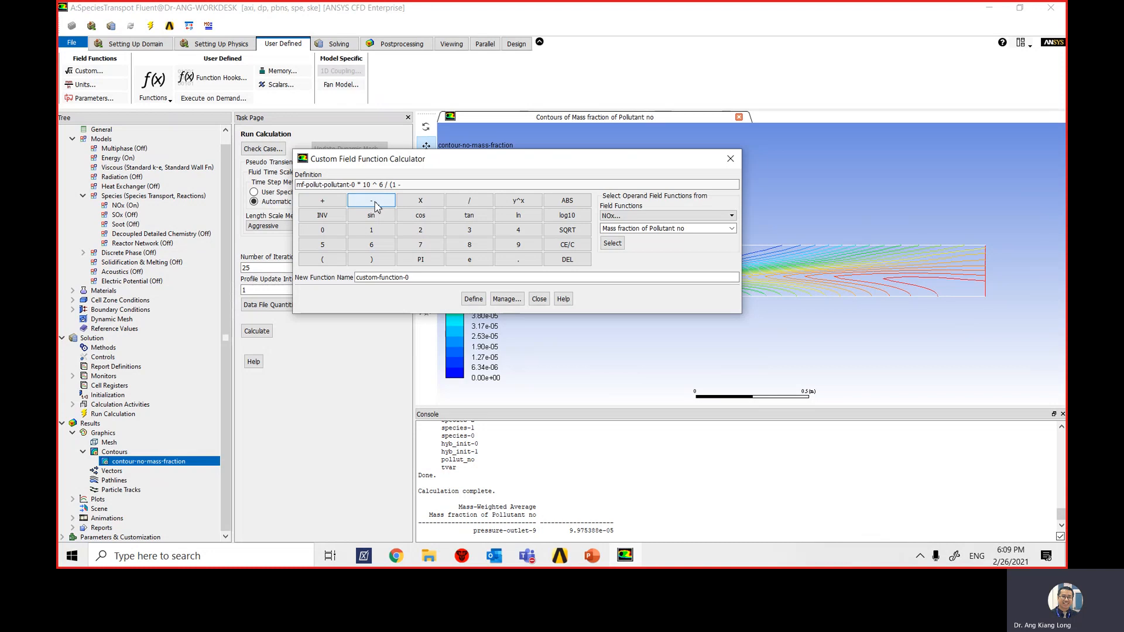
# Step: Insert the Species field function Mole fraction of h2o into the denominator and close its parenthesis
pyautogui.click(638, 216)
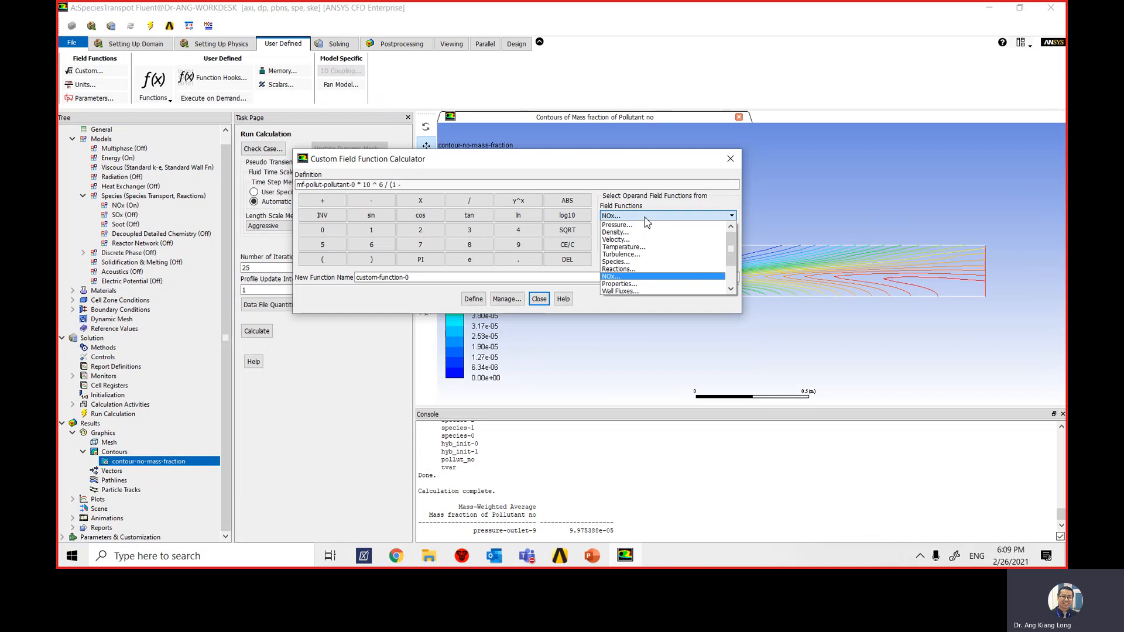
pyautogui.click(649, 265)
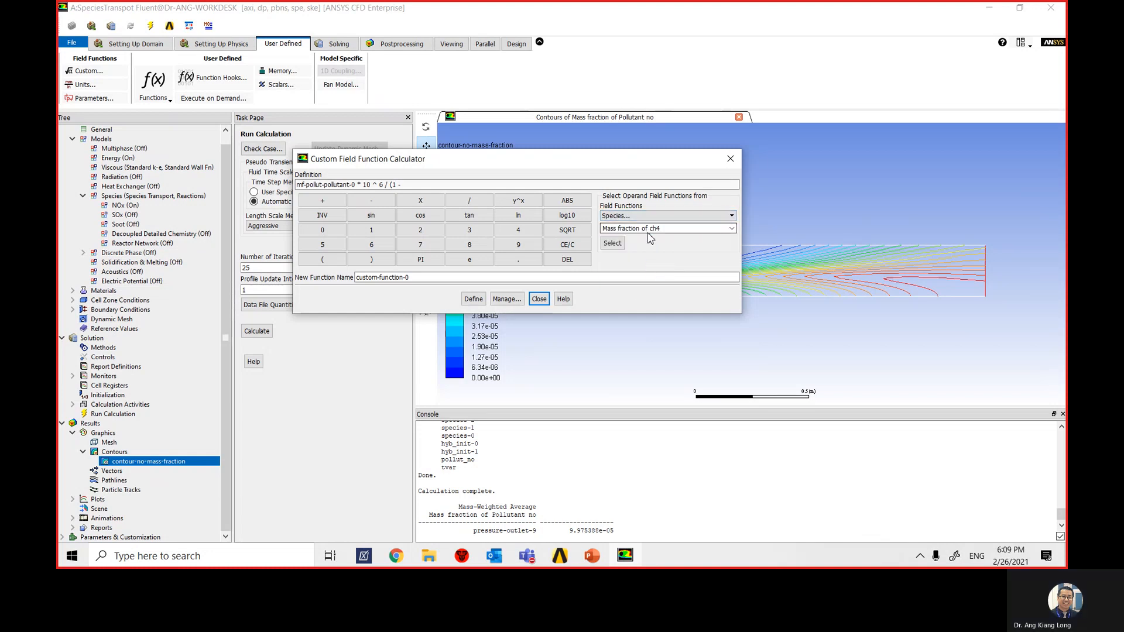
pyautogui.click(731, 229)
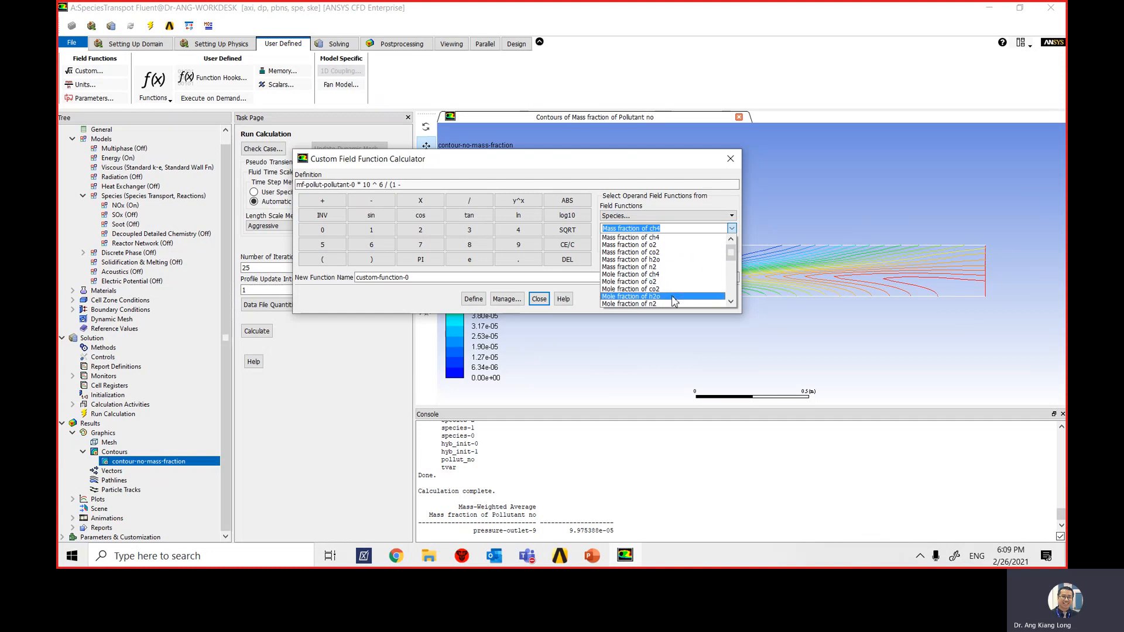
pyautogui.click(642, 298)
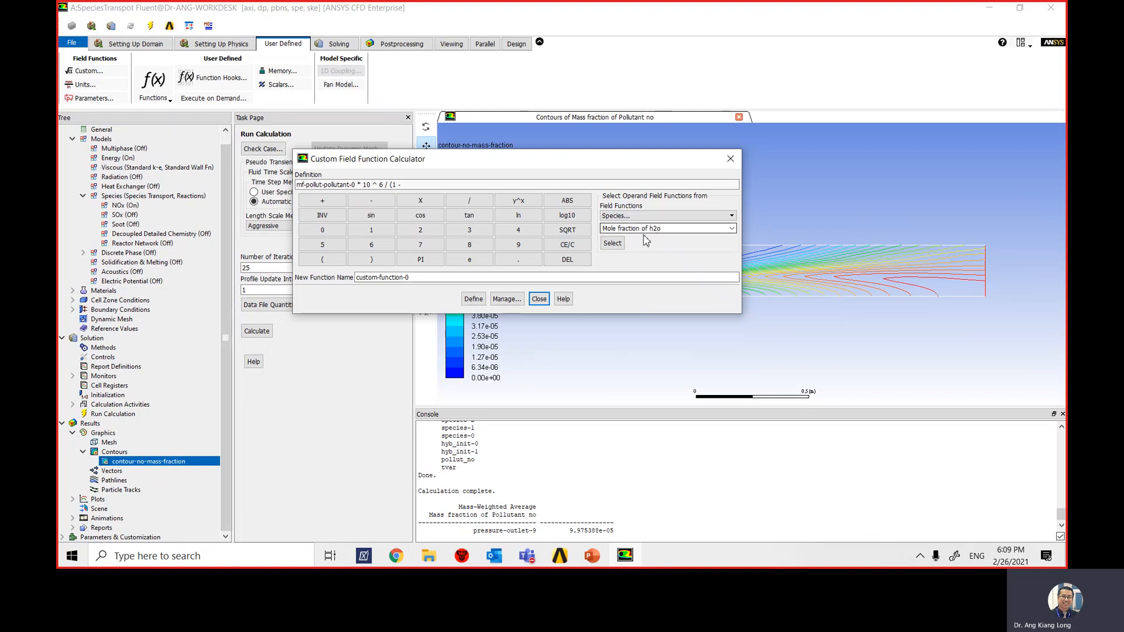
pyautogui.click(614, 244)
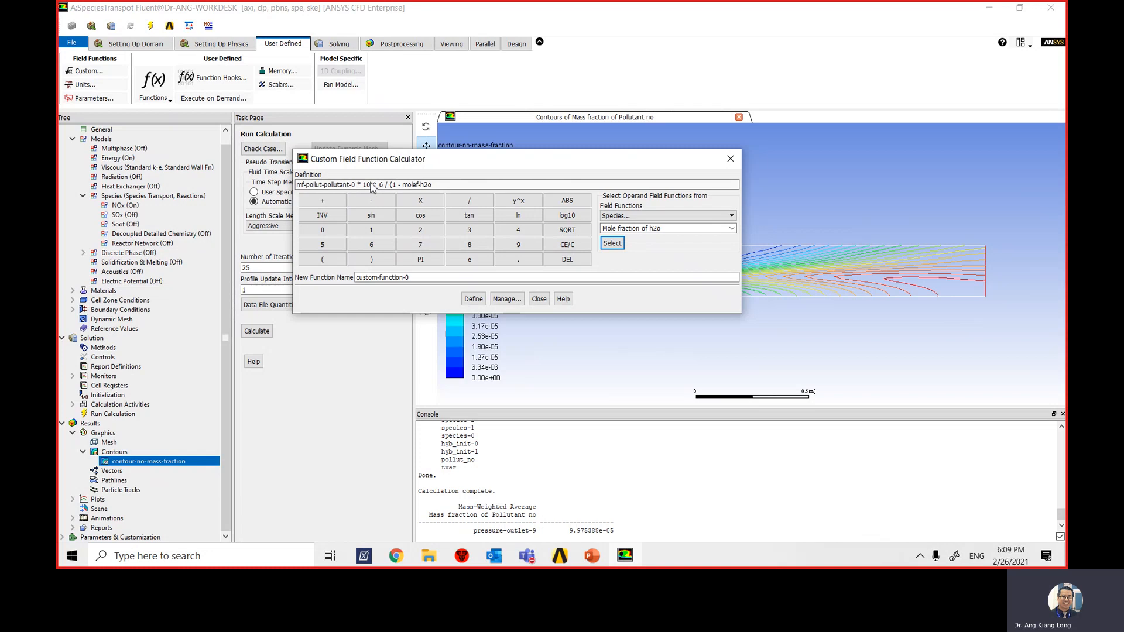
pyautogui.click(371, 259)
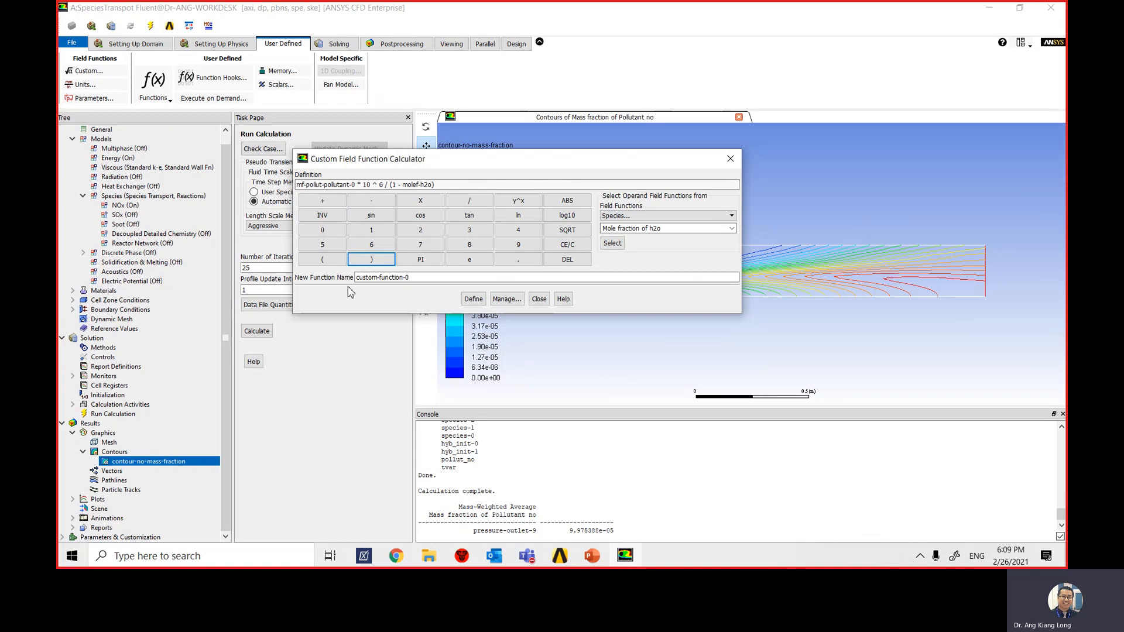
# Step: Name the new custom field function no-ppm and define it
pyautogui.moveTo(422, 279); pyautogui.dragTo(343, 280)
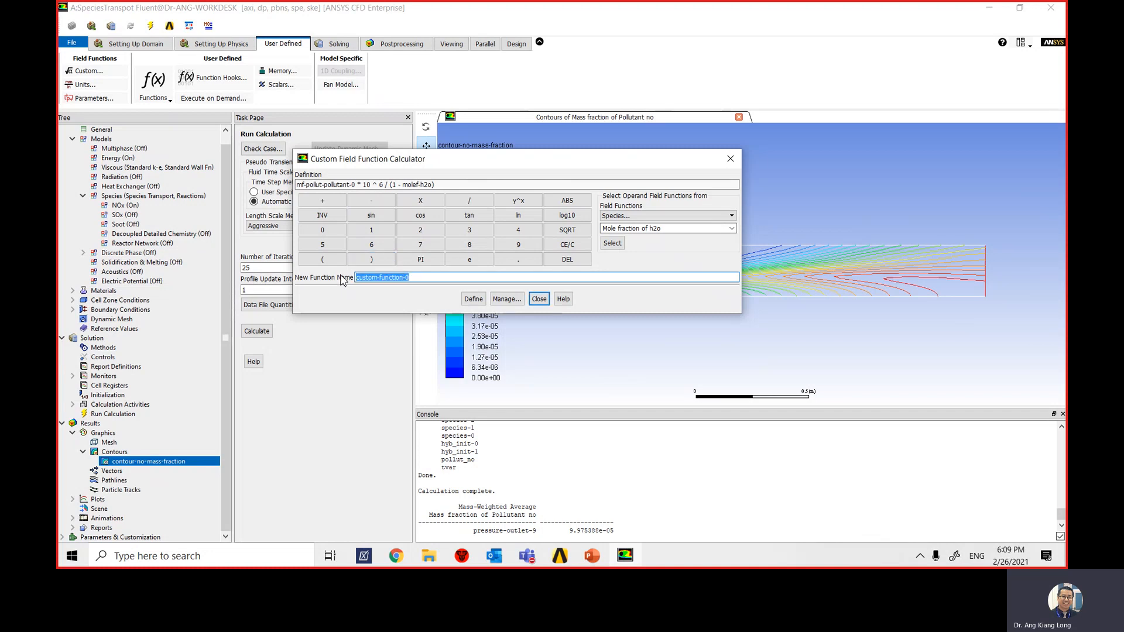
pyautogui.write('no-ppm')
pyautogui.click(371, 280)
pyautogui.click(474, 301)
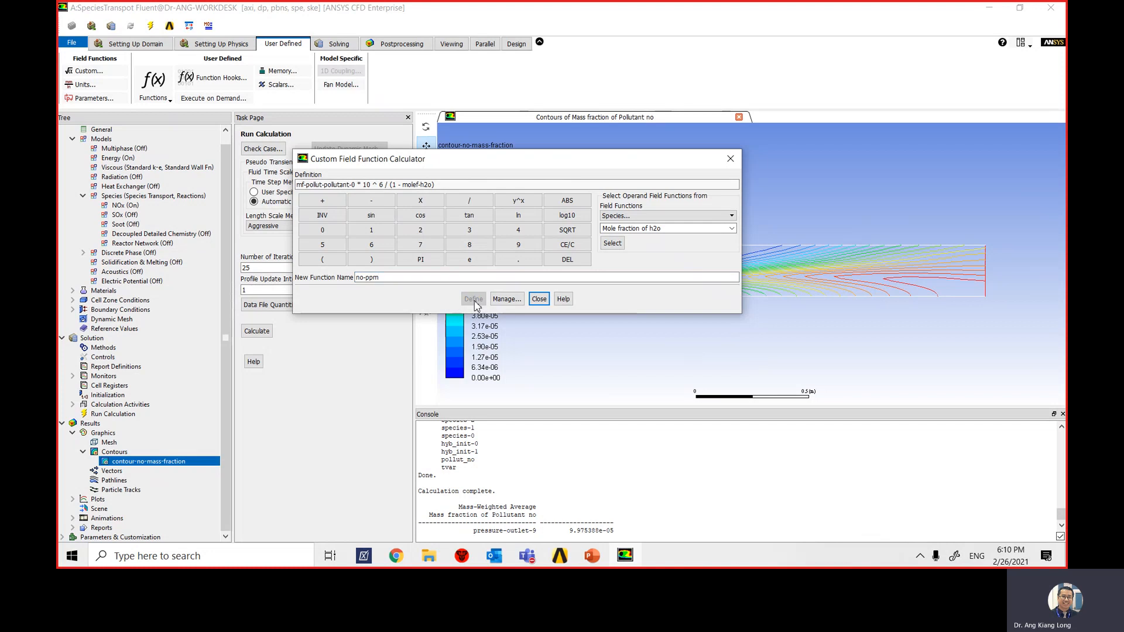
# Step: Close the function calculator and display filled contours of the custom field function no-ppm
pyautogui.click(539, 300)
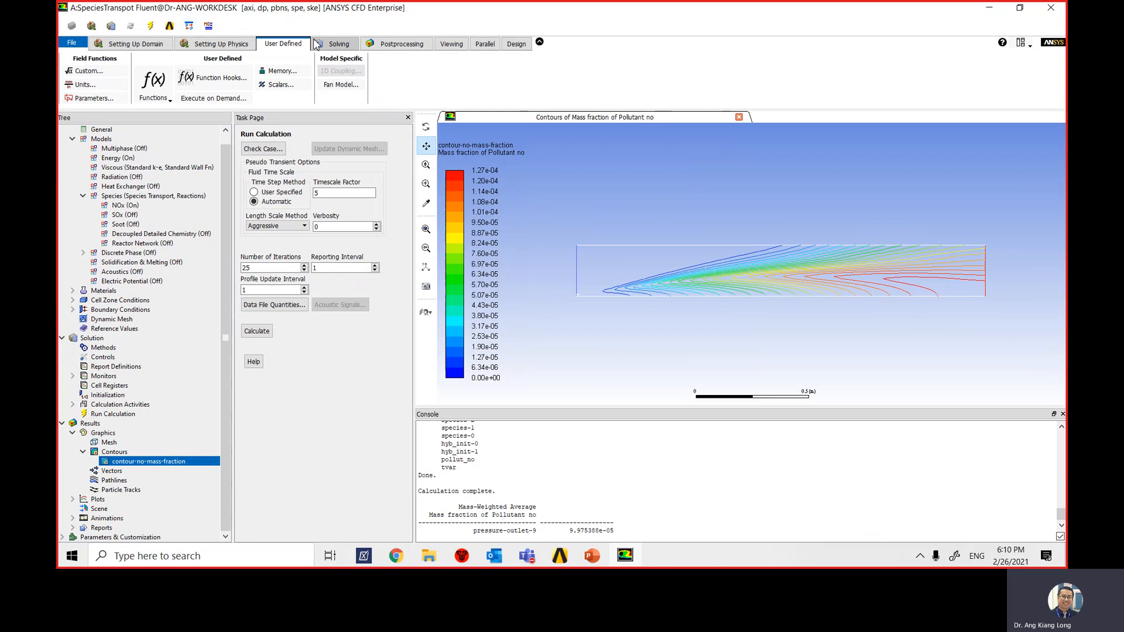
pyautogui.click(390, 44)
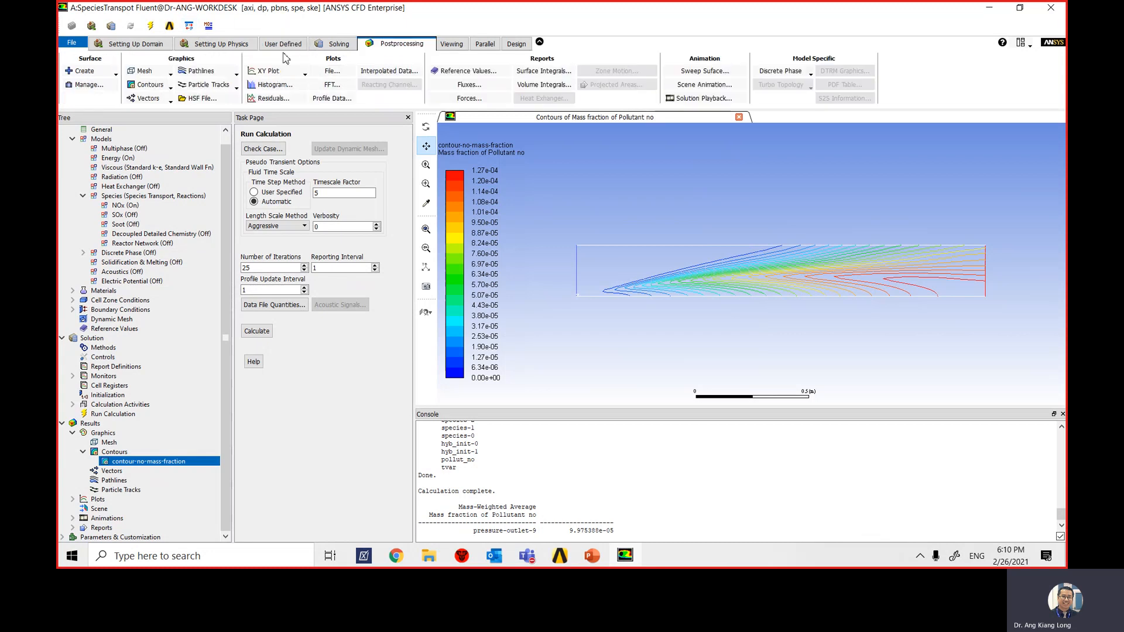
pyautogui.click(159, 86)
pyautogui.click(152, 109)
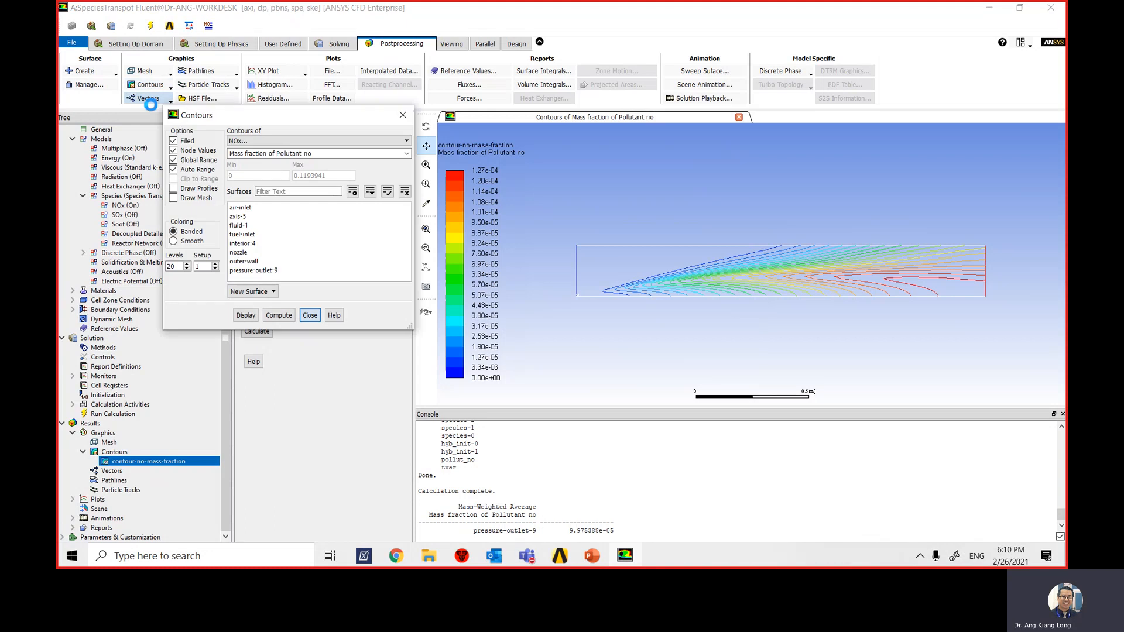
pyautogui.moveTo(268, 114); pyautogui.dragTo(342, 105)
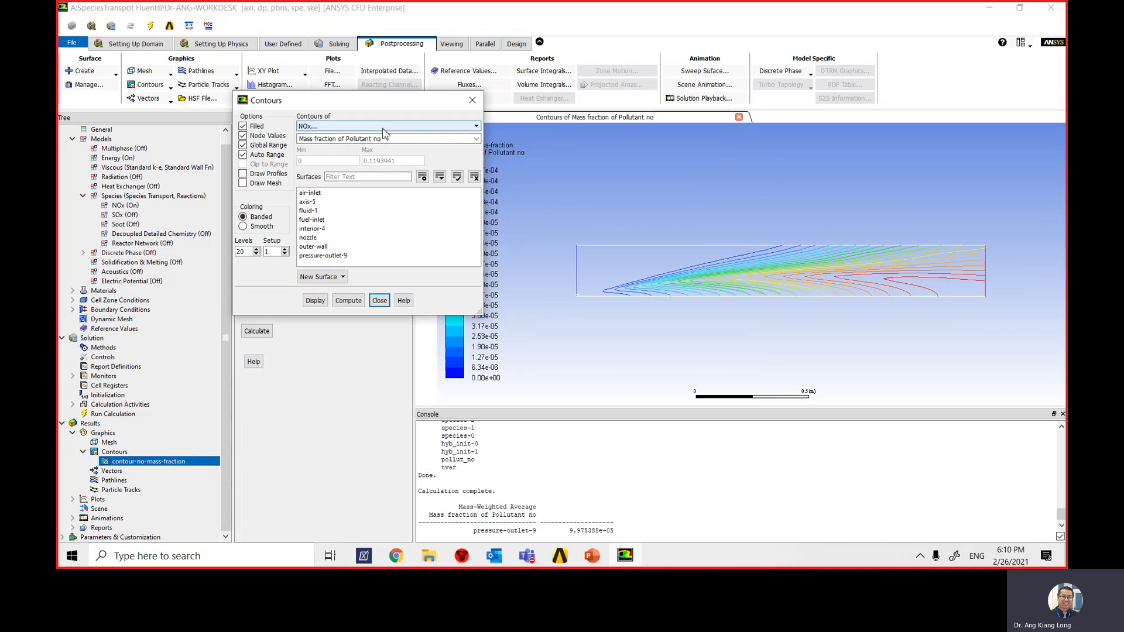
pyautogui.click(334, 126)
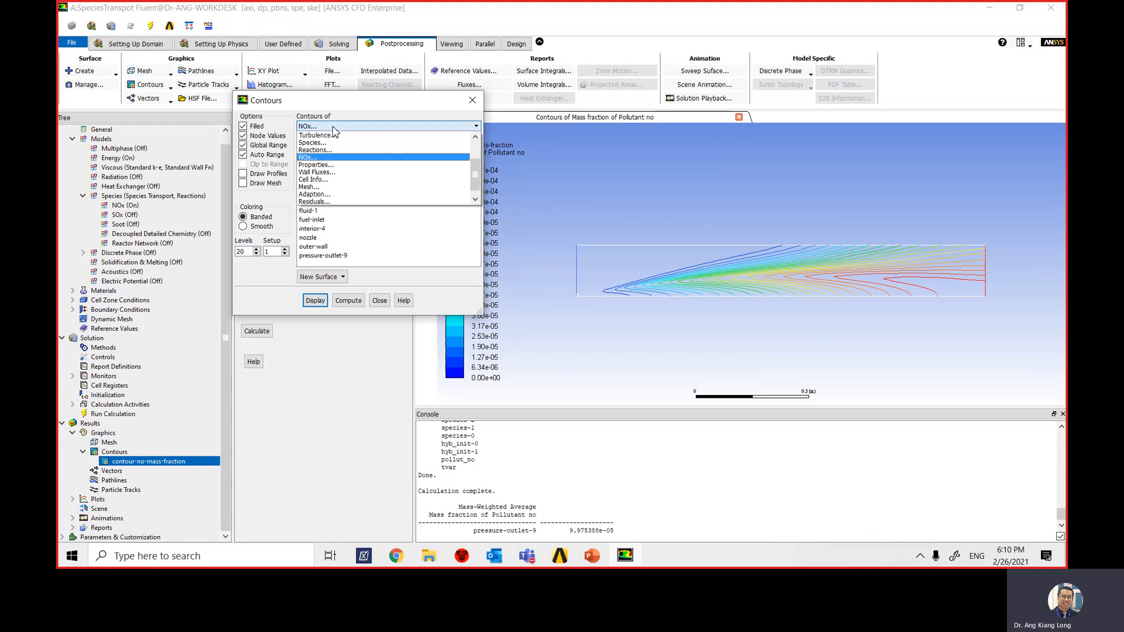
pyautogui.scroll(2, 351, 137)
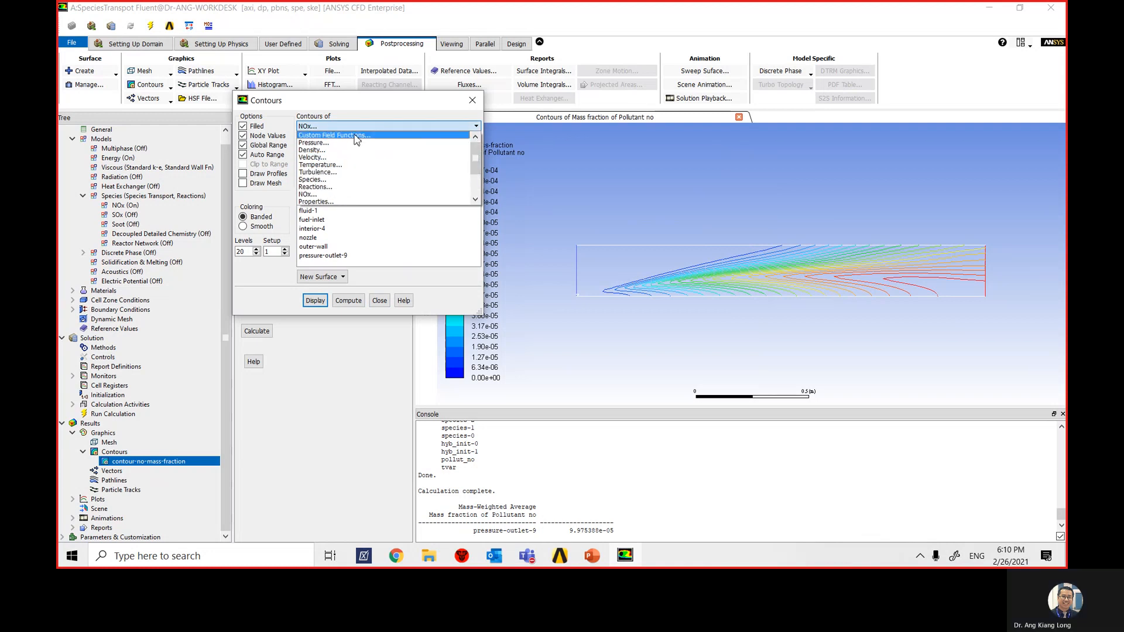
pyautogui.click(356, 137)
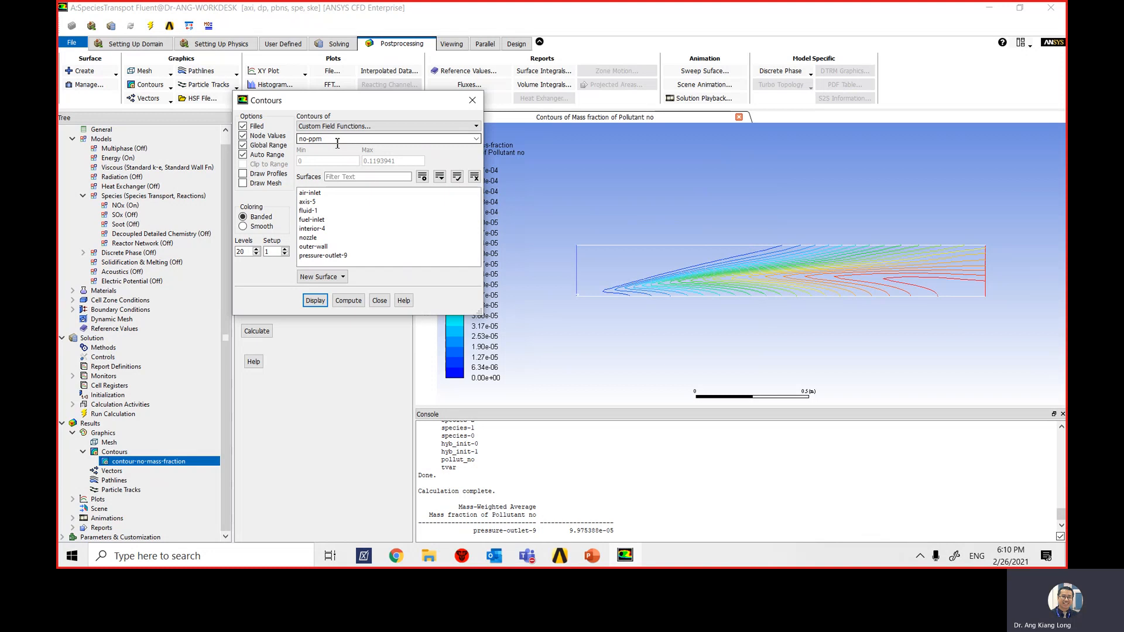
pyautogui.click(311, 302)
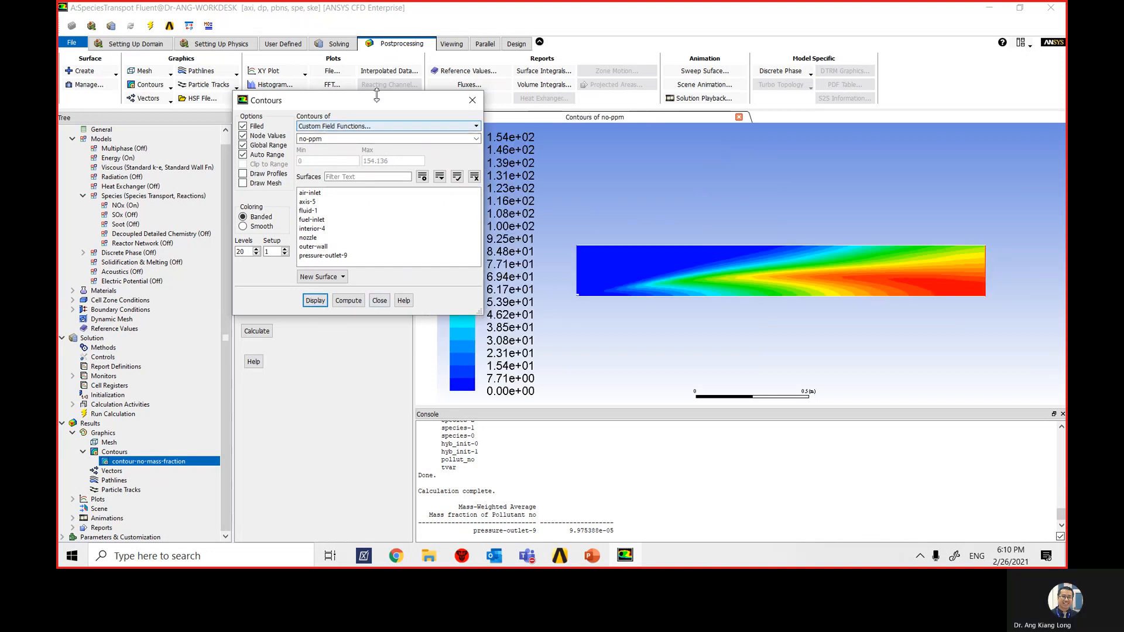
pyautogui.moveTo(381, 109); pyautogui.dragTo(292, 129)
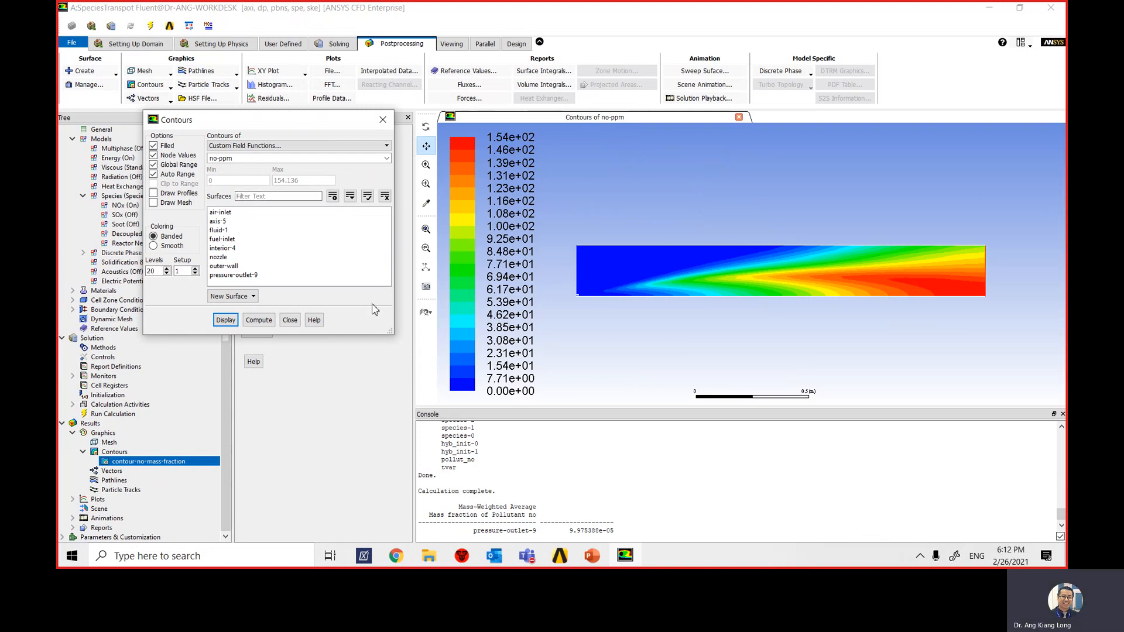
# Step: Review the NO ppm equation and its dry ppm note on the PowerPoint slide, and return to Fluent
pyautogui.moveTo(591, 560)
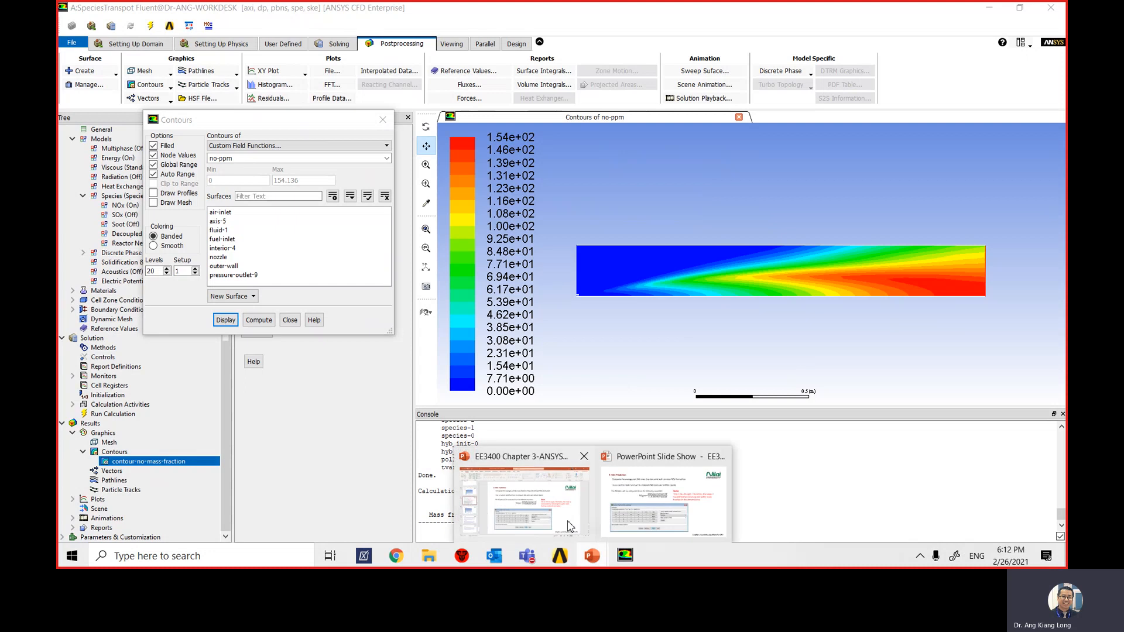
pyautogui.click(654, 512)
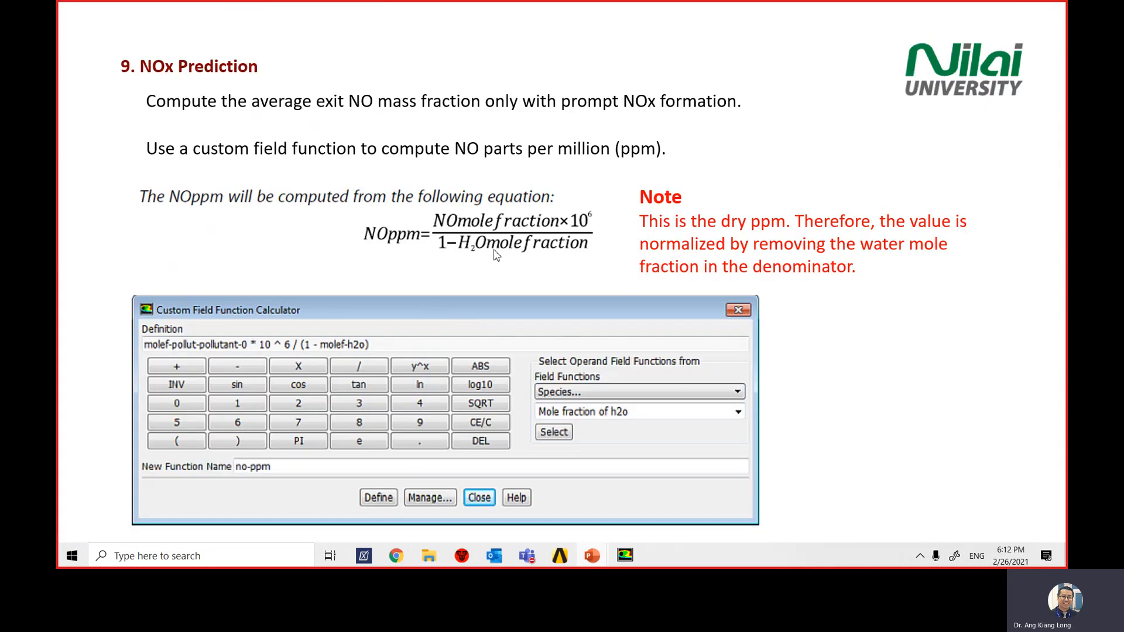
pyautogui.click(628, 561)
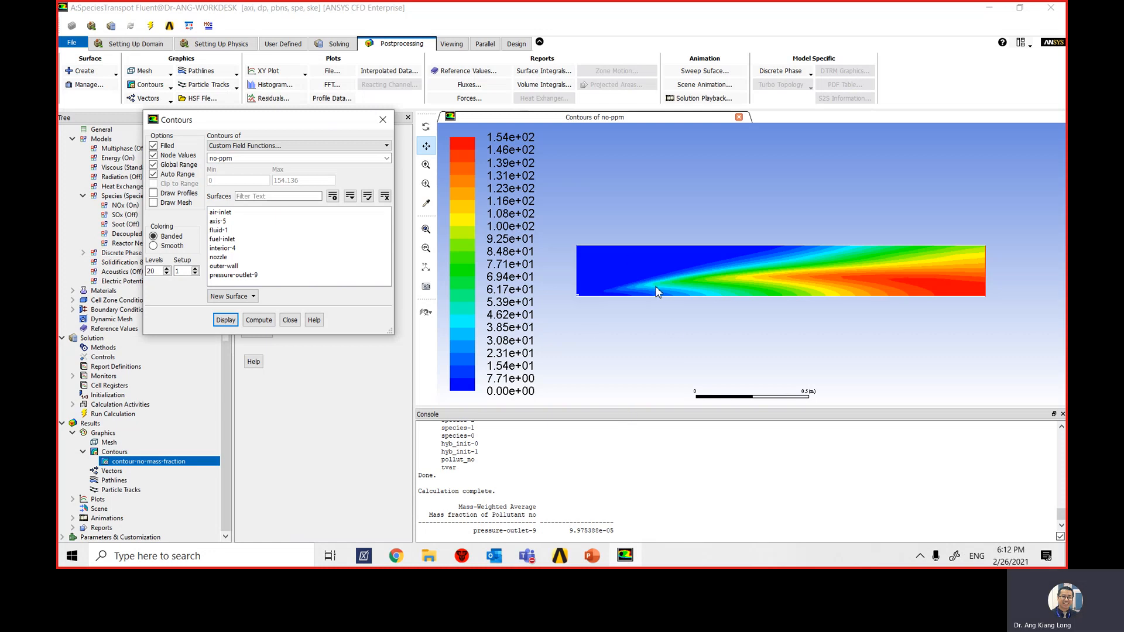
# Step: Turn off the filled option, redisplay the no-ppm contours as lines, and close the contour settings
pyautogui.click(154, 147)
pyautogui.click(226, 320)
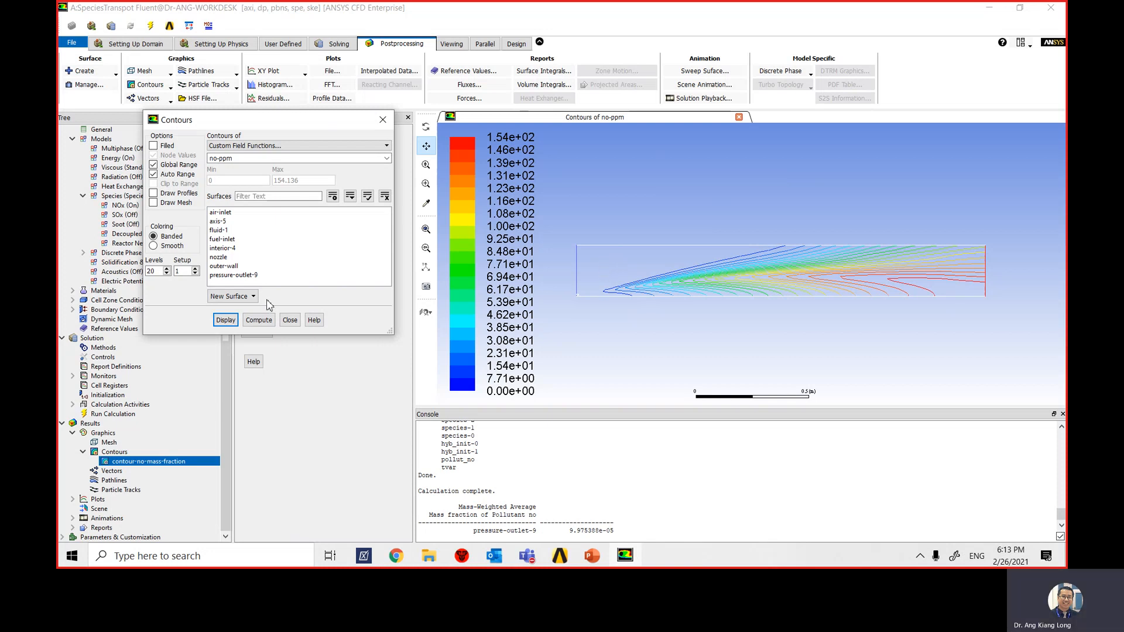
pyautogui.click(290, 320)
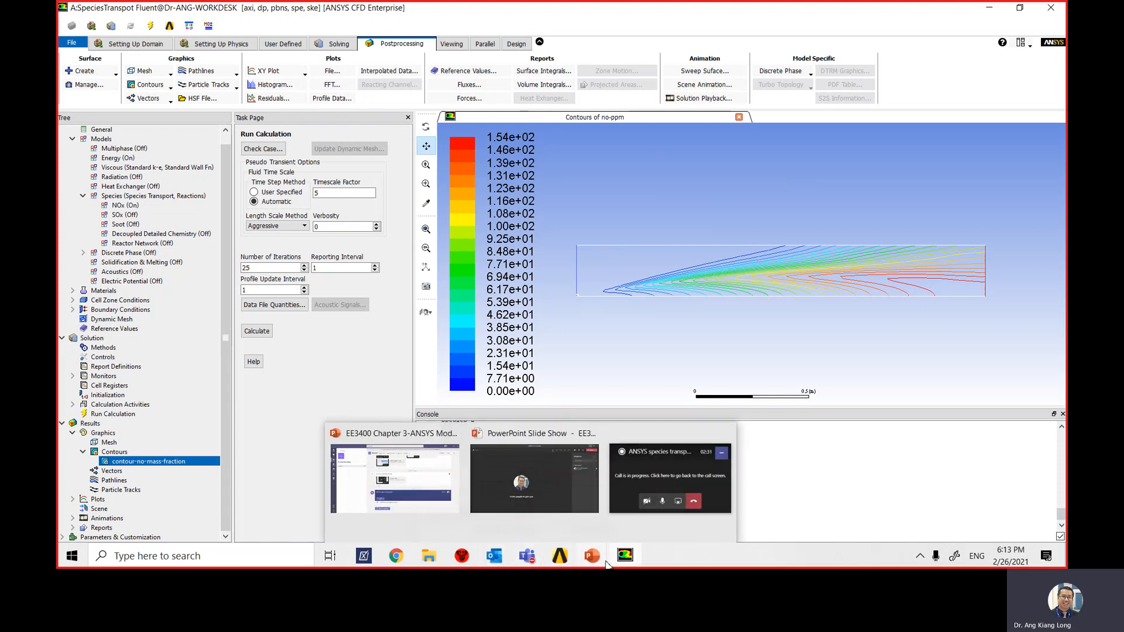
# Step: Switch to the ANSYS species transport meeting in Microsoft Teams and open the additional meeting actions for stopping the recording
pyautogui.moveTo(625, 559)
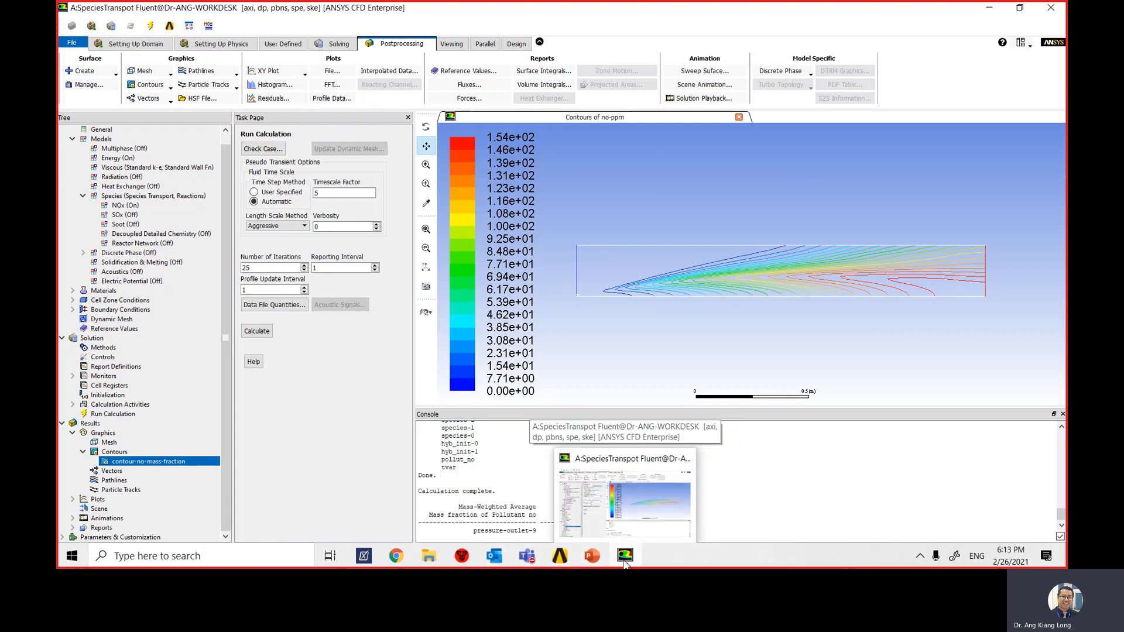
pyautogui.moveTo(527, 559)
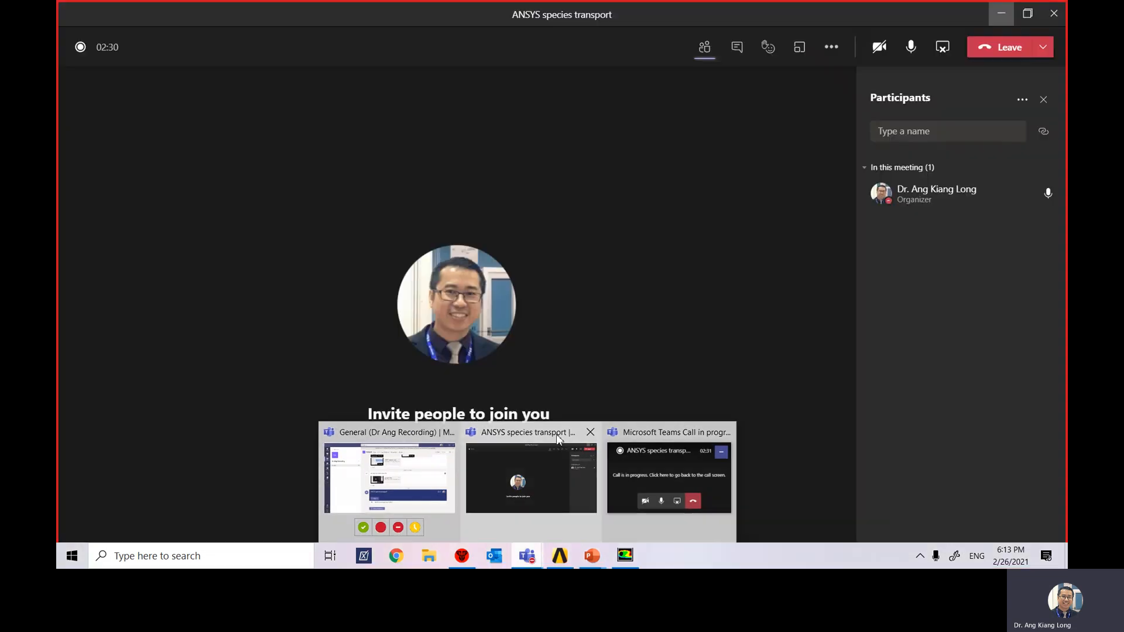
pyautogui.click(556, 434)
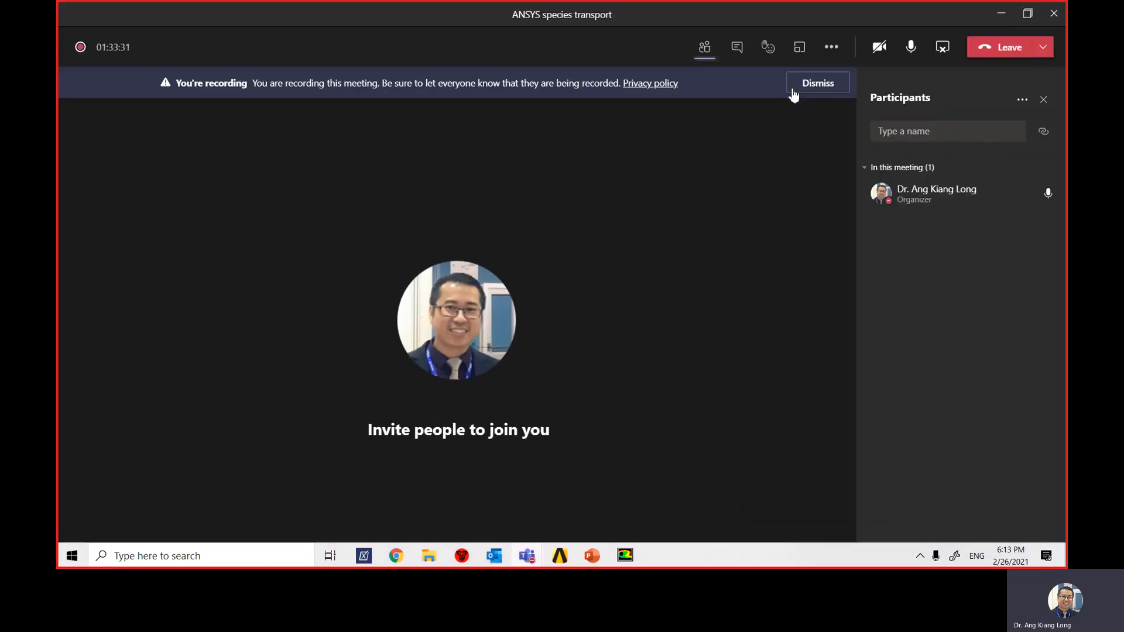
pyautogui.click(832, 47)
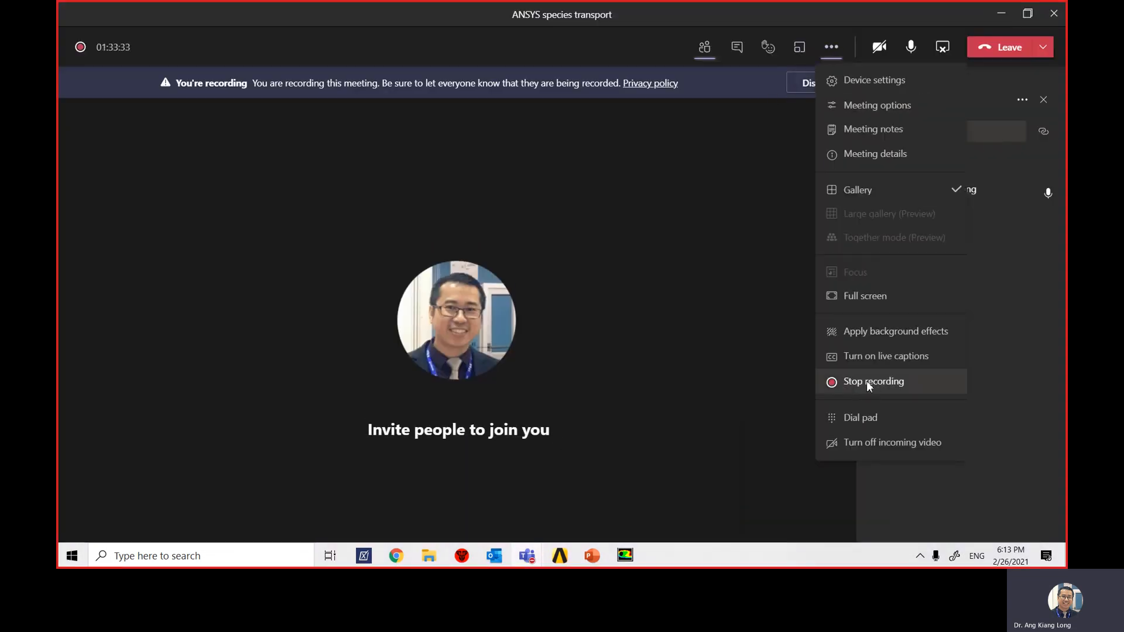